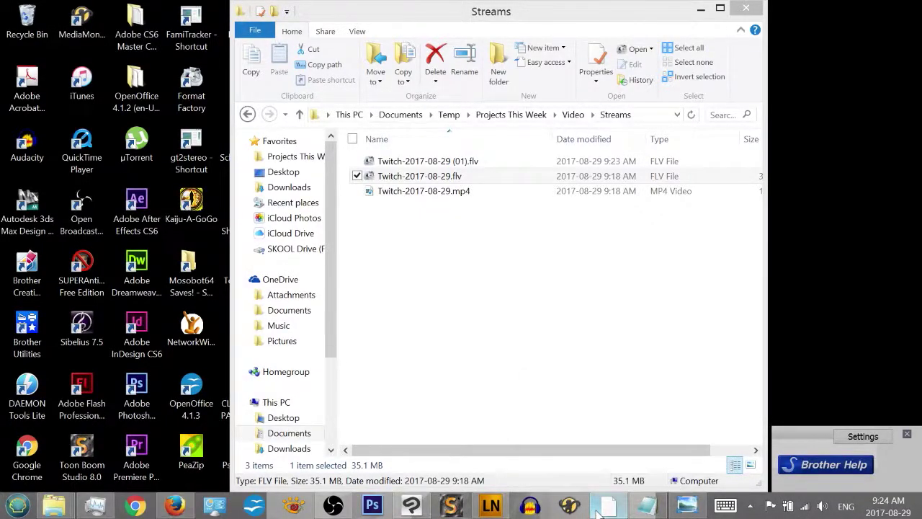
# Switch to Clip Studio Paint and choose light blue from the color set as the drawing colour for the pencil
pyautogui.click(402, 510)
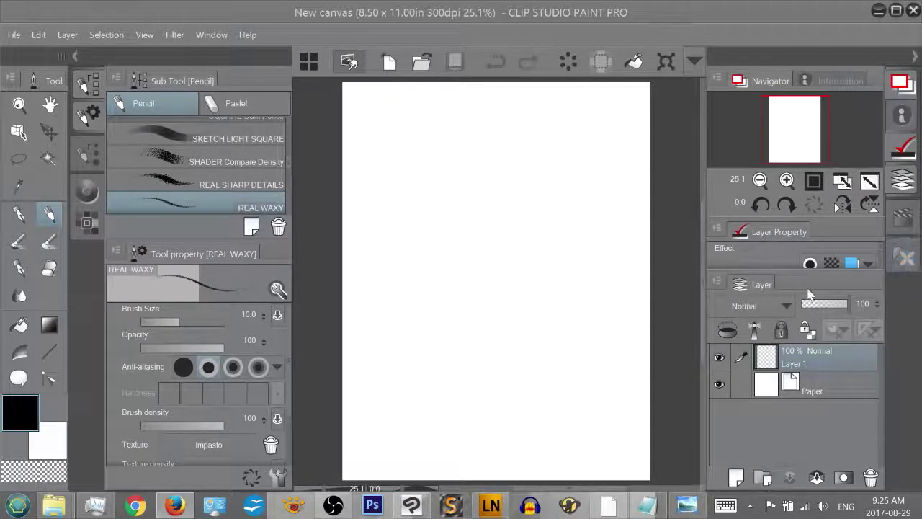
pyautogui.click(478, 219)
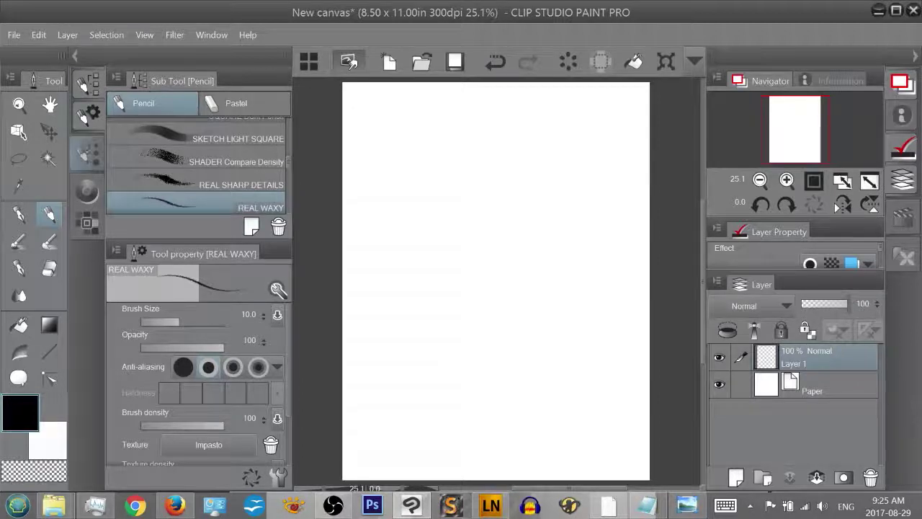
pyautogui.click(87, 154)
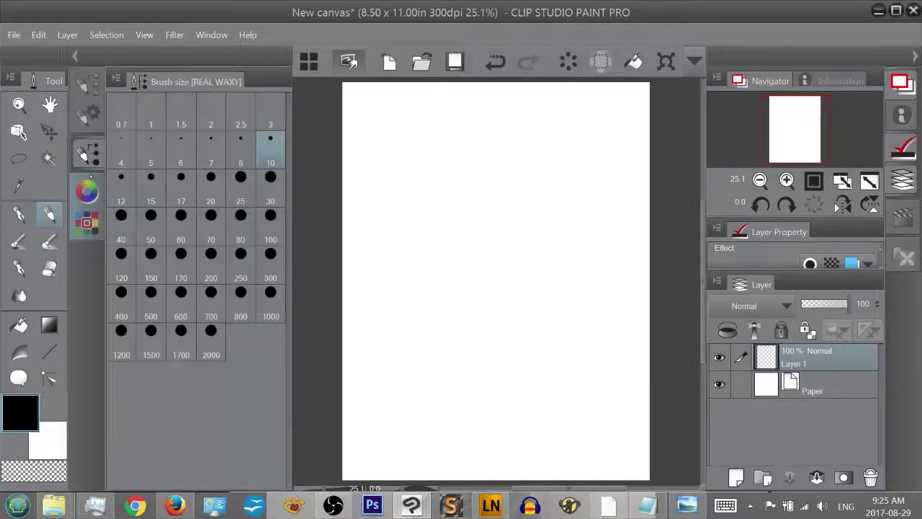
pyautogui.click(87, 192)
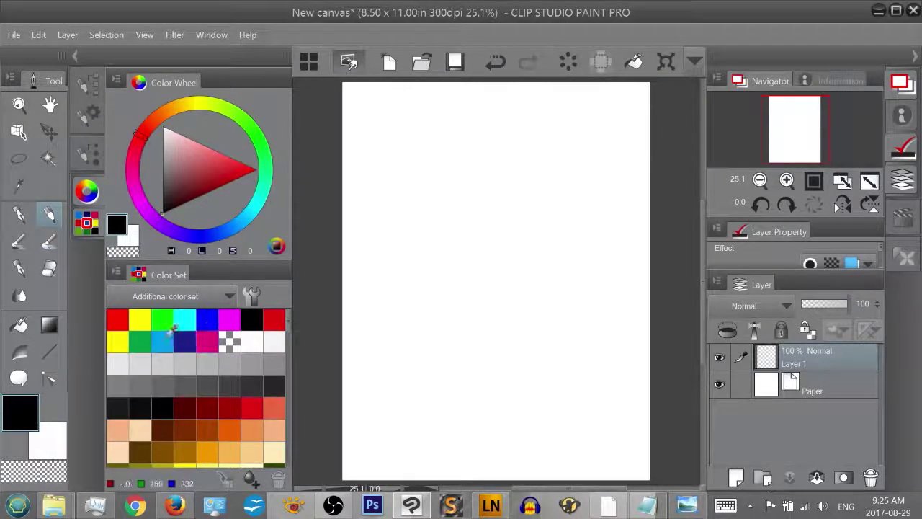
pyautogui.click(167, 338)
pyautogui.click(86, 191)
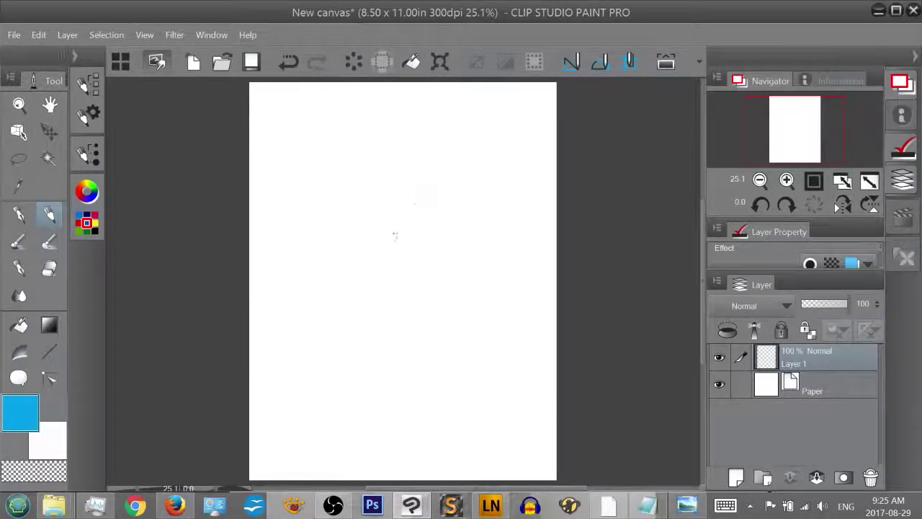
# Sketch a small bear-like head in the page's upper middle from overlapping circles, with a round muzzle, eyes and guide lines
pyautogui.moveTo(395, 236)
pyautogui.mouseDown()
pyautogui.moveTo(432, 196)
pyautogui.moveTo(403, 196)
pyautogui.moveTo(386, 220)
pyautogui.moveTo(425, 235)
pyautogui.moveTo(430, 206)
pyautogui.mouseUp()
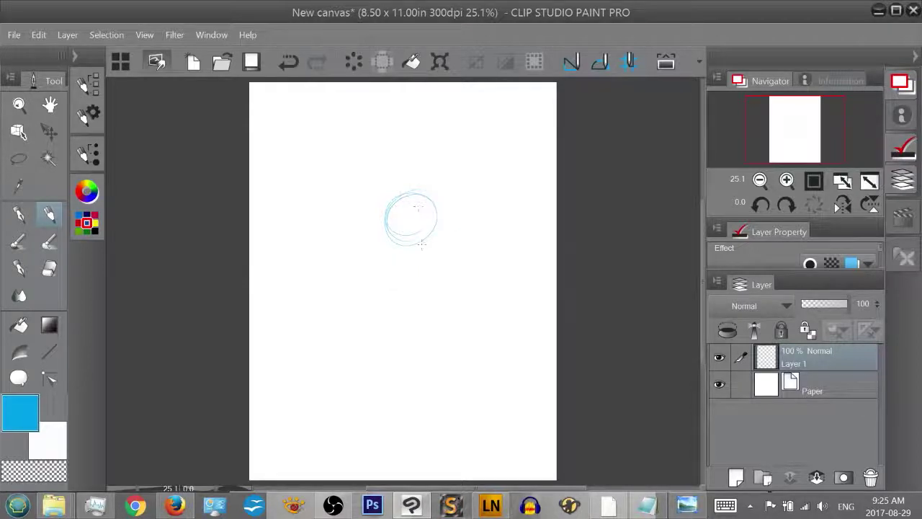
pyautogui.moveTo(400, 245)
pyautogui.mouseDown()
pyautogui.moveTo(404, 203)
pyautogui.moveTo(423, 239)
pyautogui.moveTo(425, 197)
pyautogui.moveTo(428, 240)
pyautogui.mouseUp()
pyautogui.moveTo(398, 227)
pyautogui.mouseDown()
pyautogui.moveTo(403, 234)
pyautogui.moveTo(398, 228)
pyautogui.moveTo(392, 238)
pyautogui.mouseUp()
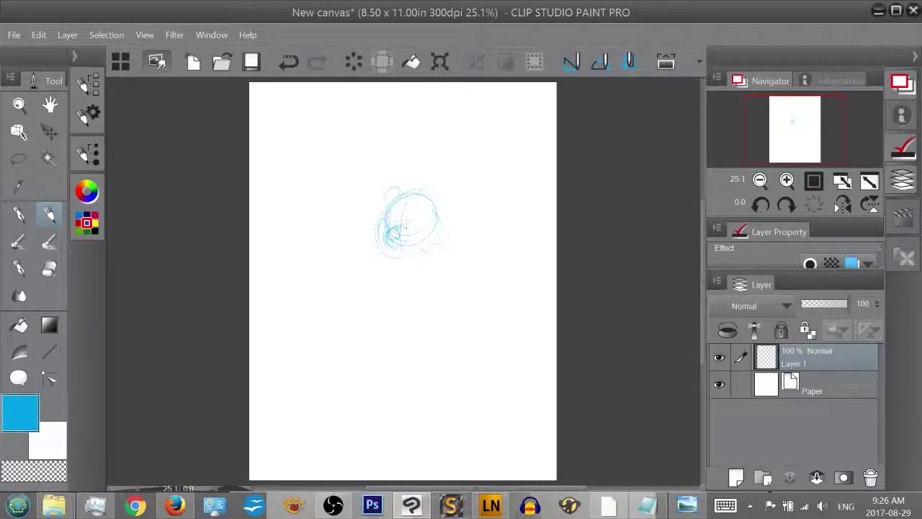
pyautogui.moveTo(391, 221); pyautogui.dragTo(416, 221)
pyautogui.moveTo(393, 249); pyautogui.dragTo(410, 242)
# Strengthen the muzzle and ears of the bear-like head and sketch a rounded body beneath it
pyautogui.scroll(1, 597, 407)
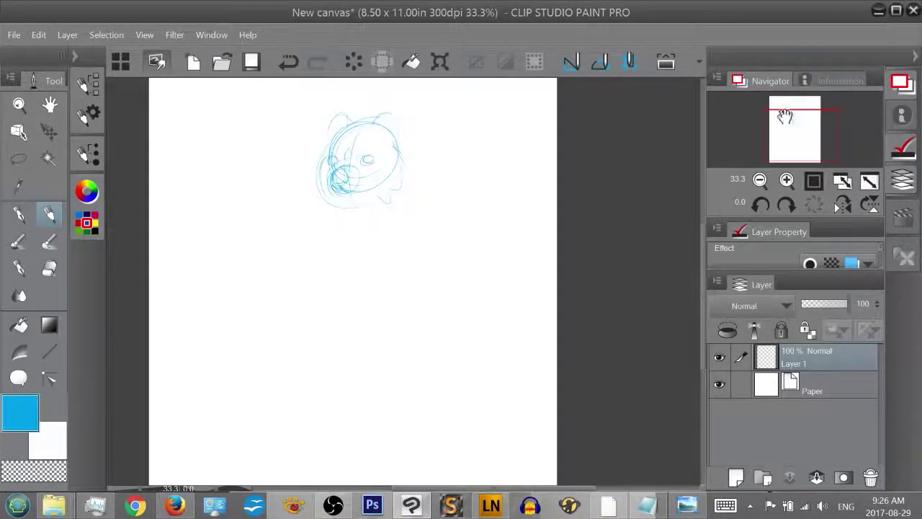
pyautogui.moveTo(798, 141); pyautogui.dragTo(789, 130)
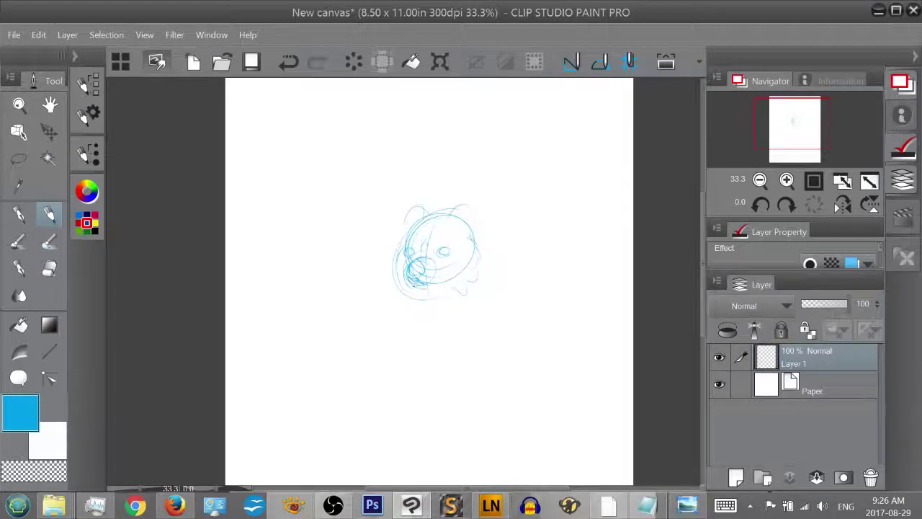
pyautogui.moveTo(412, 282); pyautogui.dragTo(440, 290)
pyautogui.moveTo(470, 206); pyautogui.dragTo(421, 221)
pyautogui.moveTo(414, 313); pyautogui.dragTo(456, 357)
pyautogui.moveTo(410, 290); pyautogui.dragTo(461, 347)
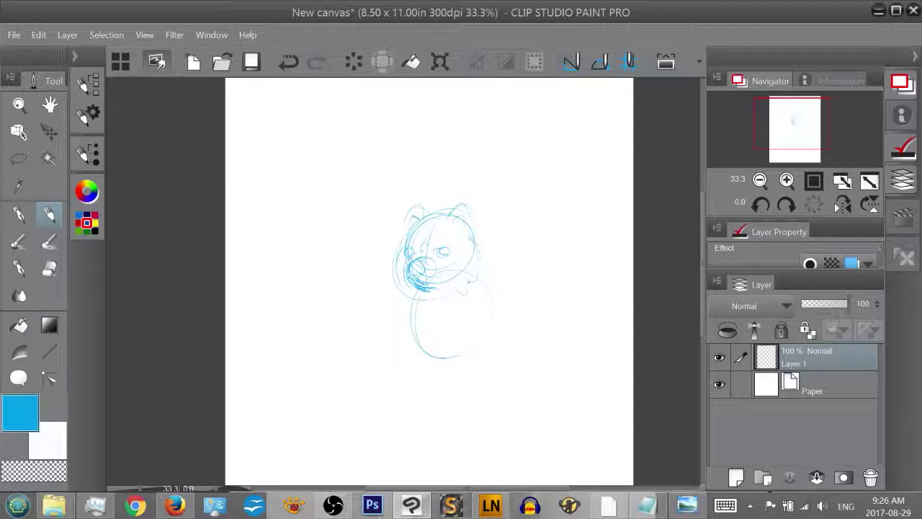
pyautogui.moveTo(455, 285); pyautogui.dragTo(418, 338)
# Sketch a second animal head up and to the right of the first, with facial features, muzzle, ears and cheek fur
pyautogui.moveTo(562, 175); pyautogui.dragTo(515, 223)
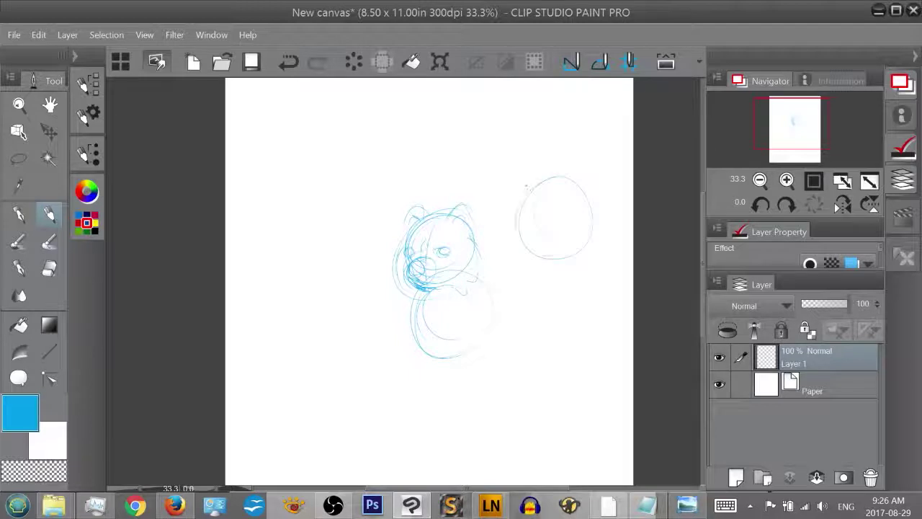
pyautogui.moveTo(530, 185); pyautogui.dragTo(513, 254)
pyautogui.moveTo(556, 173)
pyautogui.mouseDown()
pyautogui.moveTo(534, 247)
pyautogui.moveTo(563, 240)
pyautogui.moveTo(560, 214)
pyautogui.moveTo(575, 215)
pyautogui.moveTo(531, 215)
pyautogui.moveTo(516, 242)
pyautogui.moveTo(564, 237)
pyautogui.moveTo(532, 240)
pyautogui.moveTo(539, 256)
pyautogui.moveTo(552, 249)
pyautogui.moveTo(521, 245)
pyautogui.mouseUp()
pyautogui.moveTo(540, 203); pyautogui.dragTo(547, 209)
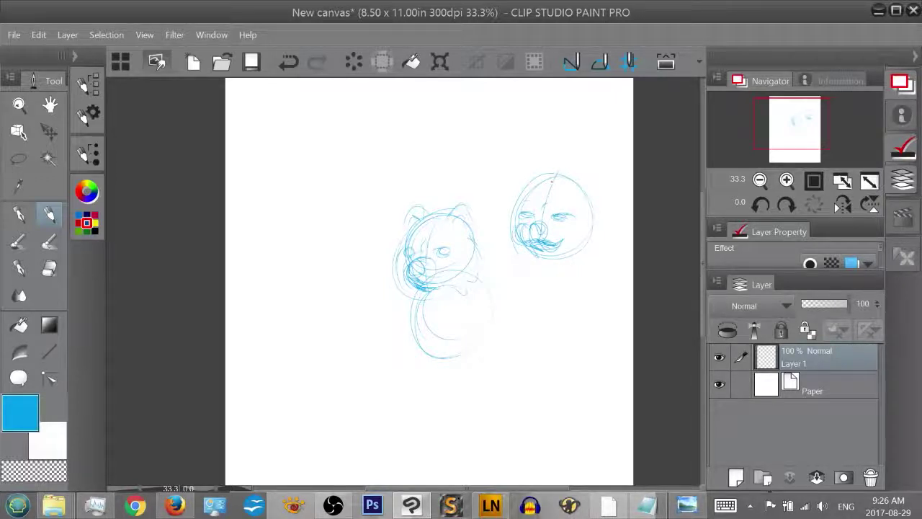
pyautogui.moveTo(534, 180)
pyautogui.mouseDown()
pyautogui.moveTo(559, 170)
pyautogui.moveTo(519, 191)
pyautogui.moveTo(534, 168)
pyautogui.moveTo(545, 183)
pyautogui.moveTo(508, 206)
pyautogui.moveTo(505, 248)
pyautogui.mouseUp()
pyautogui.moveTo(595, 226); pyautogui.dragTo(590, 236)
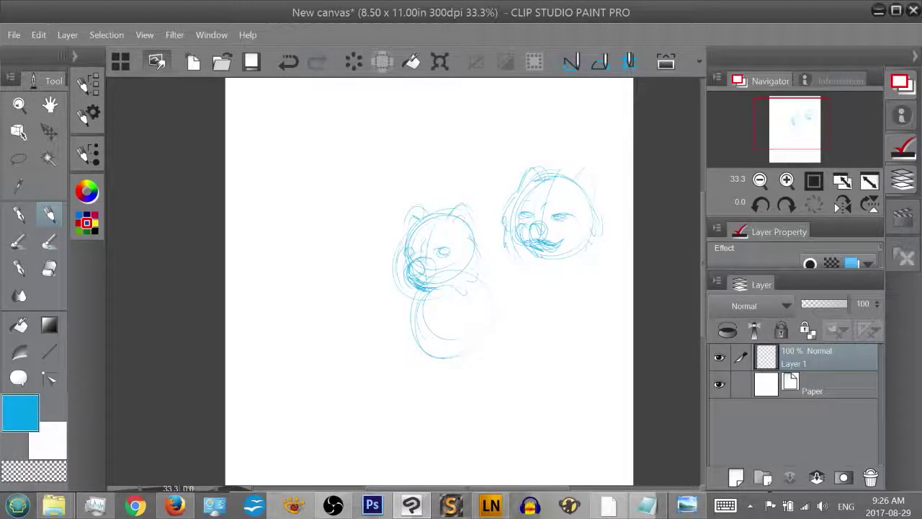
# Sketch the curved neck fur under the second animal's head and darken the brow over its left eye
pyautogui.moveTo(522, 260)
pyautogui.mouseDown()
pyautogui.moveTo(533, 295)
pyautogui.moveTo(530, 276)
pyautogui.moveTo(545, 297)
pyautogui.mouseUp()
pyautogui.moveTo(585, 267); pyautogui.dragTo(555, 300)
pyautogui.moveTo(513, 213); pyautogui.dragTo(533, 218)
pyautogui.moveTo(795, 130)
pyautogui.mouseDown()
pyautogui.moveTo(771, 123)
pyautogui.moveTo(791, 130)
pyautogui.mouseUp()
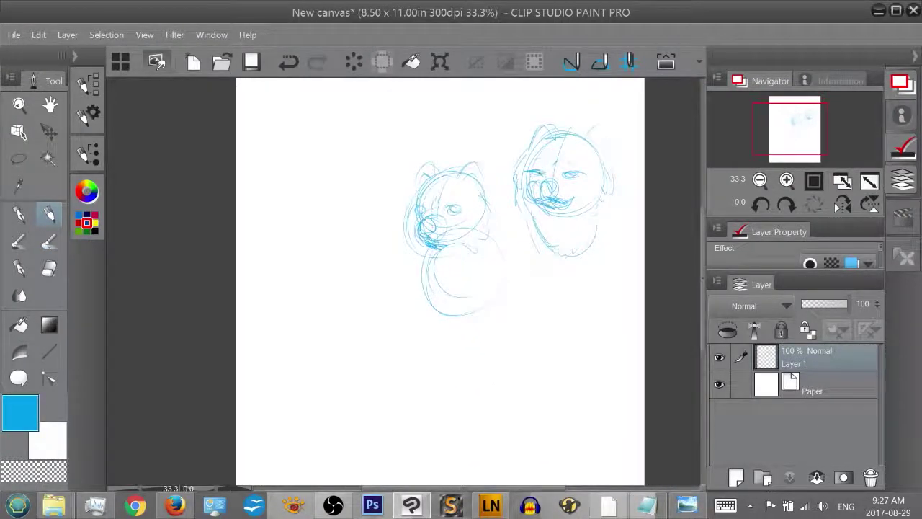
pyautogui.moveTo(527, 171); pyautogui.dragTo(539, 175)
# Outline the second animal's shoulders and sketch the lines of its chest converging below the neck
pyautogui.moveTo(603, 218); pyautogui.dragTo(621, 254)
pyautogui.moveTo(528, 210); pyautogui.dragTo(505, 258)
pyautogui.moveTo(507, 226); pyautogui.dragTo(501, 288)
pyautogui.moveTo(536, 246); pyautogui.dragTo(574, 293)
pyautogui.moveTo(529, 232); pyautogui.dragTo(553, 298)
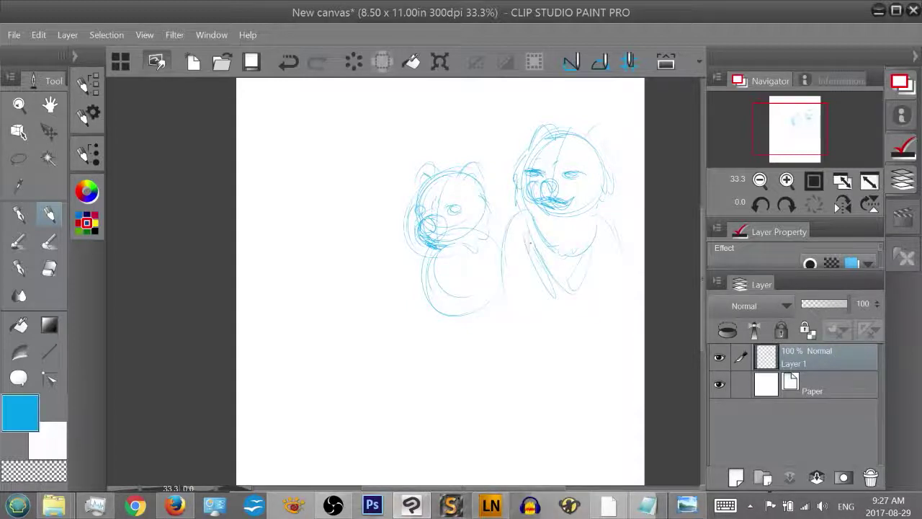
# Add long tapering strokes hanging from the second animal's left shoulder and a diagonal line for its lower body
pyautogui.moveTo(567, 255); pyautogui.dragTo(555, 293)
pyautogui.moveTo(535, 268); pyautogui.dragTo(592, 345)
pyautogui.moveTo(528, 252); pyautogui.dragTo(538, 310)
pyautogui.moveTo(524, 273); pyautogui.dragTo(534, 322)
pyautogui.moveTo(503, 277); pyautogui.dragTo(517, 310)
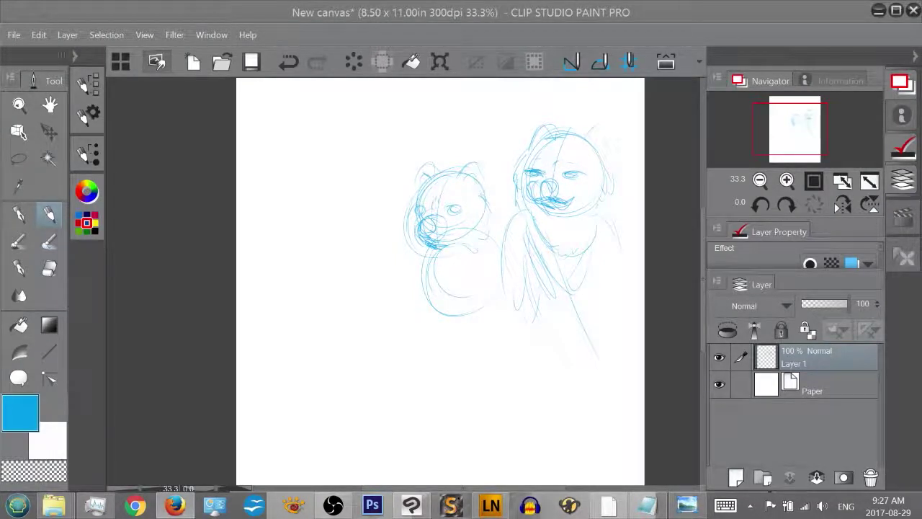
# Sketch a third animal head near the page's upper-left corner from a circle, with pointed ears, eyes and a muzzle
pyautogui.moveTo(776, 141); pyautogui.dragTo(761, 135)
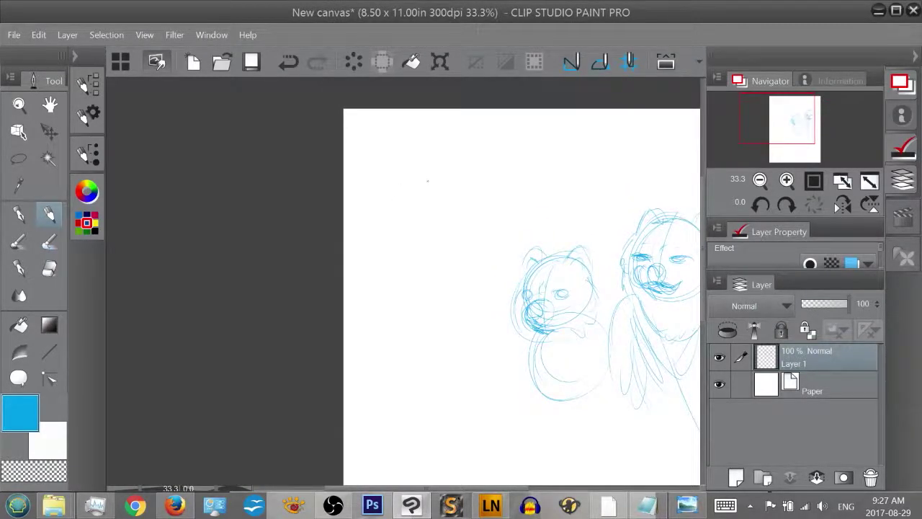
pyautogui.moveTo(467, 170); pyautogui.dragTo(448, 221)
pyautogui.moveTo(405, 196); pyautogui.dragTo(470, 183)
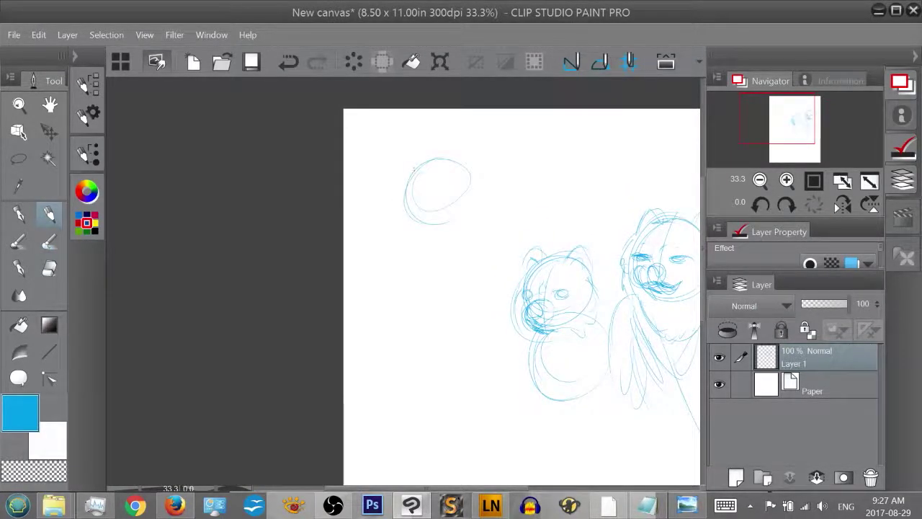
pyautogui.moveTo(415, 168); pyautogui.dragTo(466, 159)
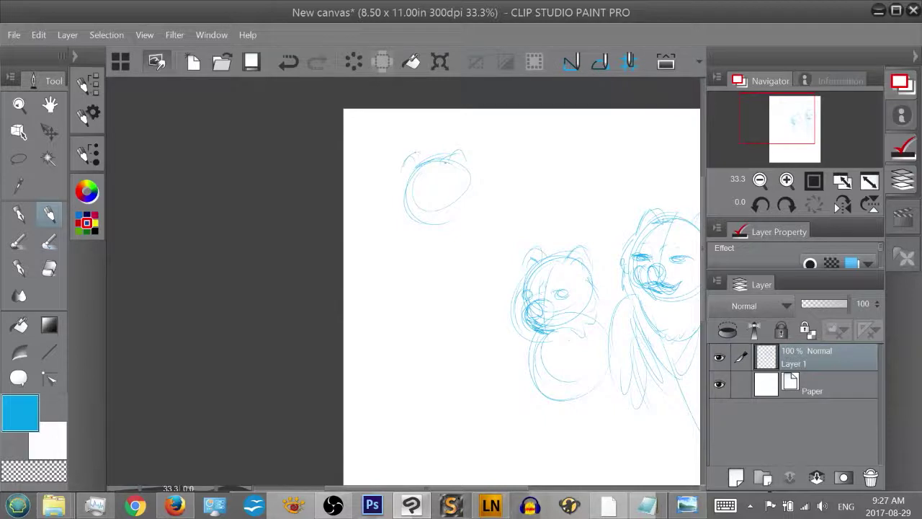
pyautogui.moveTo(408, 167)
pyautogui.mouseDown()
pyautogui.moveTo(420, 155)
pyautogui.moveTo(410, 178)
pyautogui.moveTo(458, 174)
pyautogui.moveTo(415, 167)
pyautogui.mouseUp()
pyautogui.moveTo(402, 185); pyautogui.dragTo(412, 154)
pyautogui.moveTo(436, 192)
pyautogui.mouseDown()
pyautogui.moveTo(451, 194)
pyautogui.moveTo(408, 199)
pyautogui.moveTo(421, 195)
pyautogui.moveTo(411, 213)
pyautogui.moveTo(421, 234)
pyautogui.moveTo(442, 225)
pyautogui.mouseUp()
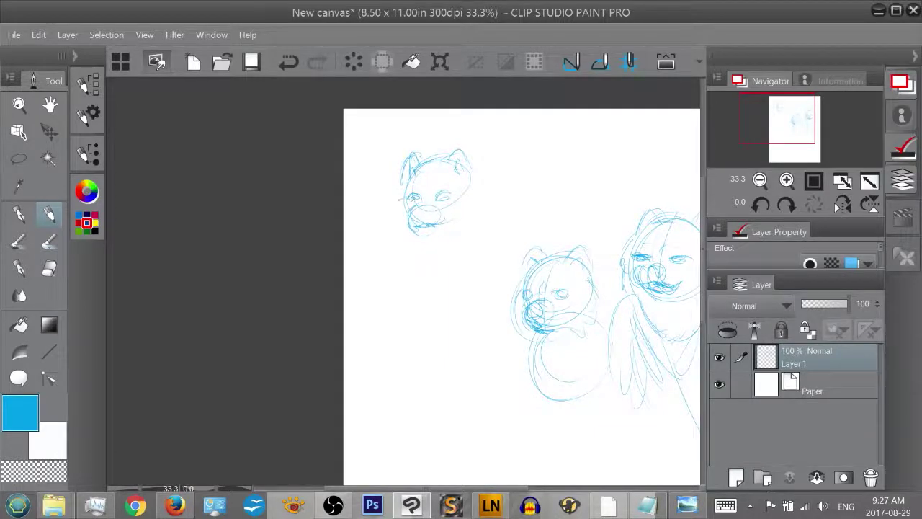
# Add the brow and chin to the third animal's head and surround it with a curved fur ruff
pyautogui.moveTo(401, 199)
pyautogui.mouseDown()
pyautogui.moveTo(451, 191)
pyautogui.moveTo(474, 227)
pyautogui.mouseUp()
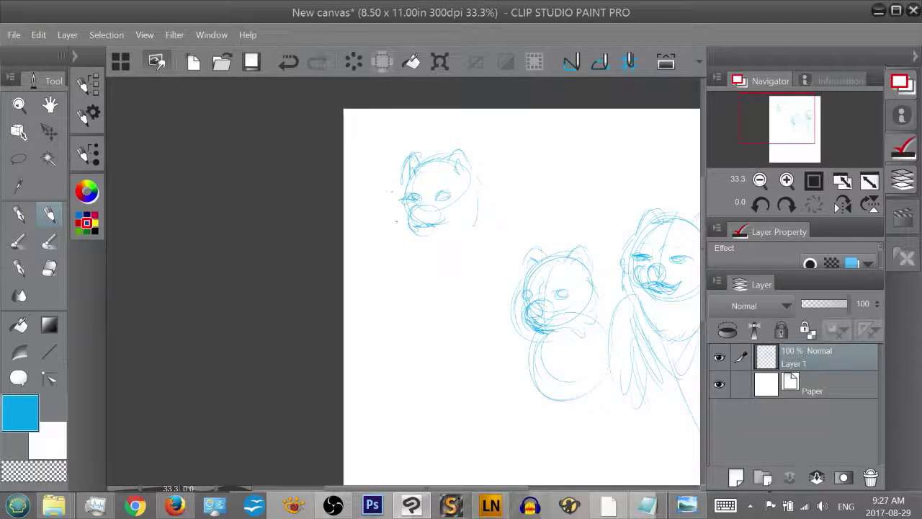
pyautogui.moveTo(415, 247)
pyautogui.mouseDown()
pyautogui.moveTo(422, 257)
pyautogui.moveTo(422, 239)
pyautogui.moveTo(441, 242)
pyautogui.mouseUp()
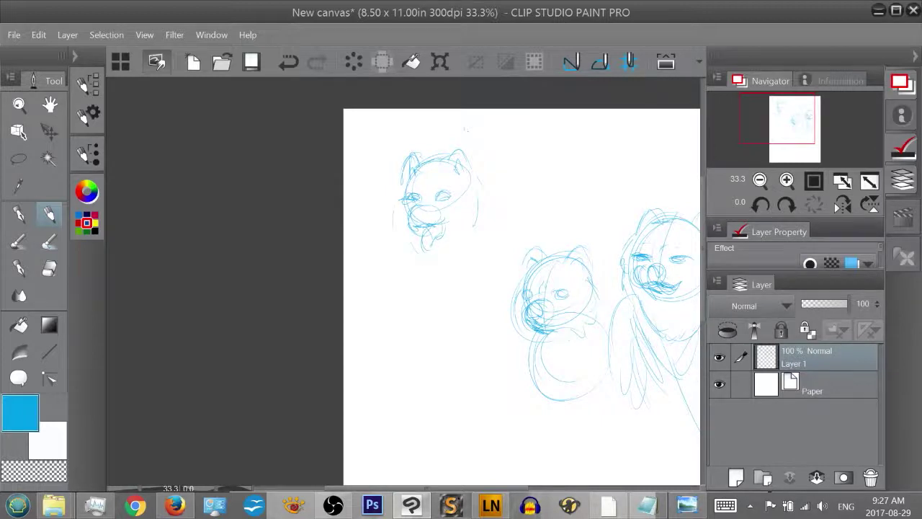
pyautogui.moveTo(472, 157); pyautogui.dragTo(505, 217)
pyautogui.moveTo(491, 183); pyautogui.dragTo(478, 230)
pyautogui.moveTo(392, 203); pyautogui.dragTo(391, 232)
pyautogui.moveTo(403, 177); pyautogui.dragTo(396, 248)
pyautogui.moveTo(473, 155); pyautogui.dragTo(472, 229)
# Sketch the third animal's rounded chest and the start of its front paws
pyautogui.moveTo(413, 252)
pyautogui.mouseDown()
pyautogui.moveTo(456, 289)
pyautogui.moveTo(418, 265)
pyautogui.moveTo(465, 265)
pyautogui.moveTo(469, 313)
pyautogui.mouseUp()
pyautogui.moveTo(416, 268)
pyautogui.mouseDown()
pyautogui.moveTo(460, 263)
pyautogui.moveTo(479, 302)
pyautogui.moveTo(490, 277)
pyautogui.moveTo(462, 320)
pyautogui.mouseUp()
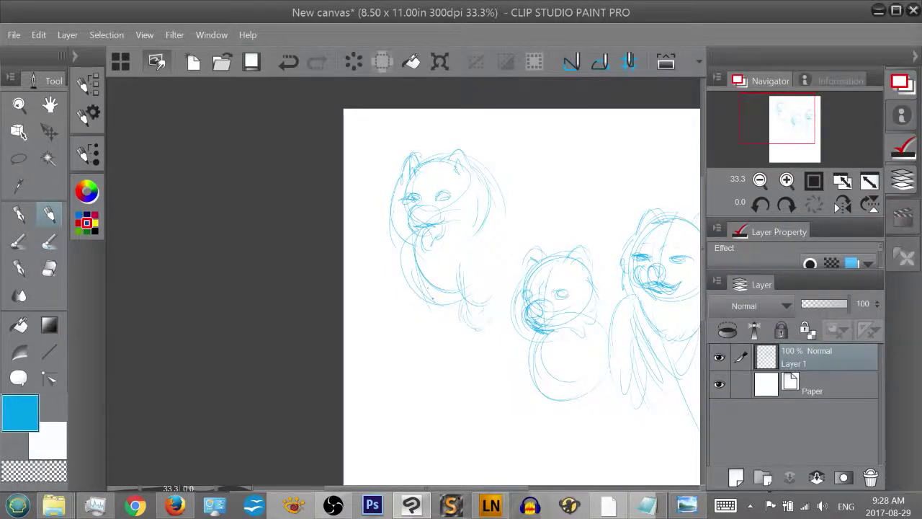
pyautogui.moveTo(434, 313); pyautogui.dragTo(457, 304)
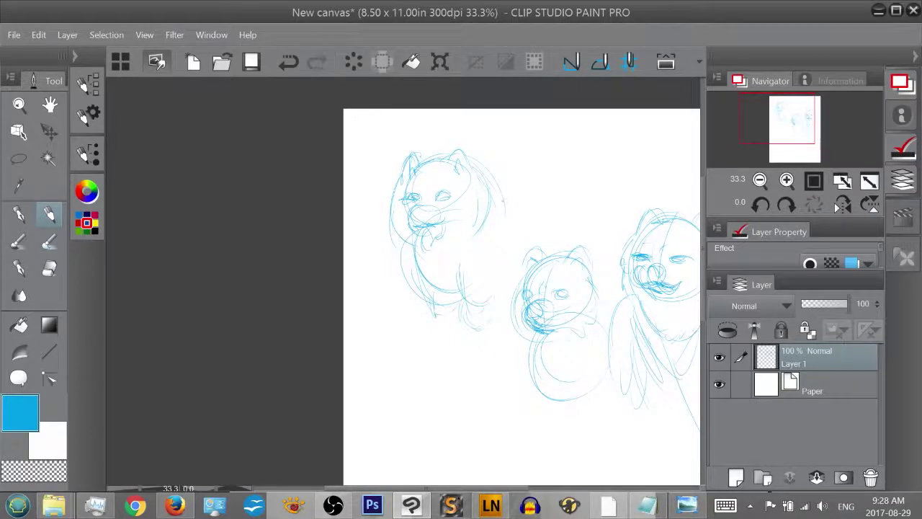
# Sketch the third animal's back, belly and curled tail, and refine its front paw
pyautogui.moveTo(534, 191); pyautogui.dragTo(553, 208)
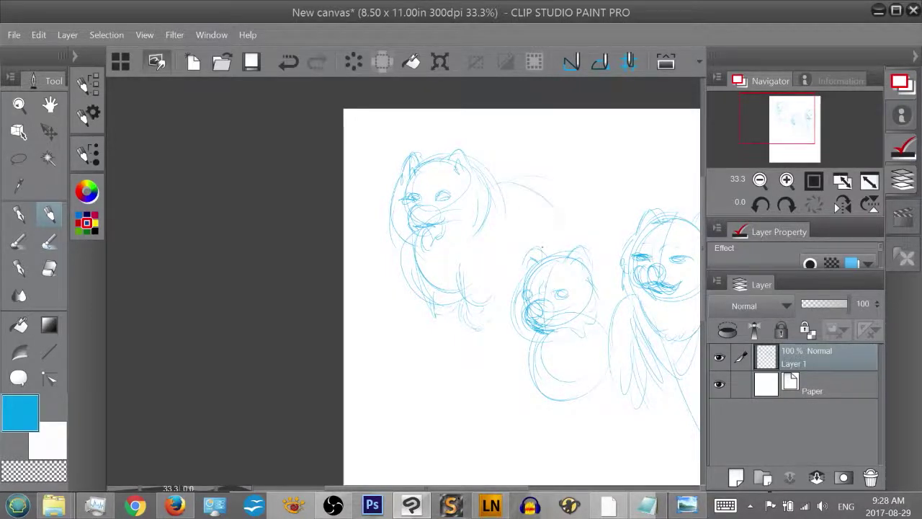
pyautogui.moveTo(528, 262); pyautogui.dragTo(494, 285)
pyautogui.moveTo(498, 176)
pyautogui.mouseDown()
pyautogui.moveTo(545, 175)
pyautogui.moveTo(551, 192)
pyautogui.mouseUp()
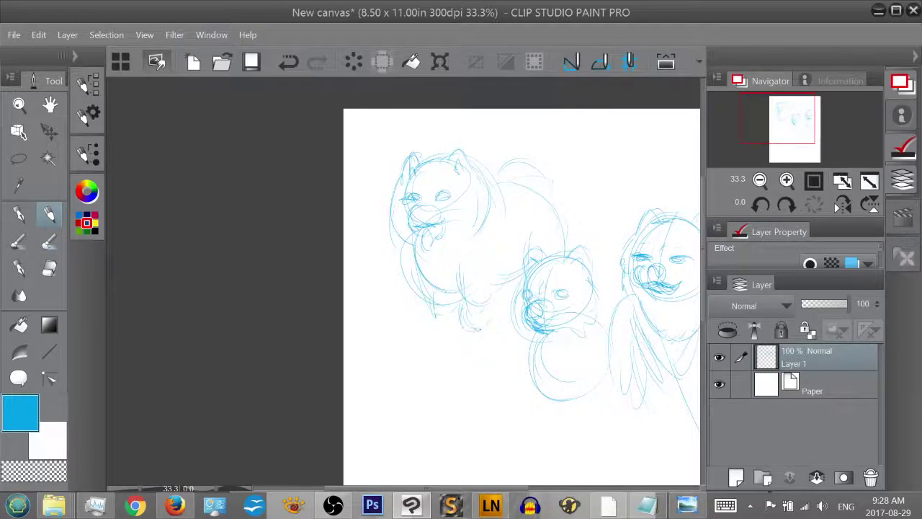
pyautogui.moveTo(429, 296)
pyautogui.mouseDown()
pyautogui.moveTo(450, 316)
pyautogui.moveTo(452, 307)
pyautogui.mouseUp()
pyautogui.moveTo(780, 120)
pyautogui.mouseDown()
pyautogui.moveTo(790, 136)
pyautogui.moveTo(782, 126)
pyautogui.mouseUp()
pyautogui.moveTo(484, 136); pyautogui.dragTo(541, 157)
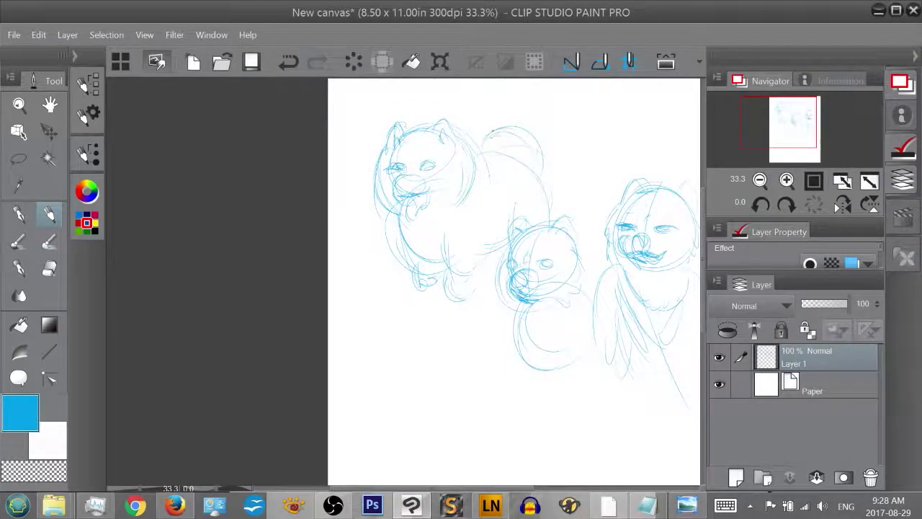
# Sketch a fourth animal head below the third, with a tilted oval skull, ear, round muzzle, and heavy-browed eyes
pyautogui.moveTo(788, 128)
pyautogui.mouseDown()
pyautogui.moveTo(792, 146)
pyautogui.moveTo(795, 128)
pyautogui.moveTo(793, 137)
pyautogui.moveTo(765, 132)
pyautogui.mouseUp()
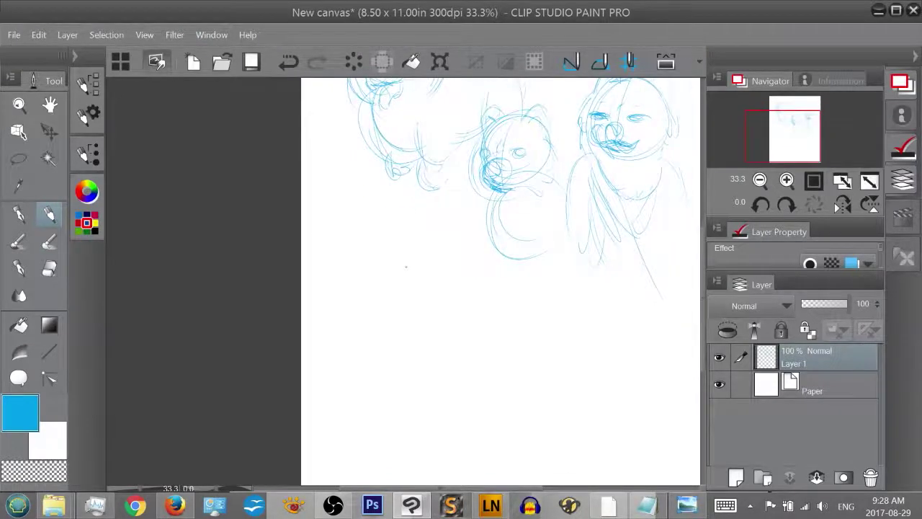
pyautogui.moveTo(414, 241)
pyautogui.mouseDown()
pyautogui.moveTo(388, 268)
pyautogui.moveTo(412, 243)
pyautogui.mouseUp()
pyautogui.moveTo(401, 296)
pyautogui.mouseDown()
pyautogui.moveTo(379, 283)
pyautogui.moveTo(412, 314)
pyautogui.mouseUp()
pyautogui.moveTo(436, 238); pyautogui.dragTo(449, 257)
pyautogui.moveTo(393, 246)
pyautogui.mouseDown()
pyautogui.moveTo(374, 253)
pyautogui.moveTo(383, 237)
pyautogui.mouseUp()
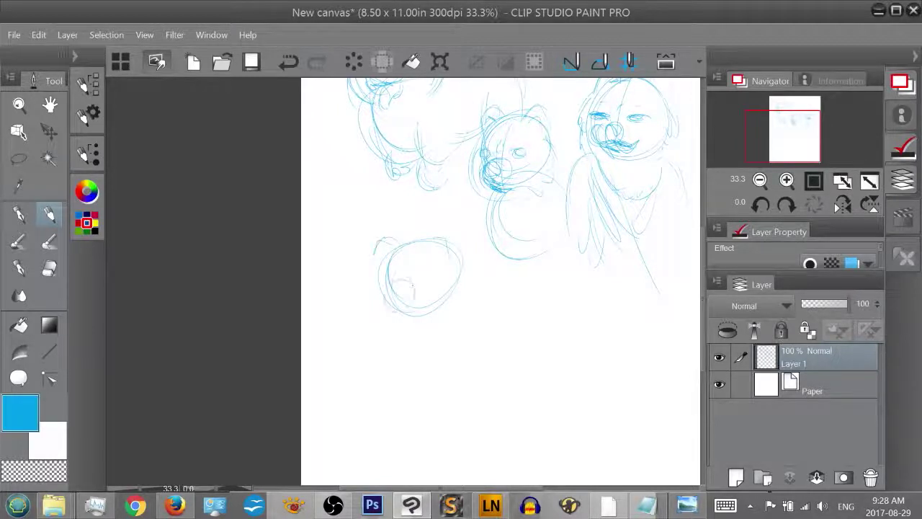
pyautogui.moveTo(404, 279)
pyautogui.mouseDown()
pyautogui.moveTo(370, 315)
pyautogui.moveTo(409, 310)
pyautogui.moveTo(387, 311)
pyautogui.mouseUp()
pyautogui.moveTo(405, 273)
pyautogui.mouseDown()
pyautogui.moveTo(426, 272)
pyautogui.moveTo(376, 270)
pyautogui.mouseUp()
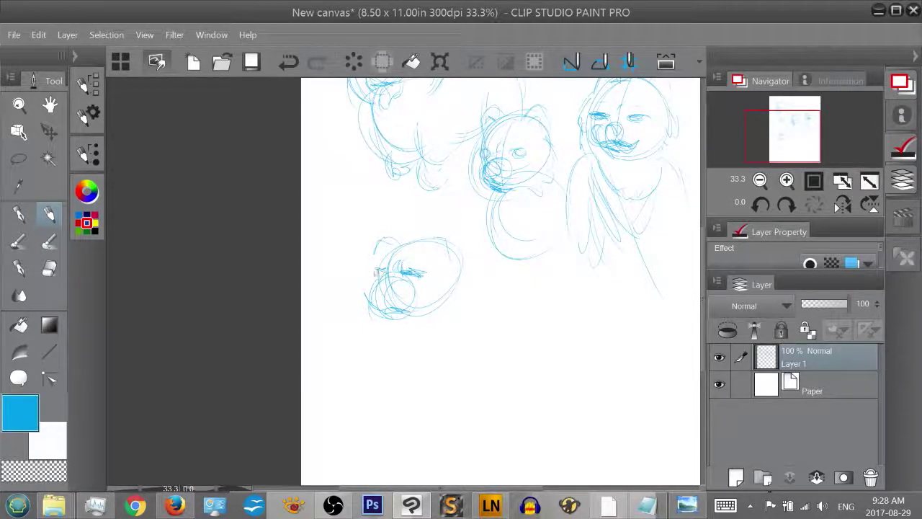
# Add the curved crown, folded right ear and outer cheek fur to the fourth animal's head
pyautogui.moveTo(389, 232)
pyautogui.mouseDown()
pyautogui.moveTo(461, 258)
pyautogui.moveTo(465, 297)
pyautogui.mouseUp()
pyautogui.moveTo(433, 249); pyautogui.dragTo(458, 272)
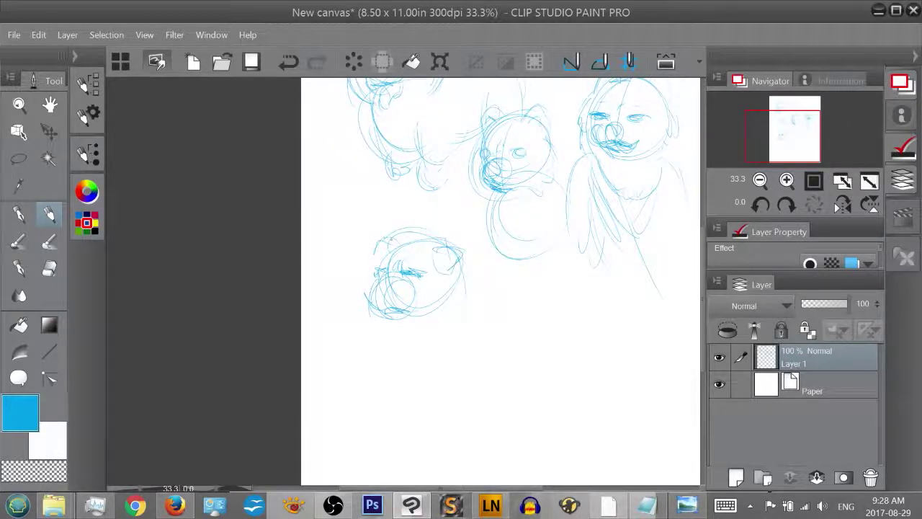
pyautogui.moveTo(382, 242)
pyautogui.mouseDown()
pyautogui.moveTo(371, 258)
pyautogui.moveTo(371, 296)
pyautogui.moveTo(409, 317)
pyautogui.mouseUp()
pyautogui.moveTo(464, 276); pyautogui.dragTo(460, 312)
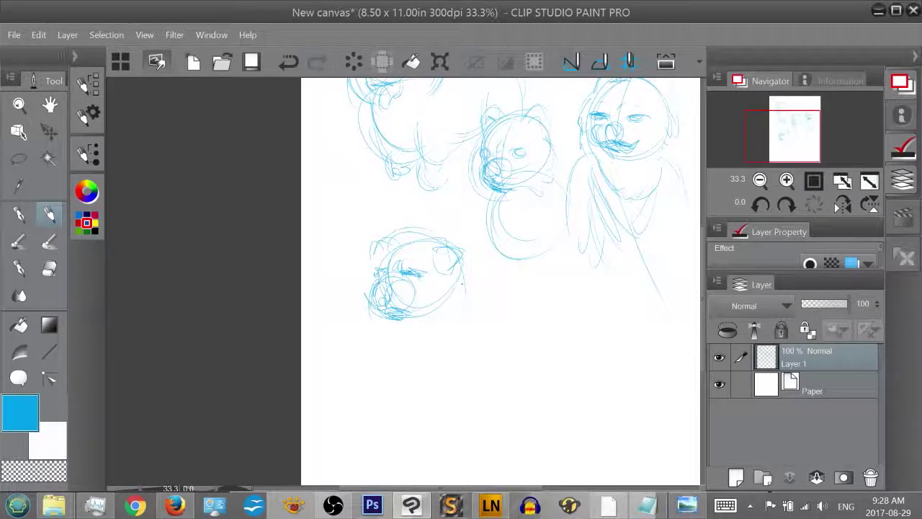
# Sketch the fourth animal's chest and front leg tapering down to a paw beneath the head
pyautogui.moveTo(393, 321)
pyautogui.mouseDown()
pyautogui.moveTo(431, 358)
pyautogui.moveTo(415, 358)
pyautogui.moveTo(437, 360)
pyautogui.mouseUp()
pyautogui.moveTo(386, 327); pyautogui.dragTo(402, 391)
pyautogui.moveTo(378, 330); pyautogui.dragTo(413, 402)
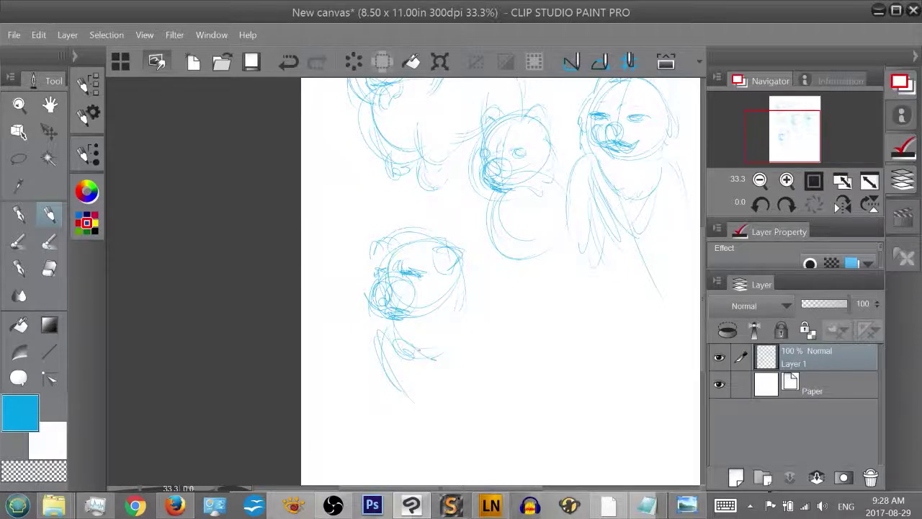
pyautogui.moveTo(418, 349)
pyautogui.mouseDown()
pyautogui.moveTo(432, 377)
pyautogui.moveTo(431, 402)
pyautogui.mouseUp()
pyautogui.moveTo(395, 372); pyautogui.dragTo(410, 436)
pyautogui.moveTo(428, 409); pyautogui.dragTo(425, 426)
# Sketch the fourth animal's shoulder and side, its rounded back, and the stubby hind legs beneath its body
pyautogui.moveTo(469, 306); pyautogui.dragTo(439, 401)
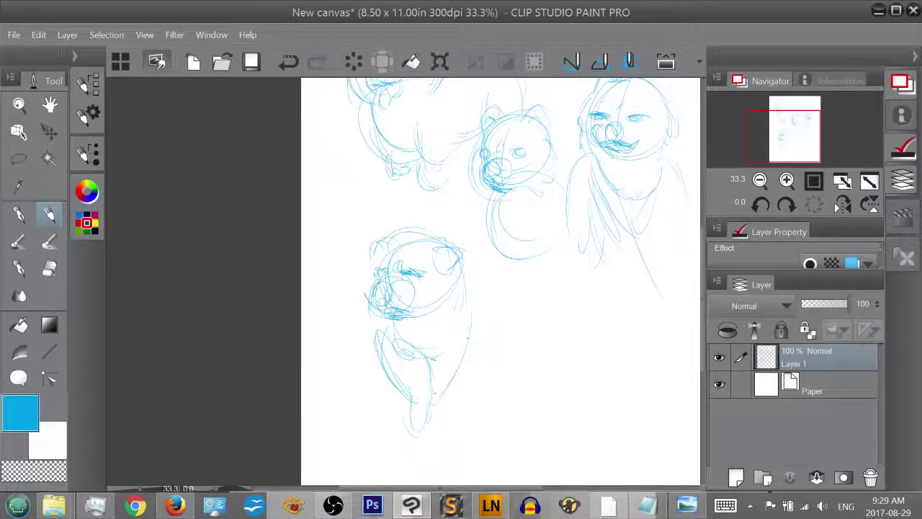
pyautogui.moveTo(466, 341); pyautogui.dragTo(457, 368)
pyautogui.moveTo(448, 381); pyautogui.dragTo(436, 403)
pyautogui.moveTo(359, 312); pyautogui.dragTo(339, 402)
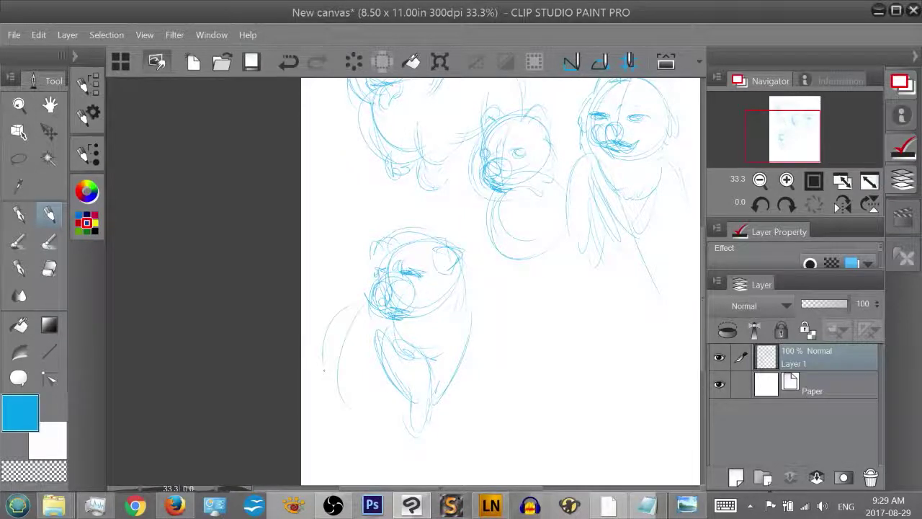
pyautogui.moveTo(373, 282); pyautogui.dragTo(324, 409)
pyautogui.moveTo(348, 319)
pyautogui.mouseDown()
pyautogui.moveTo(359, 408)
pyautogui.moveTo(387, 394)
pyautogui.moveTo(356, 441)
pyautogui.mouseUp()
pyautogui.moveTo(366, 410)
pyautogui.mouseDown()
pyautogui.moveTo(383, 442)
pyautogui.moveTo(354, 437)
pyautogui.mouseUp()
pyautogui.moveTo(396, 399); pyautogui.dragTo(390, 419)
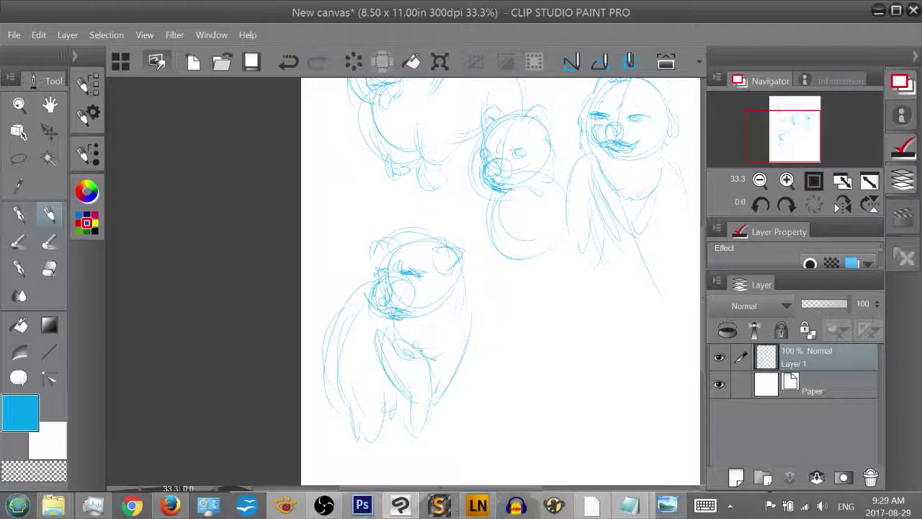
# Add the fourth animal's second front paw across its chest, and reinforce the head outline with the remaining ear
pyautogui.moveTo(419, 327)
pyautogui.mouseDown()
pyautogui.moveTo(442, 350)
pyautogui.moveTo(421, 359)
pyautogui.mouseUp()
pyautogui.moveTo(437, 337)
pyautogui.mouseDown()
pyautogui.moveTo(465, 324)
pyautogui.moveTo(469, 336)
pyautogui.mouseUp()
pyautogui.moveTo(436, 338); pyautogui.dragTo(448, 330)
pyautogui.moveTo(398, 230)
pyautogui.mouseDown()
pyautogui.moveTo(371, 311)
pyautogui.moveTo(426, 237)
pyautogui.mouseUp()
pyautogui.moveTo(462, 279); pyautogui.dragTo(456, 301)
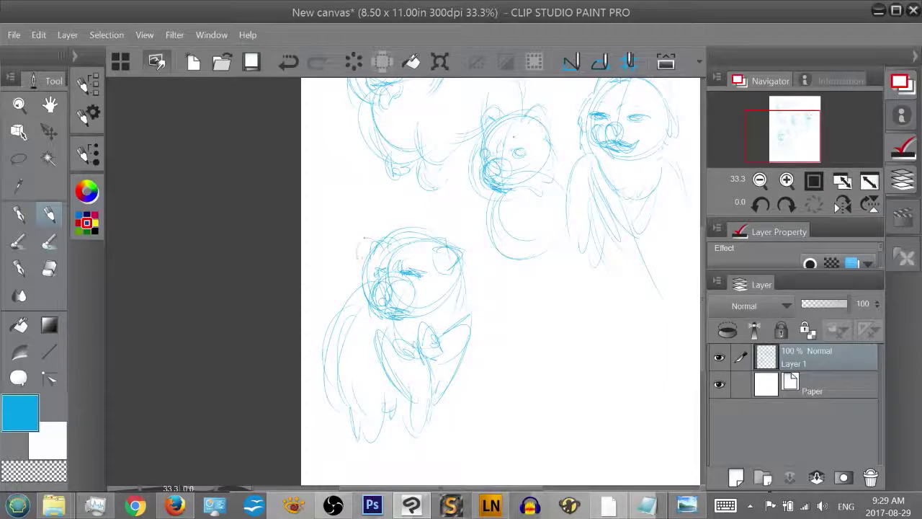
# Sketch a fifth round head in the empty area beside the fourth animal, with closed-line eyes and a wavy mouth
pyautogui.moveTo(799, 140); pyautogui.dragTo(812, 150)
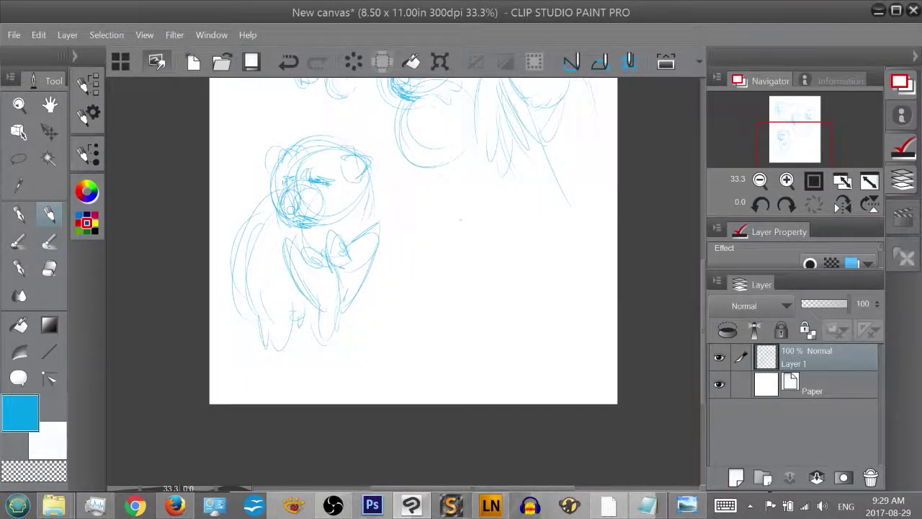
pyautogui.moveTo(427, 213); pyautogui.dragTo(461, 259)
pyautogui.moveTo(450, 193)
pyautogui.mouseDown()
pyautogui.moveTo(432, 245)
pyautogui.moveTo(464, 201)
pyautogui.mouseUp()
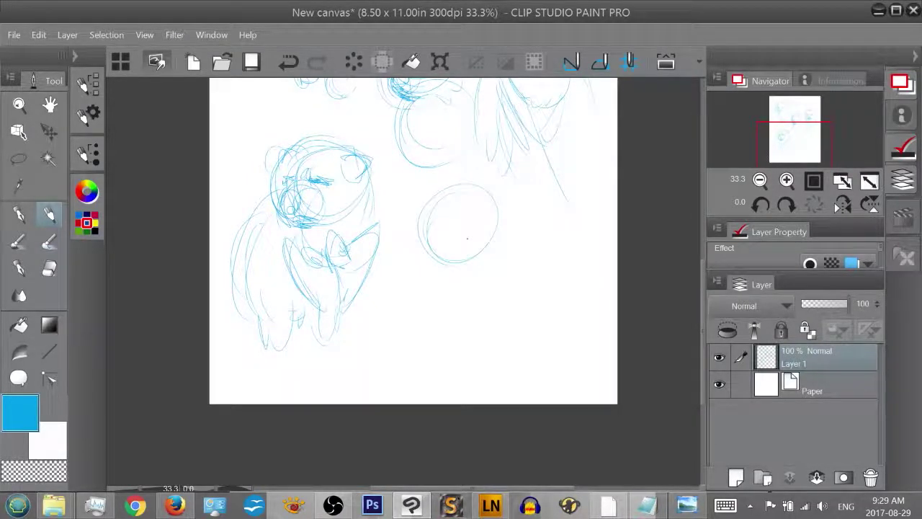
pyautogui.moveTo(435, 244)
pyautogui.mouseDown()
pyautogui.moveTo(475, 241)
pyautogui.moveTo(455, 243)
pyautogui.moveTo(448, 222)
pyautogui.mouseUp()
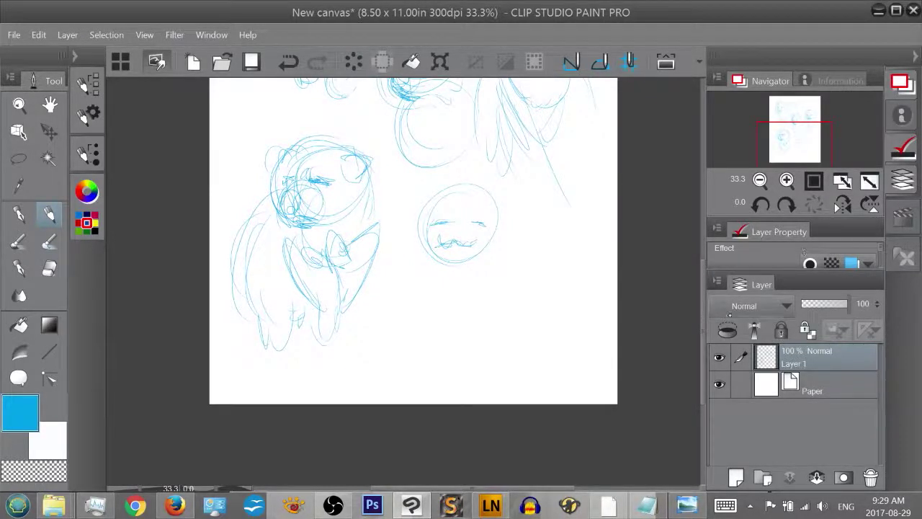
# Hide Layer 1 and add a new raster layer above it
pyautogui.moveTo(809, 114)
pyautogui.mouseDown()
pyautogui.moveTo(800, 97)
pyautogui.moveTo(793, 126)
pyautogui.mouseUp()
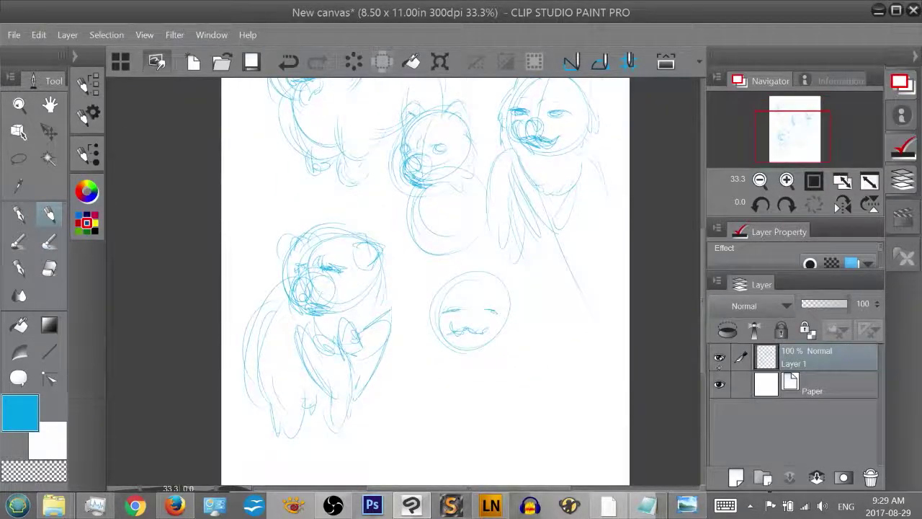
pyautogui.click(719, 357)
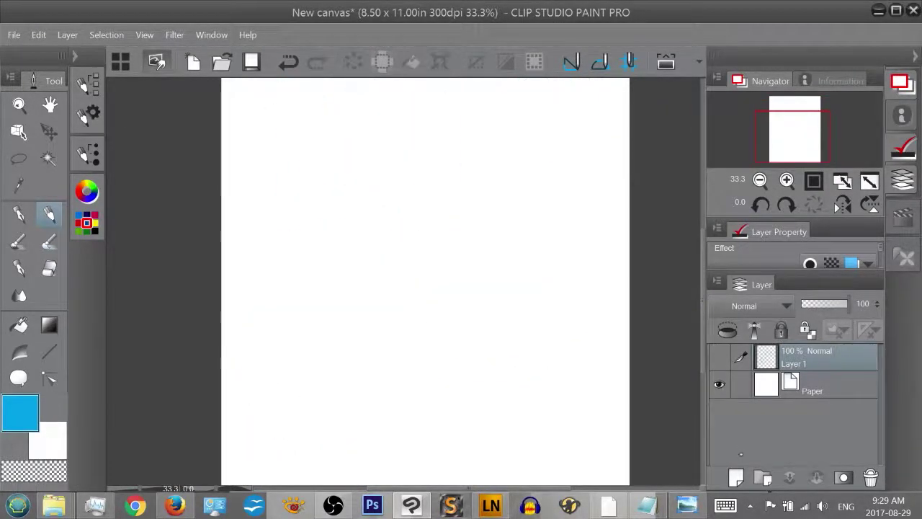
pyautogui.click(735, 477)
# Sketch a new bear face near the page's upper right on Layer 2, with narrowed eyes, round muzzle and nose
pyautogui.moveTo(757, 127); pyautogui.dragTo(794, 119)
pyautogui.moveTo(496, 186)
pyautogui.mouseDown()
pyautogui.moveTo(481, 220)
pyautogui.moveTo(508, 200)
pyautogui.moveTo(504, 192)
pyautogui.moveTo(512, 196)
pyautogui.moveTo(465, 201)
pyautogui.moveTo(518, 194)
pyautogui.moveTo(499, 193)
pyautogui.mouseUp()
pyautogui.press('e')
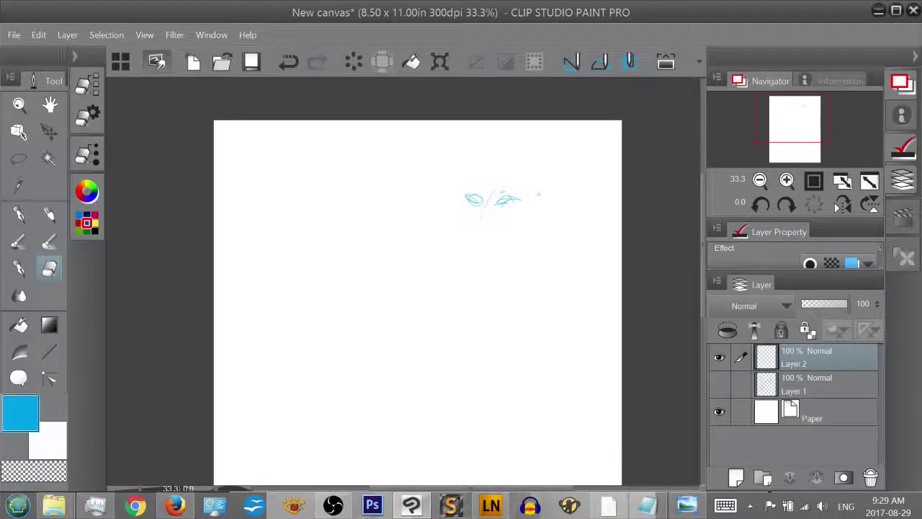
pyautogui.press('p')
pyautogui.press('p')
pyautogui.moveTo(499, 198)
pyautogui.mouseDown()
pyautogui.moveTo(516, 203)
pyautogui.moveTo(481, 239)
pyautogui.moveTo(497, 229)
pyautogui.moveTo(468, 230)
pyautogui.moveTo(496, 232)
pyautogui.mouseUp()
pyautogui.moveTo(465, 223)
pyautogui.mouseDown()
pyautogui.moveTo(459, 232)
pyautogui.moveTo(484, 225)
pyautogui.mouseUp()
pyautogui.moveTo(474, 220); pyautogui.dragTo(482, 229)
# Sketch the curved cheek, jaw, crown and ears around the new bear's face
pyautogui.moveTo(458, 197)
pyautogui.mouseDown()
pyautogui.moveTo(477, 205)
pyautogui.moveTo(466, 260)
pyautogui.mouseUp()
pyautogui.moveTo(440, 199); pyautogui.dragTo(462, 253)
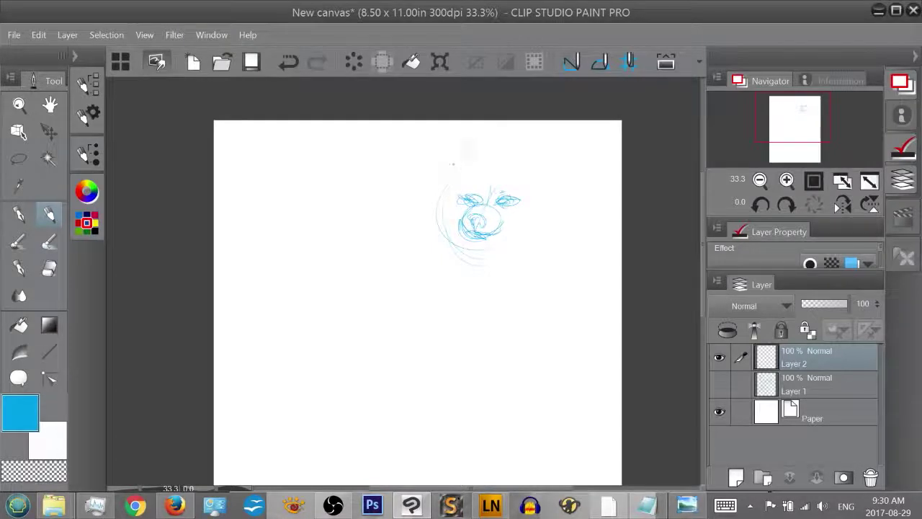
pyautogui.moveTo(454, 168)
pyautogui.mouseDown()
pyautogui.moveTo(475, 148)
pyautogui.moveTo(539, 170)
pyautogui.moveTo(470, 142)
pyautogui.moveTo(475, 154)
pyautogui.moveTo(508, 160)
pyautogui.moveTo(444, 236)
pyautogui.mouseUp()
pyautogui.moveTo(438, 196); pyautogui.dragTo(445, 241)
pyautogui.moveTo(464, 171); pyautogui.dragTo(443, 239)
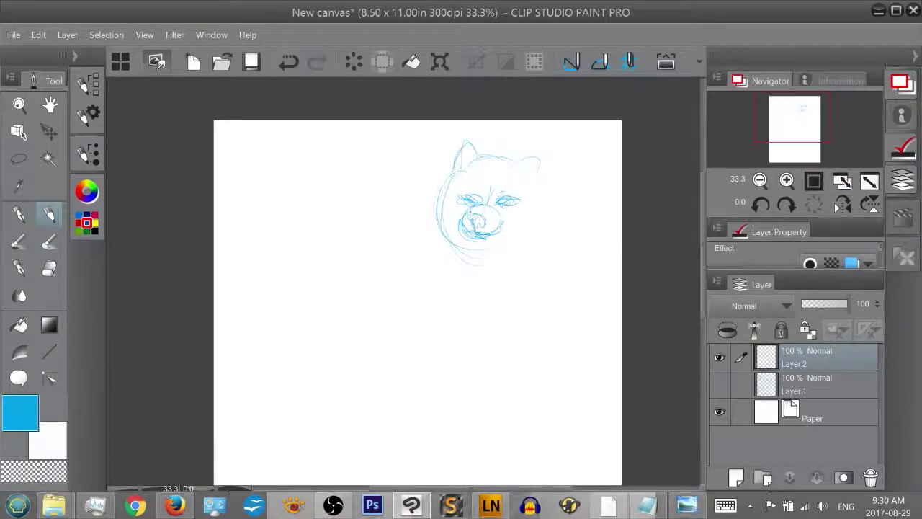
# Add the bear's neck ruff, refine both ears and the brow line, and rework the eye on the narrower side
pyautogui.moveTo(457, 208); pyautogui.dragTo(442, 235)
pyautogui.moveTo(459, 200)
pyautogui.mouseDown()
pyautogui.moveTo(442, 235)
pyautogui.moveTo(482, 286)
pyautogui.mouseUp()
pyautogui.moveTo(461, 244); pyautogui.dragTo(495, 284)
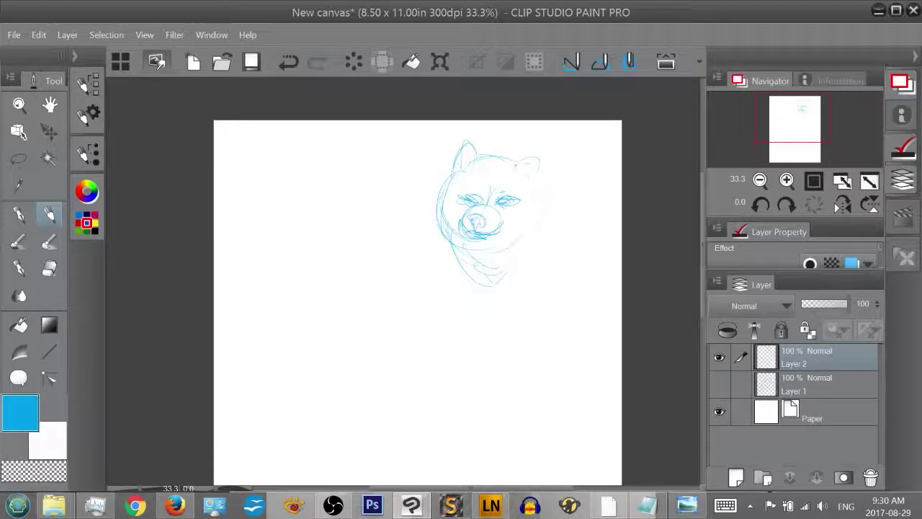
pyautogui.moveTo(527, 164); pyautogui.dragTo(533, 181)
pyautogui.moveTo(456, 166)
pyautogui.mouseDown()
pyautogui.moveTo(476, 153)
pyautogui.moveTo(452, 175)
pyautogui.moveTo(488, 200)
pyautogui.moveTo(459, 203)
pyautogui.moveTo(471, 203)
pyautogui.mouseUp()
pyautogui.press('e')
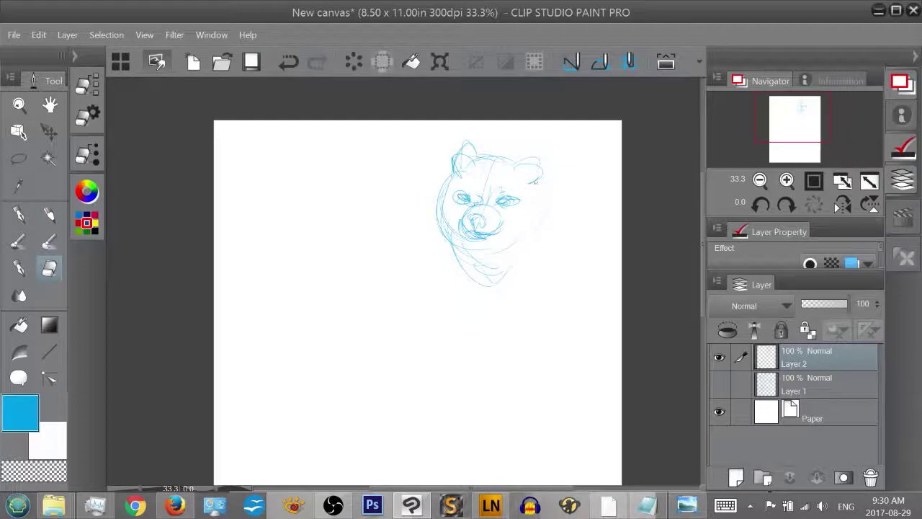
pyautogui.press('p')
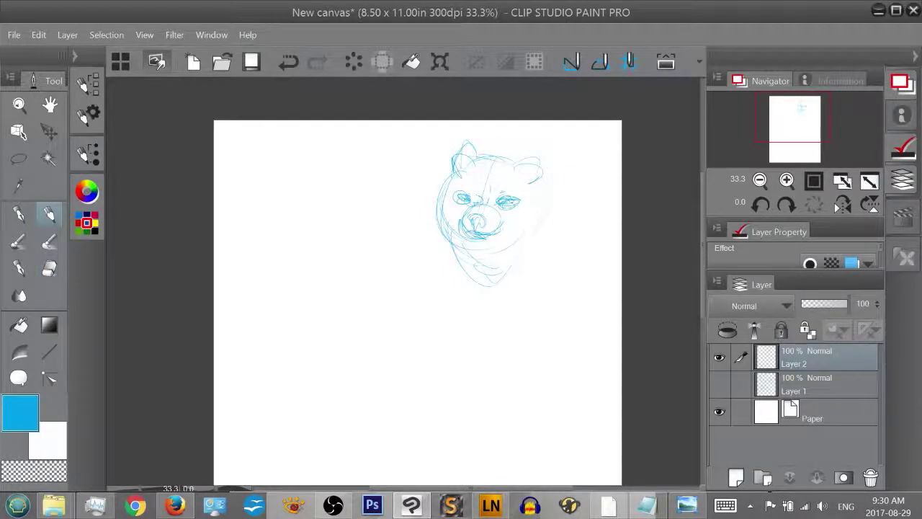
# Pick a dark grey drawing colour from the Additional color set
pyautogui.click(87, 191)
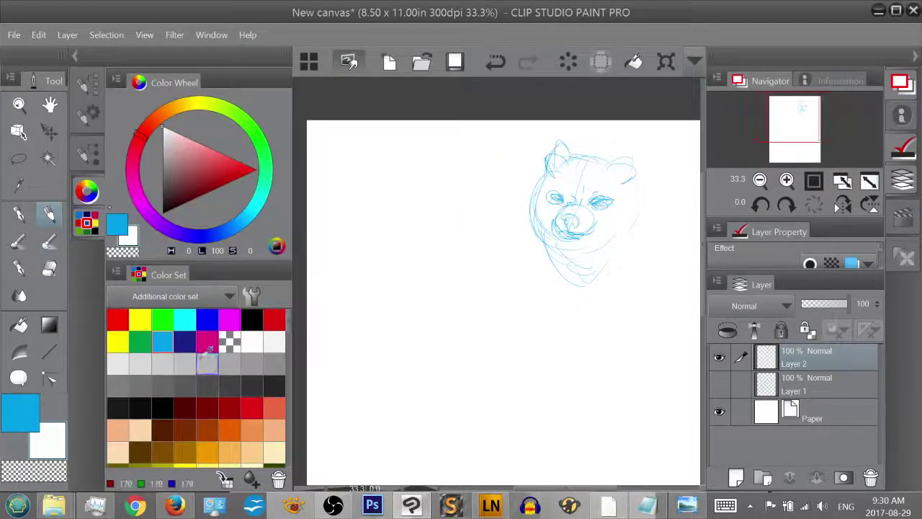
pyautogui.click(184, 389)
pyautogui.click(85, 224)
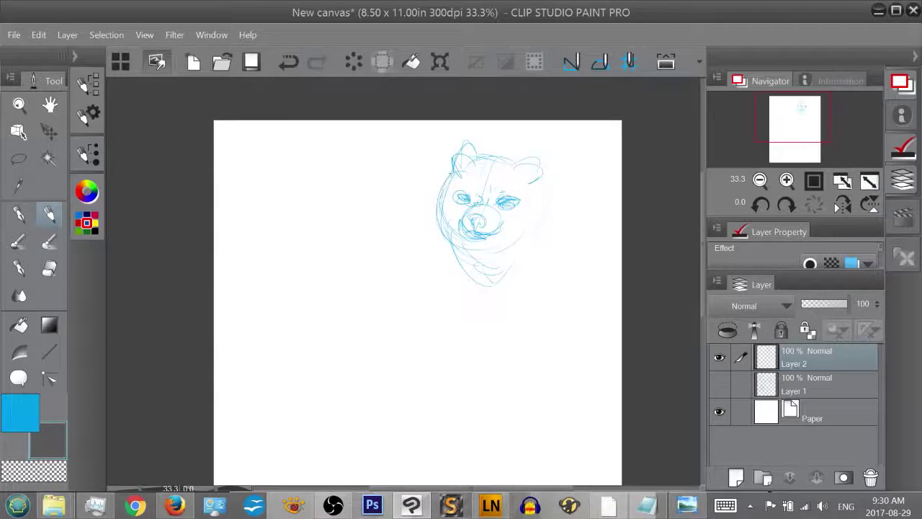
# Switch the pencil brush to Square Sketch Pencil
pyautogui.click(88, 85)
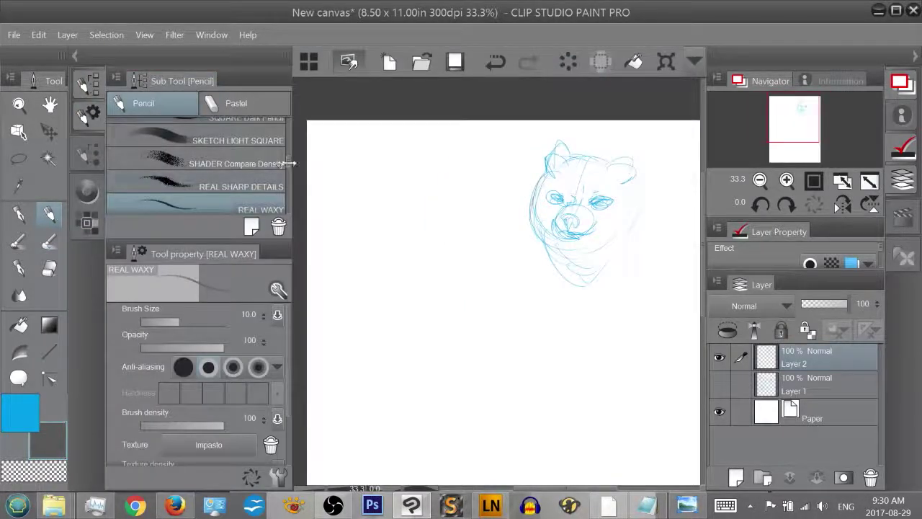
pyautogui.scroll(1, 286, 164)
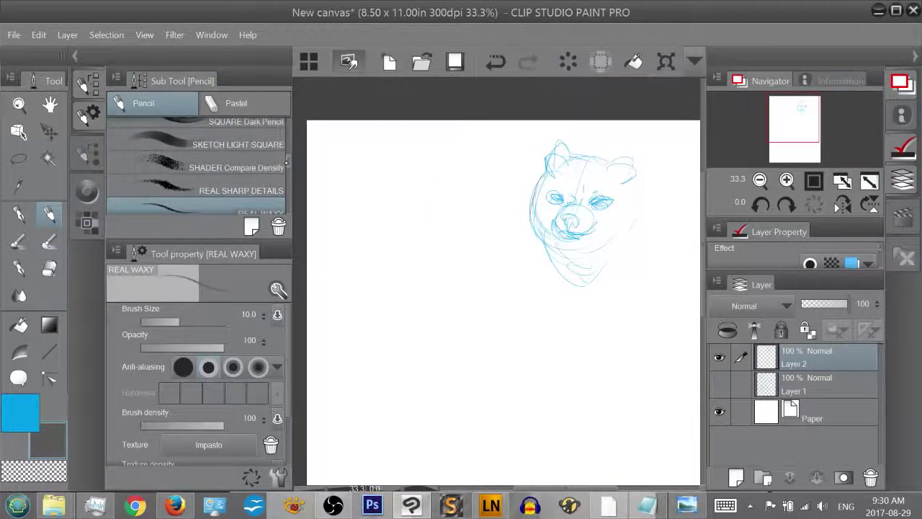
pyautogui.click(281, 170)
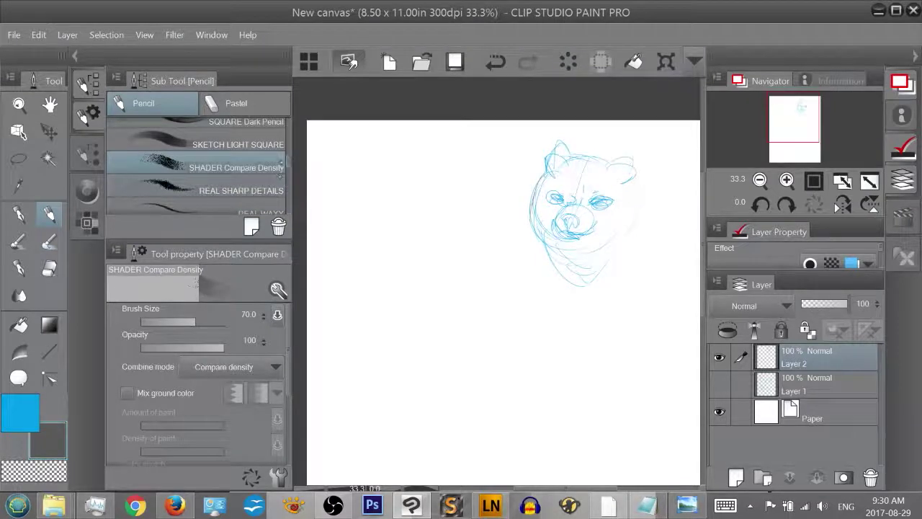
pyautogui.scroll(1, 287, 162)
pyautogui.scroll(-5, 287, 165)
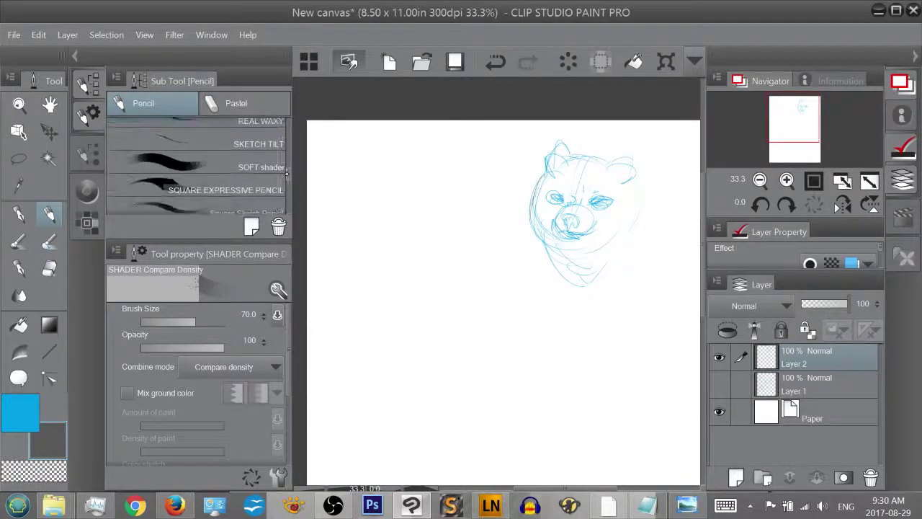
pyautogui.scroll(-3, 285, 180)
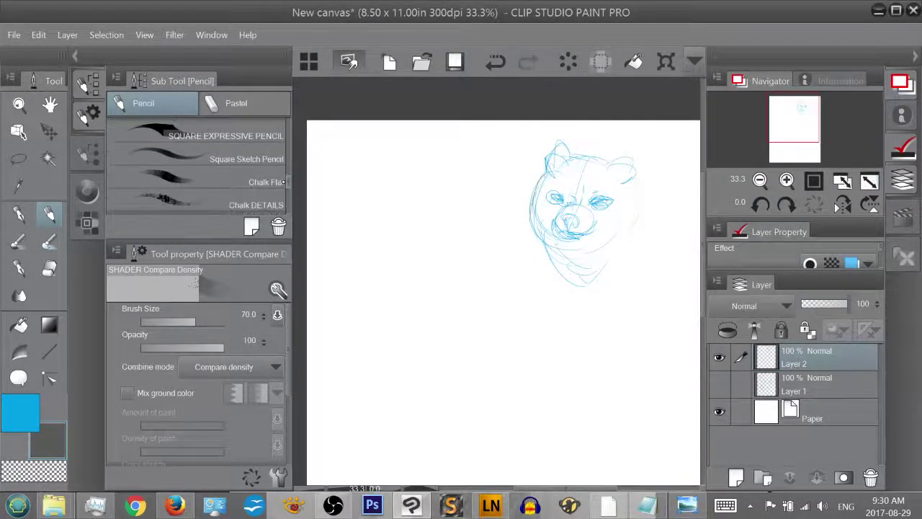
pyautogui.click(280, 149)
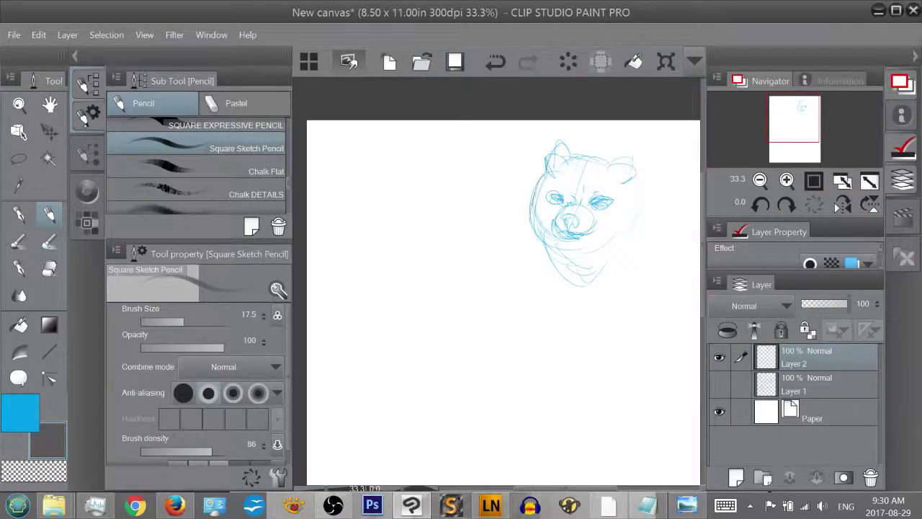
pyautogui.click(75, 56)
# Draw over the blue sketch in dark grey, outlining the bear's left cheek and neck, eyes, nose and left ear
pyautogui.moveTo(447, 177); pyautogui.dragTo(450, 240)
pyautogui.moveTo(438, 193); pyautogui.dragTo(466, 276)
pyautogui.moveTo(450, 243); pyautogui.dragTo(474, 283)
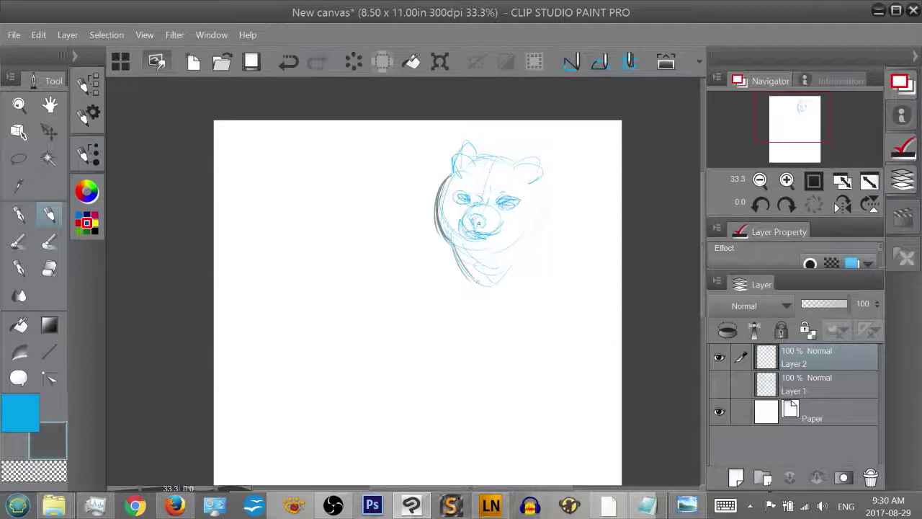
pyautogui.moveTo(469, 226)
pyautogui.mouseDown()
pyautogui.moveTo(483, 234)
pyautogui.moveTo(476, 225)
pyautogui.moveTo(496, 203)
pyautogui.moveTo(520, 208)
pyautogui.moveTo(443, 200)
pyautogui.moveTo(465, 206)
pyautogui.mouseUp()
pyautogui.moveTo(453, 166)
pyautogui.mouseDown()
pyautogui.moveTo(474, 144)
pyautogui.moveTo(452, 159)
pyautogui.moveTo(453, 176)
pyautogui.moveTo(476, 159)
pyautogui.moveTo(469, 147)
pyautogui.mouseUp()
pyautogui.moveTo(445, 180)
pyautogui.mouseDown()
pyautogui.moveTo(452, 157)
pyautogui.moveTo(458, 173)
pyautogui.mouseUp()
pyautogui.moveTo(455, 171); pyautogui.dragTo(520, 177)
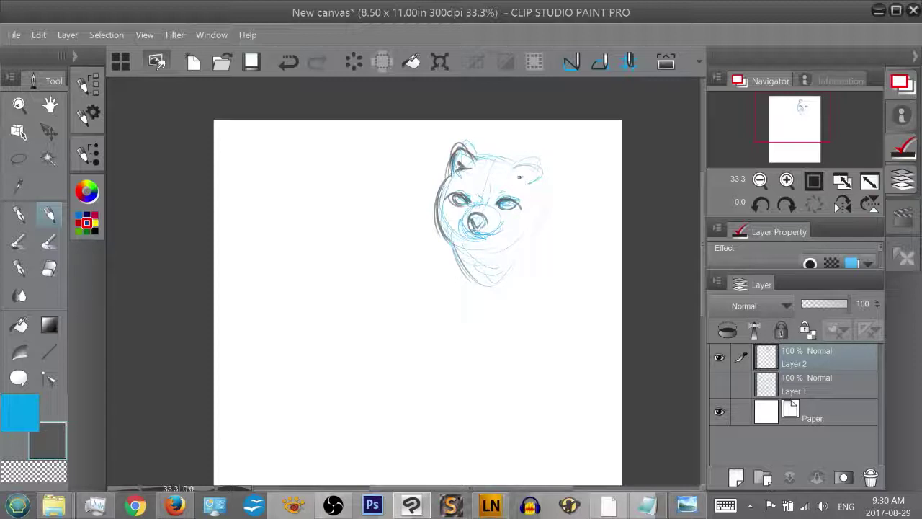
# Draw the bear's crown between the ears in dark grey and outline the cheeks on both sides of the head
pyautogui.moveTo(473, 155); pyautogui.dragTo(513, 163)
pyautogui.moveTo(473, 154); pyautogui.dragTo(516, 164)
pyautogui.moveTo(454, 168); pyautogui.dragTo(434, 222)
pyautogui.moveTo(546, 191)
pyautogui.mouseDown()
pyautogui.moveTo(555, 229)
pyautogui.moveTo(533, 242)
pyautogui.mouseUp()
# Draw the bear's curved chest and two front legs ending in rounded paws below the head
pyautogui.moveTo(445, 238); pyautogui.dragTo(454, 305)
pyautogui.moveTo(458, 278); pyautogui.dragTo(507, 326)
pyautogui.moveTo(516, 264); pyautogui.dragTo(504, 332)
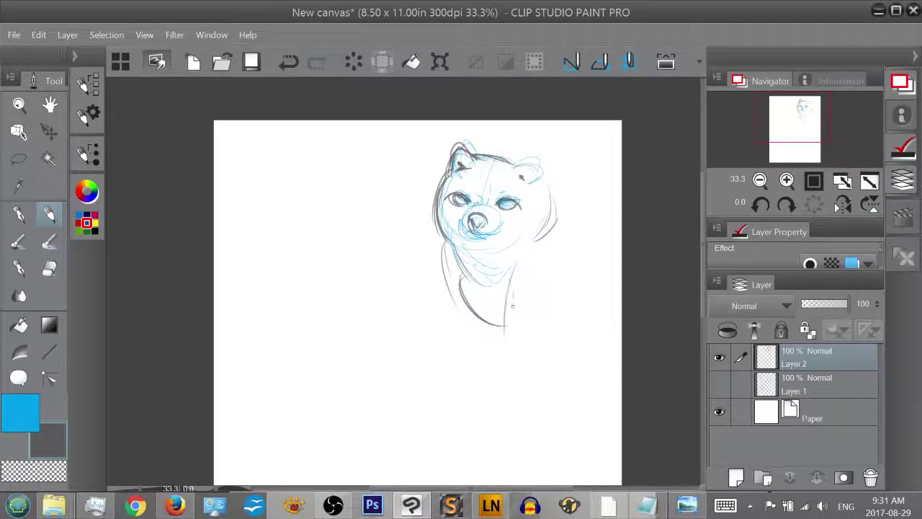
pyautogui.moveTo(520, 285); pyautogui.dragTo(509, 324)
pyautogui.moveTo(458, 244); pyautogui.dragTo(446, 317)
pyautogui.moveTo(460, 263); pyautogui.dragTo(451, 311)
pyautogui.moveTo(520, 287); pyautogui.dragTo(495, 374)
pyautogui.moveTo(504, 337); pyautogui.dragTo(497, 379)
pyautogui.moveTo(509, 319)
pyautogui.mouseDown()
pyautogui.moveTo(503, 373)
pyautogui.moveTo(534, 359)
pyautogui.moveTo(540, 342)
pyautogui.mouseUp()
pyautogui.moveTo(454, 279)
pyautogui.mouseDown()
pyautogui.moveTo(461, 343)
pyautogui.moveTo(476, 347)
pyautogui.moveTo(465, 355)
pyautogui.moveTo(481, 364)
pyautogui.mouseUp()
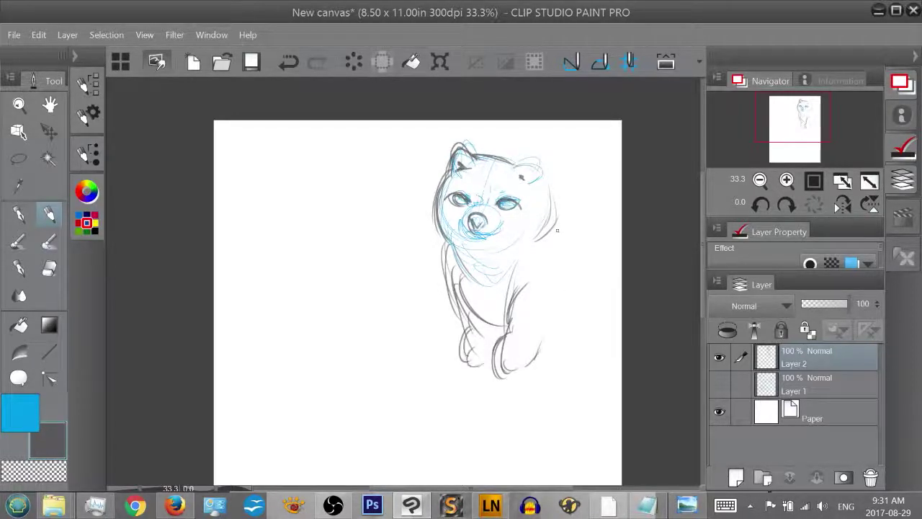
# Draw the bear's sloping back down from the neck and outline its right ear in dark grey
pyautogui.moveTo(549, 226); pyautogui.dragTo(596, 297)
pyautogui.moveTo(590, 268); pyautogui.dragTo(594, 283)
pyautogui.moveTo(548, 187); pyautogui.dragTo(550, 213)
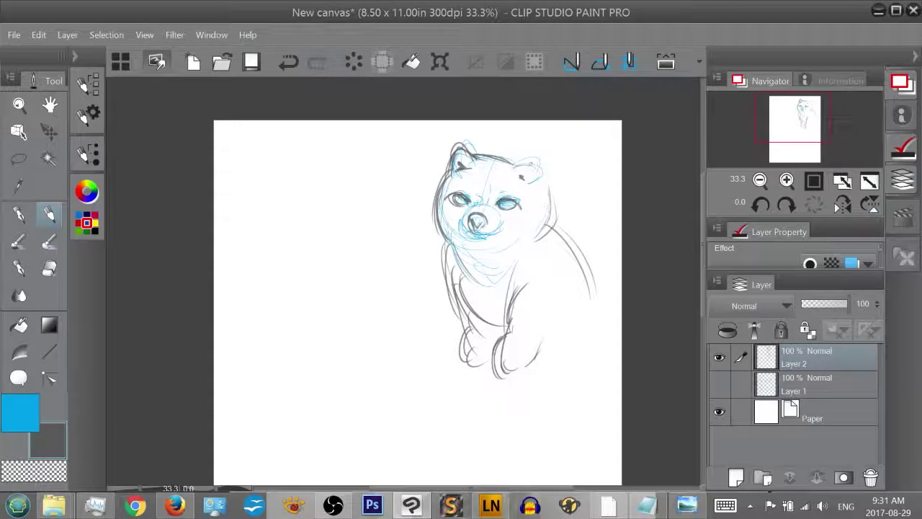
pyautogui.moveTo(543, 157)
pyautogui.mouseDown()
pyautogui.moveTo(524, 176)
pyautogui.moveTo(542, 154)
pyautogui.mouseUp()
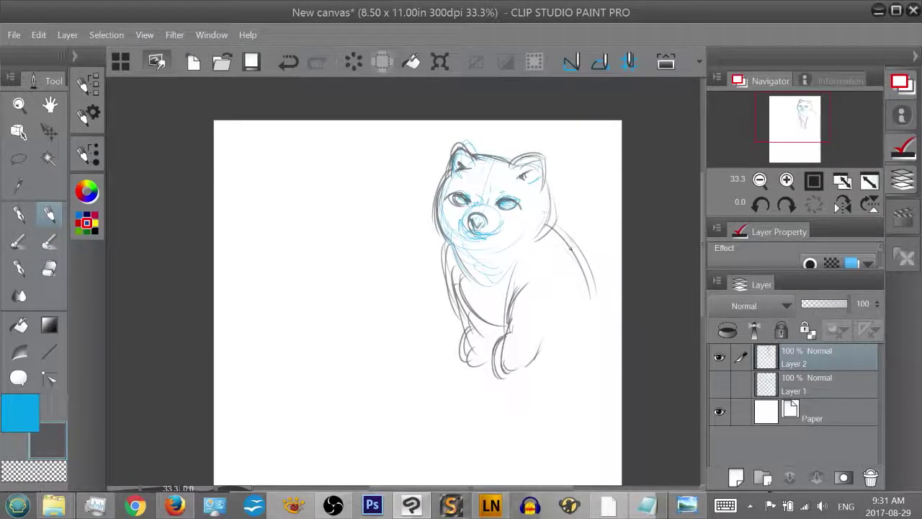
pyautogui.moveTo(549, 223); pyautogui.dragTo(592, 325)
pyautogui.moveTo(583, 267); pyautogui.dragTo(592, 326)
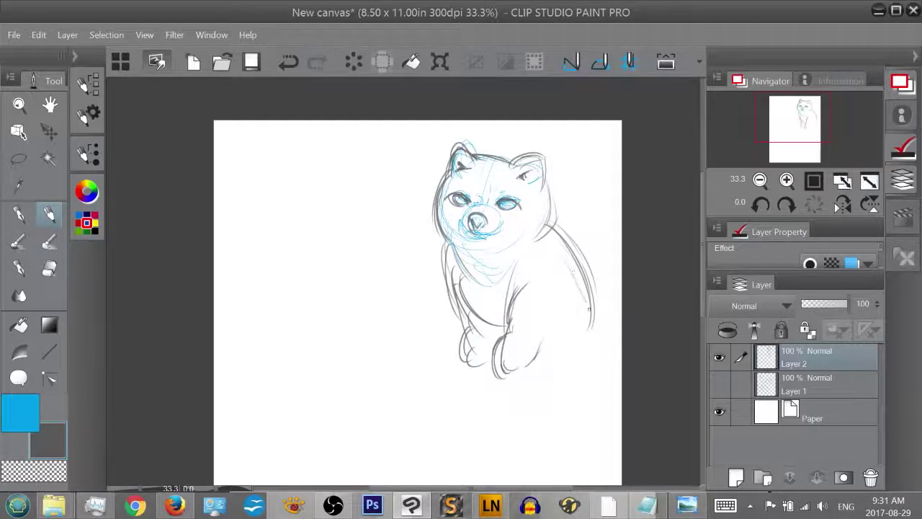
# Draw the bear's seated hind leg with its thigh, fur strokes and paw, plus a bushy tail behind the back
pyautogui.moveTo(597, 291)
pyautogui.mouseDown()
pyautogui.moveTo(589, 328)
pyautogui.moveTo(553, 374)
pyautogui.mouseUp()
pyautogui.moveTo(556, 296)
pyautogui.mouseDown()
pyautogui.moveTo(572, 365)
pyautogui.moveTo(593, 349)
pyautogui.mouseUp()
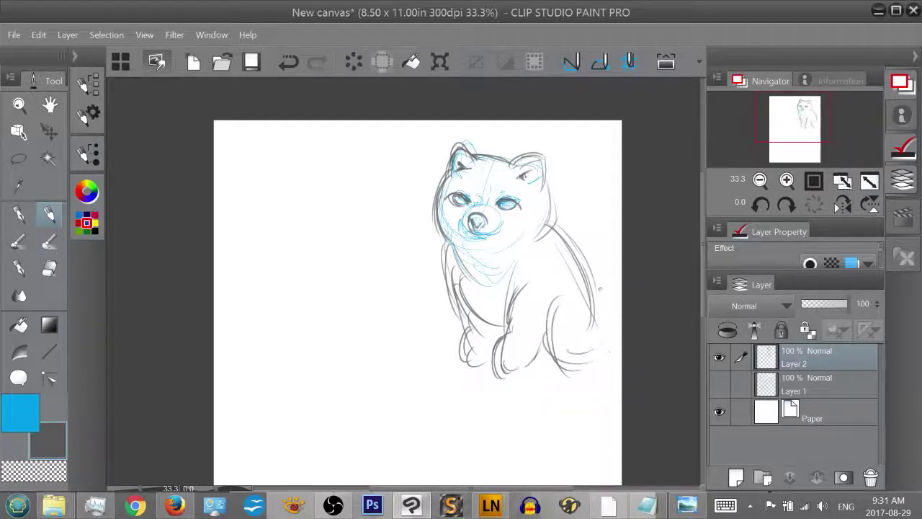
pyautogui.moveTo(599, 252); pyautogui.dragTo(610, 305)
pyautogui.moveTo(572, 235); pyautogui.dragTo(589, 242)
pyautogui.moveTo(611, 295); pyautogui.dragTo(602, 326)
pyautogui.moveTo(556, 291)
pyautogui.mouseDown()
pyautogui.moveTo(551, 363)
pyautogui.moveTo(575, 368)
pyautogui.mouseUp()
pyautogui.moveTo(544, 356); pyautogui.dragTo(594, 344)
pyautogui.moveTo(600, 265)
pyautogui.mouseDown()
pyautogui.moveTo(606, 319)
pyautogui.moveTo(595, 365)
pyautogui.mouseUp()
pyautogui.moveTo(610, 329); pyautogui.dragTo(603, 337)
pyautogui.moveTo(572, 360); pyautogui.dragTo(590, 386)
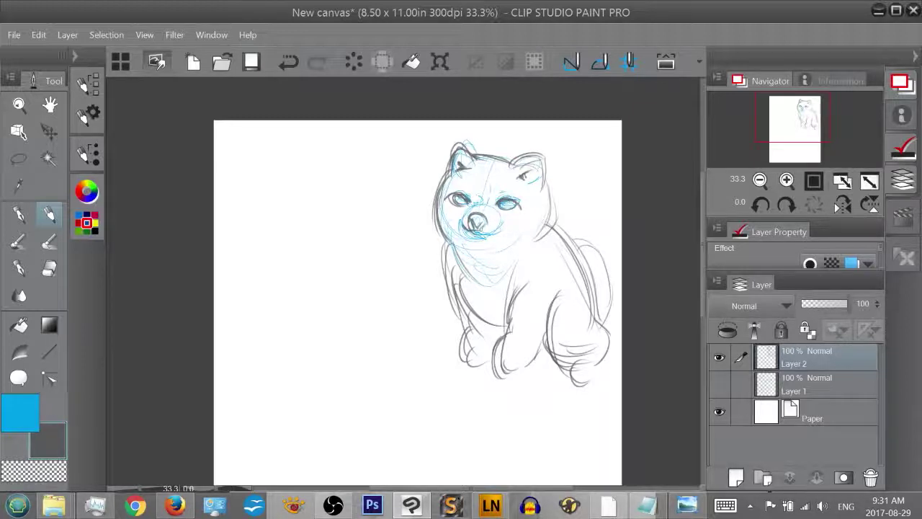
# Draw the bear's mouth and strengthen the front paw, thigh, tail and hind paw with extra dark strokes
pyautogui.moveTo(478, 236); pyautogui.dragTo(497, 229)
pyautogui.moveTo(778, 117)
pyautogui.mouseDown()
pyautogui.moveTo(769, 135)
pyautogui.moveTo(773, 125)
pyautogui.mouseUp()
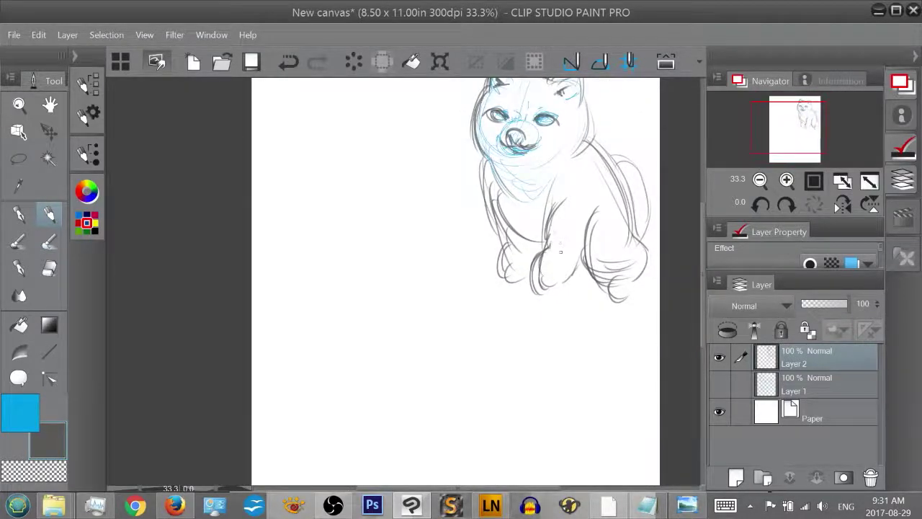
pyautogui.moveTo(541, 251)
pyautogui.mouseDown()
pyautogui.moveTo(537, 282)
pyautogui.moveTo(565, 290)
pyautogui.moveTo(545, 268)
pyautogui.moveTo(552, 291)
pyautogui.mouseUp()
pyautogui.moveTo(589, 231)
pyautogui.mouseDown()
pyautogui.moveTo(615, 260)
pyautogui.moveTo(629, 257)
pyautogui.mouseUp()
pyautogui.moveTo(621, 181); pyautogui.dragTo(639, 238)
pyautogui.moveTo(634, 195)
pyautogui.mouseDown()
pyautogui.moveTo(640, 244)
pyautogui.moveTo(600, 284)
pyautogui.mouseUp()
pyautogui.moveTo(633, 229); pyautogui.dragTo(641, 247)
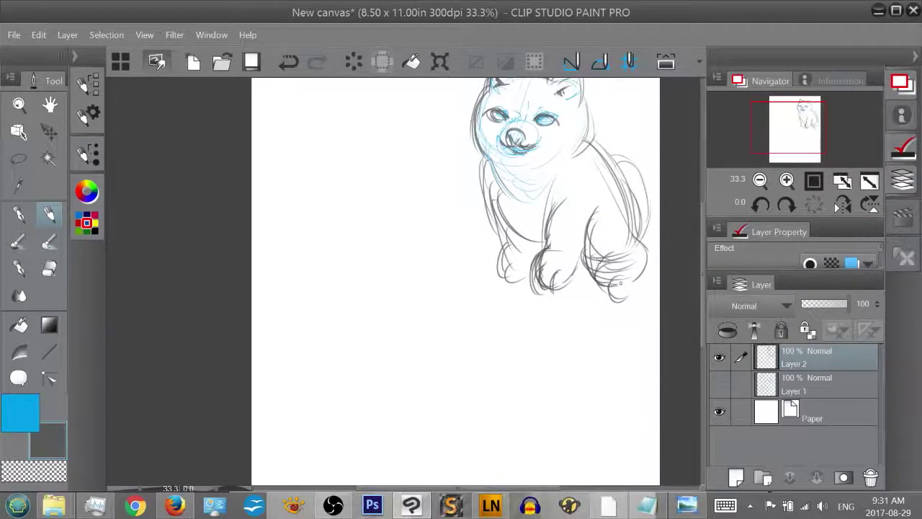
pyautogui.moveTo(595, 275); pyautogui.dragTo(634, 285)
pyautogui.moveTo(796, 127); pyautogui.dragTo(782, 116)
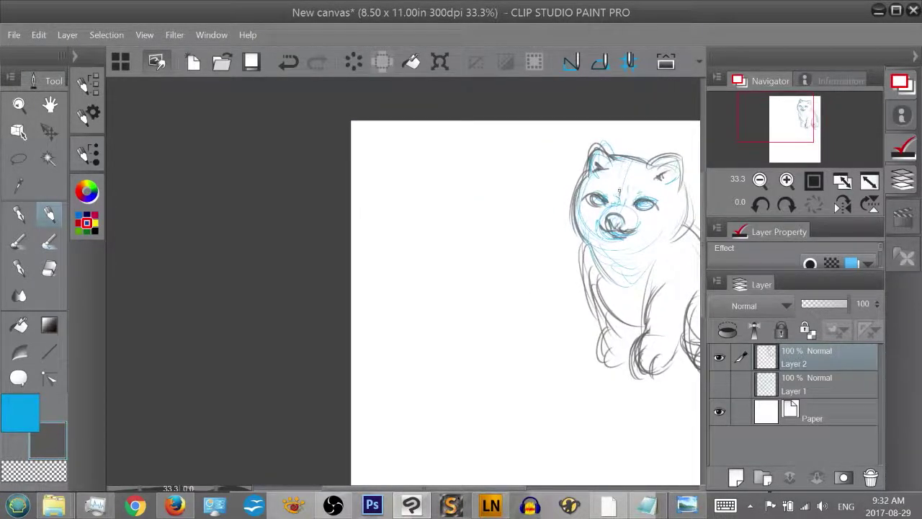
# Sketch a curved spine line and a round head with a muzzle in dark grey on the empty canvas left of the seated bear
pyautogui.moveTo(792, 125); pyautogui.dragTo(779, 135)
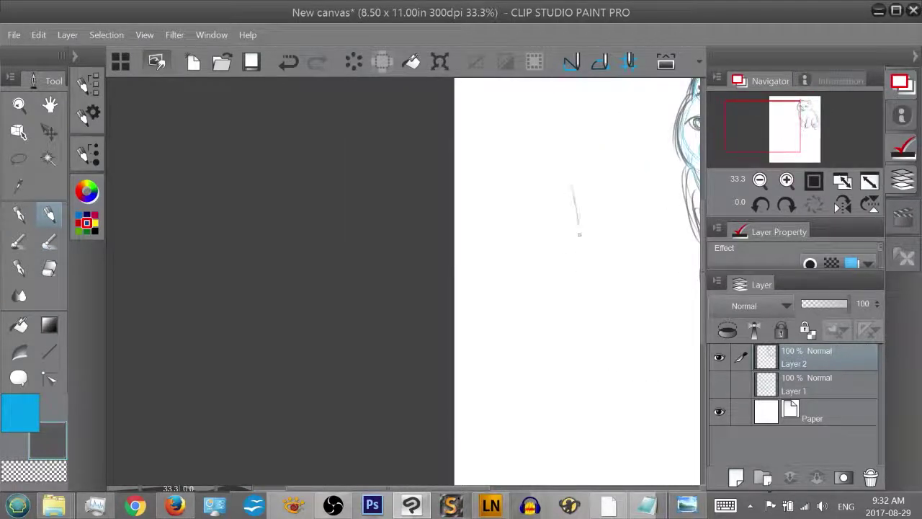
pyautogui.moveTo(579, 234); pyautogui.dragTo(569, 381)
pyautogui.moveTo(556, 137)
pyautogui.mouseDown()
pyautogui.moveTo(550, 181)
pyautogui.moveTo(530, 144)
pyautogui.moveTo(562, 175)
pyautogui.moveTo(527, 184)
pyautogui.moveTo(534, 141)
pyautogui.moveTo(589, 141)
pyautogui.moveTo(532, 194)
pyautogui.mouseUp()
# Build the standing bear's torso in light blue with a rounded chest, a slanted shoulder line, an oval pelvis and a hip line
pyautogui.press('x')
pyautogui.moveTo(566, 202); pyautogui.dragTo(555, 242)
pyautogui.moveTo(623, 191); pyautogui.dragTo(512, 241)
pyautogui.moveTo(529, 344); pyautogui.dragTo(592, 360)
pyautogui.moveTo(543, 245); pyautogui.dragTo(546, 284)
pyautogui.moveTo(554, 317)
pyautogui.mouseDown()
pyautogui.moveTo(540, 223)
pyautogui.moveTo(549, 209)
pyautogui.moveTo(536, 277)
pyautogui.mouseUp()
pyautogui.moveTo(614, 185); pyautogui.dragTo(604, 208)
pyautogui.moveTo(580, 289)
pyautogui.mouseDown()
pyautogui.moveTo(531, 347)
pyautogui.moveTo(557, 386)
pyautogui.mouseUp()
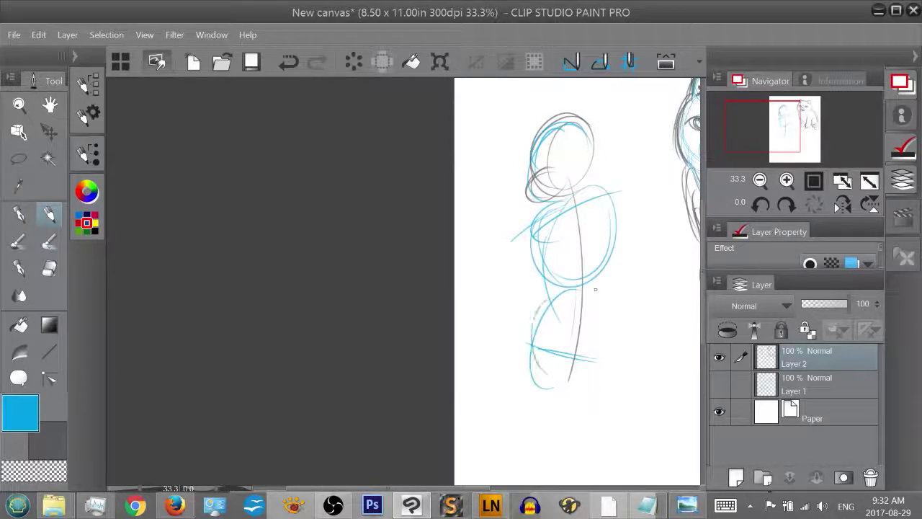
pyautogui.moveTo(601, 303); pyautogui.dragTo(550, 375)
pyautogui.moveTo(559, 289)
pyautogui.mouseDown()
pyautogui.moveTo(527, 323)
pyautogui.moveTo(568, 373)
pyautogui.mouseUp()
# Draw the standing bear's lowered arm with a rounded shoulder, upper arm and tapering forearm, and hint at the opposite shoulder
pyautogui.moveTo(531, 216)
pyautogui.mouseDown()
pyautogui.moveTo(503, 270)
pyautogui.moveTo(510, 245)
pyautogui.mouseUp()
pyautogui.moveTo(557, 210); pyautogui.dragTo(510, 259)
pyautogui.moveTo(533, 245)
pyautogui.mouseDown()
pyautogui.moveTo(539, 269)
pyautogui.moveTo(500, 304)
pyautogui.moveTo(531, 276)
pyautogui.moveTo(503, 336)
pyautogui.mouseUp()
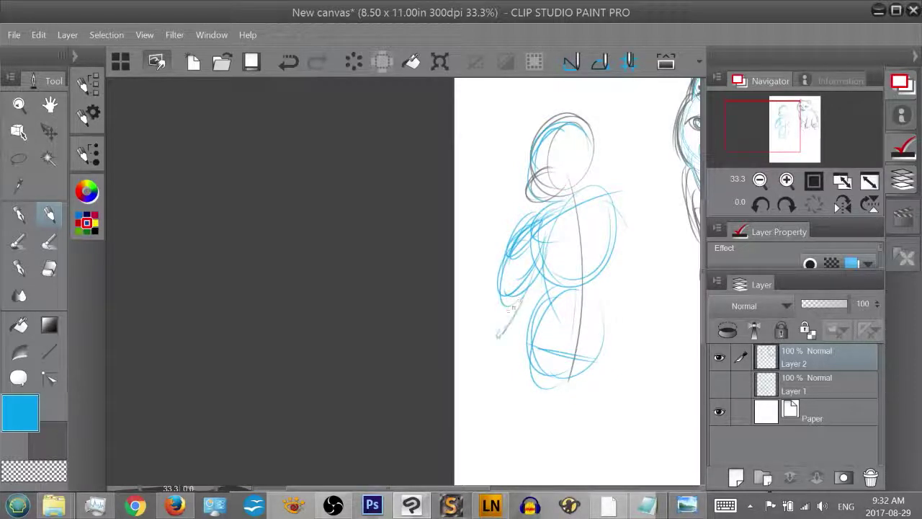
pyautogui.moveTo(516, 305); pyautogui.dragTo(482, 373)
pyautogui.moveTo(511, 266); pyautogui.dragTo(483, 372)
pyautogui.moveTo(620, 196); pyautogui.dragTo(633, 228)
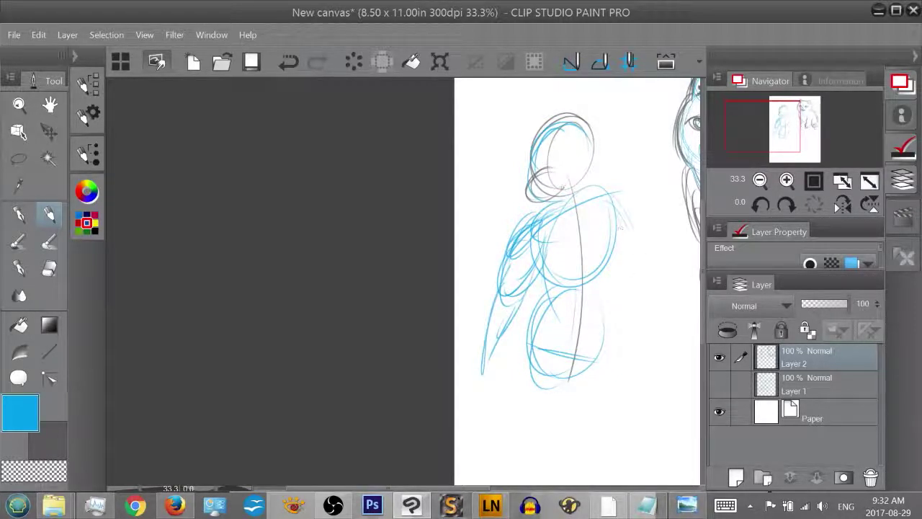
# Add two ears, a brow and eye, a dark nose and a neck line to the standing bear's head
pyautogui.moveTo(546, 128); pyautogui.dragTo(526, 184)
pyautogui.moveTo(545, 128)
pyautogui.mouseDown()
pyautogui.moveTo(533, 137)
pyautogui.moveTo(549, 121)
pyautogui.mouseUp()
pyautogui.moveTo(550, 199)
pyautogui.mouseDown()
pyautogui.moveTo(530, 178)
pyautogui.moveTo(580, 153)
pyautogui.mouseUp()
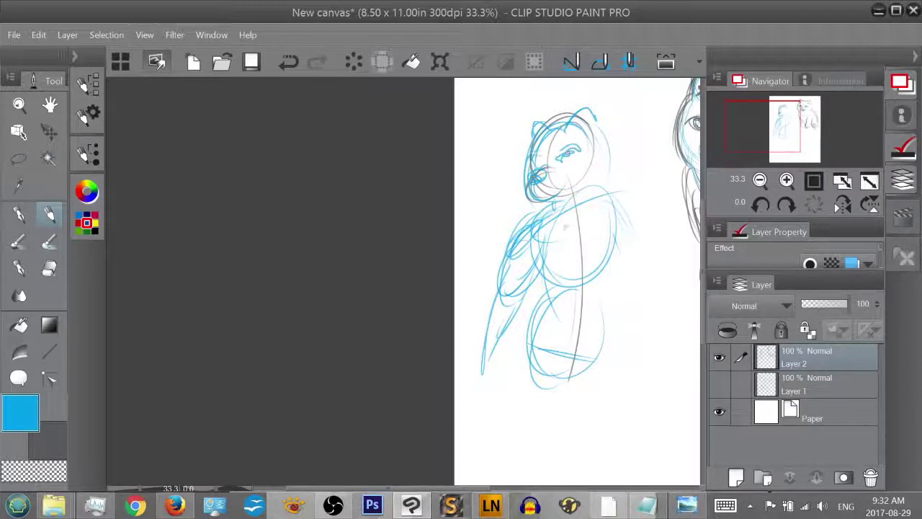
# Sketch pointed chest fur and small shoulder tufts on both sides of the standing bear
pyautogui.moveTo(599, 220); pyautogui.dragTo(572, 273)
pyautogui.moveTo(589, 252); pyautogui.dragTo(571, 274)
pyautogui.moveTo(566, 238); pyautogui.dragTo(575, 288)
pyautogui.moveTo(561, 249); pyautogui.dragTo(568, 276)
pyautogui.moveTo(629, 190); pyautogui.dragTo(621, 198)
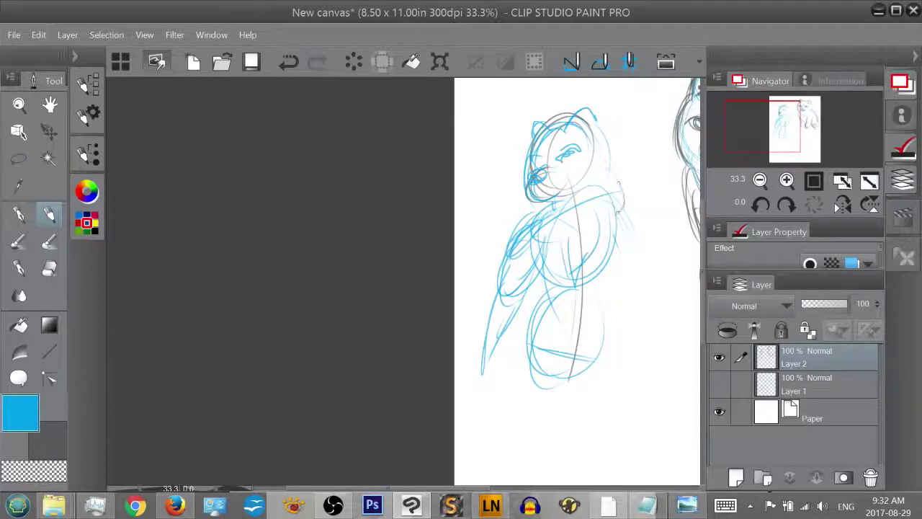
pyautogui.moveTo(520, 208)
pyautogui.mouseDown()
pyautogui.moveTo(497, 254)
pyautogui.moveTo(508, 255)
pyautogui.mouseUp()
pyautogui.moveTo(624, 210); pyautogui.dragTo(637, 230)
pyautogui.moveTo(797, 122); pyautogui.dragTo(799, 124)
# Add long shaggy fur strokes along the lowered arm and down the adjacent side of the waist
pyautogui.moveTo(533, 246); pyautogui.dragTo(483, 284)
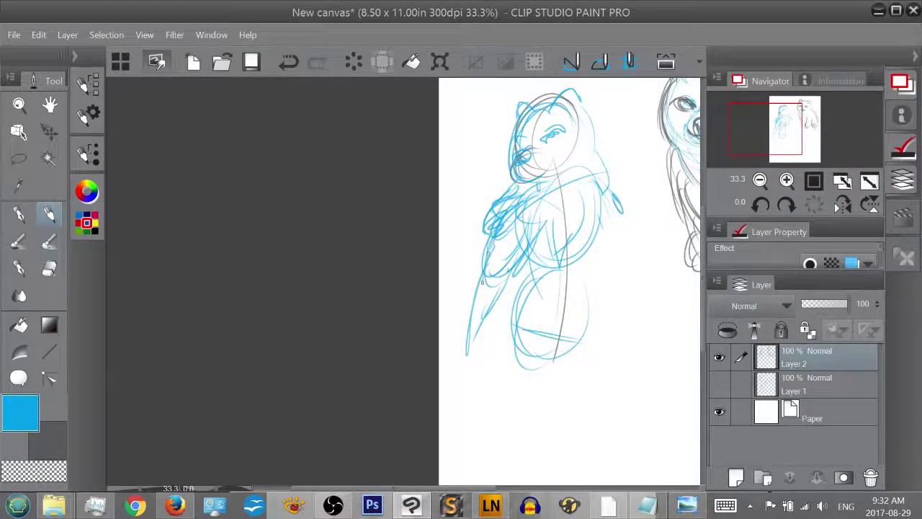
pyautogui.moveTo(494, 241); pyautogui.dragTo(498, 308)
pyautogui.moveTo(509, 268); pyautogui.dragTo(481, 339)
pyautogui.moveTo(475, 289)
pyautogui.mouseDown()
pyautogui.moveTo(462, 366)
pyautogui.moveTo(473, 317)
pyautogui.mouseUp()
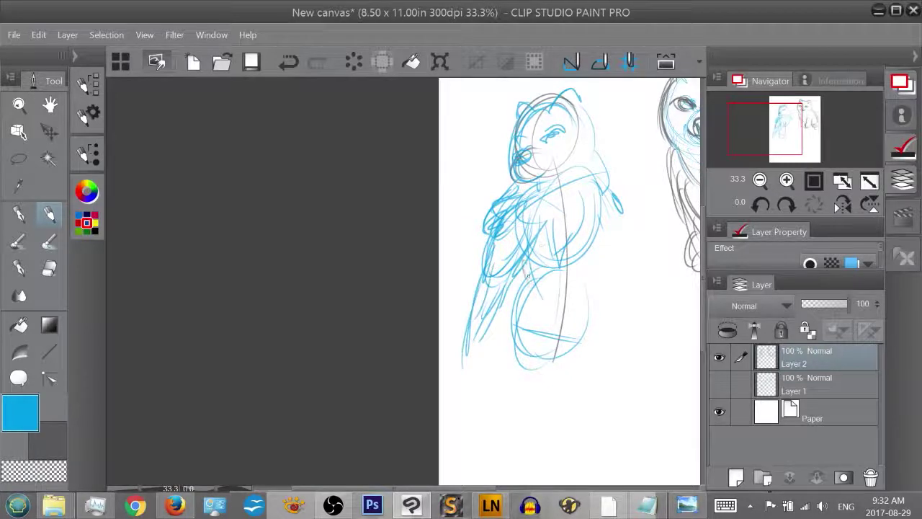
pyautogui.moveTo(527, 267); pyautogui.dragTo(505, 344)
pyautogui.moveTo(520, 271); pyautogui.dragTo(514, 314)
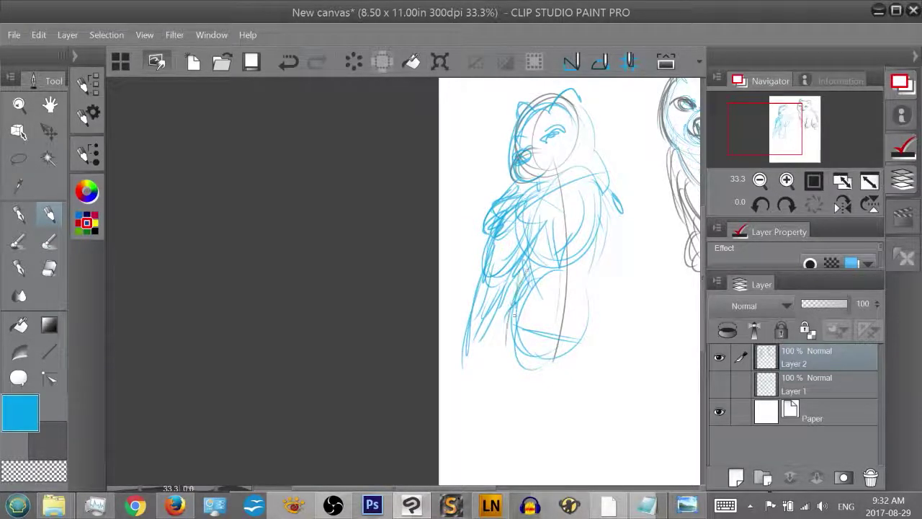
# Add fur beside the chest and rough in the opposite arm angled down and away from the body
pyautogui.moveTo(608, 192)
pyautogui.mouseDown()
pyautogui.moveTo(601, 232)
pyautogui.moveTo(583, 240)
pyautogui.moveTo(588, 213)
pyautogui.mouseUp()
pyautogui.moveTo(589, 228); pyautogui.dragTo(576, 254)
pyautogui.moveTo(610, 154)
pyautogui.mouseDown()
pyautogui.moveTo(595, 225)
pyautogui.moveTo(636, 257)
pyautogui.moveTo(632, 298)
pyautogui.moveTo(645, 308)
pyautogui.moveTo(656, 302)
pyautogui.mouseUp()
pyautogui.moveTo(619, 267); pyautogui.dragTo(656, 323)
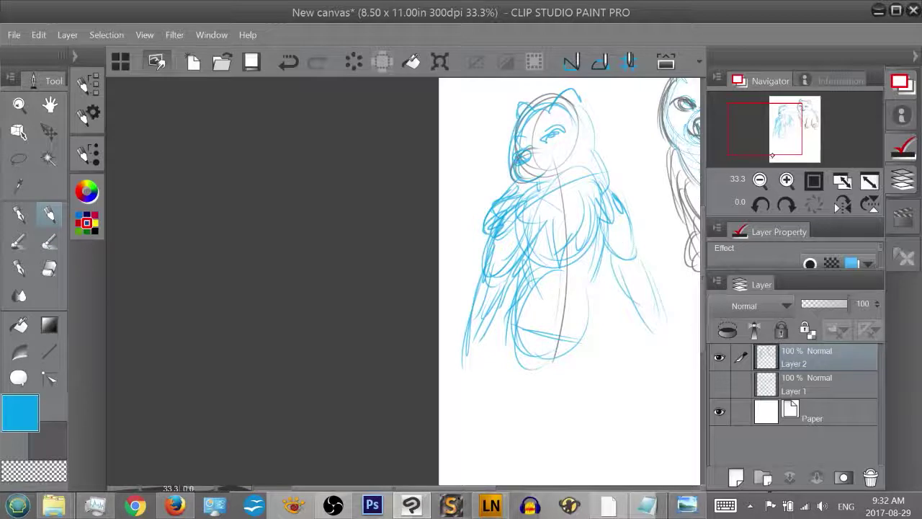
# Draw the hips and both rounded thighs below the pelvis, with a small oval at the crotch
pyautogui.moveTo(786, 115); pyautogui.dragTo(787, 121)
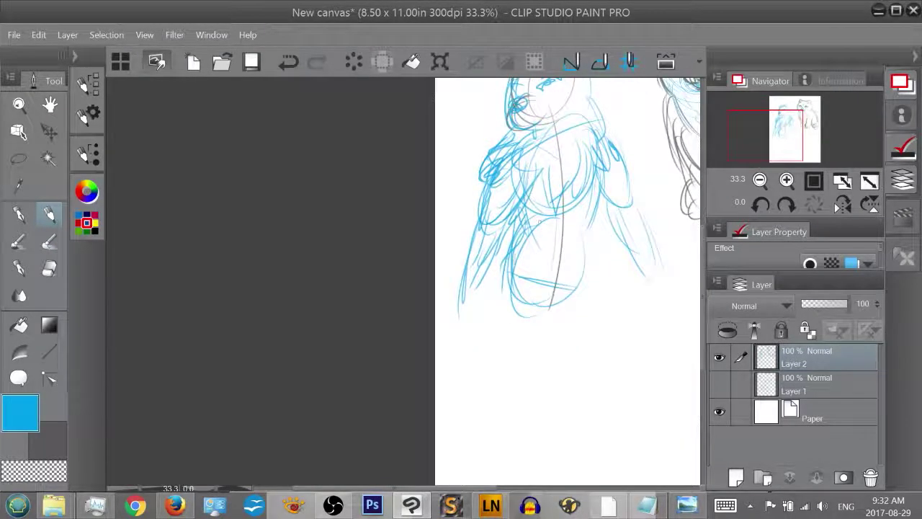
pyautogui.moveTo(515, 244)
pyautogui.mouseDown()
pyautogui.moveTo(513, 321)
pyautogui.moveTo(562, 311)
pyautogui.moveTo(579, 377)
pyautogui.moveTo(602, 384)
pyautogui.mouseUp()
pyautogui.moveTo(599, 190)
pyautogui.mouseDown()
pyautogui.moveTo(590, 230)
pyautogui.moveTo(601, 326)
pyautogui.mouseUp()
pyautogui.moveTo(508, 257); pyautogui.dragTo(525, 333)
pyautogui.moveTo(500, 288); pyautogui.dragTo(517, 366)
pyautogui.moveTo(534, 298); pyautogui.dragTo(520, 366)
pyautogui.moveTo(515, 249)
pyautogui.mouseDown()
pyautogui.moveTo(533, 375)
pyautogui.moveTo(497, 386)
pyautogui.mouseUp()
pyautogui.moveTo(515, 311); pyautogui.dragTo(510, 374)
pyautogui.moveTo(567, 322); pyautogui.dragTo(556, 353)
pyautogui.moveTo(552, 321); pyautogui.dragTo(568, 355)
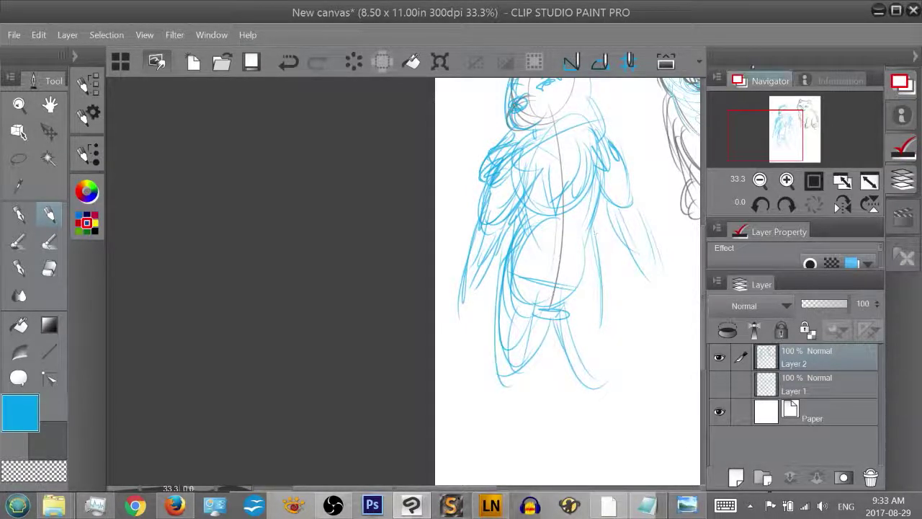
# Draw the long lower leg beneath the right-hand thigh, reaching almost to the page's lower edge
pyautogui.moveTo(794, 127); pyautogui.dragTo(795, 135)
pyautogui.moveTo(541, 300); pyautogui.dragTo(535, 379)
pyautogui.moveTo(549, 289); pyautogui.dragTo(551, 411)
pyautogui.moveTo(573, 223); pyautogui.dragTo(567, 346)
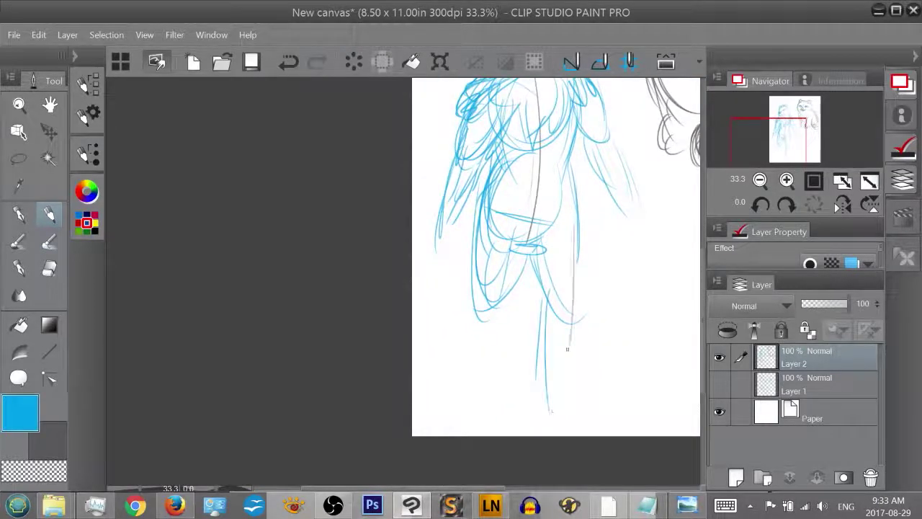
pyautogui.moveTo(528, 246)
pyautogui.mouseDown()
pyautogui.moveTo(551, 323)
pyautogui.moveTo(543, 420)
pyautogui.mouseUp()
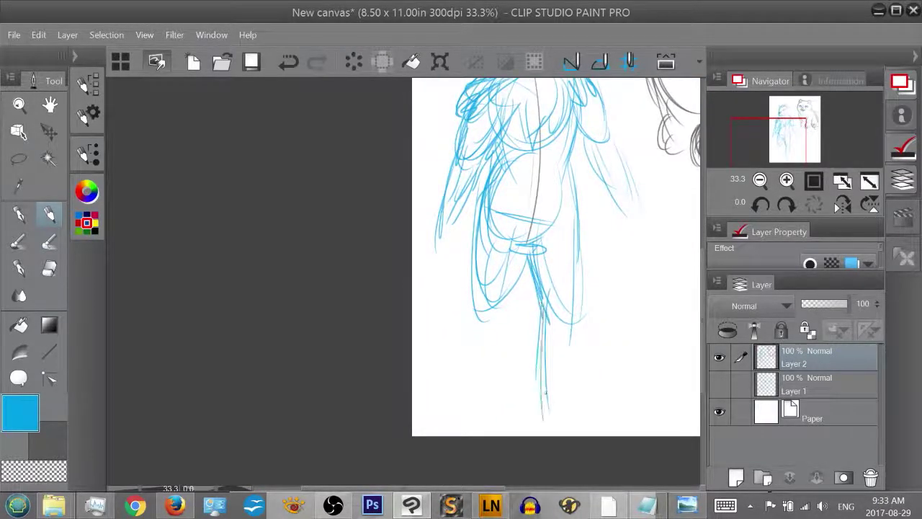
pyautogui.moveTo(574, 265); pyautogui.dragTo(568, 381)
# Round off the left-hand knee and draw its lower leg slanting outward to the page's lower edge
pyautogui.moveTo(472, 258); pyautogui.dragTo(493, 325)
pyautogui.moveTo(508, 255)
pyautogui.mouseDown()
pyautogui.moveTo(491, 322)
pyautogui.moveTo(484, 316)
pyautogui.mouseUp()
pyautogui.moveTo(473, 294); pyautogui.dragTo(449, 386)
pyautogui.moveTo(502, 301)
pyautogui.mouseDown()
pyautogui.moveTo(464, 401)
pyautogui.moveTo(469, 396)
pyautogui.mouseUp()
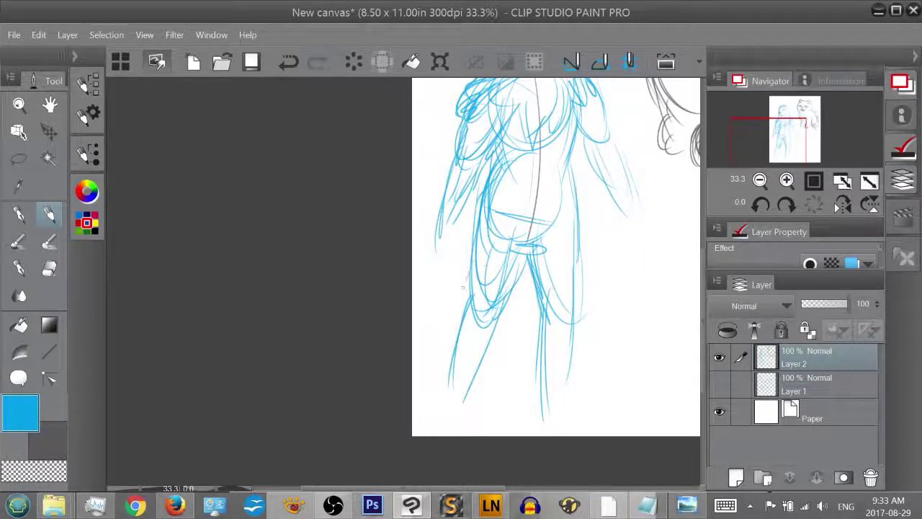
pyautogui.moveTo(468, 274); pyautogui.dragTo(447, 400)
pyautogui.moveTo(478, 289)
pyautogui.mouseDown()
pyautogui.moveTo(454, 371)
pyautogui.moveTo(467, 391)
pyautogui.mouseUp()
pyautogui.moveTo(504, 317); pyautogui.dragTo(461, 436)
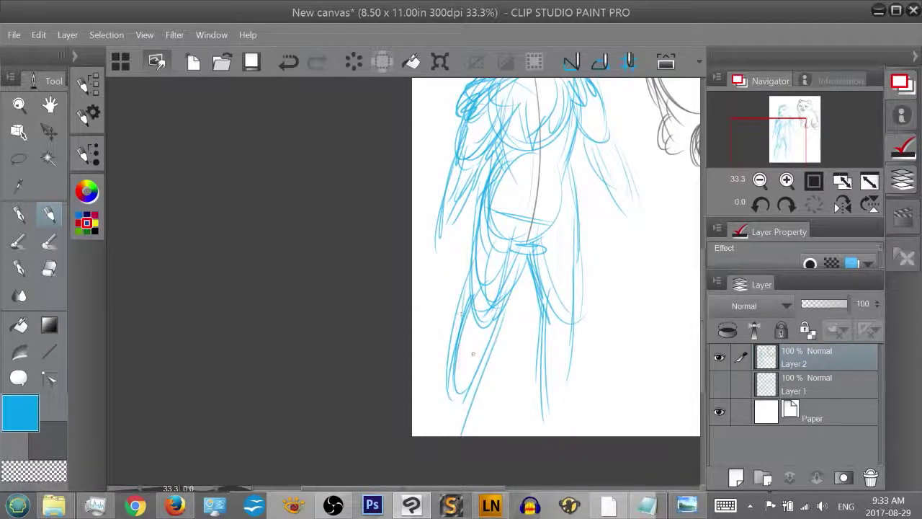
# Rework the left-hand leg with darker thigh lines, a more upright lower leg and hanging strokes between the legs
pyautogui.moveTo(484, 209); pyautogui.dragTo(479, 277)
pyautogui.moveTo(484, 286); pyautogui.dragTo(476, 357)
pyautogui.moveTo(483, 230); pyautogui.dragTo(476, 273)
pyautogui.moveTo(493, 281); pyautogui.dragTo(474, 357)
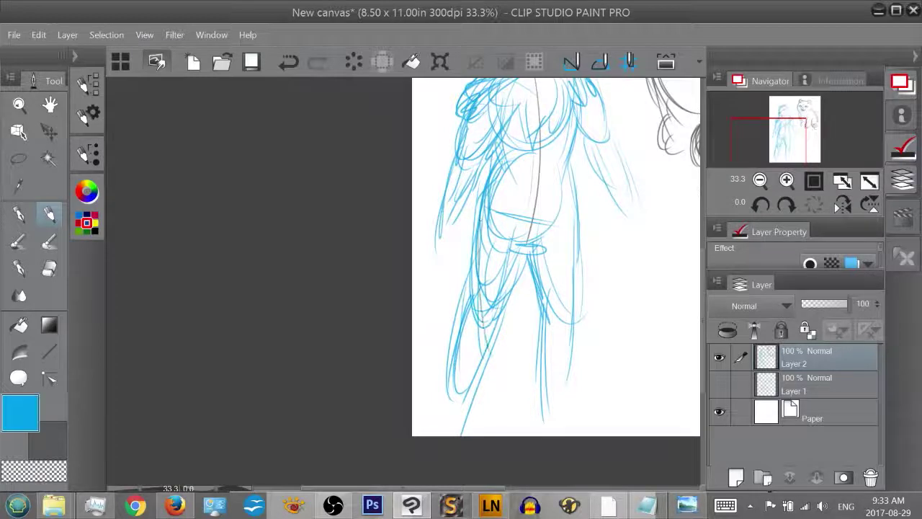
pyautogui.moveTo(500, 196); pyautogui.dragTo(471, 369)
pyautogui.moveTo(478, 291); pyautogui.dragTo(498, 374)
pyautogui.moveTo(522, 239); pyautogui.dragTo(510, 356)
pyautogui.moveTo(523, 269); pyautogui.dragTo(516, 293)
pyautogui.moveTo(485, 324); pyautogui.dragTo(504, 432)
pyautogui.moveTo(523, 304); pyautogui.dragTo(522, 393)
# Reshape the right-hand leg with a fuller thigh, a stronger knee and a lower leg bowed outward
pyautogui.moveTo(534, 248)
pyautogui.mouseDown()
pyautogui.moveTo(552, 298)
pyautogui.moveTo(591, 336)
pyautogui.mouseUp()
pyautogui.moveTo(579, 214); pyautogui.dragTo(590, 278)
pyautogui.moveTo(589, 280); pyautogui.dragTo(593, 309)
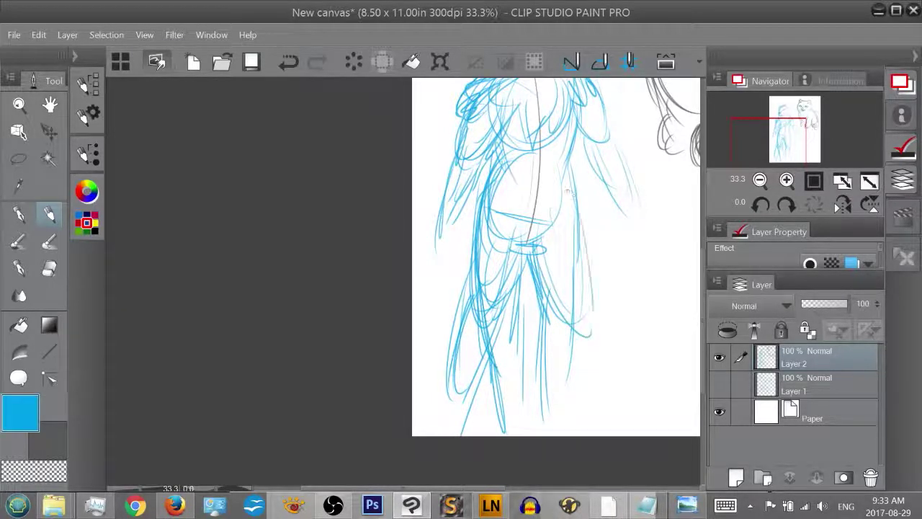
pyautogui.moveTo(566, 190); pyautogui.dragTo(592, 333)
pyautogui.moveTo(540, 245); pyautogui.dragTo(586, 333)
pyautogui.moveTo(595, 238)
pyautogui.mouseDown()
pyautogui.moveTo(599, 321)
pyautogui.moveTo(560, 386)
pyautogui.mouseUp()
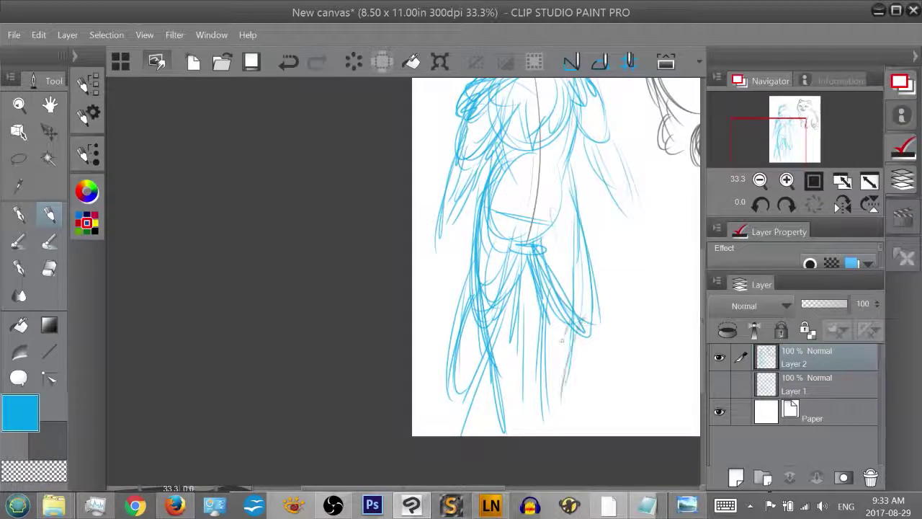
pyautogui.moveTo(610, 314); pyautogui.dragTo(557, 425)
# Erase the old construction lines of both lower legs
pyautogui.press('e')
pyautogui.moveTo(545, 366); pyautogui.dragTo(545, 328)
pyautogui.moveTo(543, 393); pyautogui.dragTo(533, 285)
pyautogui.moveTo(540, 327); pyautogui.dragTo(535, 345)
pyautogui.moveTo(465, 398)
pyautogui.mouseDown()
pyautogui.moveTo(464, 281)
pyautogui.moveTo(476, 350)
pyautogui.moveTo(465, 345)
pyautogui.moveTo(448, 389)
pyautogui.mouseUp()
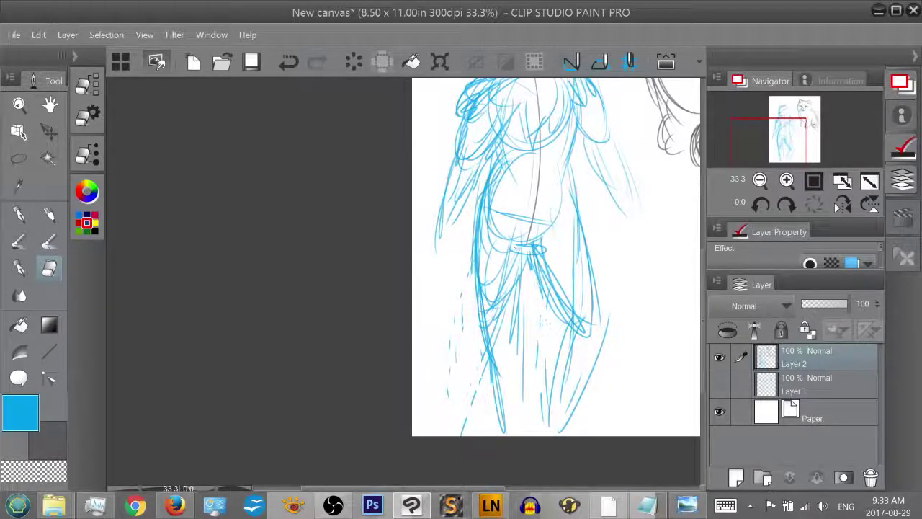
# Redraw the right-hand lower leg's inner edge in blue pencil and add a narrow tail hanging between the legs
pyautogui.press('p')
pyautogui.press('p')
pyautogui.moveTo(567, 320); pyautogui.dragTo(544, 431)
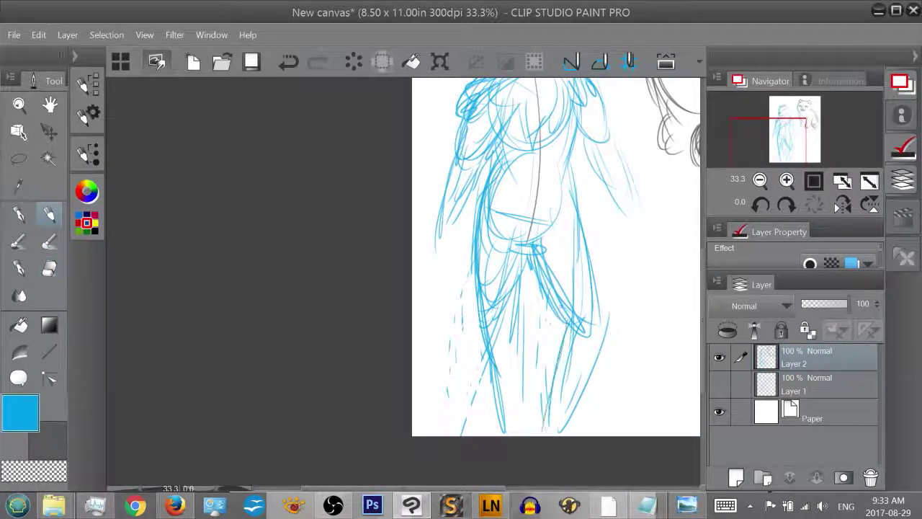
pyautogui.moveTo(562, 336); pyautogui.dragTo(551, 433)
pyautogui.moveTo(525, 271); pyautogui.dragTo(527, 380)
pyautogui.moveTo(522, 290); pyautogui.dragTo(507, 378)
pyautogui.moveTo(525, 344); pyautogui.dragTo(515, 381)
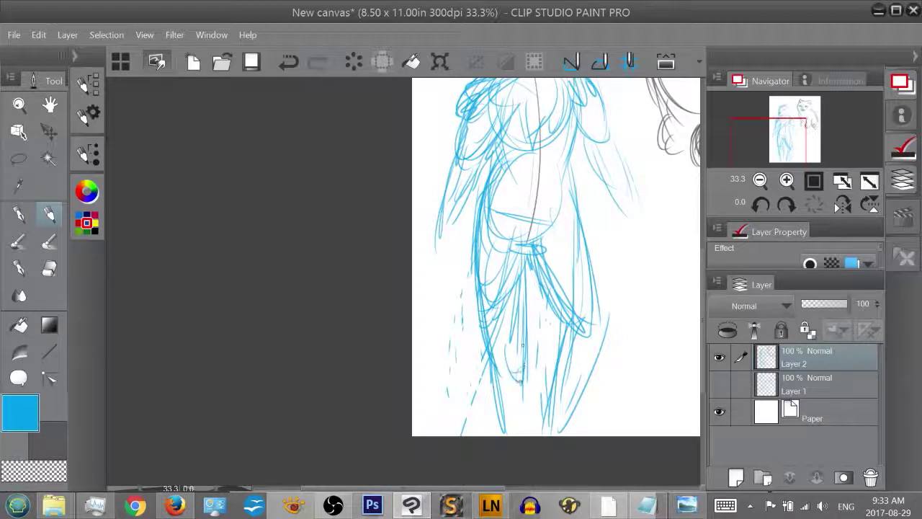
pyautogui.moveTo(528, 273); pyautogui.dragTo(528, 389)
# Add shaggy fur strokes to the left-hand thigh and shin, and strengthen the right-hand leg's inner lines
pyautogui.moveTo(476, 253); pyautogui.dragTo(473, 332)
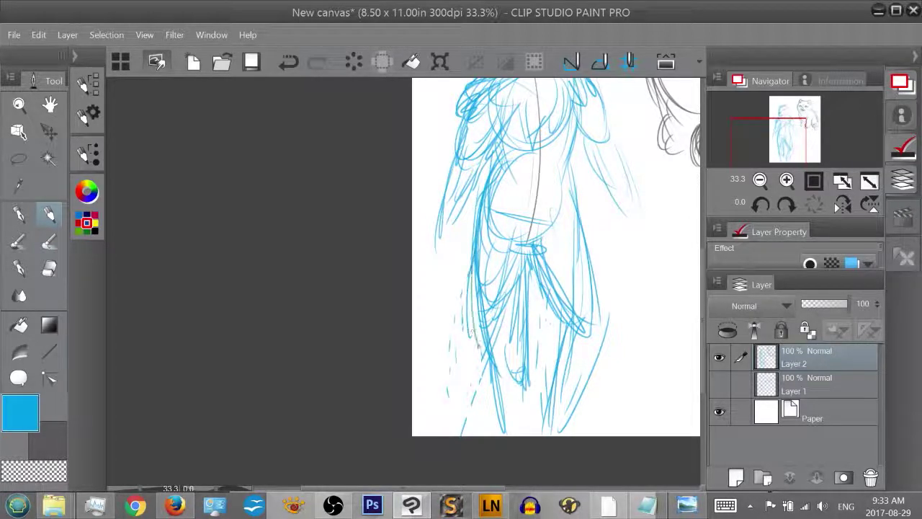
pyautogui.moveTo(474, 258)
pyautogui.mouseDown()
pyautogui.moveTo(467, 332)
pyautogui.moveTo(481, 367)
pyautogui.mouseUp()
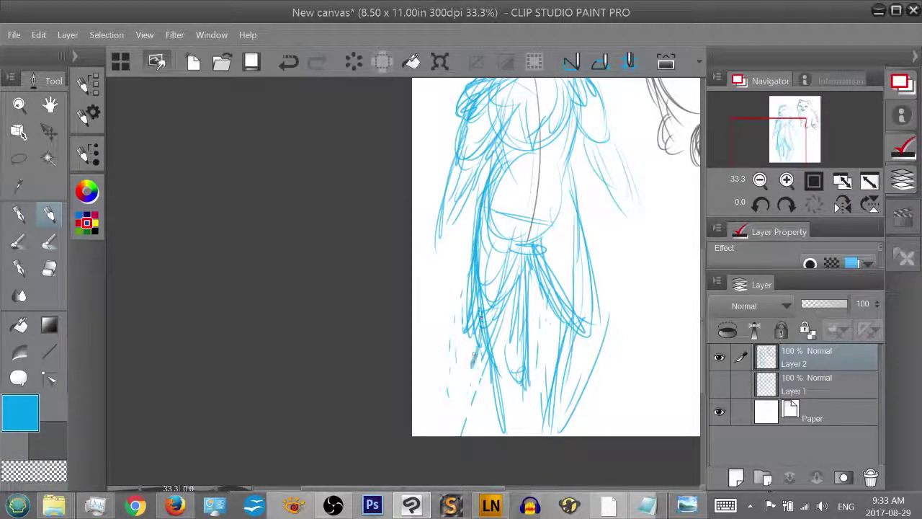
pyautogui.moveTo(486, 332)
pyautogui.mouseDown()
pyautogui.moveTo(489, 394)
pyautogui.moveTo(504, 435)
pyautogui.mouseUp()
pyautogui.moveTo(496, 371); pyautogui.dragTo(496, 392)
pyautogui.moveTo(531, 393); pyautogui.dragTo(527, 432)
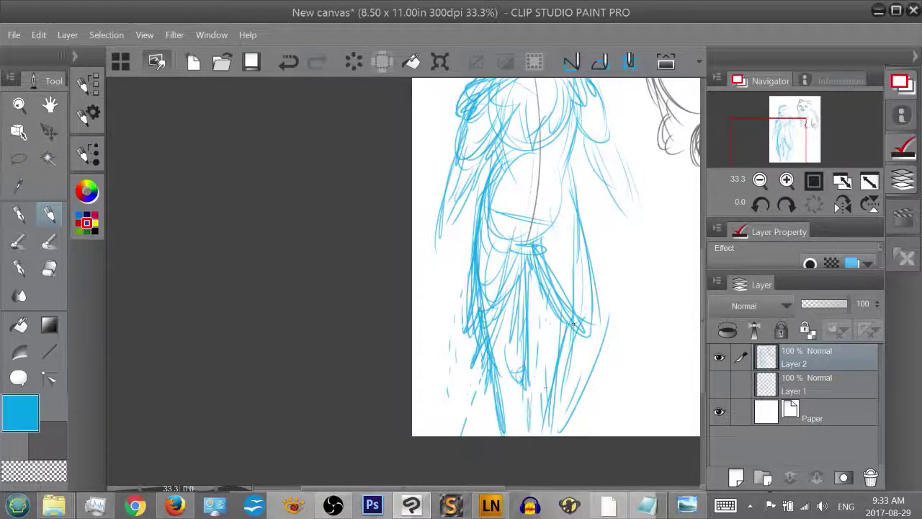
pyautogui.moveTo(575, 326); pyautogui.dragTo(543, 433)
pyautogui.moveTo(540, 261)
pyautogui.mouseDown()
pyautogui.moveTo(549, 320)
pyautogui.moveTo(563, 338)
pyautogui.moveTo(573, 297)
pyautogui.mouseUp()
# Draw an oval hand with thumb and clawed fingers on the lowered arm, and thicken the forearm fur
pyautogui.moveTo(816, 124); pyautogui.dragTo(815, 113)
pyautogui.moveTo(430, 333)
pyautogui.mouseDown()
pyautogui.moveTo(454, 353)
pyautogui.moveTo(426, 354)
pyautogui.mouseUp()
pyautogui.moveTo(440, 316)
pyautogui.mouseDown()
pyautogui.moveTo(425, 368)
pyautogui.moveTo(454, 371)
pyautogui.mouseUp()
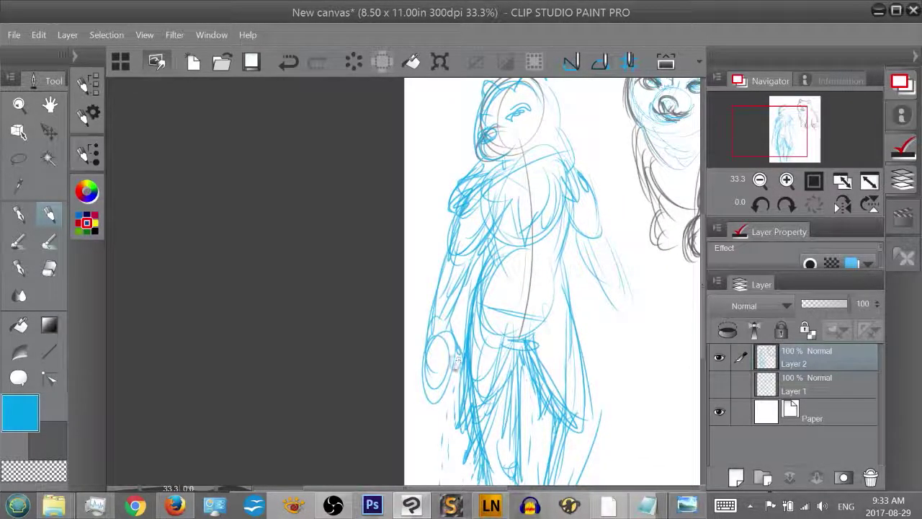
pyautogui.moveTo(460, 337)
pyautogui.mouseDown()
pyautogui.moveTo(454, 385)
pyautogui.moveTo(434, 406)
pyautogui.mouseUp()
pyautogui.moveTo(441, 364); pyautogui.dragTo(432, 404)
pyautogui.moveTo(429, 359)
pyautogui.mouseDown()
pyautogui.moveTo(424, 405)
pyautogui.moveTo(435, 412)
pyautogui.mouseUp()
pyautogui.moveTo(421, 363)
pyautogui.mouseDown()
pyautogui.moveTo(418, 404)
pyautogui.moveTo(417, 392)
pyautogui.mouseUp()
pyautogui.moveTo(471, 272)
pyautogui.mouseDown()
pyautogui.moveTo(452, 337)
pyautogui.moveTo(463, 300)
pyautogui.mouseUp()
pyautogui.moveTo(441, 274)
pyautogui.mouseDown()
pyautogui.moveTo(422, 342)
pyautogui.moveTo(428, 314)
pyautogui.mouseUp()
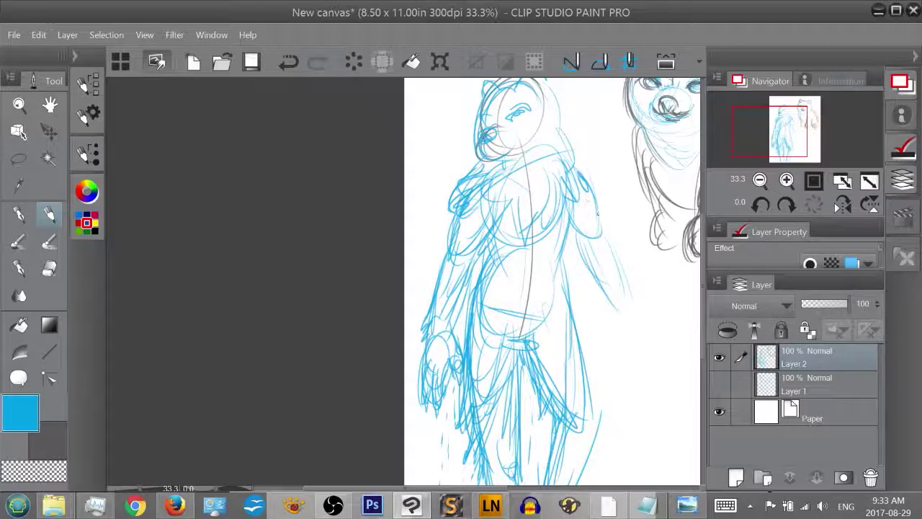
# Redraw the opposite arm with a bent elbow and a forearm reaching out toward the seated bear
pyautogui.moveTo(576, 234); pyautogui.dragTo(610, 233)
pyautogui.moveTo(589, 193); pyautogui.dragTo(611, 232)
pyautogui.moveTo(610, 230)
pyautogui.mouseDown()
pyautogui.moveTo(645, 248)
pyautogui.moveTo(647, 273)
pyautogui.mouseUp()
pyautogui.moveTo(567, 203); pyautogui.dragTo(597, 258)
pyautogui.moveTo(605, 184); pyautogui.dragTo(591, 212)
pyautogui.moveTo(610, 232)
pyautogui.mouseDown()
pyautogui.moveTo(666, 247)
pyautogui.moveTo(621, 254)
pyautogui.mouseUp()
pyautogui.moveTo(628, 255); pyautogui.dragTo(662, 268)
pyautogui.moveTo(618, 230); pyautogui.dragTo(668, 261)
pyautogui.moveTo(595, 249)
pyautogui.mouseDown()
pyautogui.moveTo(650, 274)
pyautogui.moveTo(641, 262)
pyautogui.mouseUp()
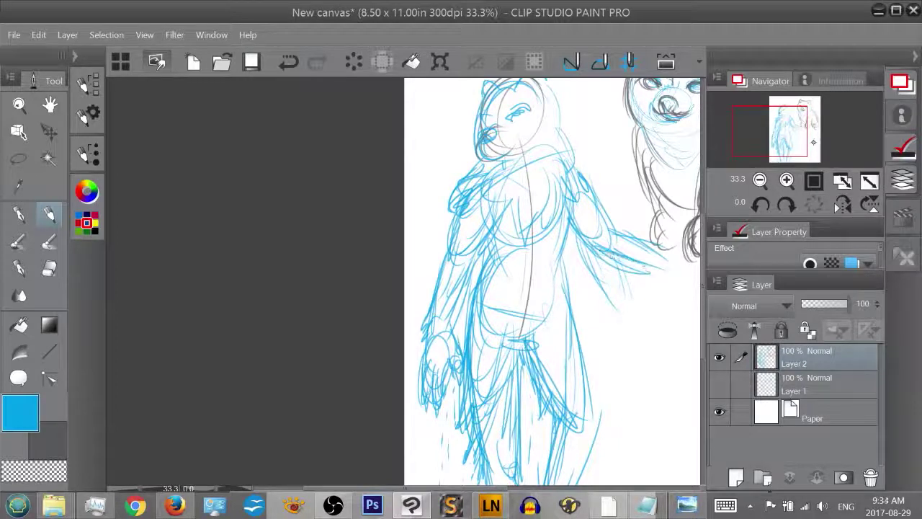
# Draw the outstretched arm's open hand with clawed fingers below the seated bear's paw, and add fur along its forearm
pyautogui.moveTo(793, 128)
pyautogui.mouseDown()
pyautogui.moveTo(814, 128)
pyautogui.moveTo(806, 125)
pyautogui.mouseUp()
pyautogui.moveTo(586, 259)
pyautogui.mouseDown()
pyautogui.moveTo(582, 296)
pyautogui.moveTo(563, 262)
pyautogui.mouseUp()
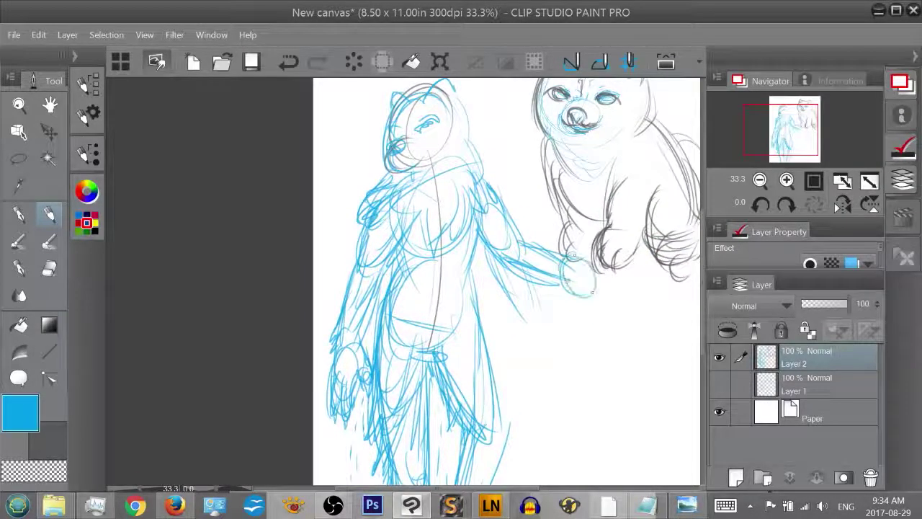
pyautogui.moveTo(525, 238); pyautogui.dragTo(566, 248)
pyautogui.moveTo(497, 249)
pyautogui.mouseDown()
pyautogui.moveTo(543, 280)
pyautogui.moveTo(591, 261)
pyautogui.moveTo(560, 268)
pyautogui.moveTo(578, 298)
pyautogui.mouseUp()
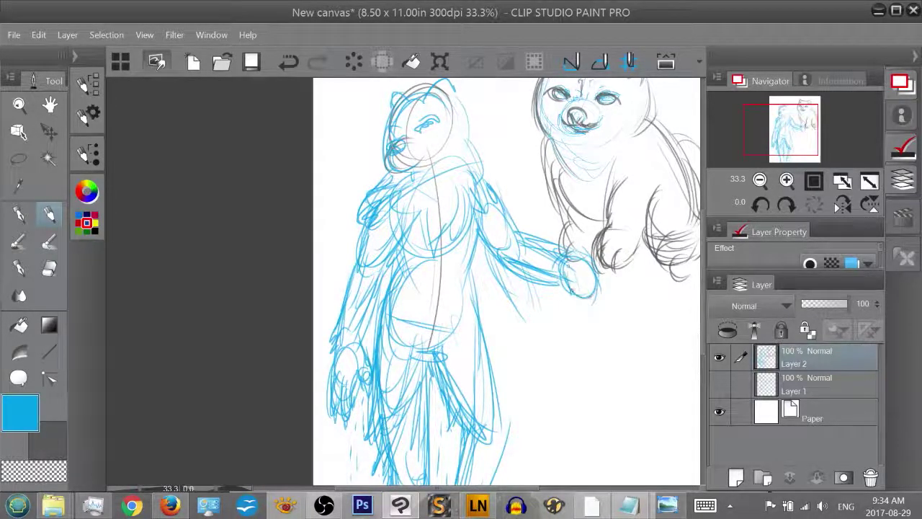
pyautogui.moveTo(552, 255); pyautogui.dragTo(560, 279)
pyautogui.moveTo(575, 294); pyautogui.dragTo(589, 301)
pyautogui.moveTo(556, 275); pyautogui.dragTo(575, 298)
pyautogui.moveTo(569, 286); pyautogui.dragTo(584, 297)
pyautogui.moveTo(557, 254)
pyautogui.mouseDown()
pyautogui.moveTo(574, 244)
pyautogui.moveTo(597, 257)
pyautogui.moveTo(588, 270)
pyautogui.moveTo(613, 293)
pyautogui.moveTo(587, 294)
pyautogui.moveTo(591, 313)
pyautogui.moveTo(611, 278)
pyautogui.mouseUp()
pyautogui.moveTo(556, 246); pyautogui.dragTo(580, 285)
pyautogui.moveTo(510, 259); pyautogui.dragTo(570, 284)
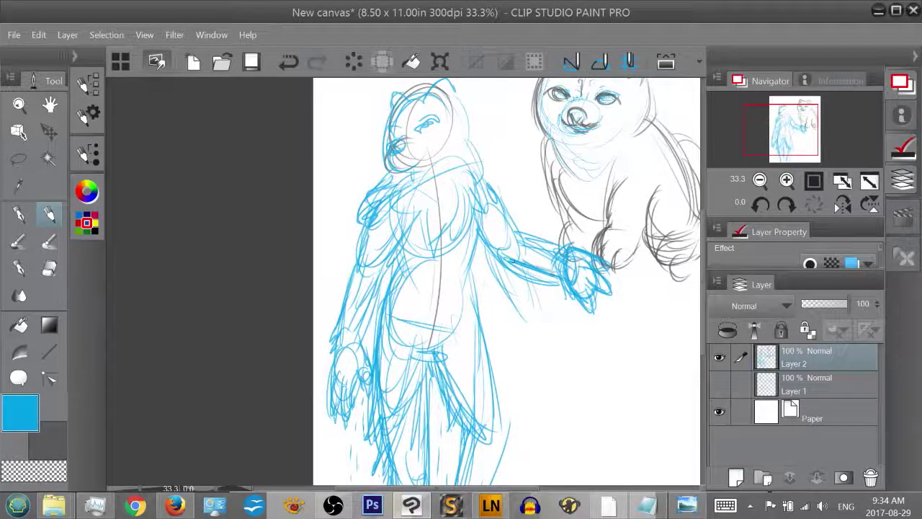
pyautogui.moveTo(519, 266)
pyautogui.mouseDown()
pyautogui.moveTo(569, 281)
pyautogui.moveTo(526, 275)
pyautogui.mouseUp()
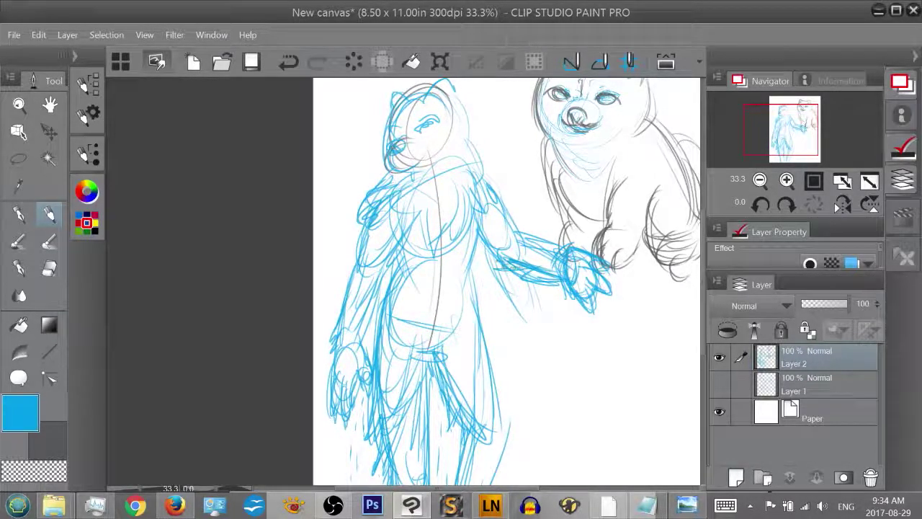
# Add fur tufts down the standing bear's chest and belly and darken the fur at the crotch
pyautogui.moveTo(464, 274); pyautogui.dragTo(475, 241)
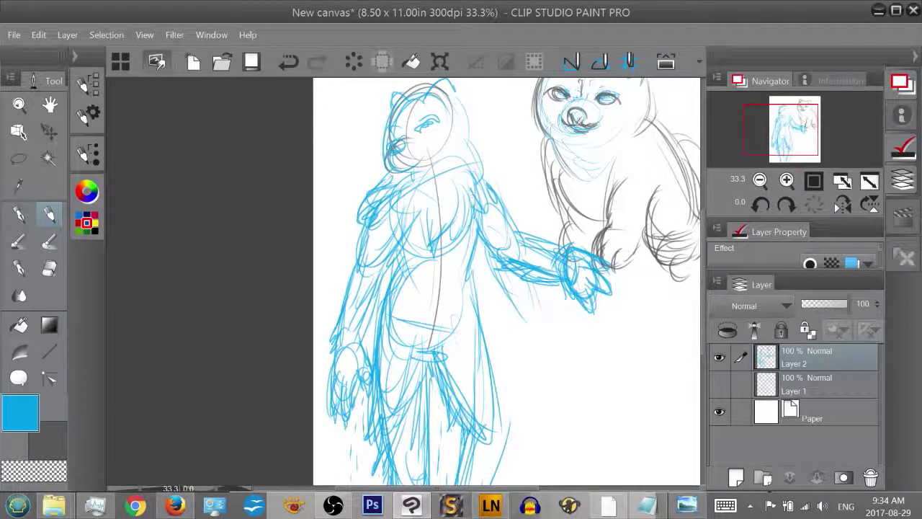
pyautogui.moveTo(475, 205); pyautogui.dragTo(462, 246)
pyautogui.moveTo(464, 221); pyautogui.dragTo(456, 247)
pyautogui.moveTo(477, 187)
pyautogui.mouseDown()
pyautogui.moveTo(483, 212)
pyautogui.moveTo(463, 229)
pyautogui.moveTo(447, 279)
pyautogui.mouseUp()
pyautogui.moveTo(445, 337); pyautogui.dragTo(440, 353)
pyautogui.moveTo(468, 255)
pyautogui.mouseDown()
pyautogui.moveTo(481, 333)
pyautogui.moveTo(436, 364)
pyautogui.moveTo(419, 355)
pyautogui.mouseUp()
pyautogui.moveTo(443, 324)
pyautogui.mouseDown()
pyautogui.moveTo(423, 359)
pyautogui.moveTo(420, 406)
pyautogui.mouseUp()
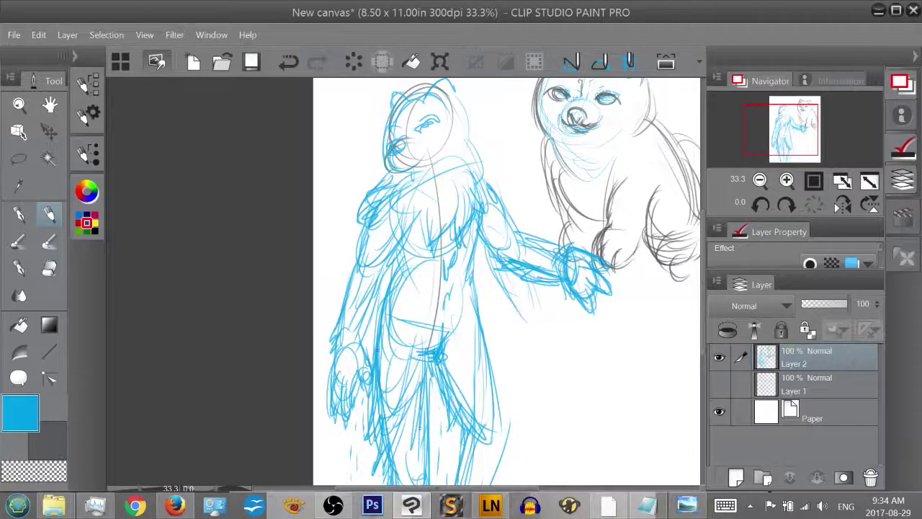
# Strengthen the fur along the waist, lowered forearm and hand with extra blue strokes
pyautogui.moveTo(391, 291); pyautogui.dragTo(381, 322)
pyautogui.moveTo(404, 230); pyautogui.dragTo(385, 264)
pyautogui.moveTo(381, 268); pyautogui.dragTo(368, 325)
pyautogui.moveTo(357, 265); pyautogui.dragTo(347, 305)
pyautogui.moveTo(347, 348); pyautogui.dragTo(344, 369)
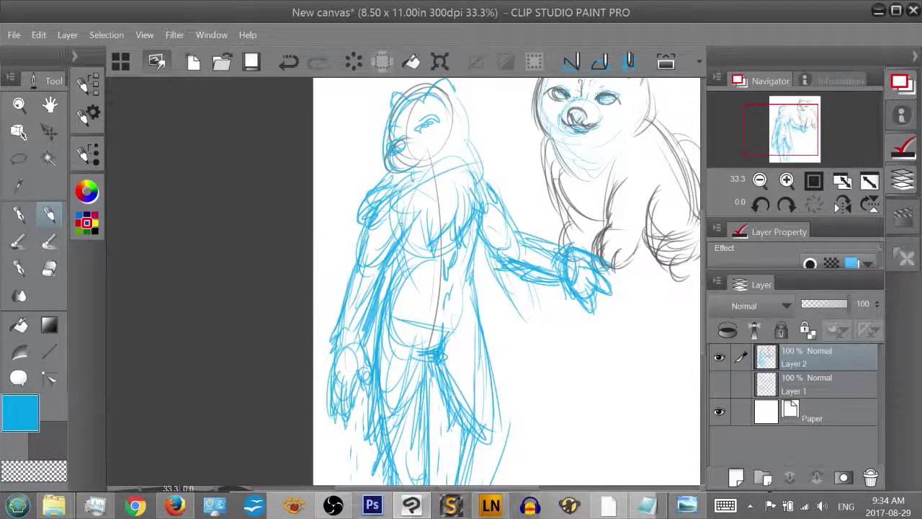
# Darken the standing bear's eye and mouth, add fur tufts along its cheeks, and reinforce its ears
pyautogui.moveTo(386, 184); pyautogui.dragTo(359, 224)
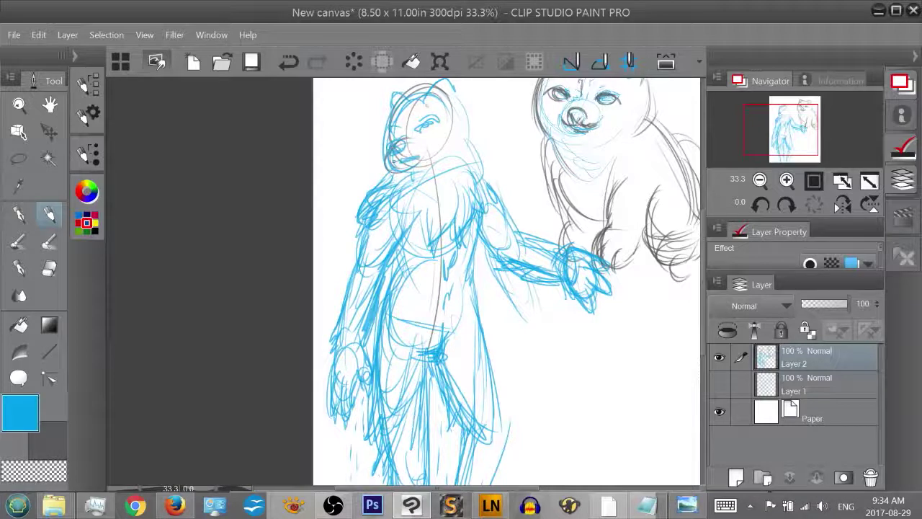
pyautogui.moveTo(416, 128); pyautogui.dragTo(442, 115)
pyautogui.moveTo(393, 159)
pyautogui.mouseDown()
pyautogui.moveTo(401, 167)
pyautogui.moveTo(401, 158)
pyautogui.mouseUp()
pyautogui.press('e')
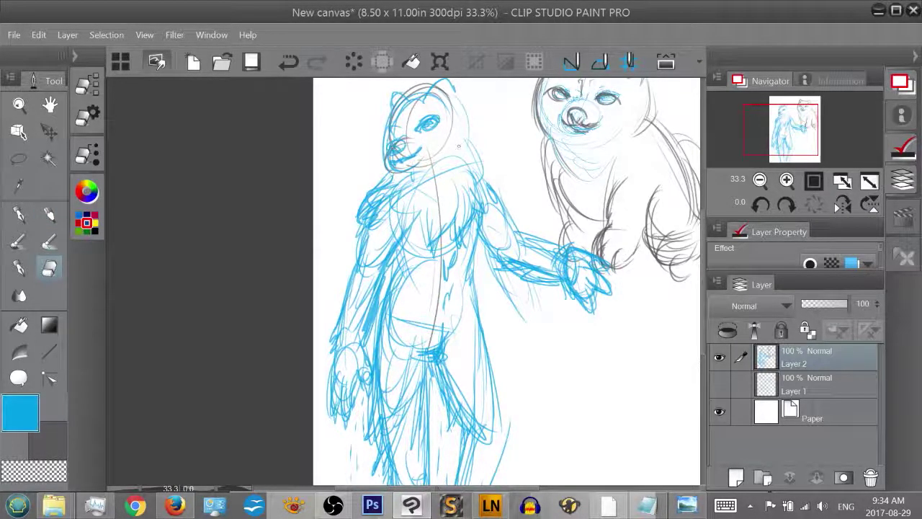
pyautogui.press('p')
pyautogui.moveTo(465, 104)
pyautogui.mouseDown()
pyautogui.moveTo(478, 173)
pyautogui.moveTo(478, 163)
pyautogui.mouseUp()
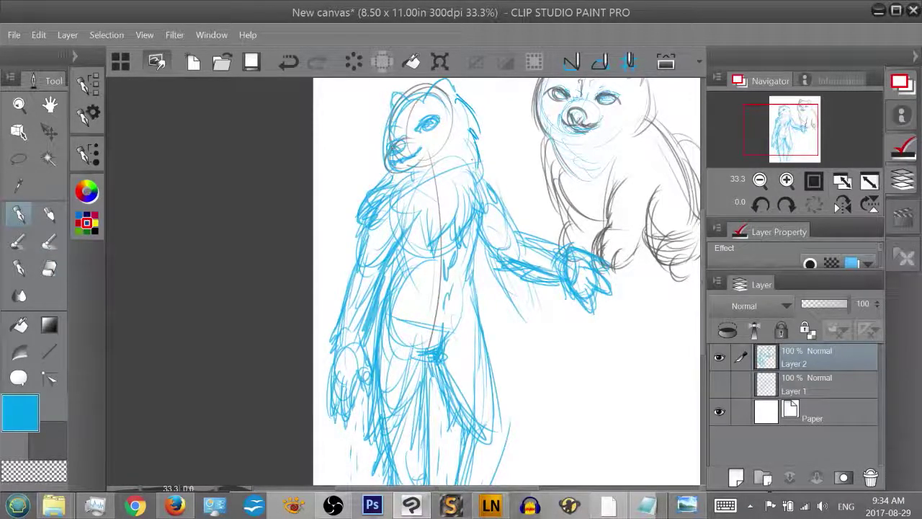
pyautogui.moveTo(386, 133); pyautogui.dragTo(383, 173)
pyautogui.moveTo(432, 96)
pyautogui.mouseDown()
pyautogui.moveTo(442, 87)
pyautogui.moveTo(442, 97)
pyautogui.moveTo(406, 90)
pyautogui.mouseUp()
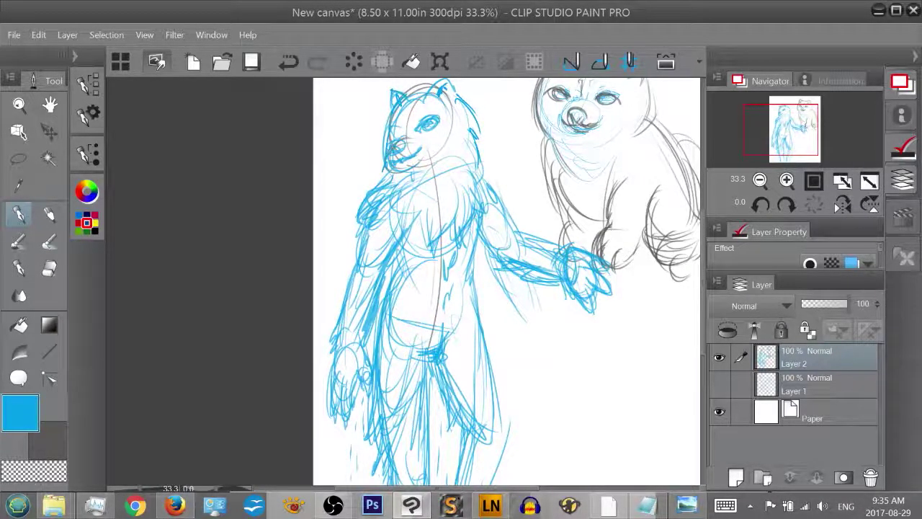
# On a new layer with the earlier sketch layers hidden, block in a small figure's oval head and round torso near the page's upper right
pyautogui.moveTo(801, 135)
pyautogui.mouseDown()
pyautogui.moveTo(811, 147)
pyautogui.moveTo(805, 127)
pyautogui.mouseUp()
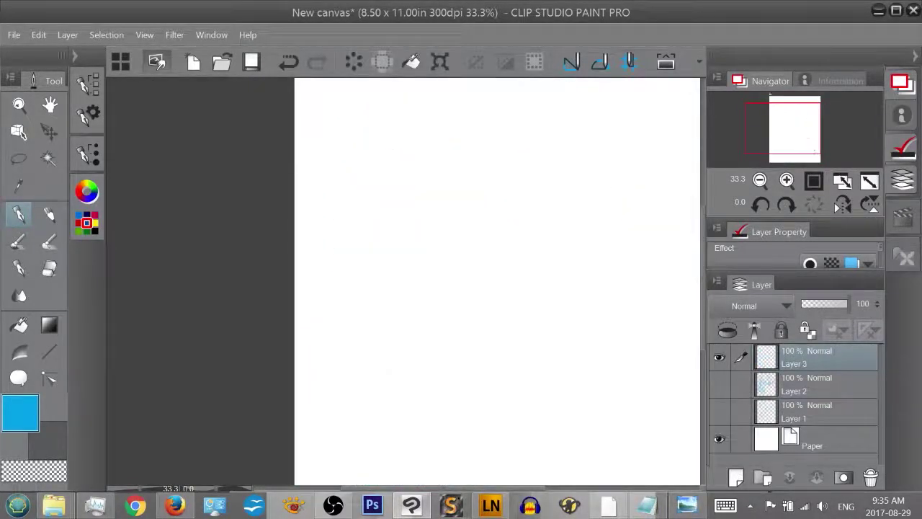
pyautogui.press('p')
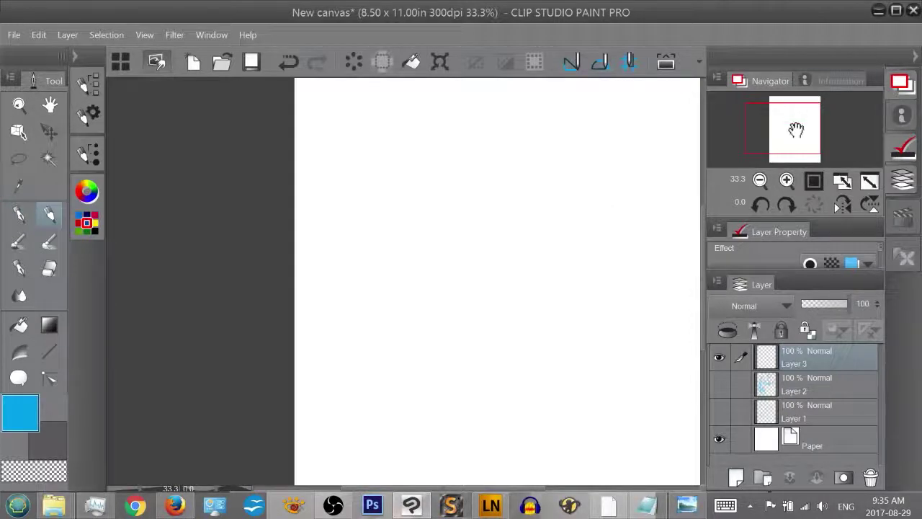
pyautogui.moveTo(790, 131); pyautogui.dragTo(794, 121)
pyautogui.moveTo(581, 149)
pyautogui.mouseDown()
pyautogui.moveTo(588, 174)
pyautogui.moveTo(579, 151)
pyautogui.mouseUp()
pyautogui.moveTo(567, 205)
pyautogui.mouseDown()
pyautogui.moveTo(563, 229)
pyautogui.moveTo(574, 202)
pyautogui.mouseUp()
pyautogui.moveTo(581, 241)
pyautogui.mouseDown()
pyautogui.moveTo(576, 252)
pyautogui.moveTo(574, 242)
pyautogui.moveTo(606, 223)
pyautogui.moveTo(553, 229)
pyautogui.moveTo(564, 238)
pyautogui.moveTo(565, 216)
pyautogui.moveTo(576, 260)
pyautogui.moveTo(585, 251)
pyautogui.mouseUp()
pyautogui.scroll(1, 605, 154)
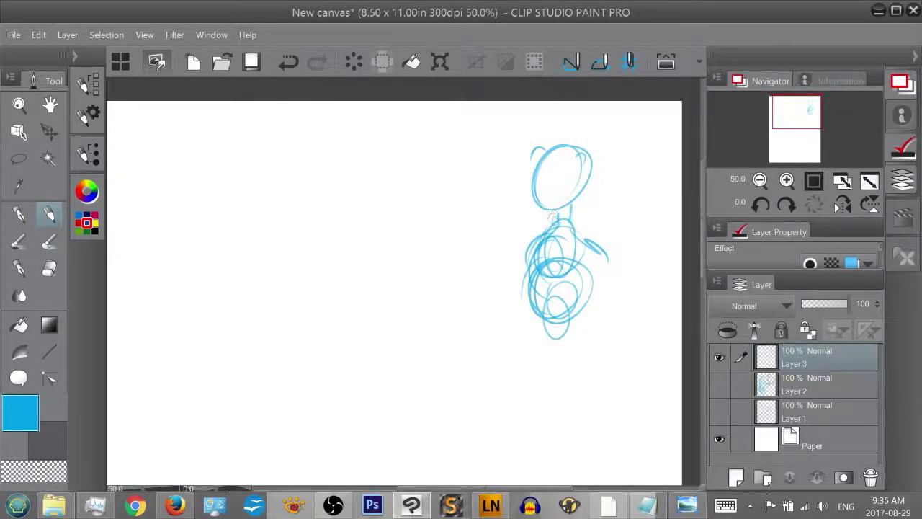
# Add a fur ruff at the small figure's neck and sketch its two upper arms
pyautogui.moveTo(587, 186)
pyautogui.mouseDown()
pyautogui.moveTo(587, 213)
pyautogui.moveTo(530, 226)
pyautogui.moveTo(596, 237)
pyautogui.mouseUp()
pyautogui.moveTo(545, 220); pyautogui.dragTo(524, 259)
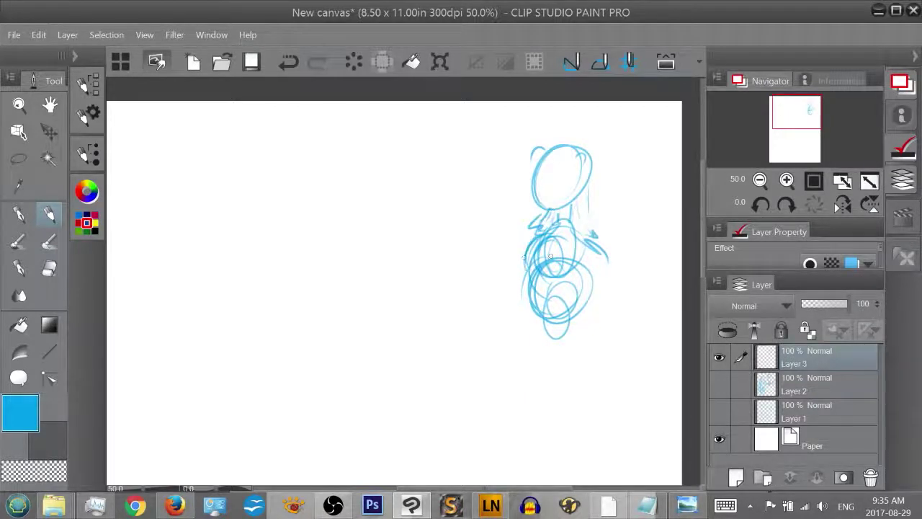
pyautogui.moveTo(592, 246); pyautogui.dragTo(586, 289)
# Sketch the small figure's spread, tapering legs down past the knees and start one forearm
pyautogui.moveTo(529, 242)
pyautogui.mouseDown()
pyautogui.moveTo(507, 282)
pyautogui.moveTo(525, 332)
pyautogui.moveTo(580, 328)
pyautogui.moveTo(604, 369)
pyautogui.mouseUp()
pyautogui.moveTo(591, 282); pyautogui.dragTo(616, 381)
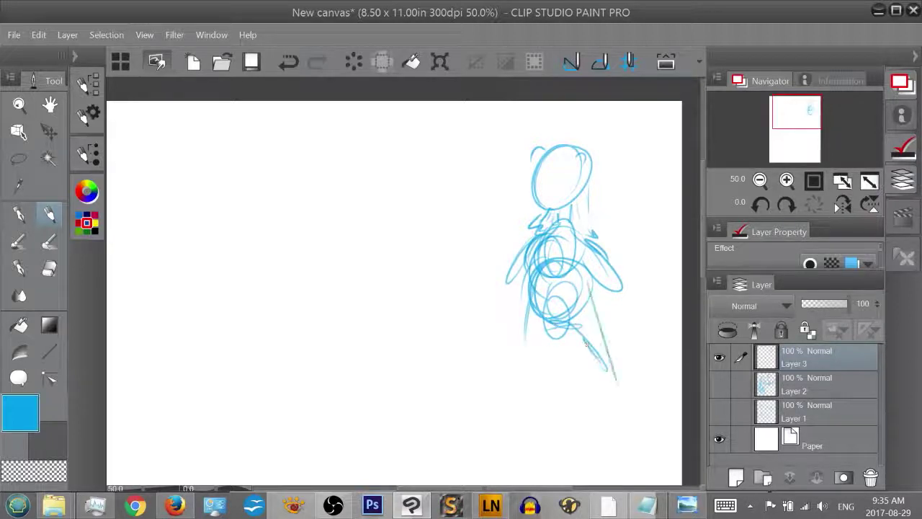
pyautogui.moveTo(549, 321); pyautogui.dragTo(534, 368)
pyautogui.moveTo(540, 303); pyautogui.dragTo(523, 369)
pyautogui.moveTo(533, 287); pyautogui.dragTo(522, 367)
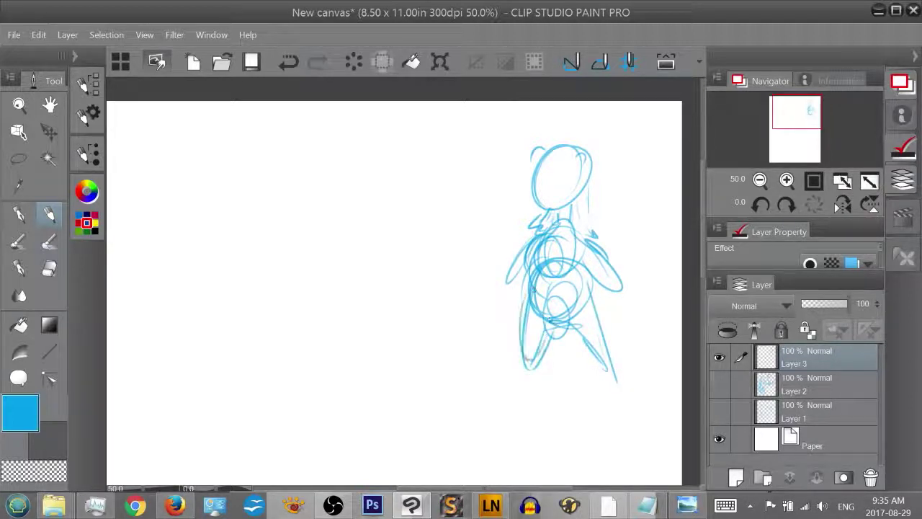
pyautogui.moveTo(553, 335); pyautogui.dragTo(544, 376)
pyautogui.moveTo(535, 369); pyautogui.dragTo(530, 396)
pyautogui.moveTo(589, 353); pyautogui.dragTo(612, 391)
pyautogui.moveTo(607, 273); pyautogui.dragTo(629, 299)
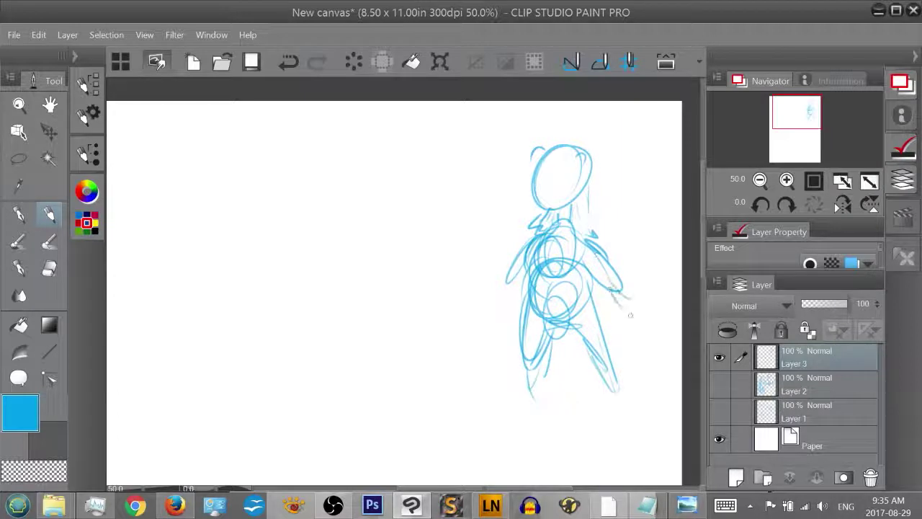
# Draw the small figure's round muzzle, narrow eye and ears, and extend both forearms outward
pyautogui.moveTo(547, 186)
pyautogui.mouseDown()
pyautogui.moveTo(524, 209)
pyautogui.moveTo(528, 200)
pyautogui.mouseUp()
pyautogui.moveTo(553, 176); pyautogui.dragTo(568, 171)
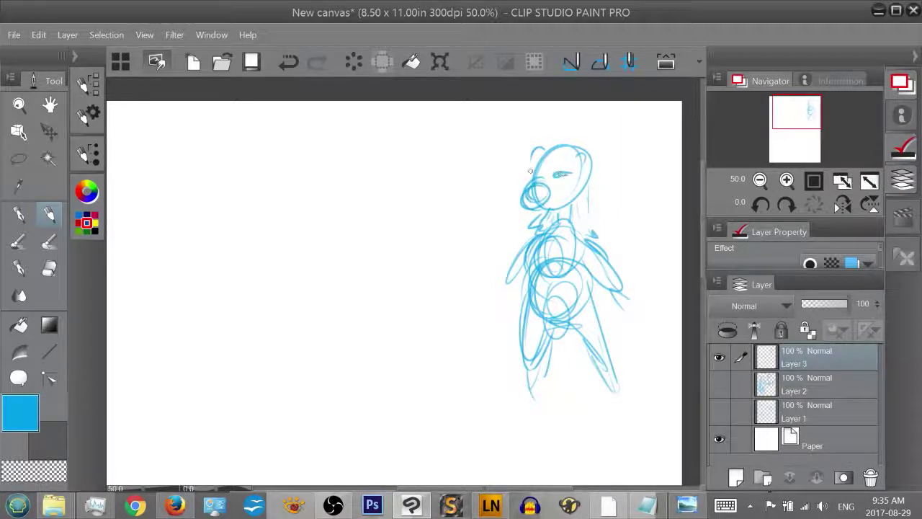
pyautogui.moveTo(525, 245); pyautogui.dragTo(508, 288)
pyautogui.moveTo(597, 260); pyautogui.dragTo(652, 325)
pyautogui.moveTo(519, 243); pyautogui.dragTo(489, 327)
pyautogui.moveTo(546, 198)
pyautogui.mouseDown()
pyautogui.moveTo(542, 204)
pyautogui.moveTo(524, 193)
pyautogui.mouseUp()
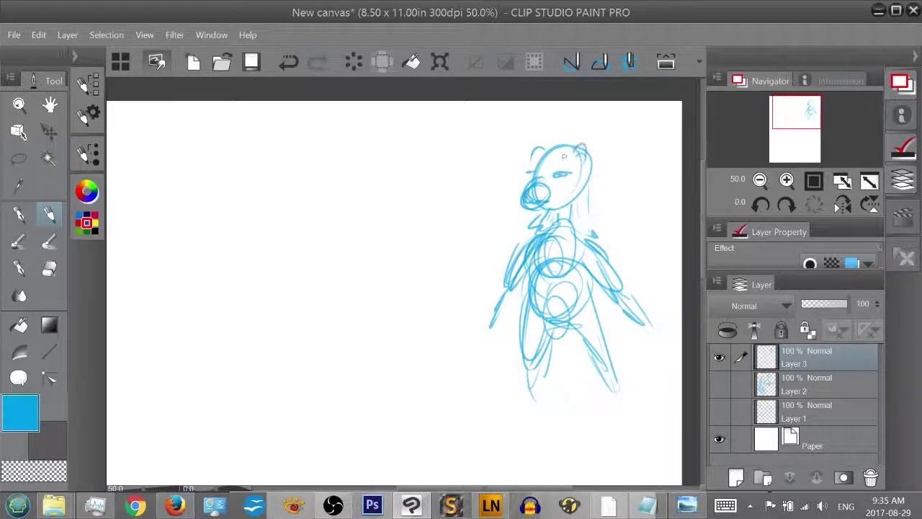
pyautogui.moveTo(544, 149)
pyautogui.mouseDown()
pyautogui.moveTo(532, 177)
pyautogui.moveTo(556, 142)
pyautogui.moveTo(528, 171)
pyautogui.moveTo(565, 145)
pyautogui.mouseUp()
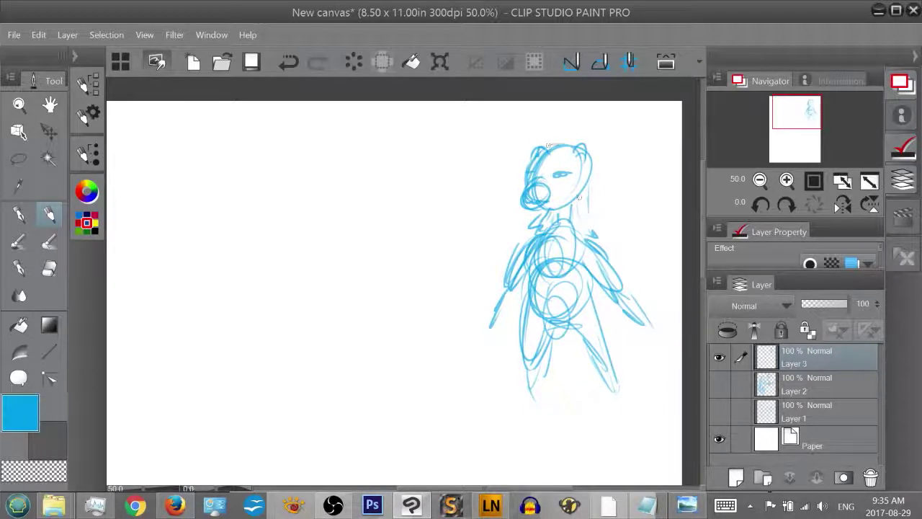
# Add fur behind the small bear's head and thicken the arm on its muzzle side and its opposite leg with extra strokes
pyautogui.moveTo(593, 179)
pyautogui.mouseDown()
pyautogui.moveTo(578, 205)
pyautogui.moveTo(527, 232)
pyautogui.moveTo(505, 291)
pyautogui.mouseUp()
pyautogui.moveTo(524, 247); pyautogui.dragTo(490, 325)
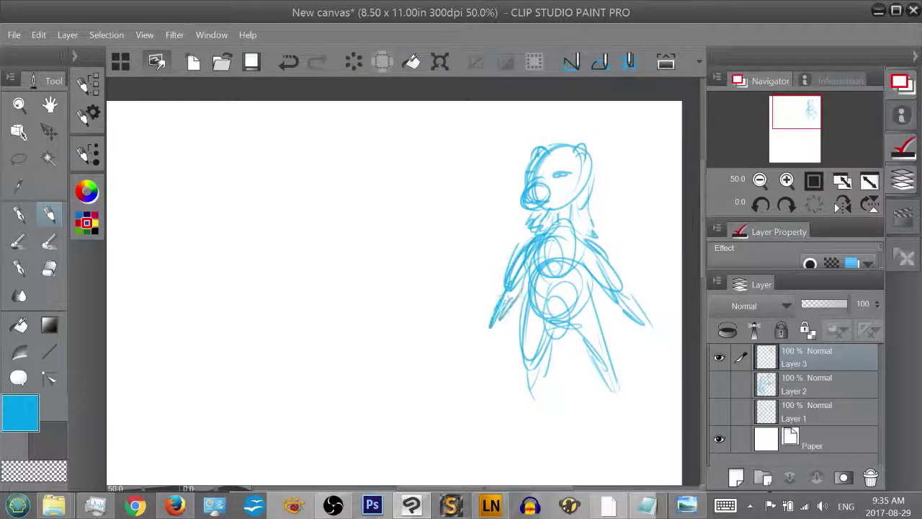
pyautogui.moveTo(515, 292); pyautogui.dragTo(493, 328)
pyautogui.moveTo(583, 330); pyautogui.dragTo(609, 390)
pyautogui.moveTo(587, 347)
pyautogui.mouseDown()
pyautogui.moveTo(612, 392)
pyautogui.moveTo(607, 375)
pyautogui.mouseUp()
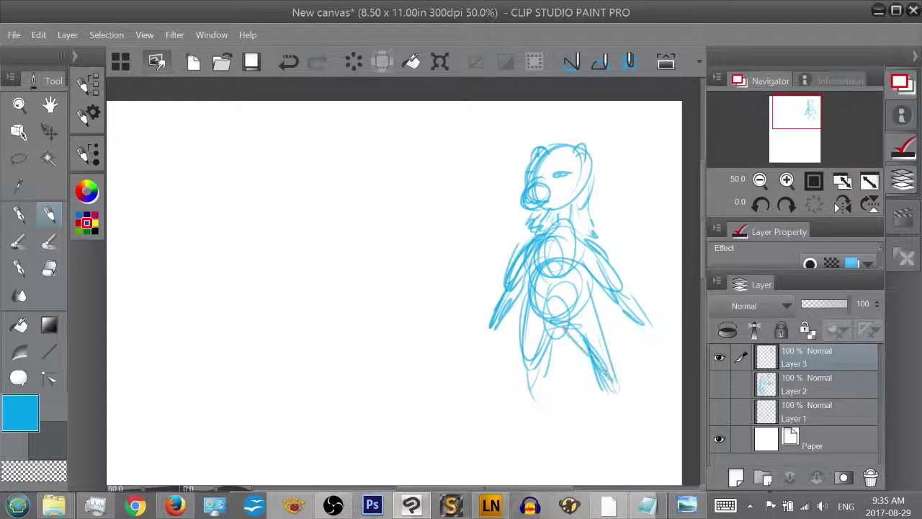
pyautogui.moveTo(566, 328); pyautogui.dragTo(613, 383)
pyautogui.moveTo(599, 314); pyautogui.dragTo(629, 403)
pyautogui.moveTo(606, 386); pyautogui.dragTo(623, 420)
# Sketch a second bear beside the first with a large round head, muzzle, curved closed eye and oval body
pyautogui.moveTo(789, 127)
pyautogui.mouseDown()
pyautogui.moveTo(797, 147)
pyautogui.moveTo(778, 138)
pyautogui.moveTo(784, 147)
pyautogui.moveTo(782, 129)
pyautogui.moveTo(770, 125)
pyautogui.mouseUp()
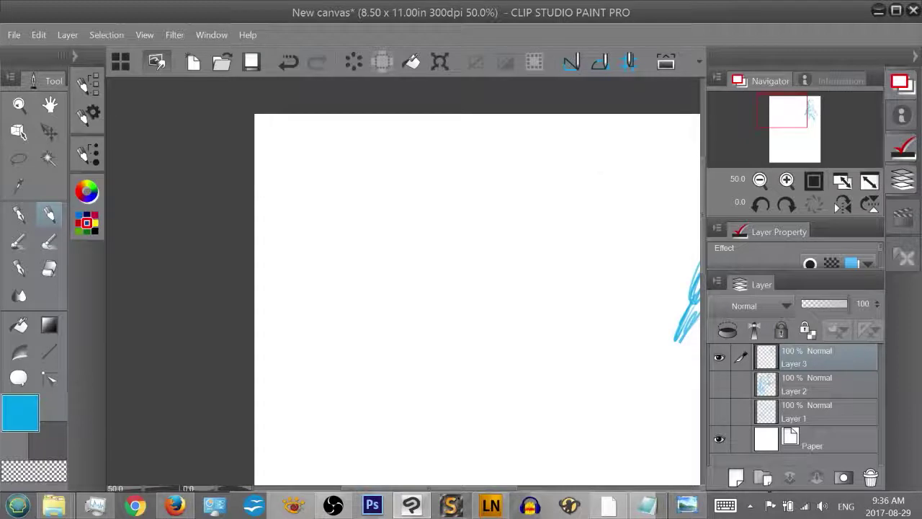
pyautogui.moveTo(595, 180)
pyautogui.mouseDown()
pyautogui.moveTo(575, 205)
pyautogui.moveTo(611, 178)
pyautogui.moveTo(605, 164)
pyautogui.moveTo(577, 207)
pyautogui.moveTo(607, 187)
pyautogui.moveTo(608, 168)
pyautogui.moveTo(566, 212)
pyautogui.moveTo(620, 167)
pyautogui.moveTo(618, 213)
pyautogui.moveTo(561, 190)
pyautogui.moveTo(547, 202)
pyautogui.moveTo(637, 196)
pyautogui.moveTo(595, 234)
pyautogui.moveTo(593, 186)
pyautogui.moveTo(583, 201)
pyautogui.moveTo(595, 196)
pyautogui.moveTo(595, 210)
pyautogui.moveTo(561, 216)
pyautogui.mouseUp()
pyautogui.moveTo(621, 157)
pyautogui.mouseDown()
pyautogui.moveTo(591, 257)
pyautogui.moveTo(618, 245)
pyautogui.moveTo(589, 328)
pyautogui.moveTo(576, 324)
pyautogui.mouseUp()
pyautogui.moveTo(575, 239)
pyautogui.mouseDown()
pyautogui.moveTo(596, 332)
pyautogui.moveTo(611, 329)
pyautogui.mouseUp()
pyautogui.moveTo(618, 240)
pyautogui.mouseDown()
pyautogui.moveTo(630, 289)
pyautogui.moveTo(579, 330)
pyautogui.mouseUp()
pyautogui.moveTo(637, 191)
pyautogui.mouseDown()
pyautogui.moveTo(646, 217)
pyautogui.moveTo(619, 239)
pyautogui.moveTo(552, 229)
pyautogui.mouseUp()
# Rough in the second bear's two arms, angled down and outward from its shoulders
pyautogui.moveTo(629, 245)
pyautogui.mouseDown()
pyautogui.moveTo(651, 291)
pyautogui.moveTo(654, 281)
pyautogui.mouseUp()
pyautogui.moveTo(562, 247); pyautogui.dragTo(541, 291)
pyautogui.moveTo(566, 243); pyautogui.dragTo(557, 256)
pyautogui.moveTo(640, 252); pyautogui.dragTo(654, 297)
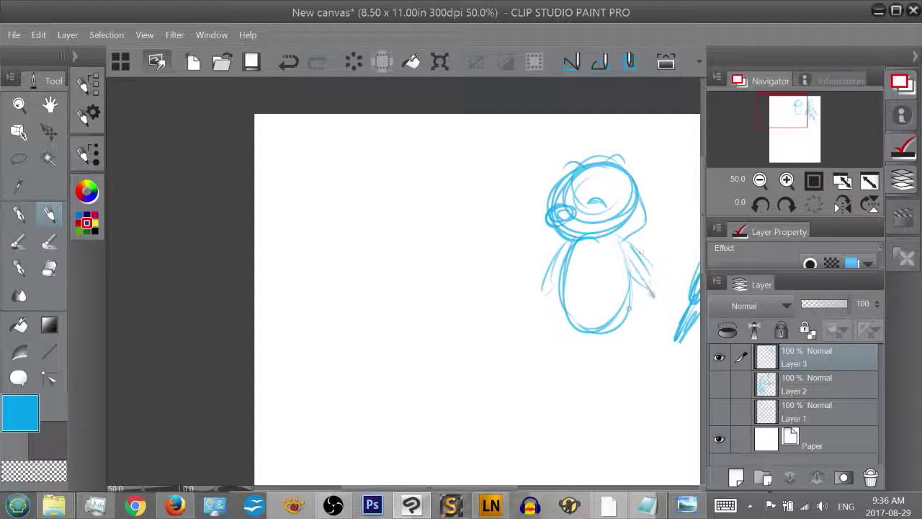
# Draw the second bear's leg on its muzzle side, with a rounded thigh and tapered lower leg
pyautogui.moveTo(560, 309); pyautogui.dragTo(551, 349)
pyautogui.moveTo(562, 304)
pyautogui.mouseDown()
pyautogui.moveTo(552, 356)
pyautogui.moveTo(580, 379)
pyautogui.mouseUp()
pyautogui.moveTo(552, 341); pyautogui.dragTo(577, 379)
pyautogui.moveTo(564, 307); pyautogui.dragTo(577, 352)
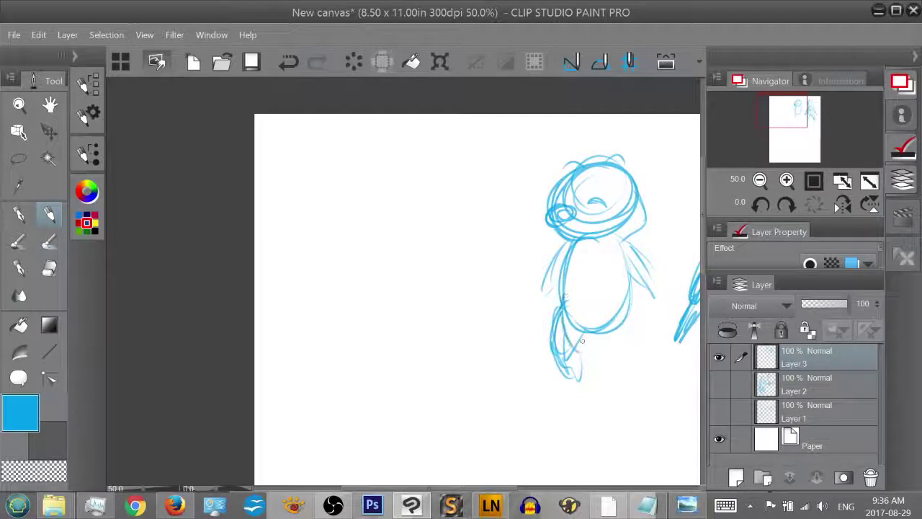
pyautogui.moveTo(554, 303); pyautogui.dragTo(559, 358)
# Draw the second bear's opposite leg with an oval thigh overlapping the body, and strengthen the flank and arm above it
pyautogui.moveTo(619, 302)
pyautogui.mouseDown()
pyautogui.moveTo(610, 358)
pyautogui.moveTo(632, 387)
pyautogui.mouseUp()
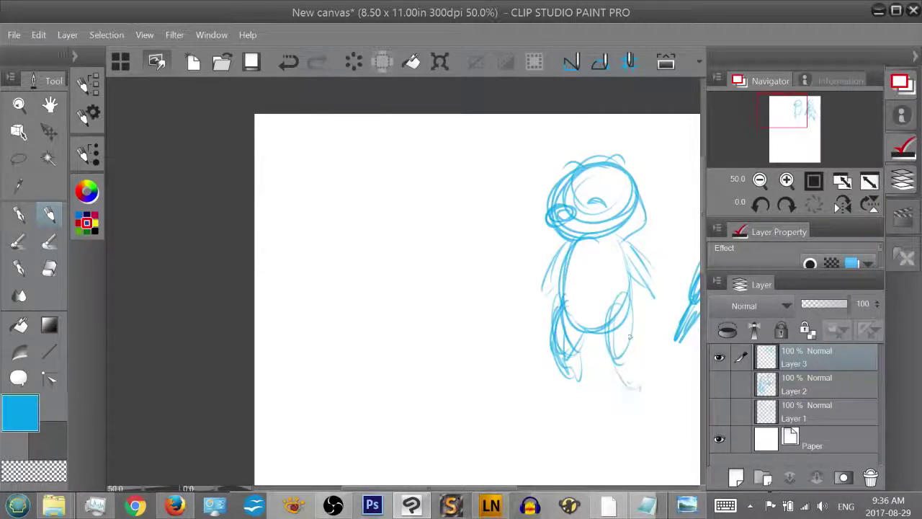
pyautogui.moveTo(636, 330); pyautogui.dragTo(625, 361)
pyautogui.moveTo(608, 305); pyautogui.dragTo(612, 371)
pyautogui.moveTo(620, 250); pyautogui.dragTo(637, 340)
pyautogui.moveTo(632, 308)
pyautogui.mouseDown()
pyautogui.moveTo(637, 329)
pyautogui.moveTo(609, 332)
pyautogui.mouseUp()
pyautogui.moveTo(629, 265); pyautogui.dragTo(657, 302)
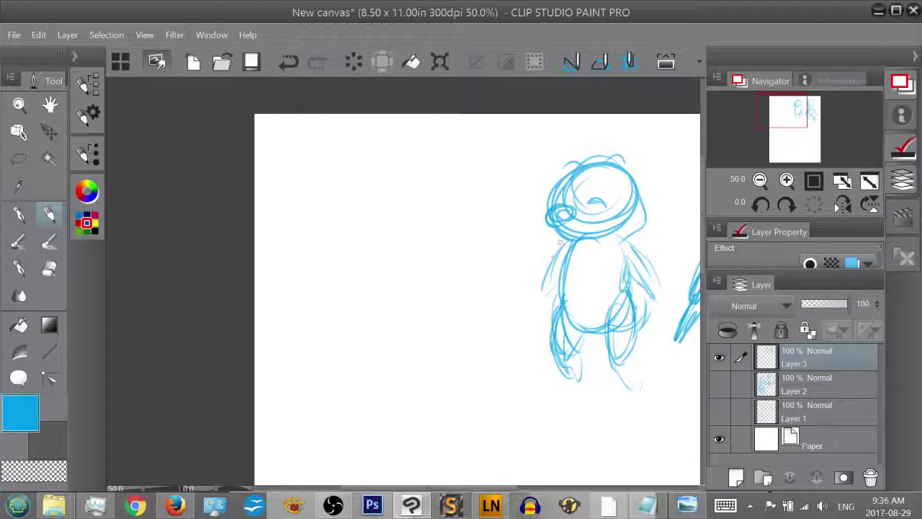
# Draw the second bear's outstretched forearm and fingered paw on its muzzle side, and begin reshaping the other arm
pyautogui.moveTo(550, 265); pyautogui.dragTo(533, 281)
pyautogui.moveTo(547, 265)
pyautogui.mouseDown()
pyautogui.moveTo(529, 280)
pyautogui.moveTo(567, 285)
pyautogui.moveTo(524, 274)
pyautogui.moveTo(518, 293)
pyautogui.moveTo(535, 302)
pyautogui.mouseUp()
pyautogui.moveTo(533, 298); pyautogui.dragTo(542, 303)
pyautogui.moveTo(653, 271); pyautogui.dragTo(667, 302)
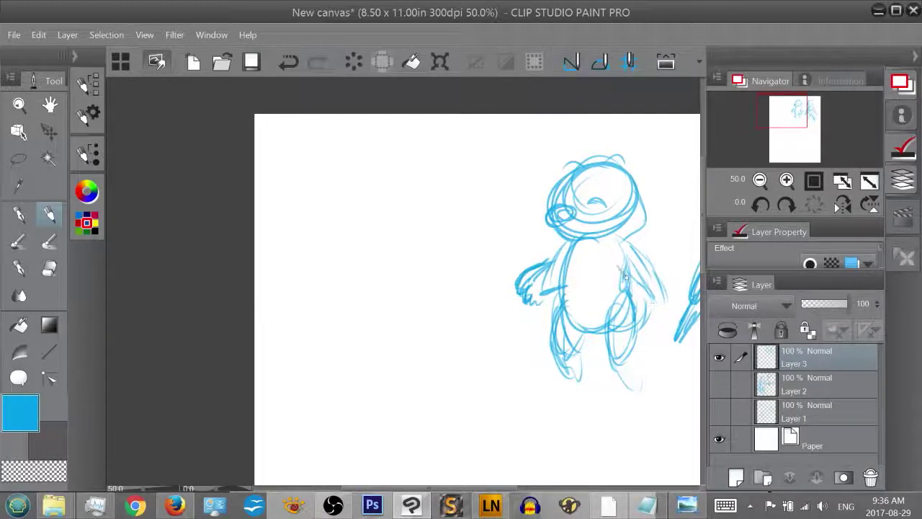
# Fill out the second bear's hanging arm with a thick furry outline and a paw beside the hip
pyautogui.moveTo(618, 265); pyautogui.dragTo(641, 287)
pyautogui.moveTo(609, 249); pyautogui.dragTo(650, 305)
pyautogui.moveTo(629, 263); pyautogui.dragTo(649, 309)
pyautogui.moveTo(658, 266)
pyautogui.mouseDown()
pyautogui.moveTo(663, 315)
pyautogui.moveTo(650, 314)
pyautogui.moveTo(660, 318)
pyautogui.mouseUp()
pyautogui.moveTo(629, 243); pyautogui.dragTo(657, 265)
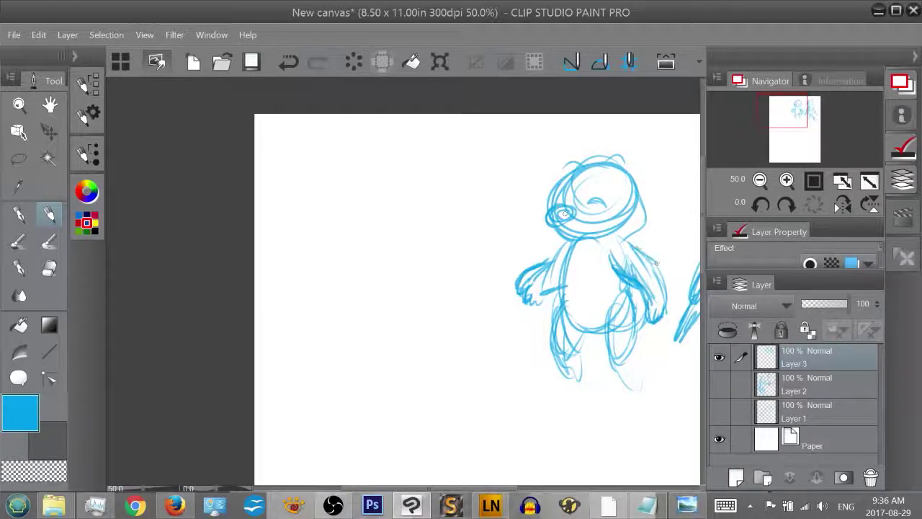
# Add the second bear's mouth and pointed ears, and draw fur tufts on its chest and belly
pyautogui.moveTo(565, 227); pyautogui.dragTo(578, 226)
pyautogui.moveTo(604, 165)
pyautogui.mouseDown()
pyautogui.moveTo(631, 170)
pyautogui.moveTo(556, 186)
pyautogui.moveTo(579, 166)
pyautogui.mouseUp()
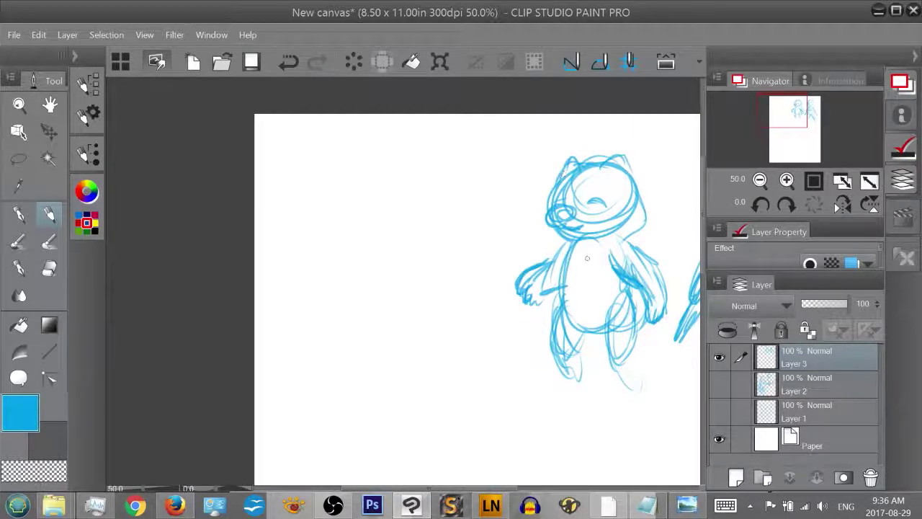
pyautogui.moveTo(577, 249); pyautogui.dragTo(576, 282)
pyautogui.moveTo(566, 237)
pyautogui.mouseDown()
pyautogui.moveTo(553, 261)
pyautogui.moveTo(596, 267)
pyautogui.moveTo(623, 237)
pyautogui.mouseUp()
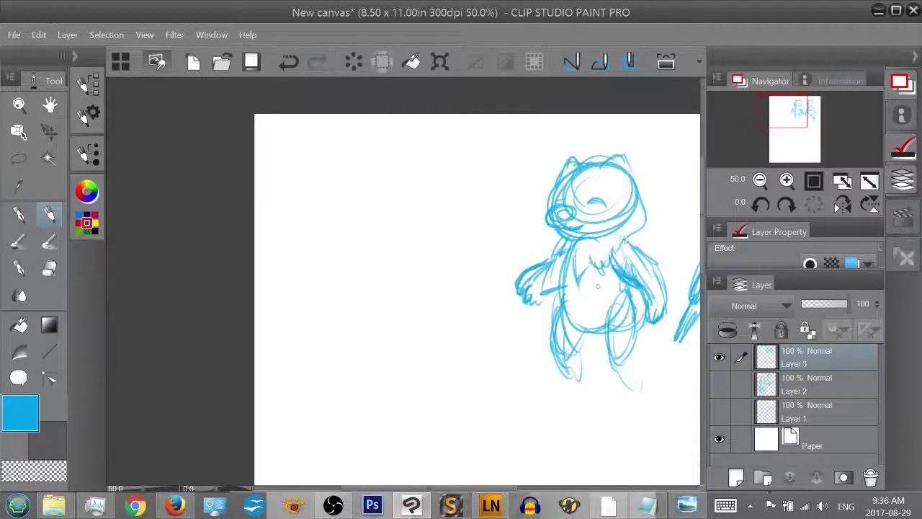
pyautogui.moveTo(594, 287); pyautogui.dragTo(586, 307)
pyautogui.moveTo(580, 289); pyautogui.dragTo(578, 309)
# Draw the second bear's two feet and define the toes and ankles
pyautogui.moveTo(569, 363); pyautogui.dragTo(548, 393)
pyautogui.moveTo(625, 370); pyautogui.dragTo(620, 391)
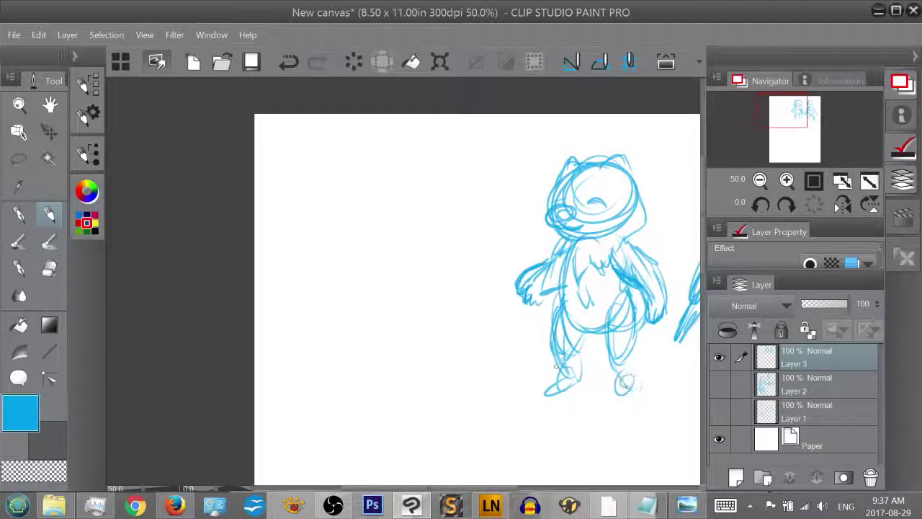
pyautogui.moveTo(561, 349); pyautogui.dragTo(549, 387)
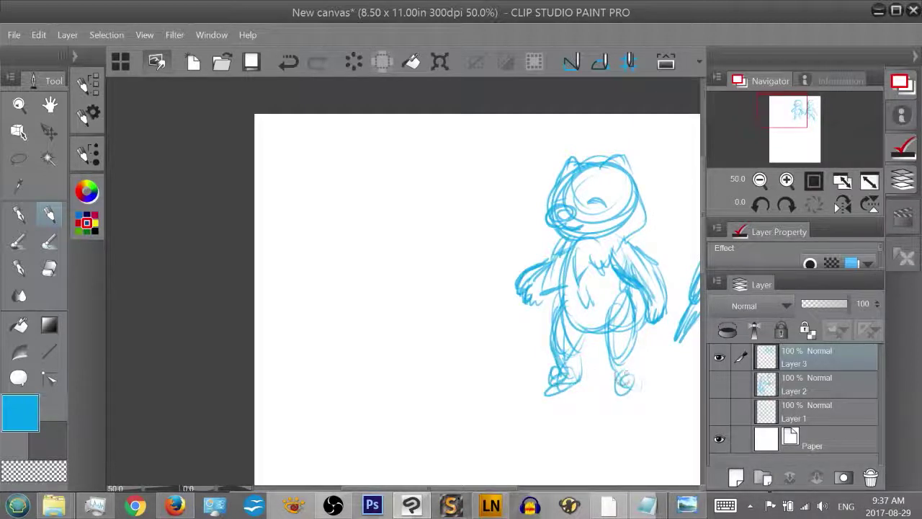
pyautogui.moveTo(637, 366)
pyautogui.mouseDown()
pyautogui.moveTo(618, 384)
pyautogui.moveTo(631, 386)
pyautogui.moveTo(609, 395)
pyautogui.moveTo(619, 385)
pyautogui.mouseUp()
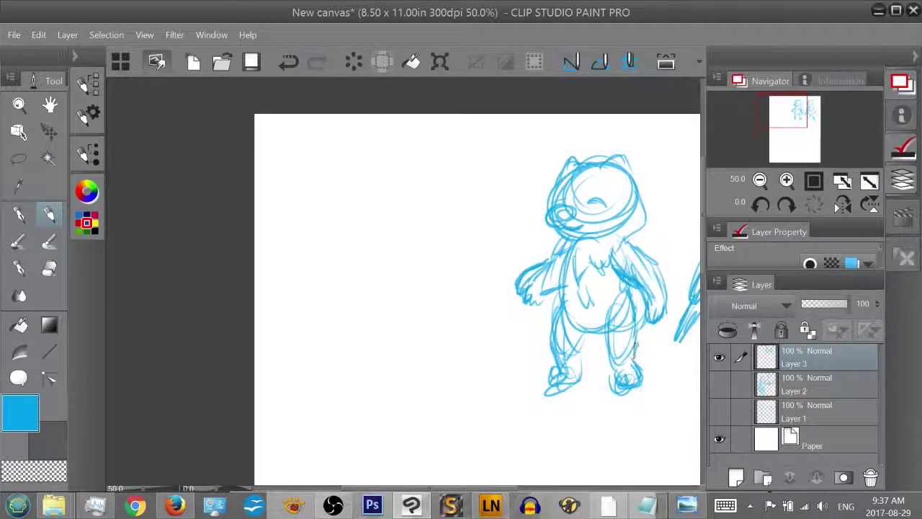
# Sketch a third bear's tilted head beside the second bear, with muzzle, ears, cheek fur and a closed eye
pyautogui.moveTo(801, 124); pyautogui.dragTo(775, 119)
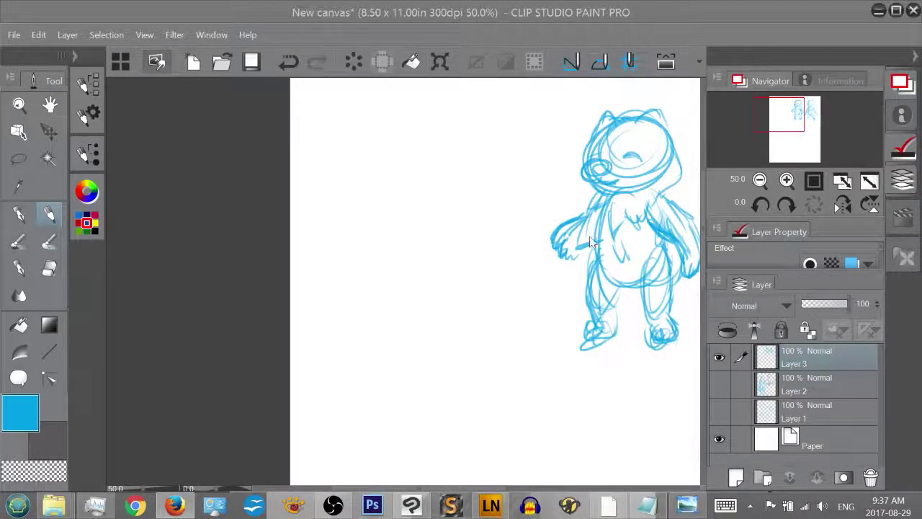
pyautogui.moveTo(784, 109)
pyautogui.mouseDown()
pyautogui.moveTo(777, 121)
pyautogui.moveTo(782, 113)
pyautogui.mouseUp()
pyautogui.moveTo(555, 171); pyautogui.dragTo(558, 180)
pyautogui.moveTo(494, 222)
pyautogui.mouseDown()
pyautogui.moveTo(506, 165)
pyautogui.moveTo(533, 155)
pyautogui.moveTo(541, 200)
pyautogui.moveTo(484, 195)
pyautogui.moveTo(497, 247)
pyautogui.mouseUp()
pyautogui.moveTo(563, 225); pyautogui.dragTo(550, 244)
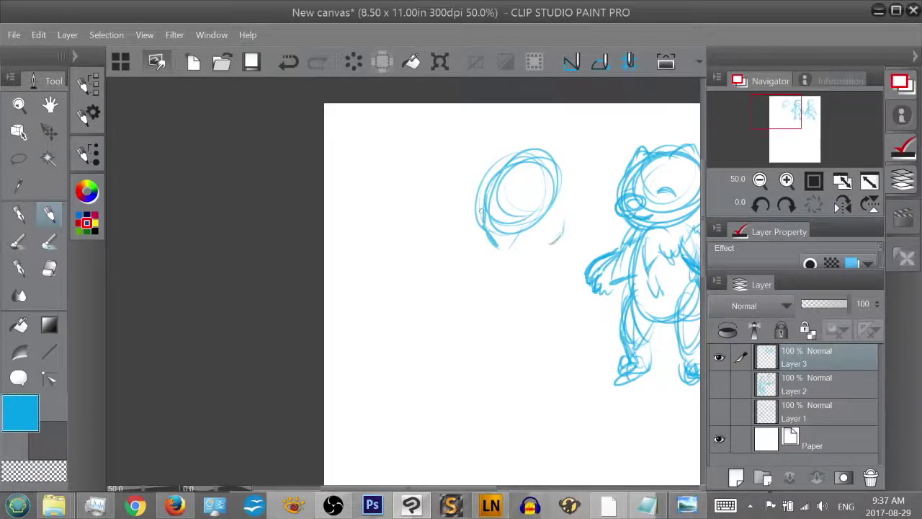
pyautogui.moveTo(479, 216)
pyautogui.mouseDown()
pyautogui.moveTo(507, 247)
pyautogui.moveTo(568, 226)
pyautogui.moveTo(564, 186)
pyautogui.moveTo(522, 160)
pyautogui.moveTo(536, 141)
pyautogui.moveTo(489, 185)
pyautogui.moveTo(492, 236)
pyautogui.moveTo(504, 236)
pyautogui.mouseUp()
pyautogui.moveTo(498, 153); pyautogui.dragTo(487, 176)
pyautogui.moveTo(531, 196); pyautogui.dragTo(509, 203)
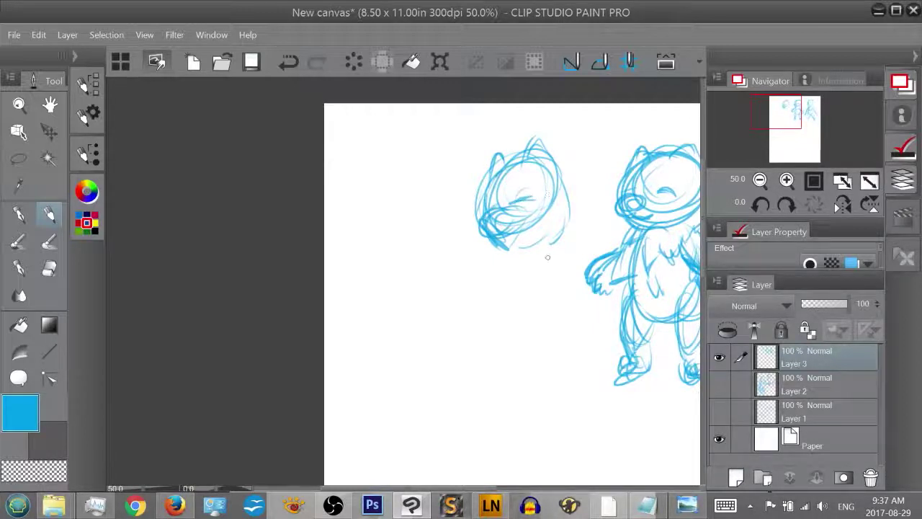
# Sketch the third bear's neck, rounded torso, hip and bent leg below the head
pyautogui.moveTo(545, 246); pyautogui.dragTo(527, 278)
pyautogui.moveTo(504, 244); pyautogui.dragTo(533, 275)
pyautogui.moveTo(489, 170)
pyautogui.mouseDown()
pyautogui.moveTo(518, 146)
pyautogui.moveTo(475, 176)
pyautogui.moveTo(493, 172)
pyautogui.mouseUp()
pyautogui.moveTo(504, 271); pyautogui.dragTo(517, 320)
pyautogui.moveTo(536, 253); pyautogui.dragTo(504, 272)
pyautogui.moveTo(516, 319); pyautogui.dragTo(554, 289)
pyautogui.moveTo(533, 256)
pyautogui.mouseDown()
pyautogui.moveTo(525, 330)
pyautogui.moveTo(498, 310)
pyautogui.mouseUp()
pyautogui.moveTo(567, 328); pyautogui.dragTo(518, 381)
pyautogui.moveTo(516, 331); pyautogui.dragTo(537, 381)
pyautogui.moveTo(580, 284); pyautogui.dragTo(576, 321)
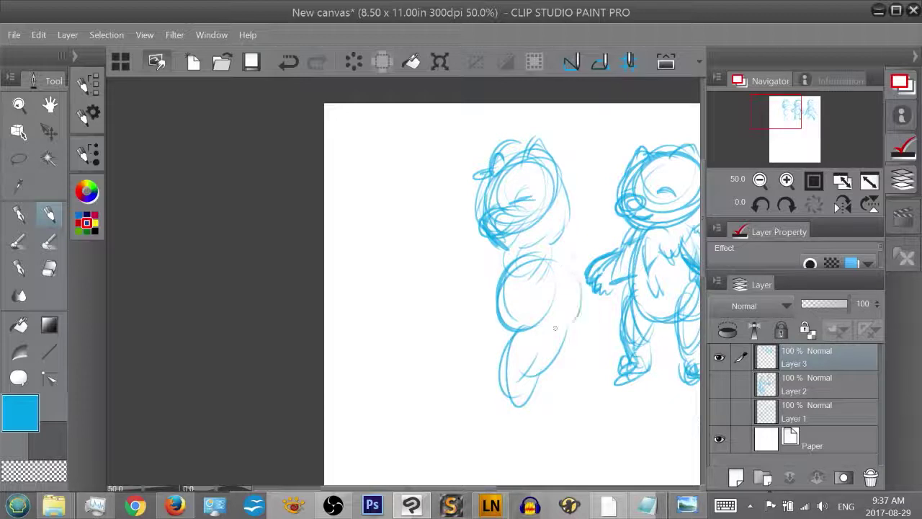
# Draw the third bear's bent arm reaching forward from the torso, with its forearm and hand raised in front of the muzzle
pyautogui.moveTo(486, 229)
pyautogui.mouseDown()
pyautogui.moveTo(429, 226)
pyautogui.moveTo(446, 222)
pyautogui.moveTo(474, 240)
pyautogui.moveTo(442, 246)
pyautogui.moveTo(443, 262)
pyautogui.moveTo(434, 239)
pyautogui.moveTo(473, 243)
pyautogui.moveTo(478, 253)
pyautogui.moveTo(459, 252)
pyautogui.moveTo(449, 310)
pyautogui.mouseUp()
pyautogui.moveTo(452, 261)
pyautogui.mouseDown()
pyautogui.moveTo(471, 254)
pyautogui.moveTo(469, 297)
pyautogui.moveTo(499, 288)
pyautogui.mouseUp()
pyautogui.moveTo(470, 278); pyautogui.dragTo(502, 272)
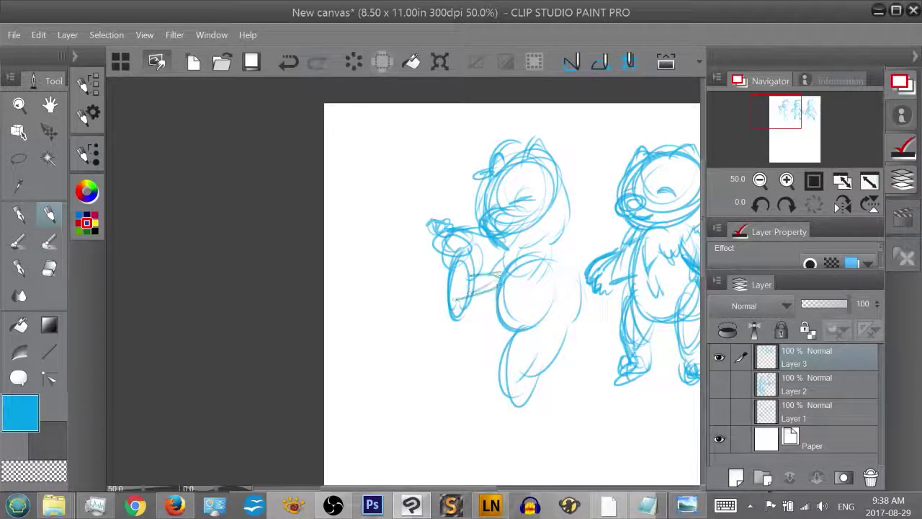
pyautogui.moveTo(456, 319)
pyautogui.mouseDown()
pyautogui.moveTo(497, 295)
pyautogui.moveTo(491, 275)
pyautogui.mouseUp()
# Sketch a long coat over the third bear's body, with a collar, chest mark, sleeve folds and front edges
pyautogui.moveTo(569, 271); pyautogui.dragTo(593, 332)
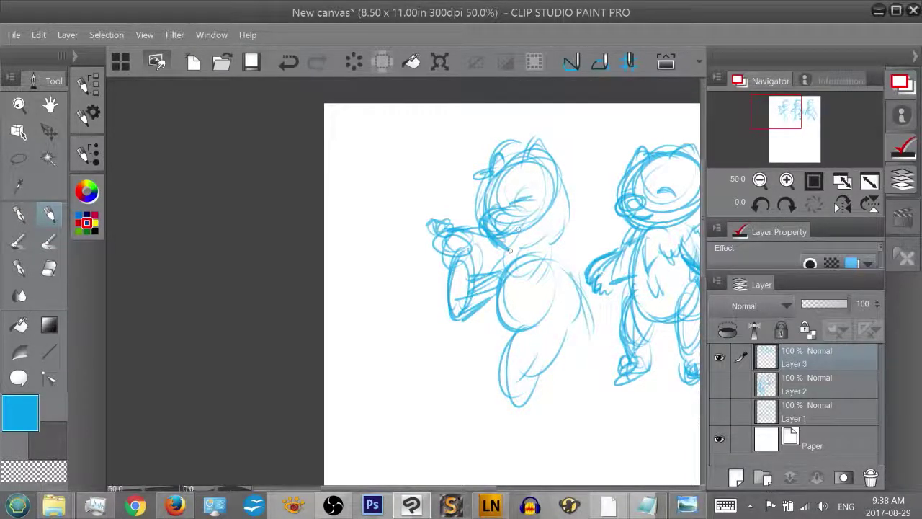
pyautogui.moveTo(495, 240)
pyautogui.mouseDown()
pyautogui.moveTo(521, 258)
pyautogui.moveTo(490, 320)
pyautogui.mouseUp()
pyautogui.moveTo(568, 235)
pyautogui.mouseDown()
pyautogui.moveTo(513, 283)
pyautogui.moveTo(540, 248)
pyautogui.moveTo(558, 268)
pyautogui.moveTo(534, 308)
pyautogui.mouseUp()
pyautogui.moveTo(554, 267)
pyautogui.mouseDown()
pyautogui.moveTo(537, 286)
pyautogui.moveTo(543, 295)
pyautogui.mouseUp()
pyautogui.moveTo(536, 298)
pyautogui.mouseDown()
pyautogui.moveTo(551, 393)
pyautogui.moveTo(548, 461)
pyautogui.mouseUp()
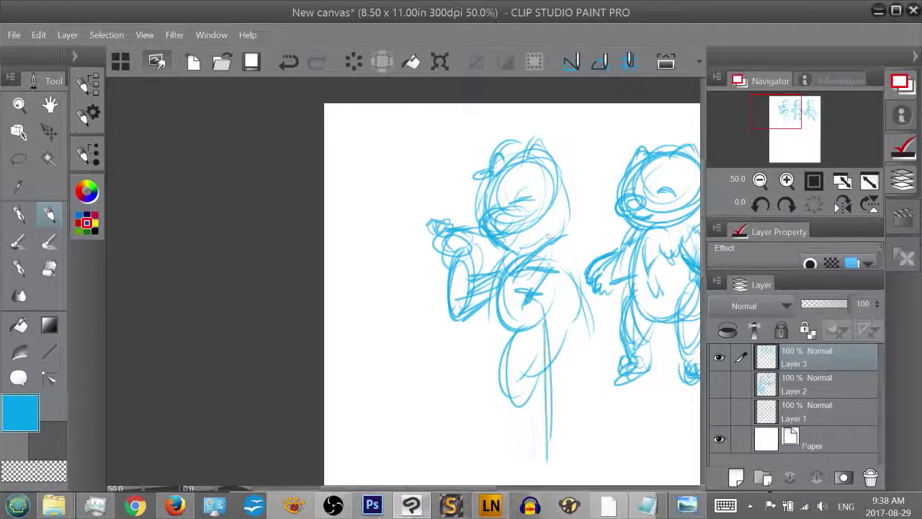
pyautogui.moveTo(551, 237)
pyautogui.mouseDown()
pyautogui.moveTo(572, 232)
pyautogui.moveTo(580, 277)
pyautogui.mouseUp()
pyautogui.moveTo(504, 246)
pyautogui.mouseDown()
pyautogui.moveTo(486, 276)
pyautogui.moveTo(473, 277)
pyautogui.moveTo(485, 276)
pyautogui.mouseUp()
pyautogui.moveTo(501, 278); pyautogui.dragTo(488, 411)
pyautogui.moveTo(575, 277); pyautogui.dragTo(588, 309)
pyautogui.moveTo(462, 314); pyautogui.dragTo(495, 305)
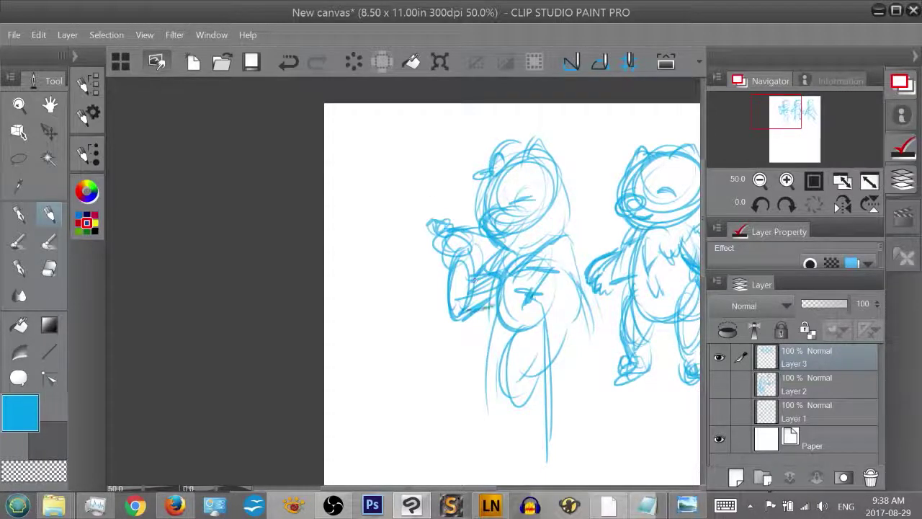
# Draw the coat's long back panels flaring down behind the third bear's hip
pyautogui.moveTo(569, 242); pyautogui.dragTo(610, 367)
pyautogui.moveTo(582, 287); pyautogui.dragTo(607, 375)
pyautogui.moveTo(570, 324); pyautogui.dragTo(604, 436)
pyautogui.moveTo(574, 335); pyautogui.dragTo(589, 424)
pyautogui.moveTo(585, 296); pyautogui.dragTo(612, 376)
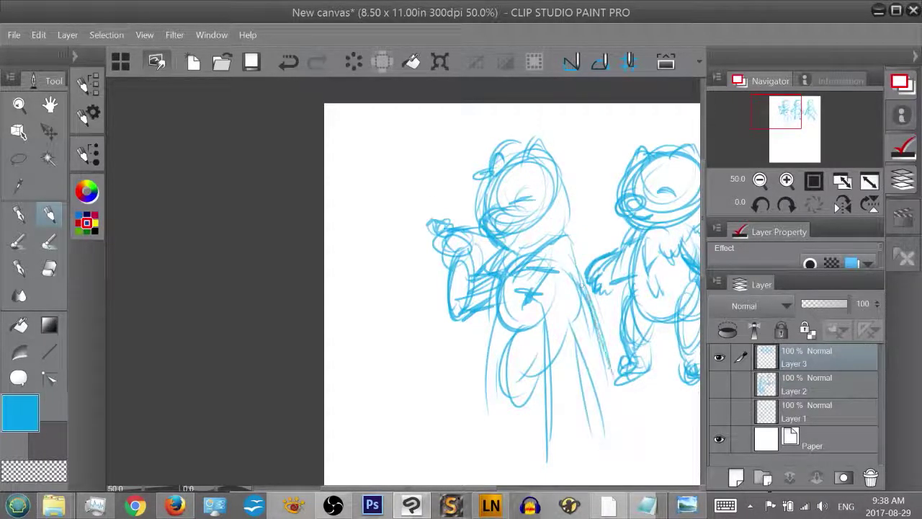
pyautogui.moveTo(595, 324); pyautogui.dragTo(604, 344)
# Strengthen the coat's front edge along the third bear's belly and mark crossing folds over the thigh
pyautogui.moveTo(504, 301); pyautogui.dragTo(510, 392)
pyautogui.moveTo(503, 282)
pyautogui.mouseDown()
pyautogui.moveTo(513, 435)
pyautogui.moveTo(501, 346)
pyautogui.moveTo(493, 423)
pyautogui.mouseUp()
pyautogui.moveTo(501, 349); pyautogui.dragTo(513, 436)
pyautogui.moveTo(512, 405); pyautogui.dragTo(545, 437)
pyautogui.moveTo(505, 352)
pyautogui.mouseDown()
pyautogui.moveTo(495, 375)
pyautogui.moveTo(538, 395)
pyautogui.mouseUp()
pyautogui.moveTo(527, 375); pyautogui.dragTo(495, 390)
pyautogui.moveTo(520, 379); pyautogui.dragTo(521, 392)
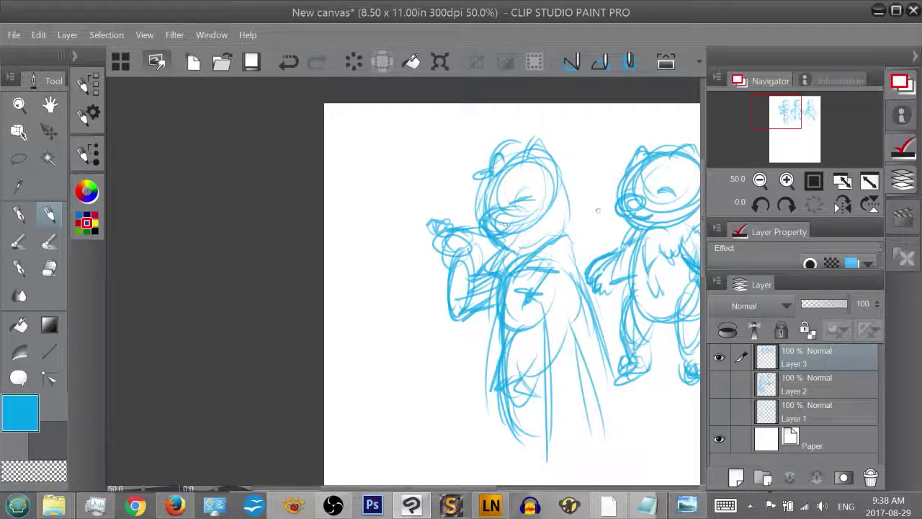
# Draw the third bear's long leg shapes below the coat and refine its ear, brow and muzzle
pyautogui.moveTo(794, 115); pyautogui.dragTo(795, 114)
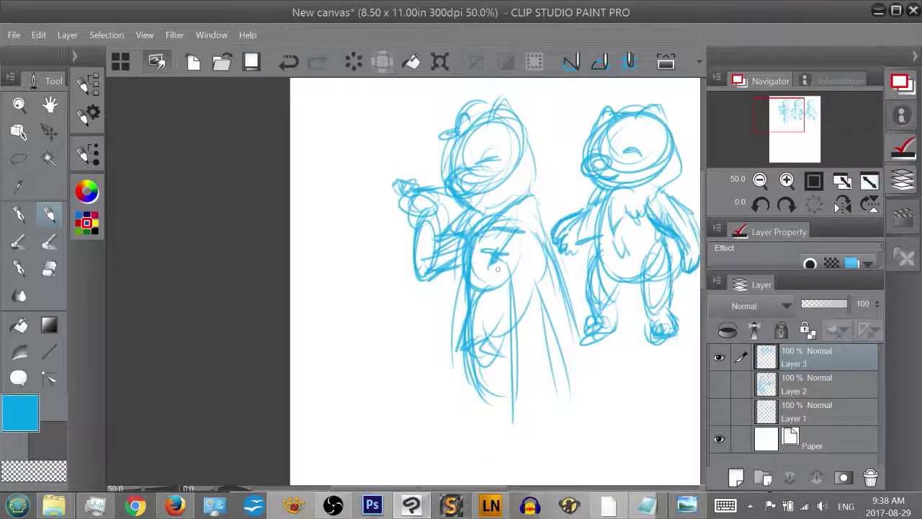
pyautogui.moveTo(479, 272)
pyautogui.mouseDown()
pyautogui.moveTo(486, 356)
pyautogui.moveTo(500, 356)
pyautogui.moveTo(457, 350)
pyautogui.mouseUp()
pyautogui.moveTo(488, 426)
pyautogui.mouseDown()
pyautogui.moveTo(487, 372)
pyautogui.moveTo(492, 453)
pyautogui.mouseUp()
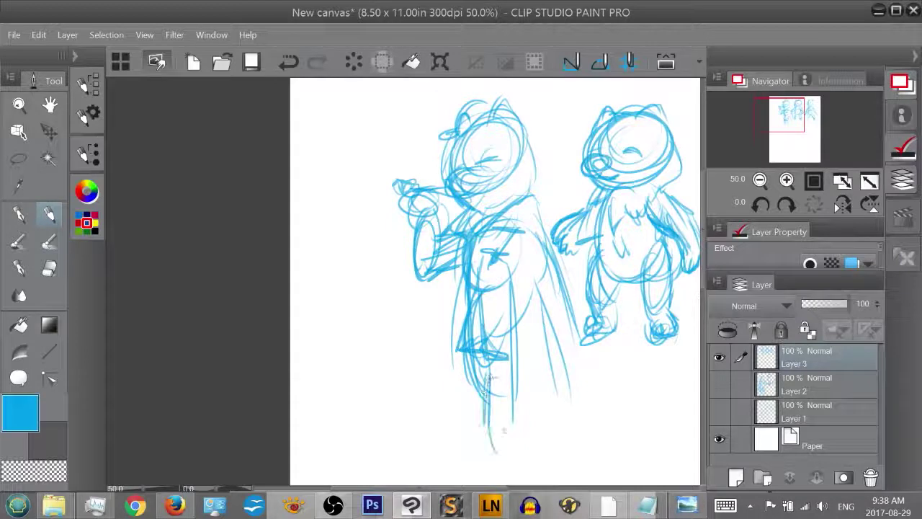
pyautogui.moveTo(504, 353); pyautogui.dragTo(497, 461)
pyautogui.moveTo(468, 364); pyautogui.dragTo(497, 465)
pyautogui.moveTo(475, 385); pyautogui.dragTo(504, 467)
pyautogui.moveTo(473, 421); pyautogui.dragTo(504, 484)
pyautogui.moveTo(540, 416); pyautogui.dragTo(531, 484)
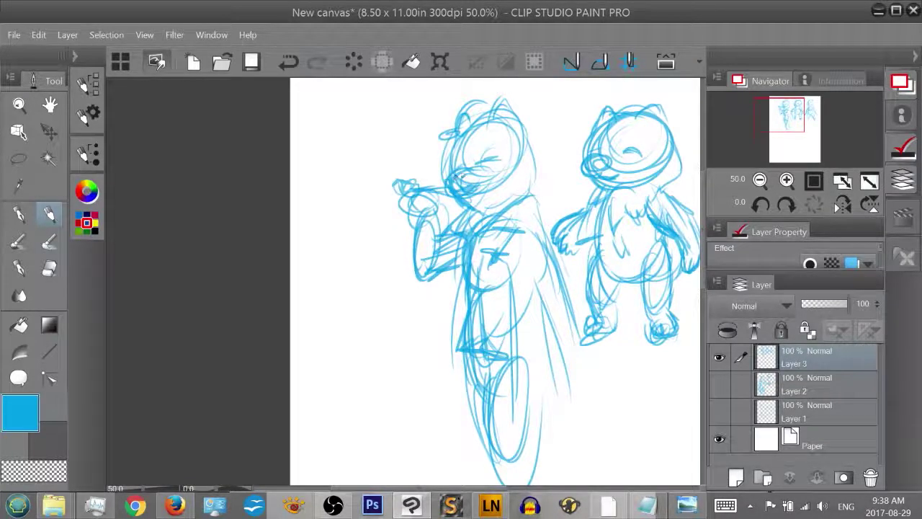
pyautogui.moveTo(463, 121)
pyautogui.mouseDown()
pyautogui.moveTo(489, 107)
pyautogui.moveTo(487, 125)
pyautogui.moveTo(458, 134)
pyautogui.moveTo(490, 122)
pyautogui.moveTo(453, 141)
pyautogui.moveTo(482, 149)
pyautogui.moveTo(445, 164)
pyautogui.moveTo(454, 149)
pyautogui.mouseUp()
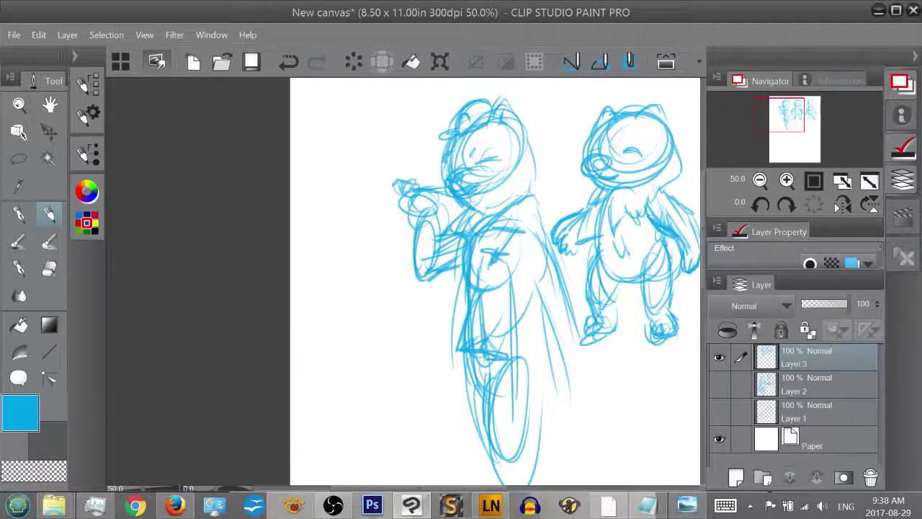
pyautogui.moveTo(475, 204)
pyautogui.mouseDown()
pyautogui.moveTo(456, 194)
pyautogui.moveTo(487, 187)
pyautogui.moveTo(476, 192)
pyautogui.mouseUp()
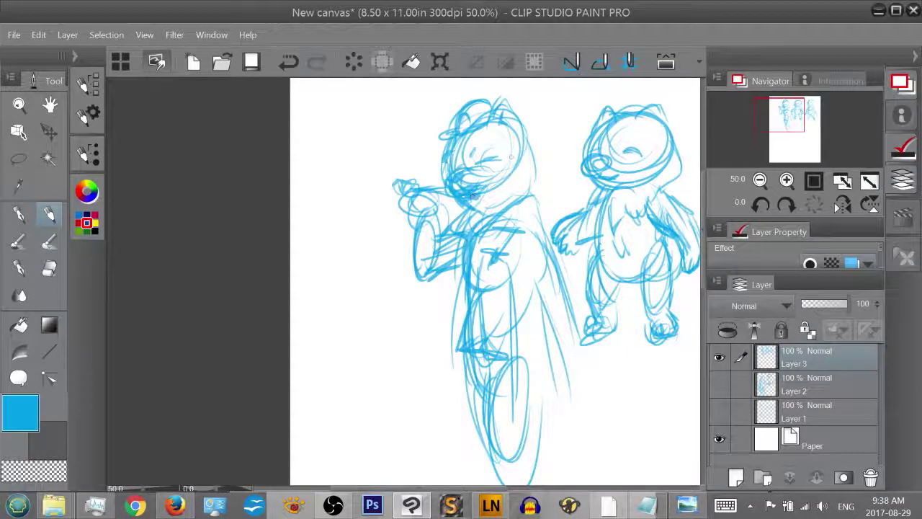
# Block in a fourth bear below the row with a round head, chest and belly curves and both shoulders
pyautogui.moveTo(797, 113)
pyautogui.mouseDown()
pyautogui.moveTo(808, 115)
pyautogui.moveTo(814, 140)
pyautogui.moveTo(812, 122)
pyautogui.moveTo(811, 129)
pyautogui.moveTo(806, 112)
pyautogui.moveTo(808, 138)
pyautogui.mouseUp()
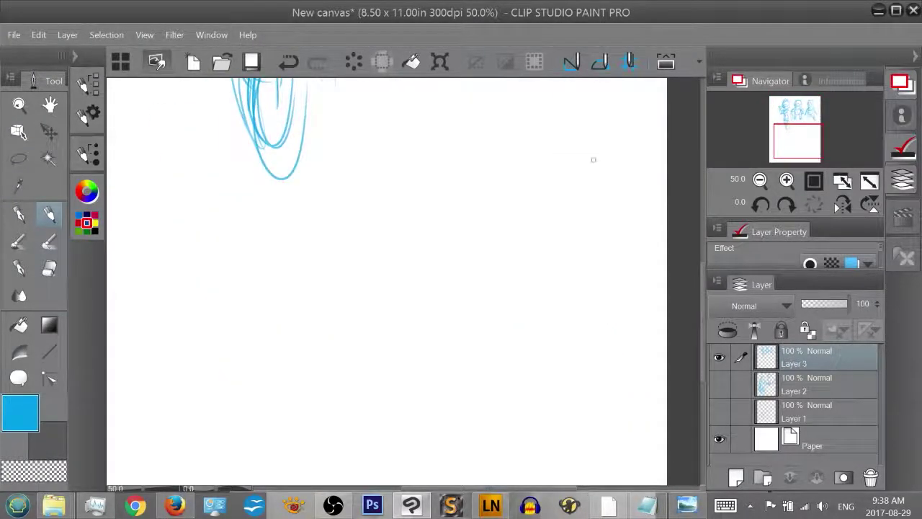
pyautogui.moveTo(573, 160)
pyautogui.mouseDown()
pyautogui.moveTo(620, 163)
pyautogui.moveTo(606, 146)
pyautogui.moveTo(618, 157)
pyautogui.moveTo(580, 195)
pyautogui.mouseUp()
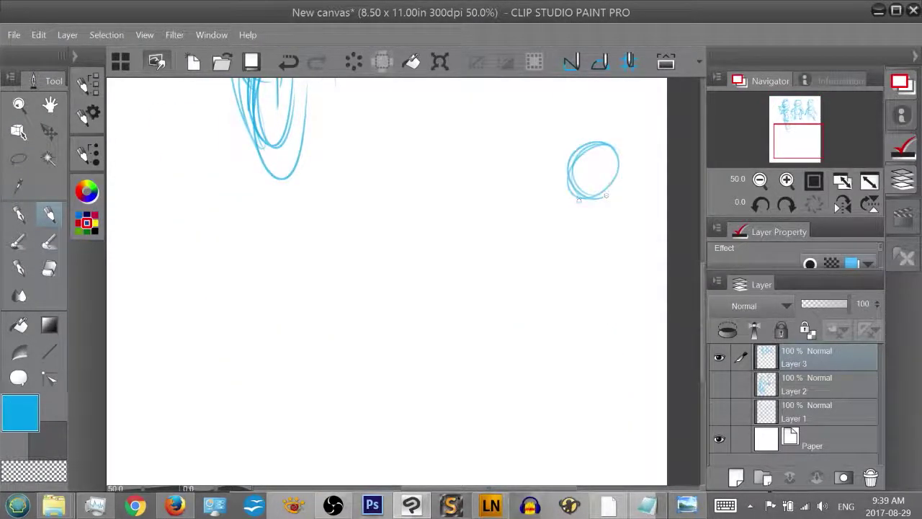
pyautogui.moveTo(558, 225); pyautogui.dragTo(571, 249)
pyautogui.moveTo(593, 208)
pyautogui.mouseDown()
pyautogui.moveTo(574, 210)
pyautogui.moveTo(581, 251)
pyautogui.mouseUp()
pyautogui.moveTo(582, 210); pyautogui.dragTo(576, 306)
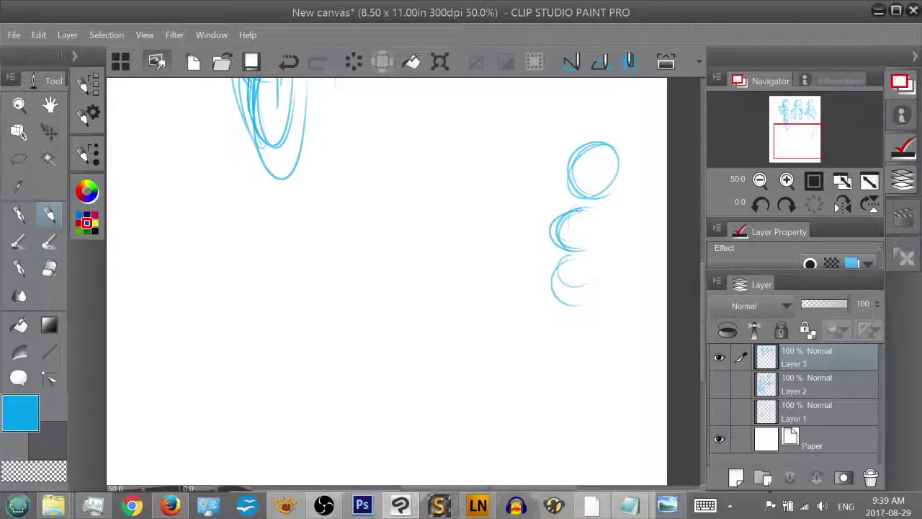
pyautogui.moveTo(603, 212)
pyautogui.mouseDown()
pyautogui.moveTo(624, 209)
pyautogui.moveTo(622, 228)
pyautogui.mouseUp()
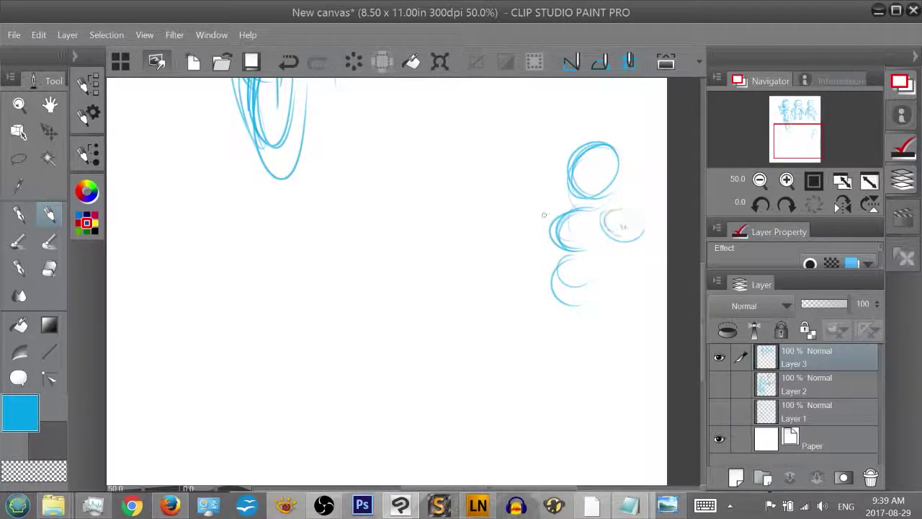
pyautogui.moveTo(545, 212); pyautogui.dragTo(526, 232)
# Lasso the fourth bear's rough sketch, move it slightly away from the page edge, and deselect it
pyautogui.press('m')
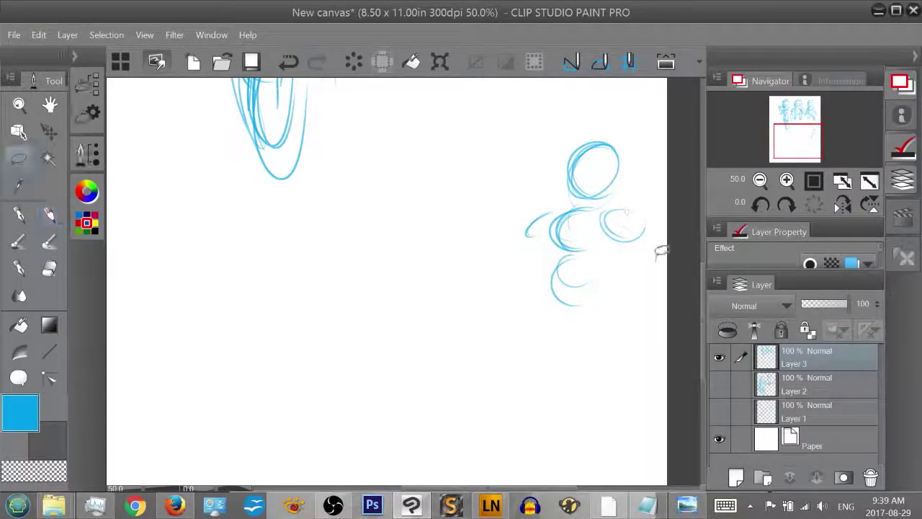
pyautogui.moveTo(658, 249)
pyautogui.mouseDown()
pyautogui.moveTo(634, 115)
pyautogui.moveTo(659, 148)
pyautogui.mouseUp()
pyautogui.press('k')
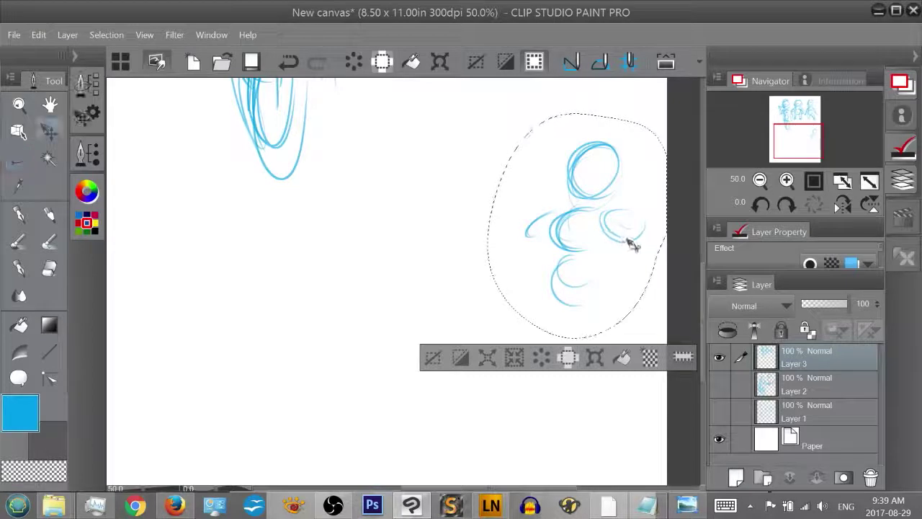
pyautogui.moveTo(629, 239)
pyautogui.mouseDown()
pyautogui.moveTo(593, 246)
pyautogui.moveTo(602, 240)
pyautogui.mouseUp()
pyautogui.press('m')
pyautogui.hotkey('ctrl', 'd')
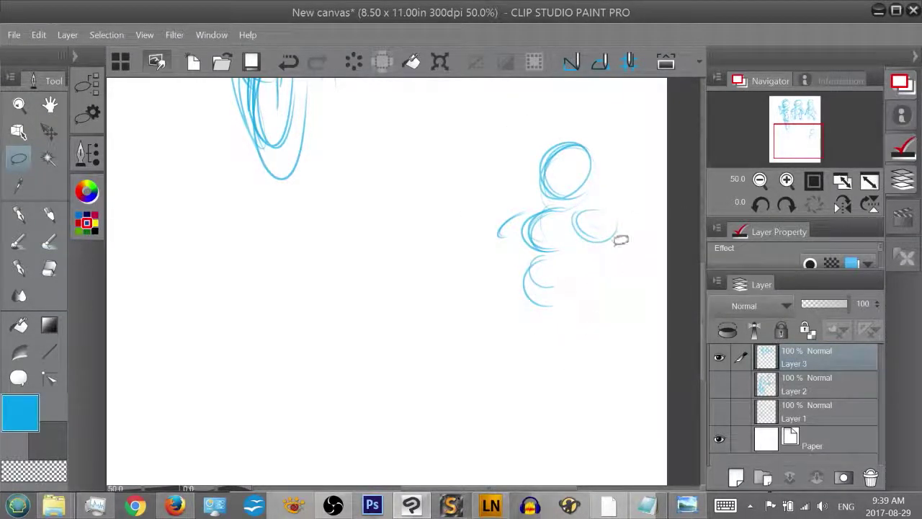
# Draw the fourth bear's bent arm with a raised forearm and outline the sides of its torso and hips
pyautogui.press('p')
pyautogui.moveTo(586, 217)
pyautogui.mouseDown()
pyautogui.moveTo(633, 256)
pyautogui.moveTo(623, 246)
pyautogui.mouseUp()
pyautogui.moveTo(646, 229); pyautogui.dragTo(628, 255)
pyautogui.moveTo(646, 209); pyautogui.dragTo(569, 268)
pyautogui.moveTo(524, 221); pyautogui.dragTo(512, 313)
pyautogui.moveTo(573, 278); pyautogui.dragTo(573, 327)
# Sketch the fourth bear's face with a small muzzle, dark nose, angry eyes and ears
pyautogui.moveTo(568, 190)
pyautogui.mouseDown()
pyautogui.moveTo(589, 199)
pyautogui.moveTo(563, 206)
pyautogui.mouseUp()
pyautogui.moveTo(566, 193); pyautogui.dragTo(588, 213)
pyautogui.moveTo(556, 173); pyautogui.dragTo(568, 185)
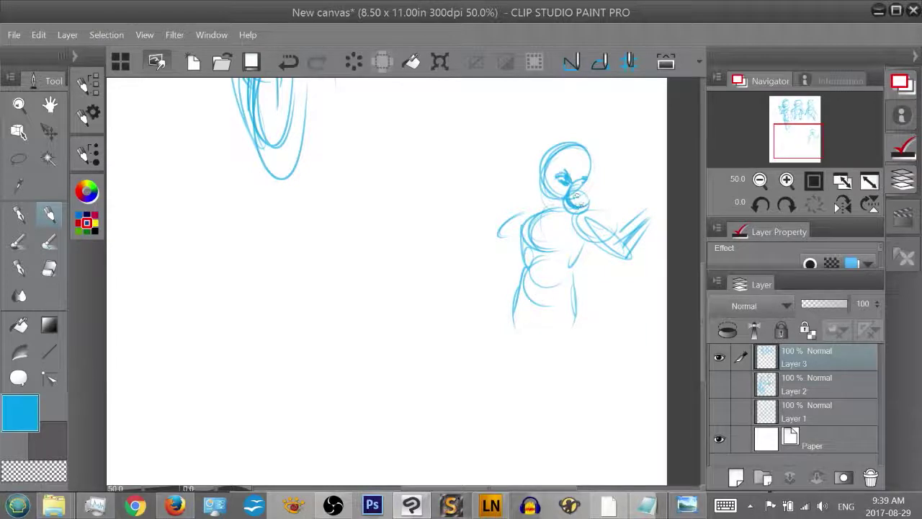
pyautogui.moveTo(578, 189)
pyautogui.mouseDown()
pyautogui.moveTo(569, 206)
pyautogui.moveTo(581, 196)
pyautogui.mouseUp()
pyautogui.moveTo(551, 152)
pyautogui.mouseDown()
pyautogui.moveTo(529, 185)
pyautogui.moveTo(570, 151)
pyautogui.mouseUp()
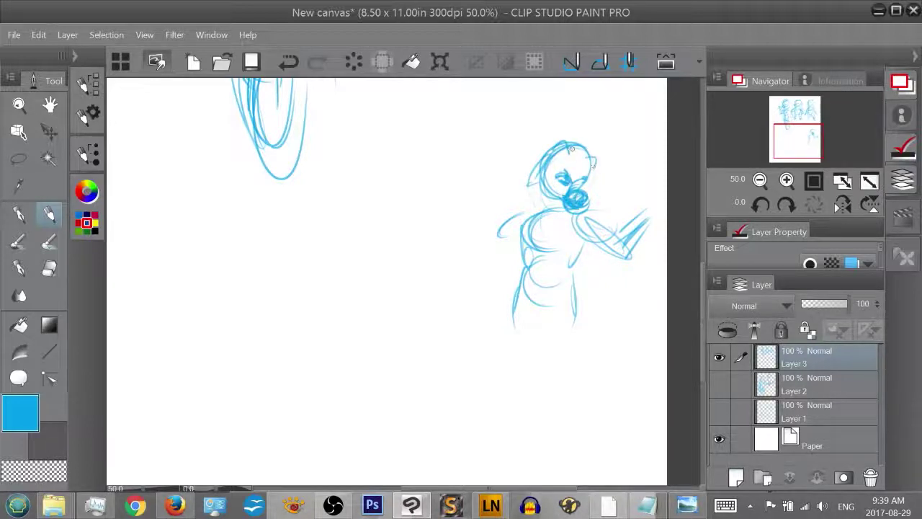
# Add fur tufts and torso contours to the fourth bear and draw its other arm stretched out to the side
pyautogui.moveTo(536, 186)
pyautogui.mouseDown()
pyautogui.moveTo(522, 205)
pyautogui.moveTo(537, 210)
pyautogui.moveTo(534, 237)
pyautogui.moveTo(558, 257)
pyautogui.mouseUp()
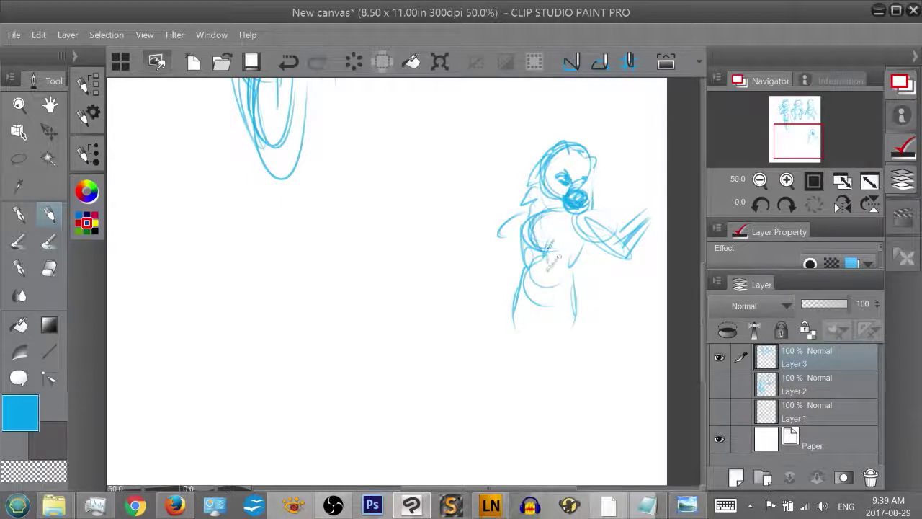
pyautogui.moveTo(516, 231); pyautogui.dragTo(519, 265)
pyautogui.moveTo(526, 212)
pyautogui.mouseDown()
pyautogui.moveTo(535, 253)
pyautogui.moveTo(545, 257)
pyautogui.moveTo(536, 274)
pyautogui.moveTo(580, 282)
pyautogui.moveTo(581, 325)
pyautogui.mouseUp()
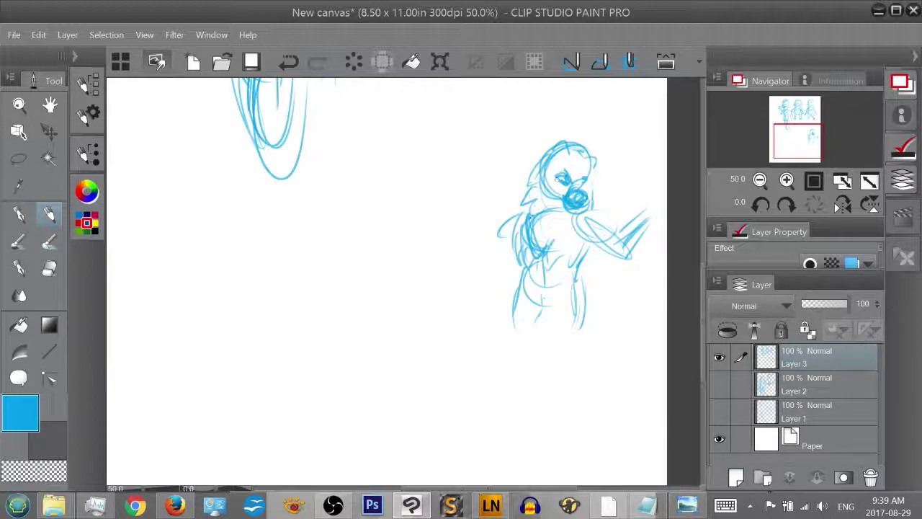
pyautogui.moveTo(509, 224)
pyautogui.mouseDown()
pyautogui.moveTo(493, 253)
pyautogui.moveTo(492, 236)
pyautogui.moveTo(461, 252)
pyautogui.mouseUp()
# Sketch the fourth bear's front thigh and the curved rear leg bent behind its hip
pyautogui.moveTo(539, 332)
pyautogui.mouseDown()
pyautogui.moveTo(520, 392)
pyautogui.moveTo(558, 384)
pyautogui.mouseUp()
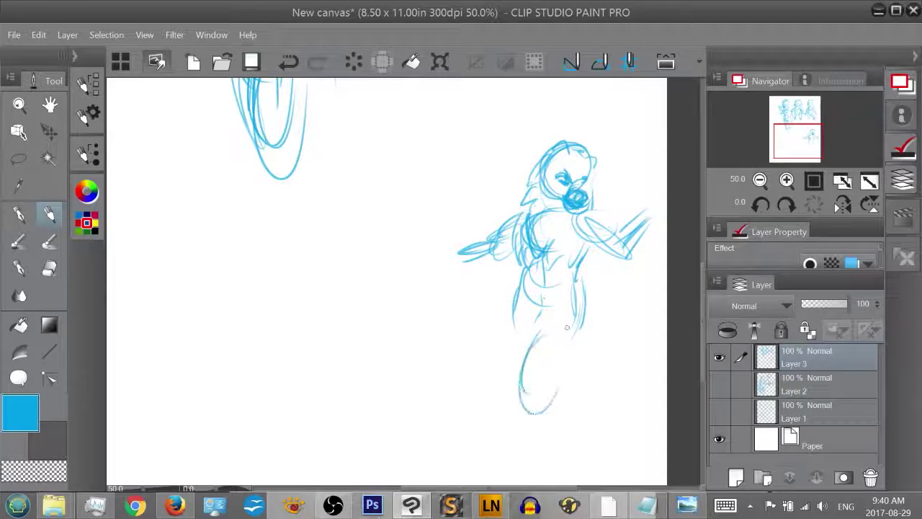
pyautogui.moveTo(563, 324); pyautogui.dragTo(533, 413)
pyautogui.moveTo(518, 375); pyautogui.dragTo(520, 323)
pyautogui.moveTo(604, 328); pyautogui.dragTo(572, 353)
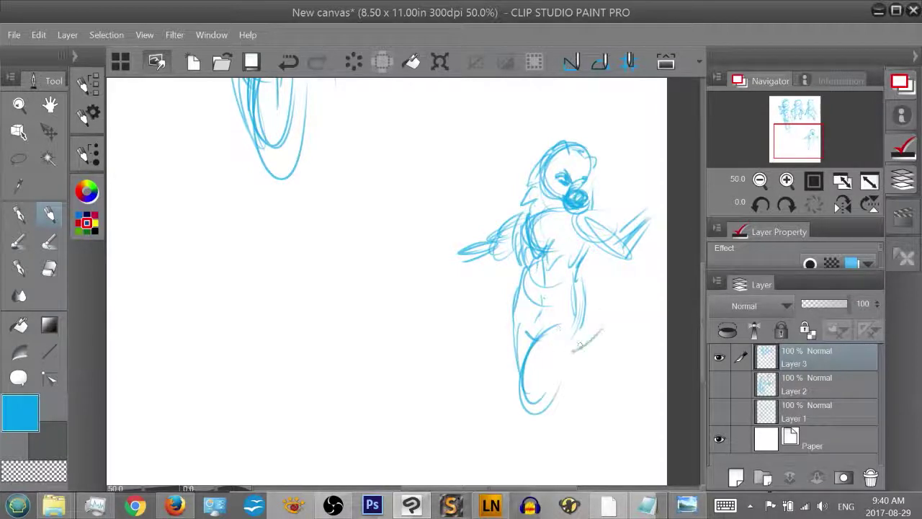
pyautogui.moveTo(582, 305); pyautogui.dragTo(573, 353)
pyautogui.moveTo(585, 284)
pyautogui.mouseDown()
pyautogui.moveTo(565, 355)
pyautogui.moveTo(587, 286)
pyautogui.mouseUp()
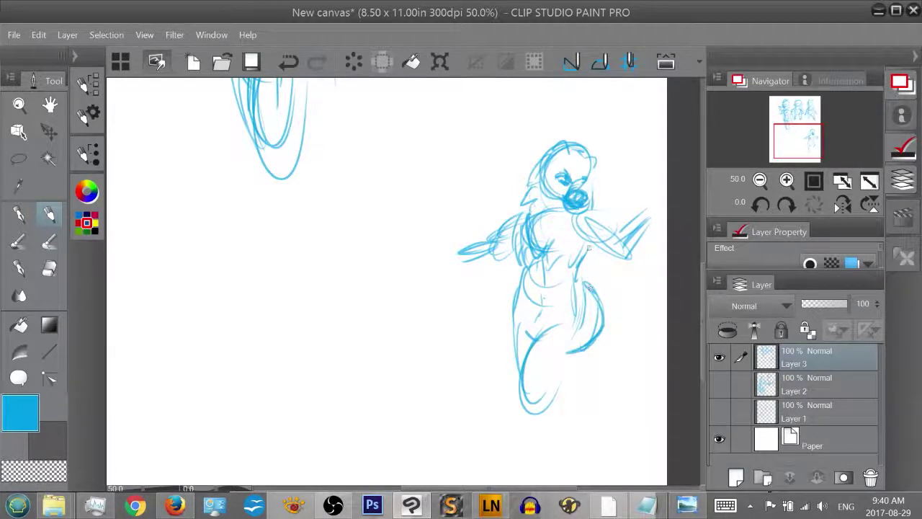
# Firm up the fourth bear's waist and front thigh and rough in the lower leg below the knee
pyautogui.moveTo(589, 243); pyautogui.dragTo(576, 271)
pyautogui.moveTo(583, 307); pyautogui.dragTo(579, 278)
pyautogui.moveTo(544, 333); pyautogui.dragTo(517, 397)
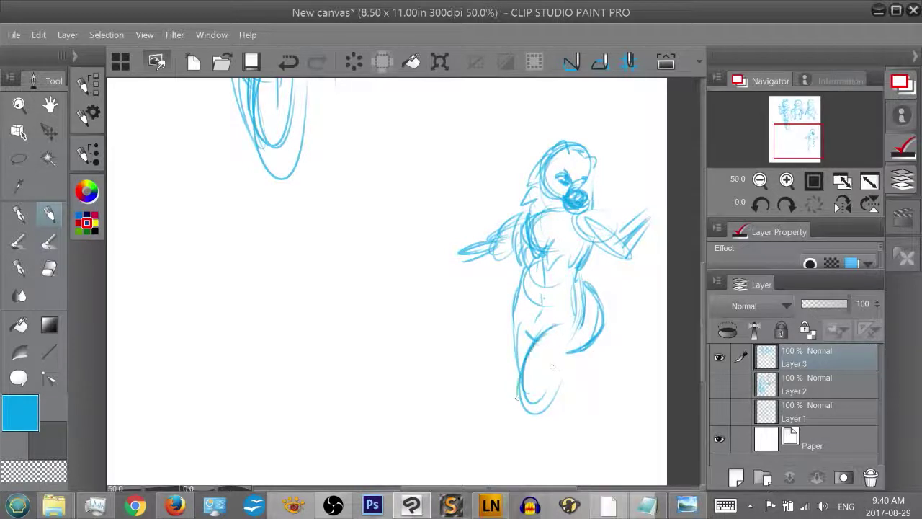
pyautogui.moveTo(558, 318); pyautogui.dragTo(520, 415)
pyautogui.moveTo(573, 360)
pyautogui.mouseDown()
pyautogui.moveTo(526, 418)
pyautogui.moveTo(552, 435)
pyautogui.mouseUp()
pyautogui.moveTo(562, 419); pyautogui.dragTo(560, 459)
pyautogui.moveTo(528, 416); pyautogui.dragTo(537, 447)
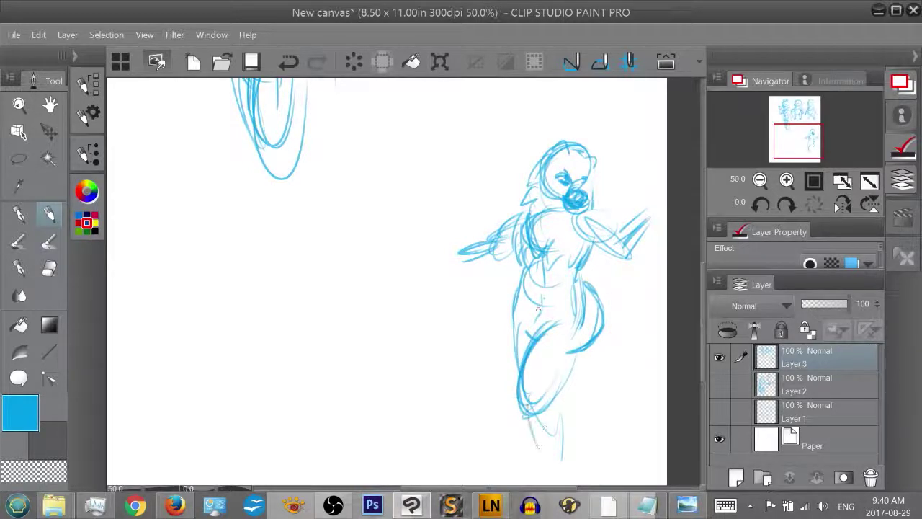
# Draw a waistband across the fourth bear's hips and a shorts hem around the front thigh
pyautogui.moveTo(573, 306); pyautogui.dragTo(512, 309)
pyautogui.moveTo(526, 364); pyautogui.dragTo(569, 374)
pyautogui.moveTo(515, 302)
pyautogui.mouseDown()
pyautogui.moveTo(513, 342)
pyautogui.moveTo(569, 319)
pyautogui.moveTo(581, 301)
pyautogui.moveTo(563, 314)
pyautogui.moveTo(504, 315)
pyautogui.mouseUp()
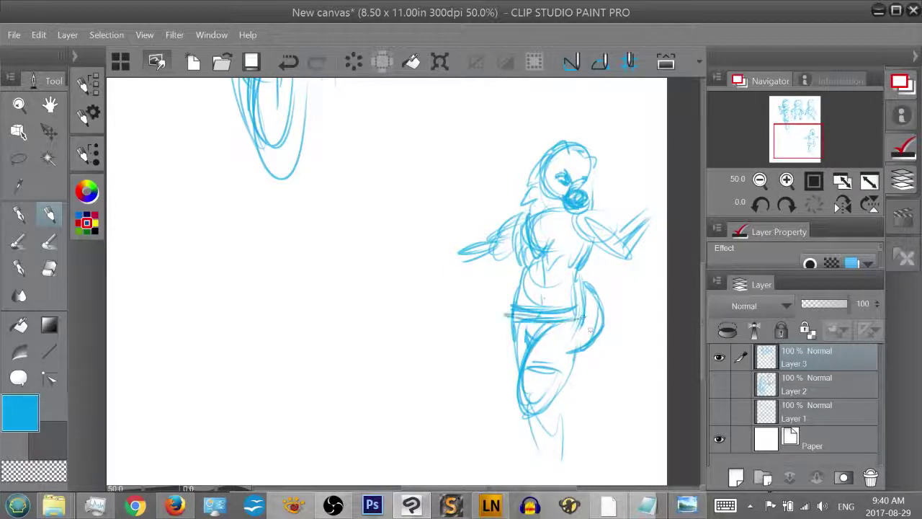
pyautogui.moveTo(541, 364); pyautogui.dragTo(569, 375)
# Define the fourth bear's knee and tapered lower leg with bolder contour lines
pyautogui.moveTo(525, 380)
pyautogui.mouseDown()
pyautogui.moveTo(565, 370)
pyautogui.moveTo(528, 447)
pyautogui.mouseUp()
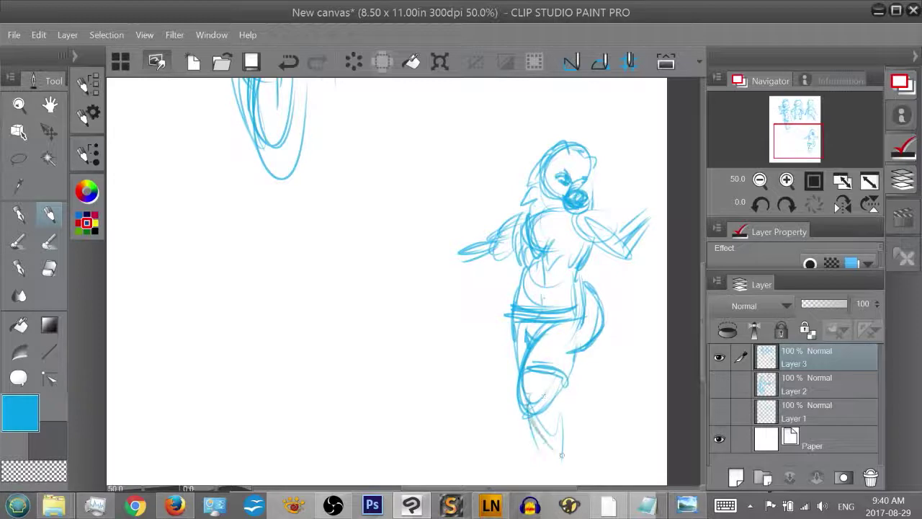
pyautogui.moveTo(564, 395); pyautogui.dragTo(560, 464)
pyautogui.moveTo(530, 416); pyautogui.dragTo(559, 469)
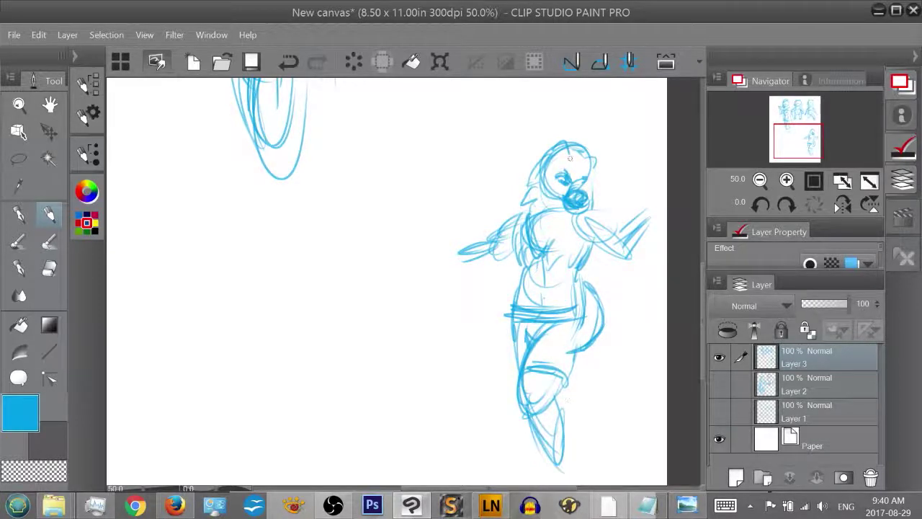
# Complete the fourth bear's forearms and draw a large round boxing glove with a wrist cuff on each hand
pyautogui.moveTo(458, 249); pyautogui.dragTo(447, 261)
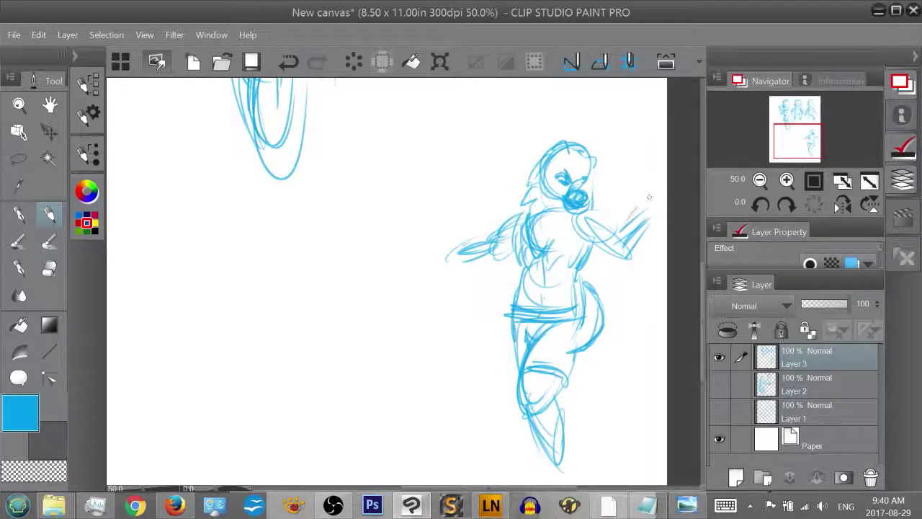
pyautogui.moveTo(620, 229)
pyautogui.mouseDown()
pyautogui.moveTo(644, 199)
pyautogui.moveTo(664, 193)
pyautogui.mouseUp()
pyautogui.moveTo(635, 165)
pyautogui.mouseDown()
pyautogui.moveTo(635, 196)
pyautogui.moveTo(664, 159)
pyautogui.moveTo(618, 188)
pyautogui.moveTo(634, 182)
pyautogui.moveTo(629, 158)
pyautogui.moveTo(667, 172)
pyautogui.moveTo(648, 214)
pyautogui.moveTo(628, 205)
pyautogui.moveTo(627, 214)
pyautogui.moveTo(664, 210)
pyautogui.mouseUp()
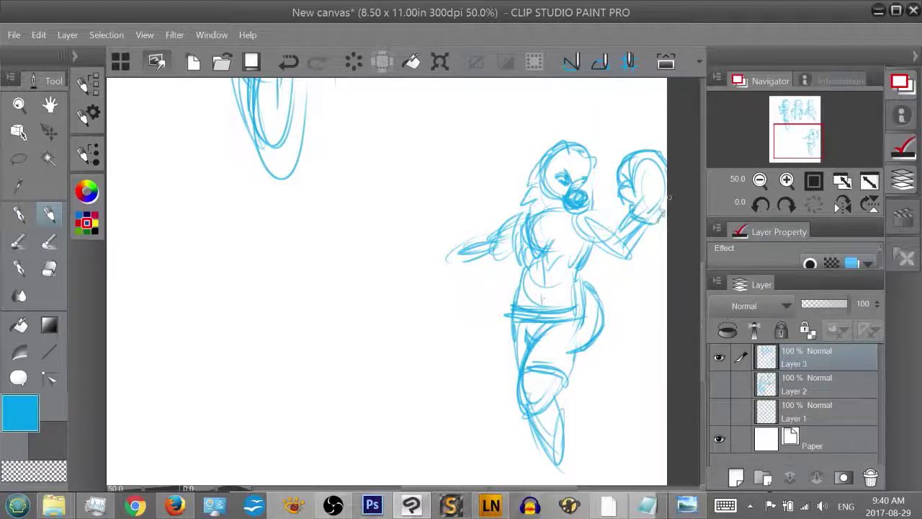
pyautogui.moveTo(489, 239)
pyautogui.mouseDown()
pyautogui.moveTo(461, 264)
pyautogui.moveTo(425, 265)
pyautogui.moveTo(406, 279)
pyautogui.mouseUp()
pyautogui.moveTo(453, 251); pyautogui.dragTo(445, 262)
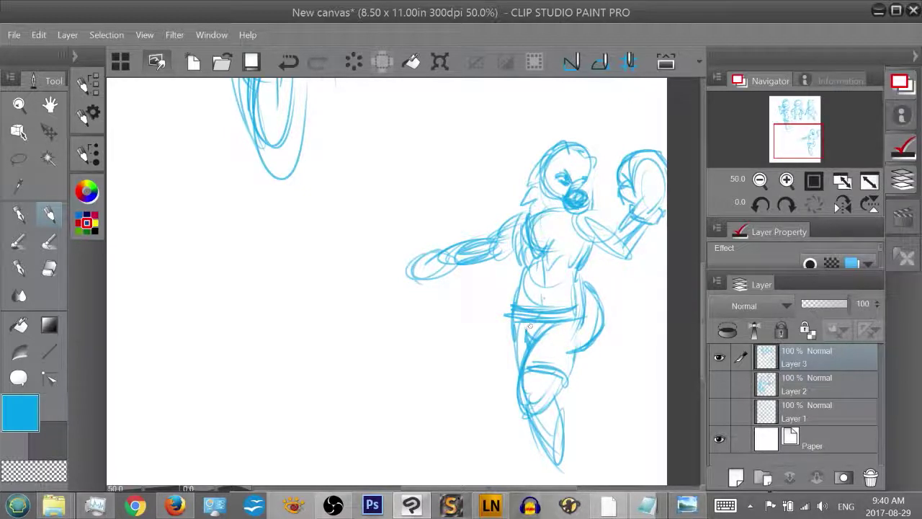
pyautogui.moveTo(428, 242)
pyautogui.mouseDown()
pyautogui.moveTo(426, 260)
pyautogui.moveTo(405, 274)
pyautogui.moveTo(437, 262)
pyautogui.moveTo(399, 278)
pyautogui.moveTo(491, 256)
pyautogui.moveTo(454, 266)
pyautogui.moveTo(473, 240)
pyautogui.moveTo(523, 245)
pyautogui.moveTo(499, 250)
pyautogui.moveTo(526, 242)
pyautogui.mouseUp()
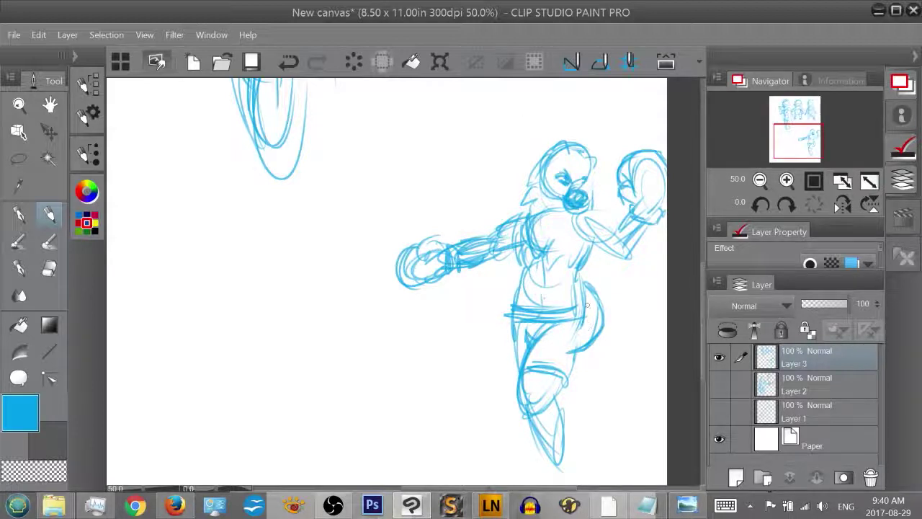
# Shade the fourth bear's bent rear leg and strengthen the knee and lower-leg contours of the front leg
pyautogui.moveTo(587, 306)
pyautogui.mouseDown()
pyautogui.moveTo(588, 355)
pyautogui.moveTo(569, 363)
pyautogui.moveTo(583, 333)
pyautogui.moveTo(572, 352)
pyautogui.mouseUp()
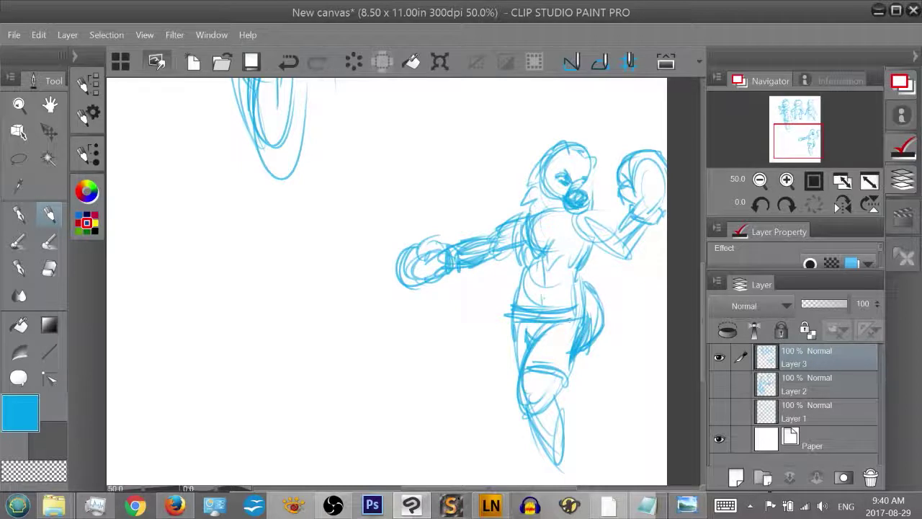
pyautogui.moveTo(582, 283)
pyautogui.mouseDown()
pyautogui.moveTo(595, 294)
pyautogui.moveTo(601, 336)
pyautogui.moveTo(579, 337)
pyautogui.moveTo(535, 433)
pyautogui.moveTo(558, 467)
pyautogui.mouseUp()
pyautogui.moveTo(554, 401); pyautogui.dragTo(559, 467)
pyautogui.moveTo(562, 421); pyautogui.dragTo(555, 466)
pyautogui.moveTo(565, 438); pyautogui.dragTo(554, 402)
pyautogui.moveTo(523, 404)
pyautogui.mouseDown()
pyautogui.moveTo(534, 425)
pyautogui.moveTo(541, 394)
pyautogui.mouseUp()
pyautogui.moveTo(806, 136); pyautogui.dragTo(803, 148)
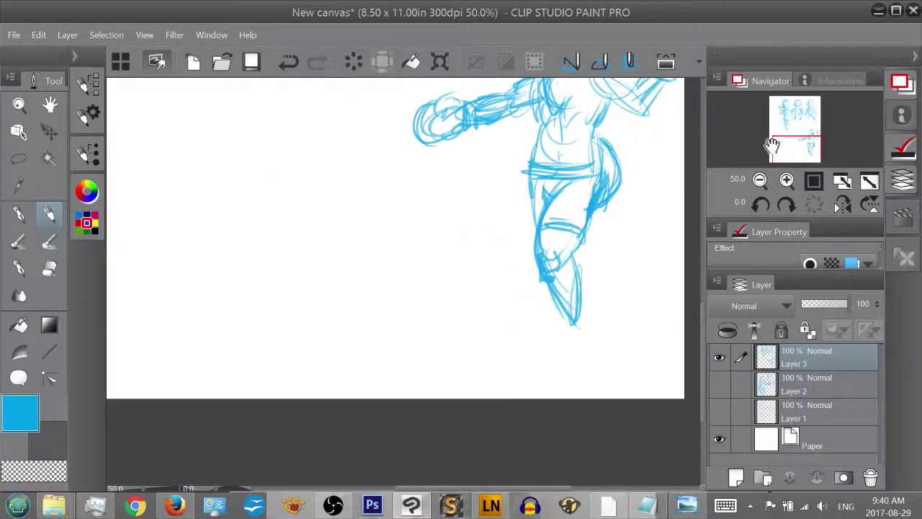
# Draw the boxing bear's front foot at the end of its lower leg
pyautogui.moveTo(565, 320)
pyautogui.mouseDown()
pyautogui.moveTo(564, 359)
pyautogui.moveTo(558, 326)
pyautogui.moveTo(576, 373)
pyautogui.moveTo(562, 374)
pyautogui.moveTo(585, 355)
pyautogui.mouseUp()
# Sketch a fifth bear's round head with two pointed ears, a muzzle, an eye and cheek fur, beside the boxing bear's extended glove
pyautogui.moveTo(806, 144)
pyautogui.mouseDown()
pyautogui.moveTo(796, 99)
pyautogui.moveTo(807, 127)
pyautogui.moveTo(784, 128)
pyautogui.moveTo(788, 144)
pyautogui.moveTo(795, 126)
pyautogui.mouseUp()
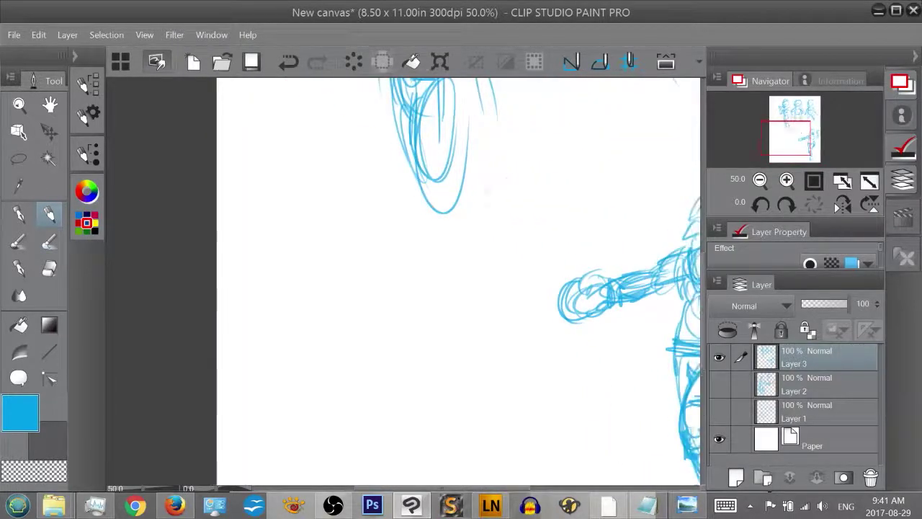
pyautogui.moveTo(520, 251); pyautogui.dragTo(464, 257)
pyautogui.moveTo(498, 208)
pyautogui.mouseDown()
pyautogui.moveTo(468, 267)
pyautogui.moveTo(522, 238)
pyautogui.moveTo(476, 255)
pyautogui.mouseUp()
pyautogui.moveTo(467, 216)
pyautogui.mouseDown()
pyautogui.moveTo(512, 198)
pyautogui.moveTo(517, 223)
pyautogui.mouseUp()
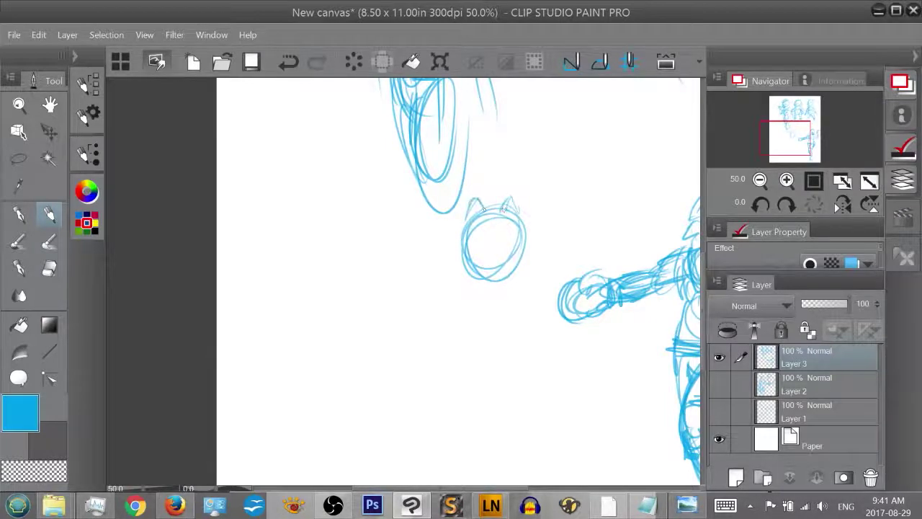
pyautogui.moveTo(478, 257)
pyautogui.mouseDown()
pyautogui.moveTo(473, 234)
pyautogui.moveTo(483, 254)
pyautogui.moveTo(502, 234)
pyautogui.moveTo(490, 235)
pyautogui.moveTo(505, 233)
pyautogui.moveTo(468, 234)
pyautogui.mouseUp()
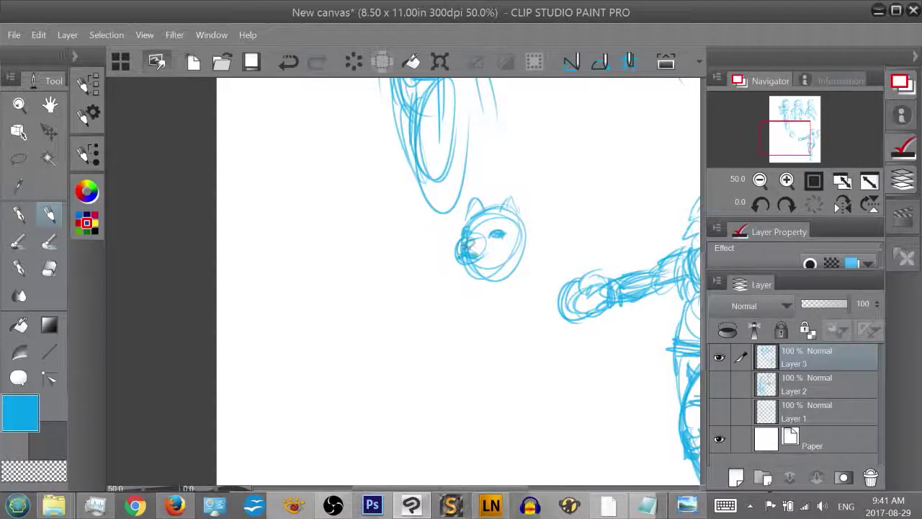
pyautogui.moveTo(528, 247); pyautogui.dragTo(519, 267)
pyautogui.moveTo(480, 210); pyautogui.dragTo(518, 211)
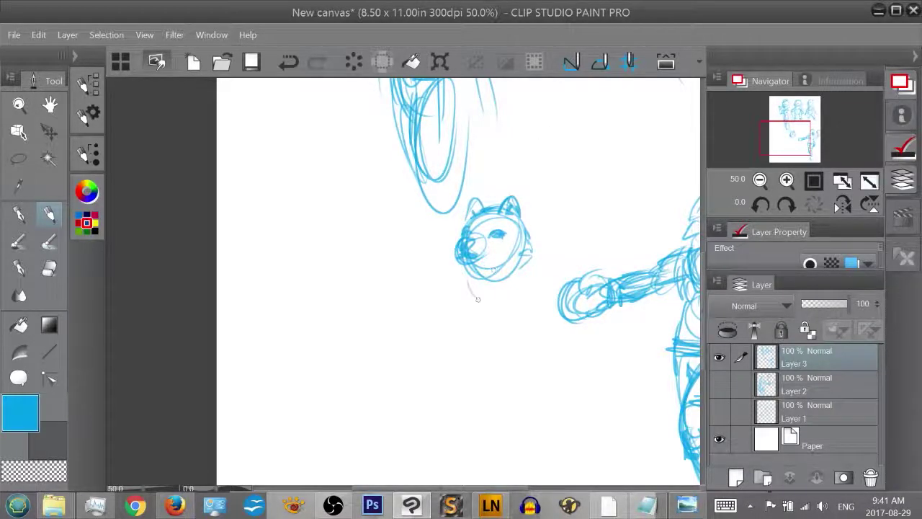
# Draw oval torso forms and a curved hip line under the fifth bear's head, and enlarge its eye with a brow
pyautogui.moveTo(477, 299); pyautogui.dragTo(493, 311)
pyautogui.moveTo(471, 281)
pyautogui.mouseDown()
pyautogui.moveTo(495, 358)
pyautogui.moveTo(511, 335)
pyautogui.mouseUp()
pyautogui.moveTo(505, 267)
pyautogui.mouseDown()
pyautogui.moveTo(477, 332)
pyautogui.moveTo(472, 314)
pyautogui.mouseUp()
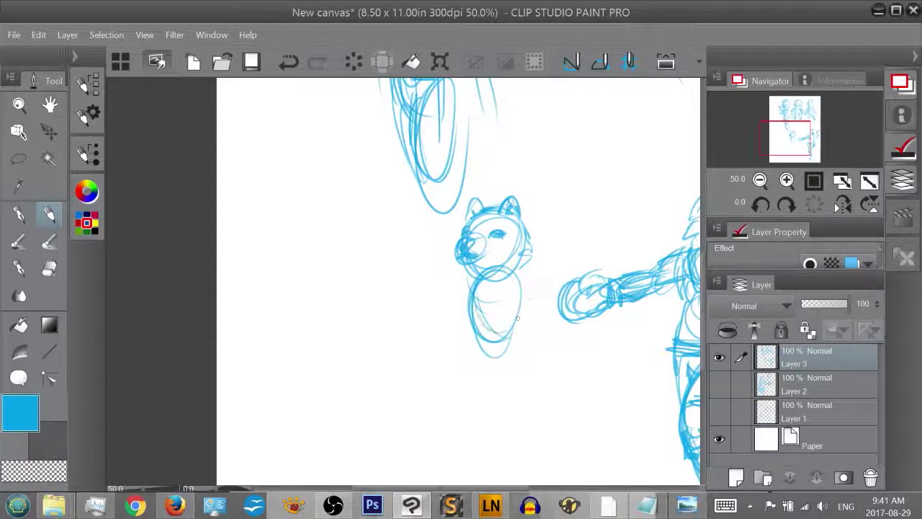
pyautogui.moveTo(509, 270)
pyautogui.mouseDown()
pyautogui.moveTo(477, 332)
pyautogui.moveTo(542, 389)
pyautogui.mouseUp()
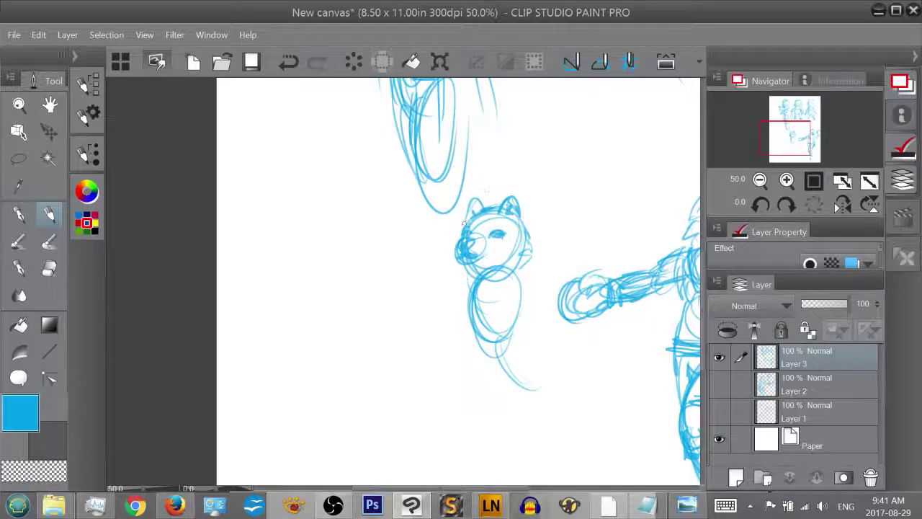
pyautogui.moveTo(466, 217)
pyautogui.mouseDown()
pyautogui.moveTo(519, 227)
pyautogui.moveTo(496, 242)
pyautogui.moveTo(504, 236)
pyautogui.mouseUp()
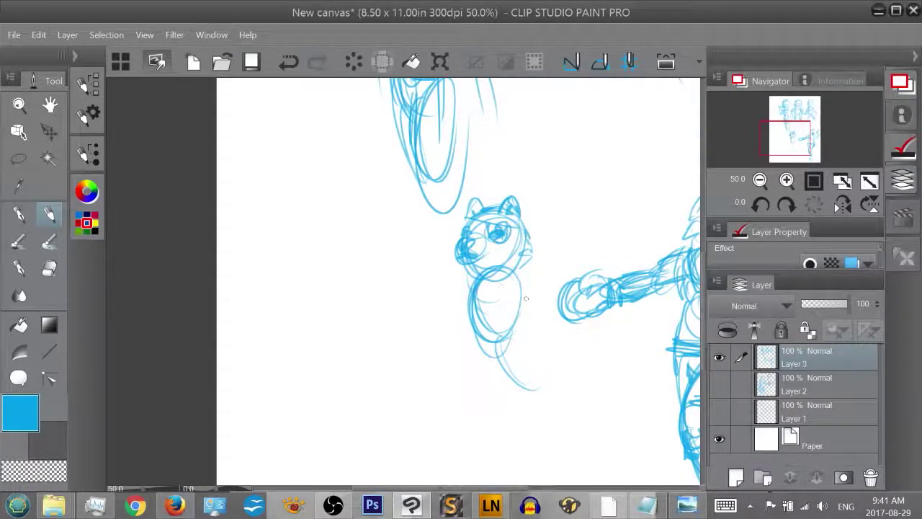
# Sketch the fifth bear's outstretched arms and an oval thigh below the torso
pyautogui.moveTo(476, 290); pyautogui.dragTo(507, 284)
pyautogui.moveTo(521, 272); pyautogui.dragTo(546, 270)
pyautogui.moveTo(475, 274)
pyautogui.mouseDown()
pyautogui.moveTo(448, 291)
pyautogui.moveTo(459, 301)
pyautogui.moveTo(443, 317)
pyautogui.moveTo(416, 326)
pyautogui.moveTo(476, 305)
pyautogui.moveTo(394, 347)
pyautogui.mouseUp()
pyautogui.moveTo(416, 313)
pyautogui.mouseDown()
pyautogui.moveTo(403, 331)
pyautogui.moveTo(569, 273)
pyautogui.moveTo(529, 292)
pyautogui.moveTo(523, 339)
pyautogui.moveTo(504, 367)
pyautogui.moveTo(540, 414)
pyautogui.moveTo(532, 294)
pyautogui.mouseUp()
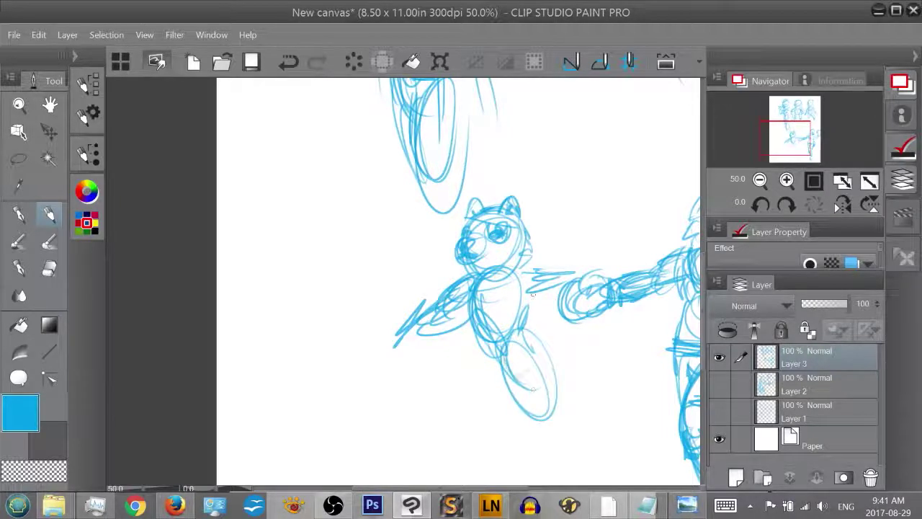
# Erase the fifth bear's eye and redraw it smaller
pyautogui.press('e')
pyautogui.moveTo(493, 223)
pyautogui.mouseDown()
pyautogui.moveTo(495, 240)
pyautogui.moveTo(486, 244)
pyautogui.moveTo(506, 237)
pyautogui.mouseUp()
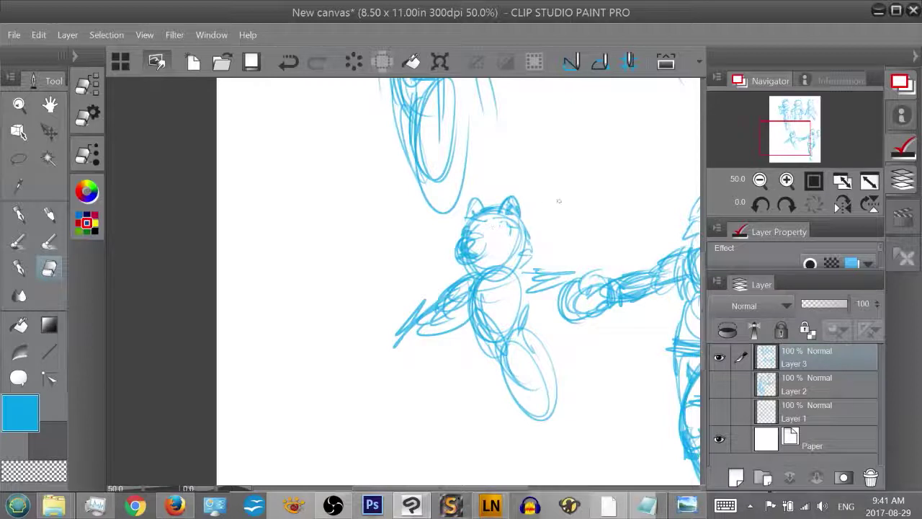
pyautogui.press('p')
pyautogui.press('p')
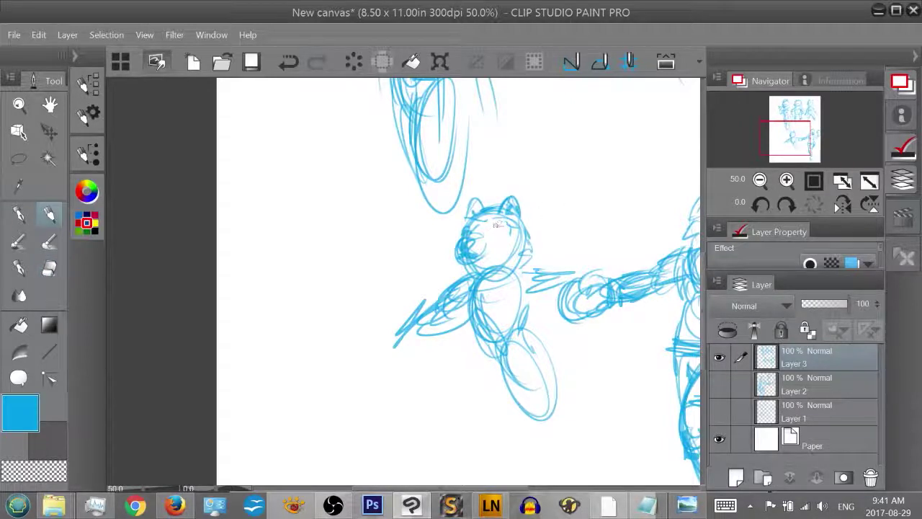
pyautogui.moveTo(487, 228); pyautogui.dragTo(494, 228)
# Define the fifth bear's hip and extend its thigh contour downward with bolder strokes
pyautogui.moveTo(505, 329); pyautogui.dragTo(519, 355)
pyautogui.moveTo(481, 288); pyautogui.dragTo(550, 432)
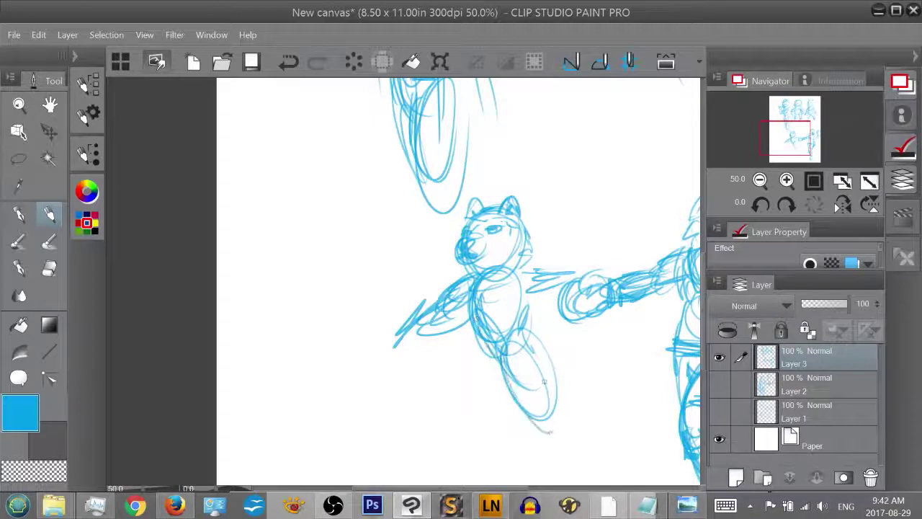
pyautogui.moveTo(504, 346); pyautogui.dragTo(555, 370)
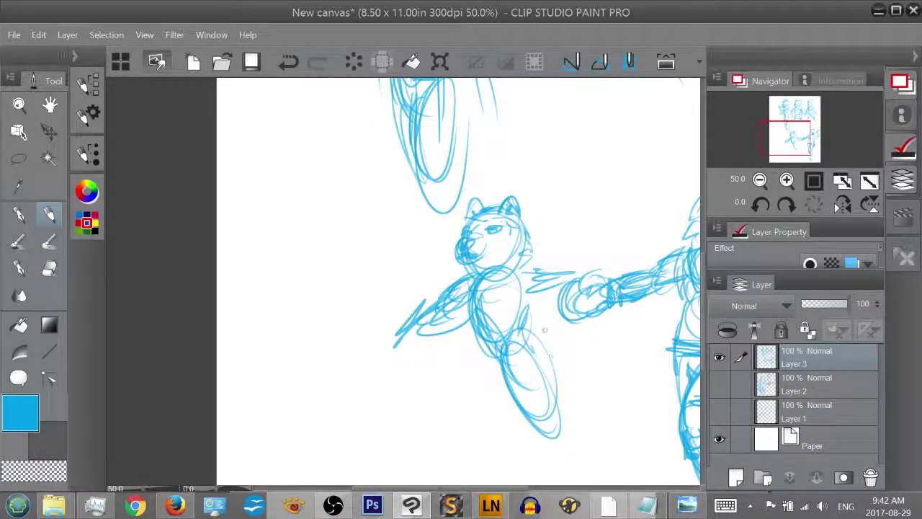
# Lasso and delete the whole fifth bear sketch, including the leftover thigh strokes, and clear the selection
pyautogui.press('m')
pyautogui.moveTo(569, 335)
pyautogui.mouseDown()
pyautogui.moveTo(435, 411)
pyautogui.moveTo(443, 205)
pyautogui.moveTo(552, 322)
pyautogui.moveTo(572, 265)
pyautogui.mouseUp()
pyautogui.press('Delete')
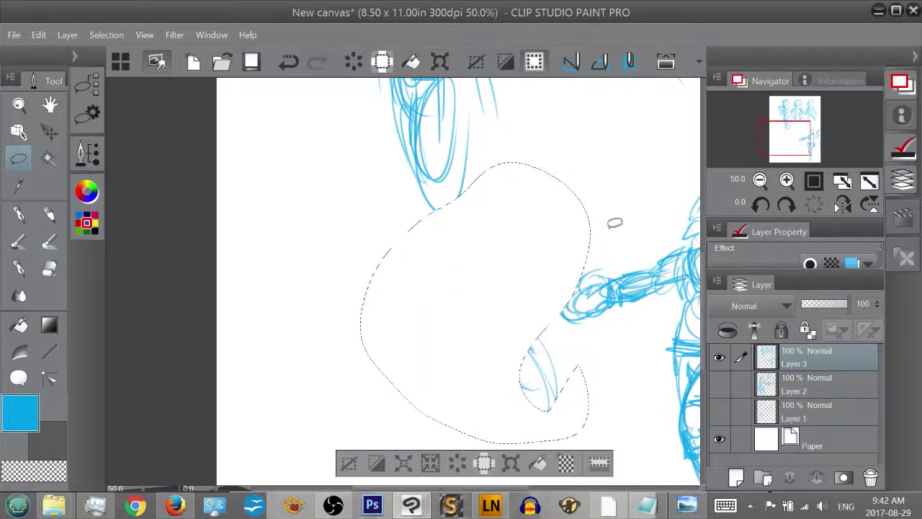
pyautogui.click(611, 225)
pyautogui.moveTo(522, 303); pyautogui.dragTo(520, 308)
pyautogui.press('Delete')
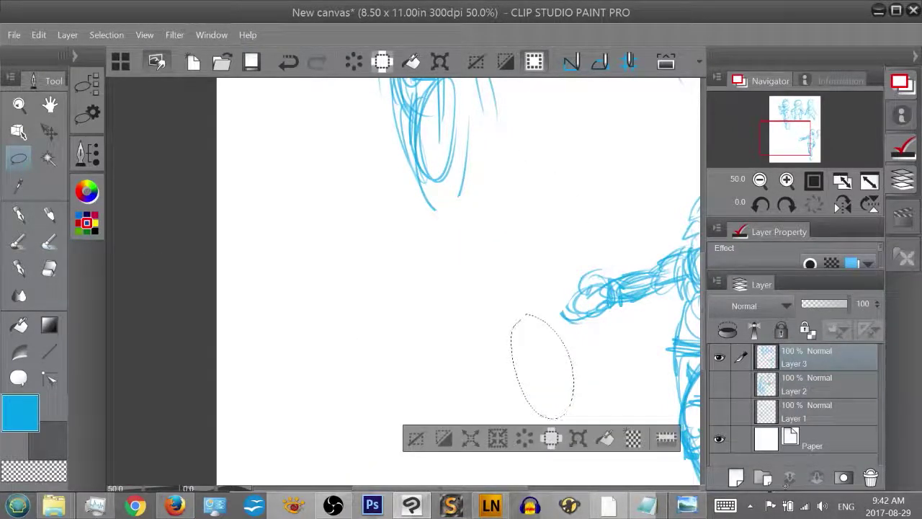
pyautogui.hotkey('ctrl', 'd')
# Sketch a new fifth bear's round head under a wide conical hat, with slanted eyes, a muzzle and cheek fur
pyautogui.press('p')
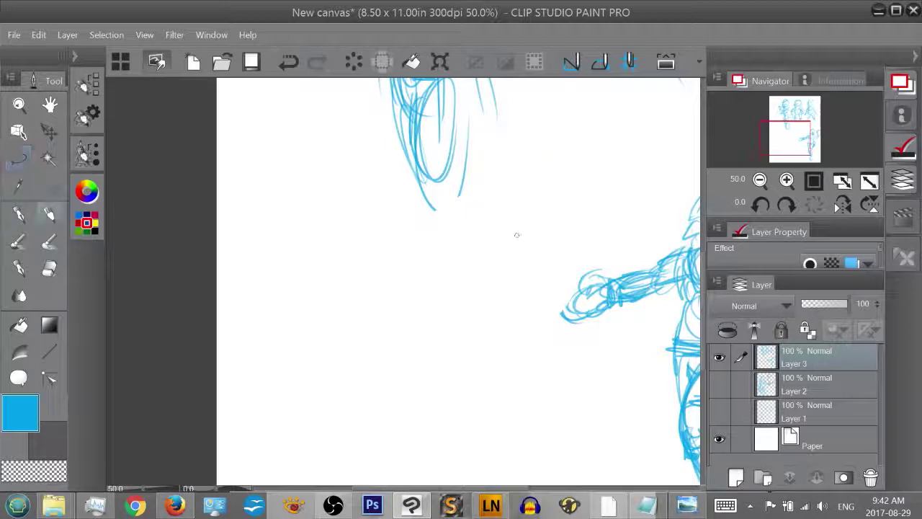
pyautogui.moveTo(489, 256)
pyautogui.mouseDown()
pyautogui.moveTo(461, 280)
pyautogui.moveTo(497, 241)
pyautogui.moveTo(505, 266)
pyautogui.moveTo(470, 240)
pyautogui.moveTo(454, 258)
pyautogui.moveTo(559, 239)
pyautogui.moveTo(477, 254)
pyautogui.moveTo(487, 200)
pyautogui.moveTo(545, 227)
pyautogui.moveTo(561, 247)
pyautogui.mouseUp()
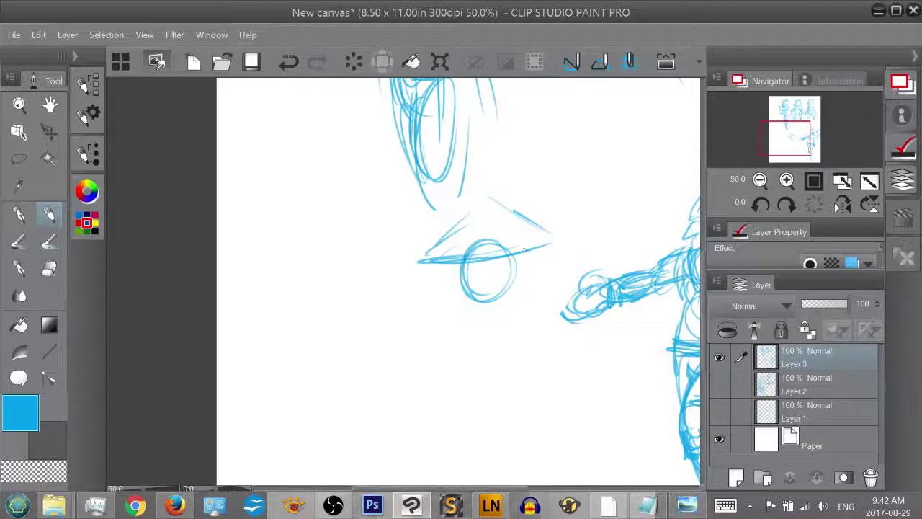
pyautogui.moveTo(478, 243); pyautogui.dragTo(495, 304)
pyautogui.moveTo(468, 275)
pyautogui.mouseDown()
pyautogui.moveTo(482, 278)
pyautogui.moveTo(445, 290)
pyautogui.moveTo(454, 303)
pyautogui.mouseUp()
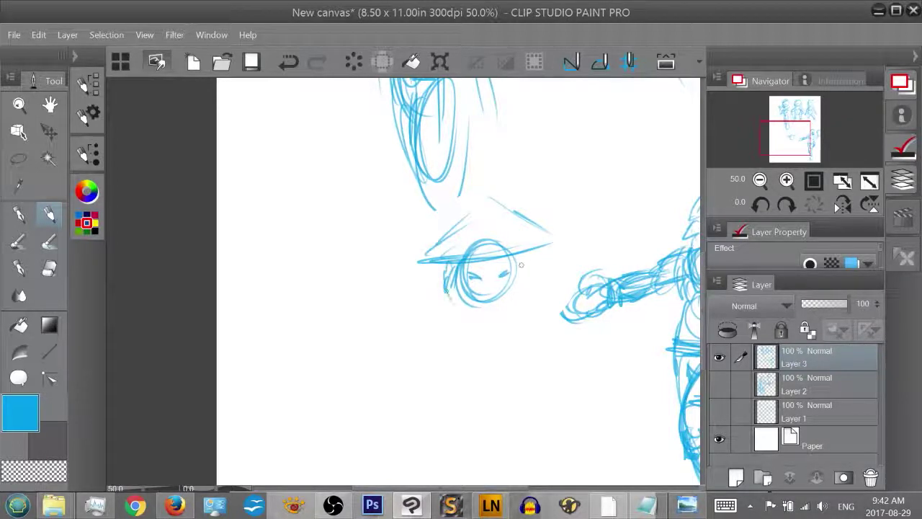
pyautogui.moveTo(501, 285); pyautogui.dragTo(505, 293)
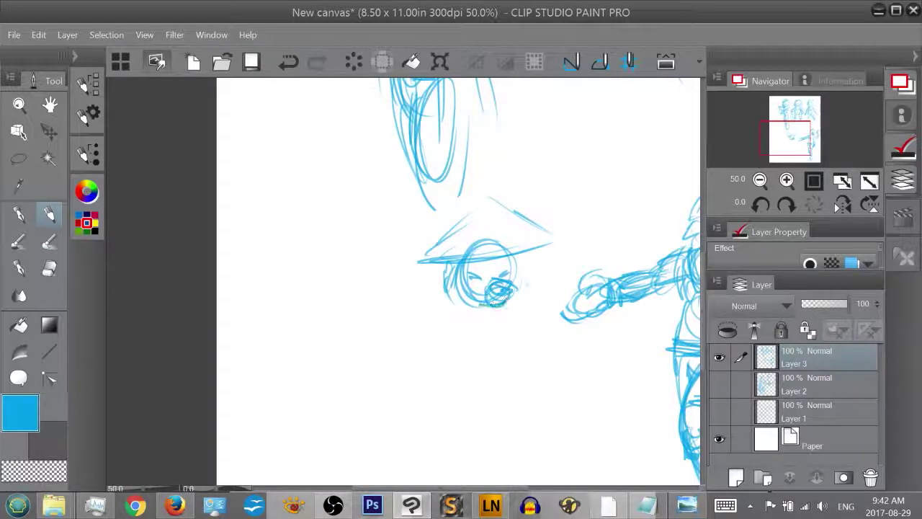
# Draw a jagged fur outline below the hatted bear's chin and rough in oval upper arms at both shoulders
pyautogui.moveTo(468, 311)
pyautogui.mouseDown()
pyautogui.moveTo(504, 307)
pyautogui.moveTo(453, 288)
pyautogui.moveTo(459, 305)
pyautogui.moveTo(458, 263)
pyautogui.moveTo(446, 289)
pyautogui.moveTo(512, 264)
pyautogui.moveTo(520, 270)
pyautogui.moveTo(465, 351)
pyautogui.mouseUp()
pyautogui.moveTo(497, 328); pyautogui.dragTo(471, 368)
pyautogui.moveTo(475, 347); pyautogui.dragTo(462, 369)
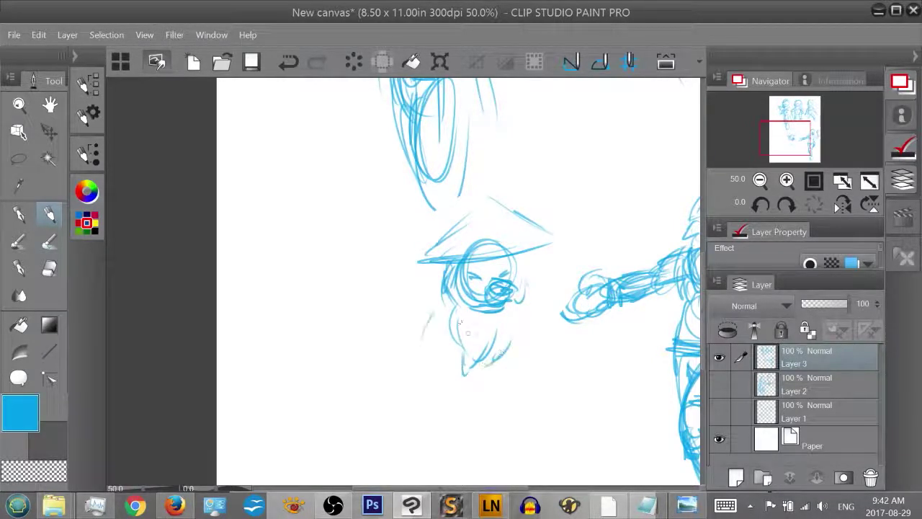
pyautogui.moveTo(454, 314); pyautogui.dragTo(416, 353)
pyautogui.moveTo(530, 324); pyautogui.dragTo(563, 356)
pyautogui.moveTo(547, 363); pyautogui.dragTo(515, 345)
# Sketch the hatted bear's rounded chest, belly and hips below the shoulders
pyautogui.moveTo(448, 306)
pyautogui.mouseDown()
pyautogui.moveTo(410, 352)
pyautogui.moveTo(451, 334)
pyautogui.moveTo(442, 422)
pyautogui.mouseUp()
pyautogui.moveTo(490, 323)
pyautogui.mouseDown()
pyautogui.moveTo(470, 425)
pyautogui.moveTo(439, 383)
pyautogui.mouseUp()
pyautogui.moveTo(500, 406); pyautogui.dragTo(496, 448)
pyautogui.moveTo(446, 400); pyautogui.dragTo(482, 444)
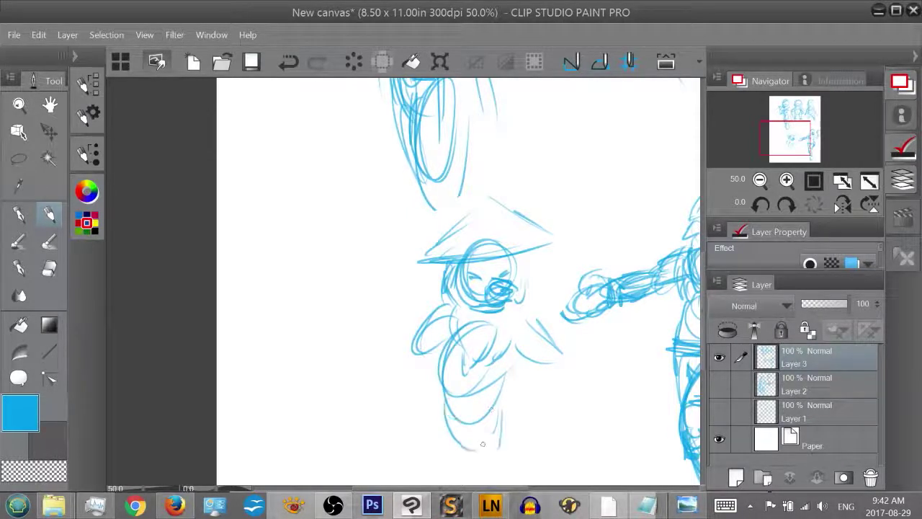
# Complete the hatted bear's front upper arm and draw its tapered forearm reaching toward the boxing bear
pyautogui.moveTo(791, 136); pyautogui.dragTo(794, 137)
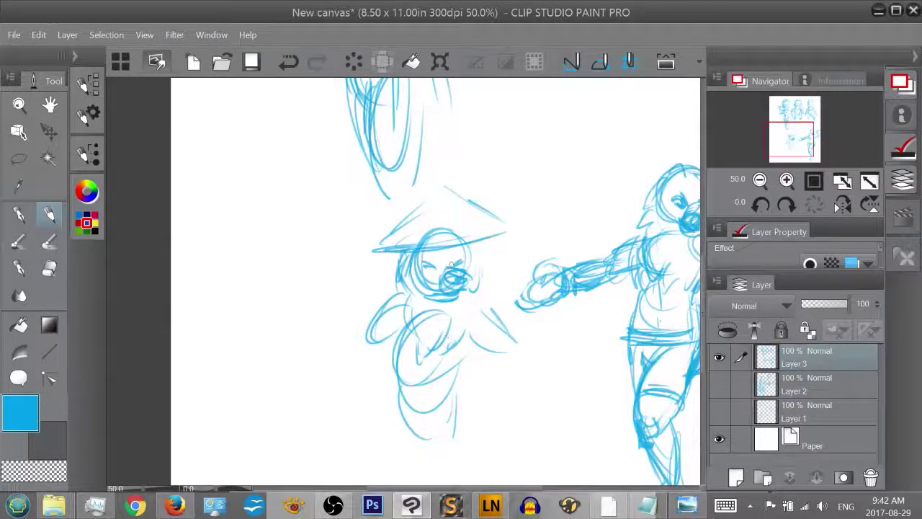
pyautogui.moveTo(413, 290); pyautogui.dragTo(403, 256)
pyautogui.moveTo(475, 314); pyautogui.dragTo(507, 366)
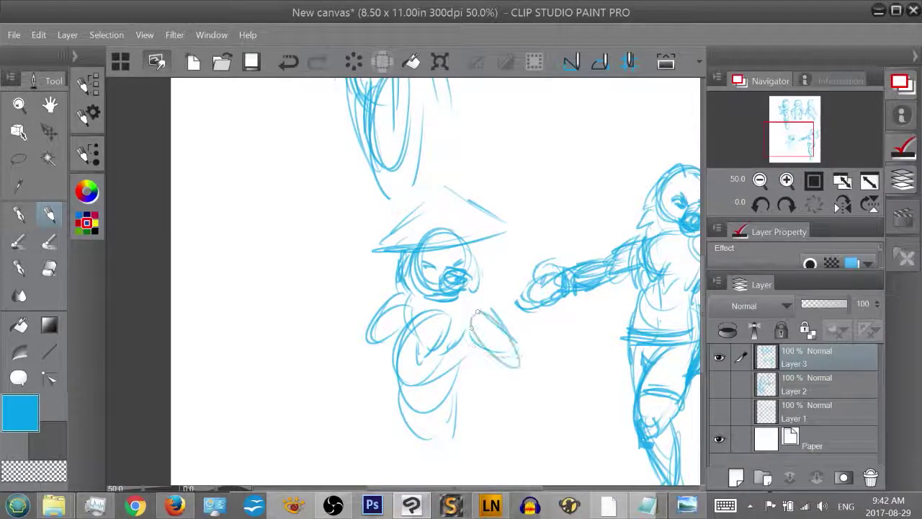
pyautogui.moveTo(499, 324); pyautogui.dragTo(540, 331)
pyautogui.moveTo(509, 357)
pyautogui.mouseDown()
pyautogui.moveTo(533, 340)
pyautogui.moveTo(506, 335)
pyautogui.moveTo(554, 310)
pyautogui.mouseUp()
pyautogui.moveTo(525, 360)
pyautogui.mouseDown()
pyautogui.moveTo(590, 296)
pyautogui.moveTo(541, 335)
pyautogui.mouseUp()
# Build up the hatted bear's rear shoulder and draw its forearm stretched out behind the body
pyautogui.moveTo(379, 295)
pyautogui.mouseDown()
pyautogui.moveTo(360, 344)
pyautogui.moveTo(321, 373)
pyautogui.moveTo(400, 330)
pyautogui.moveTo(360, 344)
pyautogui.moveTo(397, 346)
pyautogui.moveTo(379, 353)
pyautogui.mouseUp()
pyautogui.moveTo(423, 290)
pyautogui.mouseDown()
pyautogui.moveTo(369, 317)
pyautogui.moveTo(374, 354)
pyautogui.moveTo(324, 373)
pyautogui.mouseUp()
pyautogui.moveTo(366, 339)
pyautogui.mouseDown()
pyautogui.moveTo(315, 355)
pyautogui.moveTo(345, 344)
pyautogui.moveTo(307, 371)
pyautogui.mouseUp()
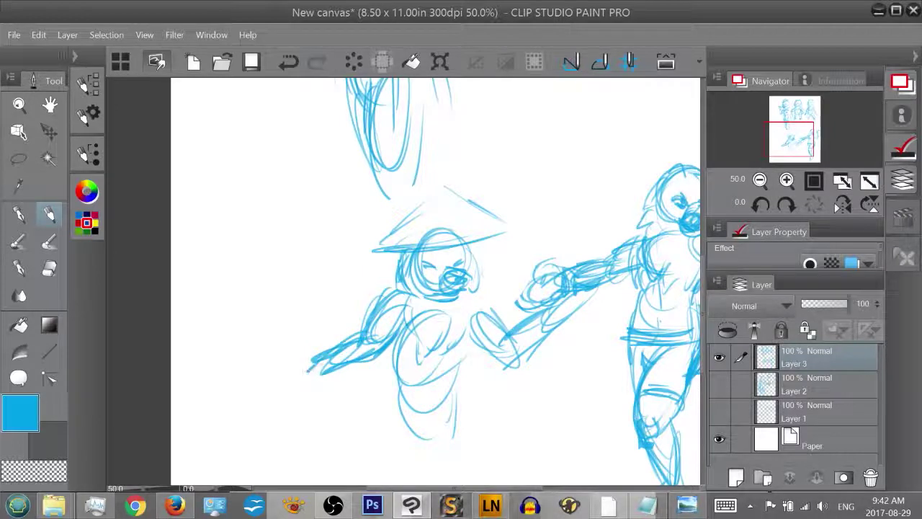
# Strengthen the hatted bear's waist and hip contours and add a curved tail behind the hips
pyautogui.moveTo(400, 314); pyautogui.dragTo(395, 389)
pyautogui.moveTo(475, 330)
pyautogui.mouseDown()
pyautogui.moveTo(441, 392)
pyautogui.moveTo(458, 415)
pyautogui.mouseUp()
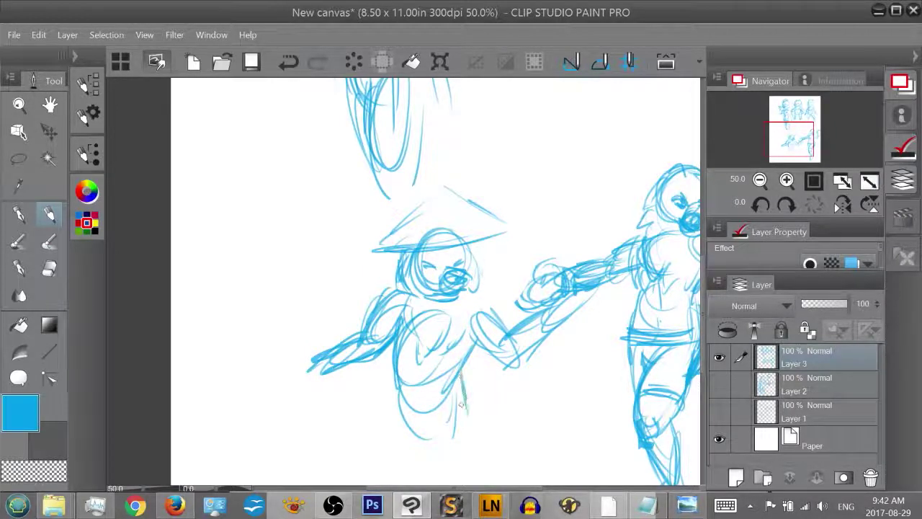
pyautogui.moveTo(461, 359); pyautogui.dragTo(464, 386)
pyautogui.moveTo(402, 374)
pyautogui.mouseDown()
pyautogui.moveTo(393, 436)
pyautogui.moveTo(447, 430)
pyautogui.mouseUp()
pyautogui.moveTo(475, 388)
pyautogui.mouseDown()
pyautogui.moveTo(477, 448)
pyautogui.moveTo(487, 432)
pyautogui.moveTo(478, 438)
pyautogui.mouseUp()
pyautogui.moveTo(463, 377); pyautogui.dragTo(473, 380)
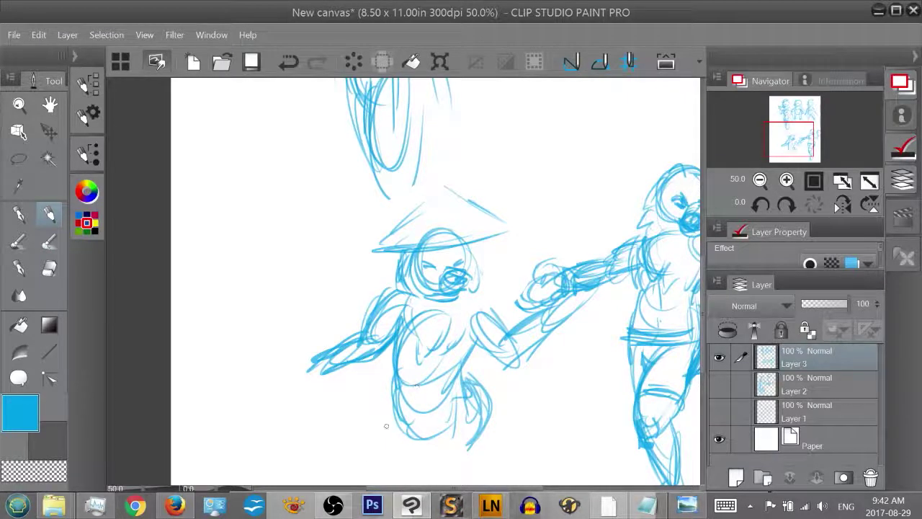
# Rough in two narrow oval thighs spreading from the hatted bear's hips
pyautogui.moveTo(415, 407); pyautogui.dragTo(361, 475)
pyautogui.moveTo(389, 432); pyautogui.dragTo(370, 461)
pyautogui.moveTo(430, 416)
pyautogui.mouseDown()
pyautogui.moveTo(461, 476)
pyautogui.moveTo(446, 481)
pyautogui.moveTo(441, 424)
pyautogui.mouseUp()
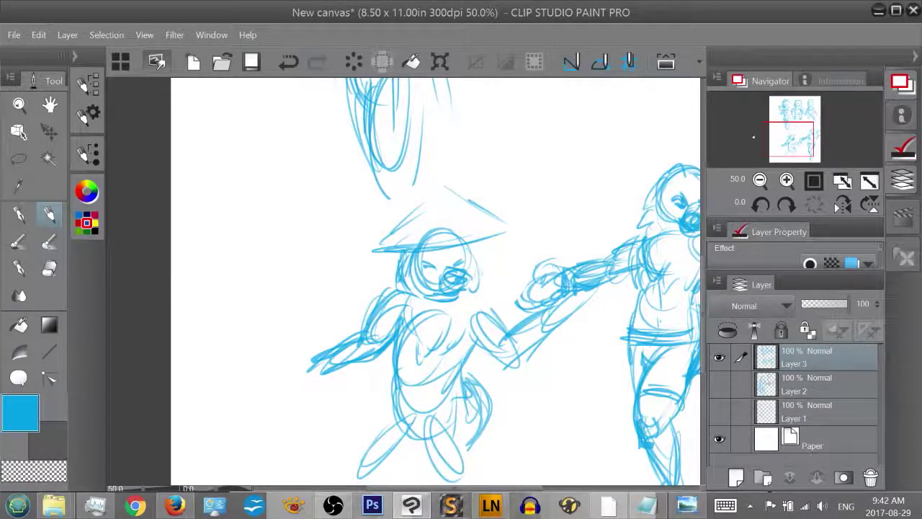
# Lasso the hatted bear and move it farther away from the boxing bear, clearing the selection
pyautogui.press('m')
pyautogui.moveTo(605, 310)
pyautogui.mouseDown()
pyautogui.moveTo(597, 336)
pyautogui.moveTo(469, 481)
pyautogui.moveTo(318, 418)
pyautogui.moveTo(360, 206)
pyautogui.moveTo(526, 140)
pyautogui.moveTo(513, 248)
pyautogui.moveTo(594, 244)
pyautogui.moveTo(605, 288)
pyautogui.mouseUp()
pyautogui.press('o')
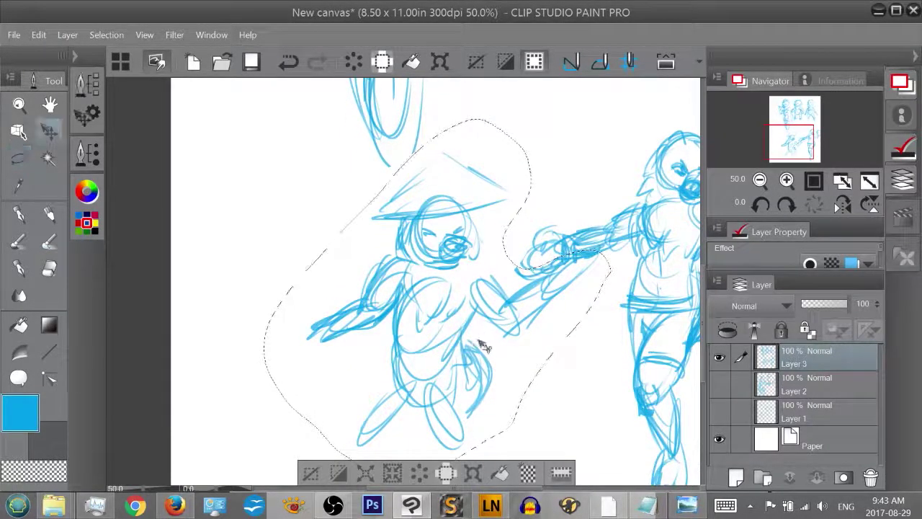
pyautogui.moveTo(422, 365)
pyautogui.mouseDown()
pyautogui.moveTo(367, 345)
pyautogui.moveTo(333, 354)
pyautogui.mouseUp()
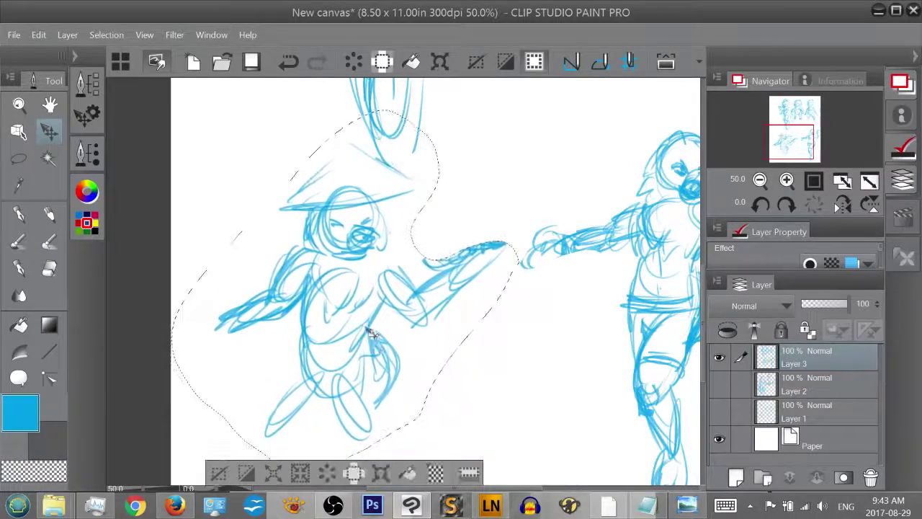
pyautogui.press('m')
pyautogui.click(505, 319)
# Redraw the hatted bear's thighs larger and extend both lower legs into a wide stance
pyautogui.moveTo(802, 128); pyautogui.dragTo(792, 136)
pyautogui.press('p')
pyautogui.press('p')
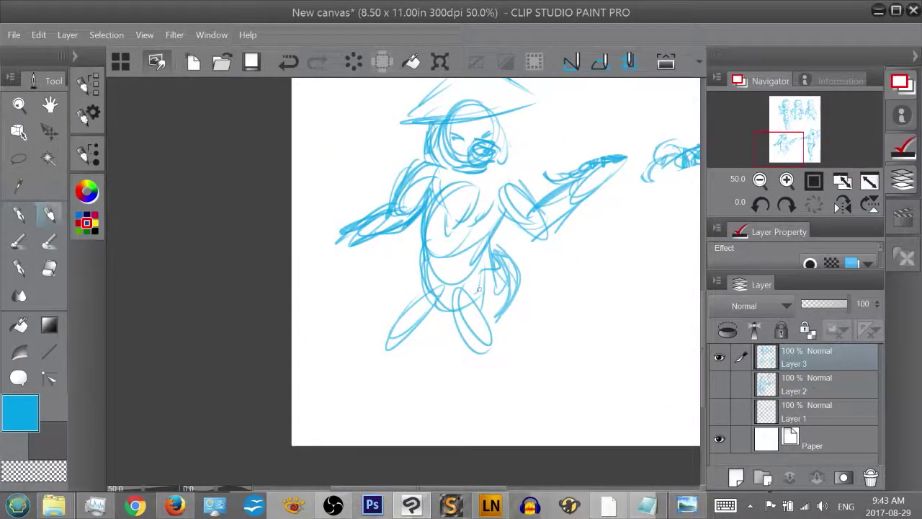
pyautogui.moveTo(432, 272); pyautogui.dragTo(389, 331)
pyautogui.moveTo(469, 295)
pyautogui.mouseDown()
pyautogui.moveTo(513, 372)
pyautogui.moveTo(515, 356)
pyautogui.moveTo(474, 351)
pyautogui.mouseUp()
pyautogui.moveTo(514, 347)
pyautogui.mouseDown()
pyautogui.moveTo(568, 382)
pyautogui.moveTo(504, 385)
pyautogui.moveTo(574, 413)
pyautogui.mouseUp()
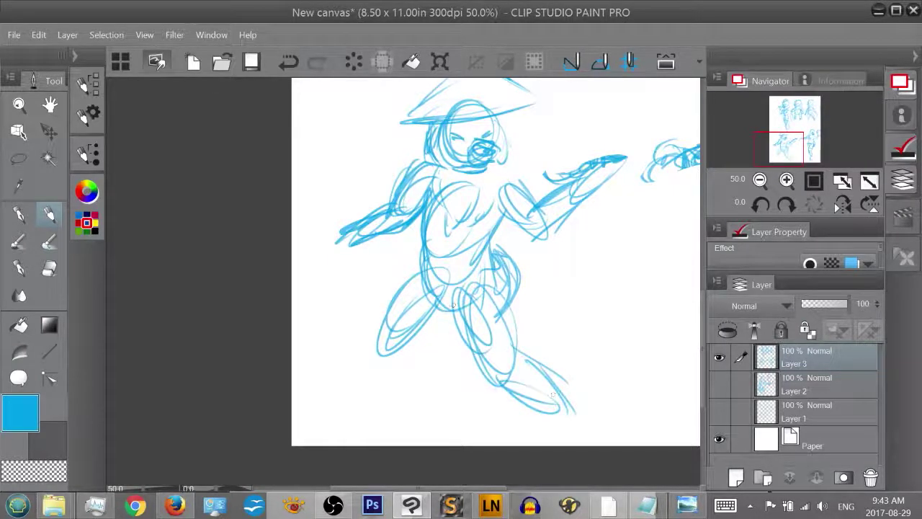
pyautogui.moveTo(458, 303)
pyautogui.mouseDown()
pyautogui.moveTo(396, 339)
pyautogui.moveTo(374, 339)
pyautogui.moveTo(381, 381)
pyautogui.moveTo(342, 411)
pyautogui.mouseUp()
pyautogui.moveTo(355, 375); pyautogui.dragTo(341, 416)
pyautogui.moveTo(468, 288); pyautogui.dragTo(493, 382)
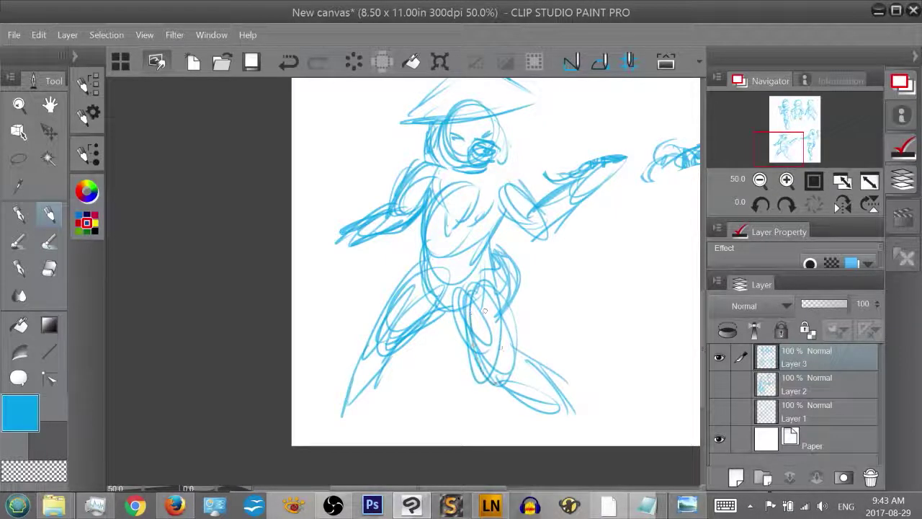
# Define the hatted bear's front knee and lower leg with bolder lines and add its foot
pyautogui.moveTo(465, 321)
pyautogui.mouseDown()
pyautogui.moveTo(491, 386)
pyautogui.moveTo(485, 379)
pyautogui.moveTo(539, 406)
pyautogui.mouseUp()
pyautogui.moveTo(516, 359); pyautogui.dragTo(553, 412)
pyautogui.moveTo(497, 389); pyautogui.dragTo(553, 427)
pyautogui.moveTo(526, 365); pyautogui.dragTo(562, 419)
pyautogui.moveTo(504, 393)
pyautogui.mouseDown()
pyautogui.moveTo(554, 434)
pyautogui.moveTo(541, 445)
pyautogui.moveTo(576, 425)
pyautogui.mouseUp()
# Darken the hatted bear's crotch, waist and rear thigh contours
pyautogui.moveTo(389, 351)
pyautogui.mouseDown()
pyautogui.moveTo(441, 306)
pyautogui.moveTo(460, 324)
pyautogui.mouseUp()
pyautogui.moveTo(432, 288)
pyautogui.mouseDown()
pyautogui.moveTo(429, 312)
pyautogui.moveTo(458, 314)
pyautogui.moveTo(448, 306)
pyautogui.mouseUp()
pyautogui.moveTo(497, 215); pyautogui.dragTo(483, 266)
pyautogui.moveTo(410, 280); pyautogui.dragTo(371, 353)
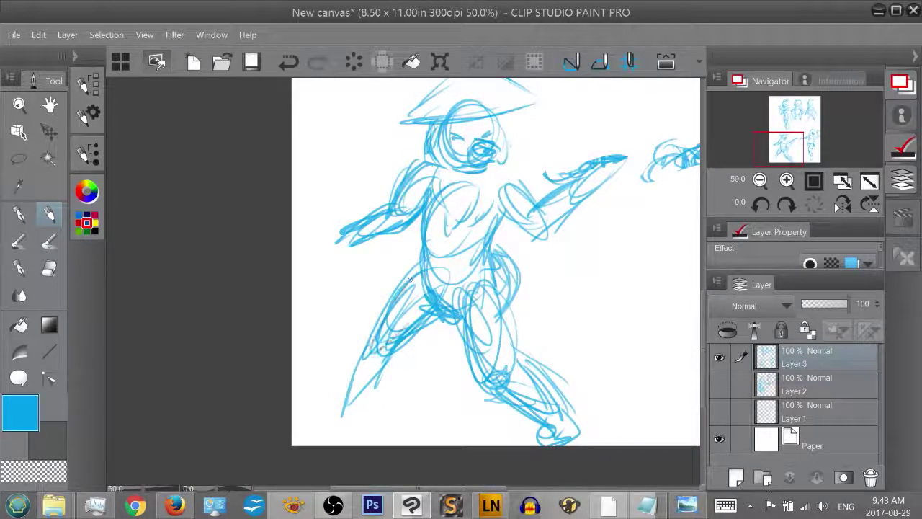
# Strengthen the hatted bear's rear lower leg and draw a flat, outward-pointing foot
pyautogui.moveTo(403, 324); pyautogui.dragTo(353, 410)
pyautogui.moveTo(374, 342)
pyautogui.mouseDown()
pyautogui.moveTo(327, 403)
pyautogui.moveTo(358, 404)
pyautogui.moveTo(314, 421)
pyautogui.mouseUp()
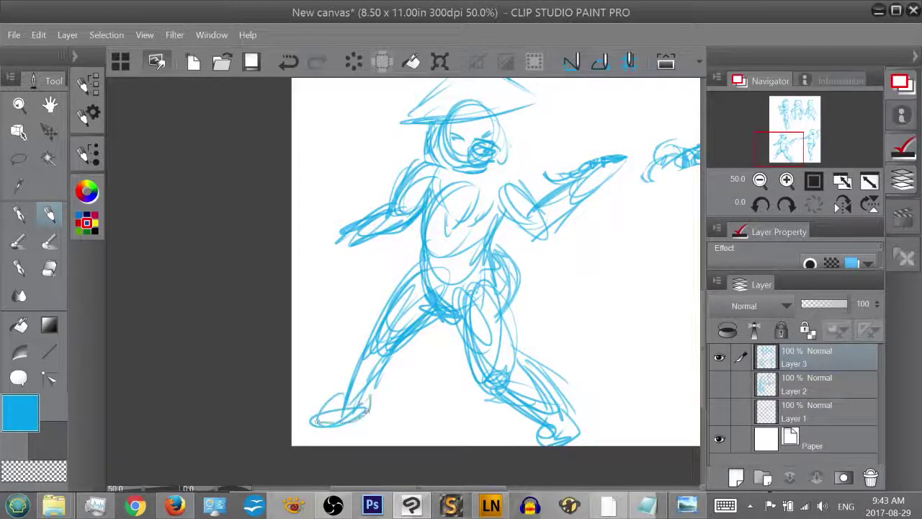
pyautogui.moveTo(371, 407); pyautogui.dragTo(316, 427)
# Draw the hatted bear's rear hand with a wisp curling up from it, and add raised fingers to the front hand
pyautogui.moveTo(351, 226); pyautogui.dragTo(306, 253)
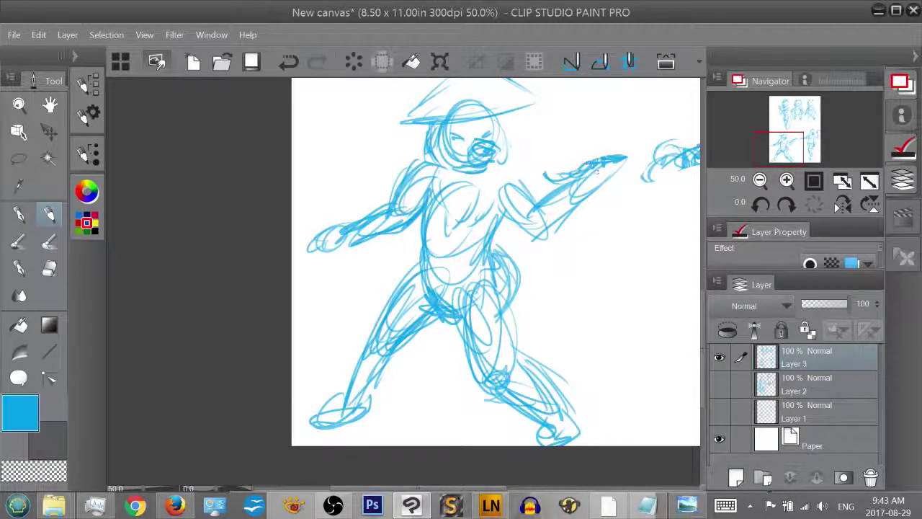
pyautogui.moveTo(595, 160); pyautogui.dragTo(598, 144)
pyautogui.moveTo(325, 214); pyautogui.dragTo(309, 265)
pyautogui.moveTo(313, 229)
pyautogui.mouseDown()
pyautogui.moveTo(328, 243)
pyautogui.moveTo(326, 210)
pyautogui.mouseUp()
pyautogui.moveTo(332, 207)
pyautogui.mouseDown()
pyautogui.moveTo(353, 150)
pyautogui.moveTo(345, 175)
pyautogui.mouseUp()
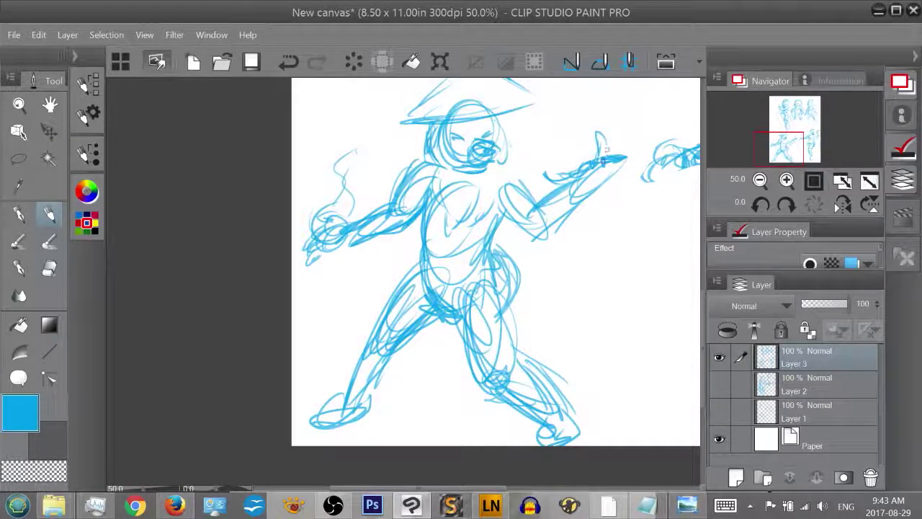
pyautogui.moveTo(606, 149)
pyautogui.mouseDown()
pyautogui.moveTo(585, 137)
pyautogui.moveTo(592, 154)
pyautogui.moveTo(576, 173)
pyautogui.mouseUp()
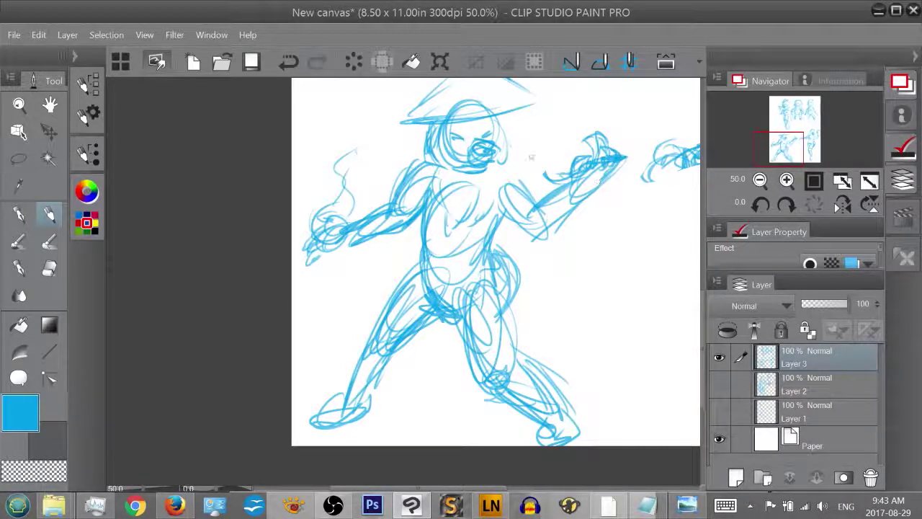
# Reinforce the hatted bear's contours along the side of the head, the rear forearm and the rear thigh
pyautogui.moveTo(508, 124); pyautogui.dragTo(497, 177)
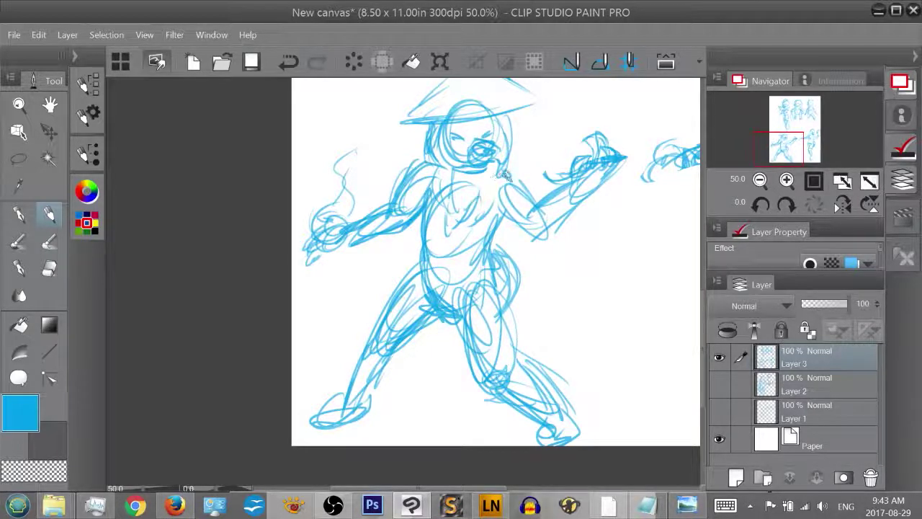
pyautogui.moveTo(389, 226); pyautogui.dragTo(342, 240)
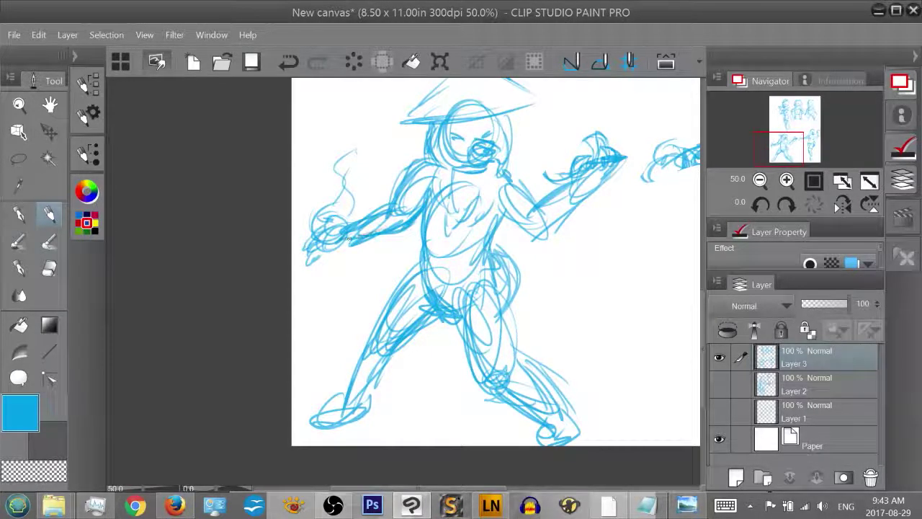
pyautogui.moveTo(426, 264); pyautogui.dragTo(373, 348)
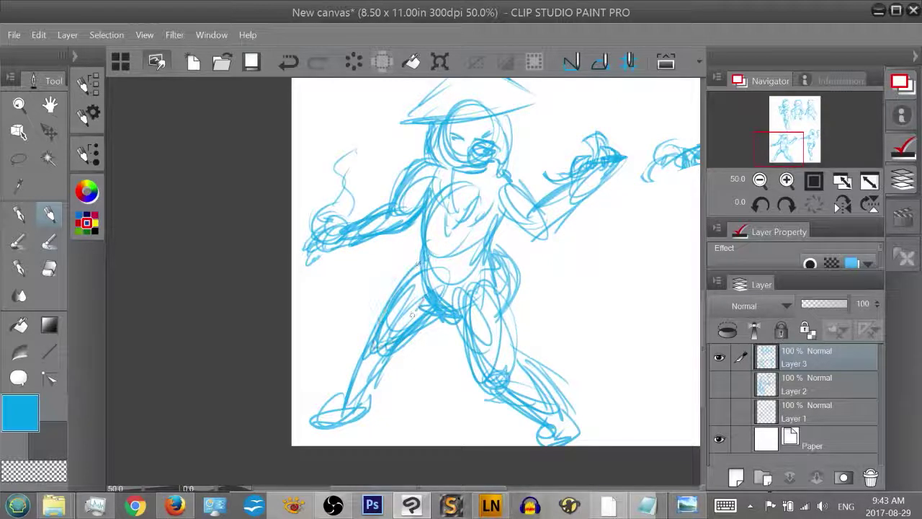
pyautogui.moveTo(425, 296); pyautogui.dragTo(377, 367)
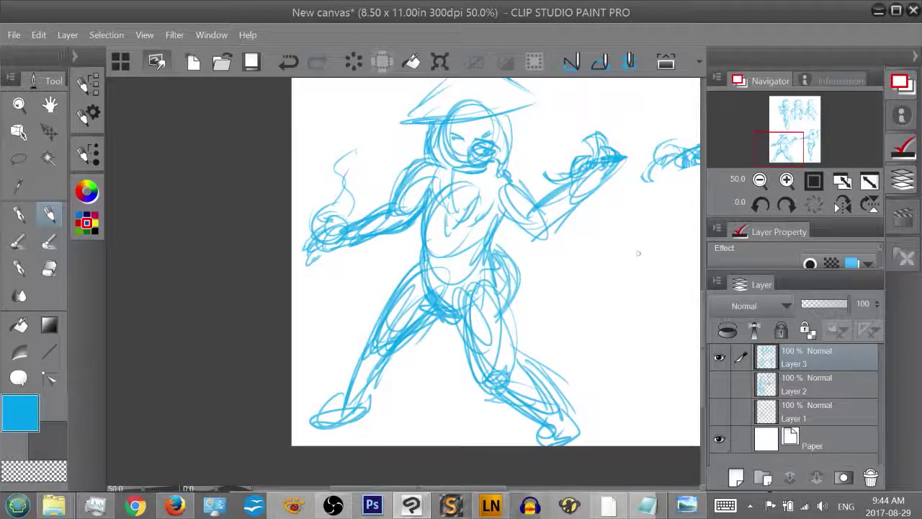
# Lasso the whole hatted bear, adding the pointed tip of its hat to the selection and leaving out the boxing bear
pyautogui.press('m')
pyautogui.moveTo(619, 364)
pyautogui.mouseDown()
pyautogui.moveTo(623, 389)
pyautogui.moveTo(440, 455)
pyautogui.moveTo(278, 281)
pyautogui.moveTo(320, 144)
pyautogui.moveTo(632, 233)
pyautogui.moveTo(632, 317)
pyautogui.mouseUp()
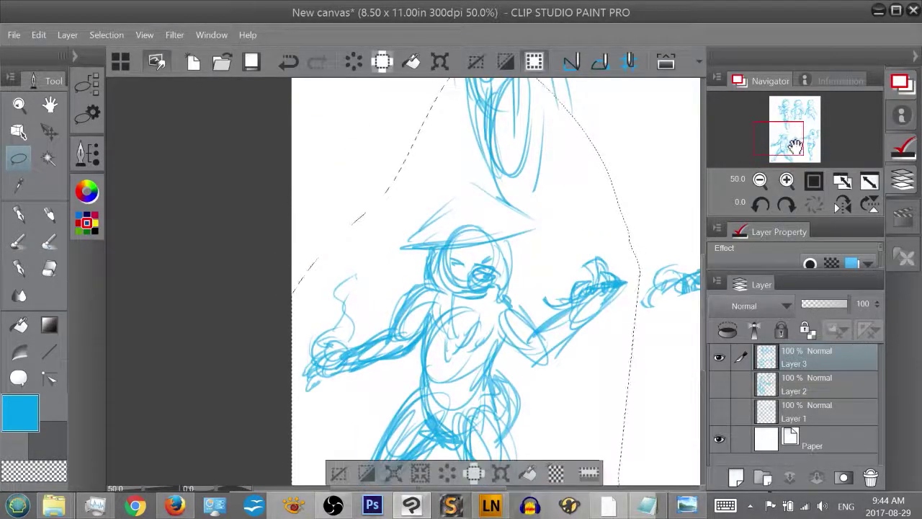
pyautogui.click(676, 168)
pyautogui.moveTo(794, 137); pyautogui.dragTo(787, 145)
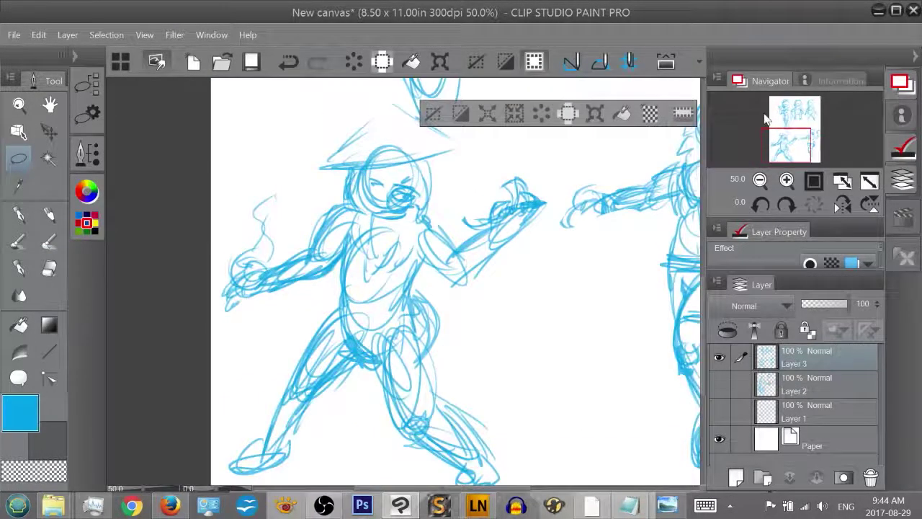
pyautogui.hotkey('ctrl', '-')
pyautogui.hotkey('ctrl', '-')
pyautogui.moveTo(486, 351)
pyautogui.mouseDown()
pyautogui.moveTo(469, 392)
pyautogui.moveTo(271, 344)
pyautogui.moveTo(353, 213)
pyautogui.mouseUp()
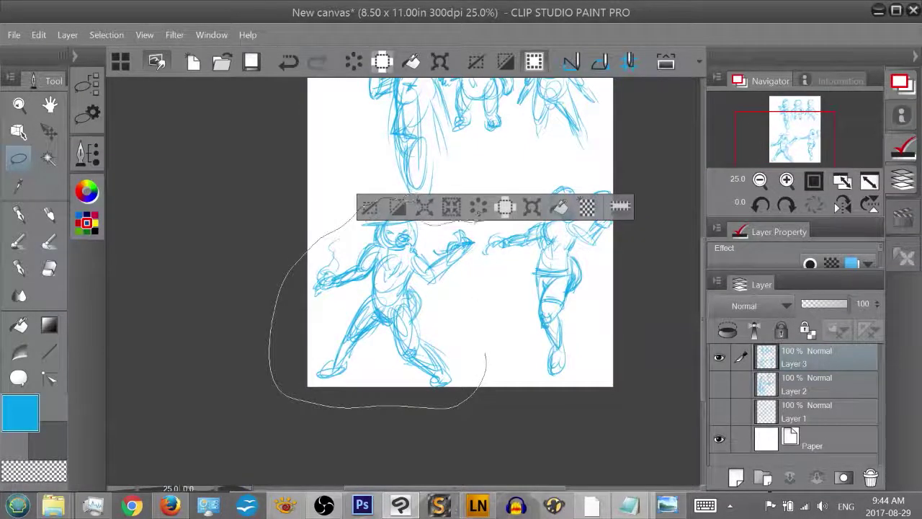
pyautogui.moveTo(479, 213); pyautogui.dragTo(497, 351)
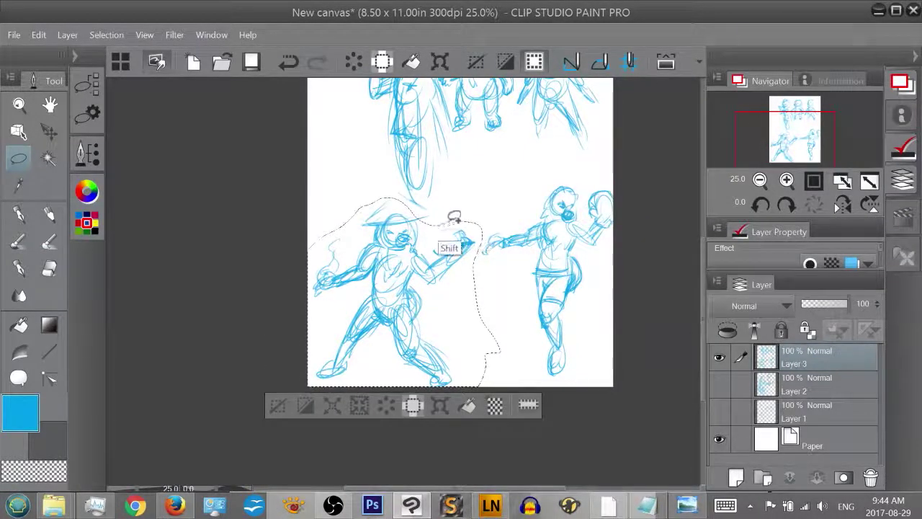
pyautogui.moveTo(454, 216); pyautogui.dragTo(426, 231)
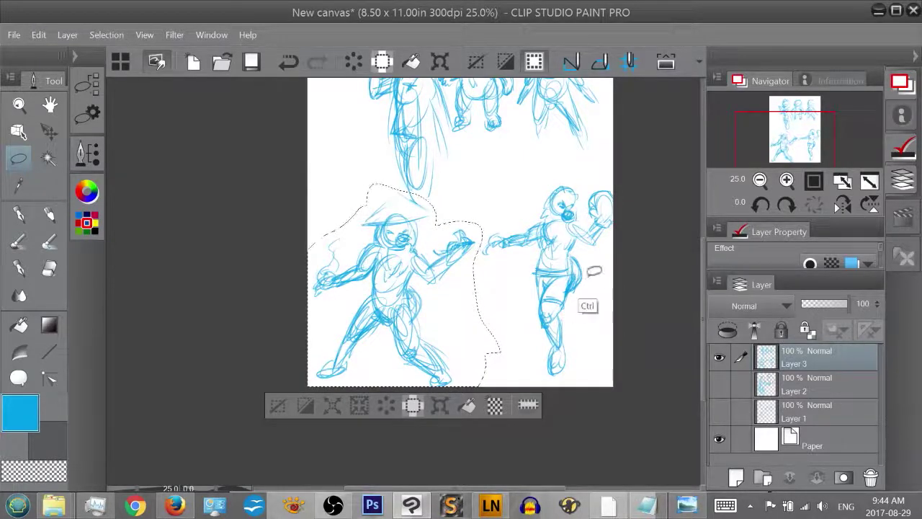
# Hide Layer 3, add a new blank layer and paste a copy of the hatted bear onto its own layer
pyautogui.click(719, 357)
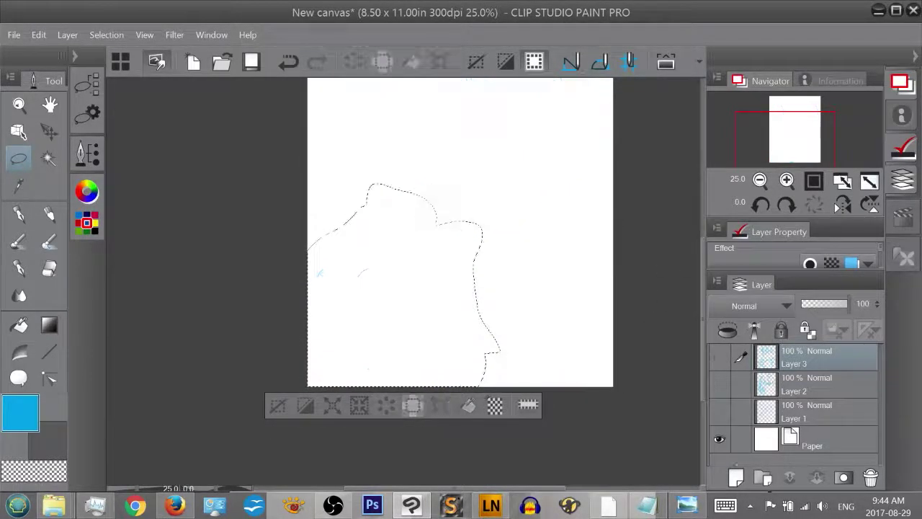
pyautogui.click(735, 476)
pyautogui.hotkey('ctrl', 'v')
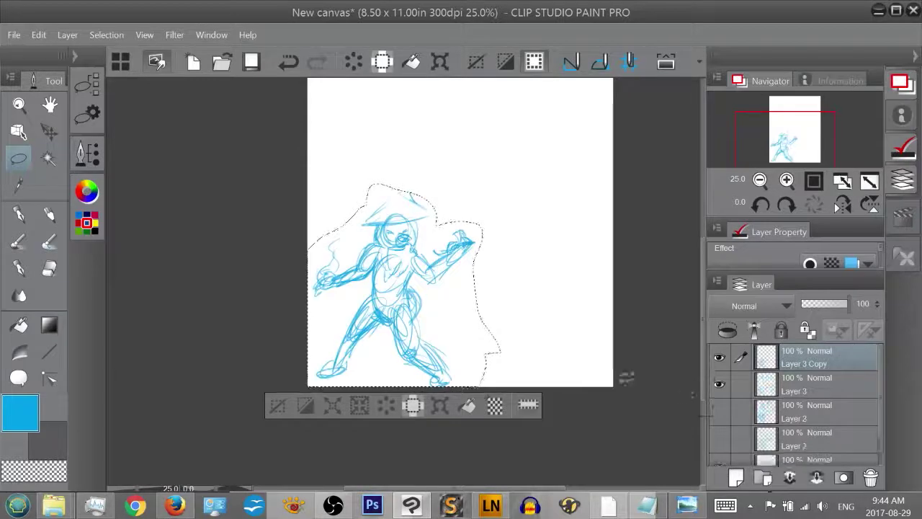
# Scale the copied hatted bear up proportionally to fill most of the page, centre it and clear the selection
pyautogui.hotkey('ctrl', 't')
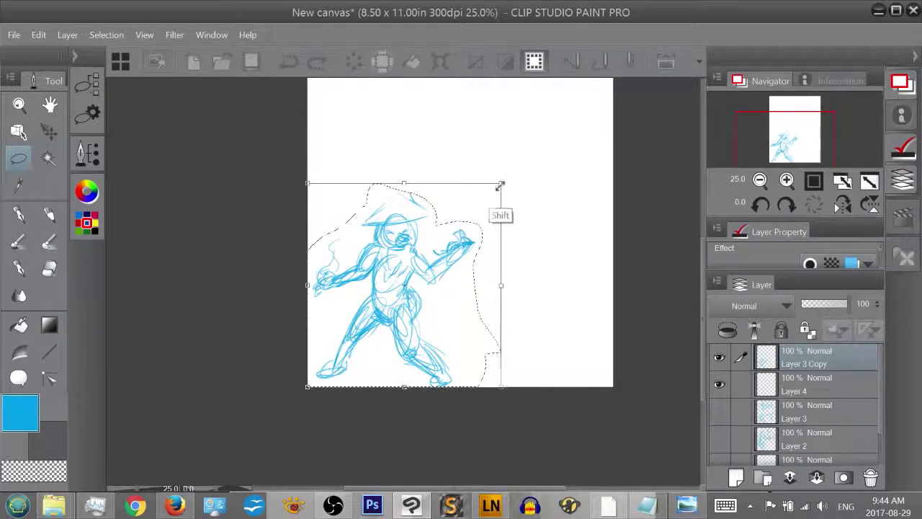
pyautogui.moveTo(501, 184); pyautogui.dragTo(656, 58)
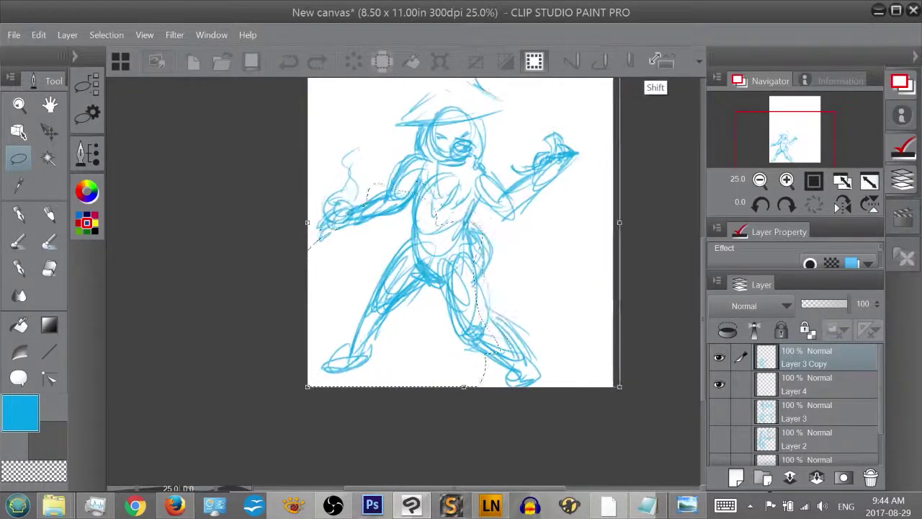
pyautogui.moveTo(488, 218); pyautogui.dragTo(498, 200)
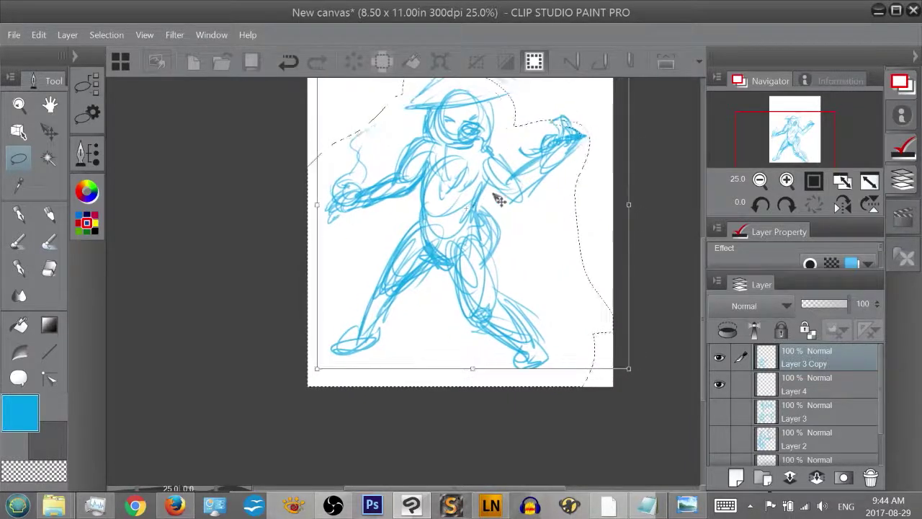
pyautogui.moveTo(793, 131); pyautogui.dragTo(790, 119)
pyautogui.moveTo(463, 283); pyautogui.dragTo(467, 261)
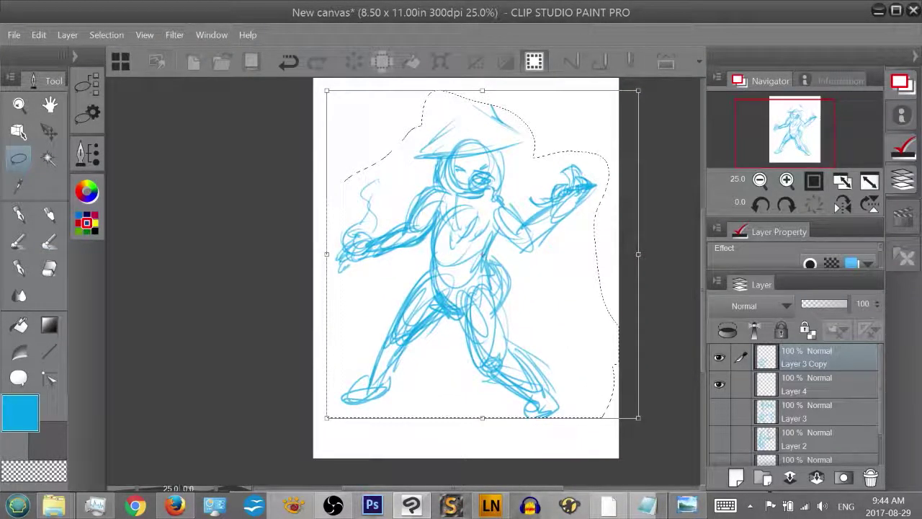
pyautogui.press('Return')
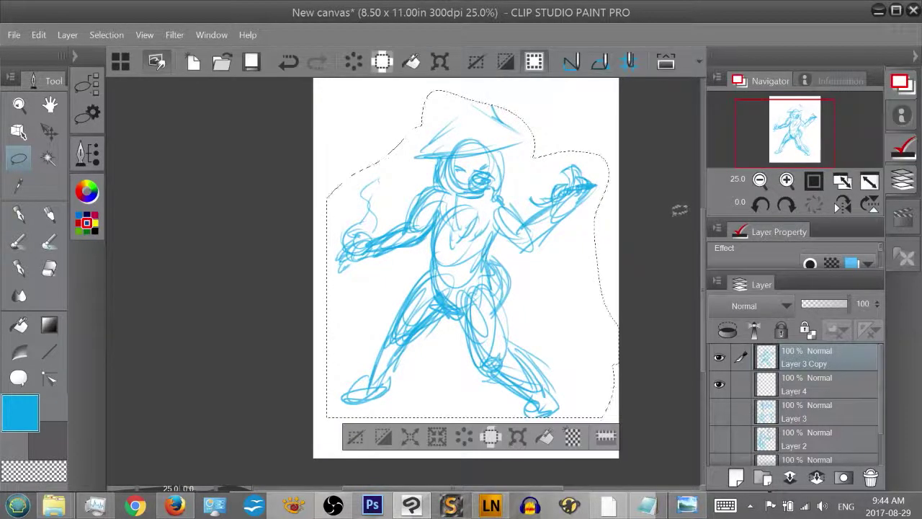
pyautogui.hotkey('ctrl', 'd')
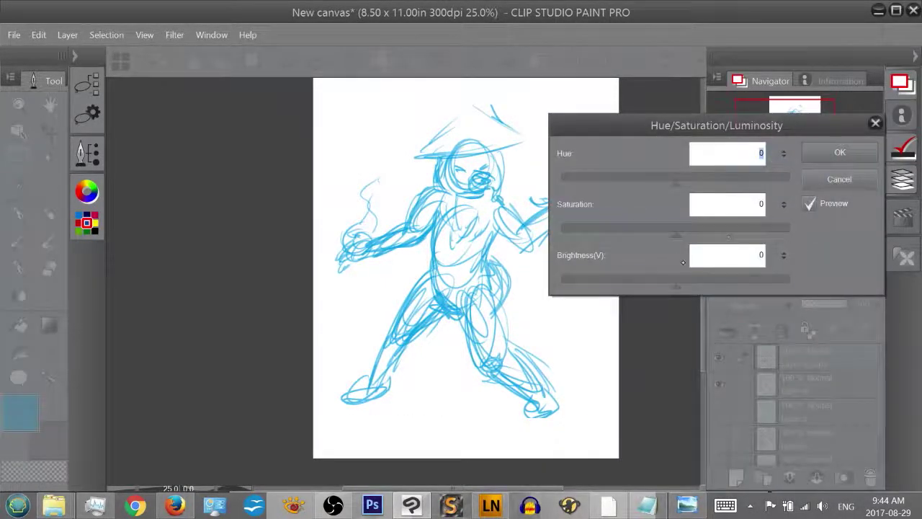
# Lighten the enlarged bear sketch with Hue/Saturation/Luminosity, setting hue to -11 and brightness to 70
pyautogui.moveTo(675, 283); pyautogui.dragTo(728, 283)
pyautogui.moveTo(728, 283); pyautogui.dragTo(744, 284)
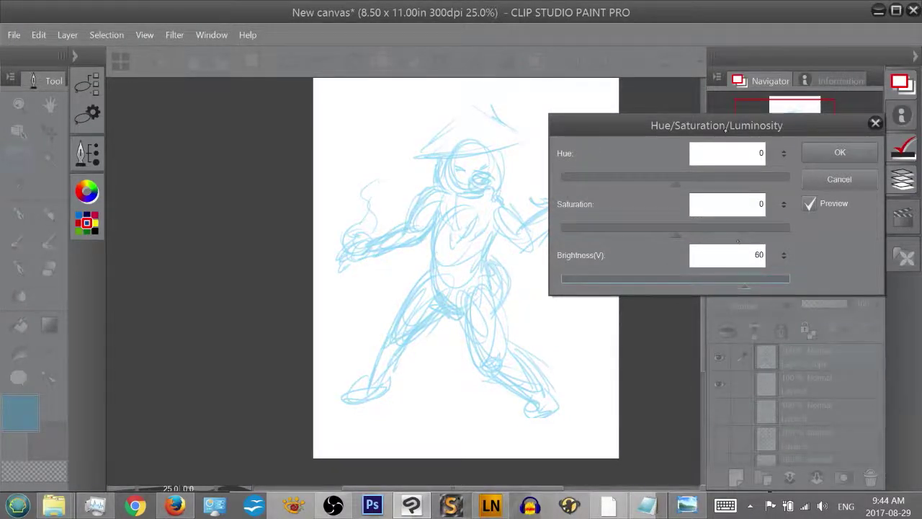
pyautogui.moveTo(675, 181)
pyautogui.mouseDown()
pyautogui.moveTo(685, 185)
pyautogui.moveTo(667, 186)
pyautogui.mouseUp()
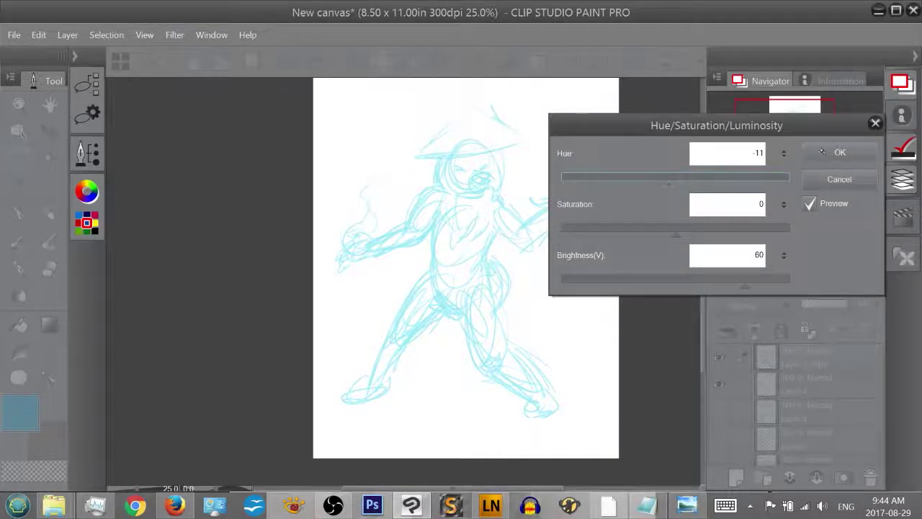
pyautogui.moveTo(745, 286); pyautogui.dragTo(756, 286)
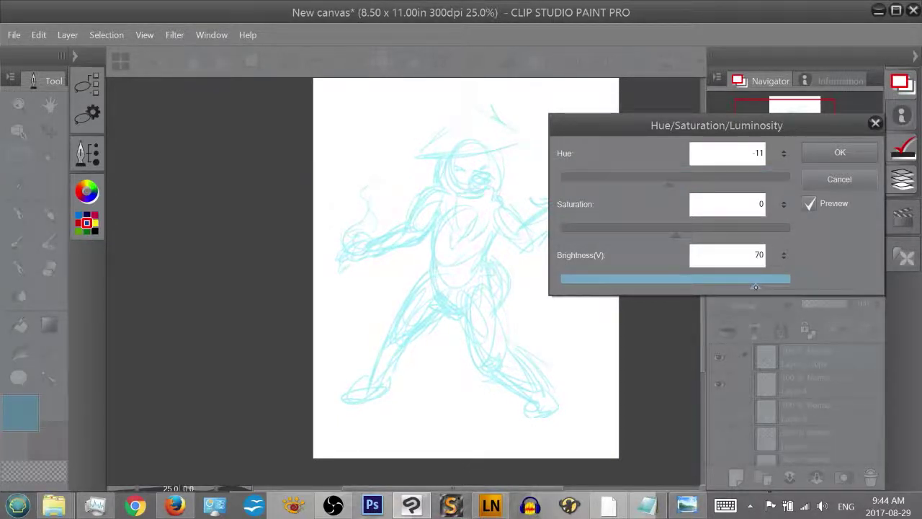
pyautogui.click(839, 152)
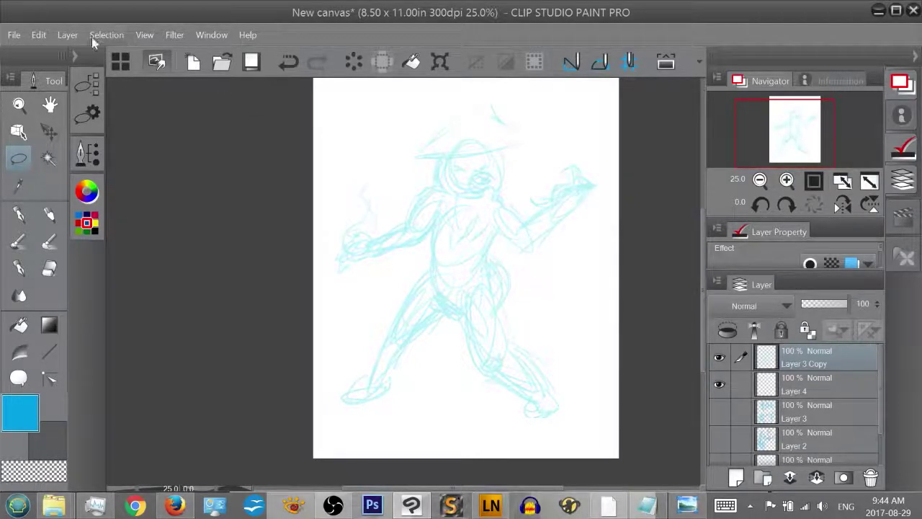
# Gather all the layers above the paper into a new layer folder and name the folder "roughs"
pyautogui.scroll(-1, 382, 191)
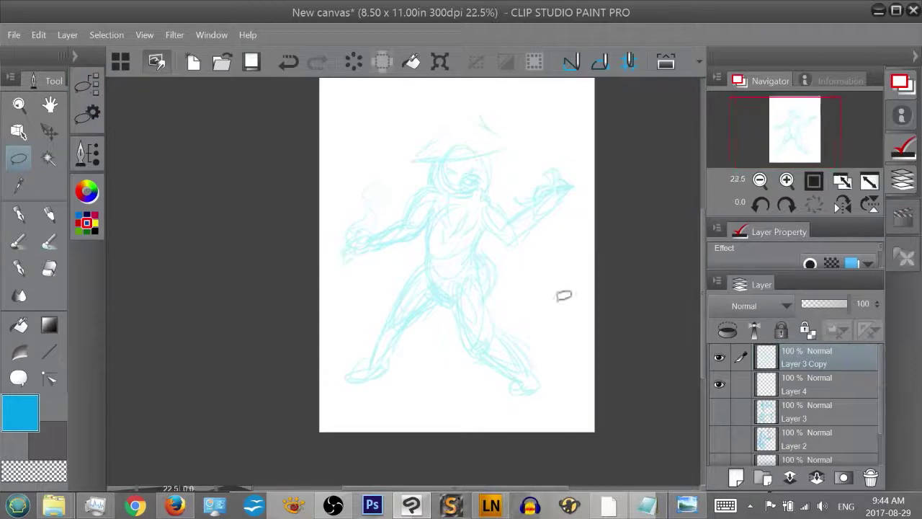
pyautogui.scroll(-1, 801, 447)
pyautogui.keyDown('shift'); pyautogui.click(804, 416); pyautogui.keyUp('shift')
pyautogui.scroll(1, 804, 416)
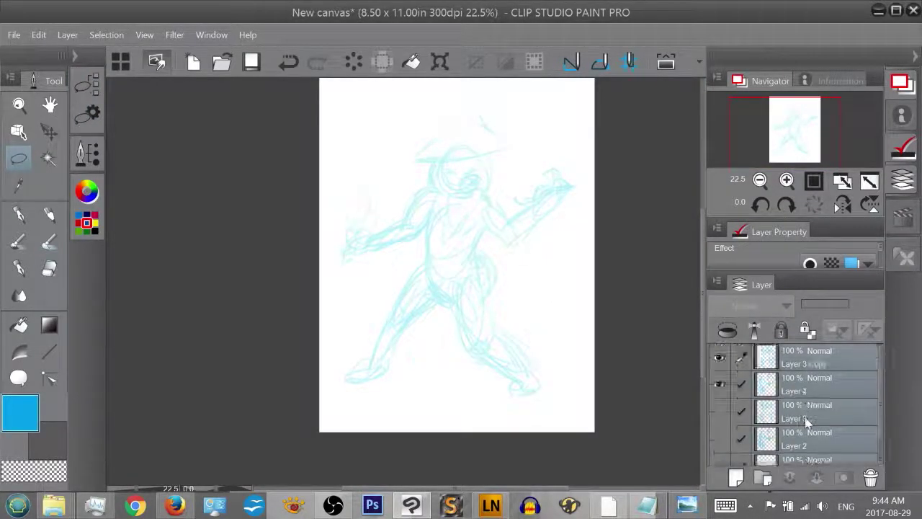
pyautogui.click(764, 477)
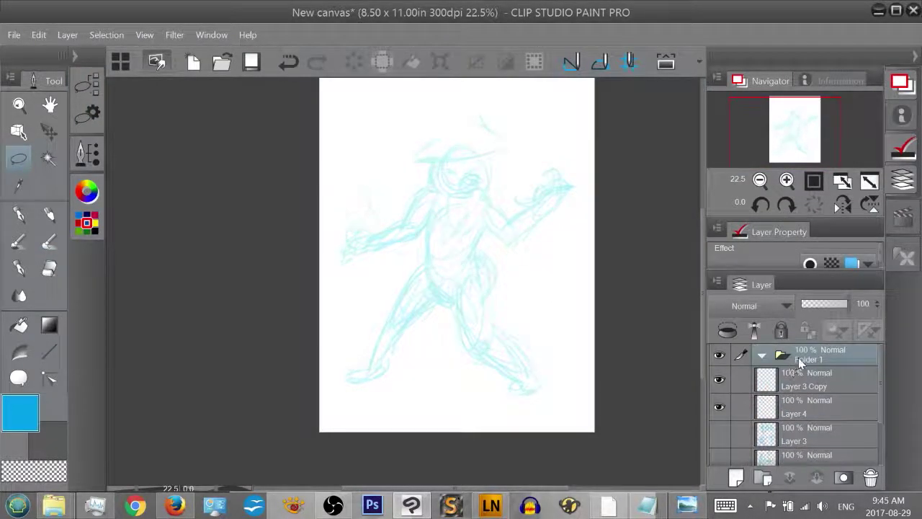
pyautogui.doubleClick(806, 360)
pyautogui.write('thu')
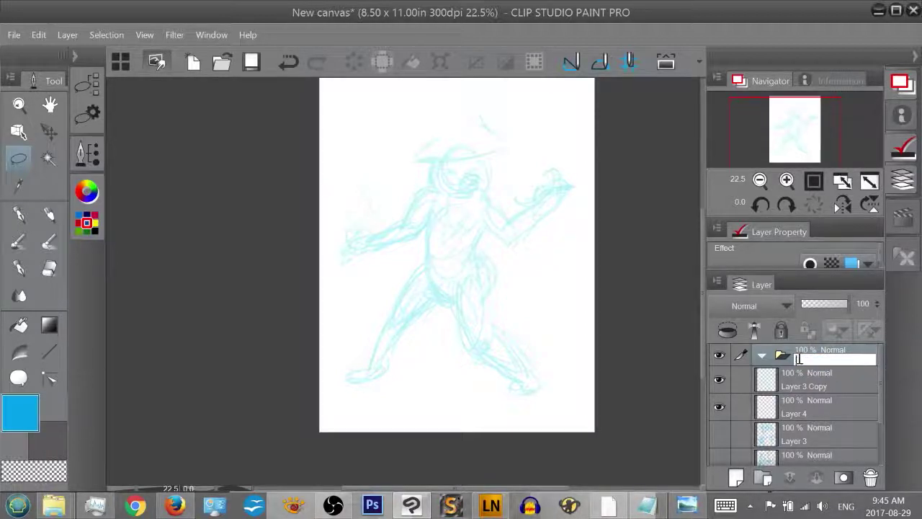
pyautogui.write('ghs')
pyautogui.press('Return')
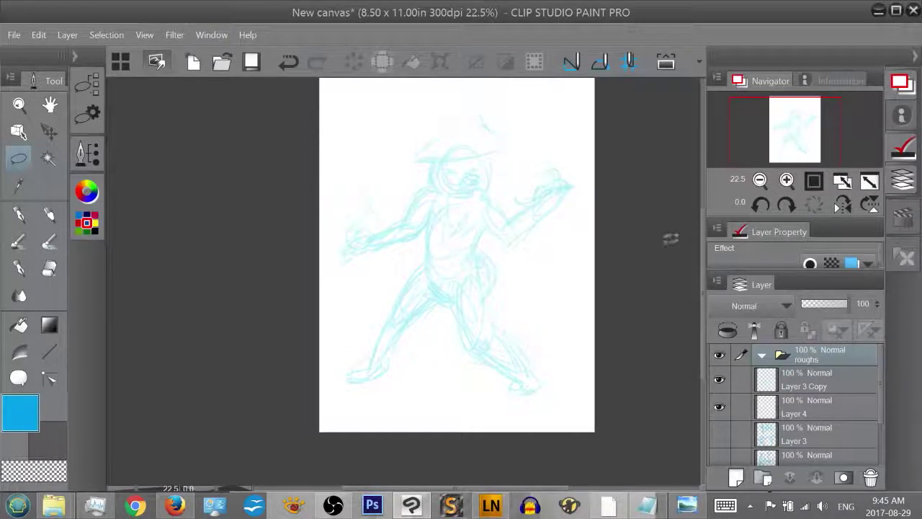
# Move the blank Layer 4 out of the folder to the top of the layer stack and rename it "inks"
pyautogui.click(719, 408)
pyautogui.click(719, 407)
pyautogui.moveTo(824, 414); pyautogui.dragTo(801, 364)
pyautogui.doubleClick(802, 364)
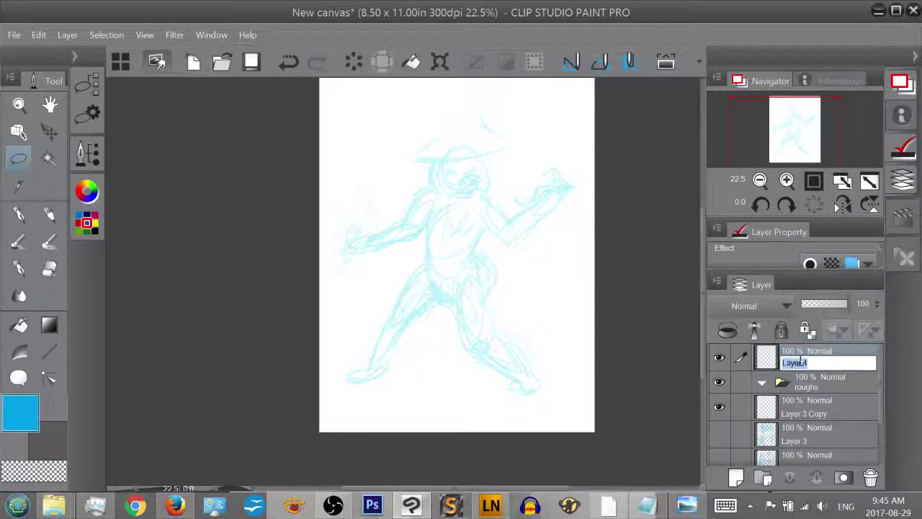
pyautogui.write('ink')
pyautogui.press('Return')
# Rename the Layer 3 Copy layer holding the enlarged bear as "roughs 1"
pyautogui.scroll(-1, 801, 364)
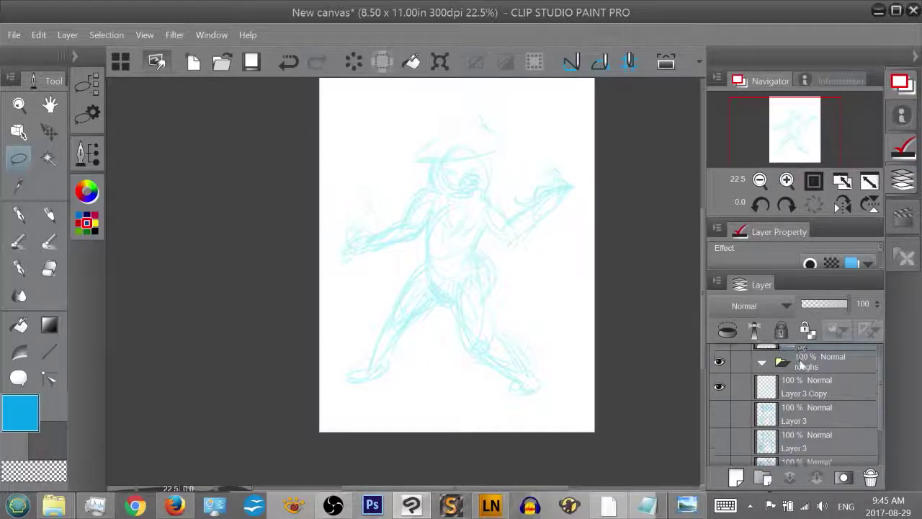
pyautogui.doubleClick(806, 392)
pyautogui.write('ro')
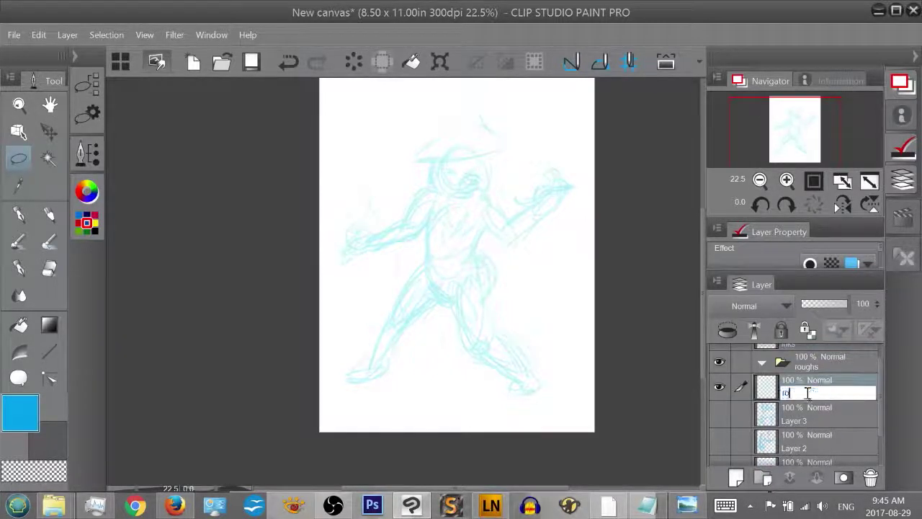
pyautogui.write('ughs 1')
pyautogui.press('Return')
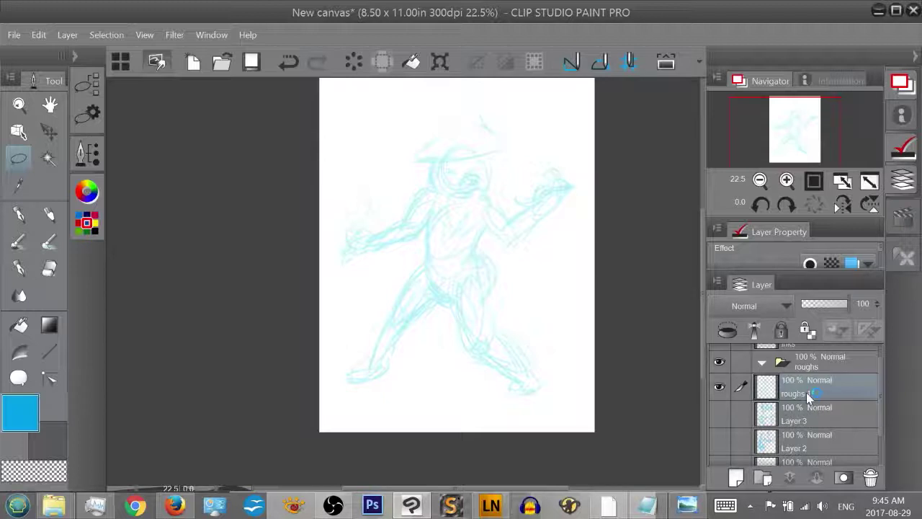
# Rename the Layer 1 layer as "thumbs 1" and the Layer 2 layer as "thumbs 2"
pyautogui.scroll(-1, 805, 421)
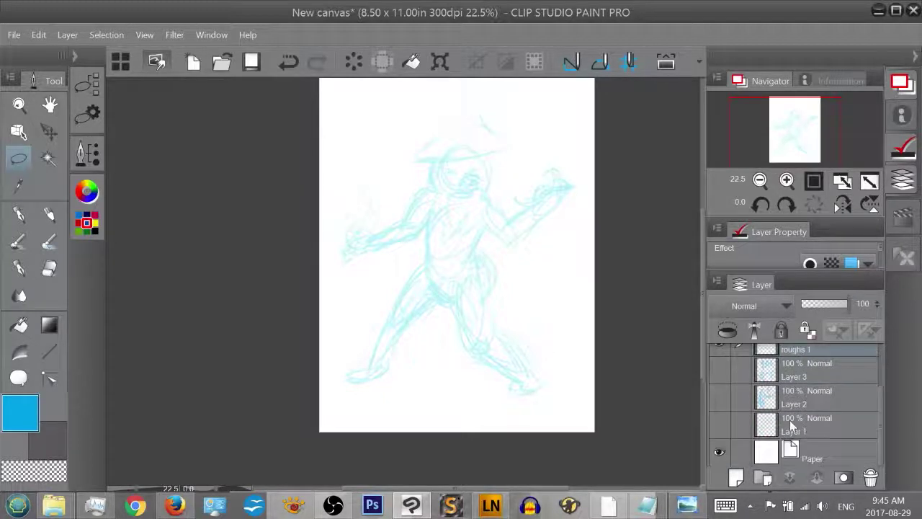
pyautogui.doubleClick(803, 429)
pyautogui.write('Inumbs')
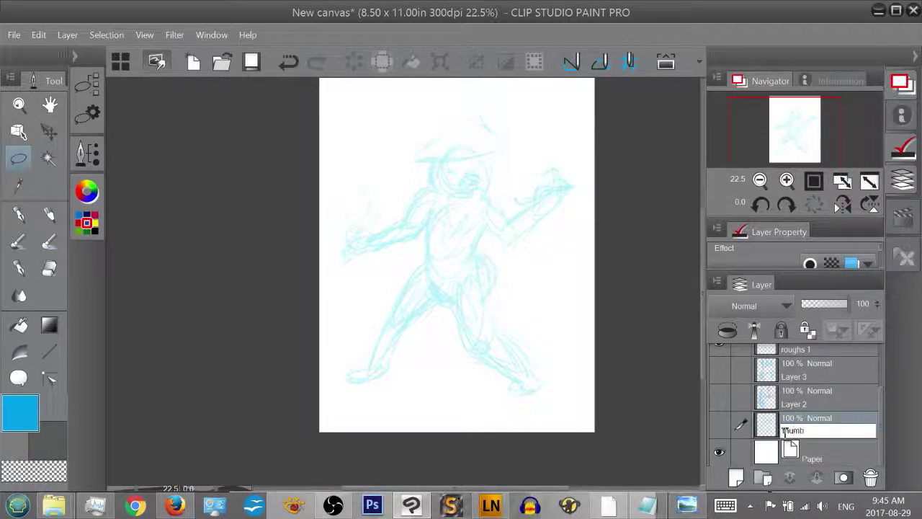
pyautogui.write(' 1')
pyautogui.press('Return')
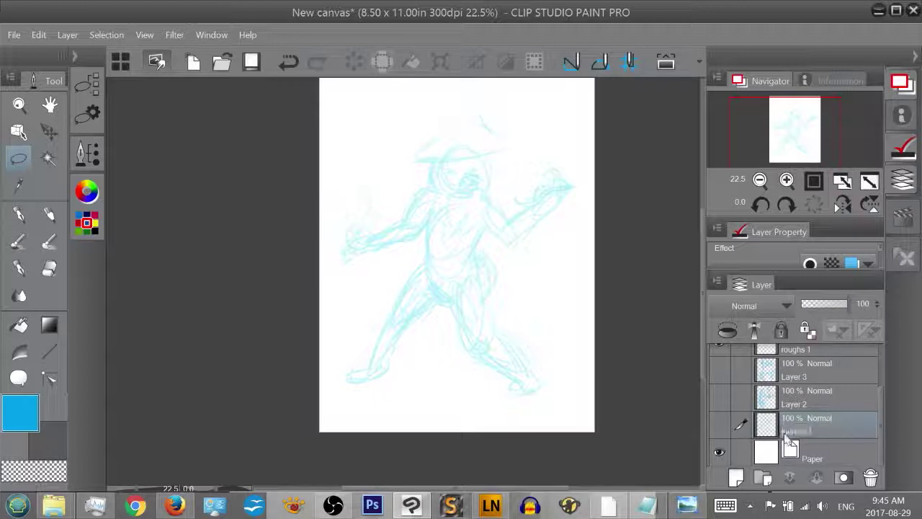
pyautogui.doubleClick(792, 403)
pyautogui.write('th')
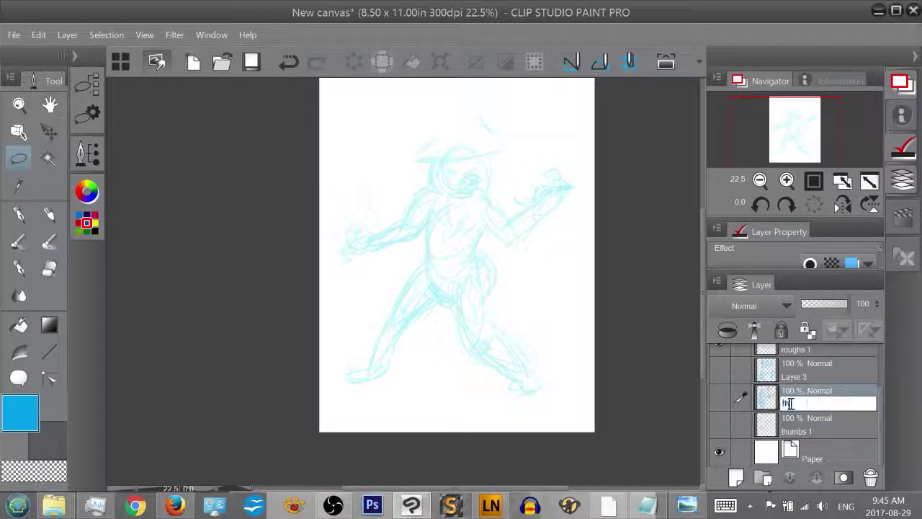
pyautogui.write('umbs 2')
pyautogui.press('Return')
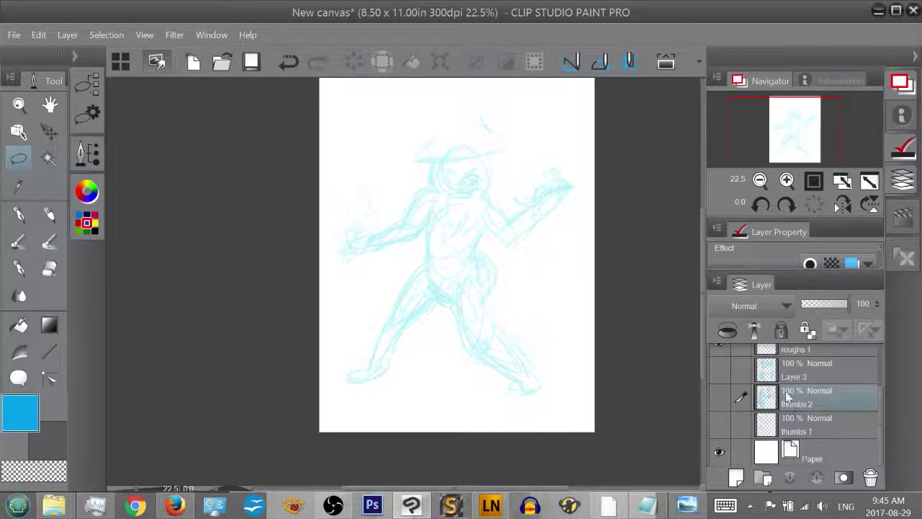
# Rename the Layer 3 layer as "thumbs 3" and make the "roughs 1" layer active
pyautogui.doubleClick(792, 375)
pyautogui.write('th')
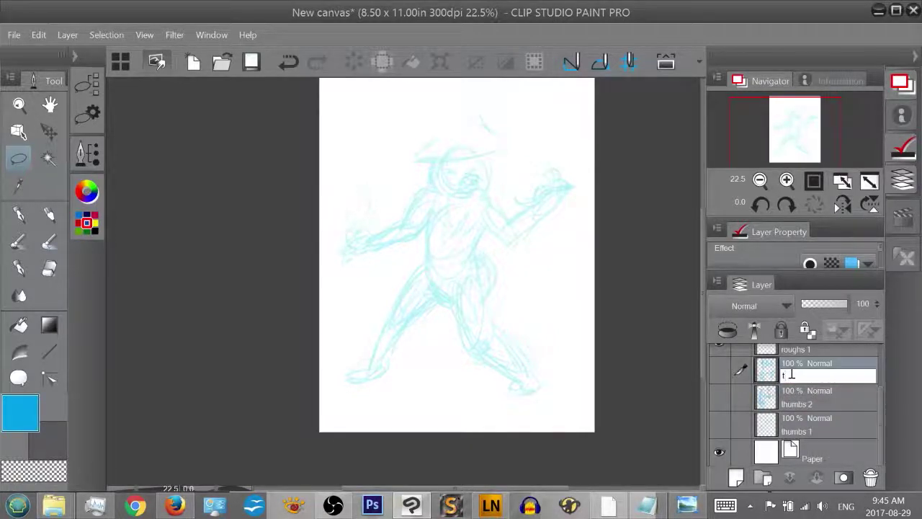
pyautogui.write('humbs 3')
pyautogui.press('Return')
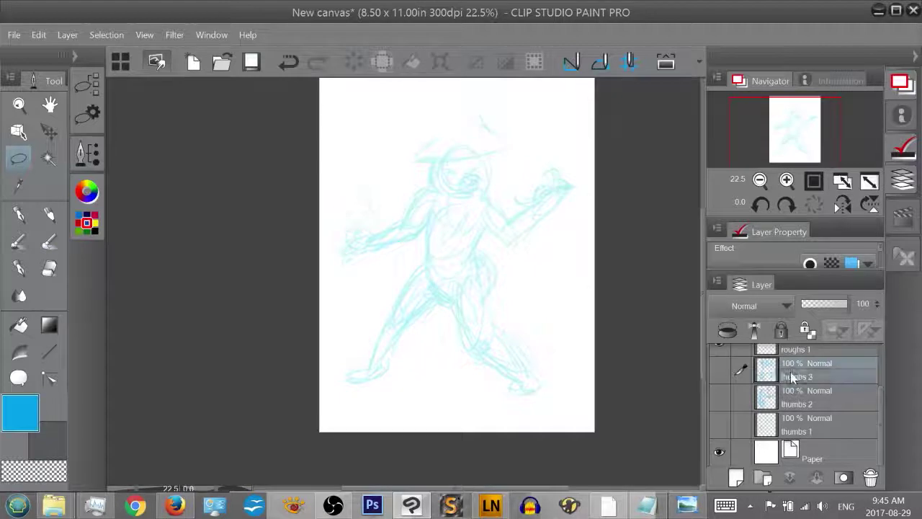
pyautogui.scroll(1, 778, 360)
pyautogui.scroll(-2, 798, 384)
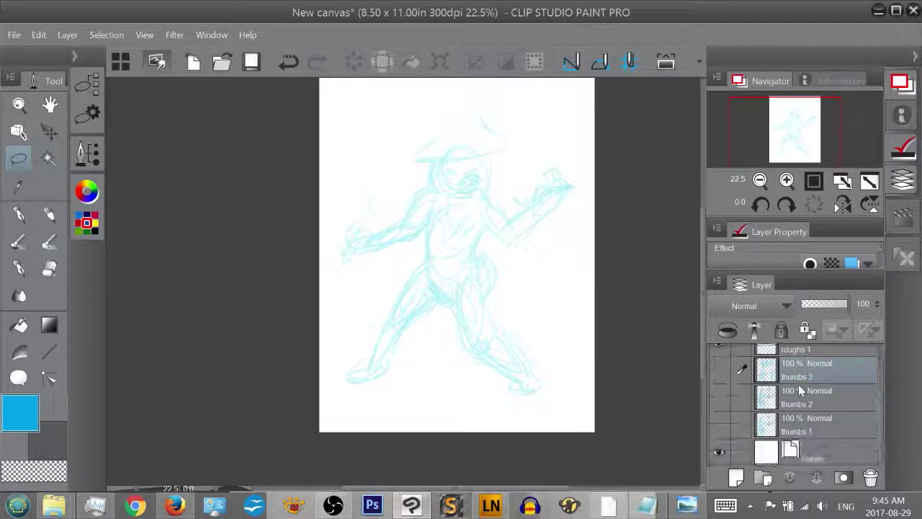
pyautogui.scroll(3, 798, 384)
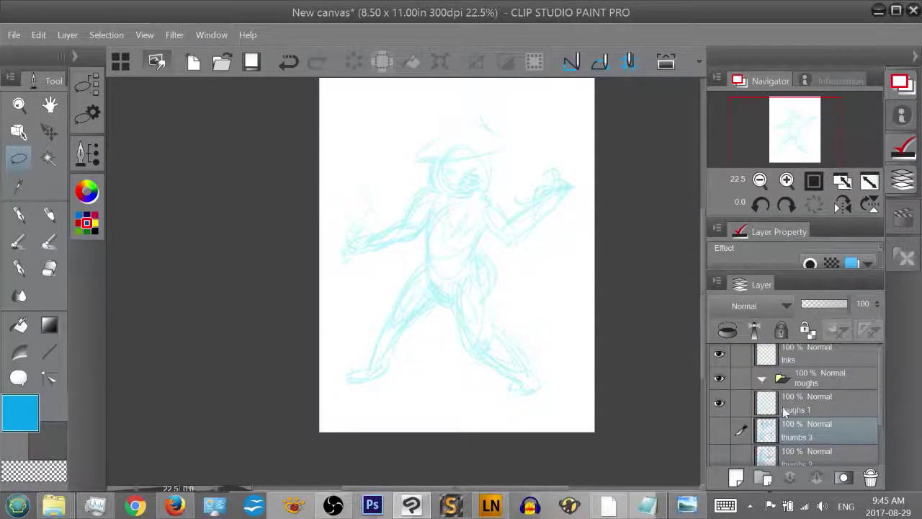
pyautogui.click(801, 408)
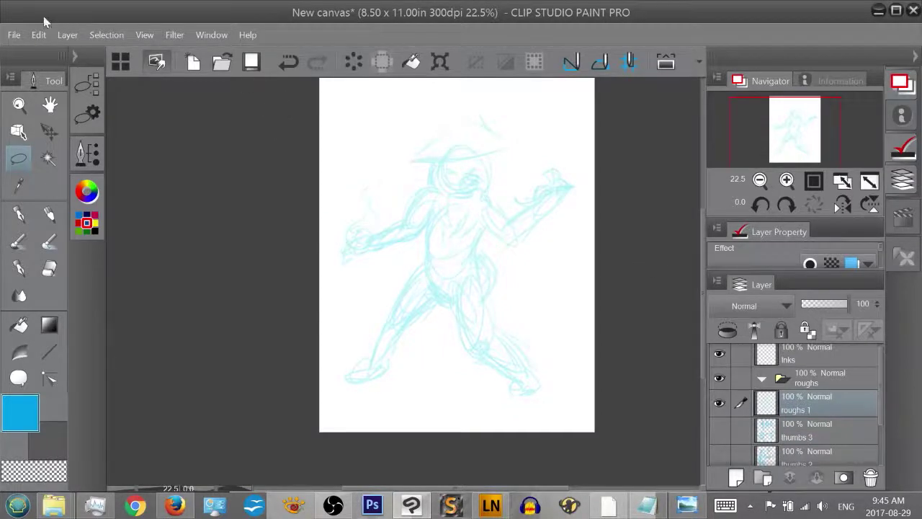
# Start saving the canvas under a new name and browse to the Digital Painting folder inside Projects This Week
pyautogui.click(13, 35)
pyautogui.click(63, 138)
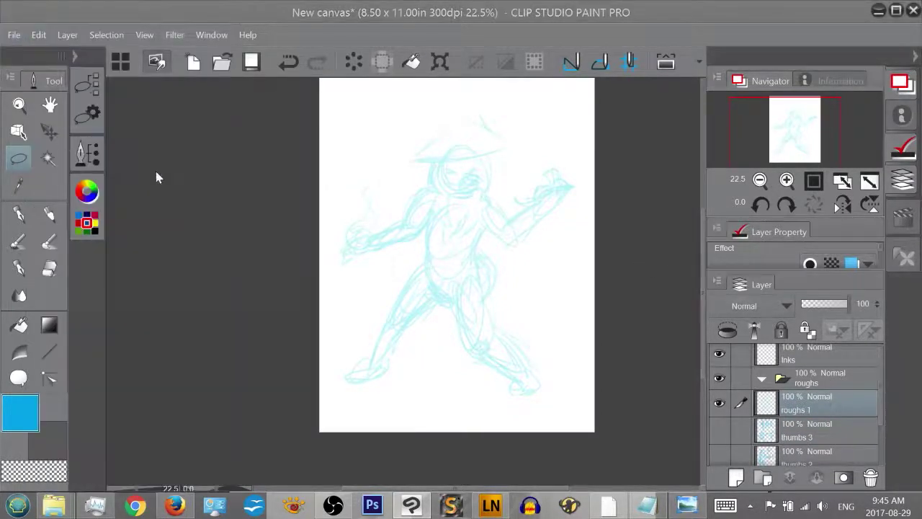
pyautogui.click(144, 35)
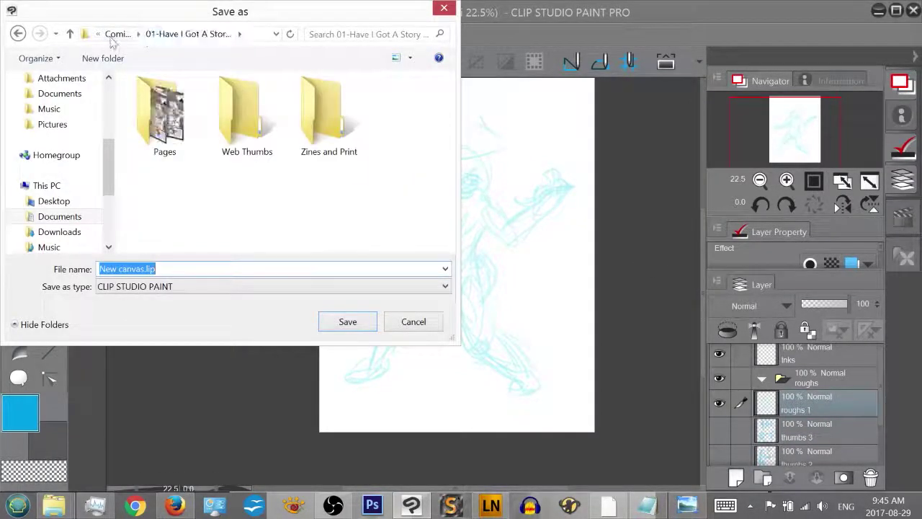
pyautogui.click(115, 35)
pyautogui.click(119, 35)
pyautogui.click(121, 34)
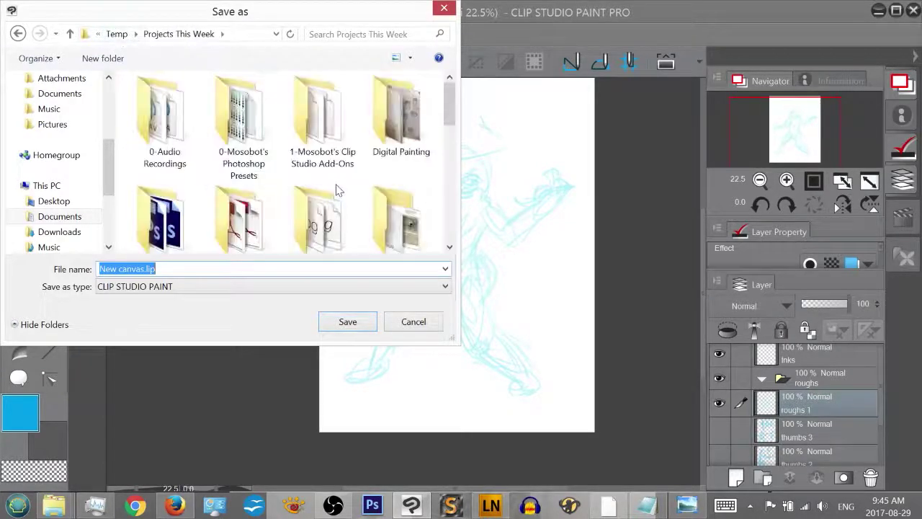
pyautogui.doubleClick(391, 118)
# Save the canvas as a Photoshop Document named "Chow Magician.psd"
pyautogui.click(153, 286)
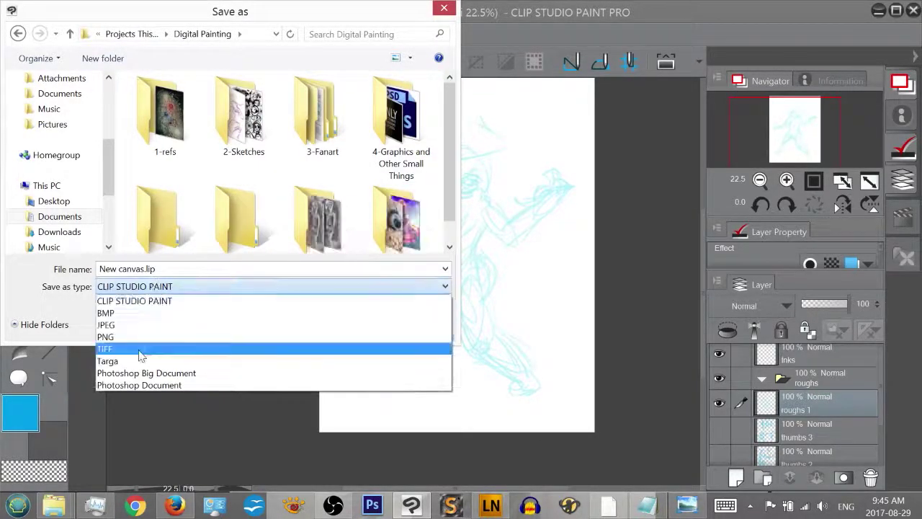
pyautogui.click(137, 380)
pyautogui.doubleClick(143, 268)
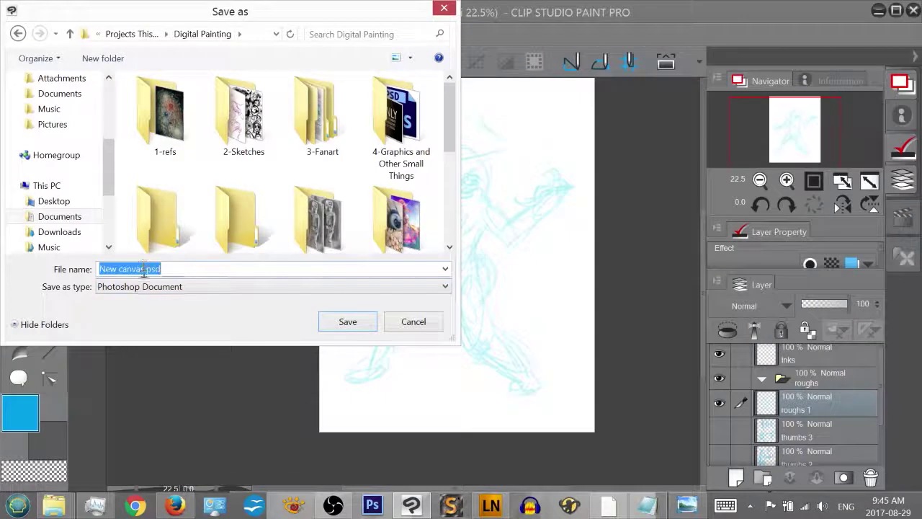
pyautogui.moveTo(144, 268); pyautogui.dragTo(62, 275)
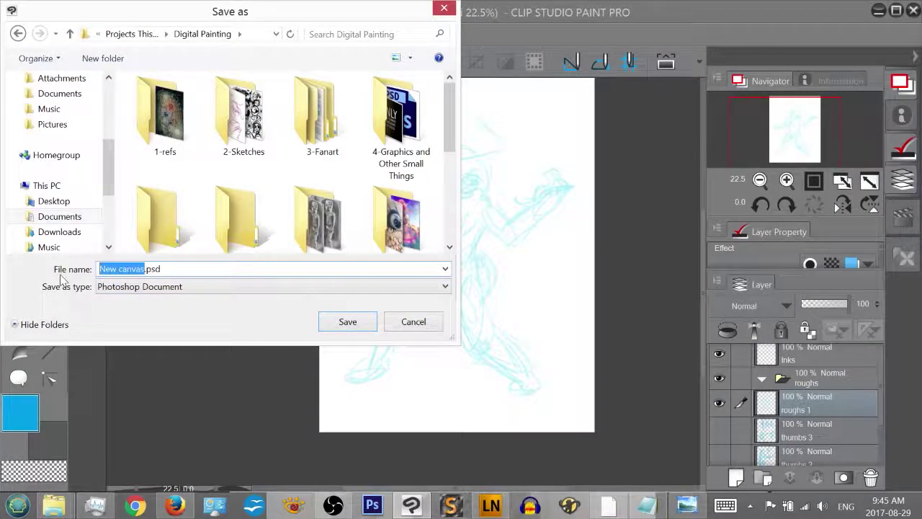
pyautogui.write('Ciao')
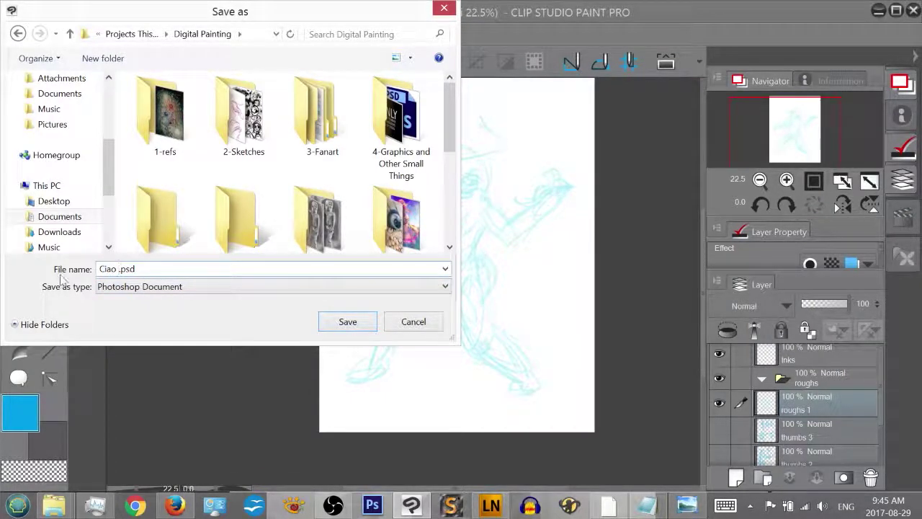
pyautogui.press('BackSpace')
pyautogui.press('BackSpace')
pyautogui.press('BackSpace')
pyautogui.write('how Magician')
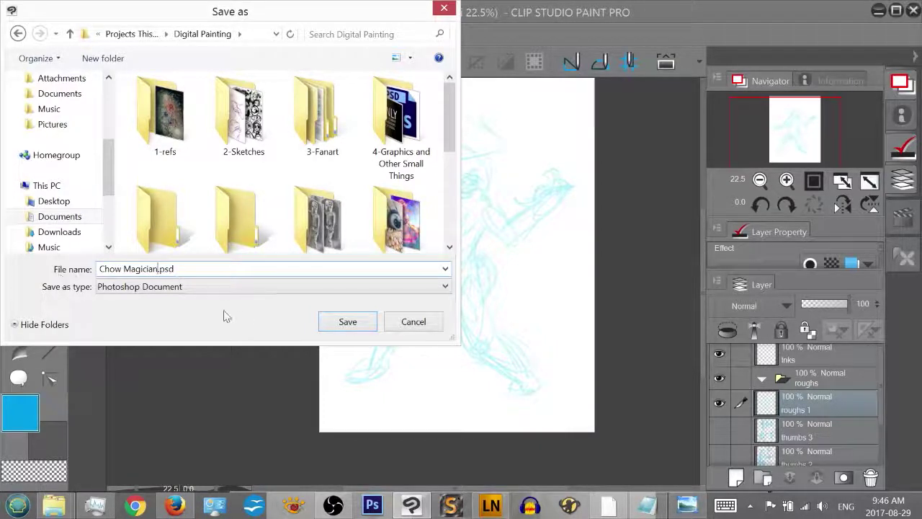
pyautogui.click(344, 324)
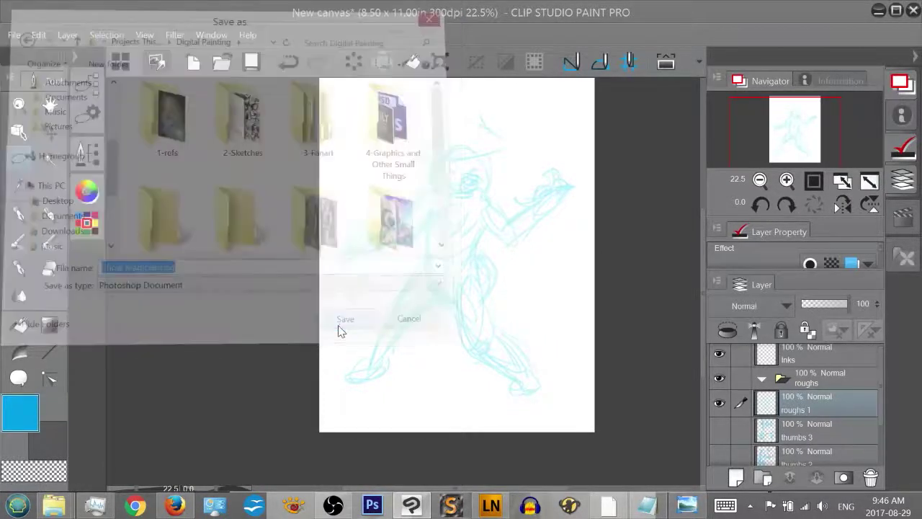
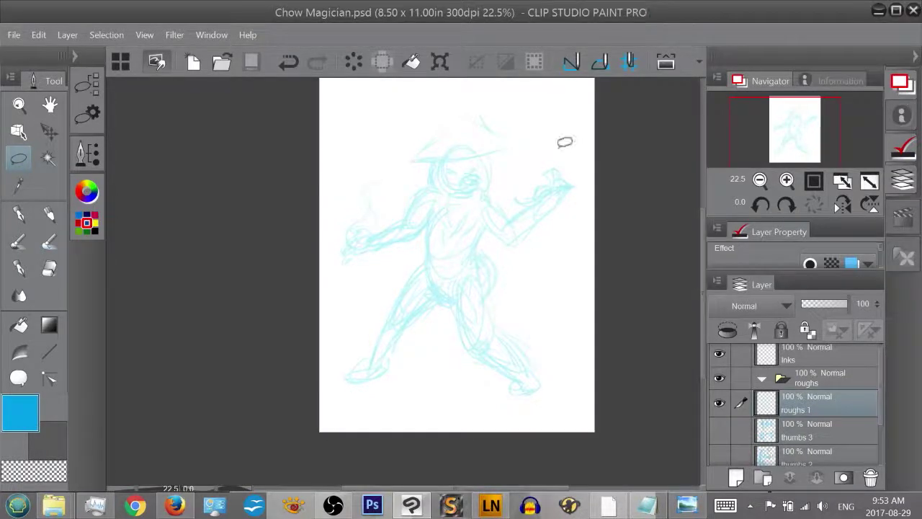
# Pencil a wide, draped robe sleeve hanging from the bear's raised forearm on the "roughs 1" layer
pyautogui.press('p')
pyautogui.press('p')
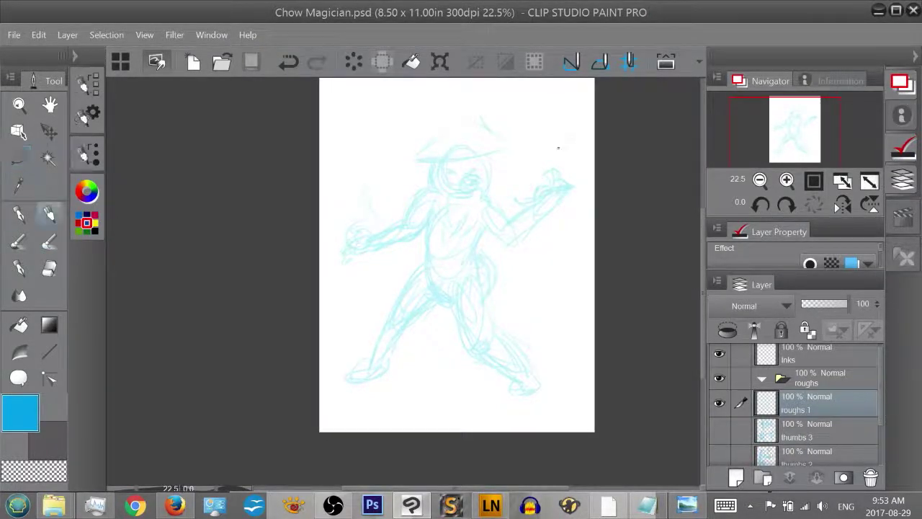
pyautogui.scroll(1, 562, 154)
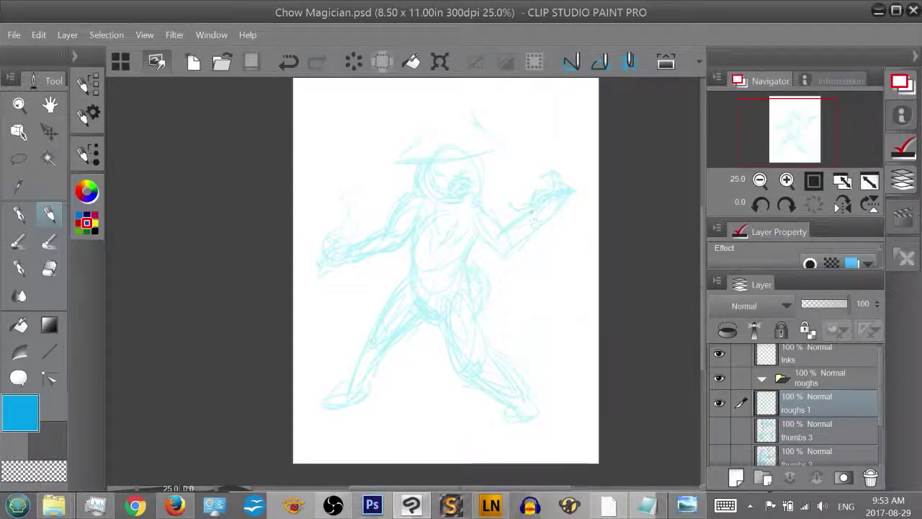
pyautogui.moveTo(533, 220); pyautogui.dragTo(546, 303)
pyautogui.moveTo(539, 245); pyautogui.dragTo(552, 308)
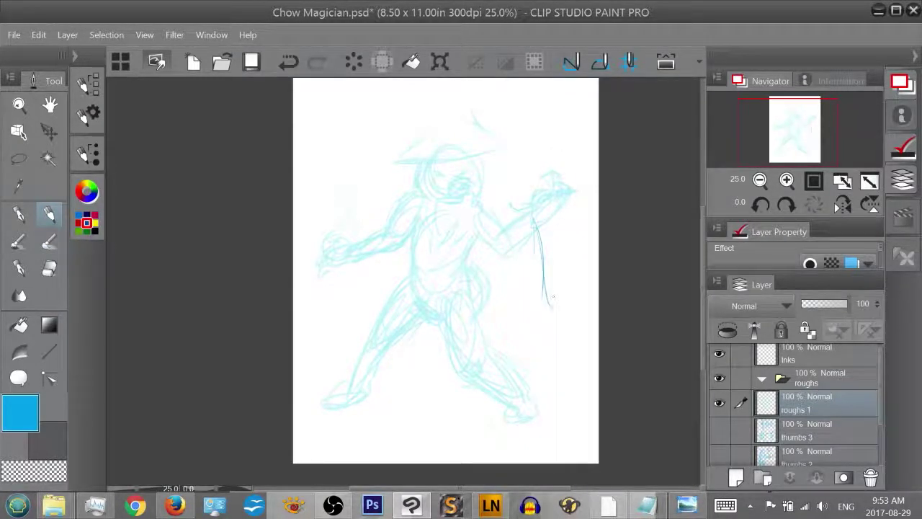
pyautogui.moveTo(550, 224); pyautogui.dragTo(553, 305)
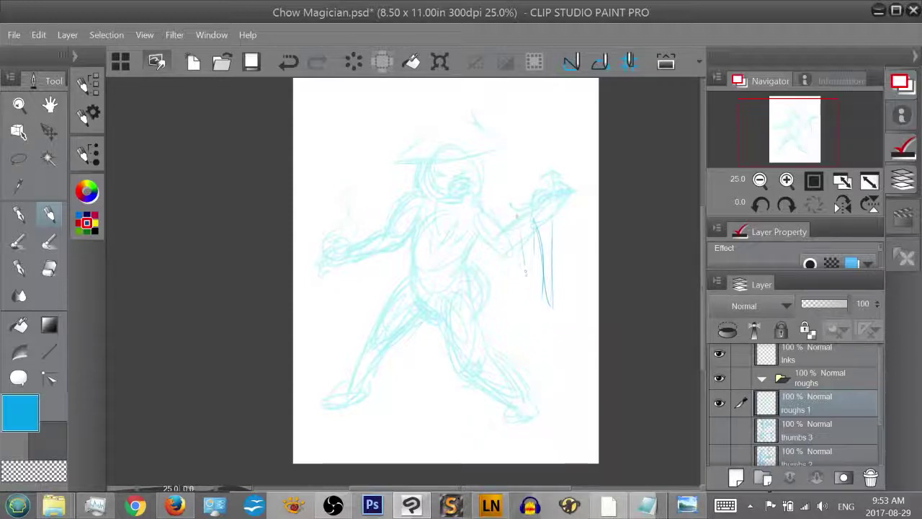
pyautogui.moveTo(520, 225)
pyautogui.mouseDown()
pyautogui.moveTo(525, 288)
pyautogui.moveTo(540, 318)
pyautogui.moveTo(550, 253)
pyautogui.moveTo(545, 214)
pyautogui.mouseUp()
pyautogui.moveTo(501, 287); pyautogui.dragTo(533, 313)
pyautogui.moveTo(473, 245)
pyautogui.mouseDown()
pyautogui.moveTo(507, 285)
pyautogui.moveTo(498, 290)
pyautogui.mouseUp()
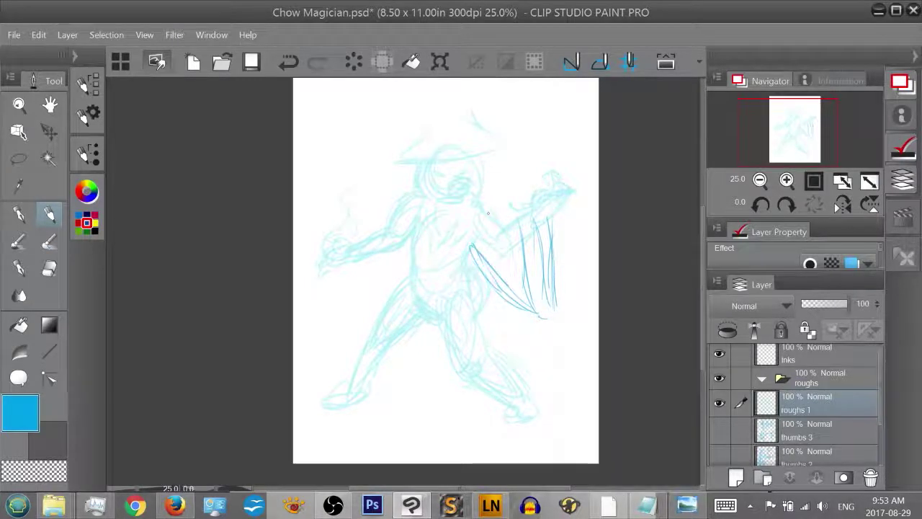
# Sketch the side of the bear's torso and a jagged V-shaped tuft of fur on the chest
pyautogui.moveTo(412, 235); pyautogui.dragTo(409, 272)
pyautogui.moveTo(459, 219); pyautogui.dragTo(438, 241)
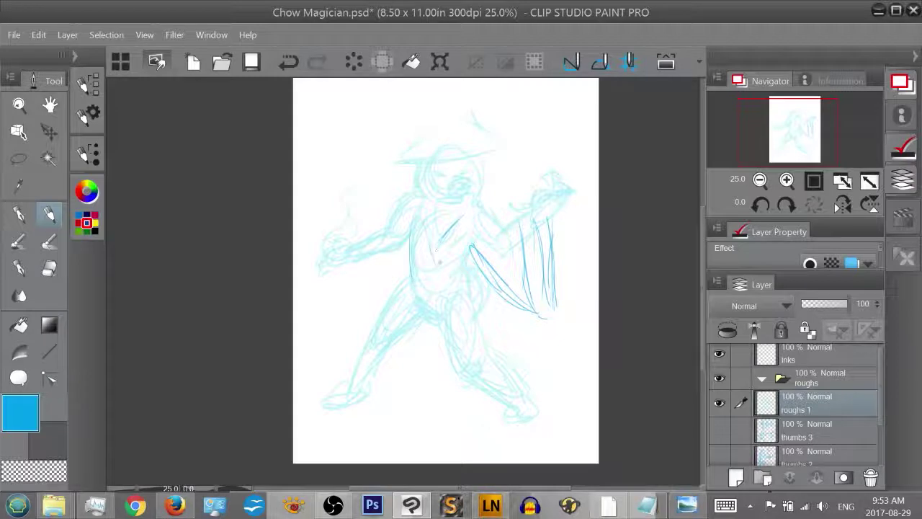
pyautogui.moveTo(424, 205)
pyautogui.mouseDown()
pyautogui.moveTo(417, 222)
pyautogui.moveTo(420, 200)
pyautogui.moveTo(442, 255)
pyautogui.moveTo(450, 233)
pyautogui.mouseUp()
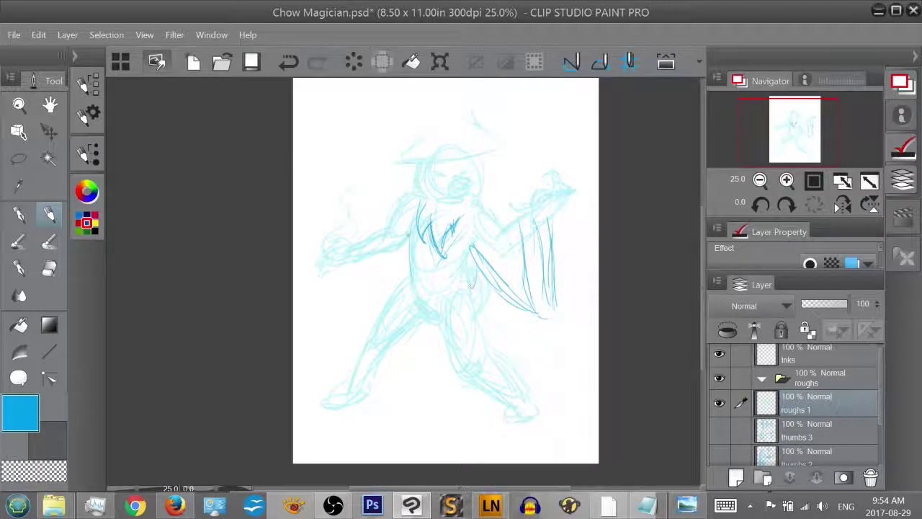
# Sketch the flared robe skirt from the waist down over both legs, with a curved double hem band
pyautogui.moveTo(409, 268)
pyautogui.mouseDown()
pyautogui.moveTo(385, 296)
pyautogui.moveTo(371, 340)
pyautogui.moveTo(352, 351)
pyautogui.mouseUp()
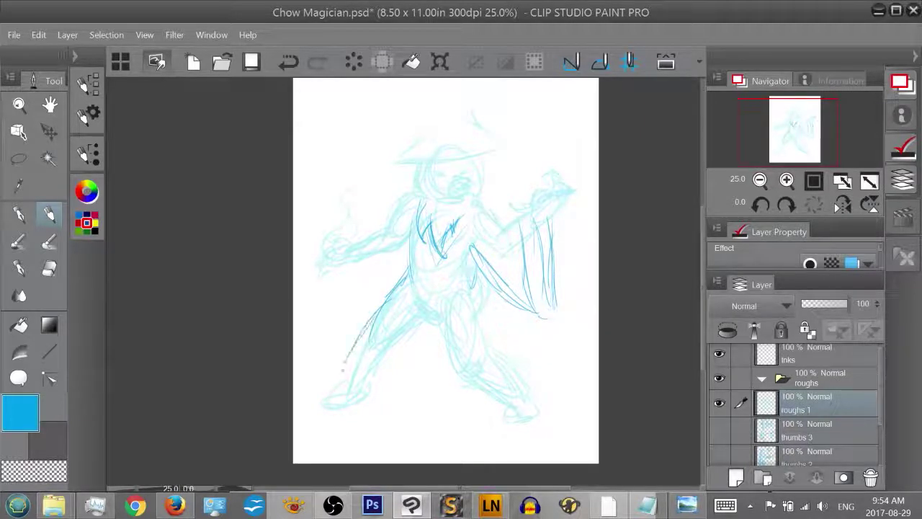
pyautogui.moveTo(376, 313)
pyautogui.mouseDown()
pyautogui.moveTo(344, 364)
pyautogui.moveTo(399, 370)
pyautogui.mouseUp()
pyautogui.moveTo(352, 347)
pyautogui.mouseDown()
pyautogui.moveTo(344, 364)
pyautogui.moveTo(393, 397)
pyautogui.moveTo(511, 391)
pyautogui.mouseUp()
pyautogui.moveTo(394, 292); pyautogui.dragTo(355, 342)
pyautogui.moveTo(355, 343)
pyautogui.mouseDown()
pyautogui.moveTo(442, 386)
pyautogui.moveTo(511, 363)
pyautogui.mouseUp()
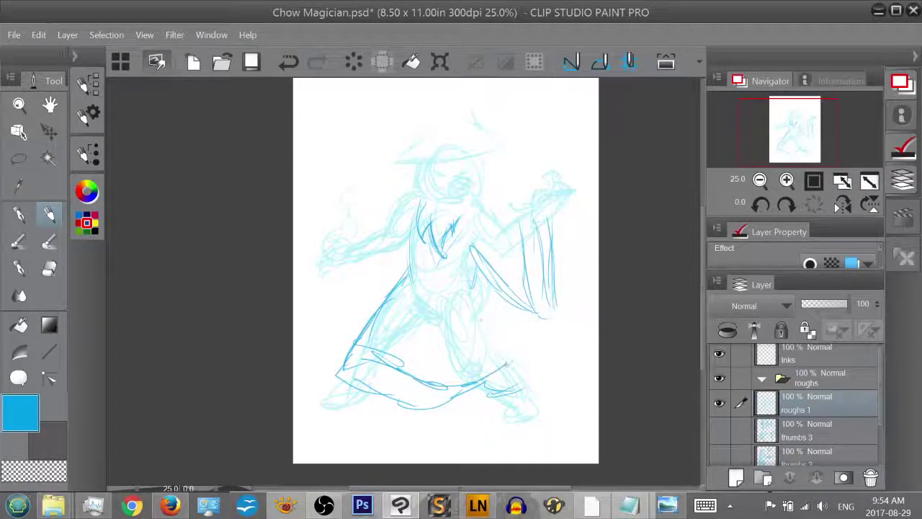
pyautogui.moveTo(476, 301)
pyautogui.mouseDown()
pyautogui.moveTo(482, 329)
pyautogui.moveTo(517, 348)
pyautogui.mouseUp()
pyautogui.moveTo(491, 342)
pyautogui.mouseDown()
pyautogui.moveTo(520, 358)
pyautogui.moveTo(487, 380)
pyautogui.moveTo(413, 366)
pyautogui.mouseUp()
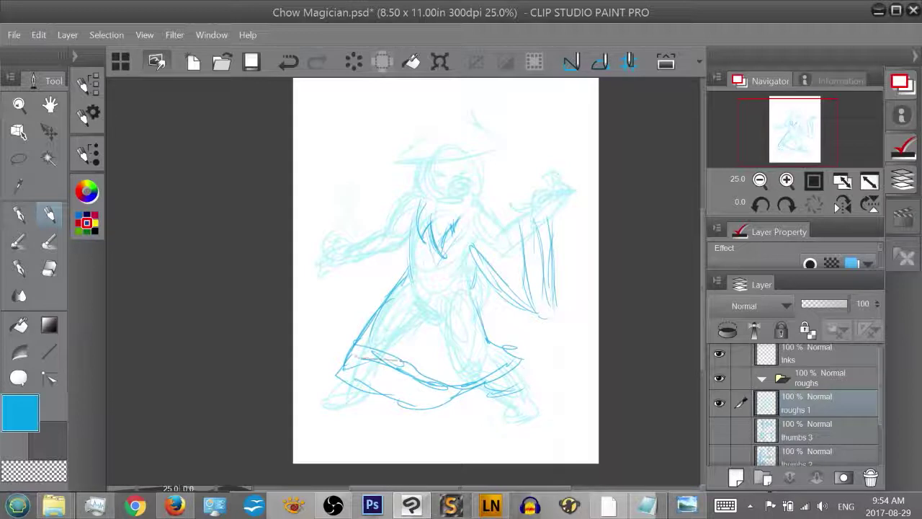
# Erase parts of the robe's lowest hem line and redraw the hem band higher across the legs
pyautogui.press('e')
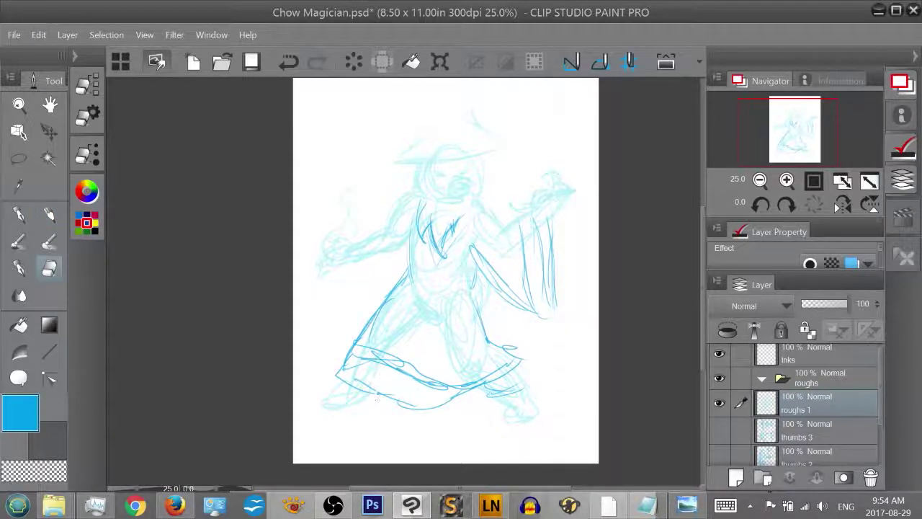
pyautogui.moveTo(374, 393)
pyautogui.mouseDown()
pyautogui.moveTo(415, 413)
pyautogui.moveTo(431, 406)
pyautogui.moveTo(429, 418)
pyautogui.moveTo(455, 399)
pyautogui.mouseUp()
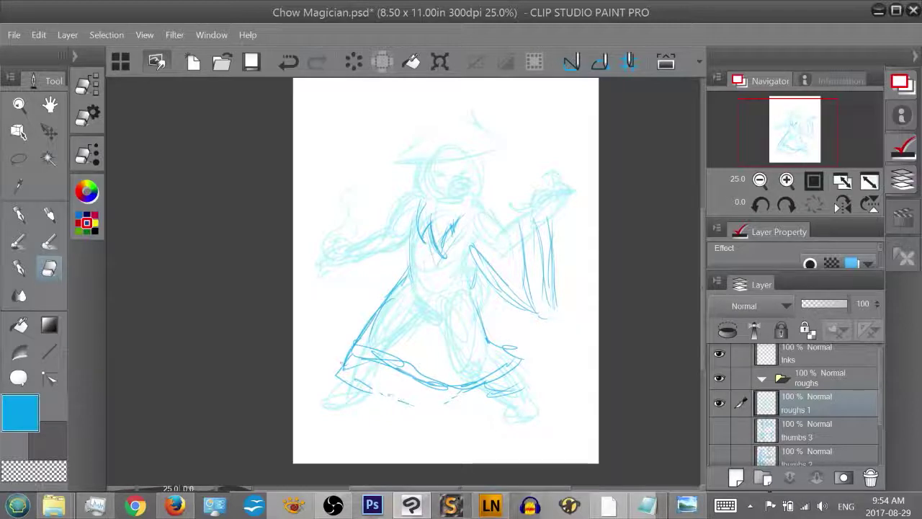
pyautogui.moveTo(341, 362); pyautogui.dragTo(347, 368)
pyautogui.press('p')
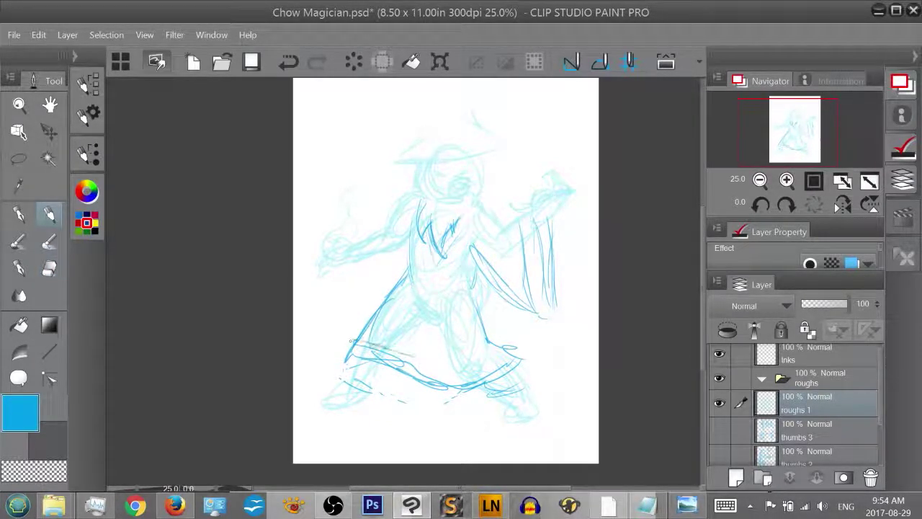
pyautogui.moveTo(351, 341)
pyautogui.mouseDown()
pyautogui.moveTo(471, 375)
pyautogui.moveTo(512, 352)
pyautogui.moveTo(464, 378)
pyautogui.mouseUp()
pyautogui.moveTo(510, 353); pyautogui.dragTo(483, 376)
# Sketch the lower leg below the right end of the robe's hem and add strokes to the chest fur
pyautogui.moveTo(489, 396)
pyautogui.mouseDown()
pyautogui.moveTo(512, 381)
pyautogui.moveTo(510, 412)
pyautogui.mouseUp()
pyautogui.moveTo(508, 374); pyautogui.dragTo(532, 397)
pyautogui.moveTo(484, 376); pyautogui.dragTo(499, 396)
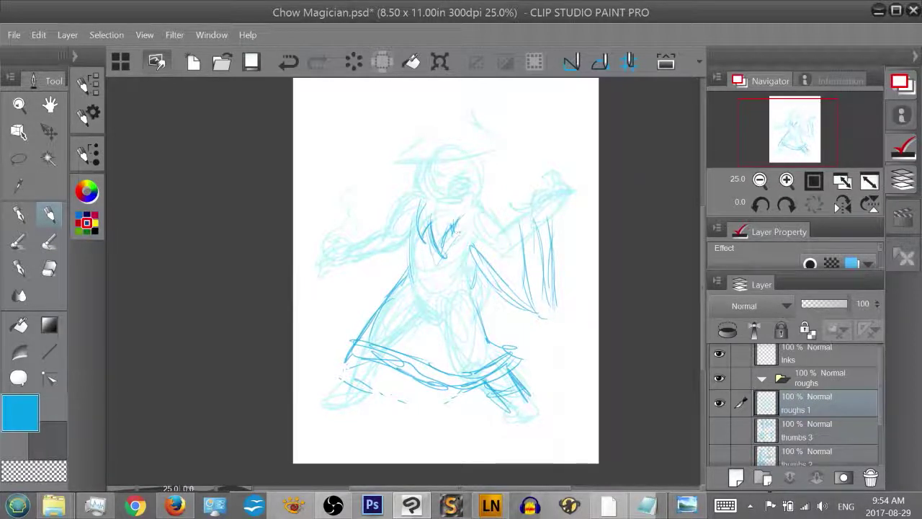
pyautogui.moveTo(421, 230)
pyautogui.mouseDown()
pyautogui.moveTo(438, 258)
pyautogui.moveTo(473, 232)
pyautogui.mouseUp()
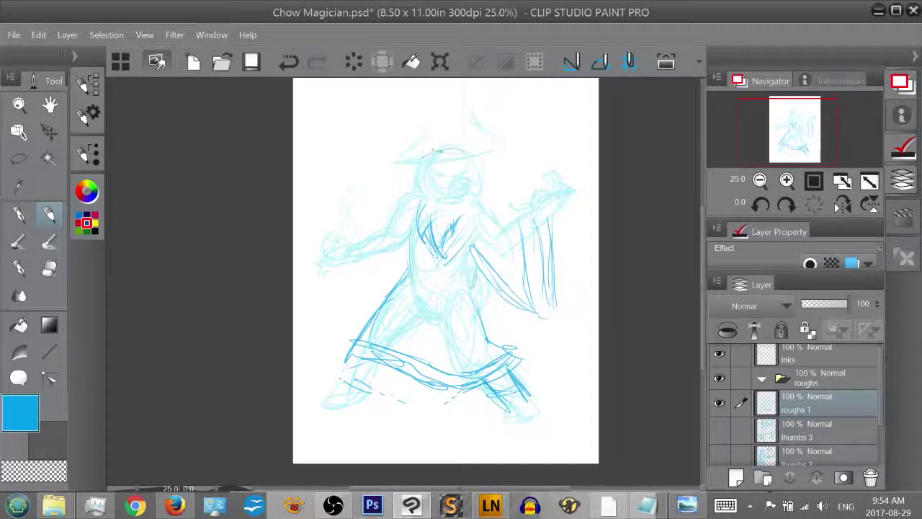
# Sketch a banded top hat with a curved brim on the bear's head, plus one ear, the head's side and the eye and mouth
pyautogui.moveTo(437, 152)
pyautogui.mouseDown()
pyautogui.moveTo(457, 141)
pyautogui.moveTo(459, 155)
pyautogui.moveTo(478, 147)
pyautogui.mouseUp()
pyautogui.moveTo(424, 126)
pyautogui.mouseDown()
pyautogui.moveTo(428, 147)
pyautogui.moveTo(439, 119)
pyautogui.moveTo(471, 128)
pyautogui.moveTo(468, 150)
pyautogui.moveTo(479, 128)
pyautogui.mouseUp()
pyautogui.moveTo(419, 157)
pyautogui.mouseDown()
pyautogui.moveTo(410, 194)
pyautogui.moveTo(422, 193)
pyautogui.mouseUp()
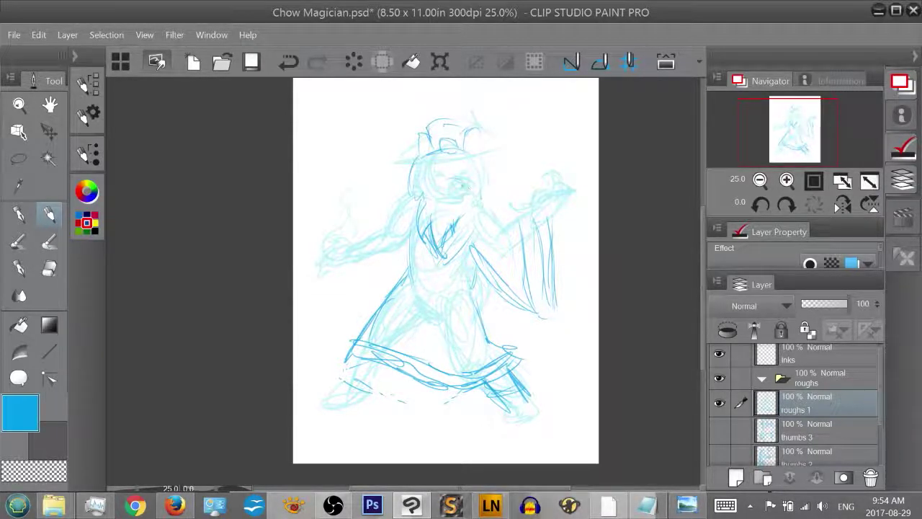
pyautogui.moveTo(427, 133); pyautogui.dragTo(431, 123)
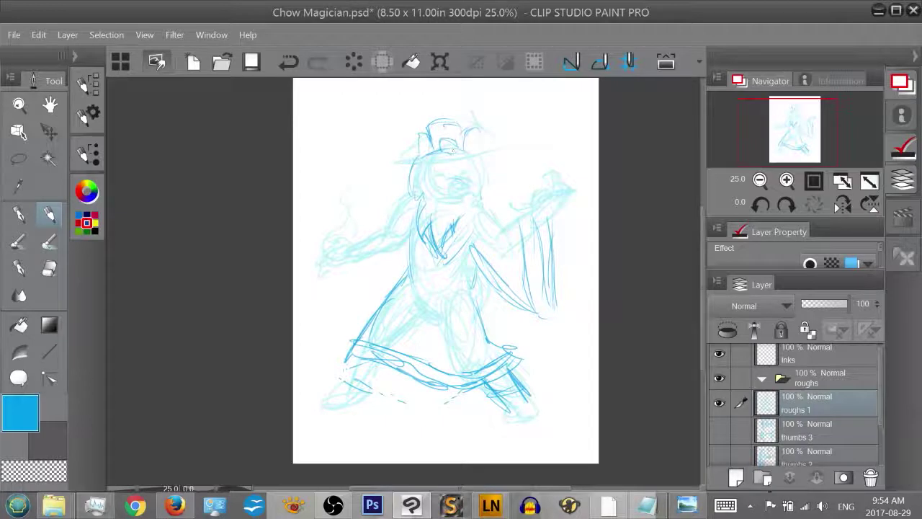
pyautogui.moveTo(421, 167)
pyautogui.mouseDown()
pyautogui.moveTo(479, 164)
pyautogui.moveTo(432, 173)
pyautogui.moveTo(468, 171)
pyautogui.moveTo(457, 197)
pyautogui.mouseUp()
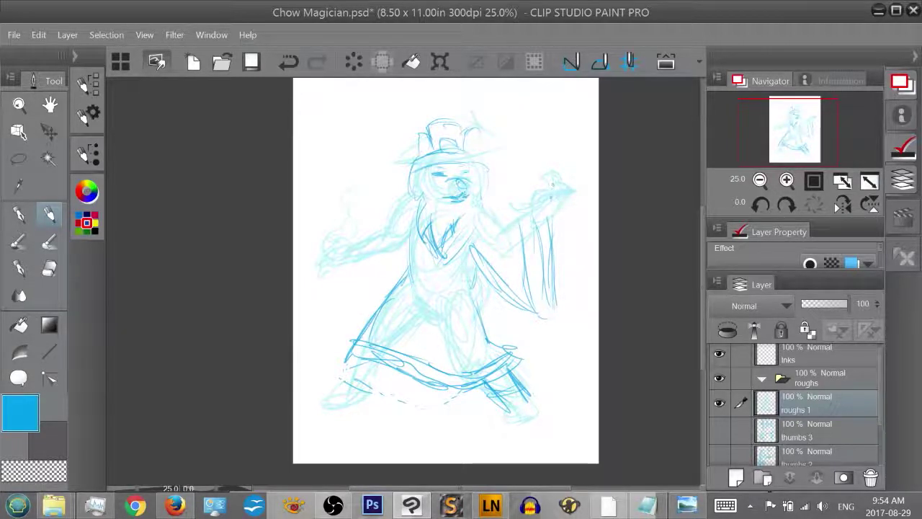
# Define the bear's nose and sketch the raised hand with its fingers, the arm behind it and the shoulder line
pyautogui.moveTo(553, 177); pyautogui.dragTo(548, 197)
pyautogui.moveTo(463, 180); pyautogui.dragTo(462, 193)
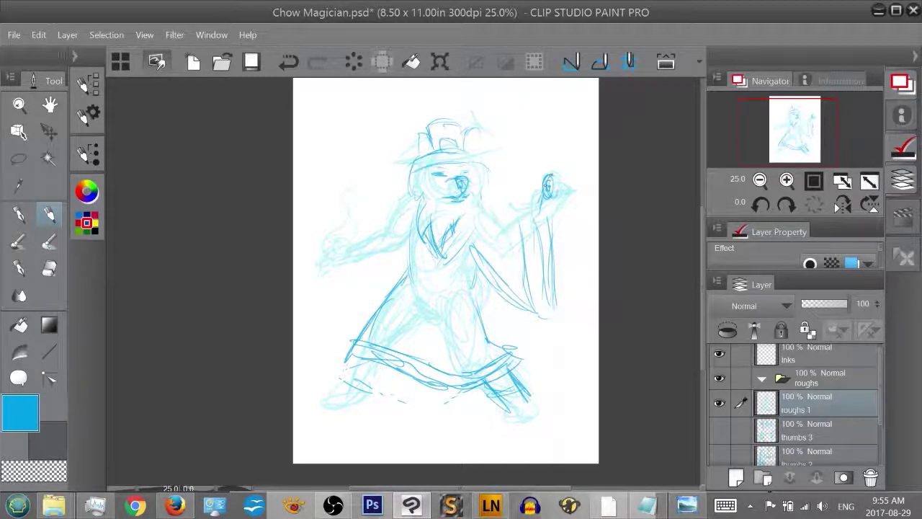
pyautogui.moveTo(548, 185)
pyautogui.mouseDown()
pyautogui.moveTo(561, 189)
pyautogui.moveTo(549, 206)
pyautogui.moveTo(554, 197)
pyautogui.moveTo(546, 204)
pyautogui.moveTo(551, 193)
pyautogui.moveTo(543, 191)
pyautogui.moveTo(541, 227)
pyautogui.moveTo(497, 229)
pyautogui.moveTo(506, 225)
pyautogui.mouseUp()
pyautogui.moveTo(534, 196)
pyautogui.mouseDown()
pyautogui.moveTo(531, 217)
pyautogui.moveTo(464, 215)
pyautogui.moveTo(442, 243)
pyautogui.mouseUp()
# Sketch both sides of the robe's torso and the curved line under the belly
pyautogui.moveTo(471, 209)
pyautogui.mouseDown()
pyautogui.moveTo(452, 226)
pyautogui.moveTo(494, 232)
pyautogui.moveTo(484, 238)
pyautogui.moveTo(471, 287)
pyautogui.moveTo(488, 340)
pyautogui.mouseUp()
pyautogui.moveTo(471, 280)
pyautogui.mouseDown()
pyautogui.moveTo(479, 315)
pyautogui.moveTo(430, 314)
pyautogui.mouseUp()
pyautogui.moveTo(467, 277)
pyautogui.mouseDown()
pyautogui.moveTo(428, 319)
pyautogui.moveTo(405, 315)
pyautogui.mouseUp()
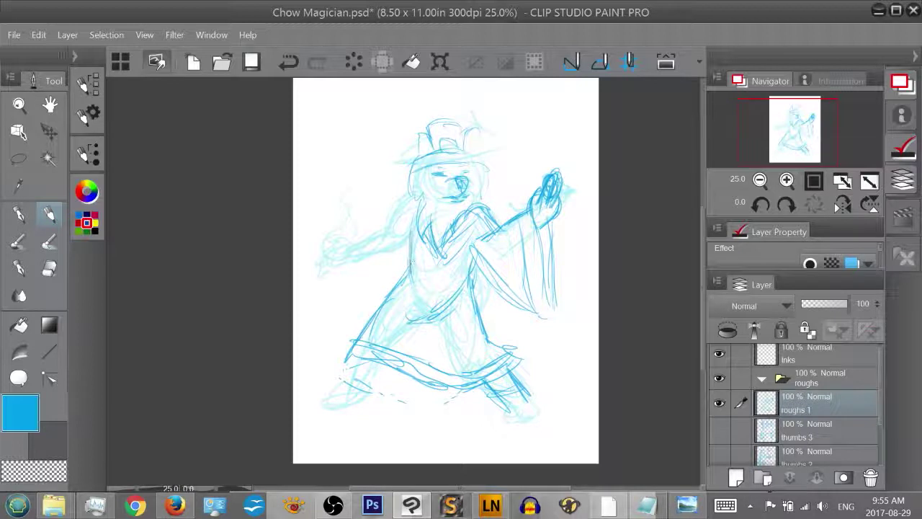
pyautogui.moveTo(412, 232); pyautogui.dragTo(409, 273)
# Sketch the lowered arm's sleeve, with its upper edge, first fold lines and long hanging cuff
pyautogui.moveTo(417, 200)
pyautogui.mouseDown()
pyautogui.moveTo(378, 245)
pyautogui.moveTo(350, 257)
pyautogui.mouseUp()
pyautogui.moveTo(405, 248); pyautogui.dragTo(349, 267)
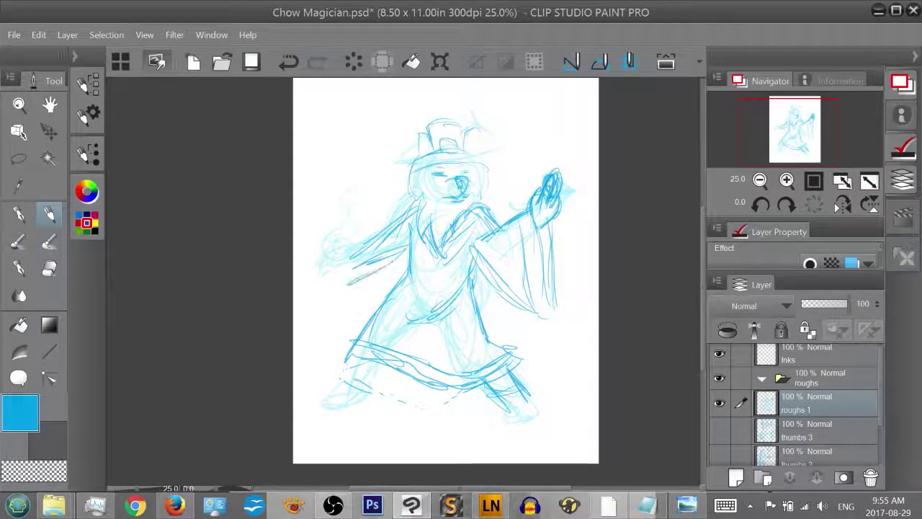
pyautogui.moveTo(389, 226); pyautogui.dragTo(355, 243)
pyautogui.moveTo(358, 244)
pyautogui.mouseDown()
pyautogui.moveTo(332, 252)
pyautogui.moveTo(342, 338)
pyautogui.moveTo(338, 324)
pyautogui.mouseUp()
pyautogui.moveTo(382, 284); pyautogui.dragTo(353, 304)
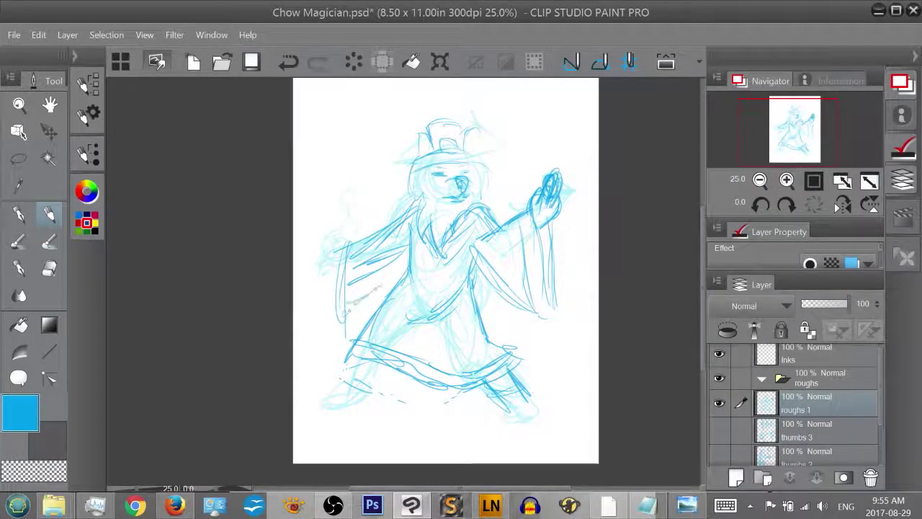
# Add fold lines and the inner cuff edge to the lowered arm's sleeve, and outline its hand
pyautogui.moveTo(408, 268); pyautogui.dragTo(349, 311)
pyautogui.moveTo(392, 278); pyautogui.dragTo(364, 298)
pyautogui.moveTo(360, 231); pyautogui.dragTo(354, 310)
pyautogui.moveTo(362, 261); pyautogui.dragTo(359, 304)
pyautogui.moveTo(362, 245); pyautogui.dragTo(357, 311)
pyautogui.moveTo(321, 246)
pyautogui.mouseDown()
pyautogui.moveTo(316, 265)
pyautogui.moveTo(316, 249)
pyautogui.mouseUp()
pyautogui.moveTo(343, 254); pyautogui.dragTo(329, 263)
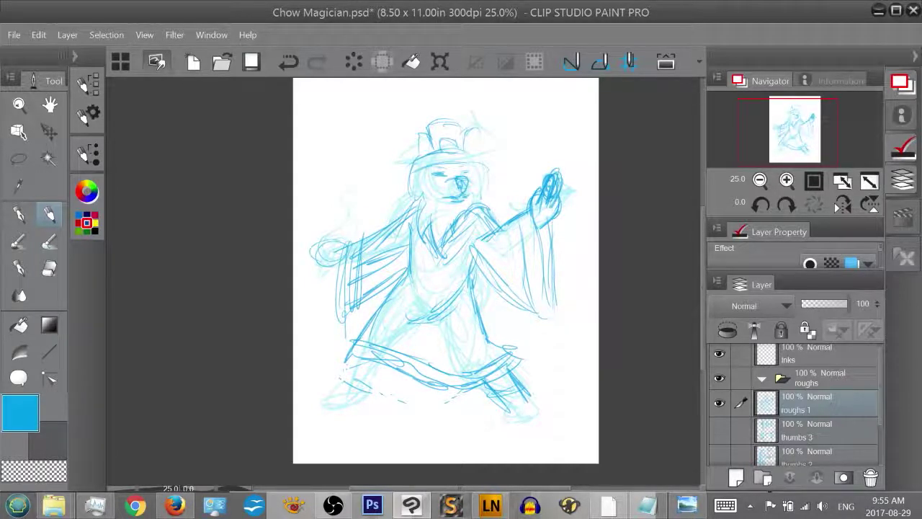
# Sketch the lower leg coming out of the robe's hem below the lowered arm
pyautogui.moveTo(364, 350)
pyautogui.mouseDown()
pyautogui.moveTo(354, 382)
pyautogui.moveTo(369, 387)
pyautogui.mouseUp()
pyautogui.moveTo(355, 360); pyautogui.dragTo(343, 385)
pyautogui.moveTo(344, 374); pyautogui.dragTo(336, 386)
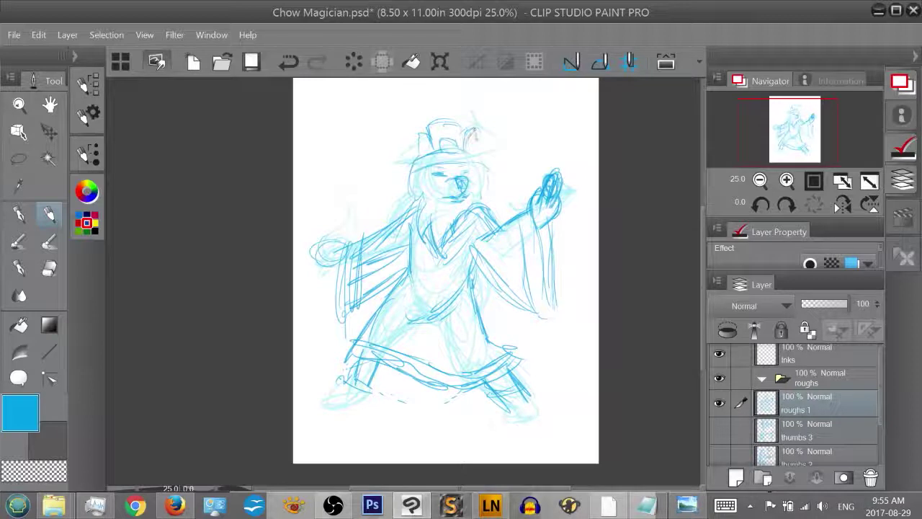
# Sketch the second ear, the other eye, the frowning brow and the cheek fur, plus a small knot at the waist
pyautogui.moveTo(468, 139); pyautogui.dragTo(466, 146)
pyautogui.moveTo(488, 274); pyautogui.dragTo(473, 309)
pyautogui.moveTo(474, 163); pyautogui.dragTo(483, 195)
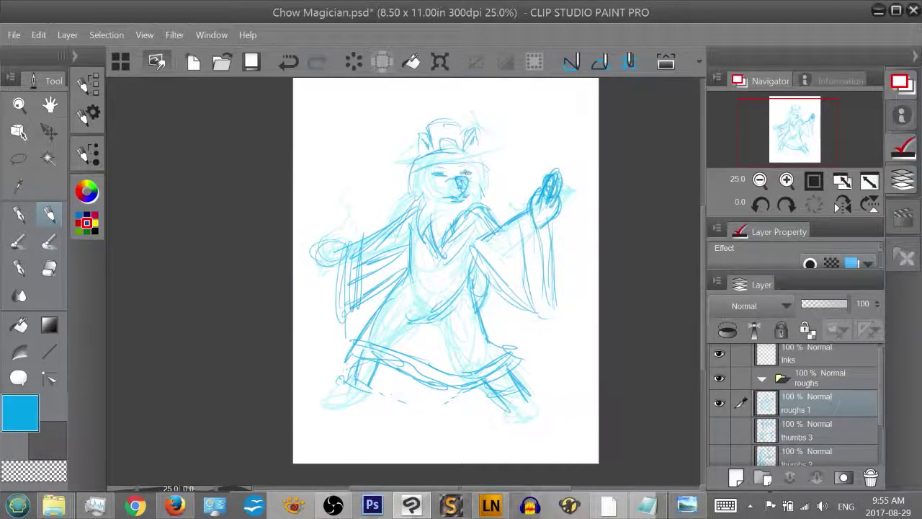
pyautogui.moveTo(458, 164); pyautogui.dragTo(489, 169)
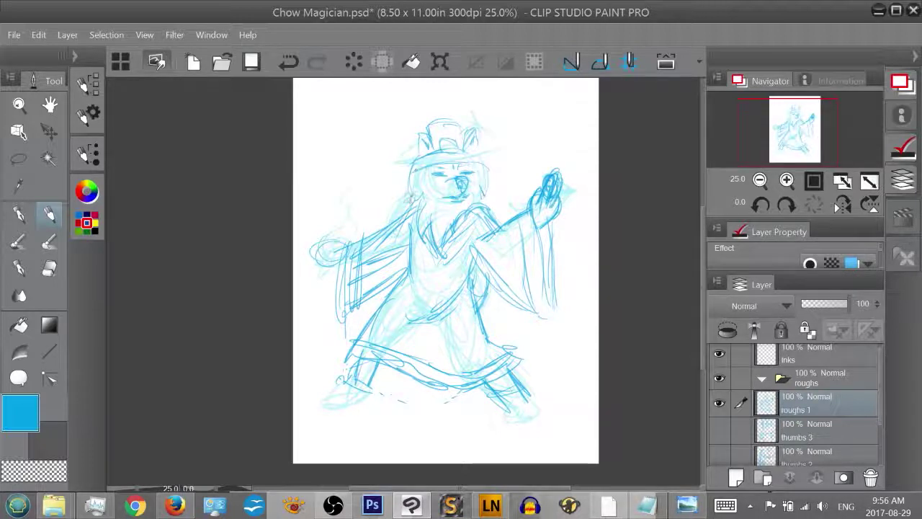
pyautogui.moveTo(410, 197); pyautogui.dragTo(415, 204)
# Sketch the lowered hand's fingers around a small orb, with a flame trail rising from it and arcing over the hat
pyautogui.moveTo(325, 240)
pyautogui.mouseDown()
pyautogui.moveTo(321, 259)
pyautogui.moveTo(337, 262)
pyautogui.moveTo(319, 265)
pyautogui.mouseUp()
pyautogui.moveTo(327, 232)
pyautogui.mouseDown()
pyautogui.moveTo(348, 241)
pyautogui.moveTo(306, 250)
pyautogui.moveTo(339, 227)
pyautogui.moveTo(317, 237)
pyautogui.mouseUp()
pyautogui.moveTo(340, 185); pyautogui.dragTo(331, 217)
pyautogui.moveTo(359, 170); pyautogui.dragTo(347, 193)
pyautogui.moveTo(362, 159); pyautogui.dragTo(350, 187)
pyautogui.moveTo(341, 234); pyautogui.dragTo(349, 214)
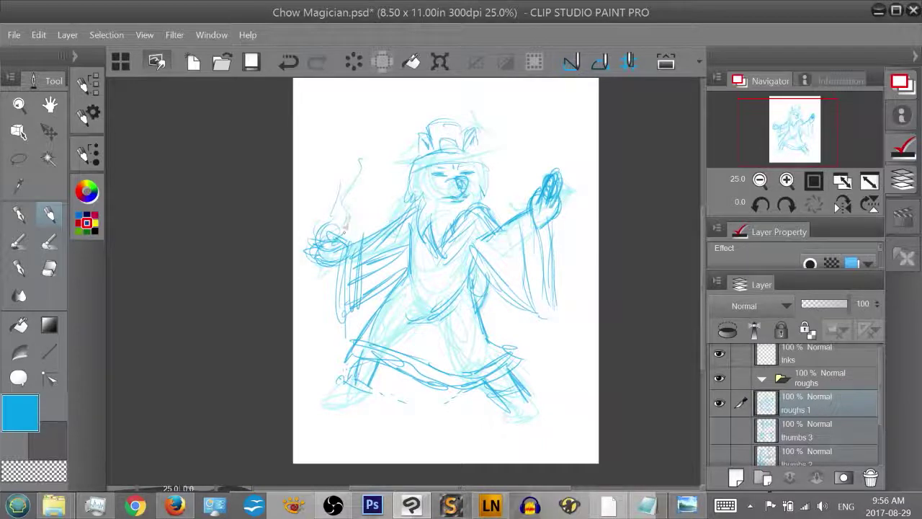
pyautogui.moveTo(369, 175); pyautogui.dragTo(348, 209)
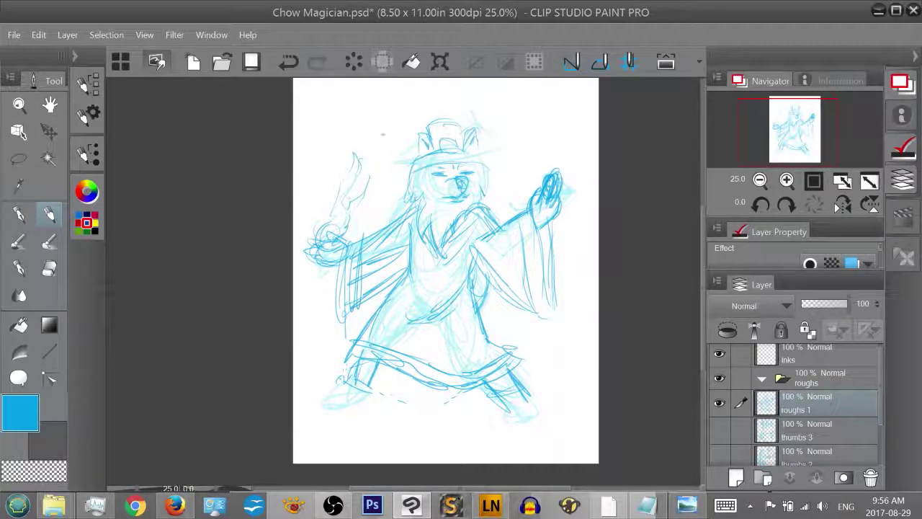
pyautogui.moveTo(382, 134)
pyautogui.mouseDown()
pyautogui.moveTo(424, 108)
pyautogui.moveTo(462, 94)
pyautogui.moveTo(435, 114)
pyautogui.moveTo(481, 101)
pyautogui.mouseUp()
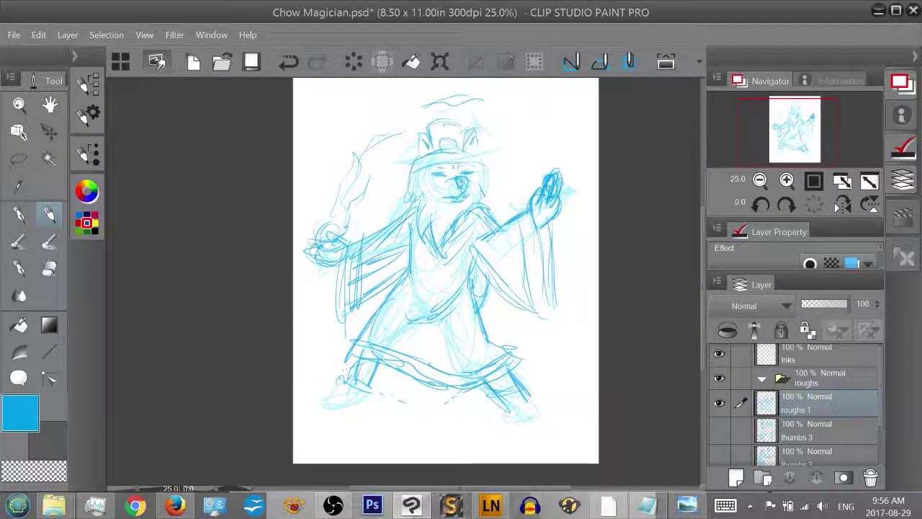
# Rough in the feet at the ends of both lower legs
pyautogui.moveTo(505, 405); pyautogui.dragTo(498, 416)
pyautogui.moveTo(520, 395)
pyautogui.mouseDown()
pyautogui.moveTo(535, 413)
pyautogui.moveTo(505, 423)
pyautogui.mouseUp()
pyautogui.moveTo(359, 351)
pyautogui.mouseDown()
pyautogui.moveTo(352, 381)
pyautogui.moveTo(368, 390)
pyautogui.moveTo(382, 358)
pyautogui.mouseUp()
pyautogui.moveTo(338, 386)
pyautogui.mouseDown()
pyautogui.moveTo(324, 400)
pyautogui.moveTo(332, 393)
pyautogui.moveTo(353, 400)
pyautogui.mouseUp()
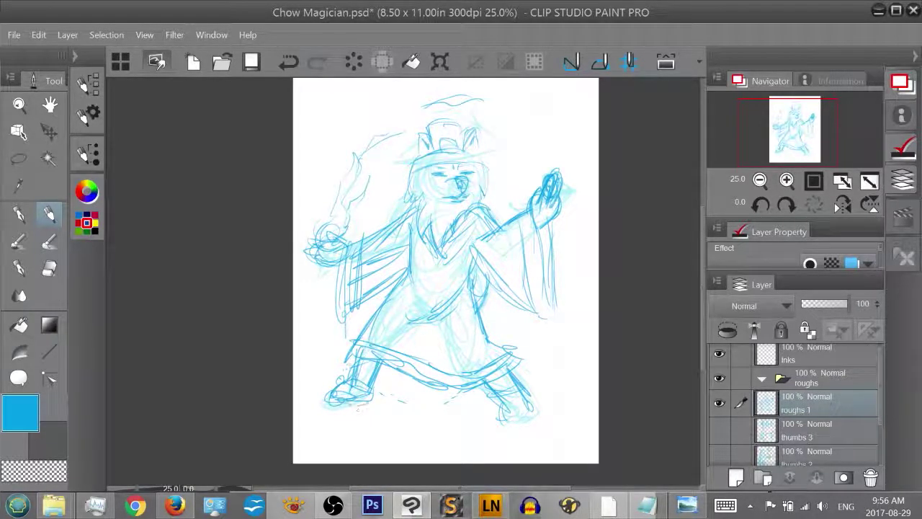
# Lengthen the lower leg beneath the lowered arm, erasing its first foot and redrawing a rounded shoe farther down
pyautogui.moveTo(379, 368); pyautogui.dragTo(377, 397)
pyautogui.moveTo(356, 357); pyautogui.dragTo(357, 397)
pyautogui.moveTo(378, 369)
pyautogui.mouseDown()
pyautogui.moveTo(378, 392)
pyautogui.moveTo(330, 401)
pyautogui.moveTo(378, 408)
pyautogui.mouseUp()
pyautogui.press('e')
pyautogui.press('p')
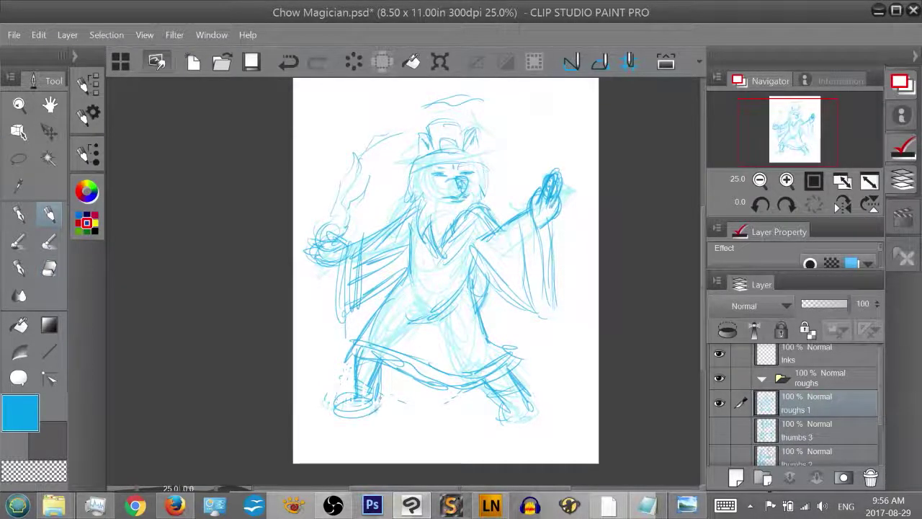
pyautogui.moveTo(381, 369)
pyautogui.mouseDown()
pyautogui.moveTo(379, 400)
pyautogui.moveTo(330, 416)
pyautogui.mouseUp()
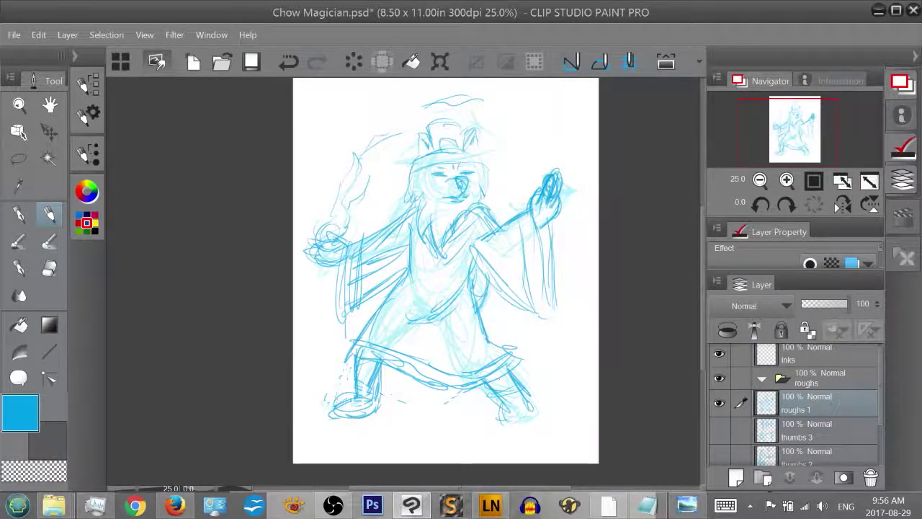
# Sketch the other leg's wrappings and redraw its foot as a rounded shoe extending lower
pyautogui.moveTo(502, 409)
pyautogui.mouseDown()
pyautogui.moveTo(523, 433)
pyautogui.moveTo(529, 419)
pyautogui.moveTo(540, 435)
pyautogui.moveTo(497, 388)
pyautogui.mouseUp()
pyautogui.moveTo(517, 391)
pyautogui.mouseDown()
pyautogui.moveTo(492, 378)
pyautogui.moveTo(507, 413)
pyautogui.mouseUp()
pyautogui.moveTo(490, 376); pyautogui.dragTo(526, 436)
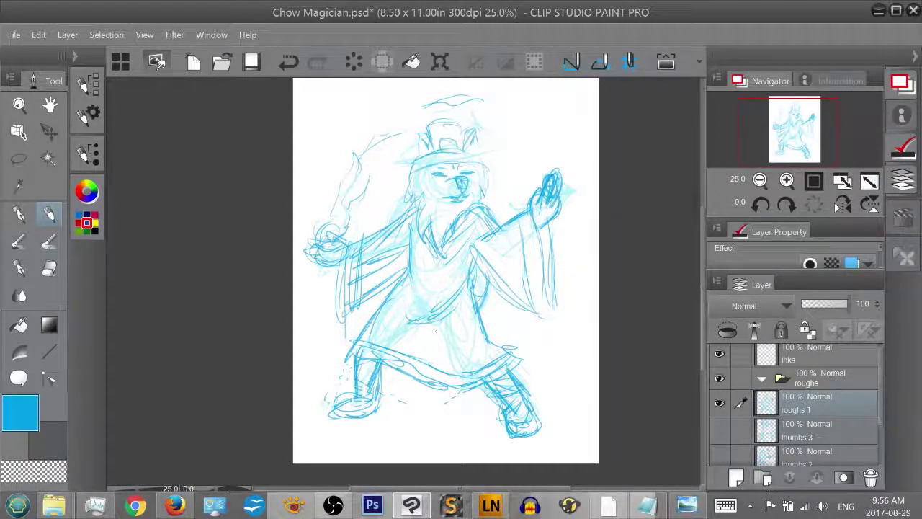
# Add sole and ankle details to the shoe beneath the lowered arm, wrap lines on its leg and strokes on the waist knot
pyautogui.moveTo(340, 402); pyautogui.dragTo(369, 401)
pyautogui.moveTo(340, 405); pyautogui.dragTo(366, 392)
pyautogui.moveTo(339, 420); pyautogui.dragTo(362, 416)
pyautogui.moveTo(352, 419); pyautogui.dragTo(367, 411)
pyautogui.moveTo(360, 370)
pyautogui.mouseDown()
pyautogui.moveTo(358, 399)
pyautogui.moveTo(373, 388)
pyautogui.mouseUp()
pyautogui.moveTo(477, 284); pyautogui.dragTo(485, 298)
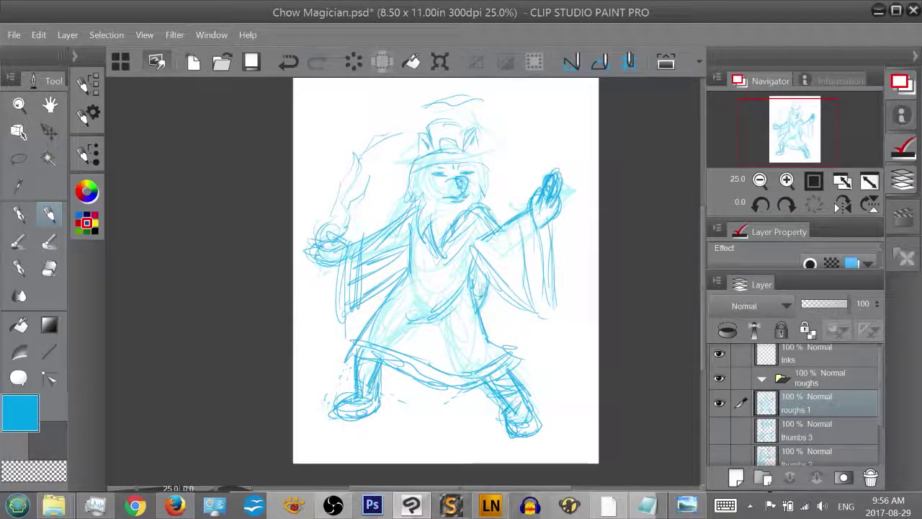
# Add jagged fur to both cheeks and darken the V-shaped chest fur with hatching strokes
pyautogui.moveTo(487, 188); pyautogui.dragTo(488, 202)
pyautogui.moveTo(406, 181)
pyautogui.mouseDown()
pyautogui.moveTo(410, 206)
pyautogui.moveTo(420, 205)
pyautogui.mouseUp()
pyautogui.moveTo(479, 189); pyautogui.dragTo(480, 201)
pyautogui.moveTo(424, 220); pyautogui.dragTo(444, 260)
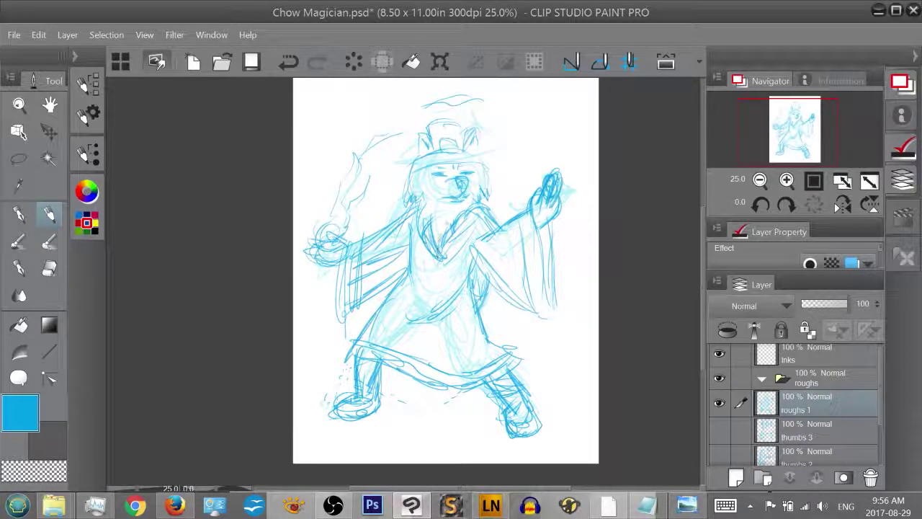
pyautogui.moveTo(453, 222); pyautogui.dragTo(436, 254)
pyautogui.moveTo(473, 211); pyautogui.dragTo(444, 247)
pyautogui.moveTo(476, 215)
pyautogui.mouseDown()
pyautogui.moveTo(441, 257)
pyautogui.moveTo(448, 239)
pyautogui.mouseUp()
# Add shading strokes to the shoulder, upper sleeve and underarm of the raised arm
pyautogui.moveTo(489, 219)
pyautogui.mouseDown()
pyautogui.moveTo(503, 241)
pyautogui.moveTo(507, 219)
pyautogui.mouseUp()
pyautogui.moveTo(508, 227); pyautogui.dragTo(526, 213)
pyautogui.moveTo(491, 245); pyautogui.dragTo(506, 232)
pyautogui.moveTo(515, 222)
pyautogui.mouseDown()
pyautogui.moveTo(529, 212)
pyautogui.moveTo(488, 218)
pyautogui.mouseUp()
pyautogui.moveTo(491, 229)
pyautogui.mouseDown()
pyautogui.moveTo(500, 223)
pyautogui.moveTo(478, 231)
pyautogui.moveTo(471, 281)
pyautogui.mouseUp()
pyautogui.moveTo(525, 240)
pyautogui.mouseDown()
pyautogui.moveTo(504, 264)
pyautogui.moveTo(491, 251)
pyautogui.mouseUp()
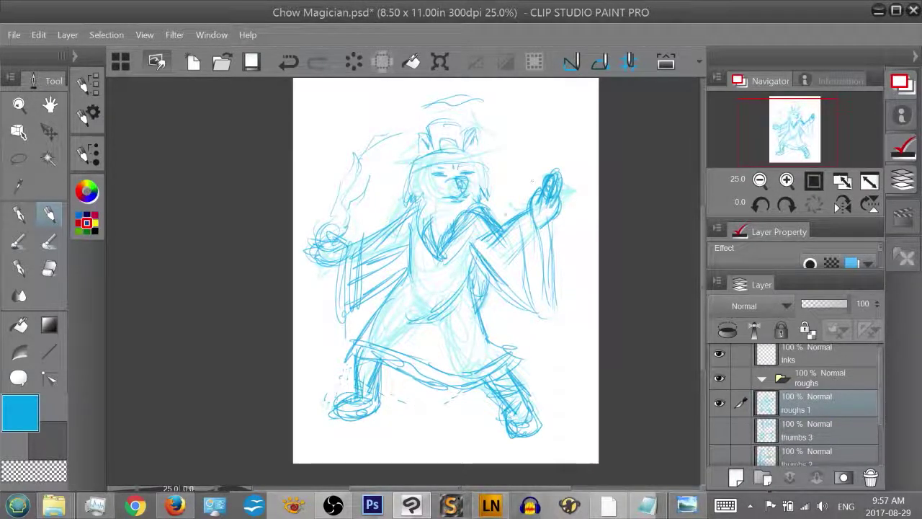
# Erase the dense strokes between the fingers of the raised hand
pyautogui.scroll(1, 601, 461)
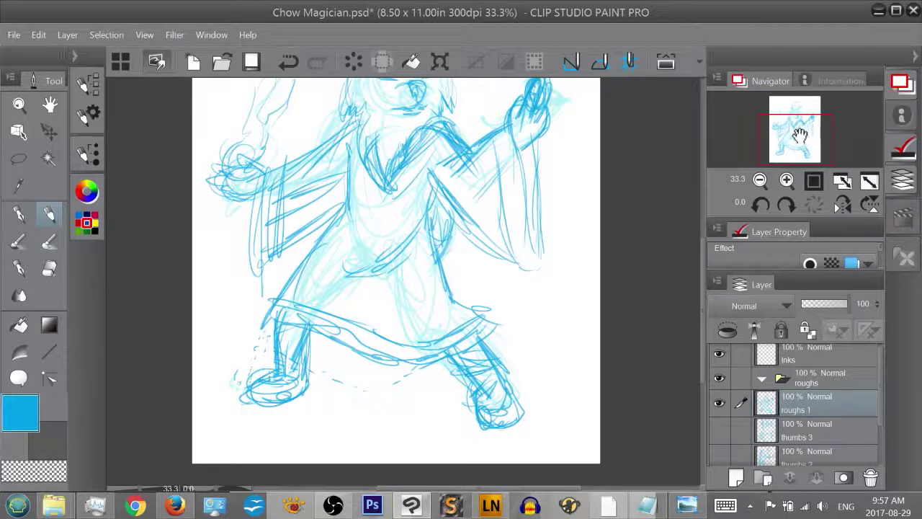
pyautogui.moveTo(799, 134); pyautogui.dragTo(793, 129)
pyautogui.press('e')
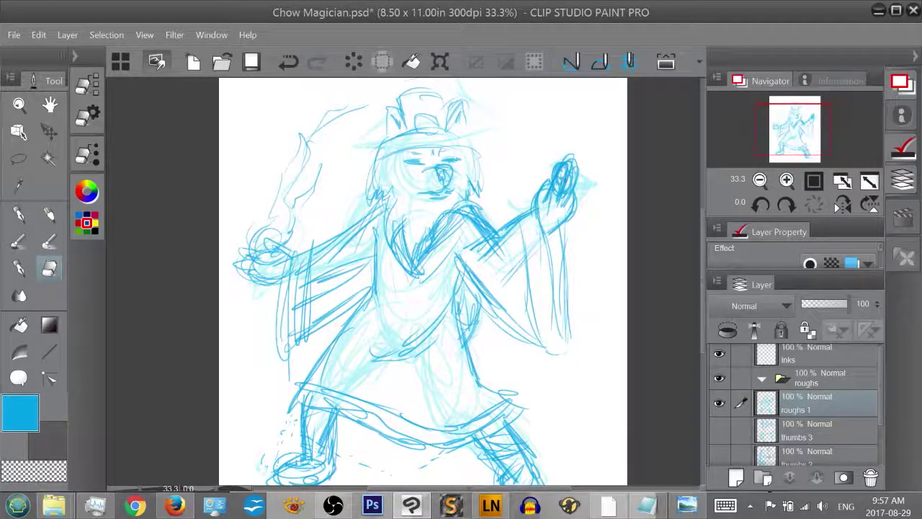
pyautogui.moveTo(559, 177); pyautogui.dragTo(554, 194)
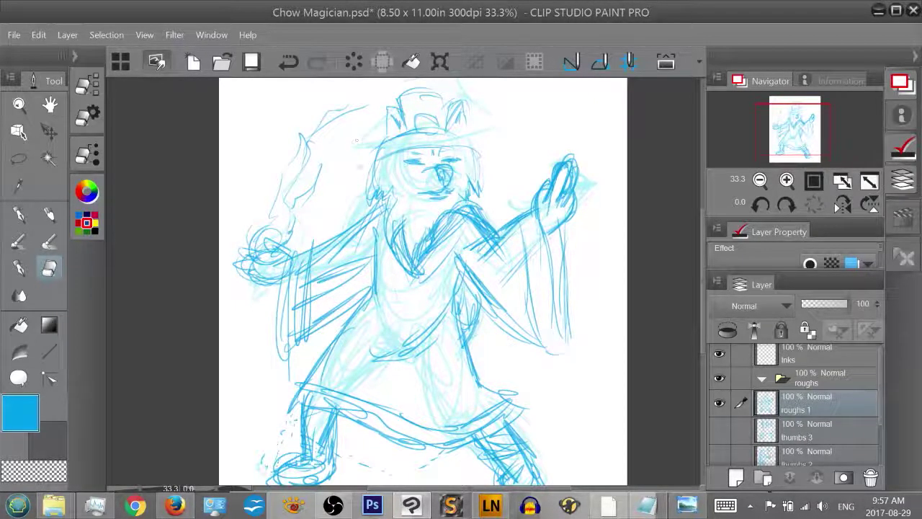
# Apply a Brightness/Contrast correction to the roughs 1 layer with contrast at 68
pyautogui.click(38, 36)
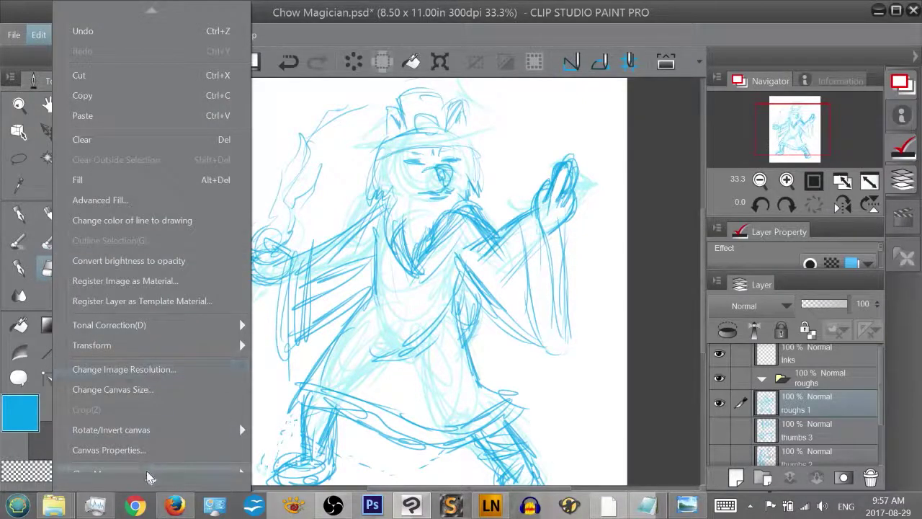
pyautogui.moveTo(150, 478)
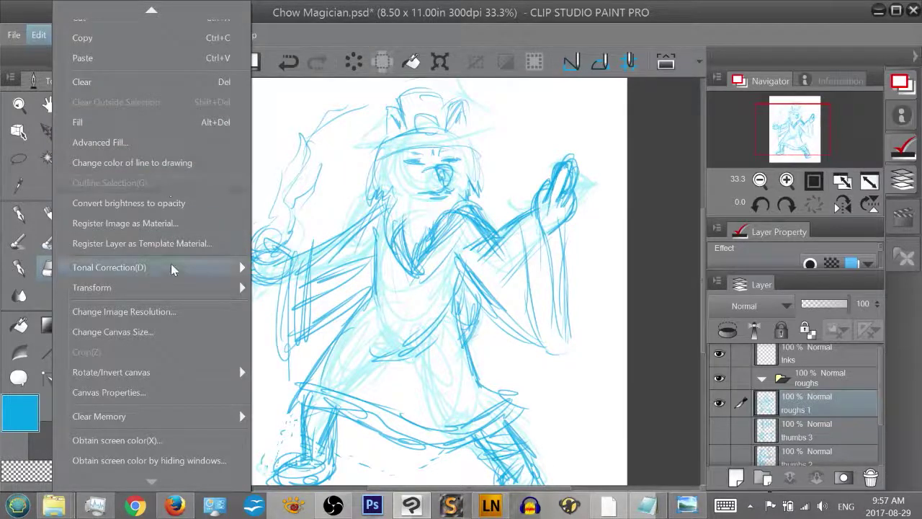
pyautogui.moveTo(228, 265)
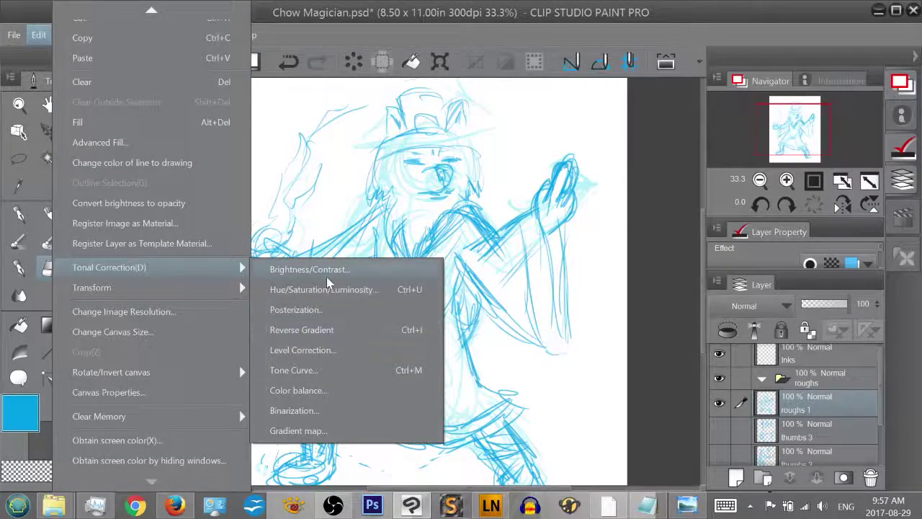
pyautogui.click(327, 277)
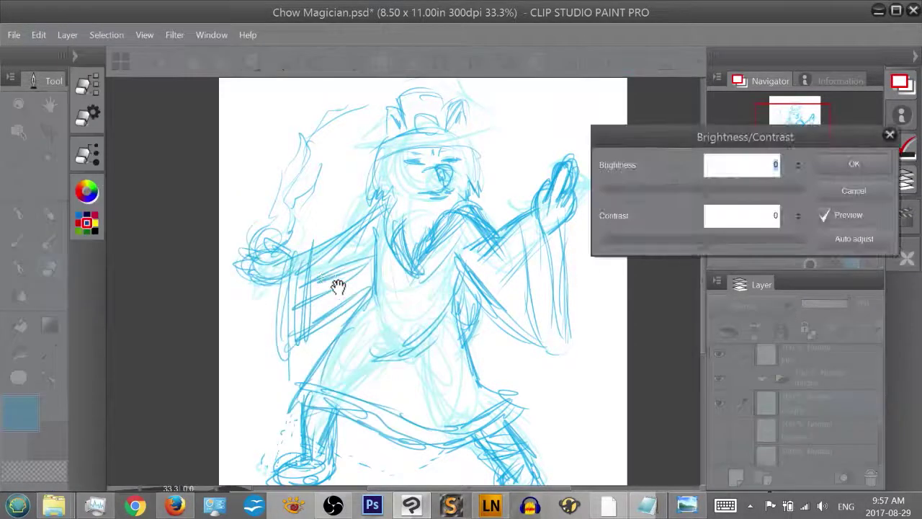
pyautogui.moveTo(701, 249); pyautogui.dragTo(774, 252)
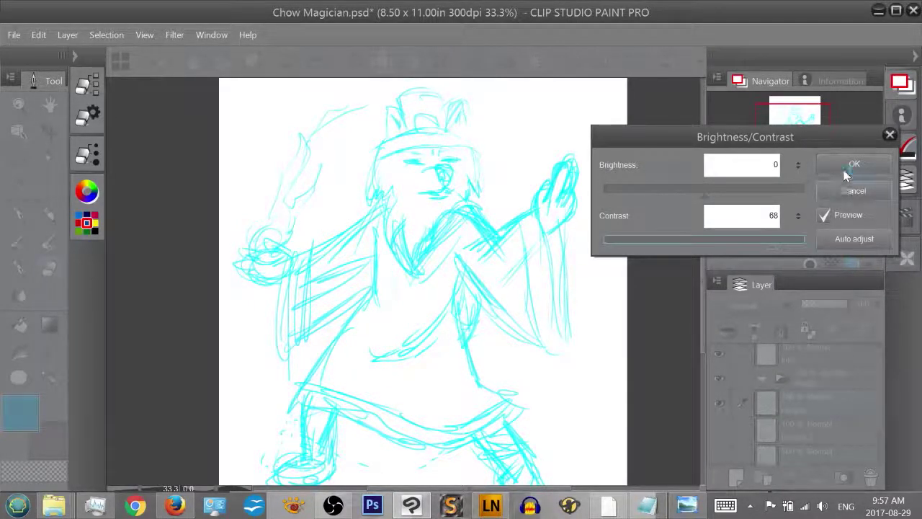
pyautogui.click(848, 170)
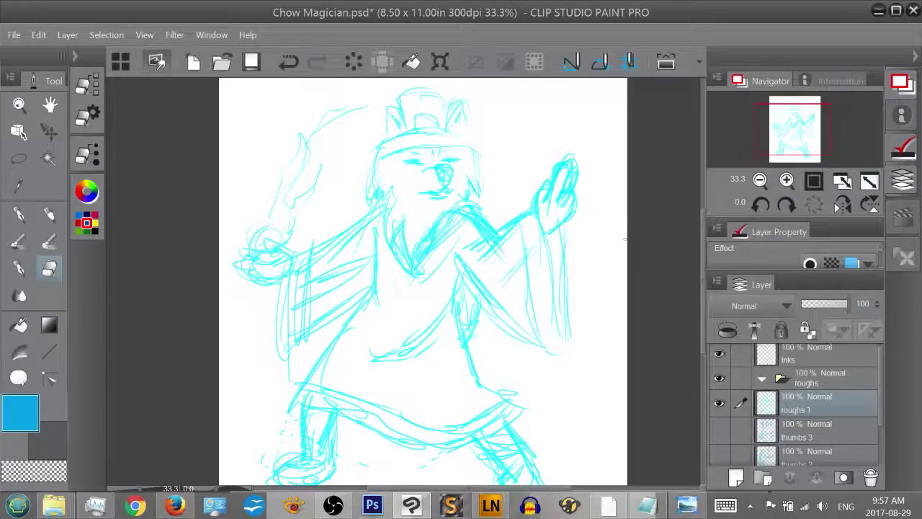
# Duplicate the roughs 1 layer, hide the original and rename the copy roughs 2
pyautogui.moveTo(818, 405); pyautogui.dragTo(737, 476)
pyautogui.click(719, 405)
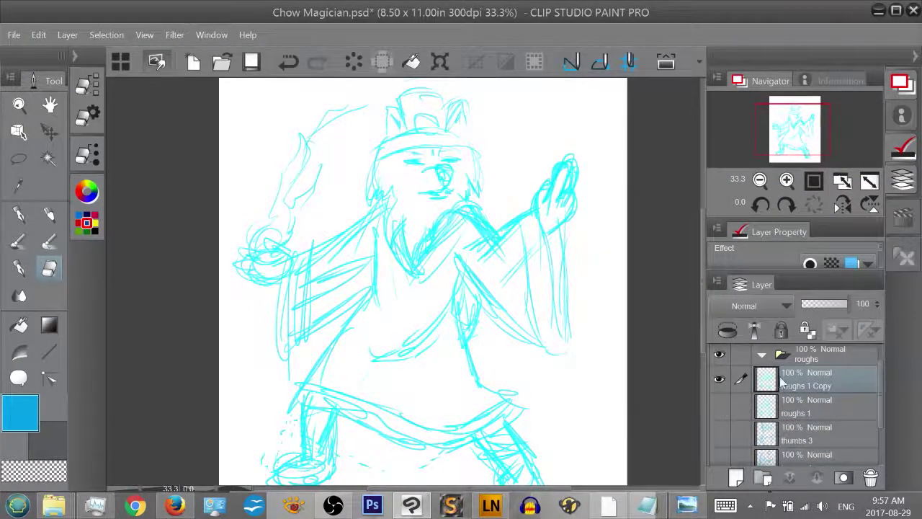
pyautogui.doubleClick(827, 385)
pyautogui.moveTo(828, 386); pyautogui.dragTo(810, 385)
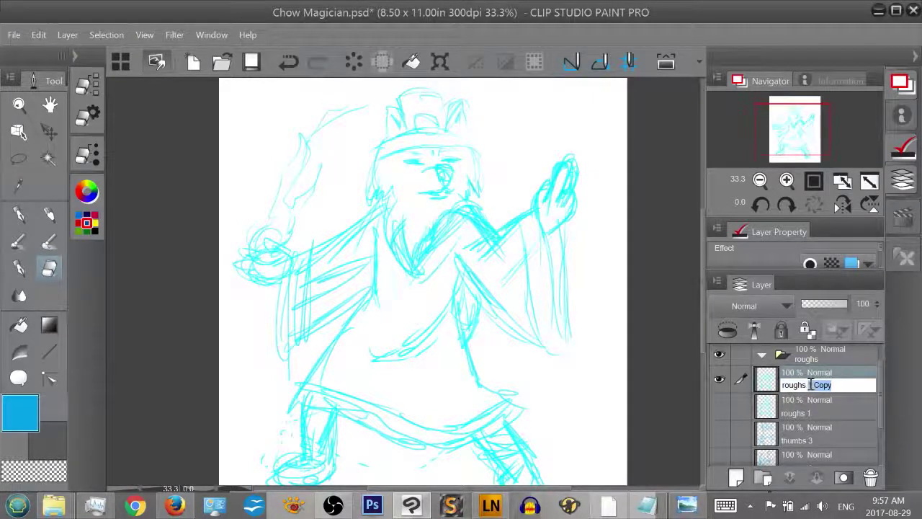
pyautogui.press('BackSpace')
pyautogui.press('Return')
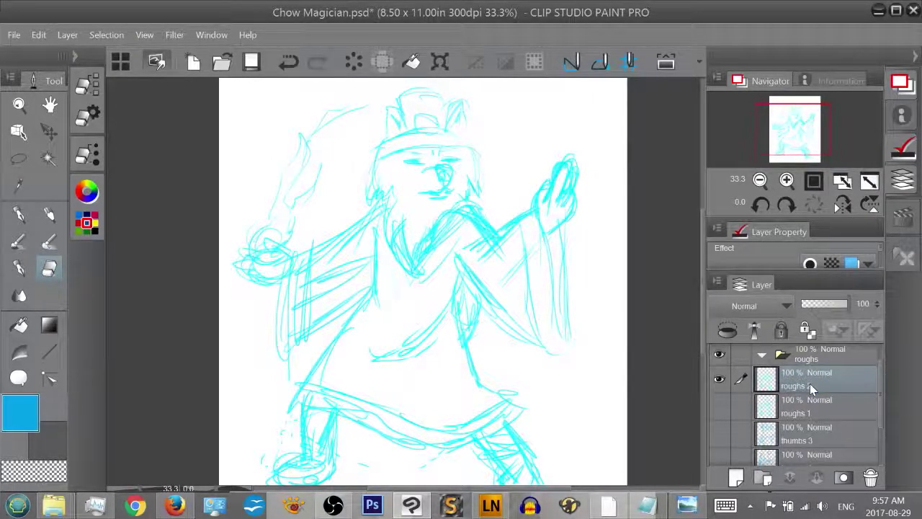
# Lighten the roughs 2 layer with a Hue/Saturation/Luminosity correction of saturation -12 and brightness 67
pyautogui.hotkey('ctrl', 'u')
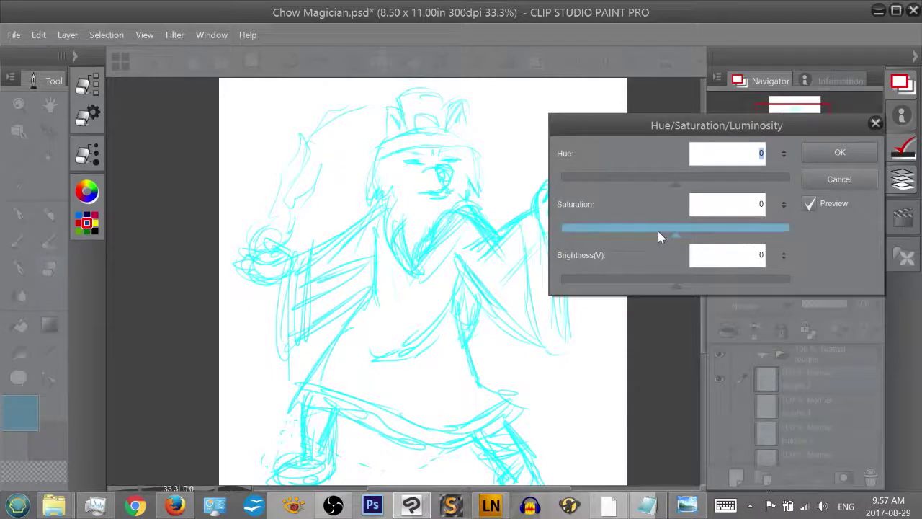
pyautogui.moveTo(657, 232); pyautogui.dragTo(665, 234)
pyautogui.click(708, 282)
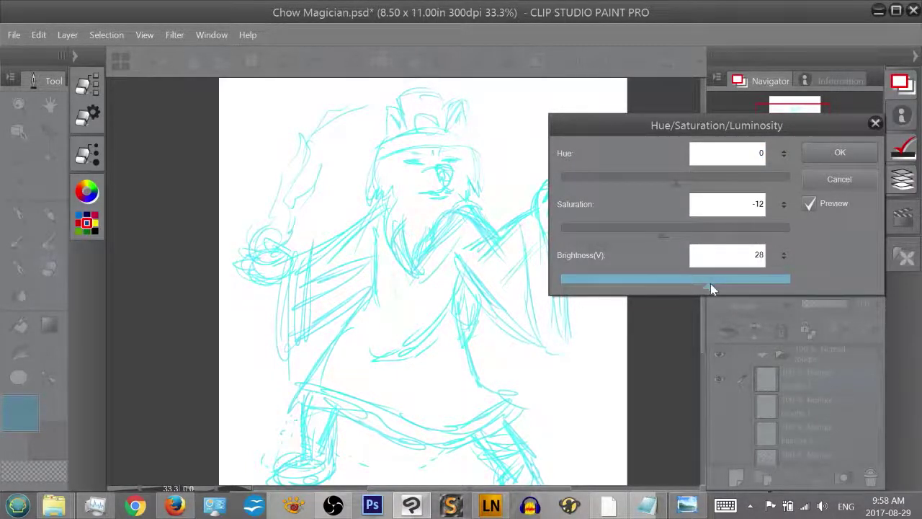
pyautogui.moveTo(711, 284); pyautogui.dragTo(751, 285)
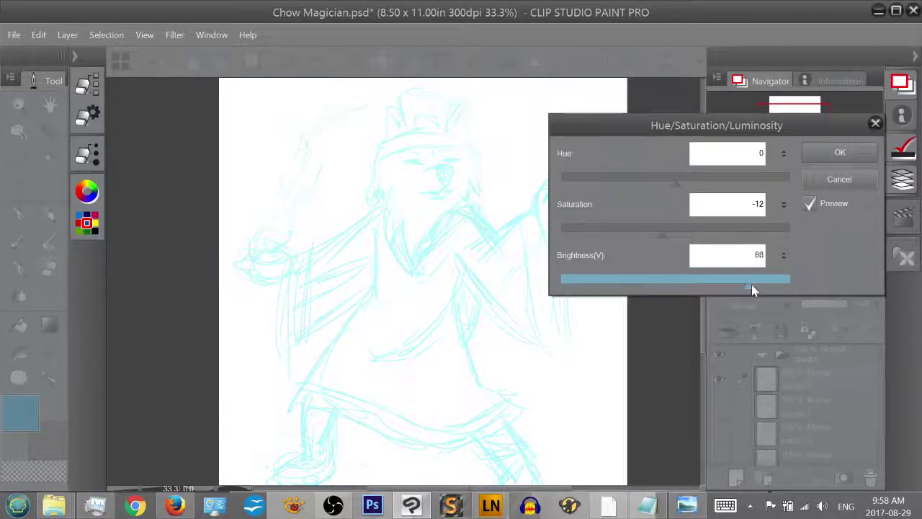
pyautogui.moveTo(752, 285); pyautogui.dragTo(753, 285)
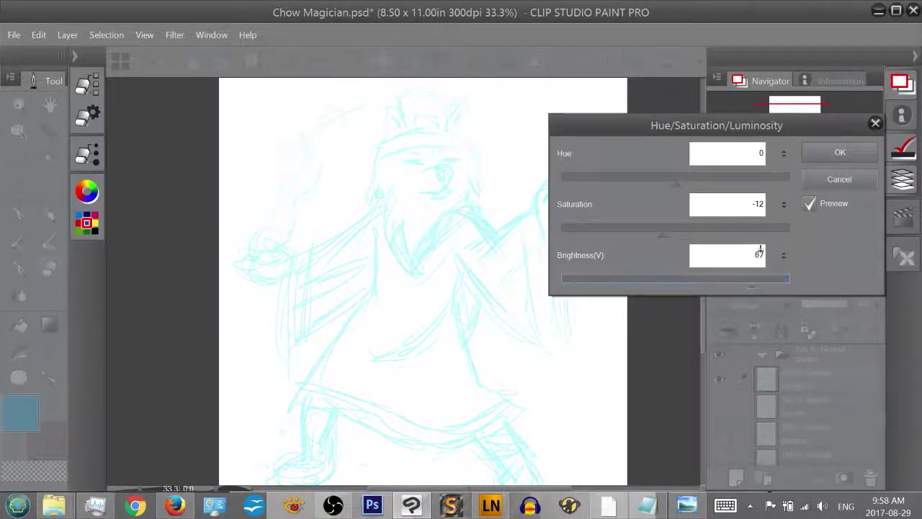
pyautogui.click(821, 153)
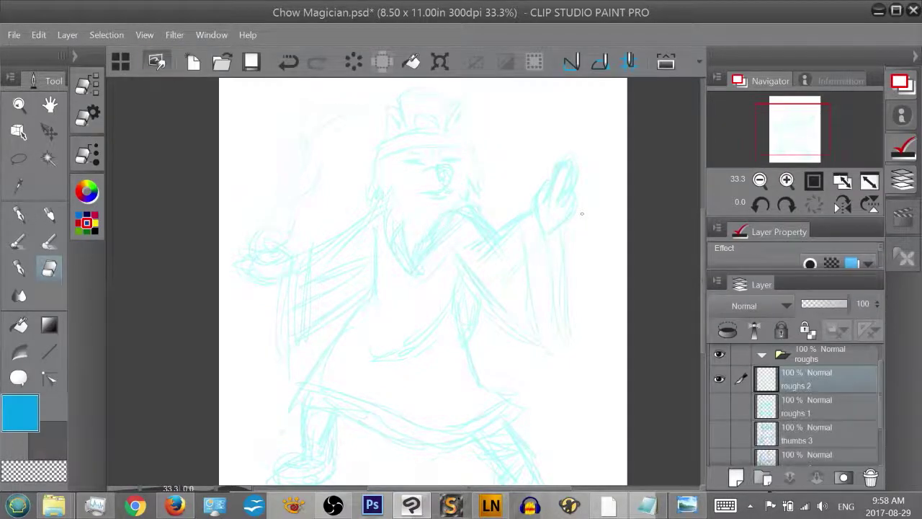
# Draw the bear's nose, muzzle, mouth, narrowed eyes and furrowed brow with darker pencil strokes over the pale rough
pyautogui.scroll(1, 582, 213)
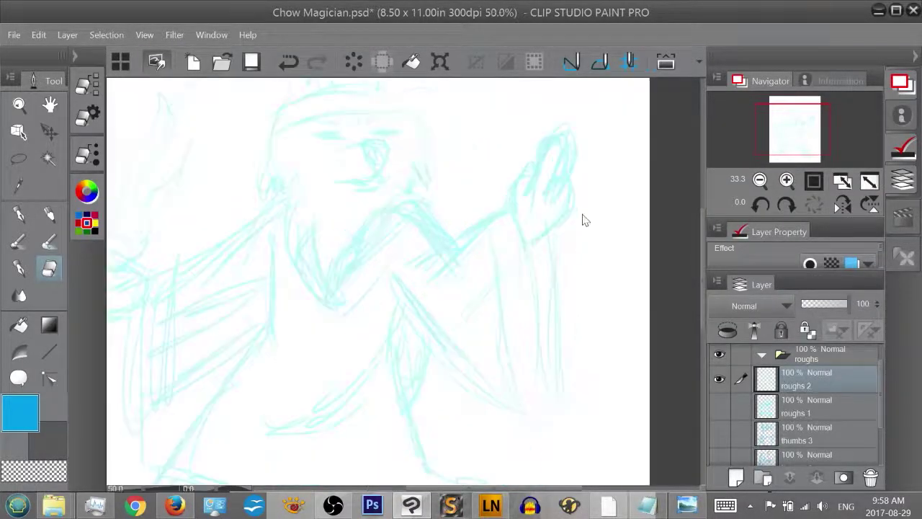
pyautogui.moveTo(795, 125); pyautogui.dragTo(789, 122)
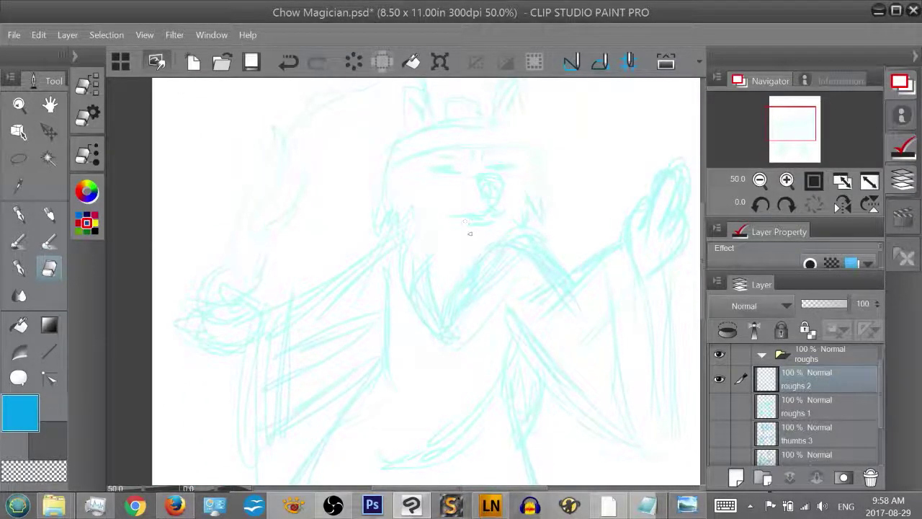
pyautogui.press('p')
pyautogui.press('p')
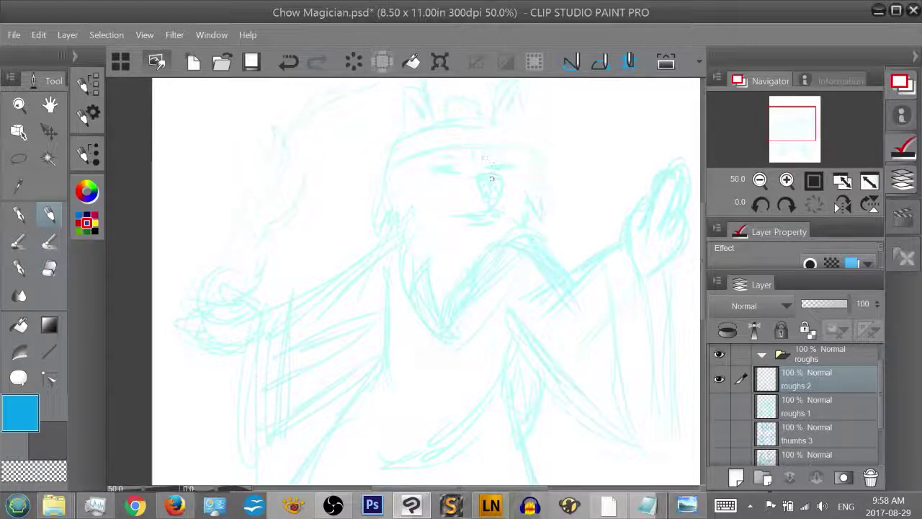
pyautogui.moveTo(480, 180)
pyautogui.mouseDown()
pyautogui.moveTo(502, 182)
pyautogui.moveTo(503, 194)
pyautogui.moveTo(481, 201)
pyautogui.moveTo(481, 192)
pyautogui.moveTo(473, 213)
pyautogui.moveTo(450, 215)
pyautogui.moveTo(506, 215)
pyautogui.moveTo(473, 222)
pyautogui.mouseUp()
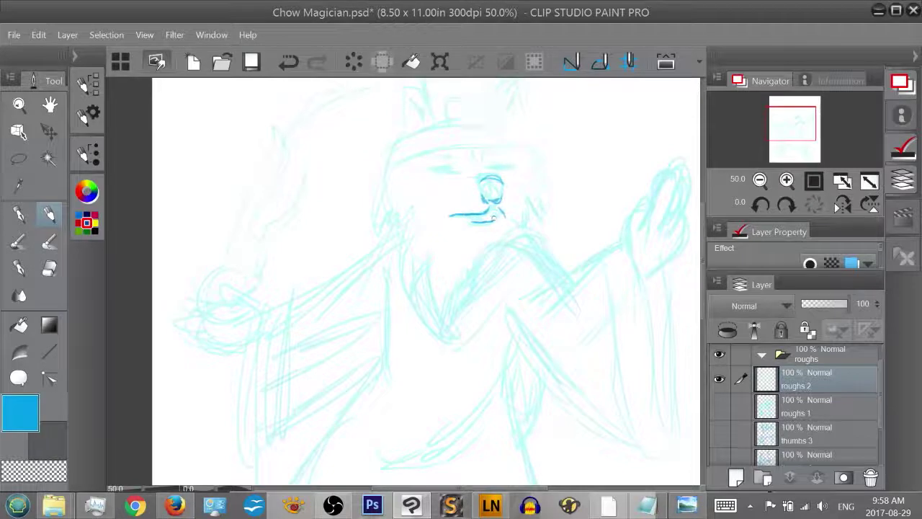
pyautogui.moveTo(494, 206); pyautogui.dragTo(506, 214)
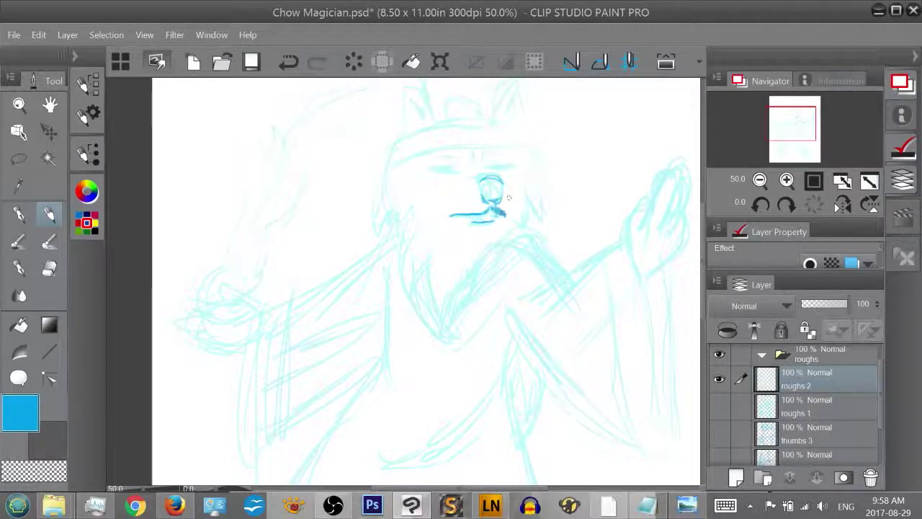
pyautogui.moveTo(503, 181); pyautogui.dragTo(510, 193)
pyautogui.moveTo(441, 171); pyautogui.dragTo(506, 183)
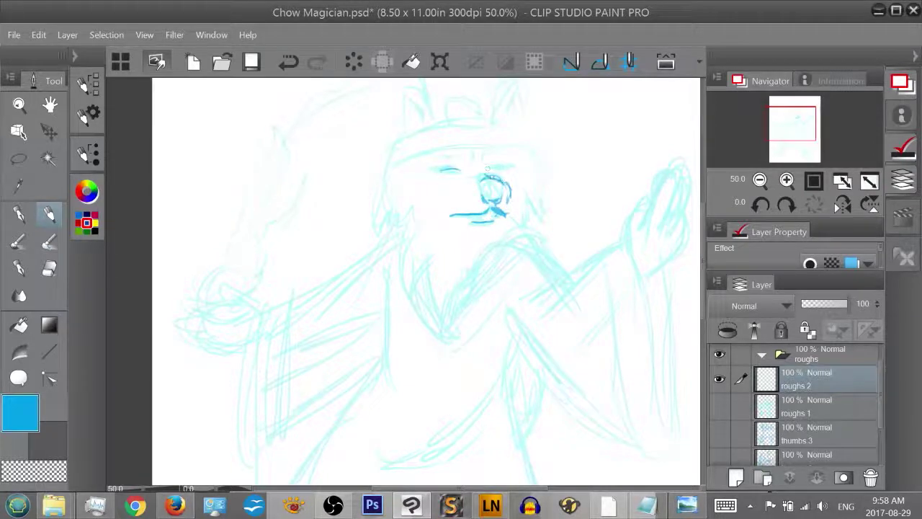
pyautogui.moveTo(439, 172)
pyautogui.mouseDown()
pyautogui.moveTo(453, 170)
pyautogui.moveTo(455, 154)
pyautogui.moveTo(447, 169)
pyautogui.moveTo(457, 172)
pyautogui.moveTo(456, 156)
pyautogui.moveTo(519, 166)
pyautogui.mouseUp()
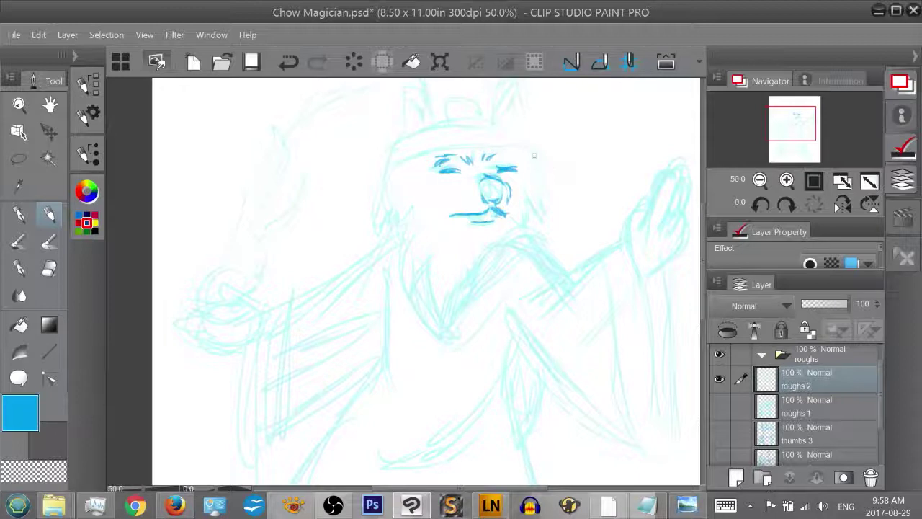
# Erase the bear's far eye beside the nose and redraw it with a short slanted stroke
pyautogui.press('e')
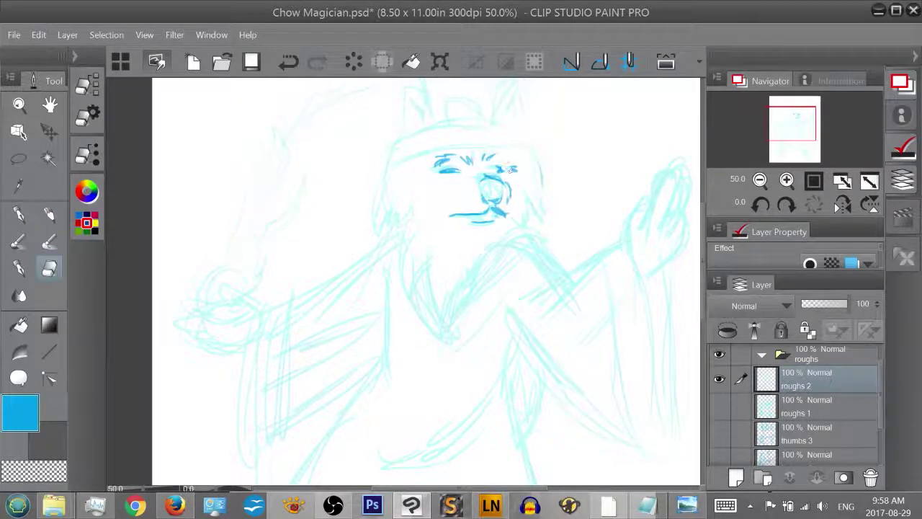
pyautogui.moveTo(509, 169); pyautogui.dragTo(521, 172)
pyautogui.press('p')
pyautogui.press('p')
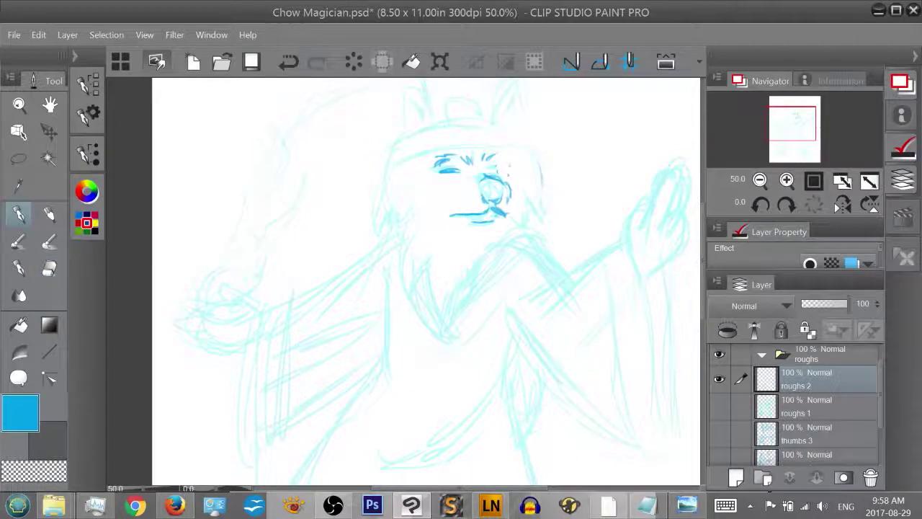
pyautogui.press('p')
pyautogui.moveTo(509, 170); pyautogui.dragTo(504, 167)
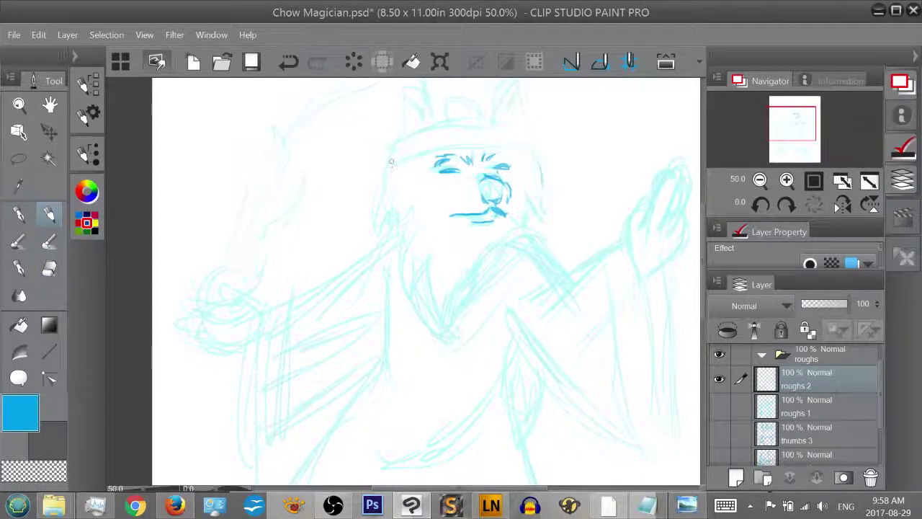
# Outline the cheek fur on both sides of the face and the pointed, shaggy beard below the chin
pyautogui.moveTo(391, 172)
pyautogui.mouseDown()
pyautogui.moveTo(380, 214)
pyautogui.moveTo(389, 229)
pyautogui.mouseUp()
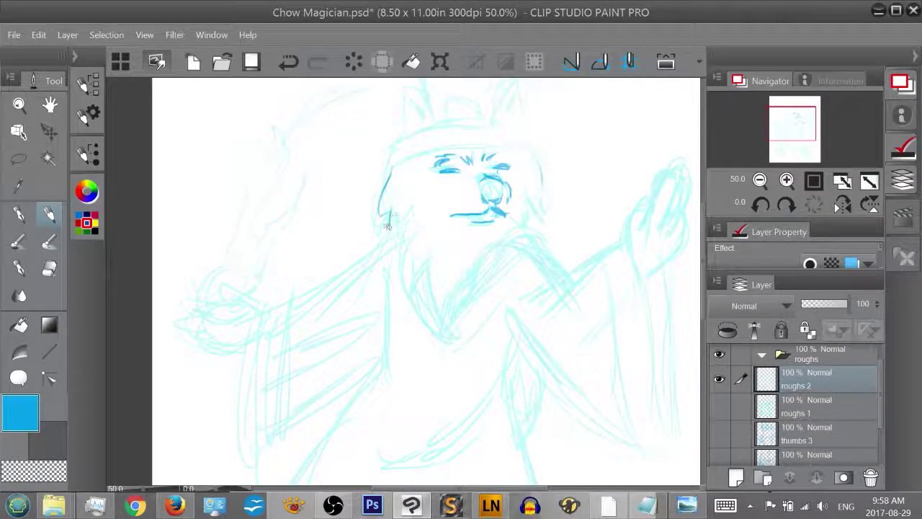
pyautogui.moveTo(484, 255); pyautogui.dragTo(458, 297)
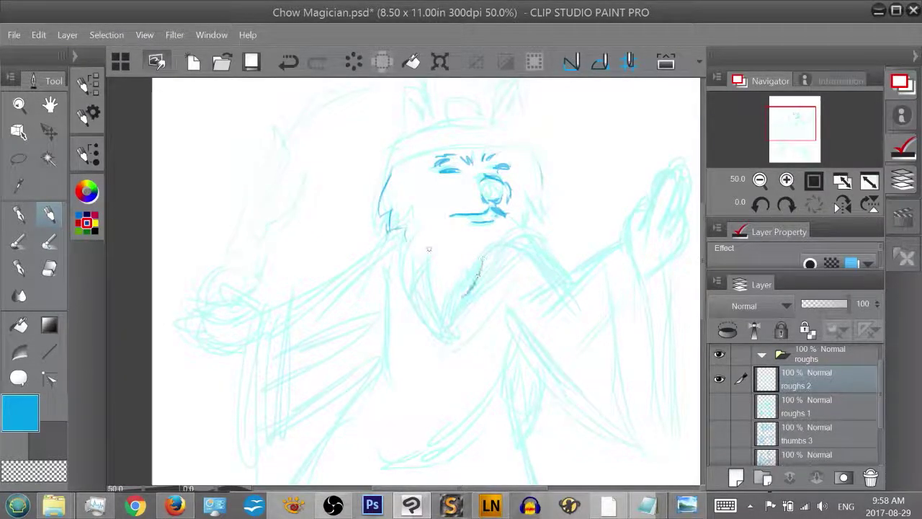
pyautogui.moveTo(424, 253); pyautogui.dragTo(435, 305)
pyautogui.moveTo(426, 270)
pyautogui.mouseDown()
pyautogui.moveTo(436, 311)
pyautogui.moveTo(472, 289)
pyautogui.mouseUp()
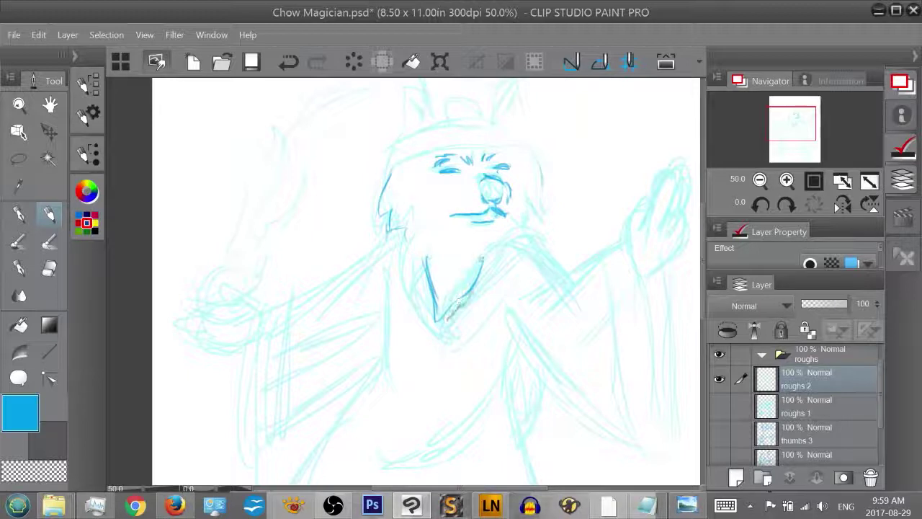
pyautogui.moveTo(483, 256); pyautogui.dragTo(452, 316)
pyautogui.moveTo(415, 224)
pyautogui.mouseDown()
pyautogui.moveTo(400, 277)
pyautogui.moveTo(406, 261)
pyautogui.moveTo(426, 291)
pyautogui.mouseUp()
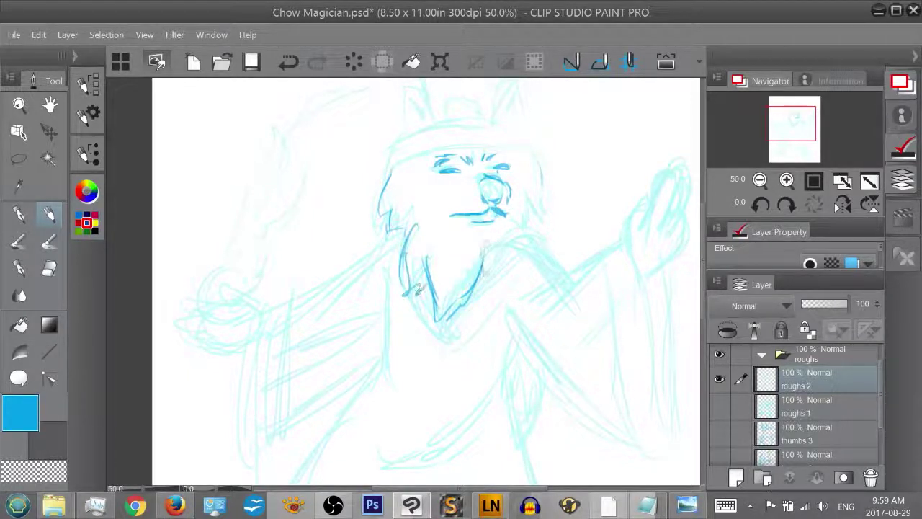
pyautogui.moveTo(491, 241); pyautogui.dragTo(481, 285)
pyautogui.moveTo(537, 144)
pyautogui.mouseDown()
pyautogui.moveTo(545, 176)
pyautogui.moveTo(533, 216)
pyautogui.mouseUp()
pyautogui.moveTo(534, 198); pyautogui.dragTo(520, 222)
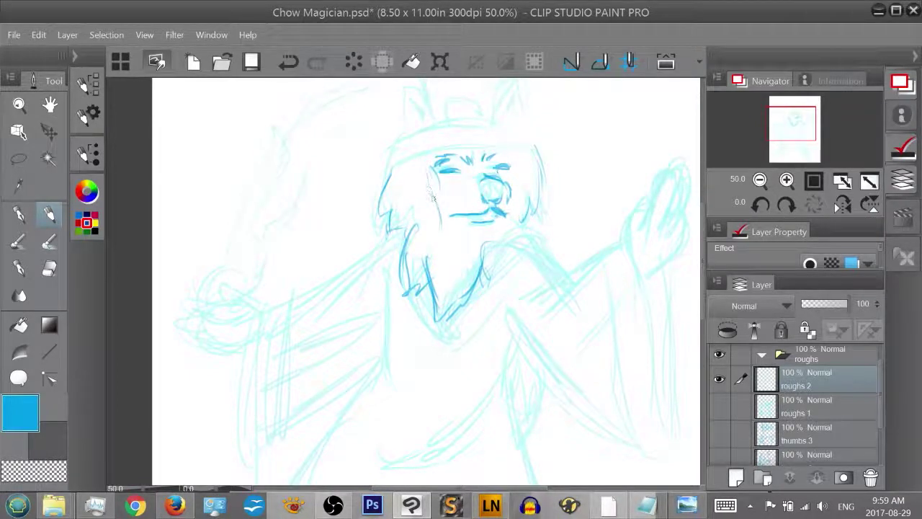
# Erase the outer end of the mouth line and reshape the corner of the mouth
pyautogui.press('e')
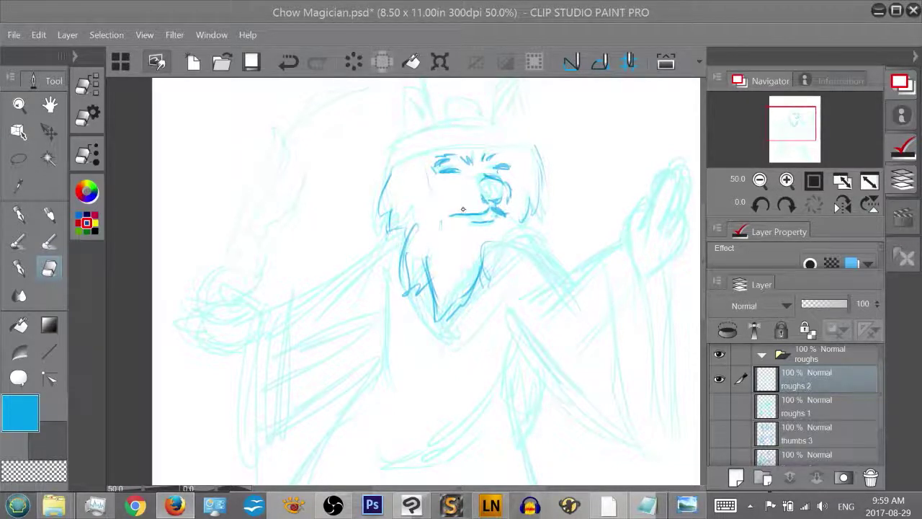
pyautogui.moveTo(461, 215); pyautogui.dragTo(451, 214)
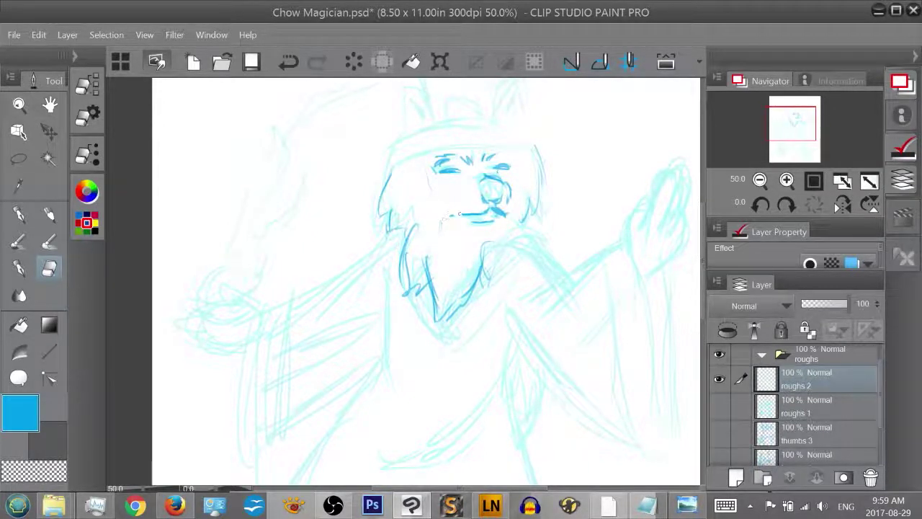
pyautogui.moveTo(459, 214)
pyautogui.mouseDown()
pyautogui.moveTo(434, 229)
pyautogui.moveTo(457, 213)
pyautogui.moveTo(443, 215)
pyautogui.mouseUp()
pyautogui.press('p')
pyautogui.press('p')
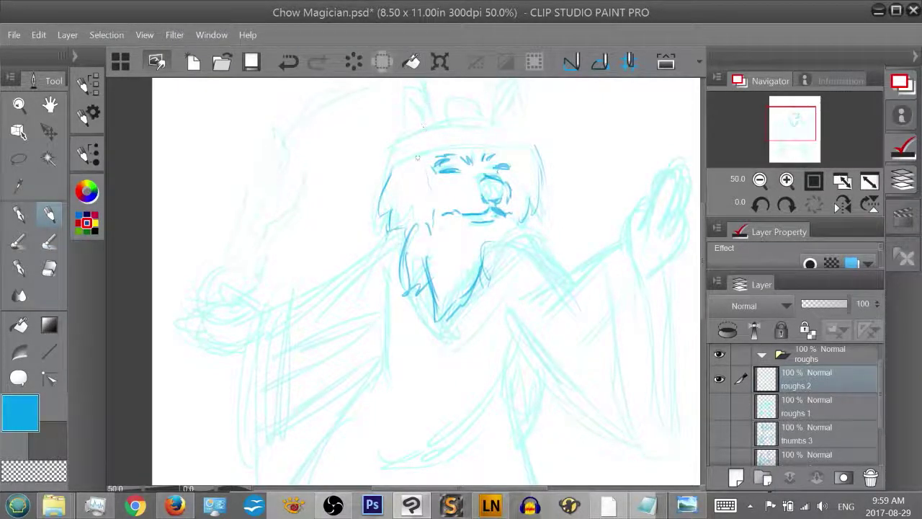
# Draw the hat's curved brim across the forehead and the hat's crown with its front emblem
pyautogui.moveTo(412, 154); pyautogui.dragTo(467, 137)
pyautogui.moveTo(405, 155); pyautogui.dragTo(523, 148)
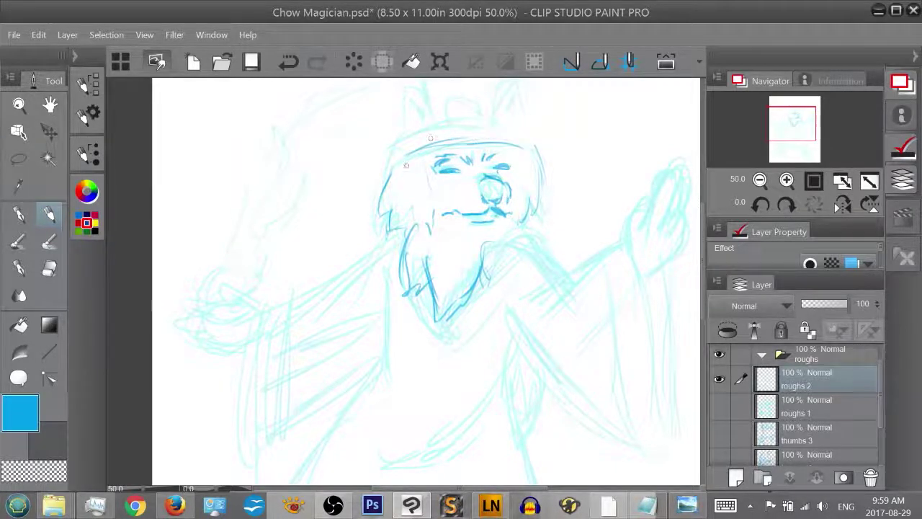
pyautogui.moveTo(425, 127)
pyautogui.mouseDown()
pyautogui.moveTo(517, 127)
pyautogui.moveTo(504, 116)
pyautogui.moveTo(530, 137)
pyautogui.mouseUp()
pyautogui.moveTo(801, 127); pyautogui.dragTo(798, 119)
pyautogui.moveTo(443, 203)
pyautogui.mouseDown()
pyautogui.moveTo(439, 230)
pyautogui.moveTo(476, 185)
pyautogui.moveTo(499, 222)
pyautogui.moveTo(487, 187)
pyautogui.moveTo(456, 224)
pyautogui.mouseUp()
pyautogui.moveTo(459, 208); pyautogui.dragTo(502, 223)
pyautogui.moveTo(487, 191); pyautogui.dragTo(503, 225)
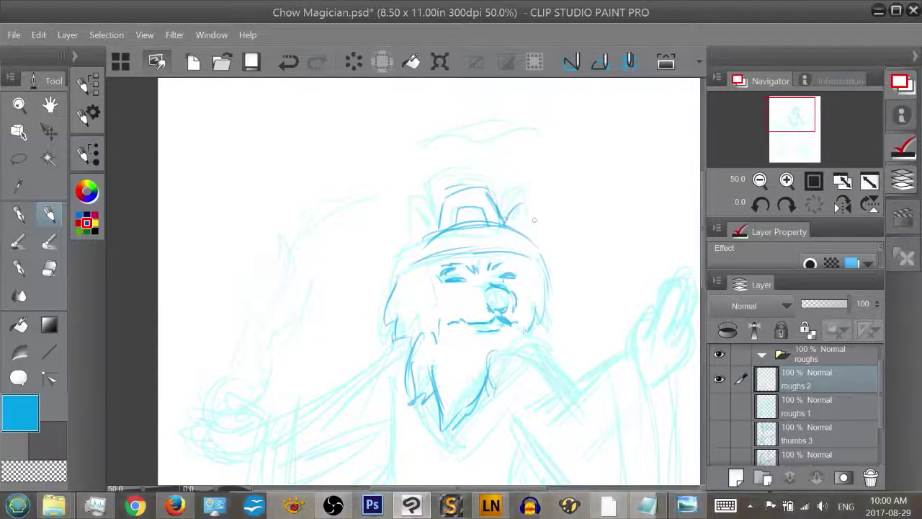
# Draw the bear's two ears beside the hat, adding inner fur strokes
pyautogui.moveTo(437, 228)
pyautogui.mouseDown()
pyautogui.moveTo(415, 212)
pyautogui.moveTo(402, 241)
pyautogui.mouseUp()
pyautogui.moveTo(417, 208)
pyautogui.mouseDown()
pyautogui.moveTo(403, 236)
pyautogui.moveTo(426, 225)
pyautogui.mouseUp()
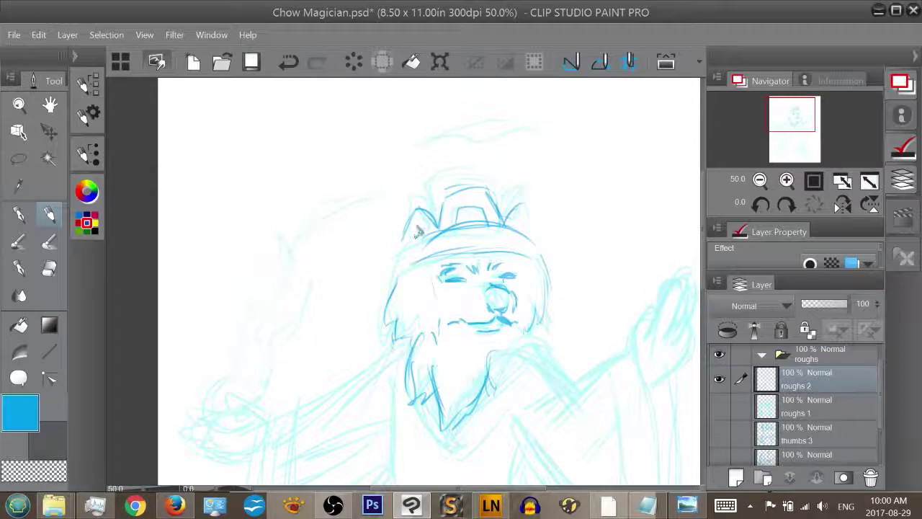
pyautogui.moveTo(513, 231); pyautogui.dragTo(523, 225)
# Darken the edges of the hat's brim and the far cheek outline beneath it
pyautogui.moveTo(442, 255); pyautogui.dragTo(401, 270)
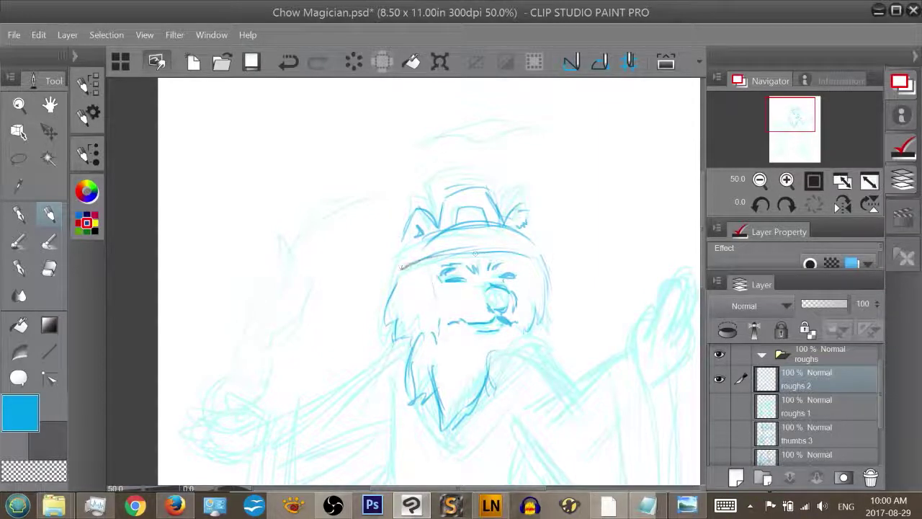
pyautogui.moveTo(437, 232); pyautogui.dragTo(400, 260)
pyautogui.moveTo(544, 249)
pyautogui.mouseDown()
pyautogui.moveTo(520, 262)
pyautogui.moveTo(549, 306)
pyautogui.moveTo(546, 327)
pyautogui.mouseUp()
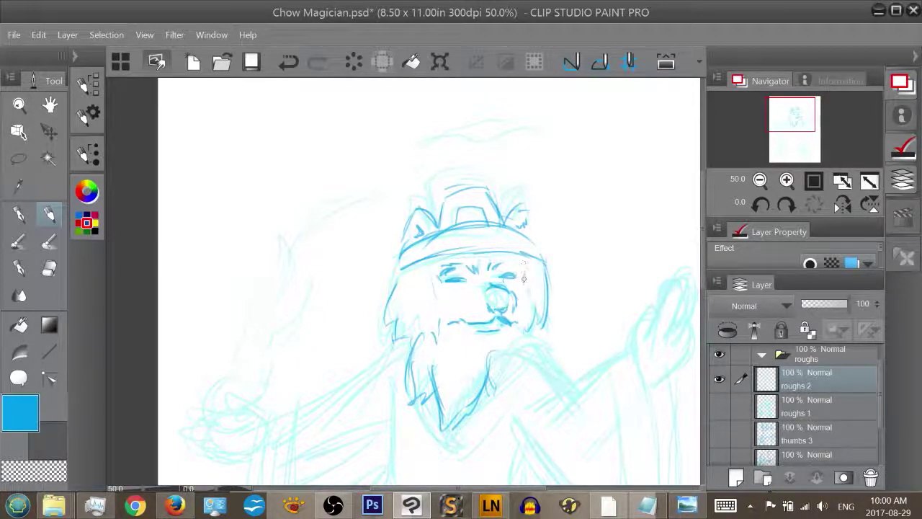
# Add darker, jagged fur strokes along the beard's edge facing the raised arm
pyautogui.moveTo(785, 121); pyautogui.dragTo(787, 128)
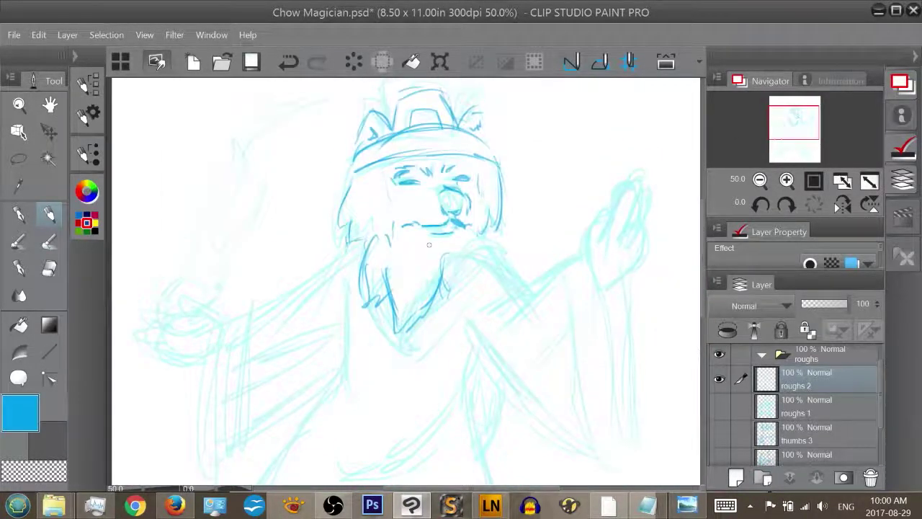
pyautogui.moveTo(445, 254)
pyautogui.mouseDown()
pyautogui.moveTo(436, 295)
pyautogui.moveTo(447, 314)
pyautogui.mouseUp()
pyautogui.moveTo(451, 277); pyautogui.dragTo(439, 320)
pyautogui.moveTo(452, 255); pyautogui.dragTo(444, 307)
# Outline the shoulder, upper arm and lower sleeve edge of the raised arm, including the folds at the elbow
pyautogui.moveTo(445, 257); pyautogui.dragTo(487, 263)
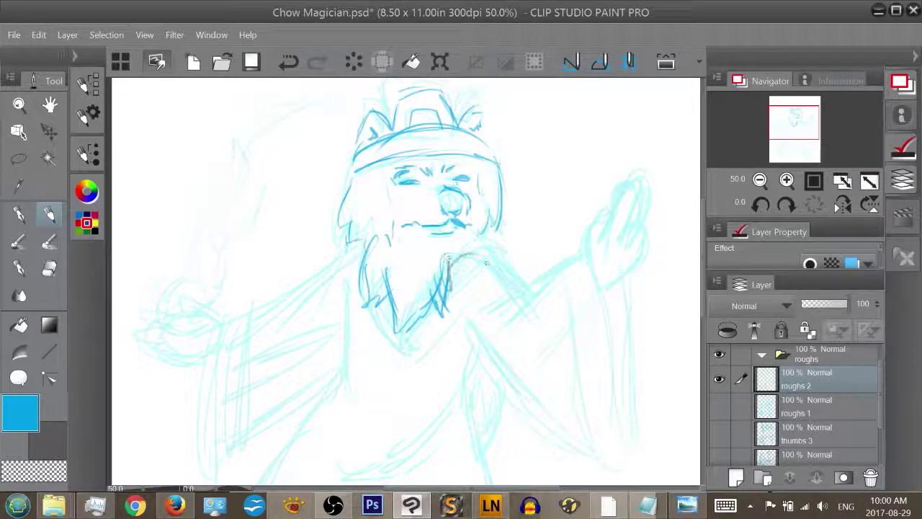
pyautogui.moveTo(494, 219)
pyautogui.mouseDown()
pyautogui.moveTo(475, 252)
pyautogui.moveTo(515, 293)
pyautogui.moveTo(514, 325)
pyautogui.moveTo(516, 314)
pyautogui.moveTo(484, 330)
pyautogui.mouseUp()
pyautogui.moveTo(475, 325); pyautogui.dragTo(523, 416)
pyautogui.moveTo(539, 294)
pyautogui.mouseDown()
pyautogui.moveTo(521, 317)
pyautogui.moveTo(570, 264)
pyautogui.mouseUp()
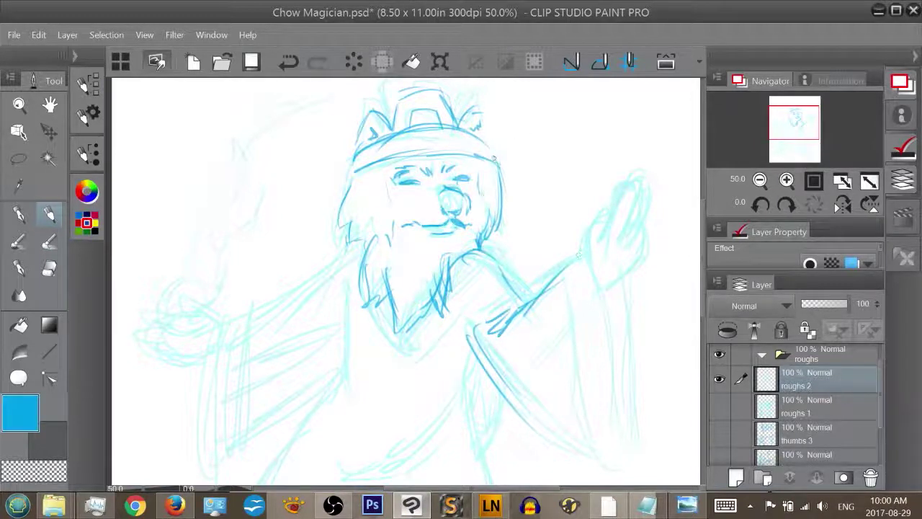
pyautogui.moveTo(481, 253); pyautogui.dragTo(535, 314)
pyautogui.moveTo(502, 280); pyautogui.dragTo(523, 304)
pyautogui.moveTo(476, 334)
pyautogui.mouseDown()
pyautogui.moveTo(504, 369)
pyautogui.moveTo(543, 410)
pyautogui.mouseUp()
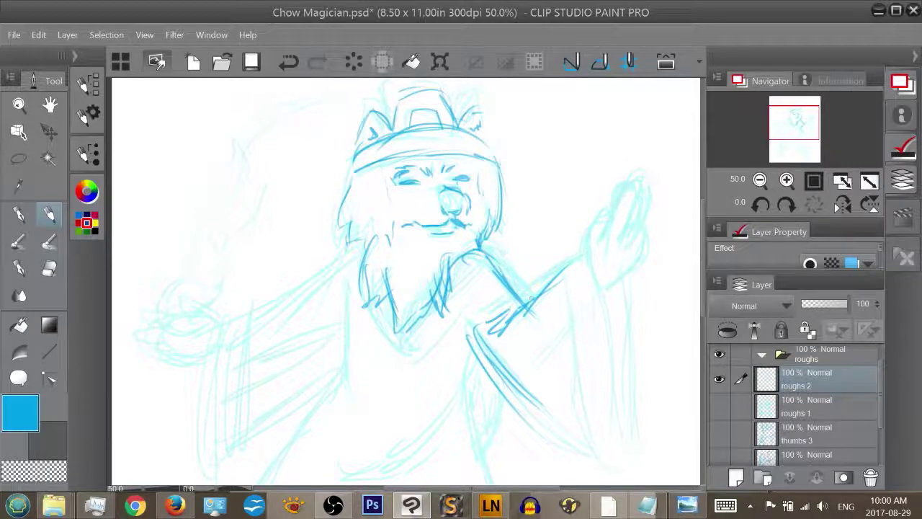
# Draw the wide hanging cuff of the raised arm's sleeve, with long vertical edges and a curved lower hem
pyautogui.moveTo(573, 265); pyautogui.dragTo(587, 349)
pyautogui.moveTo(582, 287); pyautogui.dragTo(606, 397)
pyautogui.moveTo(580, 335)
pyautogui.mouseDown()
pyautogui.moveTo(603, 392)
pyautogui.moveTo(602, 425)
pyautogui.mouseUp()
pyautogui.moveTo(605, 287); pyautogui.dragTo(609, 377)
pyautogui.moveTo(606, 308)
pyautogui.mouseDown()
pyautogui.moveTo(615, 413)
pyautogui.moveTo(593, 359)
pyautogui.moveTo(613, 431)
pyautogui.moveTo(551, 432)
pyautogui.mouseUp()
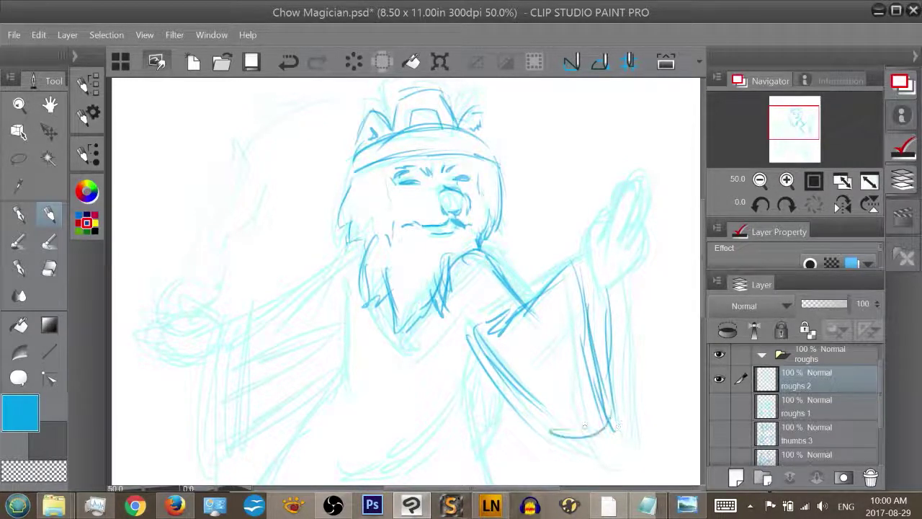
pyautogui.moveTo(611, 416); pyautogui.dragTo(534, 411)
pyautogui.moveTo(574, 265)
pyautogui.mouseDown()
pyautogui.moveTo(608, 424)
pyautogui.moveTo(580, 415)
pyautogui.moveTo(594, 452)
pyautogui.mouseUp()
pyautogui.moveTo(589, 312); pyautogui.dragTo(611, 441)
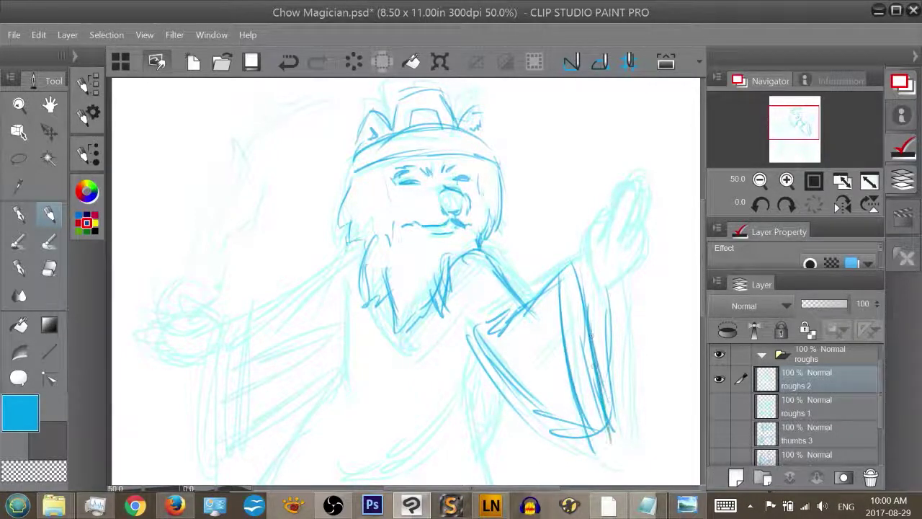
pyautogui.moveTo(597, 369); pyautogui.dragTo(611, 437)
pyautogui.moveTo(605, 311)
pyautogui.mouseDown()
pyautogui.moveTo(611, 345)
pyautogui.moveTo(594, 443)
pyautogui.moveTo(518, 418)
pyautogui.mouseUp()
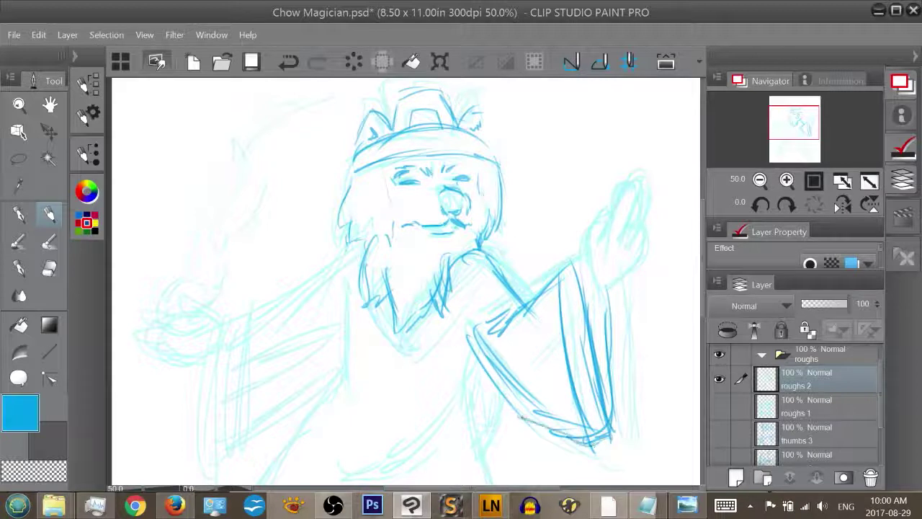
# Thicken the raised arm sleeve's lower edge and cuff hem with repeated strokes, and add light strokes along its upper edge near the elbow
pyautogui.moveTo(602, 445); pyautogui.dragTo(513, 418)
pyautogui.moveTo(587, 431); pyautogui.dragTo(484, 417)
pyautogui.moveTo(470, 324)
pyautogui.mouseDown()
pyautogui.moveTo(505, 410)
pyautogui.moveTo(555, 431)
pyautogui.mouseUp()
pyautogui.moveTo(484, 358); pyautogui.dragTo(576, 432)
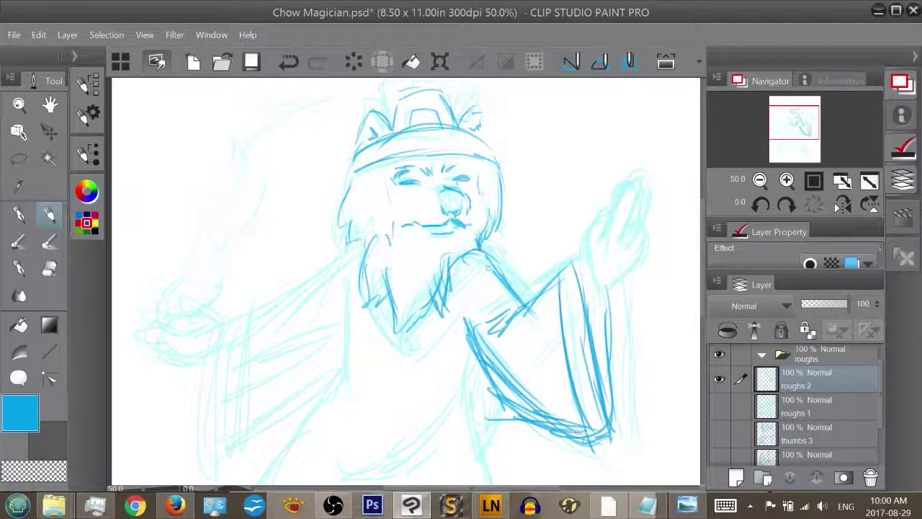
pyautogui.moveTo(511, 321); pyautogui.dragTo(568, 279)
pyautogui.moveTo(504, 328); pyautogui.dragTo(546, 297)
# Erase the excess lines along the sleeve's lower edge and add long vertical fold lines inside the hanging cuff
pyautogui.press('e')
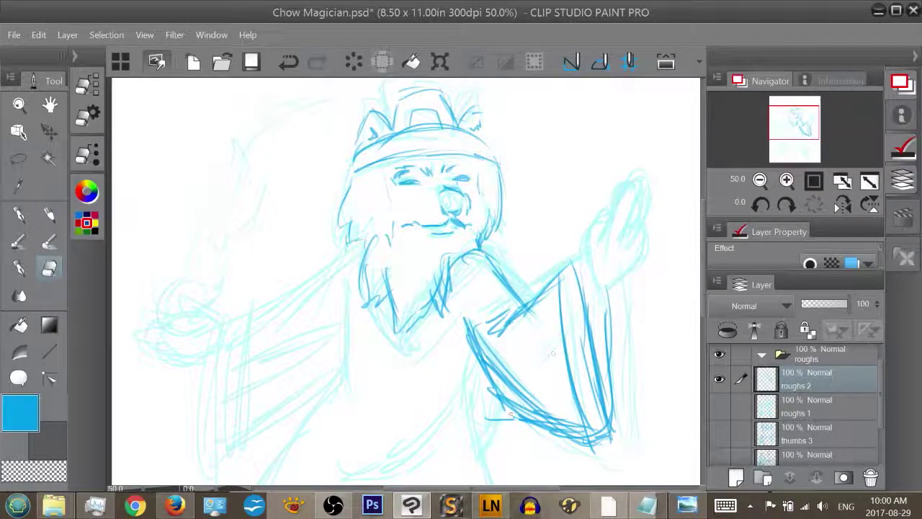
pyautogui.moveTo(489, 392)
pyautogui.mouseDown()
pyautogui.moveTo(533, 426)
pyautogui.moveTo(511, 382)
pyautogui.moveTo(525, 392)
pyautogui.moveTo(549, 387)
pyautogui.moveTo(583, 451)
pyautogui.mouseUp()
pyautogui.moveTo(502, 372)
pyautogui.mouseDown()
pyautogui.moveTo(497, 400)
pyautogui.moveTo(537, 392)
pyautogui.moveTo(598, 437)
pyautogui.moveTo(556, 408)
pyautogui.moveTo(553, 339)
pyautogui.moveTo(533, 413)
pyautogui.moveTo(550, 350)
pyautogui.moveTo(537, 435)
pyautogui.moveTo(487, 362)
pyautogui.mouseUp()
pyautogui.press('p')
pyautogui.press('p')
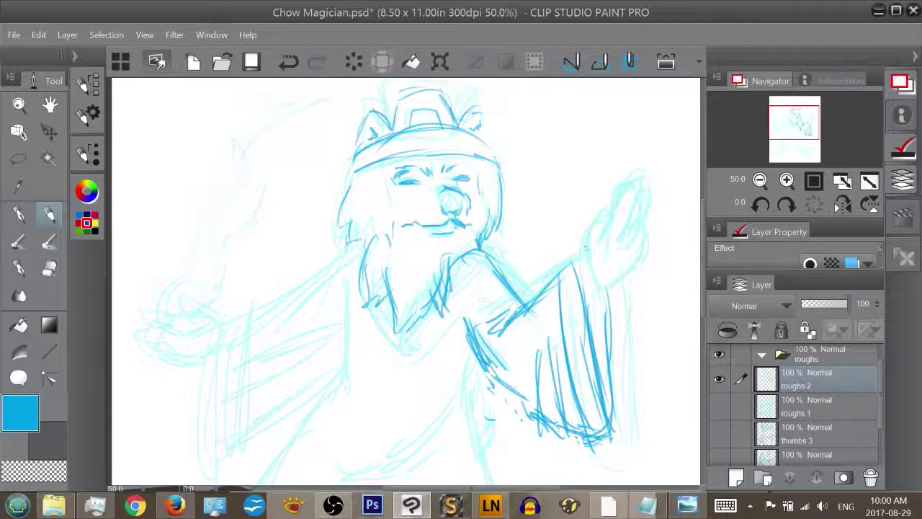
# Outline the raised hand with its extended fingers, palm and wrist emerging from the sleeve opening
pyautogui.moveTo(592, 297); pyautogui.dragTo(605, 289)
pyautogui.moveTo(577, 260)
pyautogui.mouseDown()
pyautogui.moveTo(587, 226)
pyautogui.moveTo(615, 208)
pyautogui.moveTo(590, 238)
pyautogui.moveTo(627, 189)
pyautogui.mouseUp()
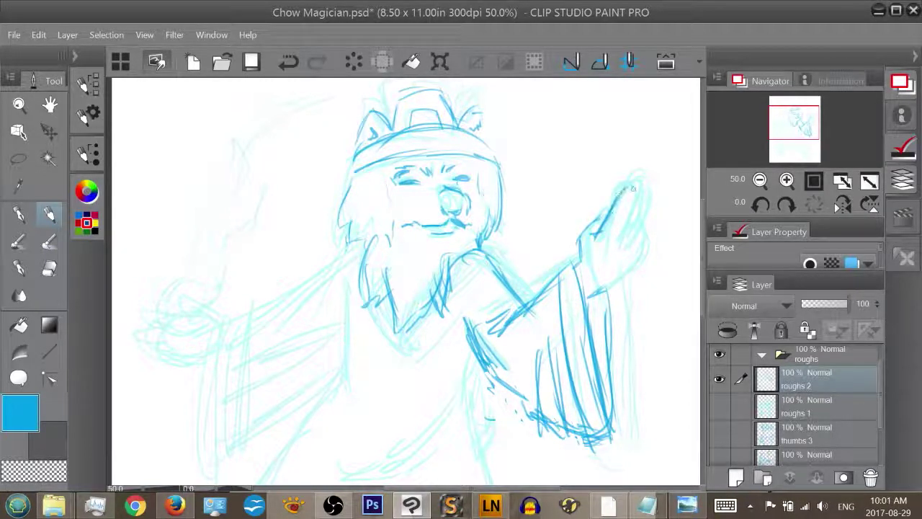
pyautogui.moveTo(615, 237)
pyautogui.mouseDown()
pyautogui.moveTo(632, 188)
pyautogui.moveTo(609, 194)
pyautogui.moveTo(631, 185)
pyautogui.moveTo(623, 214)
pyautogui.moveTo(641, 196)
pyautogui.moveTo(628, 238)
pyautogui.moveTo(637, 261)
pyautogui.moveTo(617, 289)
pyautogui.mouseUp()
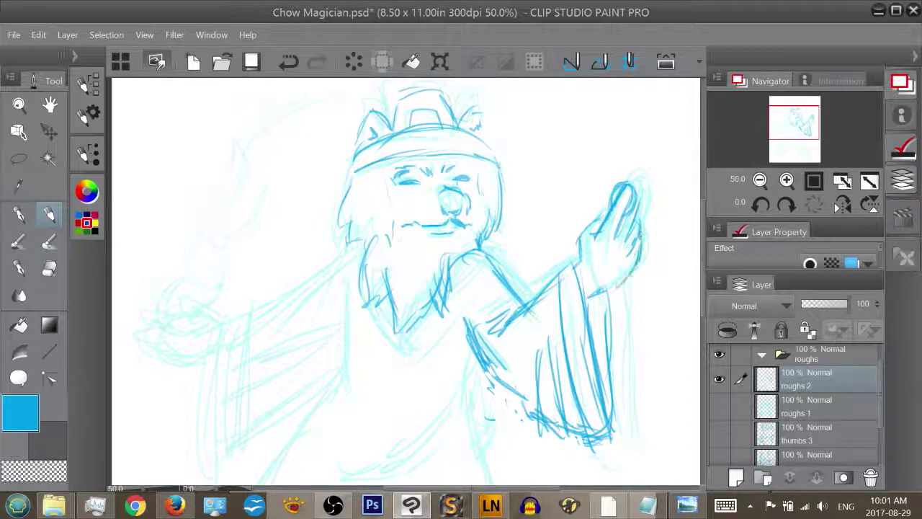
pyautogui.moveTo(639, 252); pyautogui.dragTo(595, 298)
pyautogui.moveTo(584, 257)
pyautogui.mouseDown()
pyautogui.moveTo(573, 266)
pyautogui.moveTo(589, 329)
pyautogui.mouseUp()
pyautogui.moveTo(613, 290); pyautogui.dragTo(594, 323)
# Redraw the outline of the bear's far ear beside the top hat with darker strokes
pyautogui.moveTo(799, 121); pyautogui.dragTo(805, 122)
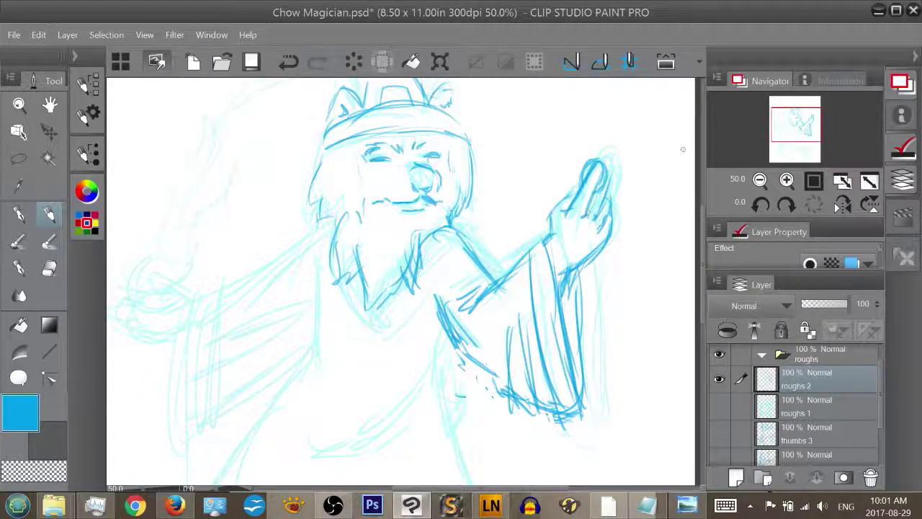
pyautogui.moveTo(800, 137); pyautogui.dragTo(791, 130)
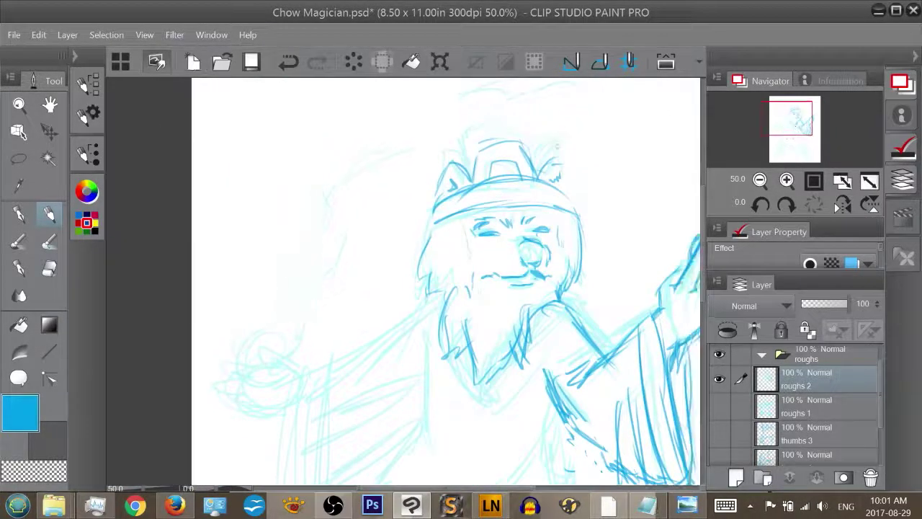
pyautogui.moveTo(555, 147); pyautogui.dragTo(568, 175)
# Clean up stray marks beside the mouth, darken the outer eye corners and add jagged fur along the near cheek
pyautogui.moveTo(797, 129); pyautogui.dragTo(784, 113)
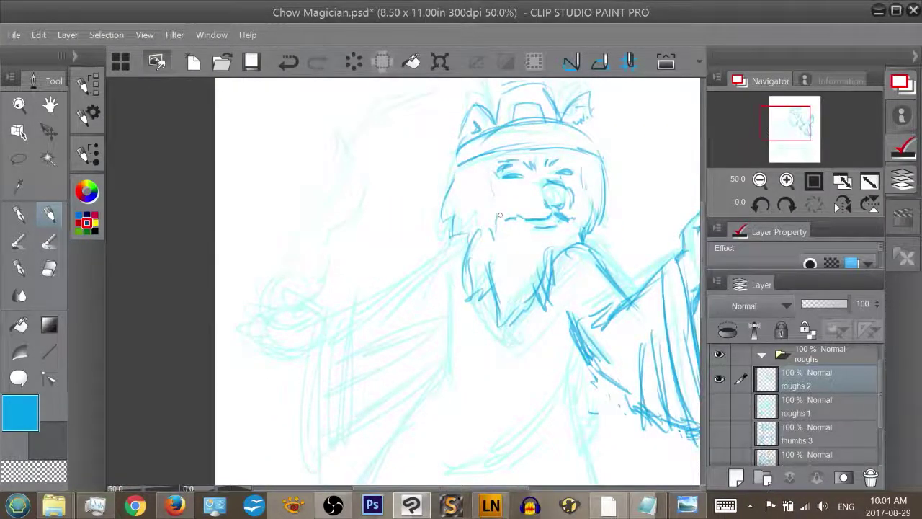
pyautogui.press('e')
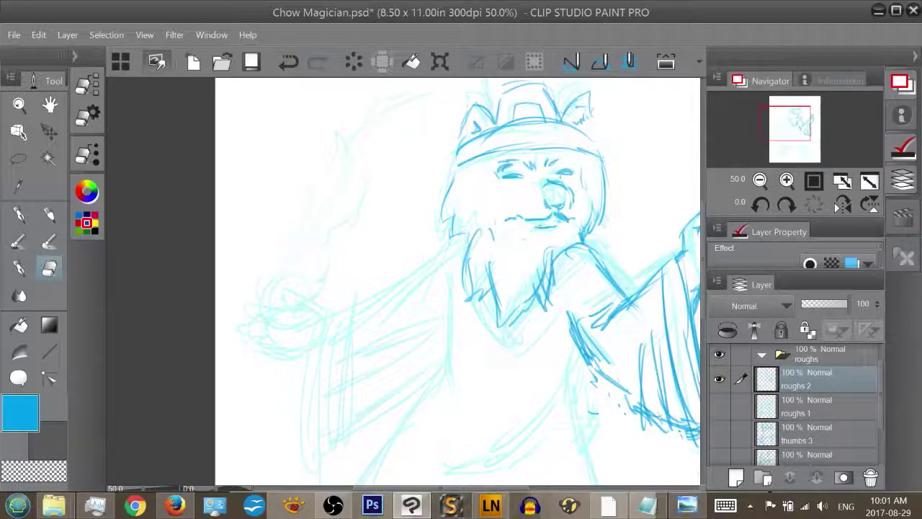
pyautogui.press('p')
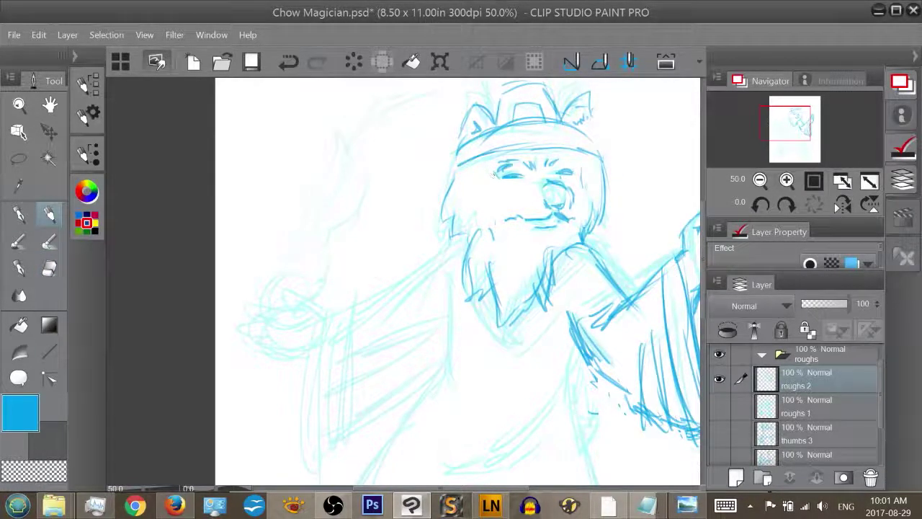
pyautogui.moveTo(487, 178); pyautogui.dragTo(497, 173)
pyautogui.moveTo(580, 171); pyautogui.dragTo(588, 177)
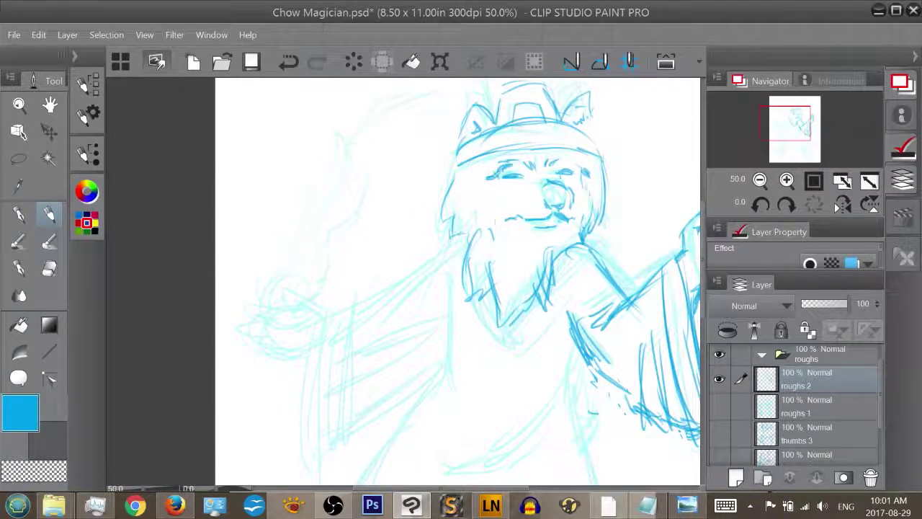
pyautogui.moveTo(457, 172); pyautogui.dragTo(447, 214)
pyautogui.moveTo(445, 210); pyautogui.dragTo(455, 217)
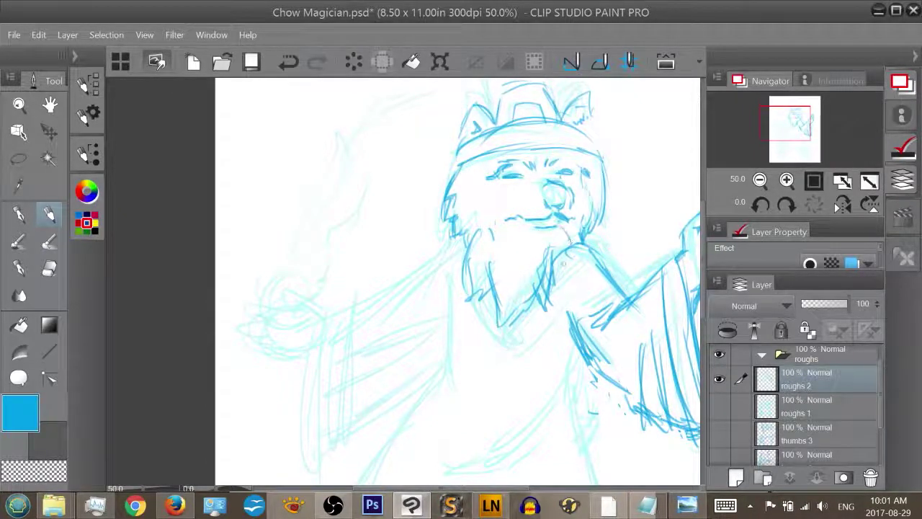
# Outline the beard's upper curves on both sides of the mouth and fill it with long, downward fur strokes
pyautogui.moveTo(563, 263); pyautogui.dragTo(556, 290)
pyautogui.moveTo(569, 243); pyautogui.dragTo(546, 304)
pyautogui.moveTo(503, 223)
pyautogui.mouseDown()
pyautogui.moveTo(476, 241)
pyautogui.moveTo(508, 234)
pyautogui.moveTo(472, 273)
pyautogui.moveTo(479, 249)
pyautogui.moveTo(466, 288)
pyautogui.mouseUp()
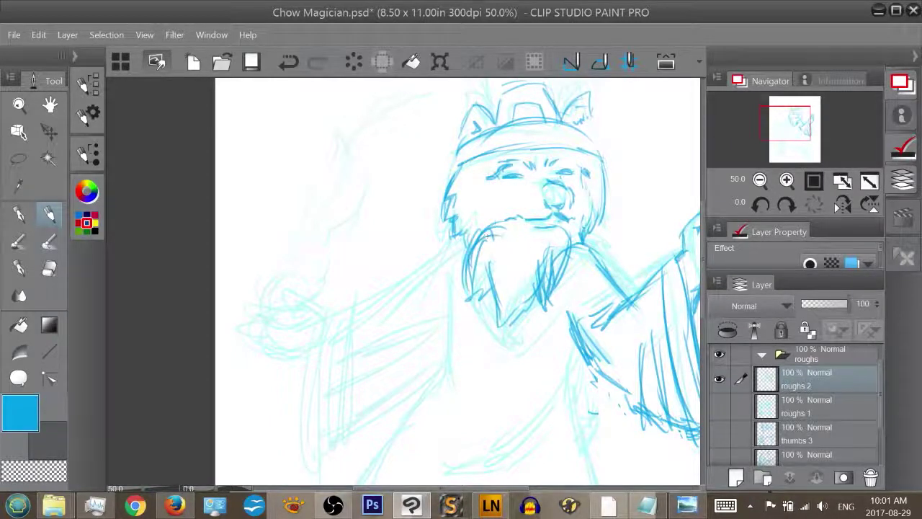
pyautogui.moveTo(539, 238); pyautogui.dragTo(508, 327)
pyautogui.moveTo(514, 288); pyautogui.dragTo(504, 316)
pyautogui.moveTo(538, 243); pyautogui.dragTo(543, 277)
pyautogui.moveTo(576, 228); pyautogui.dragTo(567, 267)
pyautogui.moveTo(575, 249); pyautogui.dragTo(566, 275)
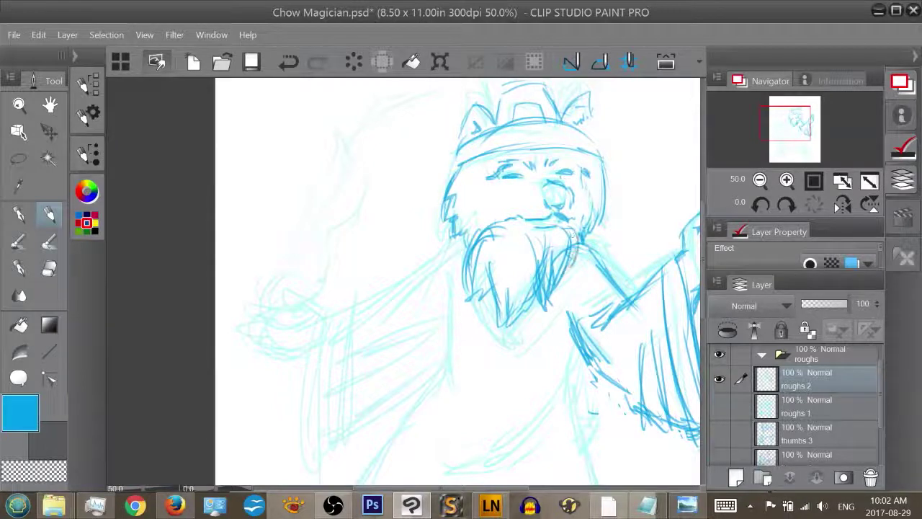
# Erase the line beneath the mouth and redraw the lower lip darker, with fur strokes running down from it
pyautogui.press('e')
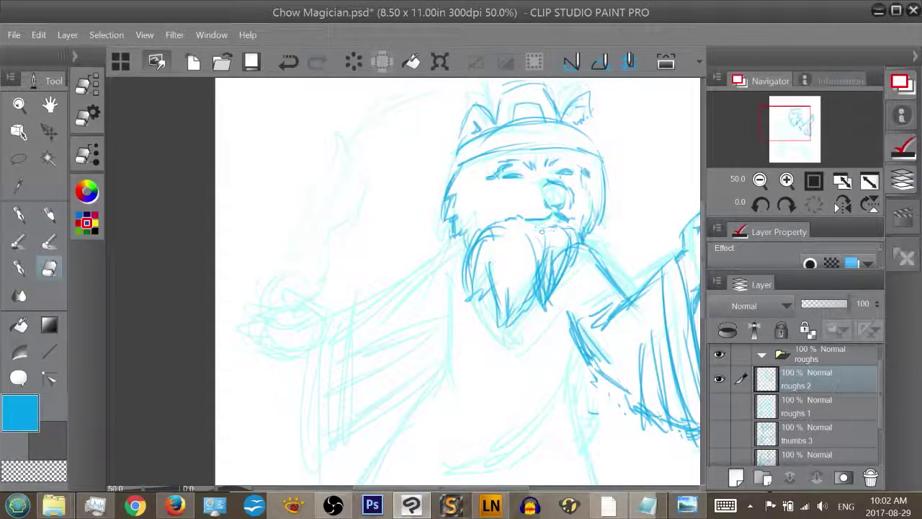
pyautogui.press('p')
pyautogui.press('p')
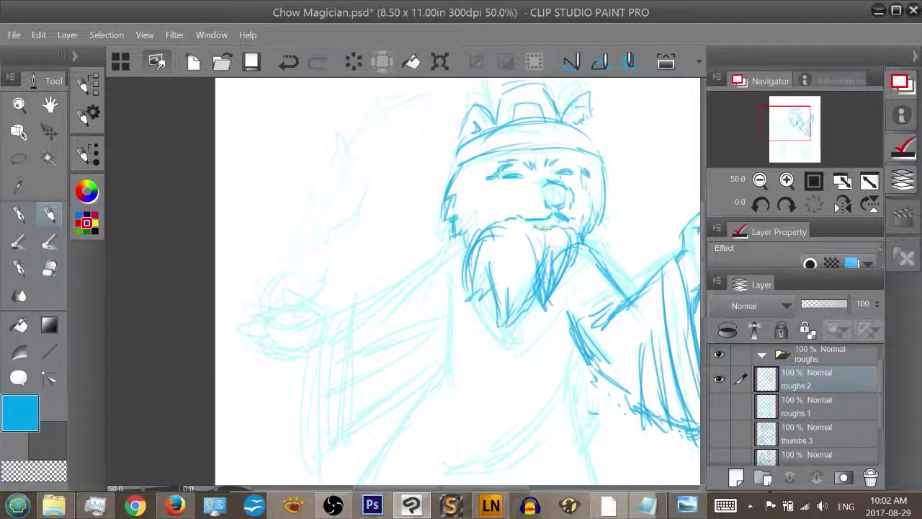
pyautogui.moveTo(562, 228); pyautogui.dragTo(523, 298)
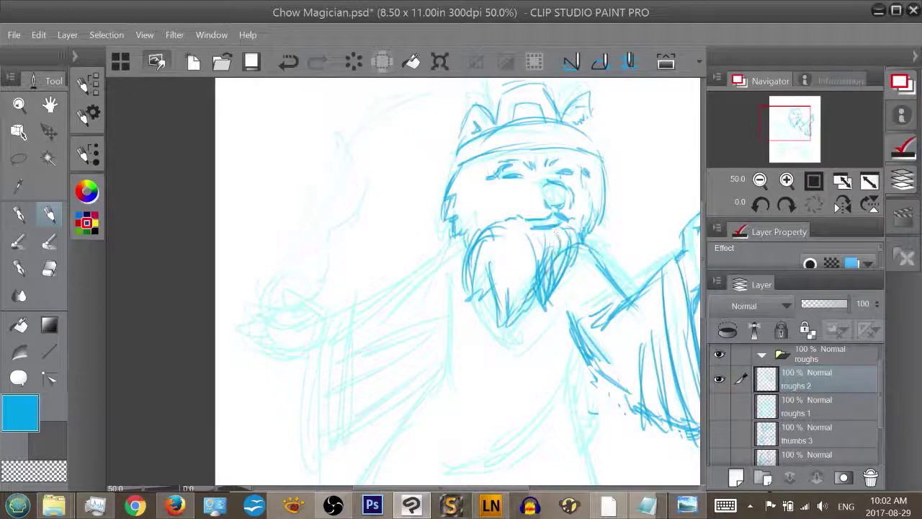
# Darken the pointed tip of the beard and add curved strands through its center
pyautogui.moveTo(559, 248); pyautogui.dragTo(506, 327)
pyautogui.moveTo(513, 273)
pyautogui.mouseDown()
pyautogui.moveTo(503, 333)
pyautogui.moveTo(517, 242)
pyautogui.moveTo(496, 291)
pyautogui.mouseUp()
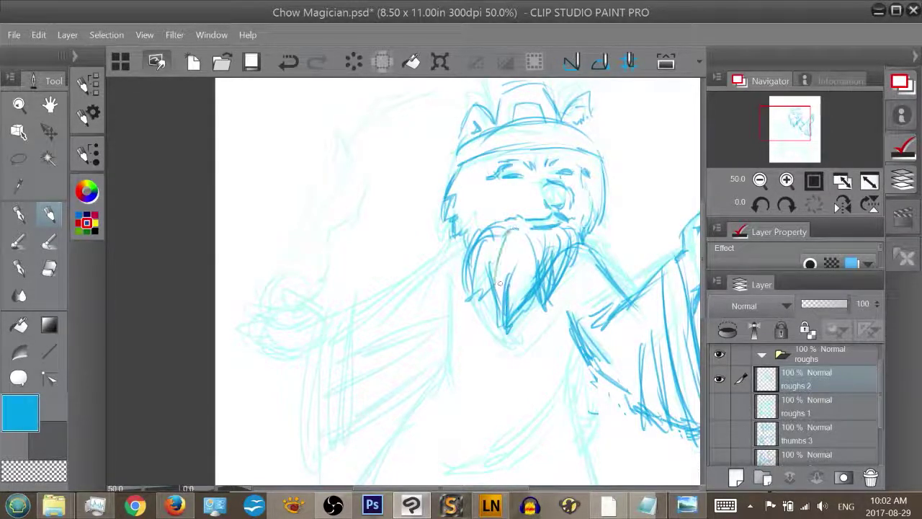
pyautogui.moveTo(510, 227); pyautogui.dragTo(491, 310)
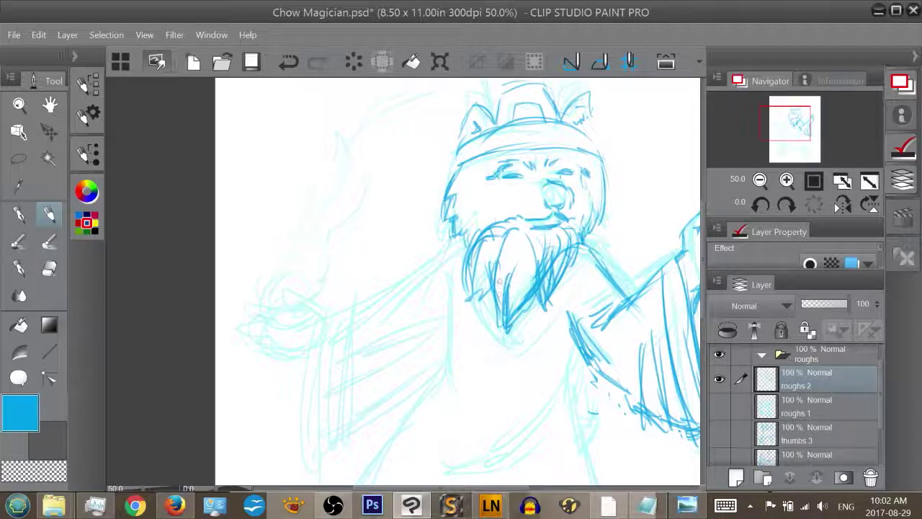
# Draw a thick moustache sweeping from under the nose into the beard's near side, with short strokes on the far side
pyautogui.moveTo(527, 205)
pyautogui.mouseDown()
pyautogui.moveTo(493, 221)
pyautogui.moveTo(470, 265)
pyautogui.mouseUp()
pyautogui.moveTo(533, 206); pyautogui.dragTo(503, 213)
pyautogui.moveTo(577, 241); pyautogui.dragTo(569, 255)
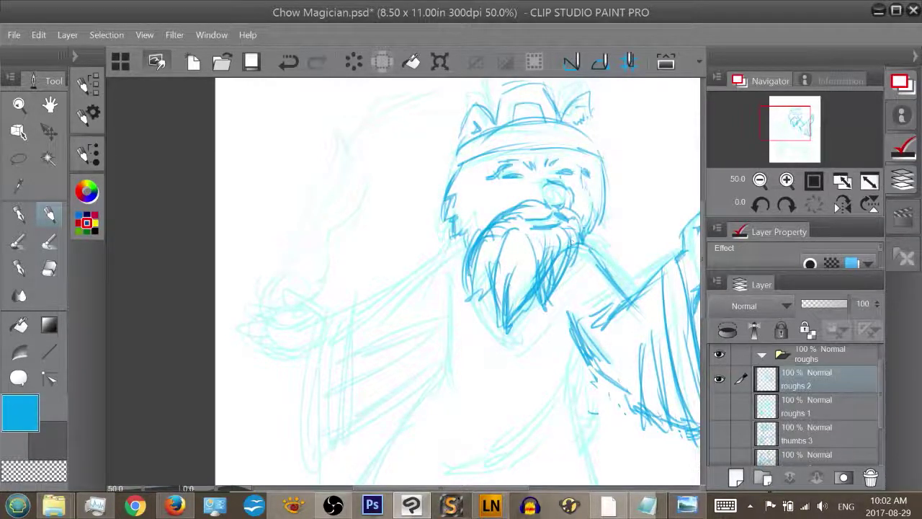
pyautogui.moveTo(535, 213); pyautogui.dragTo(491, 230)
pyautogui.moveTo(474, 246); pyautogui.dragTo(458, 292)
pyautogui.moveTo(568, 215); pyautogui.dragTo(588, 208)
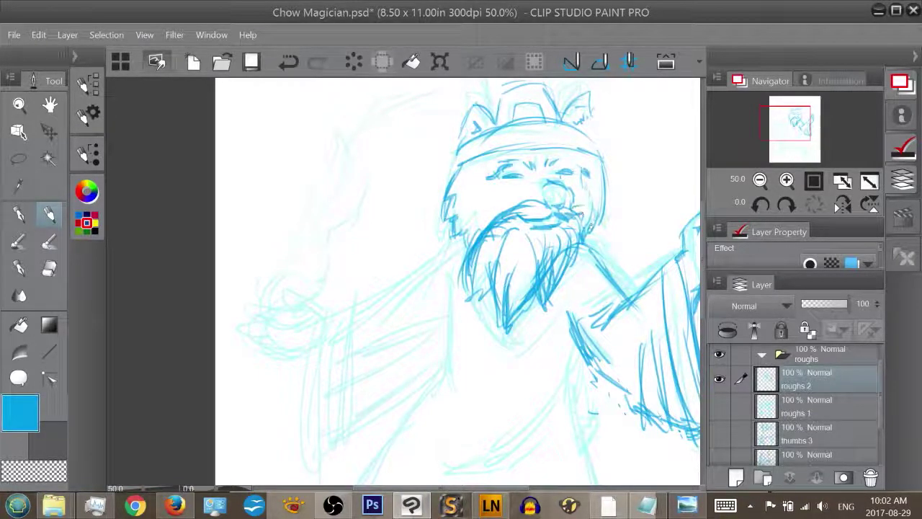
# Erase the moustache strokes over the muzzle and redraw the upper line of the smiling mouth
pyautogui.press('e')
pyautogui.moveTo(522, 213)
pyautogui.mouseDown()
pyautogui.moveTo(497, 217)
pyautogui.moveTo(477, 242)
pyautogui.mouseUp()
pyautogui.moveTo(494, 225)
pyautogui.mouseDown()
pyautogui.moveTo(480, 241)
pyautogui.moveTo(490, 233)
pyautogui.mouseUp()
pyautogui.moveTo(573, 210); pyautogui.dragTo(583, 204)
pyautogui.press('p')
pyautogui.press('p')
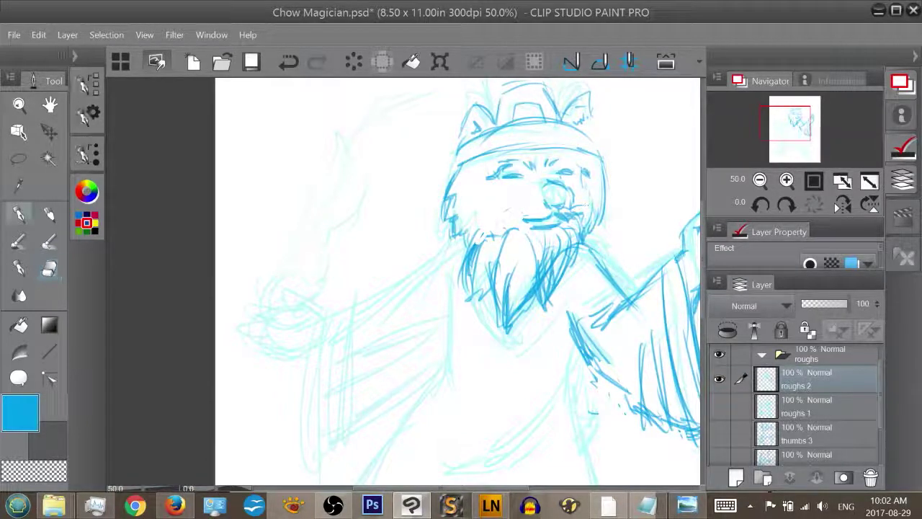
pyautogui.moveTo(514, 207)
pyautogui.mouseDown()
pyautogui.moveTo(553, 210)
pyautogui.moveTo(504, 207)
pyautogui.mouseUp()
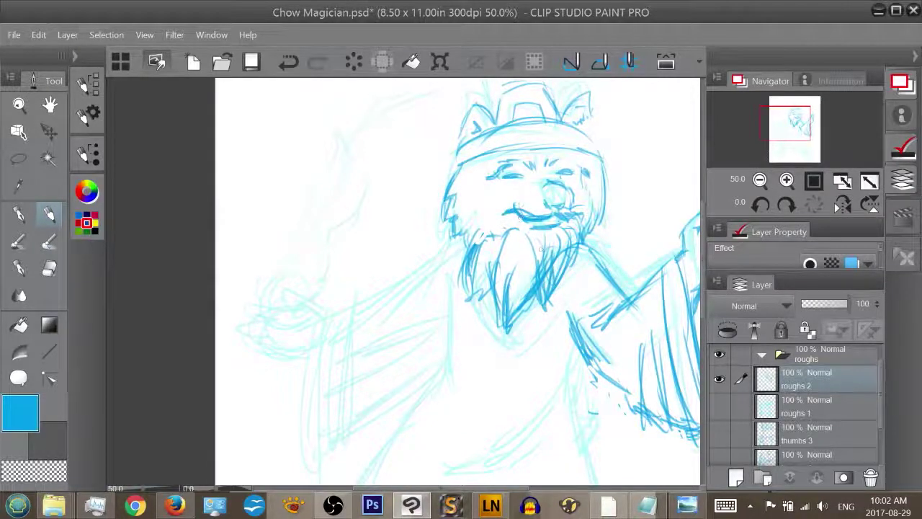
# Add darker strands to the upper beard and short fur strokes along the cheek on the viewer's right
pyautogui.press('e')
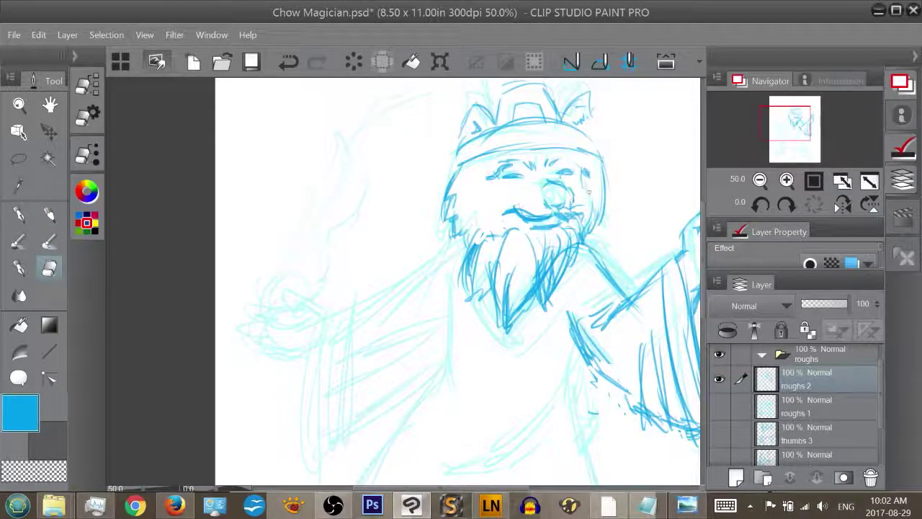
pyautogui.press('p')
pyautogui.moveTo(517, 230)
pyautogui.mouseDown()
pyautogui.moveTo(497, 260)
pyautogui.moveTo(481, 243)
pyautogui.moveTo(474, 268)
pyautogui.moveTo(480, 238)
pyautogui.moveTo(466, 287)
pyautogui.mouseUp()
pyautogui.moveTo(475, 278); pyautogui.dragTo(470, 306)
pyautogui.moveTo(568, 223); pyautogui.dragTo(577, 242)
pyautogui.moveTo(592, 207); pyautogui.dragTo(597, 235)
pyautogui.moveTo(588, 209); pyautogui.dragTo(585, 235)
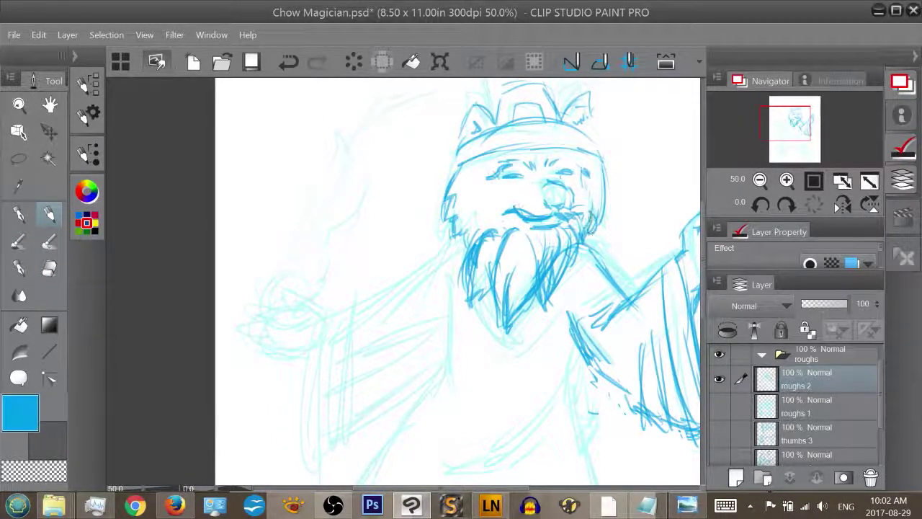
# Refine the muzzle edge beside the nose and sketch the nostrils
pyautogui.moveTo(576, 196); pyautogui.dragTo(572, 215)
pyautogui.moveTo(580, 193); pyautogui.dragTo(574, 216)
pyautogui.press('e')
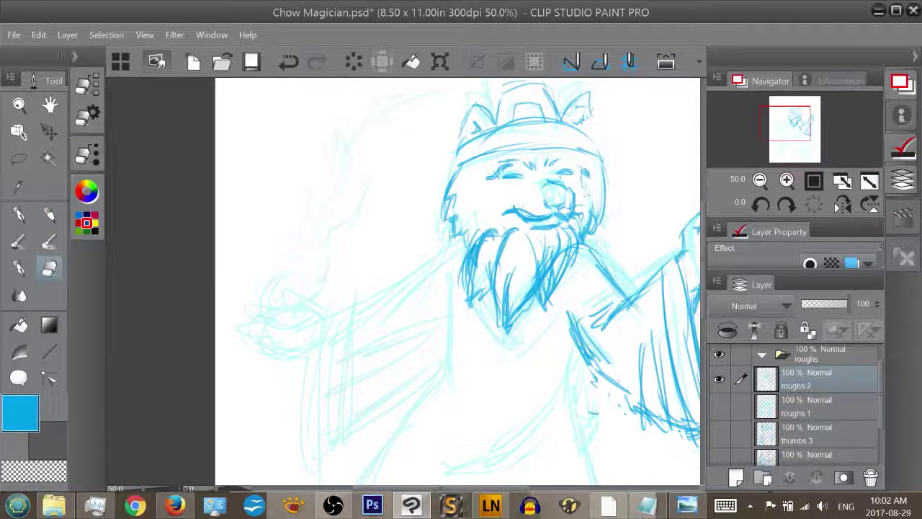
pyautogui.press('p')
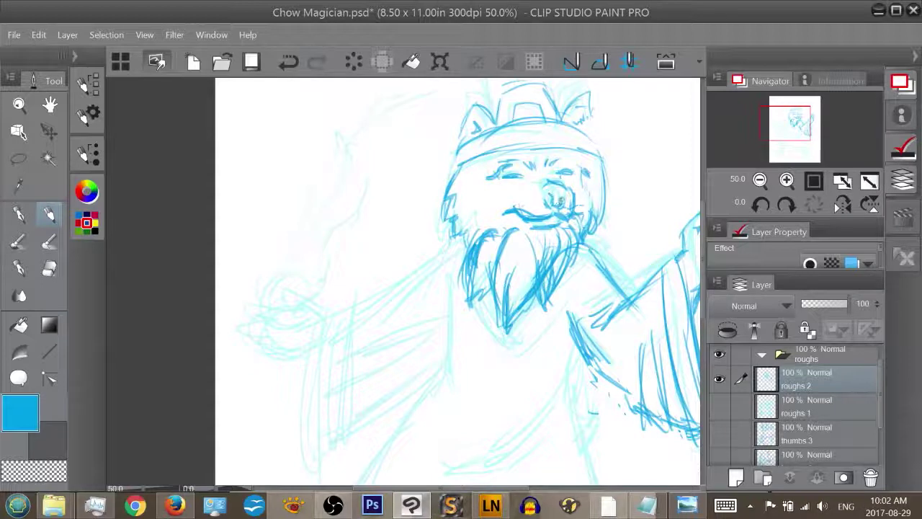
# Sketch both sides of the robe's torso and skirt, plus the diagonal folds across its front
pyautogui.moveTo(453, 267)
pyautogui.mouseDown()
pyautogui.moveTo(447, 390)
pyautogui.moveTo(439, 313)
pyautogui.moveTo(438, 390)
pyautogui.mouseUp()
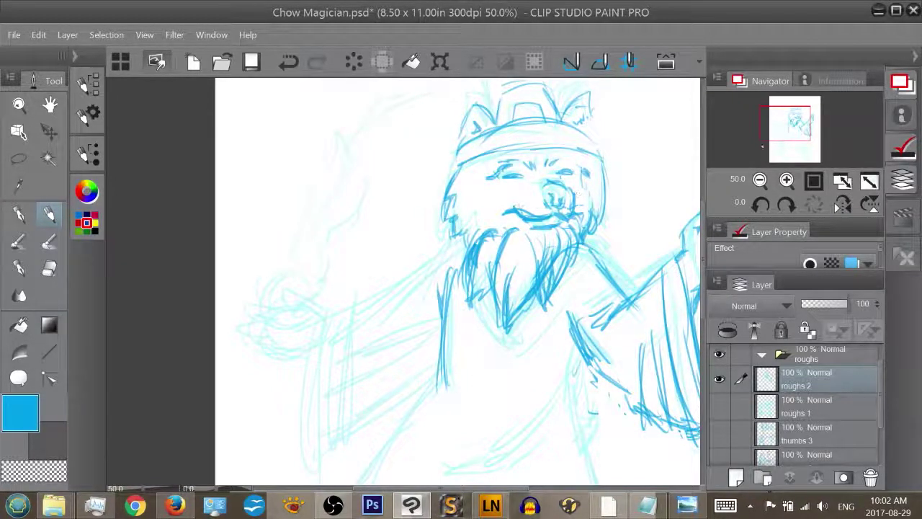
pyautogui.moveTo(781, 129); pyautogui.dragTo(776, 141)
pyautogui.moveTo(624, 185); pyautogui.dragTo(547, 272)
pyautogui.moveTo(611, 291)
pyautogui.mouseDown()
pyautogui.moveTo(515, 361)
pyautogui.moveTo(553, 358)
pyautogui.mouseUp()
pyautogui.moveTo(646, 218)
pyautogui.mouseDown()
pyautogui.moveTo(644, 284)
pyautogui.moveTo(667, 356)
pyautogui.mouseUp()
pyautogui.moveTo(513, 251)
pyautogui.mouseDown()
pyautogui.moveTo(455, 311)
pyautogui.moveTo(398, 425)
pyautogui.mouseUp()
# Extend the robe's lower side edge and draw the curved double-lined hem band over the light sketch
pyautogui.moveTo(791, 141); pyautogui.dragTo(798, 153)
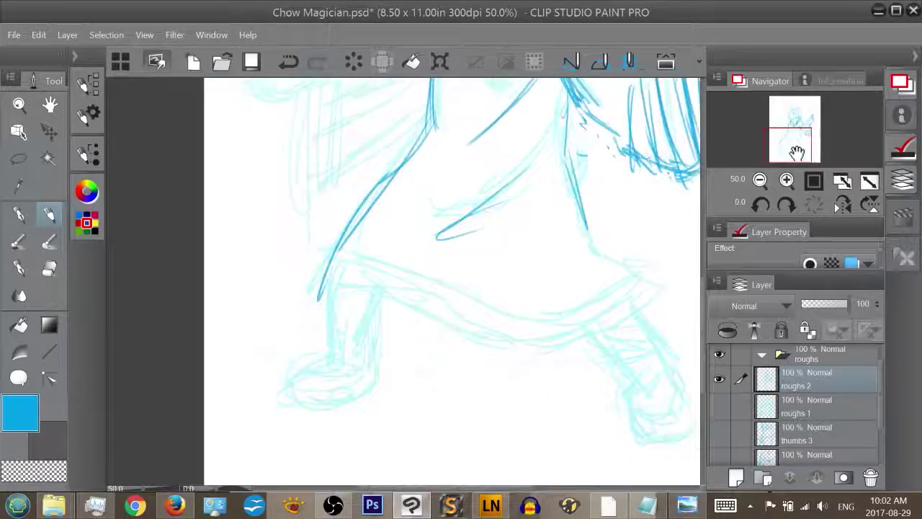
pyautogui.moveTo(620, 250); pyautogui.dragTo(659, 296)
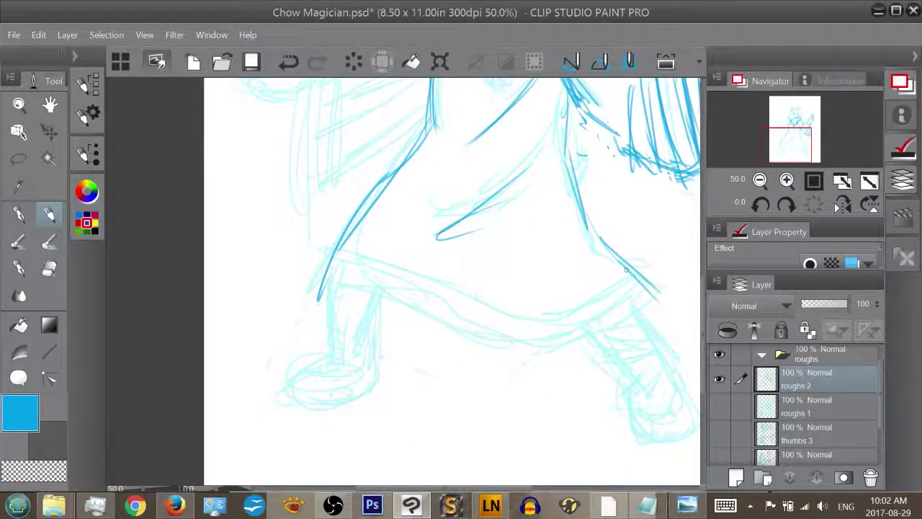
pyautogui.moveTo(325, 269)
pyautogui.mouseDown()
pyautogui.moveTo(419, 294)
pyautogui.moveTo(514, 353)
pyautogui.mouseUp()
pyautogui.moveTo(450, 302)
pyautogui.mouseDown()
pyautogui.moveTo(581, 342)
pyautogui.moveTo(595, 323)
pyautogui.moveTo(639, 311)
pyautogui.moveTo(597, 334)
pyautogui.moveTo(656, 288)
pyautogui.moveTo(558, 350)
pyautogui.moveTo(471, 320)
pyautogui.moveTo(398, 278)
pyautogui.moveTo(321, 274)
pyautogui.moveTo(490, 342)
pyautogui.moveTo(533, 350)
pyautogui.mouseUp()
pyautogui.moveTo(645, 277)
pyautogui.mouseDown()
pyautogui.moveTo(587, 306)
pyautogui.moveTo(511, 317)
pyautogui.moveTo(437, 273)
pyautogui.moveTo(336, 248)
pyautogui.mouseUp()
pyautogui.moveTo(338, 248)
pyautogui.mouseDown()
pyautogui.moveTo(424, 268)
pyautogui.moveTo(541, 317)
pyautogui.moveTo(529, 308)
pyautogui.moveTo(633, 286)
pyautogui.mouseUp()
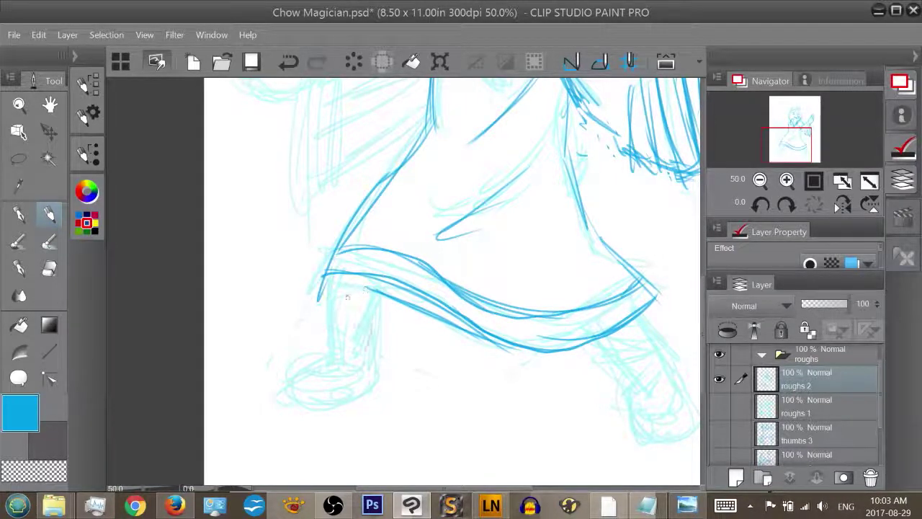
# Sketch the front and back contours of the leg on the viewer's left, from the hem to the ankle
pyautogui.moveTo(330, 273); pyautogui.dragTo(331, 355)
pyautogui.moveTo(360, 279); pyautogui.dragTo(355, 360)
pyautogui.moveTo(367, 281); pyautogui.dragTo(370, 389)
pyautogui.moveTo(373, 274); pyautogui.dragTo(369, 353)
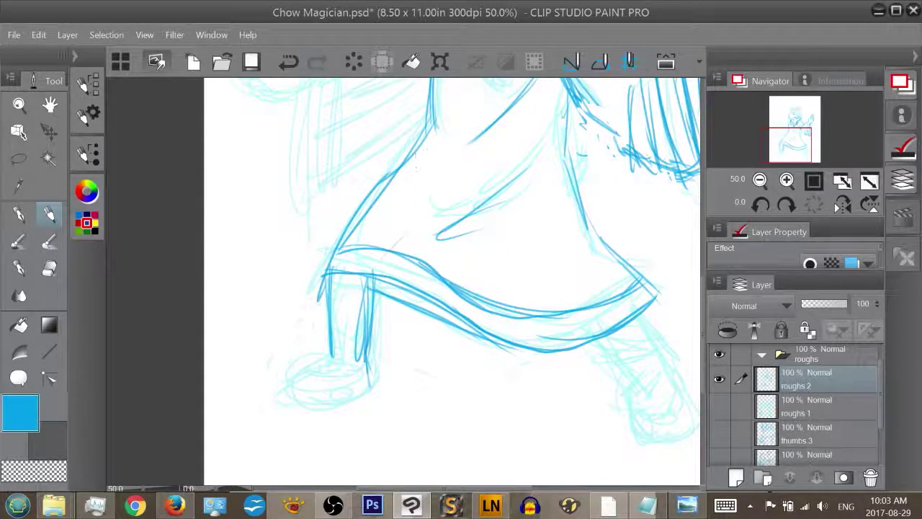
pyautogui.moveTo(393, 275); pyautogui.dragTo(367, 356)
pyautogui.moveTo(382, 294); pyautogui.dragTo(366, 357)
pyautogui.moveTo(346, 267); pyautogui.dragTo(334, 356)
pyautogui.moveTo(340, 281); pyautogui.dragTo(335, 347)
# Erase the stray line below the left hem corner, strengthen that leg's contours and sketch its shoe
pyautogui.press('e')
pyautogui.moveTo(328, 284)
pyautogui.mouseDown()
pyautogui.moveTo(332, 338)
pyautogui.moveTo(322, 290)
pyautogui.mouseUp()
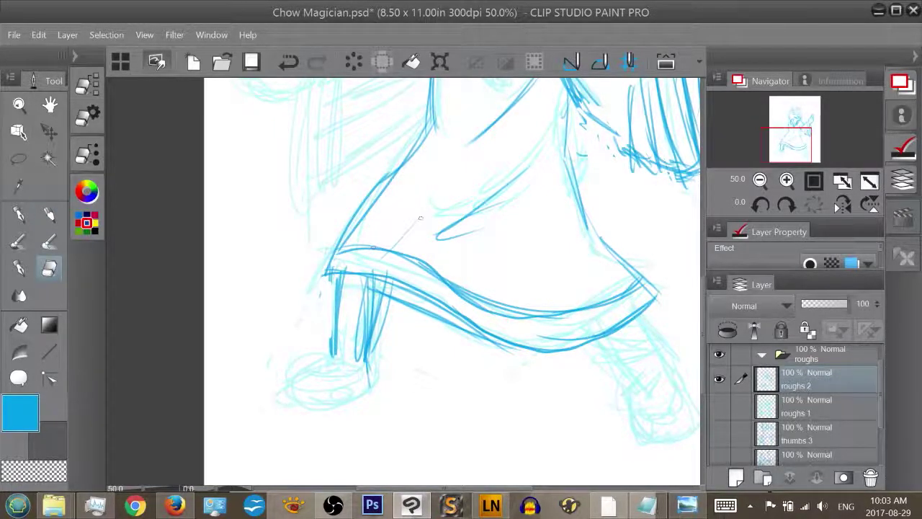
pyautogui.press('p')
pyautogui.press('p')
pyautogui.moveTo(333, 250); pyautogui.dragTo(331, 348)
pyautogui.moveTo(364, 281); pyautogui.dragTo(367, 385)
pyautogui.moveTo(326, 358)
pyautogui.mouseDown()
pyautogui.moveTo(281, 399)
pyautogui.moveTo(360, 382)
pyautogui.mouseUp()
pyautogui.moveTo(328, 395); pyautogui.dragTo(351, 387)
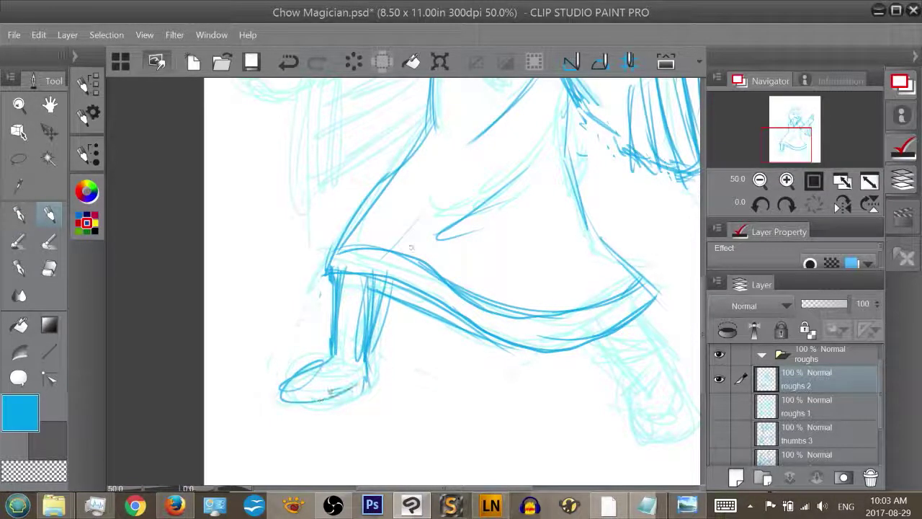
# Erase the extra inner line along the back of the leg on the viewer's left
pyautogui.moveTo(794, 143); pyautogui.dragTo(799, 146)
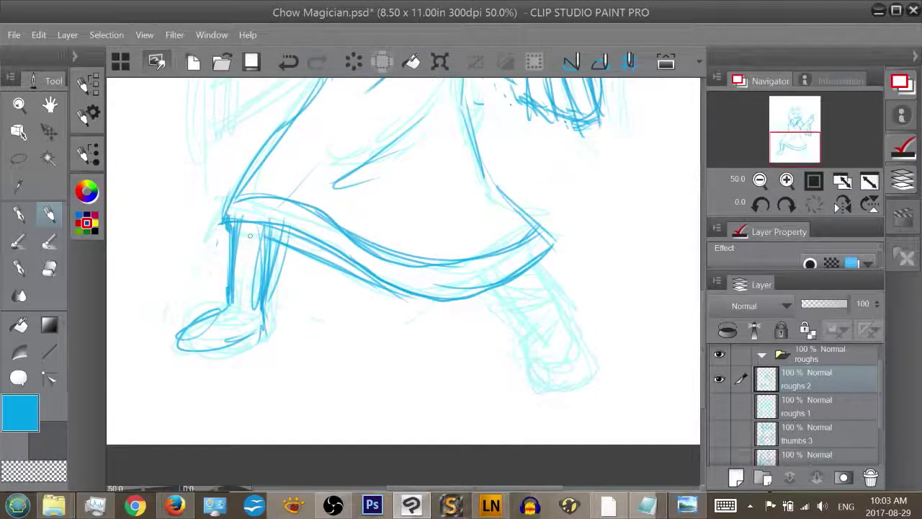
pyautogui.press('e')
pyautogui.moveTo(257, 242)
pyautogui.mouseDown()
pyautogui.moveTo(261, 264)
pyautogui.moveTo(260, 256)
pyautogui.mouseUp()
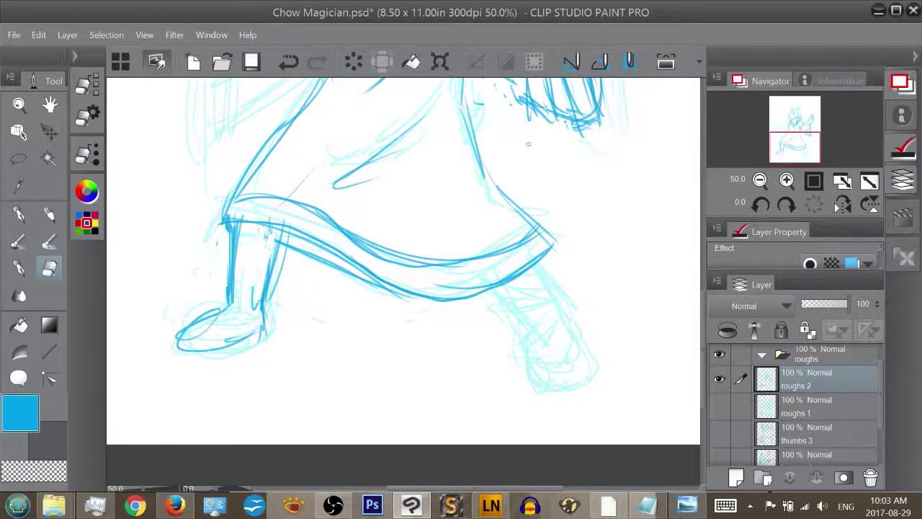
# Outline the leg on the viewer's right from the hem down to both sides of the foot
pyautogui.press('p')
pyautogui.moveTo(490, 296); pyautogui.dragTo(524, 331)
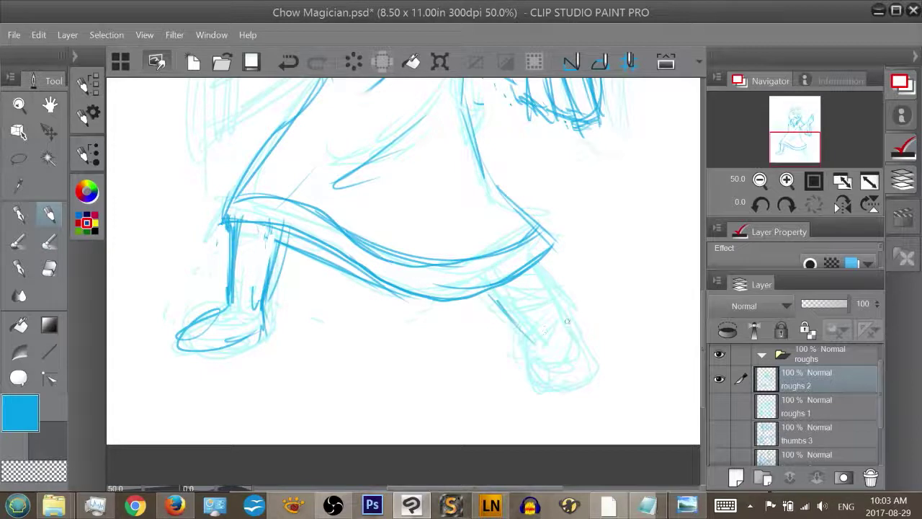
pyautogui.moveTo(492, 281); pyautogui.dragTo(531, 338)
pyautogui.moveTo(539, 266)
pyautogui.mouseDown()
pyautogui.moveTo(570, 332)
pyautogui.moveTo(529, 357)
pyautogui.moveTo(533, 386)
pyautogui.mouseUp()
pyautogui.moveTo(530, 343); pyautogui.dragTo(537, 394)
pyautogui.moveTo(566, 332); pyautogui.dragTo(590, 377)
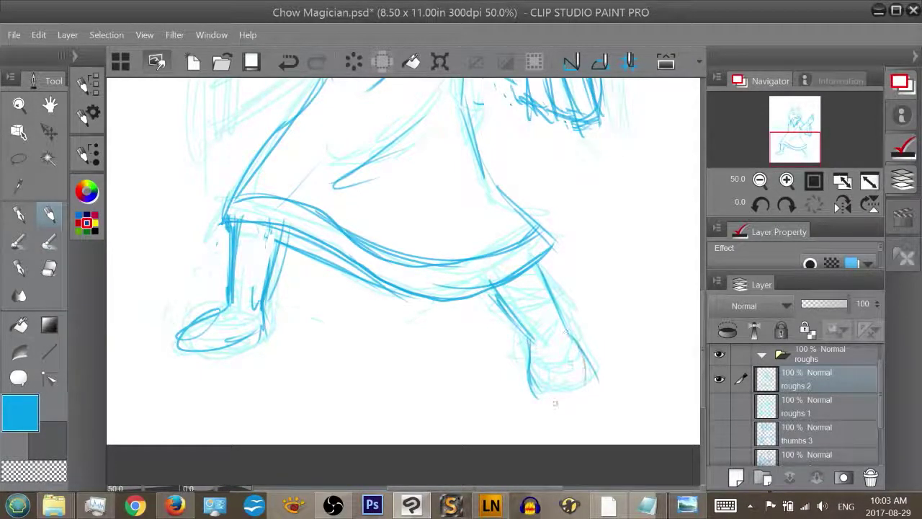
# Draw the rounded toe and sole of the foot on the viewer's right
pyautogui.moveTo(528, 373)
pyautogui.mouseDown()
pyautogui.moveTo(536, 398)
pyautogui.moveTo(576, 389)
pyautogui.moveTo(533, 401)
pyautogui.moveTo(587, 373)
pyautogui.moveTo(553, 388)
pyautogui.moveTo(584, 363)
pyautogui.mouseUp()
pyautogui.moveTo(534, 384)
pyautogui.mouseDown()
pyautogui.moveTo(579, 376)
pyautogui.moveTo(532, 390)
pyautogui.mouseUp()
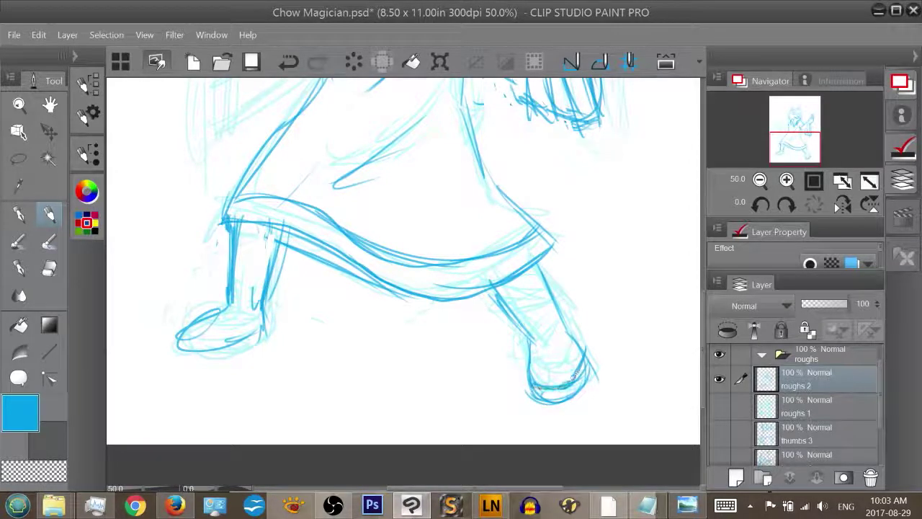
pyautogui.moveTo(586, 362); pyautogui.dragTo(569, 394)
# Draw the wrapping bands across the leg on the viewer's right, down to the foot
pyautogui.moveTo(494, 289); pyautogui.dragTo(555, 290)
pyautogui.moveTo(513, 312)
pyautogui.mouseDown()
pyautogui.moveTo(550, 307)
pyautogui.moveTo(561, 319)
pyautogui.mouseUp()
pyautogui.moveTo(528, 352)
pyautogui.mouseDown()
pyautogui.moveTo(569, 332)
pyautogui.moveTo(574, 344)
pyautogui.mouseUp()
pyautogui.moveTo(543, 373); pyautogui.dragTo(571, 355)
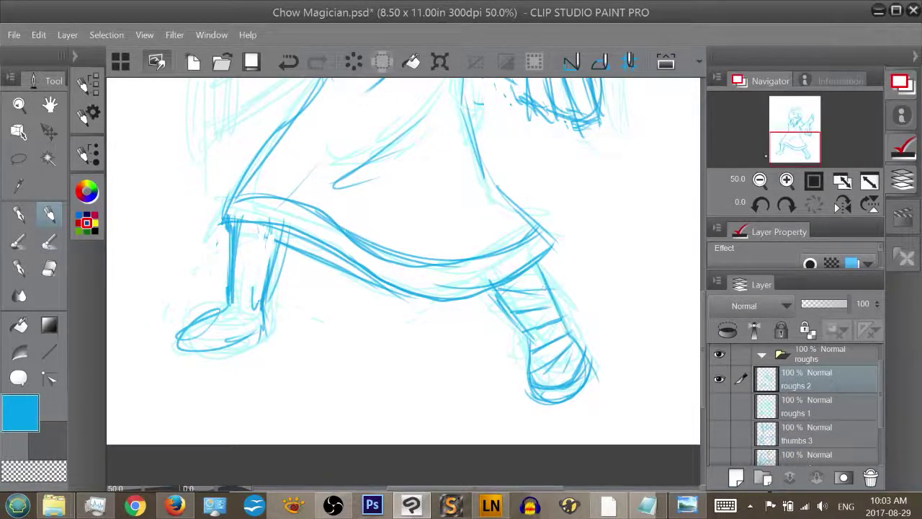
# Strengthen the heel of the foot on the viewer's left and draw its curved sole
pyautogui.moveTo(790, 140)
pyautogui.mouseDown()
pyautogui.moveTo(778, 137)
pyautogui.moveTo(779, 147)
pyautogui.moveTo(765, 147)
pyautogui.moveTo(772, 152)
pyautogui.mouseUp()
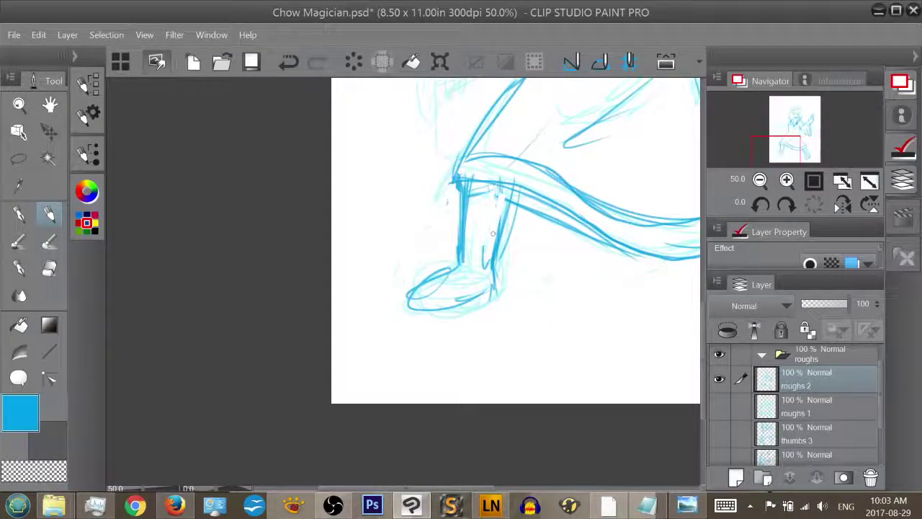
pyautogui.moveTo(510, 215)
pyautogui.mouseDown()
pyautogui.moveTo(485, 287)
pyautogui.moveTo(493, 291)
pyautogui.mouseUp()
pyautogui.moveTo(506, 232)
pyautogui.mouseDown()
pyautogui.moveTo(493, 299)
pyautogui.moveTo(422, 315)
pyautogui.mouseUp()
# Sketch short fabric folds on the robe's skirt just above the hem
pyautogui.moveTo(791, 139); pyautogui.dragTo(808, 129)
pyautogui.moveTo(484, 301)
pyautogui.mouseDown()
pyautogui.moveTo(533, 321)
pyautogui.moveTo(486, 344)
pyautogui.mouseUp()
pyautogui.moveTo(443, 313); pyautogui.dragTo(497, 319)
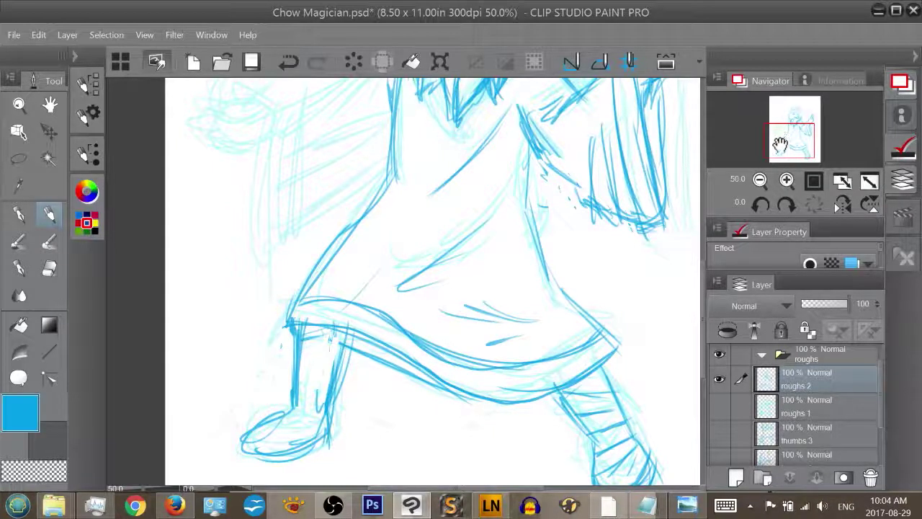
# Draw the wrapping bands across the leg on the viewer's left and refine its edge
pyautogui.moveTo(794, 133); pyautogui.dragTo(784, 143)
pyautogui.moveTo(390, 325); pyautogui.dragTo(468, 308)
pyautogui.moveTo(389, 327)
pyautogui.mouseDown()
pyautogui.moveTo(447, 322)
pyautogui.moveTo(470, 307)
pyautogui.mouseUp()
pyautogui.moveTo(478, 215)
pyautogui.mouseDown()
pyautogui.moveTo(443, 223)
pyautogui.moveTo(443, 294)
pyautogui.mouseUp()
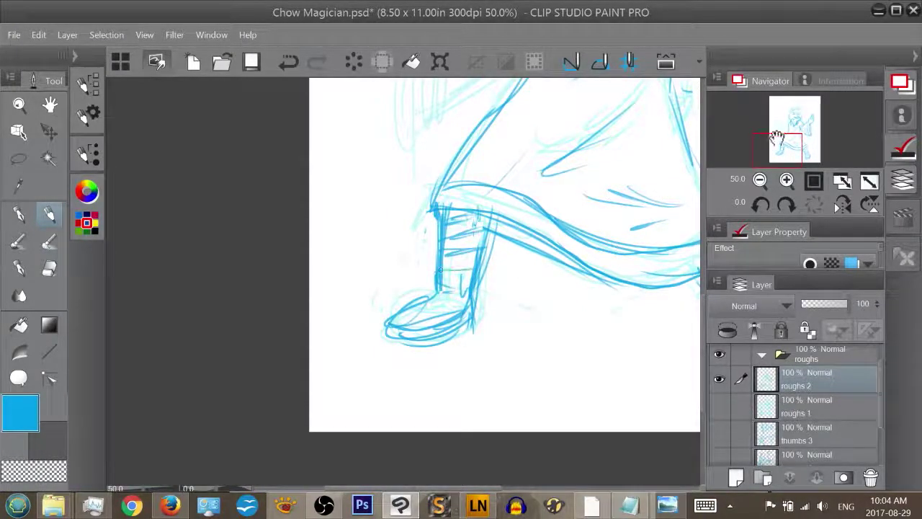
# Draw the upper edge of the sleeve on the viewer's left from the shoulder and darken the armpit lines
pyautogui.moveTo(775, 139); pyautogui.dragTo(778, 115)
pyautogui.moveTo(592, 191); pyautogui.dragTo(510, 251)
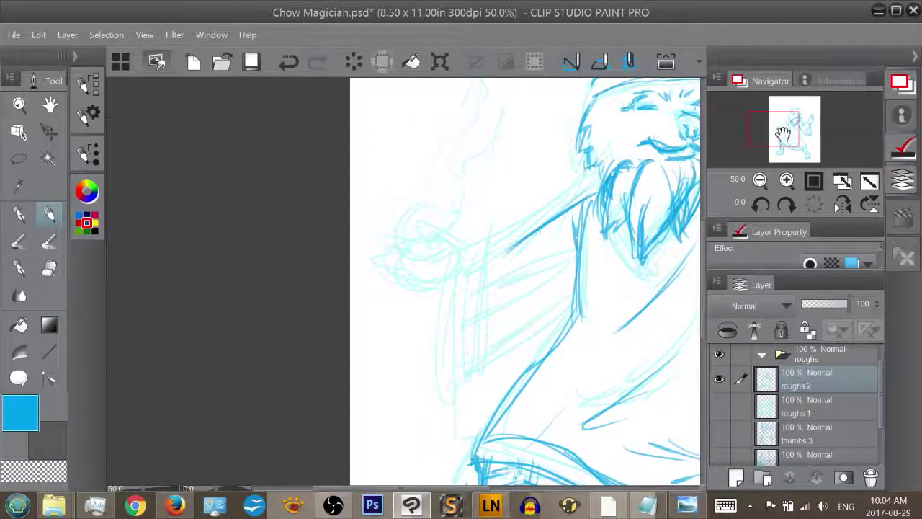
pyautogui.moveTo(782, 133)
pyautogui.mouseDown()
pyautogui.moveTo(806, 132)
pyautogui.moveTo(788, 130)
pyautogui.mouseUp()
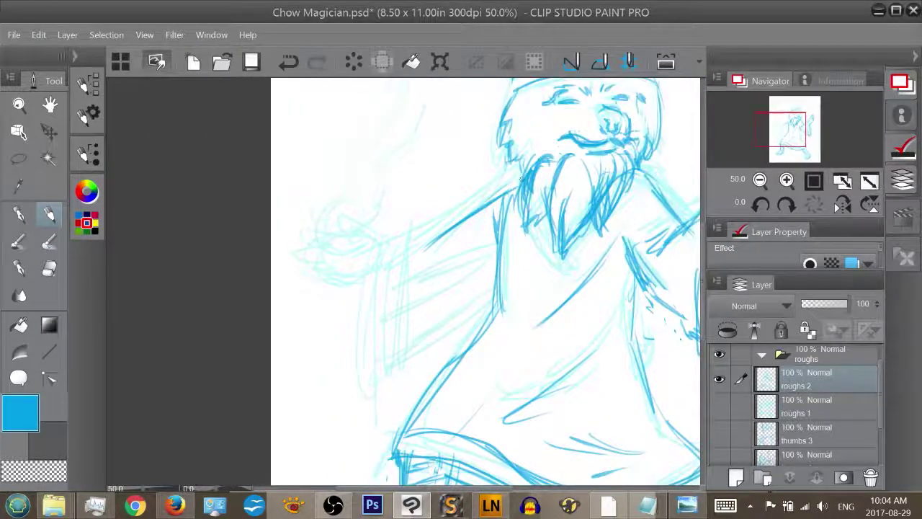
pyautogui.moveTo(523, 177); pyautogui.dragTo(439, 230)
pyautogui.moveTo(514, 180)
pyautogui.mouseDown()
pyautogui.moveTo(422, 246)
pyautogui.moveTo(462, 217)
pyautogui.mouseUp()
pyautogui.moveTo(499, 251); pyautogui.dragTo(498, 297)
pyautogui.moveTo(489, 230); pyautogui.dragTo(497, 255)
pyautogui.moveTo(519, 192); pyautogui.dragTo(497, 197)
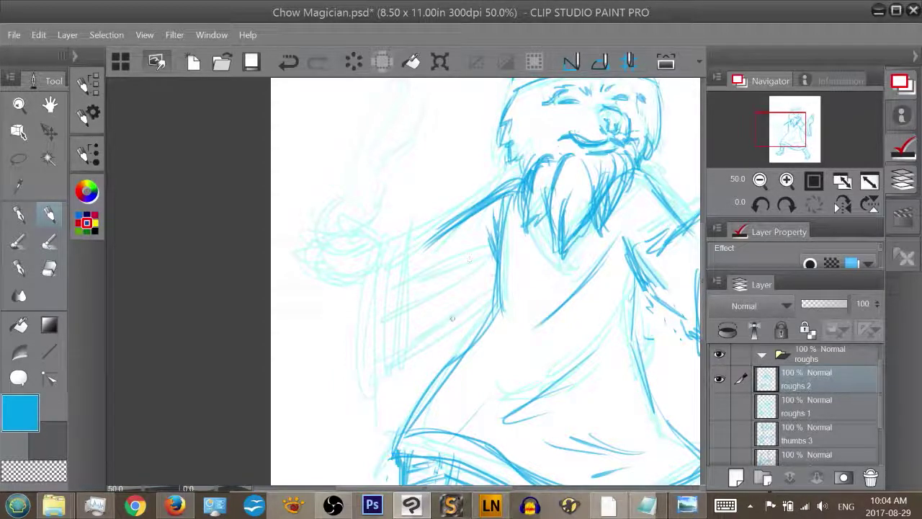
# Sketch the sleeve's lower edge and its wide cuff opening on the viewer's left
pyautogui.moveTo(480, 295); pyautogui.dragTo(414, 344)
pyautogui.moveTo(496, 260)
pyautogui.mouseDown()
pyautogui.moveTo(385, 376)
pyautogui.moveTo(455, 310)
pyautogui.mouseUp()
pyautogui.moveTo(382, 248)
pyautogui.mouseDown()
pyautogui.moveTo(452, 232)
pyautogui.moveTo(362, 245)
pyautogui.moveTo(357, 366)
pyautogui.mouseUp()
pyautogui.moveTo(377, 336)
pyautogui.mouseDown()
pyautogui.moveTo(364, 368)
pyautogui.moveTo(372, 375)
pyautogui.mouseUp()
pyautogui.moveTo(487, 267)
pyautogui.mouseDown()
pyautogui.moveTo(422, 342)
pyautogui.moveTo(437, 322)
pyautogui.mouseUp()
pyautogui.moveTo(441, 321)
pyautogui.mouseDown()
pyautogui.moveTo(362, 345)
pyautogui.moveTo(358, 360)
pyautogui.mouseUp()
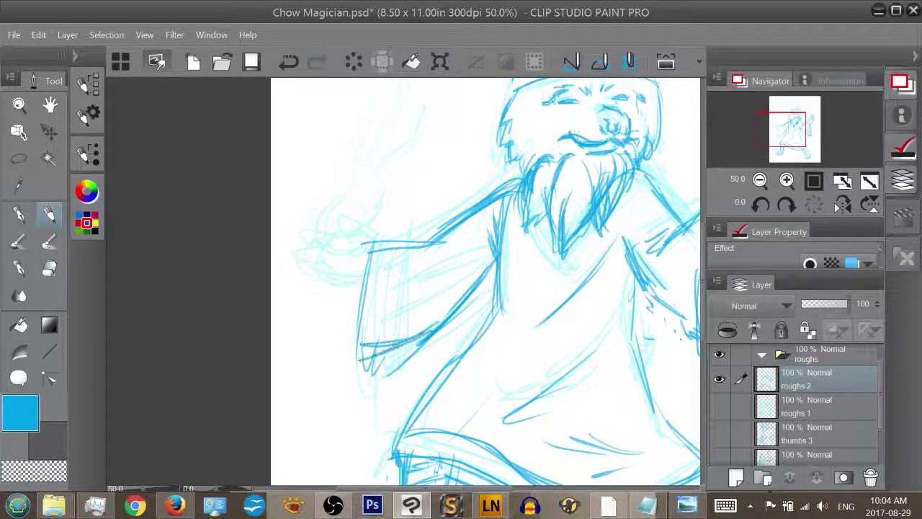
# Draw the inner line of the sleeve's cuff band, correcting it with the eraser, and add folds at the elbow
pyautogui.moveTo(376, 248); pyautogui.dragTo(367, 346)
pyautogui.moveTo(388, 244)
pyautogui.mouseDown()
pyautogui.moveTo(379, 355)
pyautogui.moveTo(420, 349)
pyautogui.moveTo(396, 366)
pyautogui.mouseUp()
pyautogui.press('e')
pyautogui.moveTo(391, 279)
pyautogui.mouseDown()
pyautogui.moveTo(379, 317)
pyautogui.moveTo(381, 259)
pyautogui.moveTo(388, 342)
pyautogui.mouseUp()
pyautogui.press('p')
pyautogui.press('p')
pyautogui.moveTo(389, 244); pyautogui.dragTo(387, 337)
pyautogui.moveTo(395, 250)
pyautogui.mouseDown()
pyautogui.moveTo(437, 242)
pyautogui.moveTo(440, 270)
pyautogui.moveTo(439, 255)
pyautogui.mouseUp()
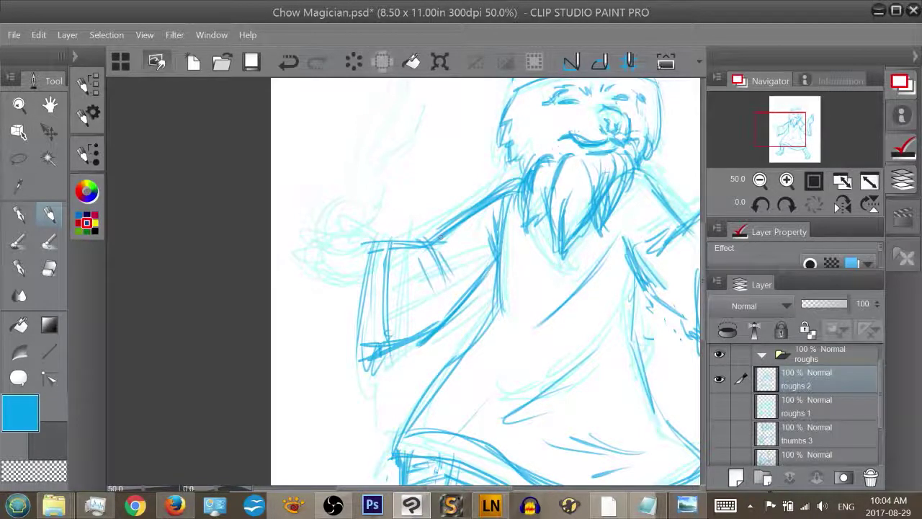
# Sketch the open hand on the viewer's left with a small orb and a rising trail of flame above it
pyautogui.moveTo(794, 126)
pyautogui.mouseDown()
pyautogui.moveTo(804, 128)
pyautogui.moveTo(780, 125)
pyautogui.mouseUp()
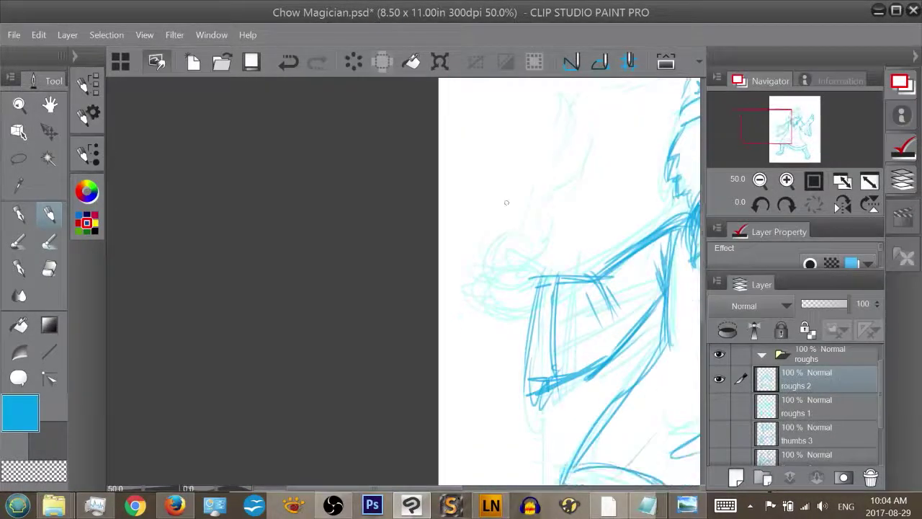
pyautogui.moveTo(505, 277)
pyautogui.mouseDown()
pyautogui.moveTo(544, 297)
pyautogui.moveTo(480, 295)
pyautogui.moveTo(468, 272)
pyautogui.moveTo(504, 285)
pyautogui.moveTo(490, 287)
pyautogui.moveTo(497, 304)
pyautogui.moveTo(530, 309)
pyautogui.moveTo(522, 269)
pyautogui.mouseUp()
pyautogui.moveTo(492, 232)
pyautogui.mouseDown()
pyautogui.moveTo(504, 272)
pyautogui.moveTo(510, 219)
pyautogui.moveTo(516, 238)
pyautogui.moveTo(505, 257)
pyautogui.moveTo(569, 131)
pyautogui.mouseUp()
pyautogui.moveTo(533, 251); pyautogui.dragTo(574, 154)
pyautogui.moveTo(553, 185)
pyautogui.mouseDown()
pyautogui.moveTo(498, 229)
pyautogui.moveTo(519, 291)
pyautogui.mouseUp()
pyautogui.moveTo(509, 280); pyautogui.dragTo(531, 290)
pyautogui.moveTo(466, 264)
pyautogui.mouseDown()
pyautogui.moveTo(504, 291)
pyautogui.moveTo(477, 298)
pyautogui.moveTo(533, 312)
pyautogui.mouseUp()
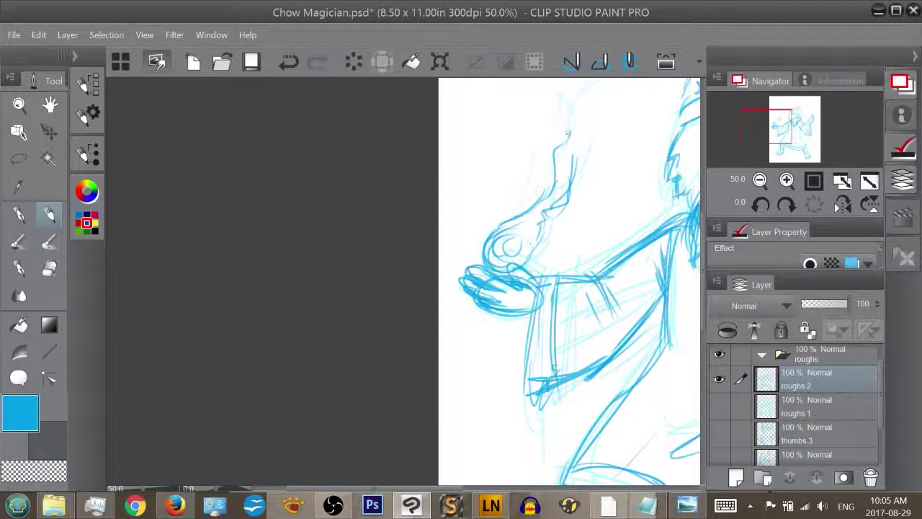
# Extend the flame trail upward with small detached wisps and add strokes along its side
pyautogui.moveTo(787, 117)
pyautogui.mouseDown()
pyautogui.moveTo(801, 128)
pyautogui.moveTo(788, 117)
pyautogui.mouseUp()
pyautogui.moveTo(396, 164); pyautogui.dragTo(410, 140)
pyautogui.moveTo(412, 114); pyautogui.dragTo(410, 108)
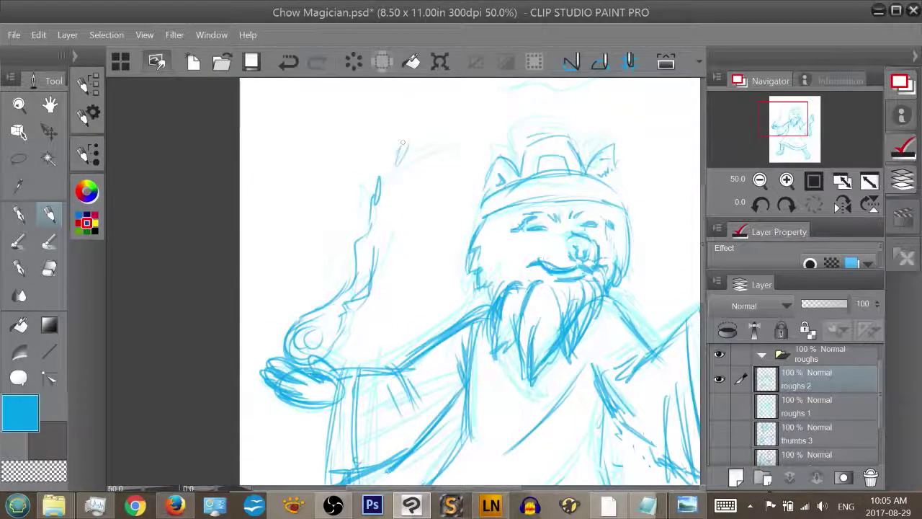
pyautogui.moveTo(366, 286); pyautogui.dragTo(371, 246)
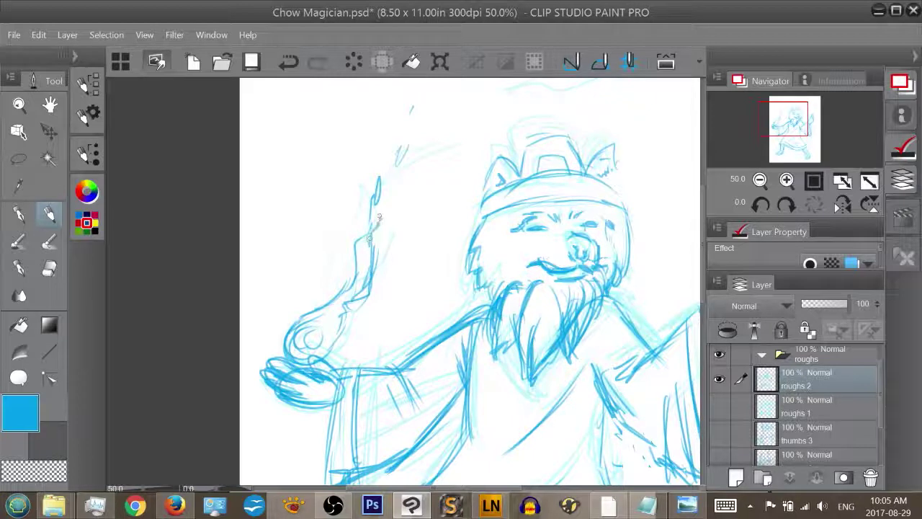
# Redraw the ear on the viewer's right, erasing its old fur marks, and reinforce the lower edge of the hat band
pyautogui.moveTo(589, 171); pyautogui.dragTo(613, 150)
pyautogui.moveTo(615, 155); pyautogui.dragTo(620, 191)
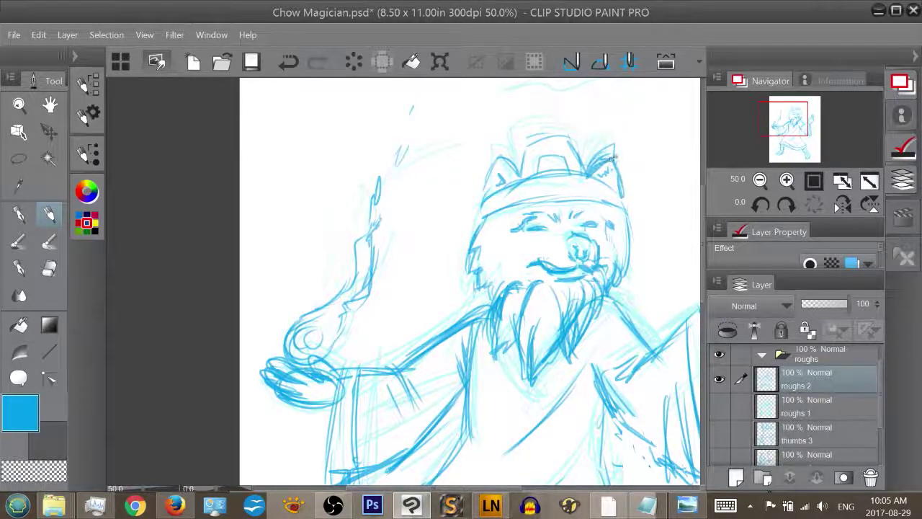
pyautogui.press('e')
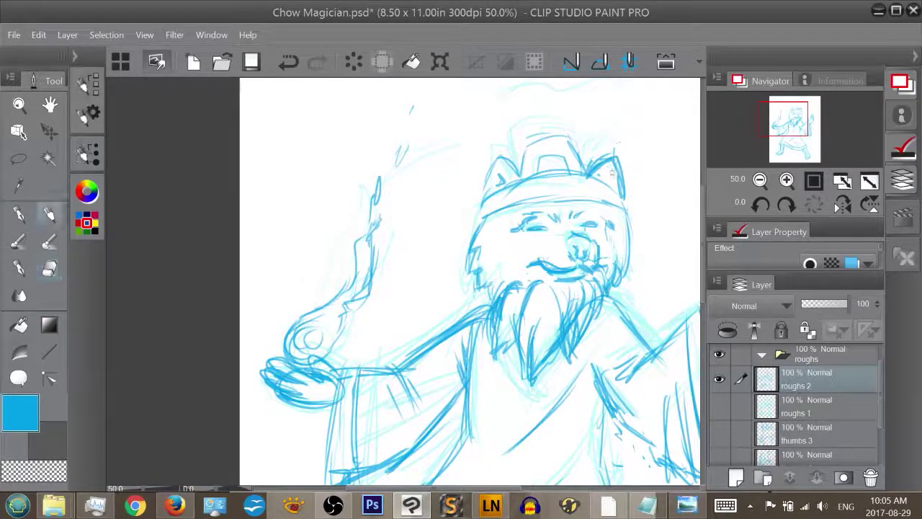
pyautogui.press('p')
pyautogui.moveTo(586, 173); pyautogui.dragTo(613, 151)
pyautogui.moveTo(615, 151); pyautogui.dragTo(625, 196)
pyautogui.moveTo(625, 194)
pyautogui.mouseDown()
pyautogui.moveTo(608, 179)
pyautogui.moveTo(487, 194)
pyautogui.moveTo(624, 198)
pyautogui.mouseUp()
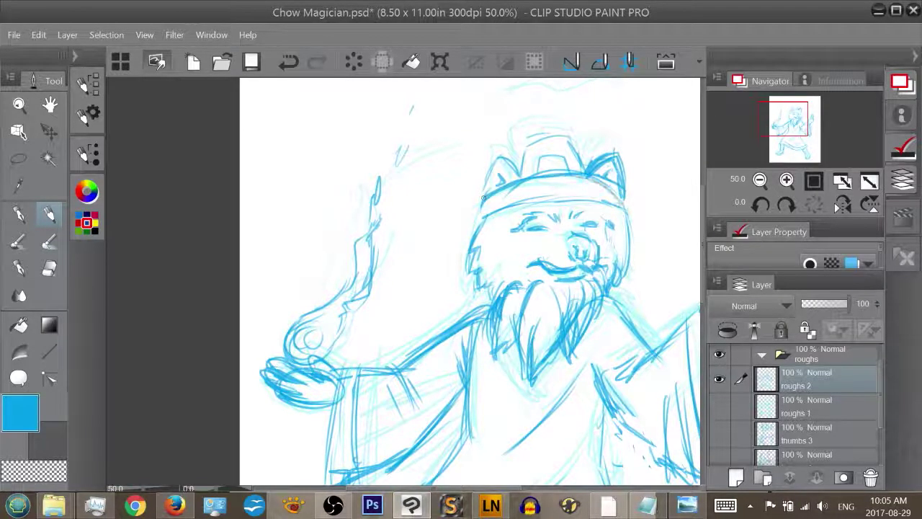
pyautogui.moveTo(552, 208); pyautogui.dragTo(477, 221)
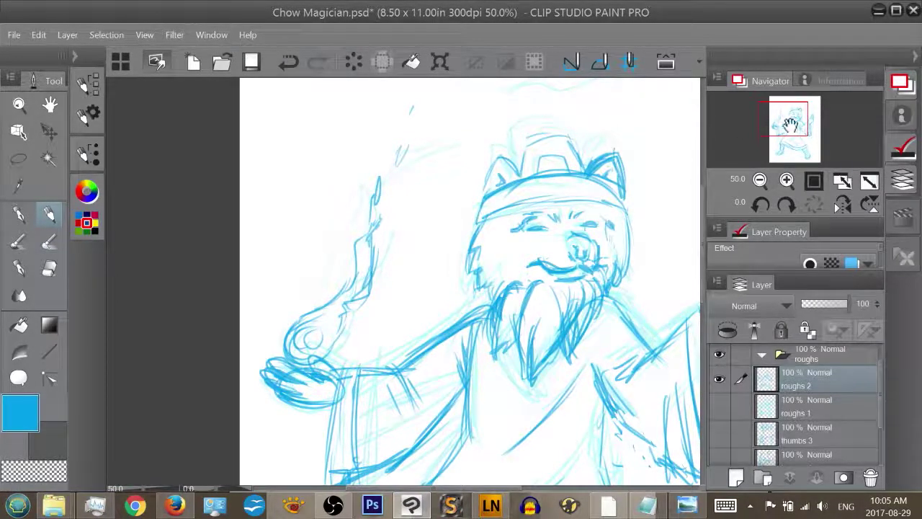
# Draw darker outlines for the crown of the hat above the band, including its top edge and inner panel
pyautogui.moveTo(790, 125); pyautogui.dragTo(794, 128)
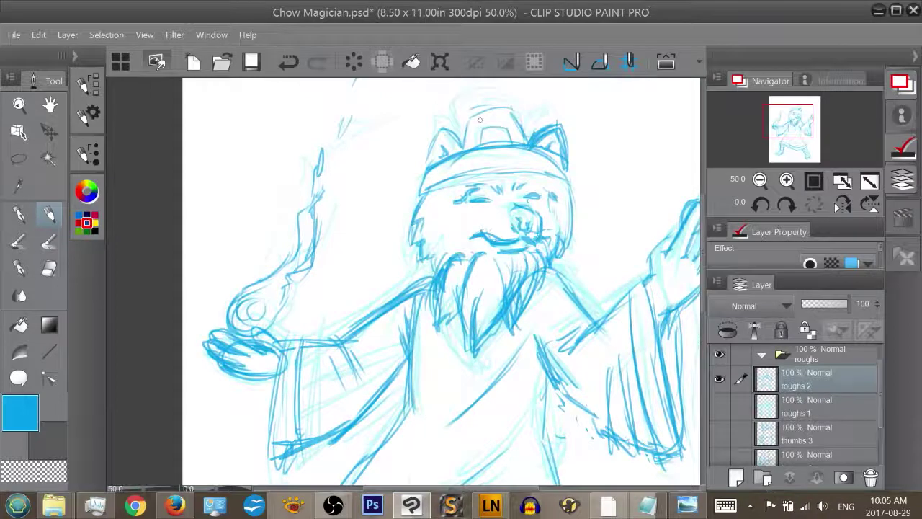
pyautogui.moveTo(472, 144)
pyautogui.mouseDown()
pyautogui.moveTo(473, 115)
pyautogui.moveTo(524, 103)
pyautogui.moveTo(530, 141)
pyautogui.mouseUp()
pyautogui.moveTo(475, 109); pyautogui.dragTo(524, 105)
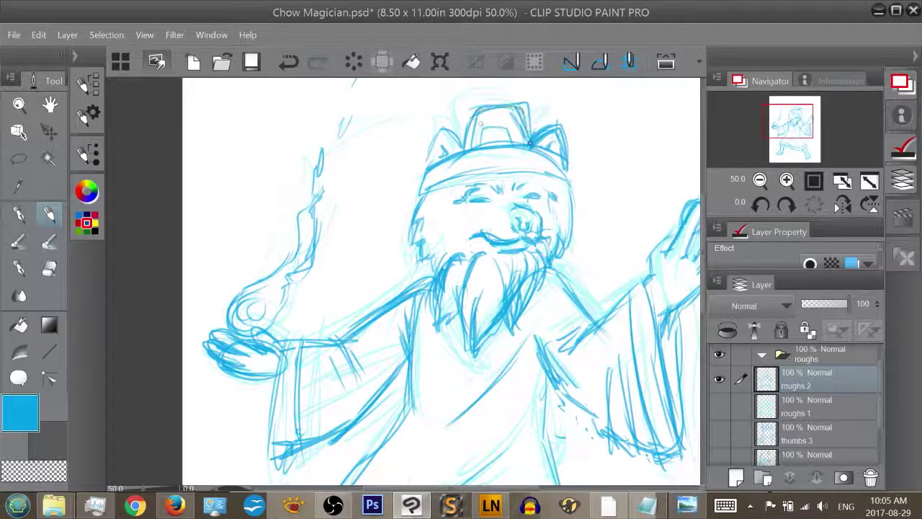
pyautogui.moveTo(480, 142); pyautogui.dragTo(514, 132)
# Sketch short fur-like strokes along the robe's waist edge, below the sleeve on the viewer's right
pyautogui.moveTo(787, 130); pyautogui.dragTo(793, 141)
pyautogui.moveTo(497, 180); pyautogui.dragTo(513, 265)
pyautogui.moveTo(476, 207); pyautogui.dragTo(541, 303)
pyautogui.moveTo(513, 228); pyautogui.dragTo(507, 270)
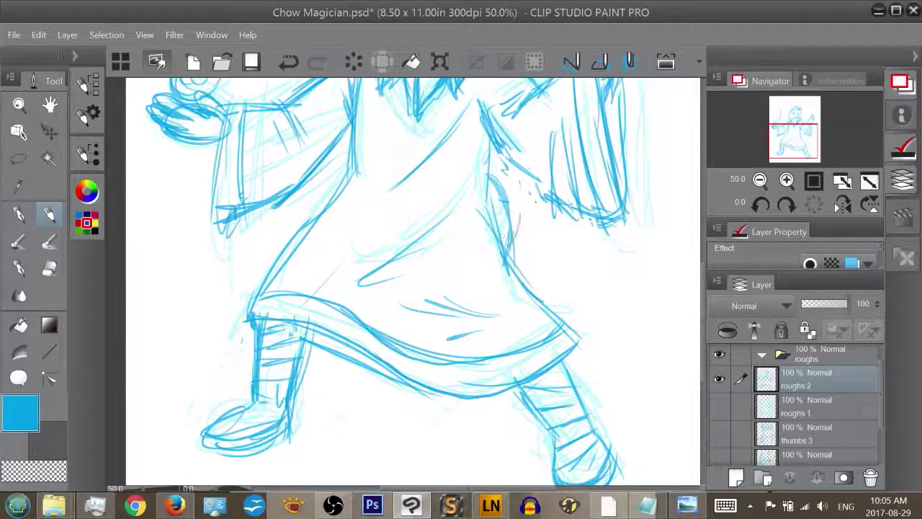
pyautogui.moveTo(504, 203)
pyautogui.mouseDown()
pyautogui.moveTo(512, 252)
pyautogui.moveTo(513, 196)
pyautogui.moveTo(504, 202)
pyautogui.mouseUp()
# Apply a Brightness/Contrast correction to the roughs 2 layer, with contrast at 97 and brightness reduced below zero
pyautogui.hotkey('ctrl', 'u')
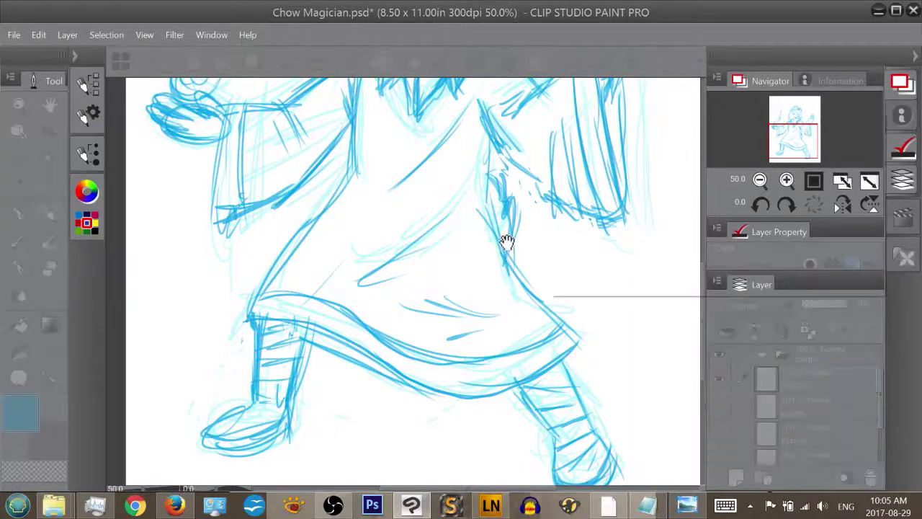
pyautogui.click(833, 177)
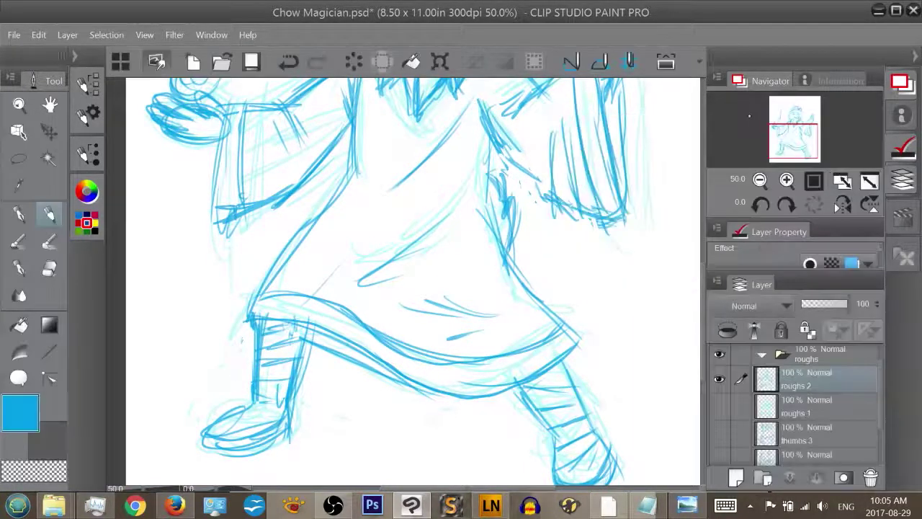
pyautogui.click(68, 34)
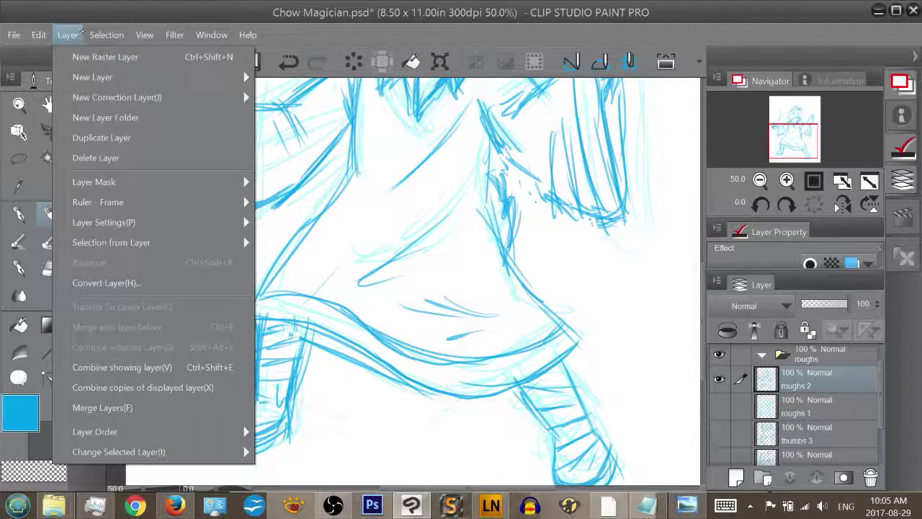
pyautogui.moveTo(38, 34)
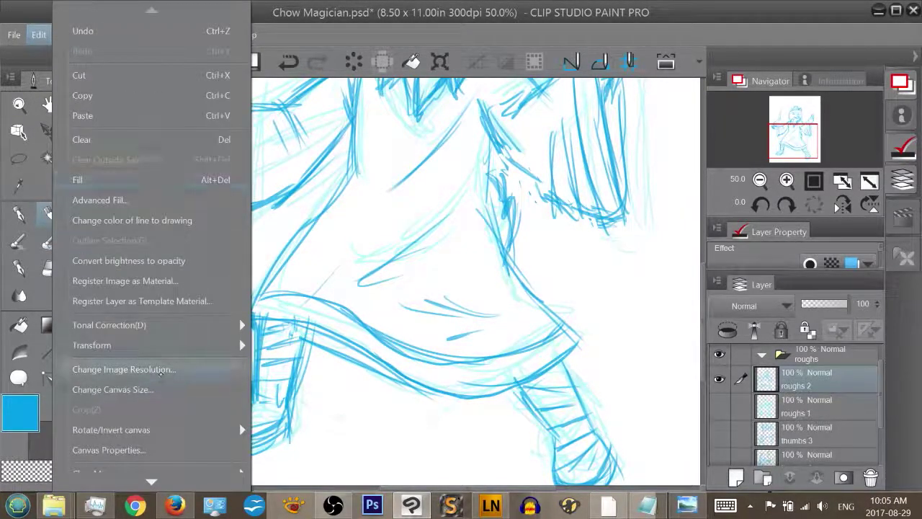
pyautogui.moveTo(185, 338)
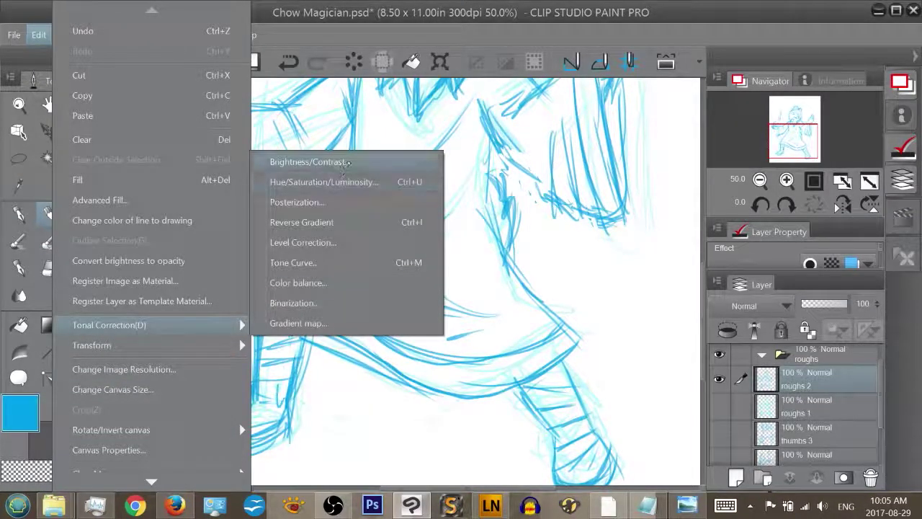
pyautogui.click(408, 161)
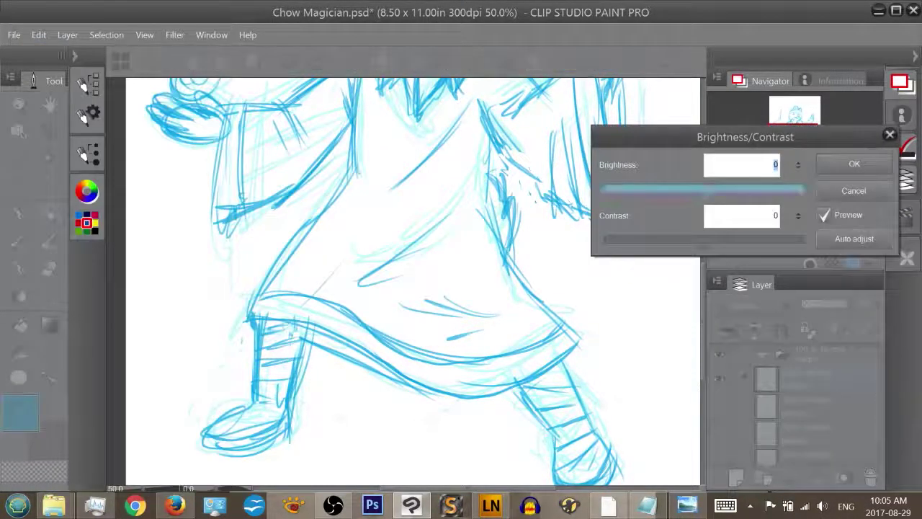
pyautogui.moveTo(702, 238); pyautogui.dragTo(797, 238)
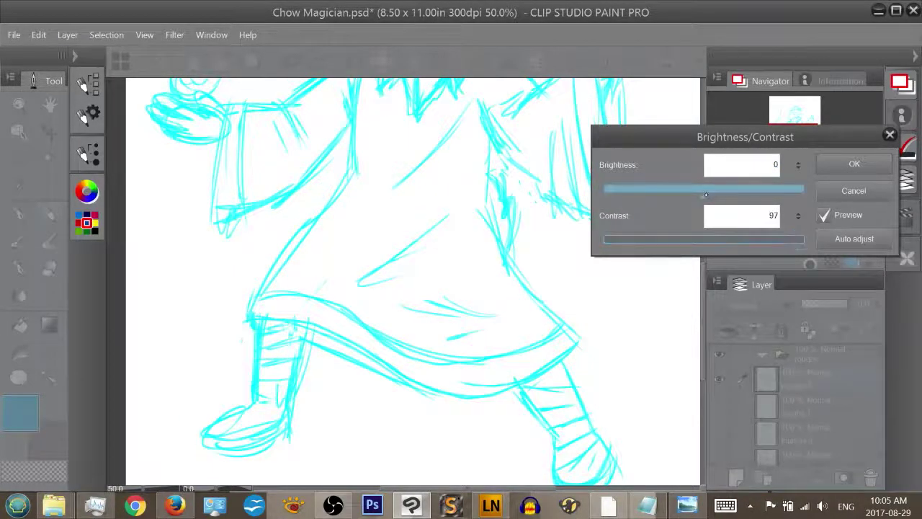
pyautogui.moveTo(704, 194)
pyautogui.mouseDown()
pyautogui.moveTo(673, 198)
pyautogui.moveTo(689, 196)
pyautogui.mouseUp()
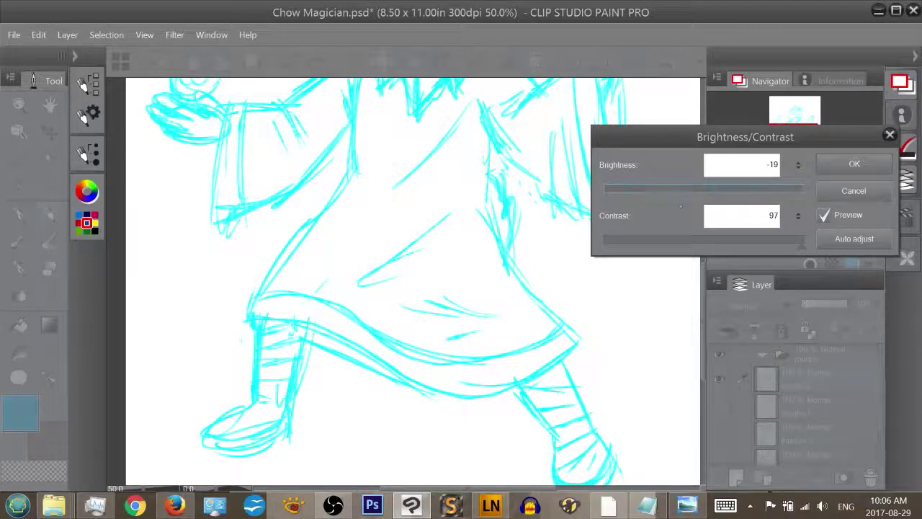
pyautogui.moveTo(688, 194); pyautogui.dragTo(677, 194)
pyautogui.click(855, 164)
# Duplicate the roughs 2 layer, hide the original, and rename the copy "roughs 3"
pyautogui.moveTo(797, 139); pyautogui.dragTo(805, 128)
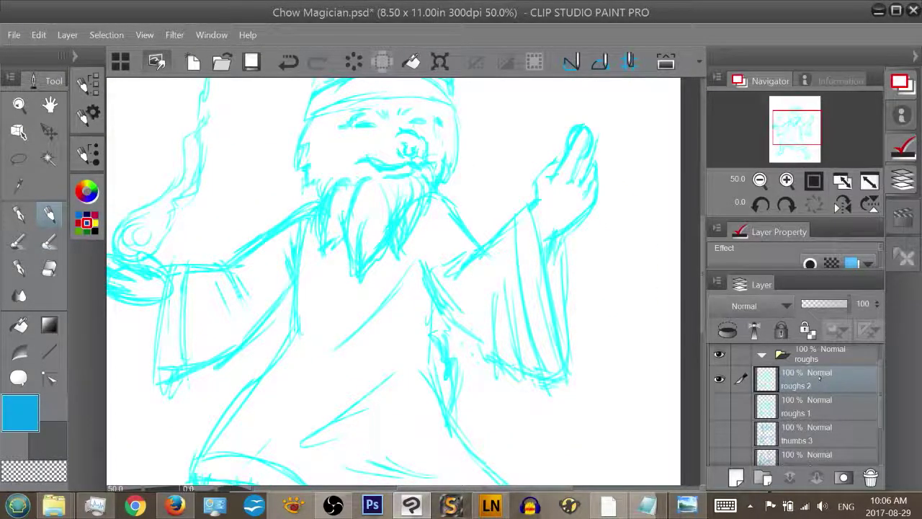
pyautogui.click(736, 477)
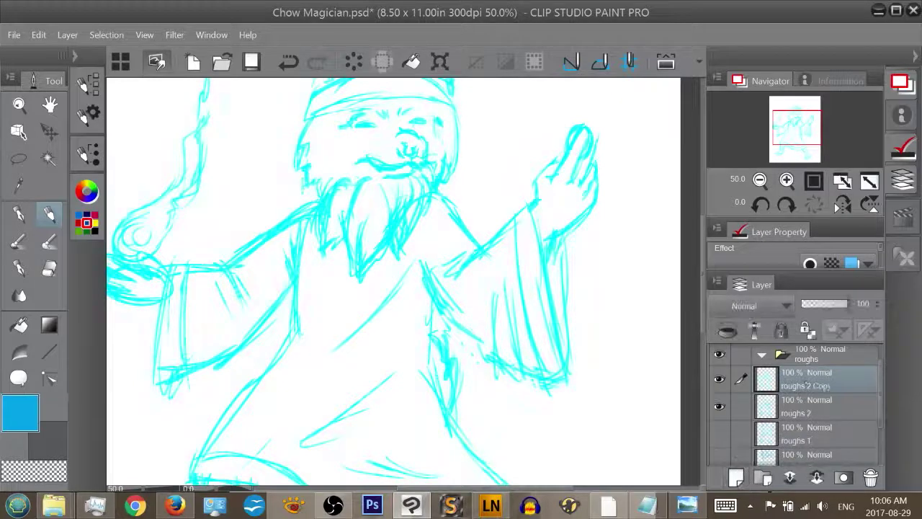
pyautogui.doubleClick(811, 384)
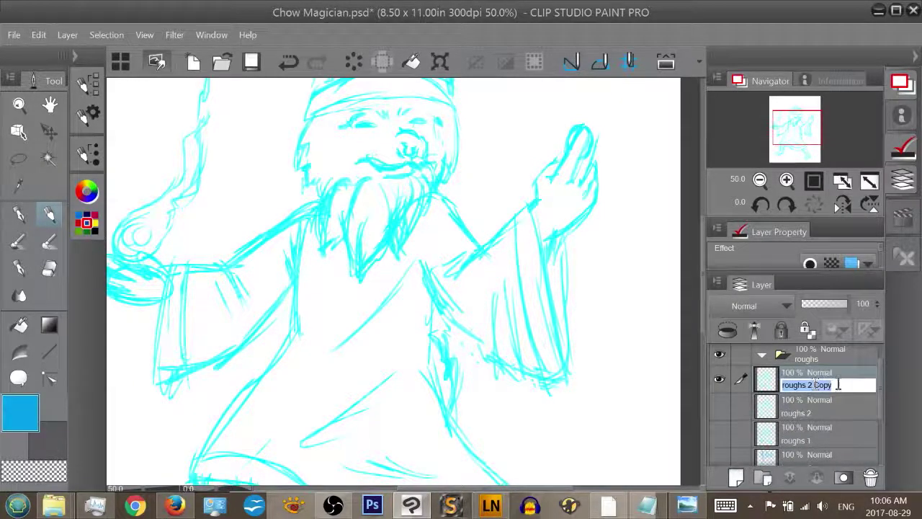
pyautogui.moveTo(838, 384); pyautogui.dragTo(811, 386)
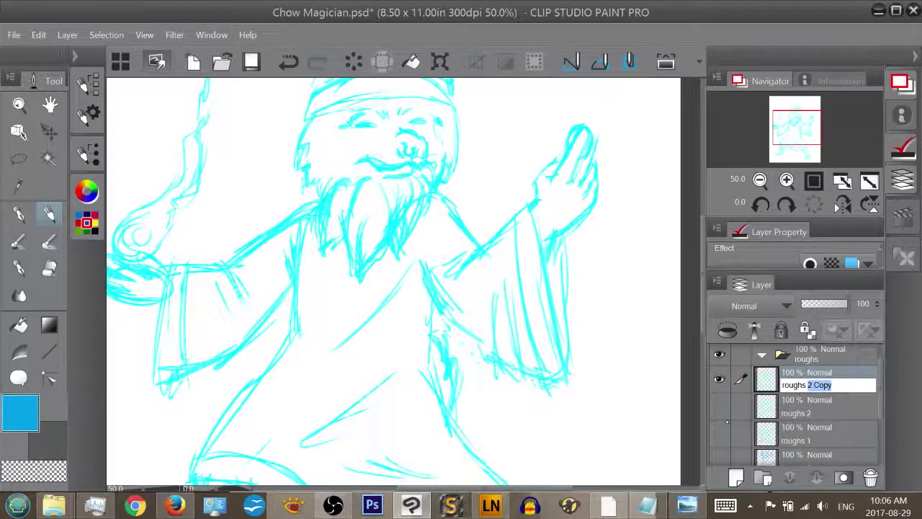
pyautogui.write('3')
pyautogui.press('Return')
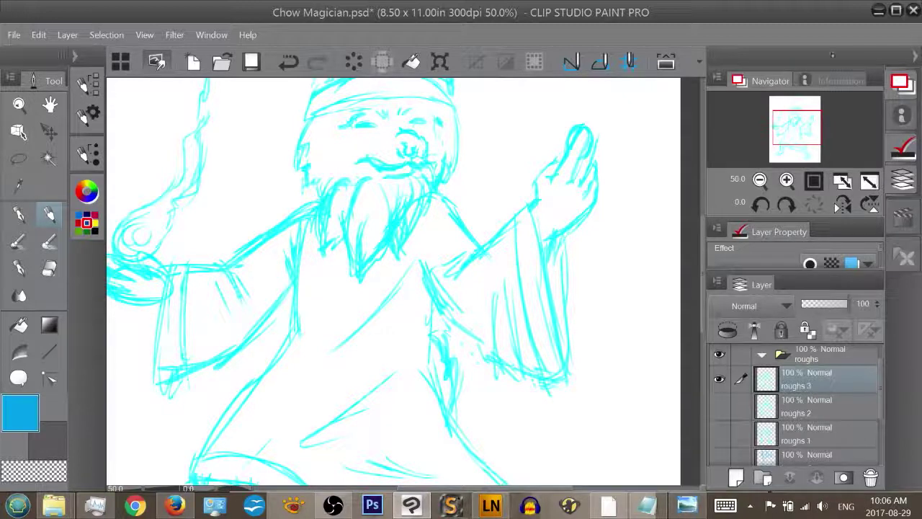
# Lighten the roughs 3 layer with a Hue/Saturation/Luminosity correction, setting brightness to 52 and slightly lowering saturation
pyautogui.moveTo(806, 136)
pyautogui.mouseDown()
pyautogui.moveTo(803, 117)
pyautogui.moveTo(799, 128)
pyautogui.mouseUp()
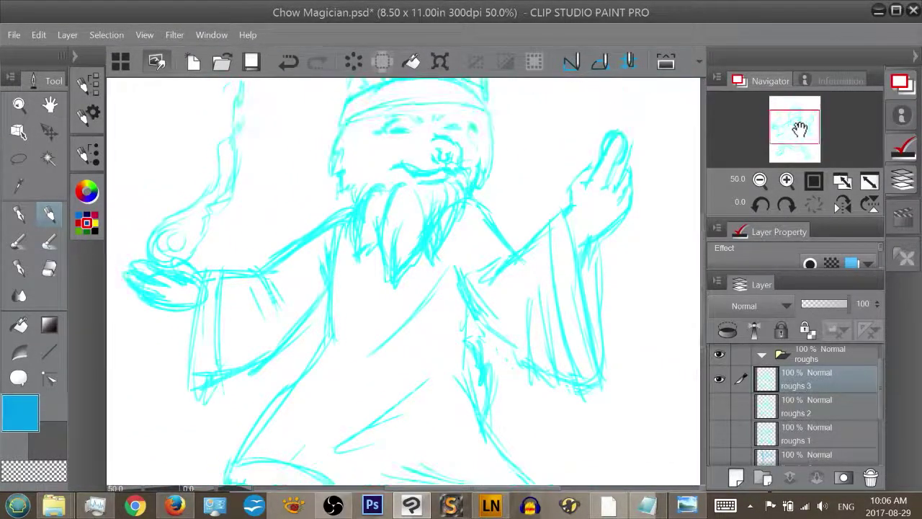
pyautogui.hotkey('ctrl', 'u')
pyautogui.moveTo(677, 280); pyautogui.dragTo(702, 281)
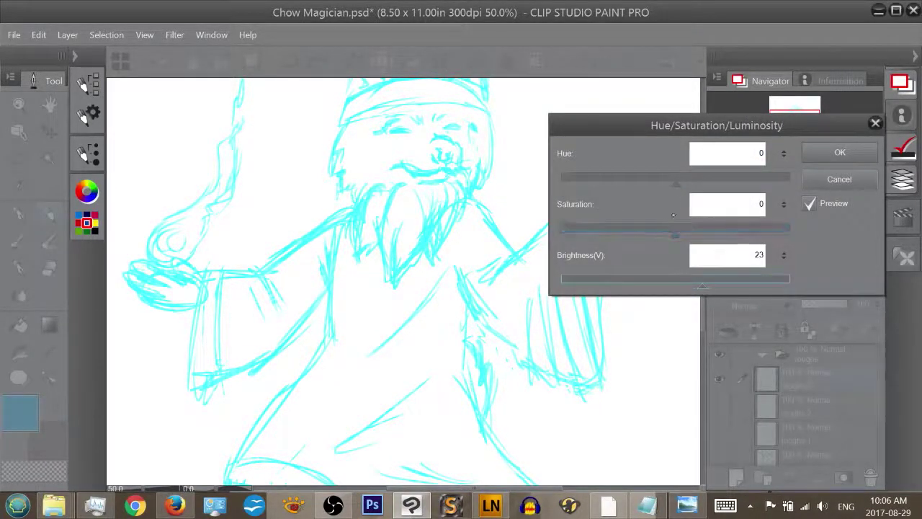
pyautogui.moveTo(670, 281); pyautogui.dragTo(736, 281)
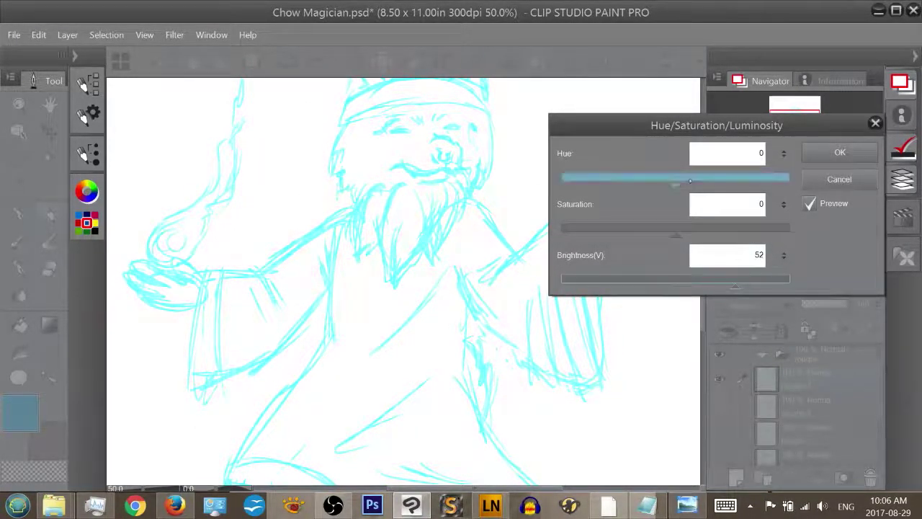
pyautogui.moveTo(676, 180)
pyautogui.mouseDown()
pyautogui.moveTo(687, 180)
pyautogui.moveTo(667, 179)
pyautogui.moveTo(675, 181)
pyautogui.mouseUp()
pyautogui.moveTo(676, 232); pyautogui.dragTo(657, 233)
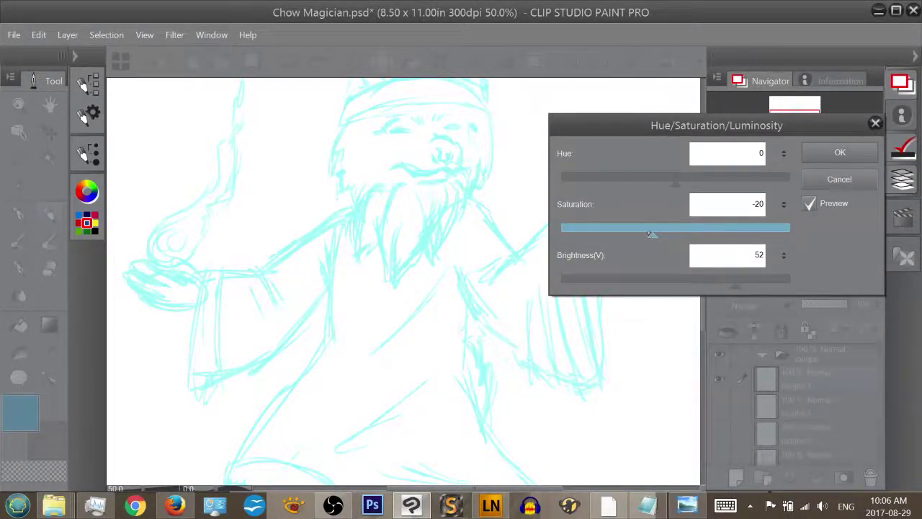
pyautogui.moveTo(652, 233); pyautogui.dragTo(662, 234)
pyautogui.click(819, 152)
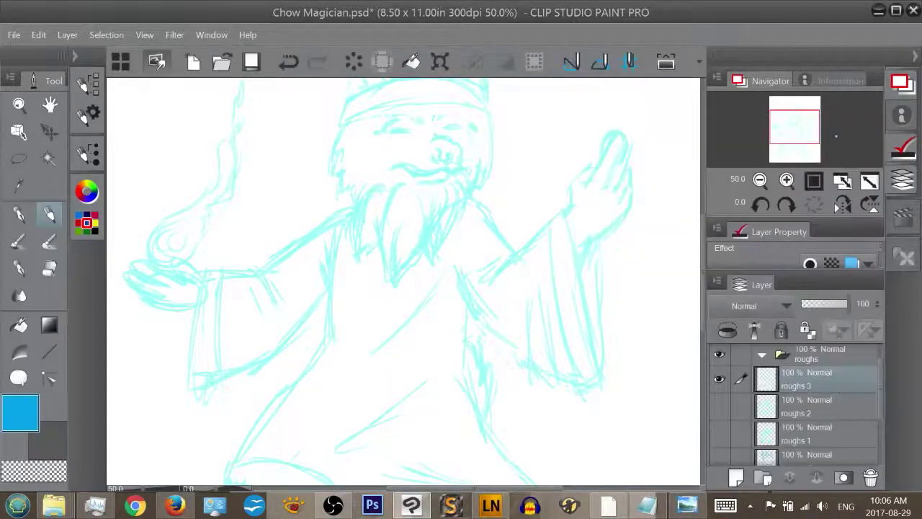
# Hide the Paper layer and select a stray white stroke beside the shoulder with Auto select
pyautogui.scroll(-3, 807, 403)
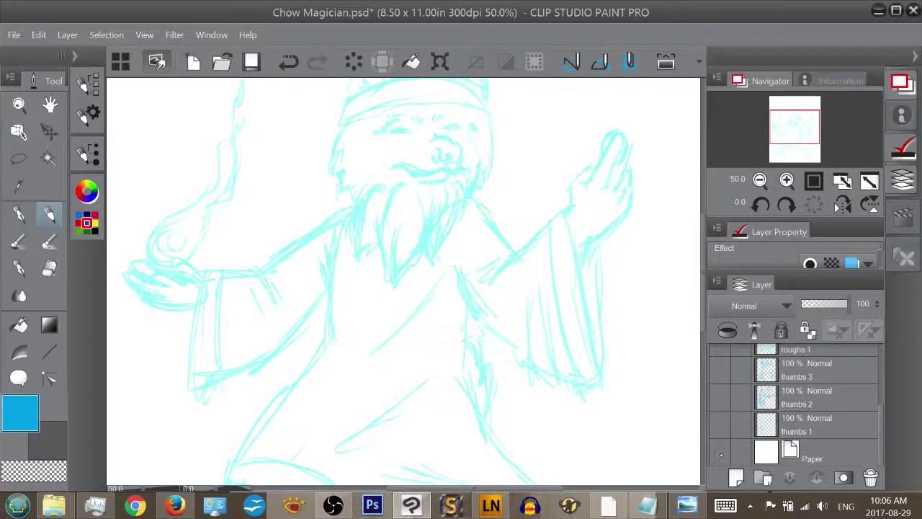
pyautogui.click(720, 453)
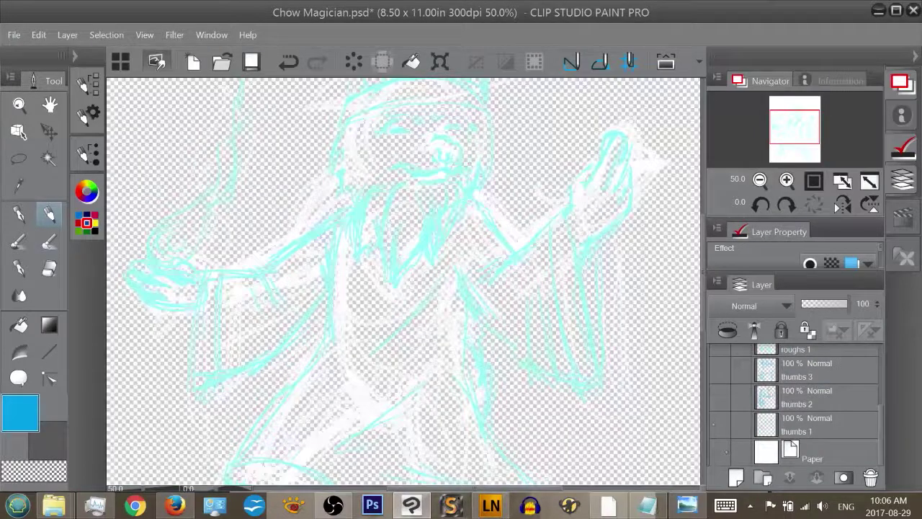
pyautogui.press('w')
pyautogui.click(316, 208)
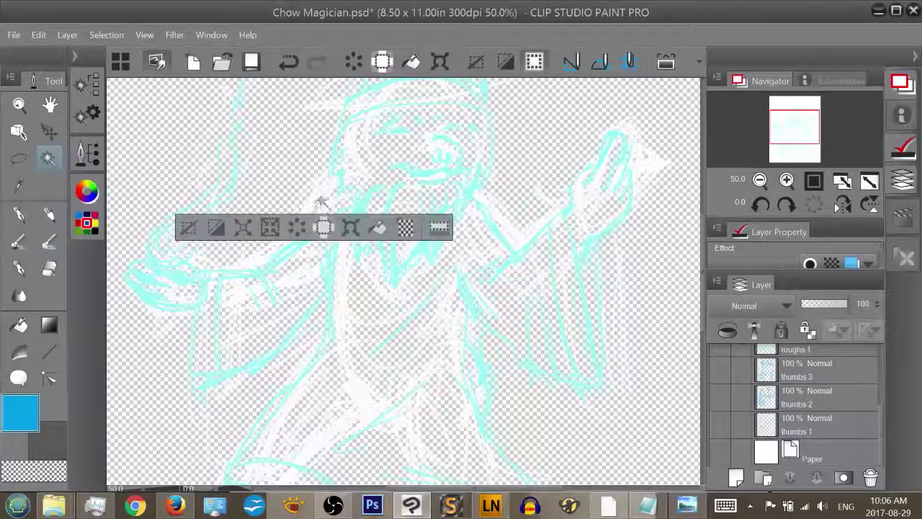
pyautogui.click(322, 199)
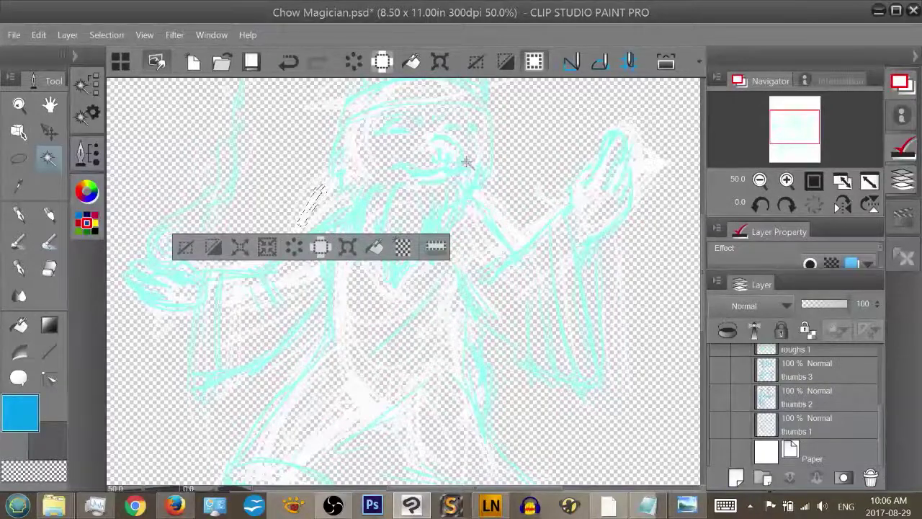
# Turn off Follow adjacent pixel for Auto select, and select and clear the white strokes across the roughs 3 layer
pyautogui.click(87, 85)
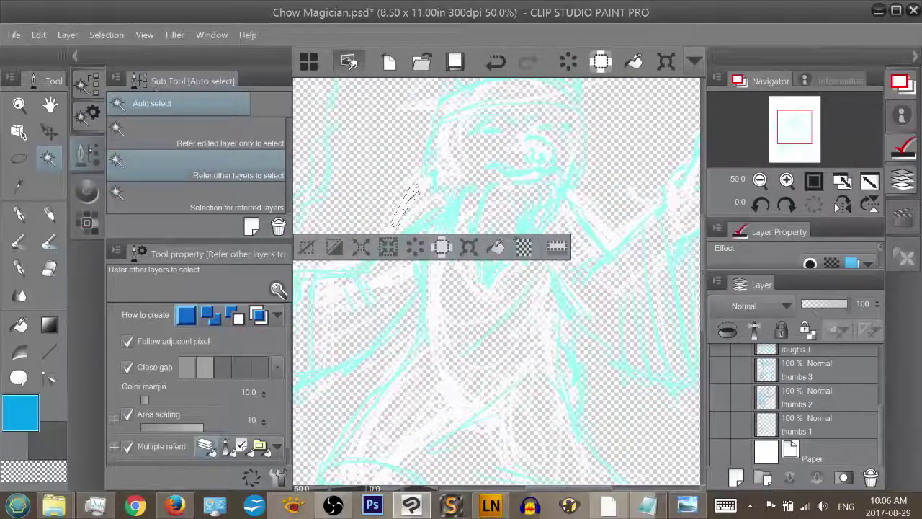
pyautogui.click(128, 341)
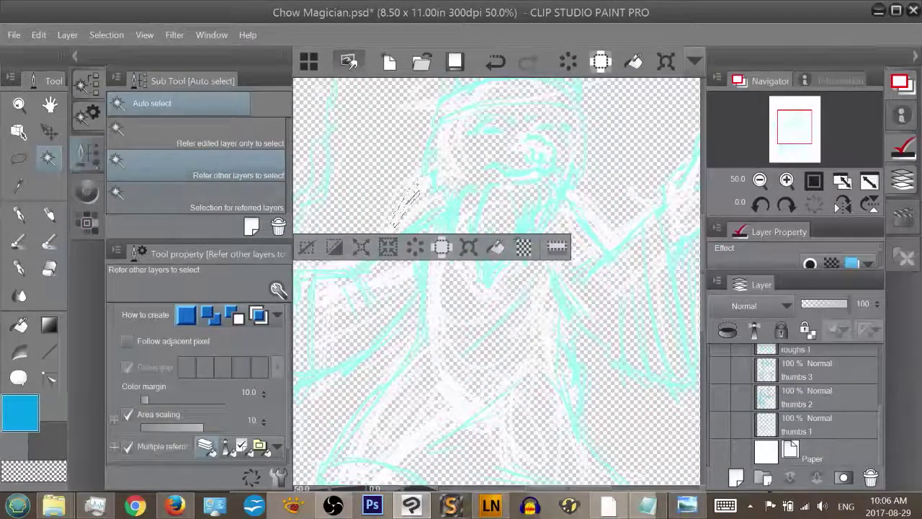
pyautogui.click(87, 192)
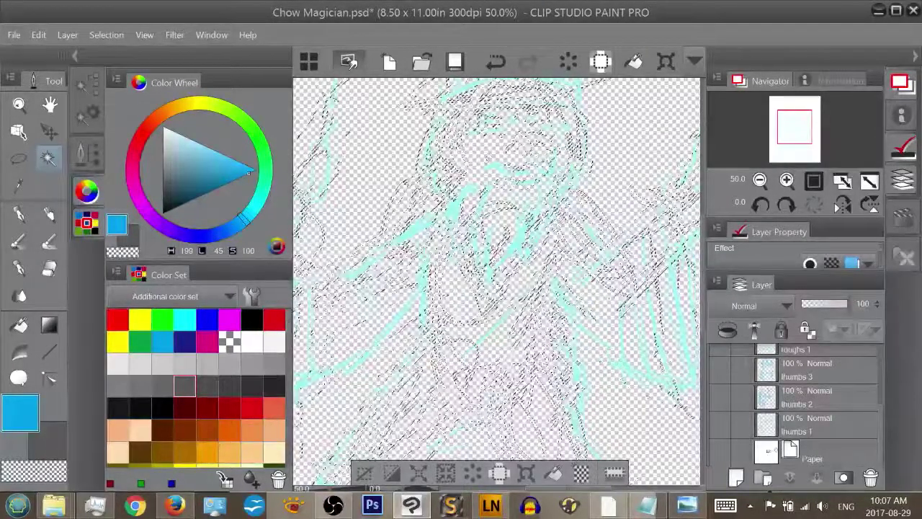
pyautogui.press('m')
pyautogui.click(646, 178)
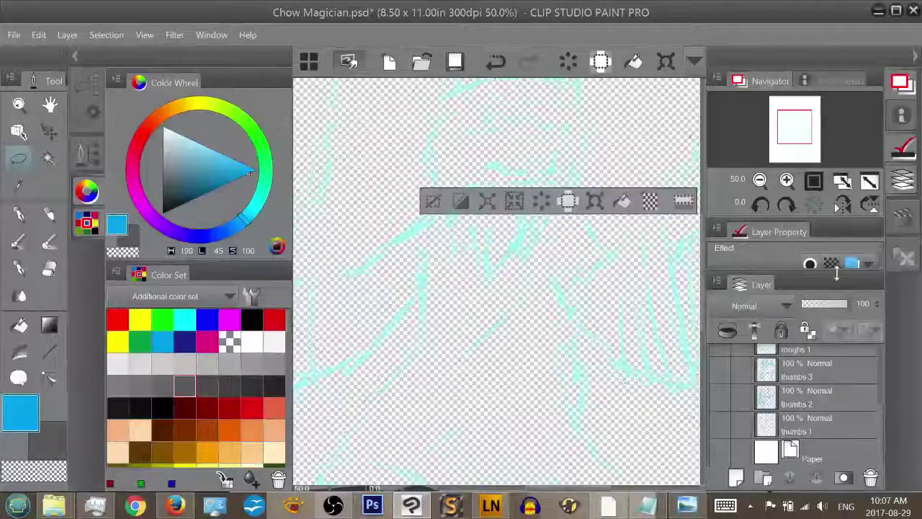
# Show the Paper layer again and clear the remaining selection
pyautogui.click(720, 451)
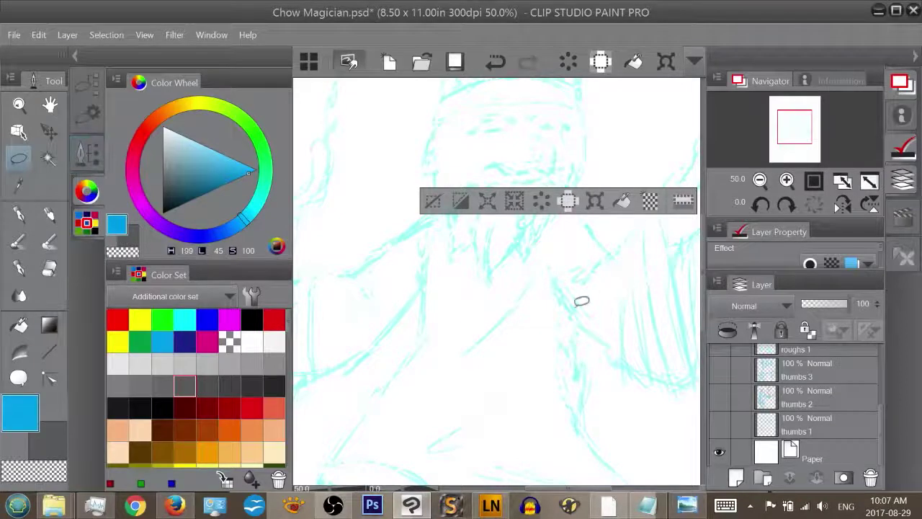
pyautogui.press('p')
pyautogui.moveTo(799, 126)
pyautogui.mouseDown()
pyautogui.moveTo(817, 127)
pyautogui.moveTo(778, 119)
pyautogui.moveTo(796, 119)
pyautogui.mouseUp()
pyautogui.press('m')
pyautogui.click(678, 210)
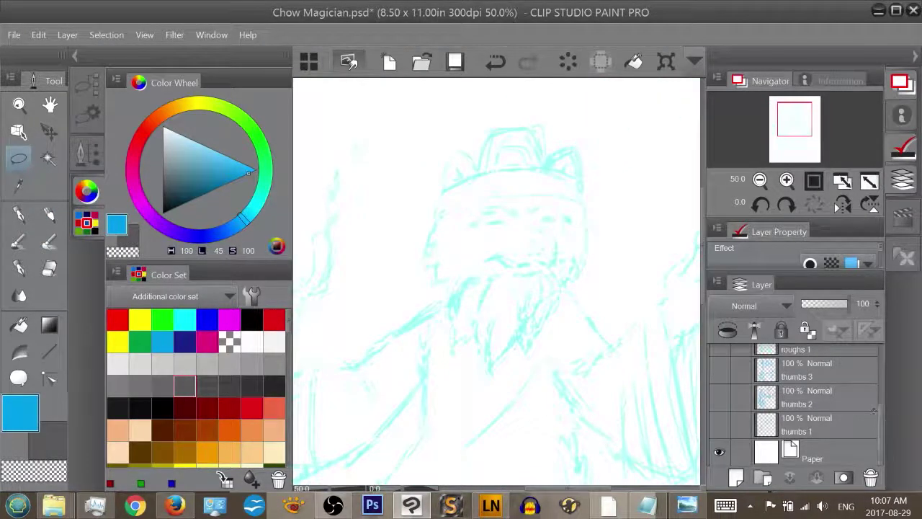
pyautogui.scroll(5, 796, 403)
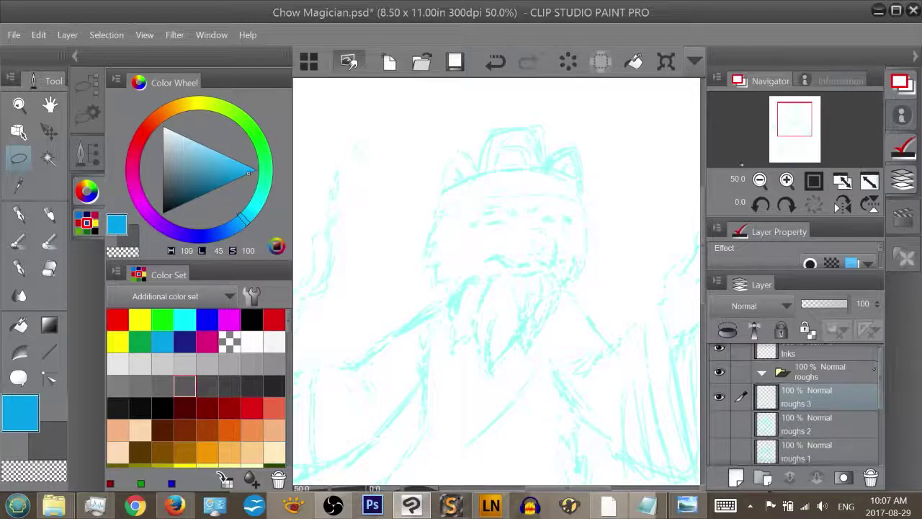
pyautogui.moveTo(790, 123)
pyautogui.mouseDown()
pyautogui.moveTo(816, 132)
pyautogui.moveTo(806, 128)
pyautogui.moveTo(792, 149)
pyautogui.moveTo(798, 123)
pyautogui.mouseUp()
pyautogui.hotkey('ctrl', '+')
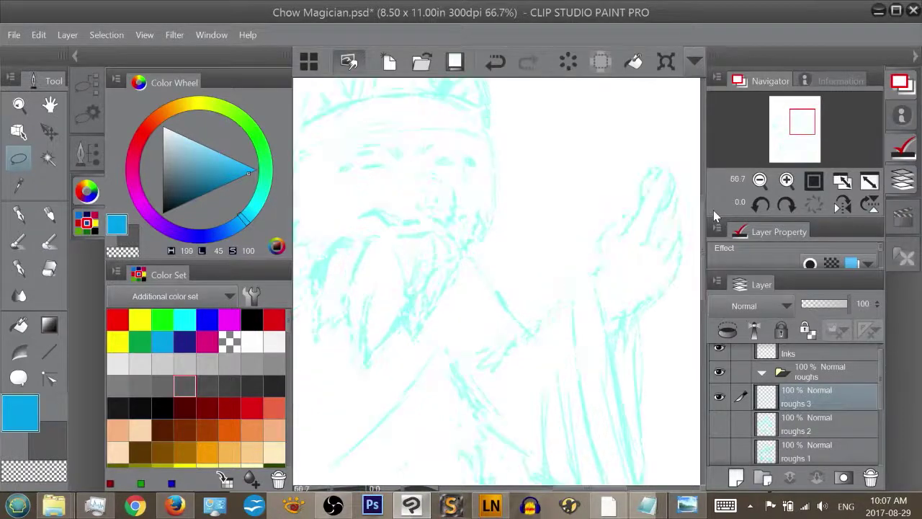
pyautogui.moveTo(806, 121); pyautogui.dragTo(800, 121)
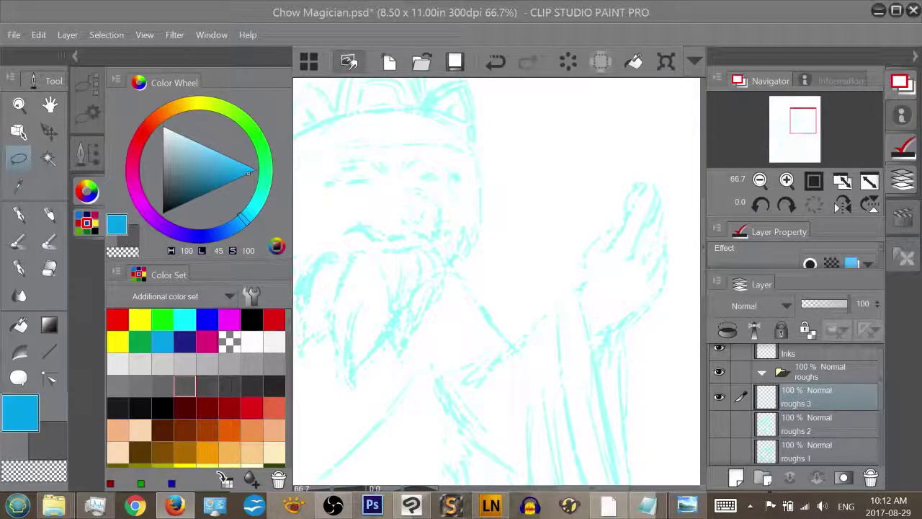
pyautogui.moveTo(801, 124)
pyautogui.mouseDown()
pyautogui.moveTo(788, 128)
pyautogui.moveTo(789, 141)
pyautogui.moveTo(806, 123)
pyautogui.mouseUp()
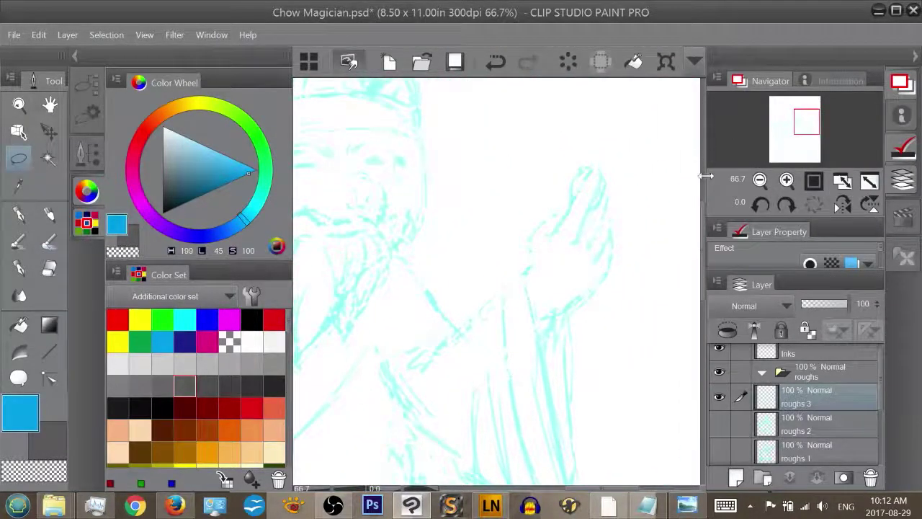
# Try darker blue strokes for the raised hand's inner edge and a finger on roughs 3, erasing the finger strokes
pyautogui.press('p')
pyautogui.press('p')
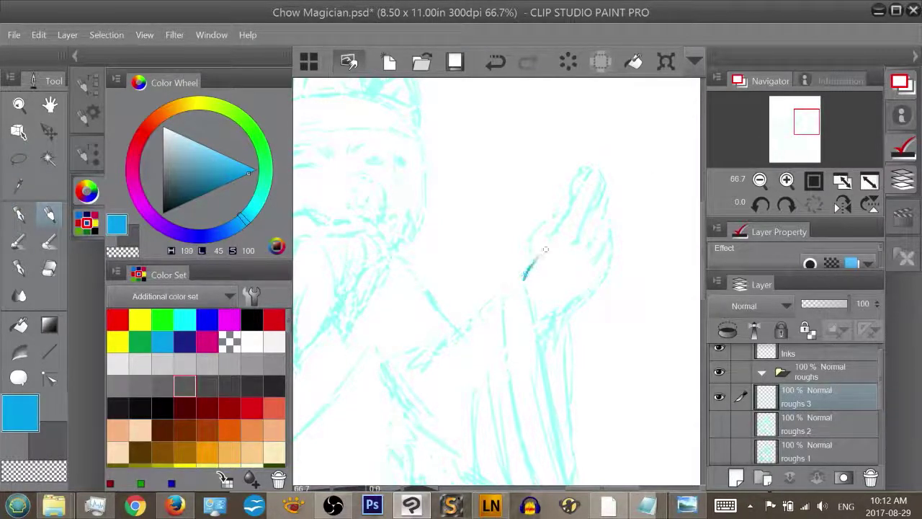
pyautogui.moveTo(545, 249); pyautogui.dragTo(548, 244)
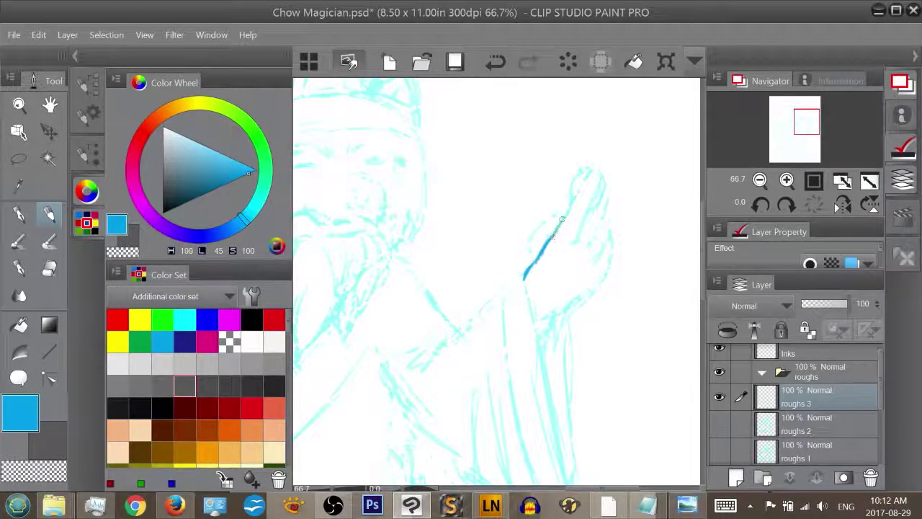
pyautogui.moveTo(566, 208); pyautogui.dragTo(577, 191)
pyautogui.moveTo(575, 227)
pyautogui.mouseDown()
pyautogui.moveTo(586, 178)
pyautogui.moveTo(562, 217)
pyautogui.moveTo(587, 178)
pyautogui.moveTo(576, 247)
pyautogui.moveTo(592, 173)
pyautogui.mouseUp()
pyautogui.press('e')
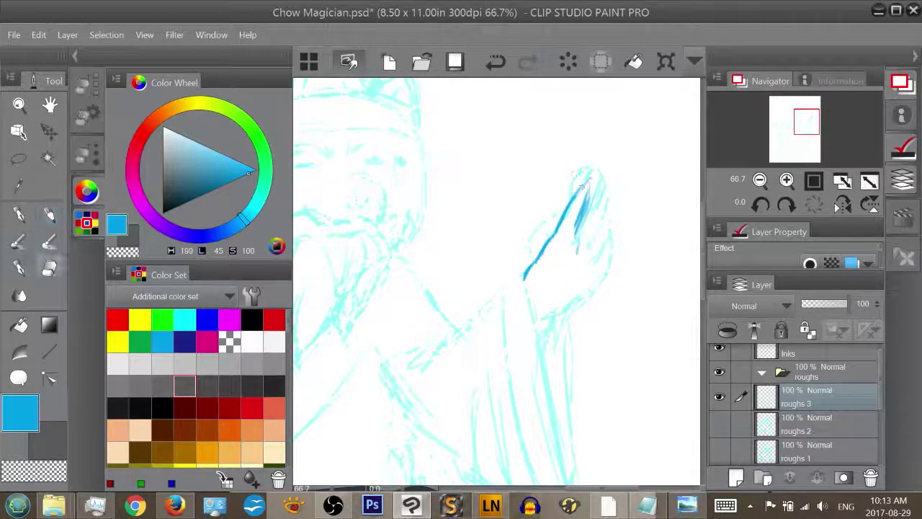
pyautogui.moveTo(560, 219)
pyautogui.mouseDown()
pyautogui.moveTo(585, 180)
pyautogui.moveTo(572, 234)
pyautogui.mouseUp()
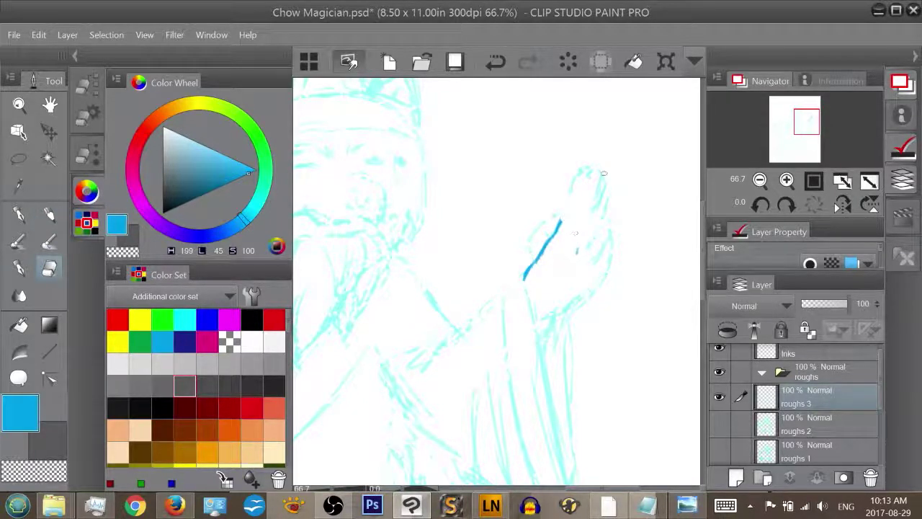
# Try redrawing the raised hand's fingers upright and trace the outer edge of the palm
pyautogui.press('p')
pyautogui.press('p')
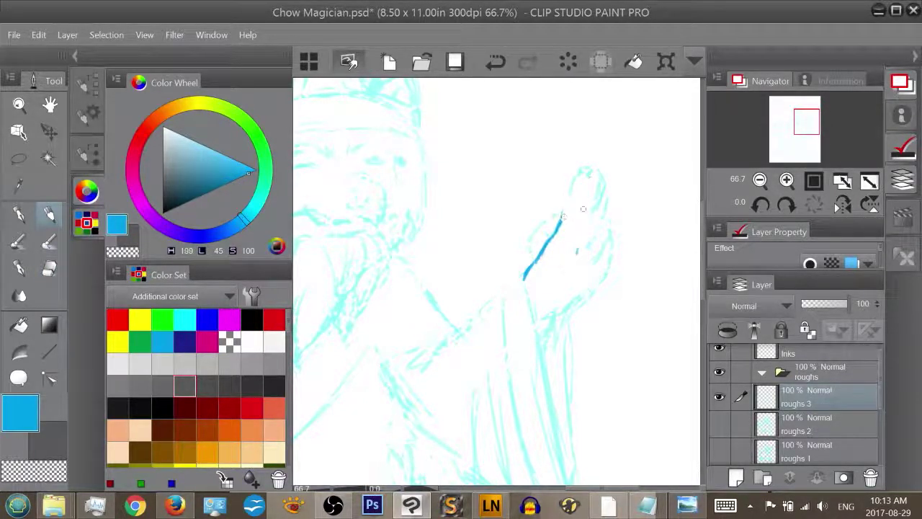
pyautogui.moveTo(563, 216); pyautogui.dragTo(573, 164)
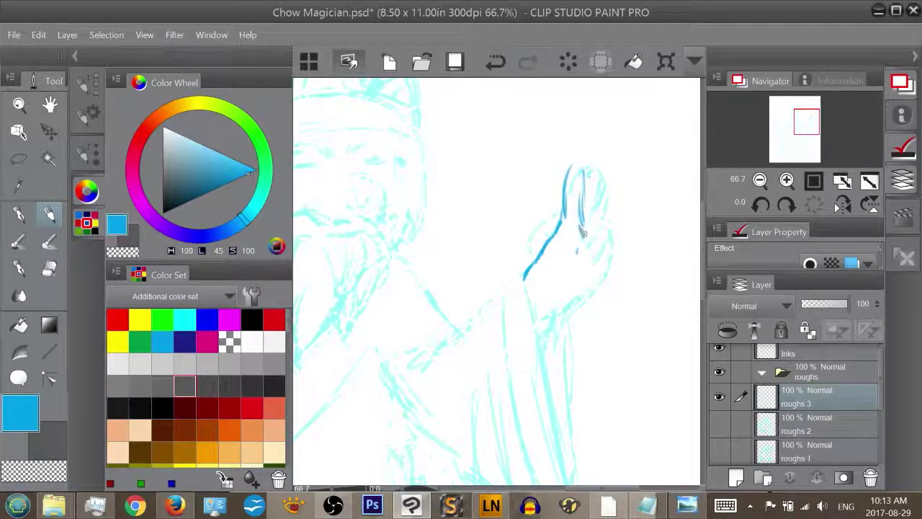
pyautogui.moveTo(592, 223)
pyautogui.mouseDown()
pyautogui.moveTo(590, 246)
pyautogui.moveTo(569, 165)
pyautogui.moveTo(565, 215)
pyautogui.moveTo(566, 174)
pyautogui.mouseUp()
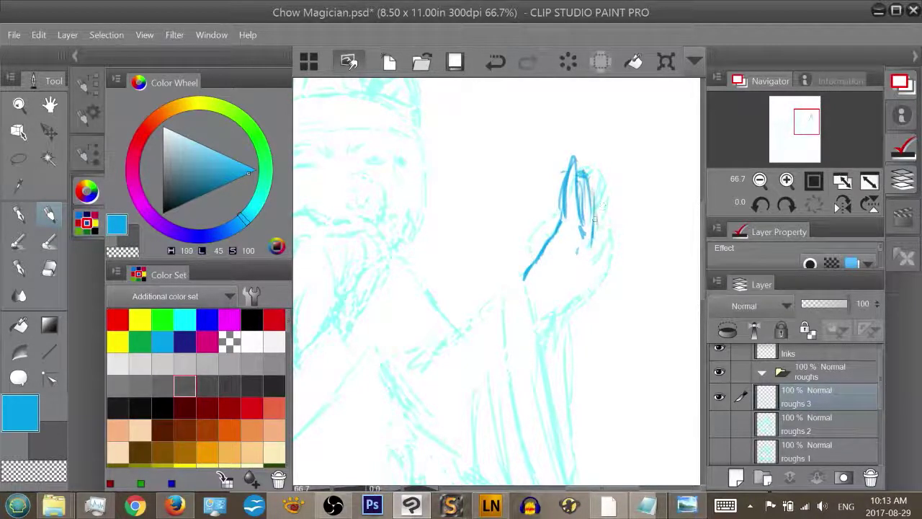
pyautogui.moveTo(596, 203); pyautogui.dragTo(604, 258)
pyautogui.moveTo(546, 321)
pyautogui.mouseDown()
pyautogui.moveTo(601, 269)
pyautogui.moveTo(602, 232)
pyautogui.mouseUp()
pyautogui.moveTo(565, 190); pyautogui.dragTo(563, 228)
pyautogui.moveTo(562, 218)
pyautogui.mouseDown()
pyautogui.moveTo(560, 189)
pyautogui.moveTo(573, 163)
pyautogui.moveTo(559, 218)
pyautogui.mouseUp()
# Erase the raised hand and redraw it smaller, with an oval palm and pointed fingers
pyautogui.press('e')
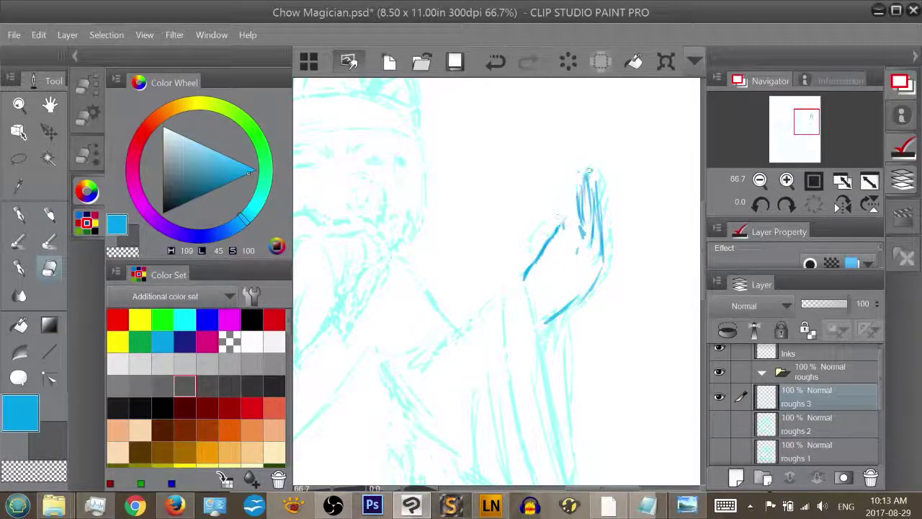
pyautogui.moveTo(590, 168)
pyautogui.mouseDown()
pyautogui.moveTo(543, 252)
pyautogui.moveTo(599, 207)
pyautogui.moveTo(584, 246)
pyautogui.moveTo(606, 219)
pyautogui.moveTo(589, 266)
pyautogui.moveTo(584, 246)
pyautogui.moveTo(523, 311)
pyautogui.moveTo(573, 260)
pyautogui.moveTo(576, 291)
pyautogui.moveTo(558, 312)
pyautogui.mouseUp()
pyautogui.press('p')
pyautogui.press('p')
pyautogui.moveTo(563, 258)
pyautogui.mouseDown()
pyautogui.moveTo(580, 217)
pyautogui.moveTo(556, 234)
pyautogui.moveTo(563, 211)
pyautogui.moveTo(553, 234)
pyautogui.moveTo(574, 231)
pyautogui.moveTo(575, 212)
pyautogui.moveTo(558, 196)
pyautogui.moveTo(581, 247)
pyautogui.moveTo(576, 268)
pyautogui.moveTo(584, 234)
pyautogui.moveTo(575, 200)
pyautogui.mouseUp()
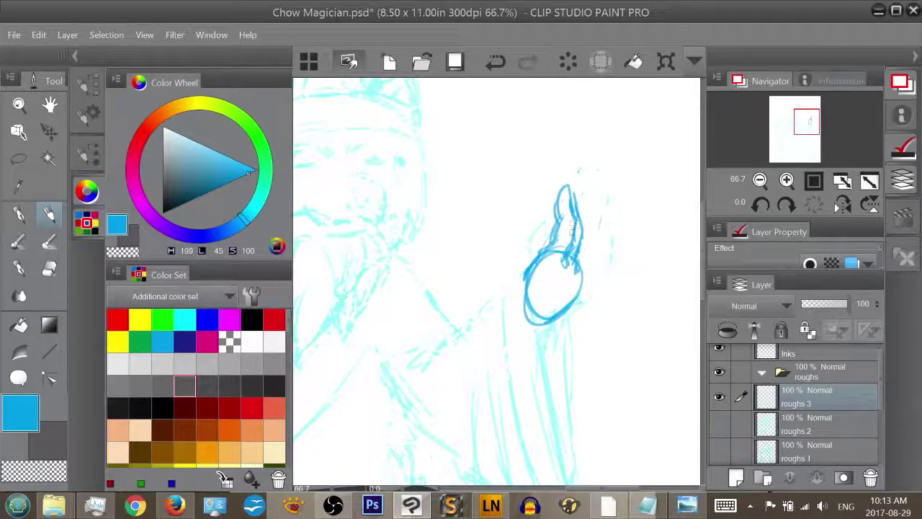
pyautogui.moveTo(581, 266)
pyautogui.mouseDown()
pyautogui.moveTo(576, 203)
pyautogui.moveTo(580, 291)
pyautogui.moveTo(587, 238)
pyautogui.moveTo(584, 282)
pyautogui.mouseUp()
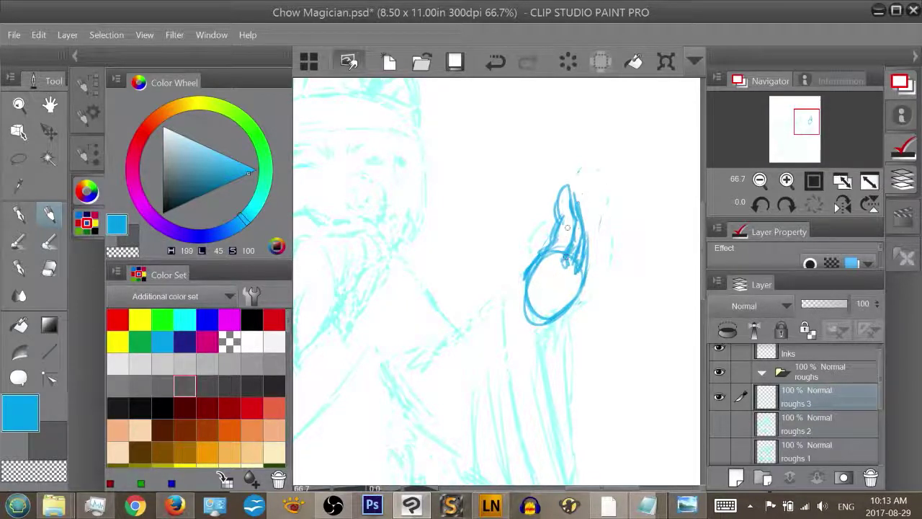
# Erase the small hand's fingers and redraw them as slender, curved fingers leading into the outer palm
pyautogui.press('e')
pyautogui.moveTo(550, 234)
pyautogui.mouseDown()
pyautogui.moveTo(559, 198)
pyautogui.moveTo(569, 189)
pyautogui.moveTo(571, 237)
pyautogui.moveTo(579, 219)
pyautogui.moveTo(587, 256)
pyautogui.moveTo(574, 219)
pyautogui.moveTo(548, 251)
pyautogui.moveTo(552, 259)
pyautogui.moveTo(578, 225)
pyautogui.moveTo(579, 276)
pyautogui.moveTo(584, 224)
pyautogui.mouseUp()
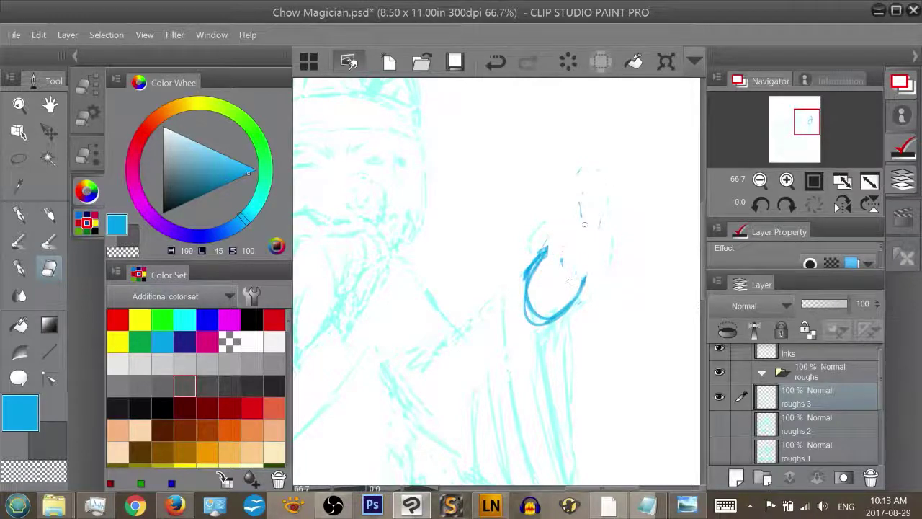
pyautogui.press('p')
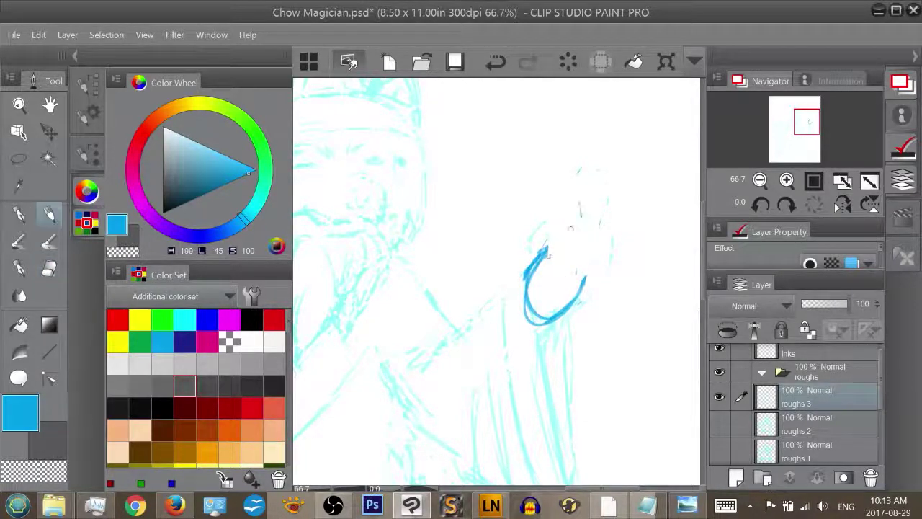
pyautogui.moveTo(541, 252)
pyautogui.mouseDown()
pyautogui.moveTo(560, 224)
pyautogui.moveTo(564, 248)
pyautogui.moveTo(555, 234)
pyautogui.moveTo(555, 221)
pyautogui.moveTo(566, 248)
pyautogui.moveTo(552, 208)
pyautogui.moveTo(547, 232)
pyautogui.moveTo(546, 209)
pyautogui.moveTo(572, 256)
pyautogui.moveTo(562, 205)
pyautogui.mouseUp()
pyautogui.moveTo(562, 206)
pyautogui.mouseDown()
pyautogui.moveTo(573, 227)
pyautogui.moveTo(544, 191)
pyautogui.moveTo(553, 217)
pyautogui.mouseUp()
pyautogui.moveTo(571, 258)
pyautogui.mouseDown()
pyautogui.moveTo(558, 202)
pyautogui.moveTo(577, 269)
pyautogui.moveTo(586, 257)
pyautogui.moveTo(583, 274)
pyautogui.mouseUp()
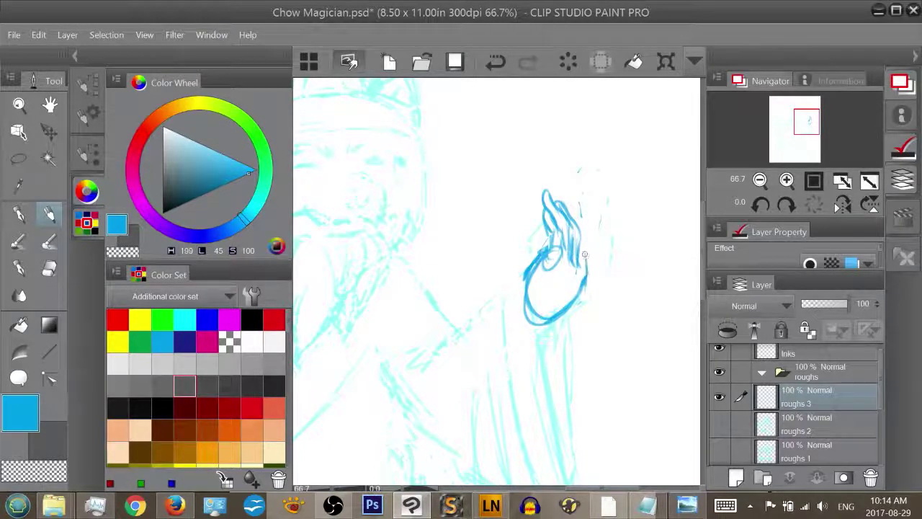
pyautogui.moveTo(580, 231); pyautogui.dragTo(576, 294)
pyautogui.moveTo(582, 247)
pyautogui.mouseDown()
pyautogui.moveTo(577, 275)
pyautogui.moveTo(565, 252)
pyautogui.mouseUp()
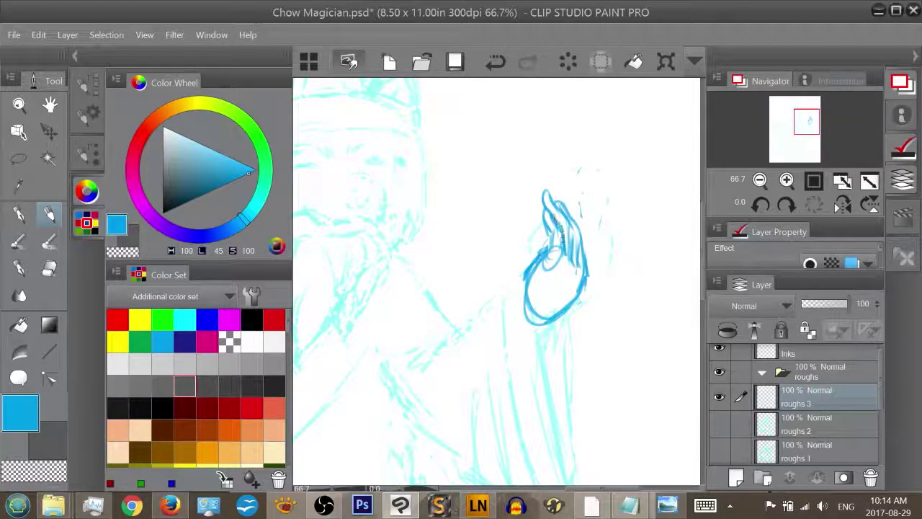
# Reinforce the palm's contour and clean up its inner edge toward the wrist
pyautogui.moveTo(553, 216)
pyautogui.mouseDown()
pyautogui.moveTo(561, 231)
pyautogui.moveTo(549, 226)
pyautogui.moveTo(550, 247)
pyautogui.moveTo(528, 283)
pyautogui.moveTo(557, 309)
pyautogui.moveTo(543, 321)
pyautogui.mouseUp()
pyautogui.moveTo(535, 267); pyautogui.dragTo(532, 300)
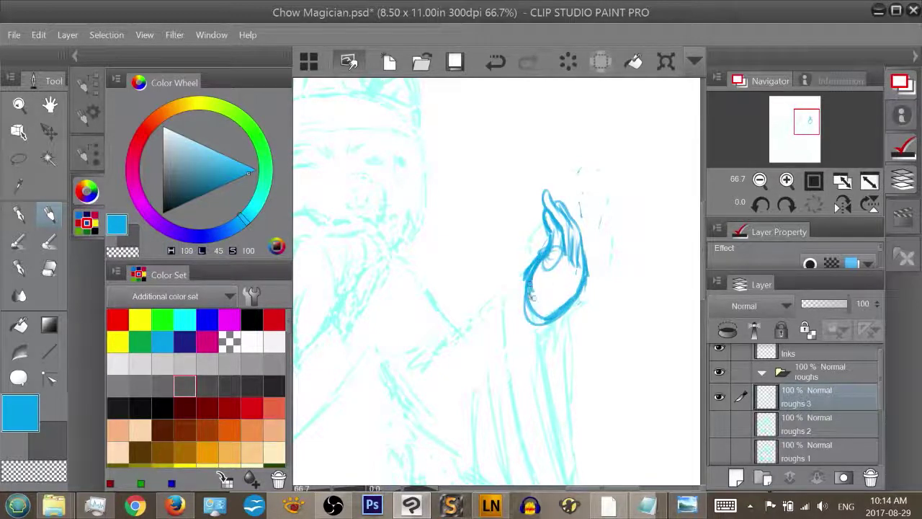
pyautogui.press('e')
pyautogui.moveTo(538, 250)
pyautogui.mouseDown()
pyautogui.moveTo(515, 301)
pyautogui.moveTo(534, 299)
pyautogui.moveTo(558, 317)
pyautogui.moveTo(527, 337)
pyautogui.mouseUp()
pyautogui.press('p')
pyautogui.press('p')
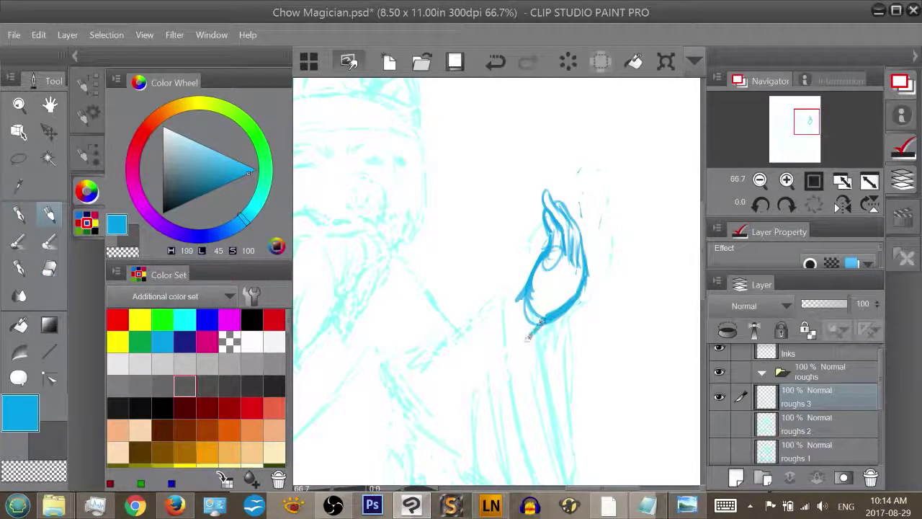
# Draw the front edge of the hanging sleeve and its inner folds from the wrist down to the sleeve tip
pyautogui.moveTo(523, 281)
pyautogui.mouseDown()
pyautogui.moveTo(526, 355)
pyautogui.moveTo(520, 284)
pyautogui.moveTo(533, 419)
pyautogui.mouseUp()
pyautogui.moveTo(524, 334); pyautogui.dragTo(540, 452)
pyautogui.moveTo(559, 321)
pyautogui.mouseDown()
pyautogui.moveTo(560, 425)
pyautogui.moveTo(559, 356)
pyautogui.mouseUp()
pyautogui.moveTo(549, 336); pyautogui.dragTo(549, 437)
pyautogui.moveTo(798, 126); pyautogui.dragTo(795, 134)
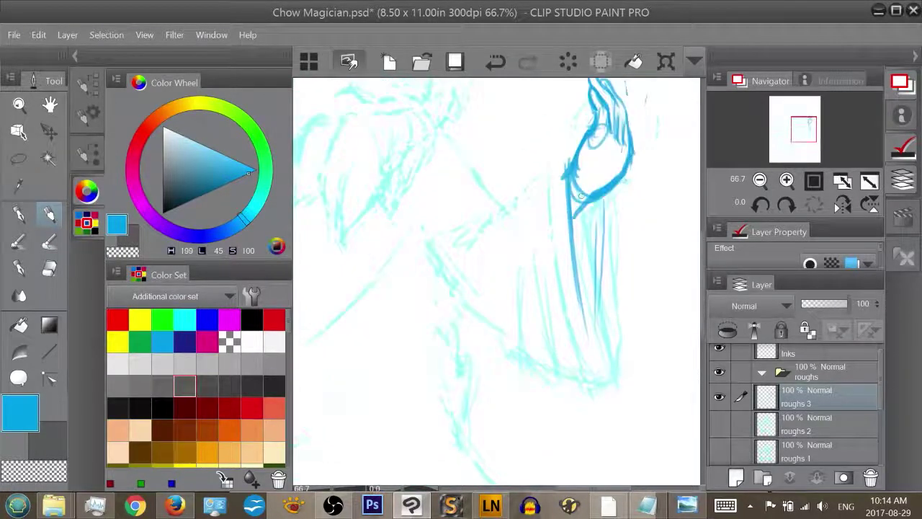
pyautogui.moveTo(573, 232); pyautogui.dragTo(599, 350)
pyautogui.moveTo(575, 252); pyautogui.dragTo(603, 372)
pyautogui.moveTo(597, 281); pyautogui.dragTo(603, 368)
pyautogui.moveTo(592, 208); pyautogui.dragTo(599, 360)
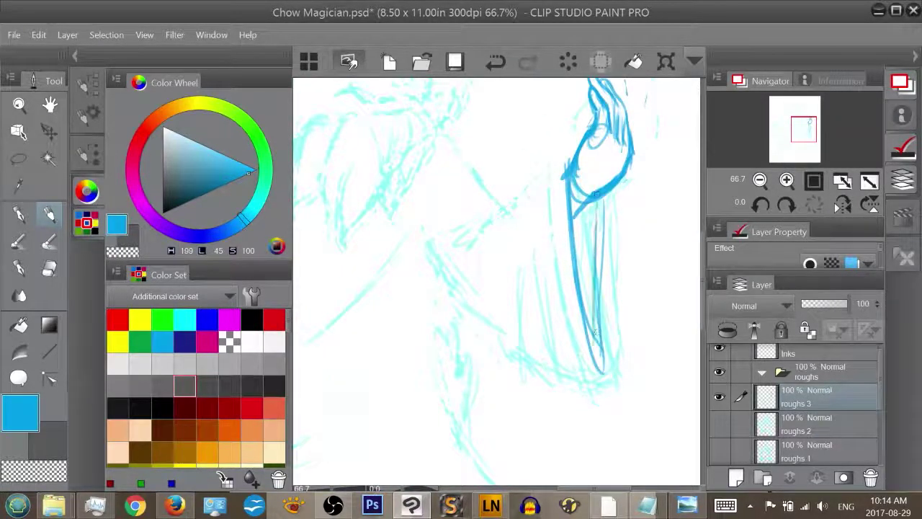
# Draw the second long sleeve fold beside the front edge and close the rounded sleeve tip
pyautogui.moveTo(554, 171); pyautogui.dragTo(582, 372)
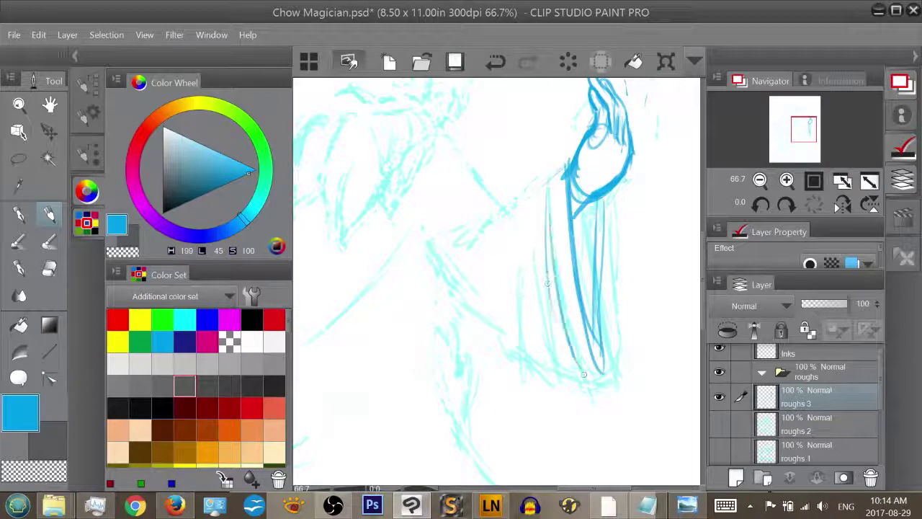
pyautogui.moveTo(552, 232); pyautogui.dragTo(581, 385)
pyautogui.moveTo(556, 294)
pyautogui.mouseDown()
pyautogui.moveTo(585, 381)
pyautogui.moveTo(612, 371)
pyautogui.moveTo(601, 373)
pyautogui.mouseUp()
pyautogui.moveTo(556, 208); pyautogui.dragTo(557, 272)
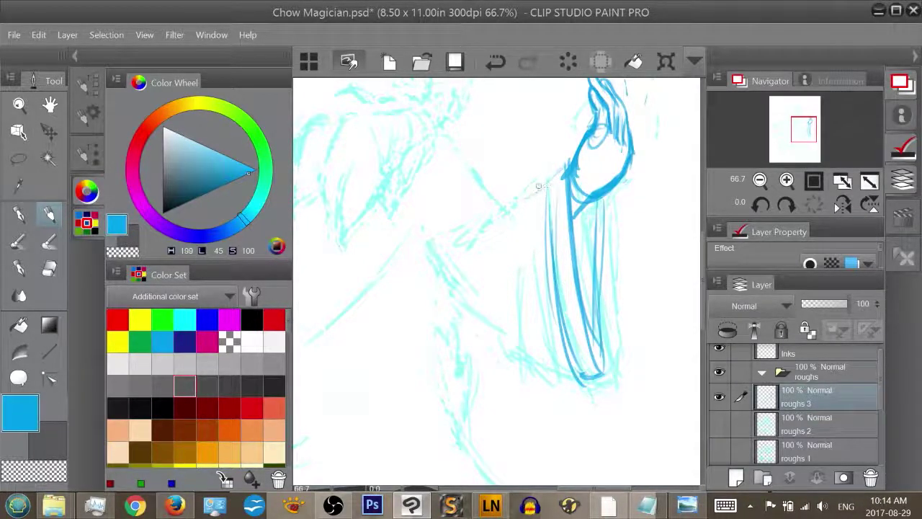
# Draw the upper edge of the raised arm with its elbow creases and the sloping shoulder line
pyautogui.moveTo(542, 186)
pyautogui.mouseDown()
pyautogui.moveTo(491, 222)
pyautogui.moveTo(478, 269)
pyautogui.mouseUp()
pyautogui.moveTo(494, 222)
pyautogui.mouseDown()
pyautogui.moveTo(461, 263)
pyautogui.moveTo(455, 243)
pyautogui.mouseUp()
pyautogui.moveTo(432, 134); pyautogui.dragTo(509, 228)
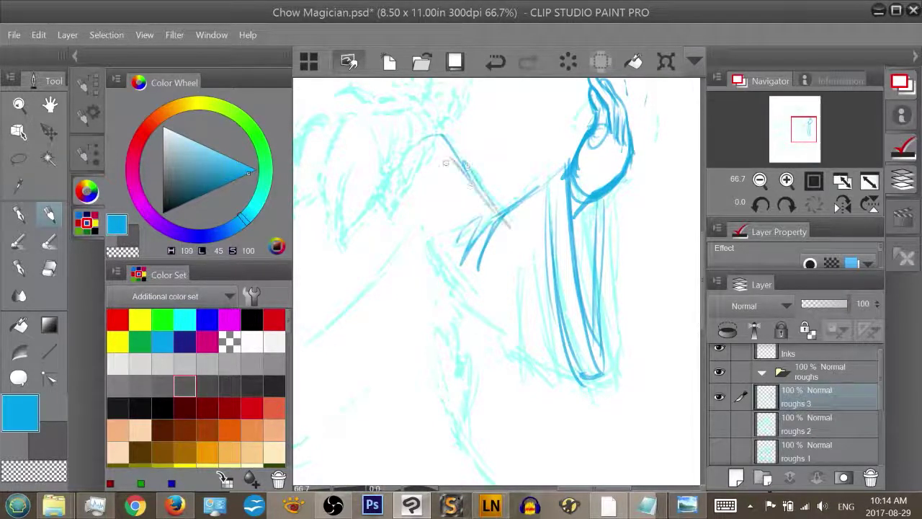
pyautogui.moveTo(442, 158); pyautogui.dragTo(498, 217)
# Sketch the back fold and lower hem of the hanging sleeve and extend the forearm's upper edge
pyautogui.moveTo(518, 280)
pyautogui.mouseDown()
pyautogui.moveTo(533, 351)
pyautogui.moveTo(576, 367)
pyautogui.mouseUp()
pyautogui.moveTo(524, 350); pyautogui.dragTo(543, 362)
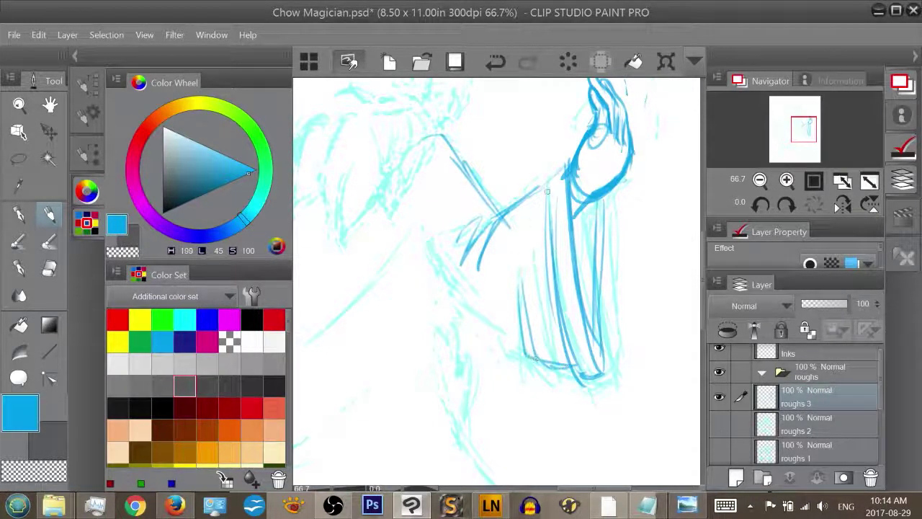
pyautogui.moveTo(553, 181); pyautogui.dragTo(510, 210)
pyautogui.moveTo(526, 344); pyautogui.dragTo(493, 330)
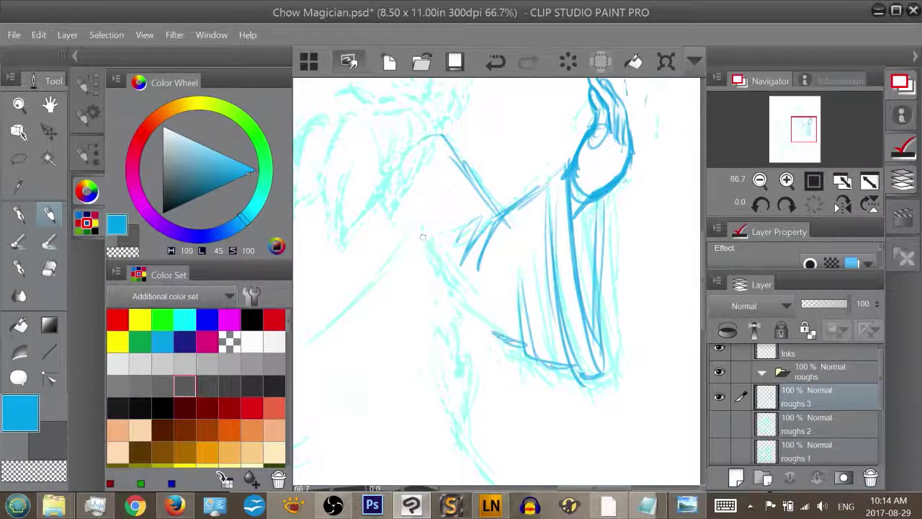
# Draw the sleeve's underside as a sweeping curve from the armpit down to the sleeve tip
pyautogui.moveTo(428, 244); pyautogui.dragTo(455, 284)
pyautogui.moveTo(425, 225)
pyautogui.mouseDown()
pyautogui.moveTo(459, 279)
pyautogui.moveTo(450, 275)
pyautogui.mouseUp()
pyautogui.moveTo(412, 201)
pyautogui.mouseDown()
pyautogui.moveTo(448, 269)
pyautogui.moveTo(525, 350)
pyautogui.mouseUp()
pyautogui.moveTo(452, 289); pyautogui.dragTo(537, 355)
pyautogui.moveTo(495, 324); pyautogui.dragTo(536, 343)
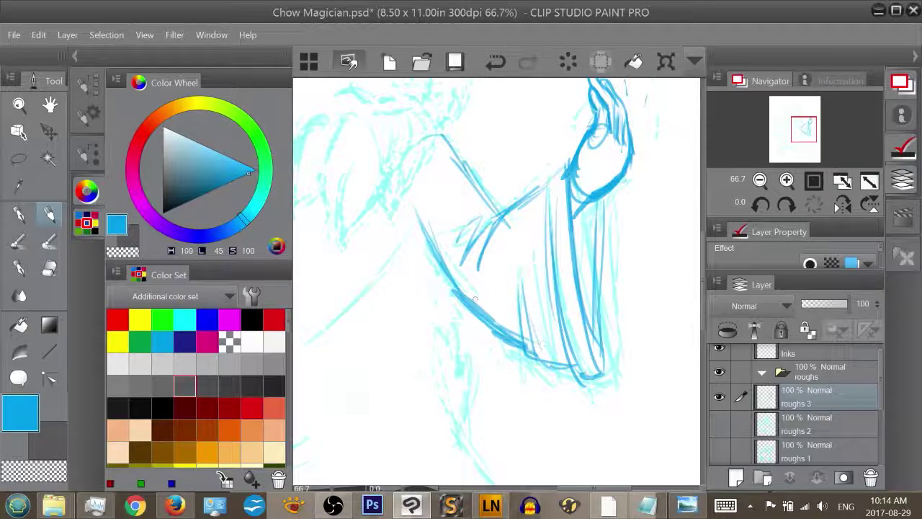
pyautogui.moveTo(416, 209)
pyautogui.mouseDown()
pyautogui.moveTo(459, 281)
pyautogui.moveTo(548, 340)
pyautogui.mouseUp()
pyautogui.moveTo(464, 289); pyautogui.dragTo(575, 372)
# Erase the surplus lower hem strokes and redraw the sleeve's bottom edge and back fold
pyautogui.press('e')
pyautogui.moveTo(471, 296)
pyautogui.mouseDown()
pyautogui.moveTo(513, 331)
pyautogui.moveTo(482, 324)
pyautogui.moveTo(550, 368)
pyautogui.mouseUp()
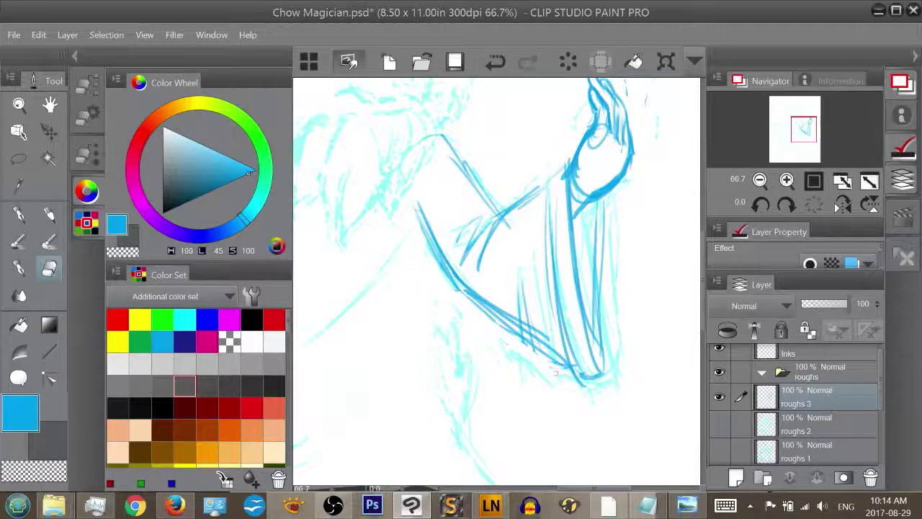
pyautogui.press('p')
pyautogui.press('p')
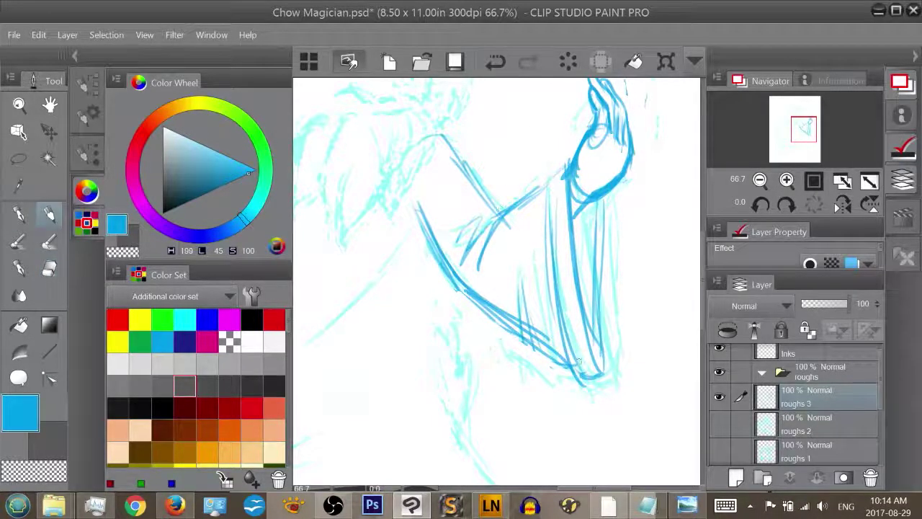
pyautogui.moveTo(538, 353); pyautogui.dragTo(579, 366)
pyautogui.moveTo(539, 353); pyautogui.dragTo(569, 368)
pyautogui.moveTo(526, 306); pyautogui.dragTo(537, 338)
# Draw both sides of the torso and the diagonal robe fold below the beard
pyautogui.moveTo(792, 130); pyautogui.dragTo(783, 133)
pyautogui.moveTo(597, 218)
pyautogui.mouseDown()
pyautogui.moveTo(594, 285)
pyautogui.moveTo(586, 276)
pyautogui.moveTo(586, 285)
pyautogui.mouseUp()
pyautogui.moveTo(589, 281); pyautogui.dragTo(603, 354)
pyautogui.moveTo(562, 167)
pyautogui.mouseDown()
pyautogui.moveTo(452, 278)
pyautogui.moveTo(446, 229)
pyautogui.moveTo(462, 210)
pyautogui.mouseUp()
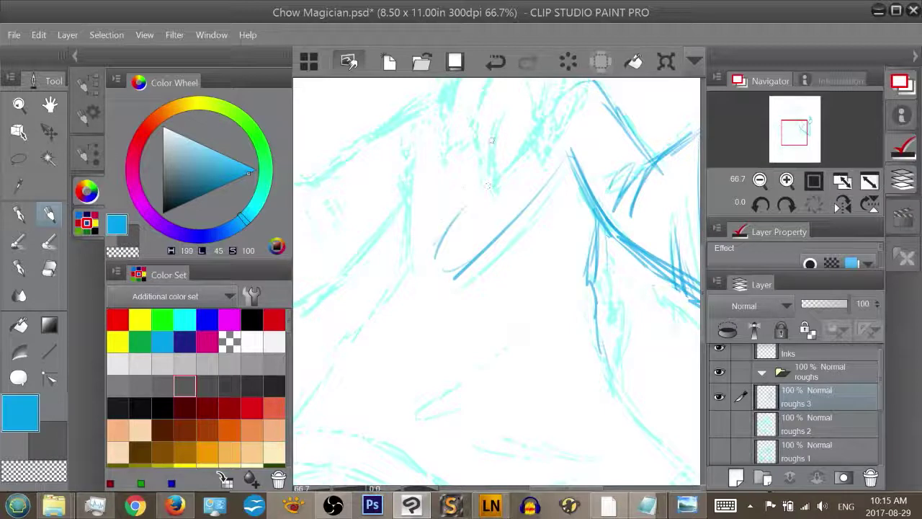
pyautogui.moveTo(421, 153)
pyautogui.mouseDown()
pyautogui.moveTo(416, 242)
pyautogui.moveTo(372, 340)
pyautogui.mouseUp()
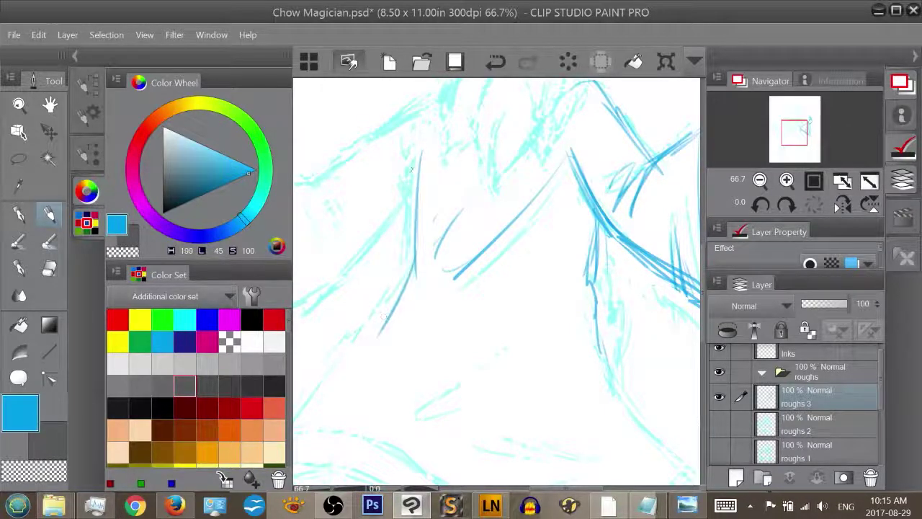
pyautogui.moveTo(420, 144); pyautogui.dragTo(416, 225)
# Draw the robe skirt's side edge down to the hem and trace the hem's lower edge above the legs
pyautogui.moveTo(792, 119); pyautogui.dragTo(800, 143)
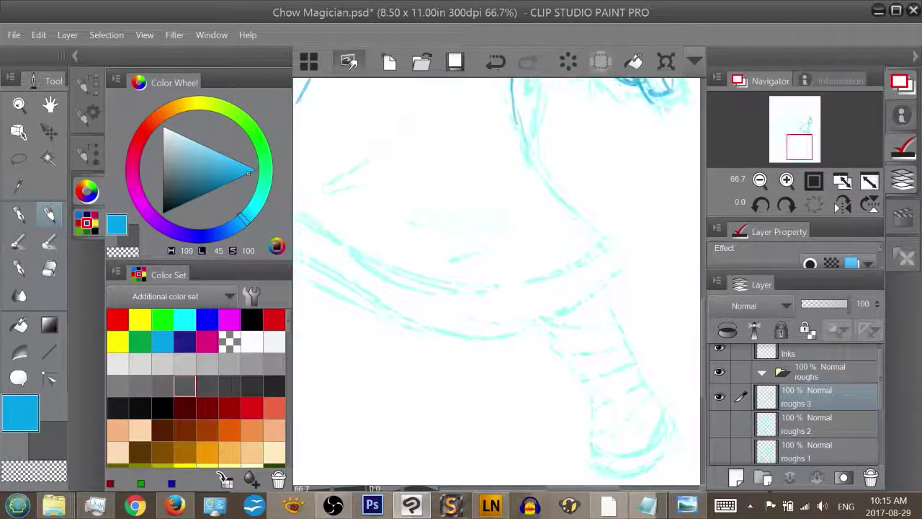
pyautogui.moveTo(517, 117); pyautogui.dragTo(618, 253)
pyautogui.moveTo(619, 269); pyautogui.dragTo(540, 331)
pyautogui.moveTo(798, 145); pyautogui.dragTo(787, 144)
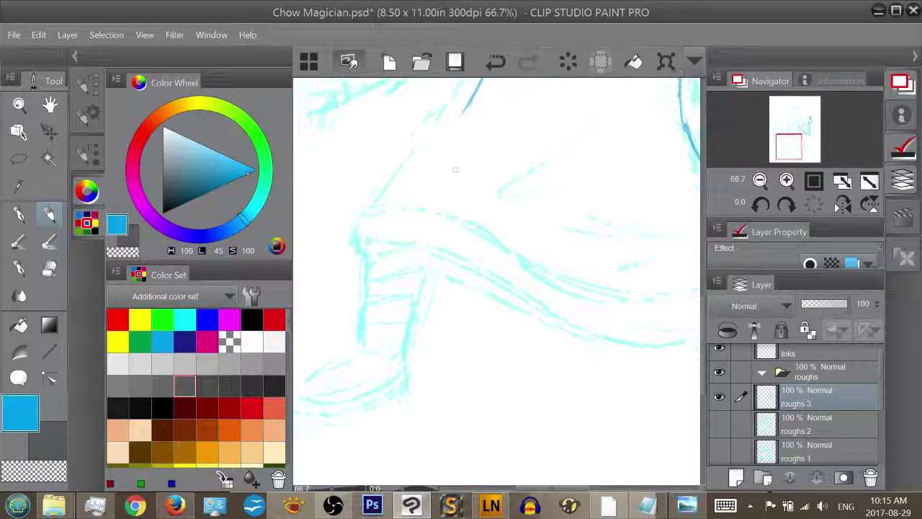
pyautogui.moveTo(369, 232)
pyautogui.mouseDown()
pyautogui.moveTo(461, 263)
pyautogui.moveTo(611, 349)
pyautogui.mouseUp()
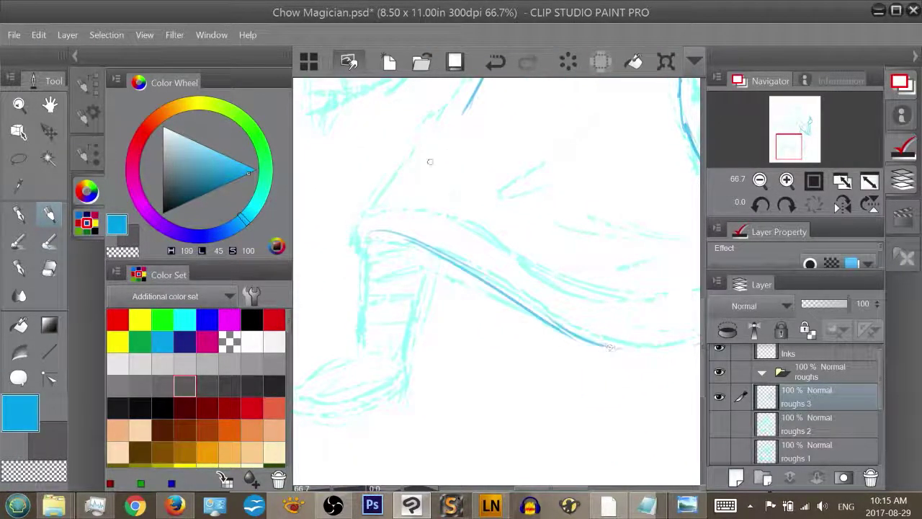
# Extend the robe skirt's left edge down to the hem corner and draw the short underside fold beside the left leg
pyautogui.moveTo(787, 148)
pyautogui.mouseDown()
pyautogui.moveTo(788, 136)
pyautogui.moveTo(781, 143)
pyautogui.mouseUp()
pyautogui.moveTo(585, 144)
pyautogui.mouseDown()
pyautogui.moveTo(510, 232)
pyautogui.moveTo(458, 334)
pyautogui.mouseUp()
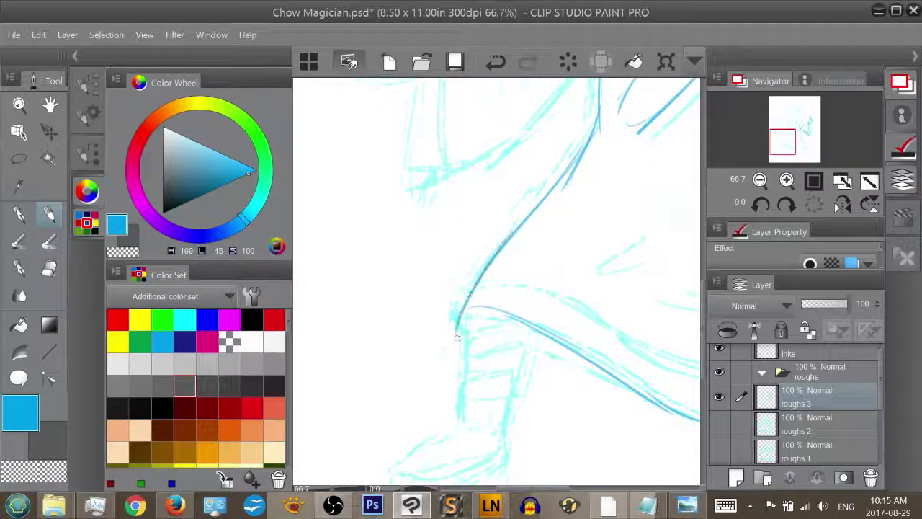
pyautogui.moveTo(524, 352); pyautogui.dragTo(601, 369)
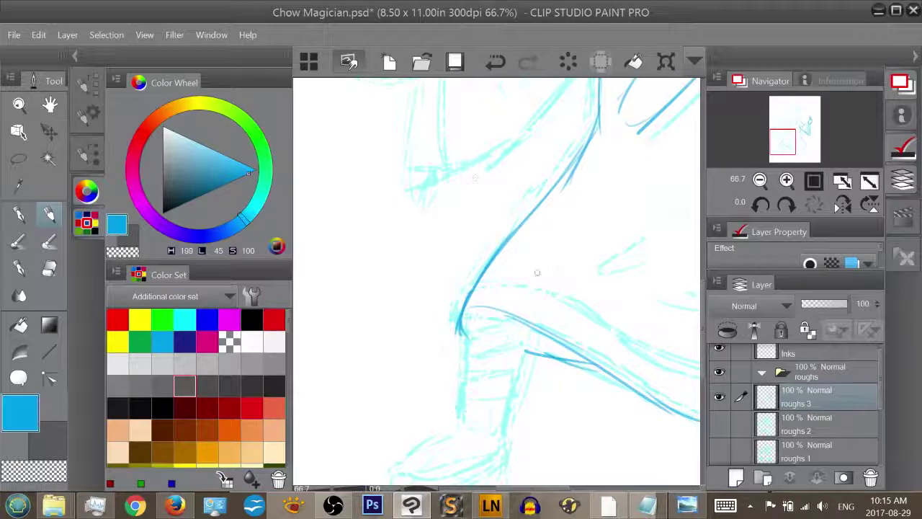
# Draw the upper border line of the robe's hem trim, sweeping from the left hem corner to the right one
pyautogui.moveTo(479, 287)
pyautogui.mouseDown()
pyautogui.moveTo(594, 319)
pyautogui.moveTo(680, 383)
pyautogui.mouseUp()
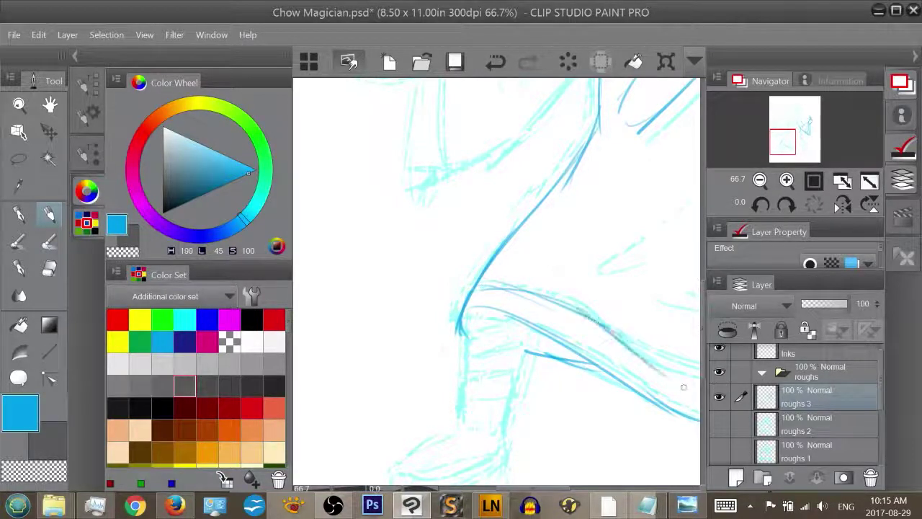
pyautogui.moveTo(787, 142)
pyautogui.mouseDown()
pyautogui.moveTo(802, 142)
pyautogui.moveTo(794, 146)
pyautogui.mouseUp()
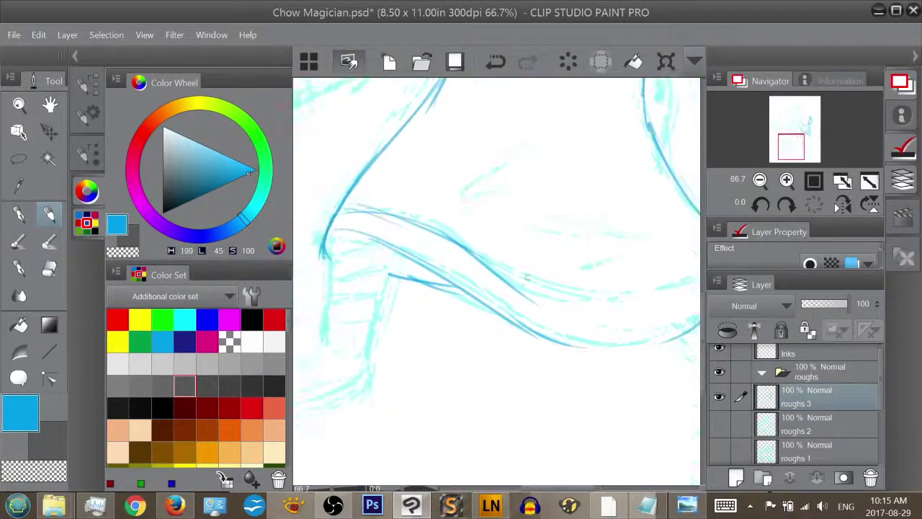
pyautogui.moveTo(512, 285)
pyautogui.mouseDown()
pyautogui.moveTo(578, 317)
pyautogui.moveTo(643, 319)
pyautogui.mouseUp()
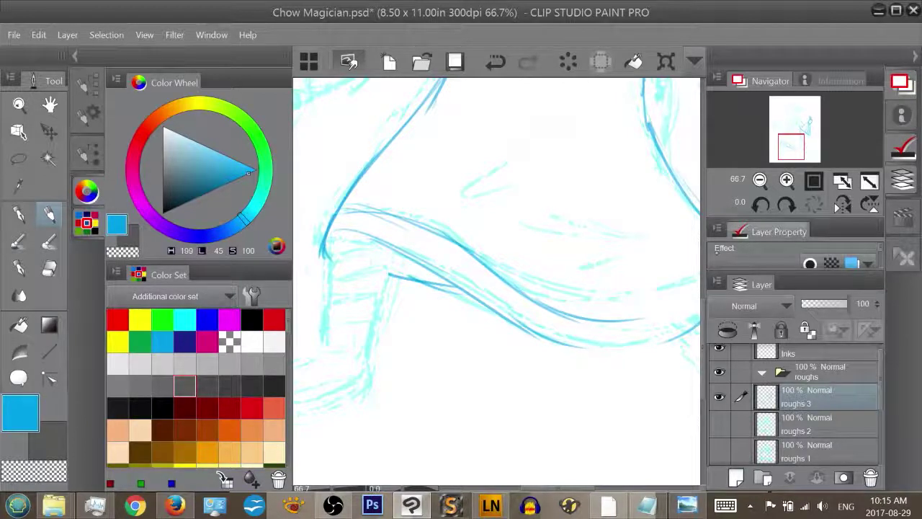
pyautogui.moveTo(798, 146); pyautogui.dragTo(805, 147)
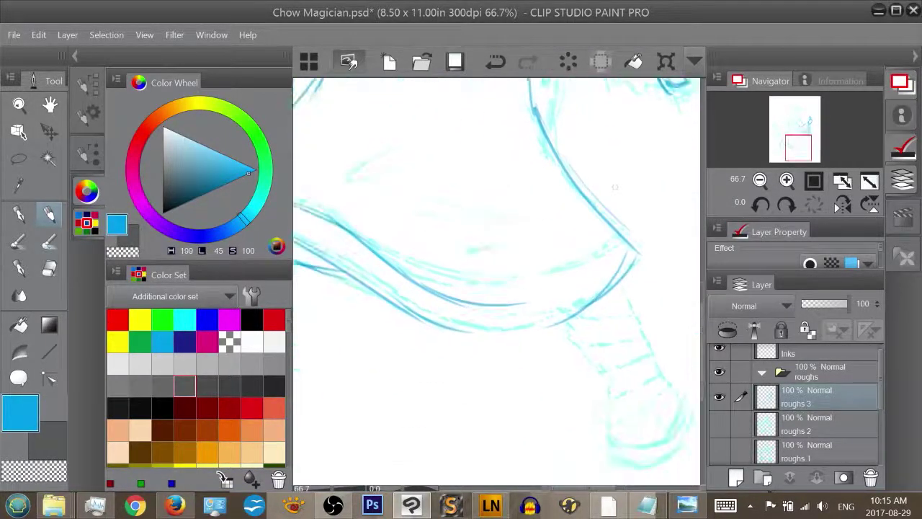
pyautogui.moveTo(502, 306); pyautogui.dragTo(583, 278)
pyautogui.moveTo(528, 302); pyautogui.dragTo(622, 235)
pyautogui.moveTo(503, 326); pyautogui.dragTo(622, 230)
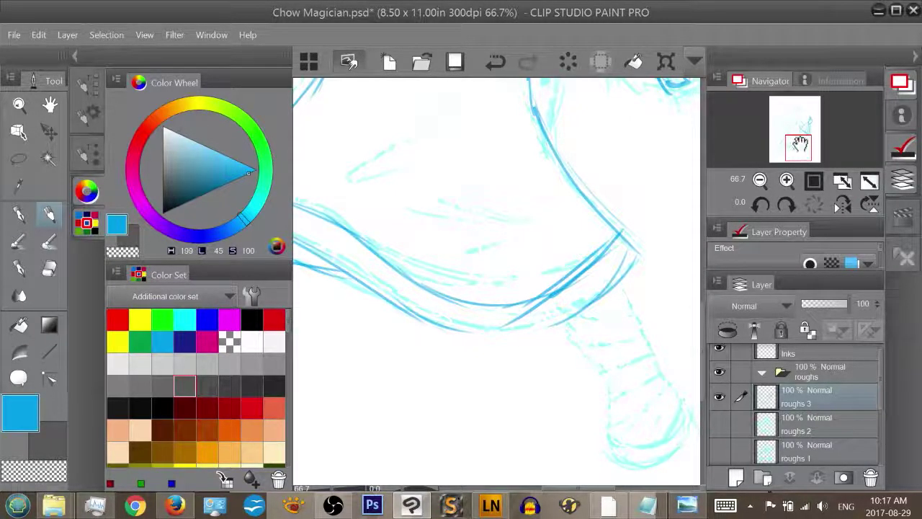
# Draw both sides of the right lower leg below the hem and start the foot's inner edge and toe
pyautogui.moveTo(800, 145)
pyautogui.mouseDown()
pyautogui.moveTo(797, 132)
pyautogui.moveTo(795, 140)
pyautogui.mouseUp()
pyautogui.moveTo(597, 255)
pyautogui.mouseDown()
pyautogui.moveTo(598, 210)
pyautogui.moveTo(607, 222)
pyautogui.moveTo(601, 170)
pyautogui.moveTo(603, 214)
pyautogui.moveTo(595, 196)
pyautogui.moveTo(588, 214)
pyautogui.moveTo(581, 192)
pyautogui.moveTo(602, 171)
pyautogui.moveTo(604, 226)
pyautogui.mouseUp()
pyautogui.scroll(-5, 588, 150)
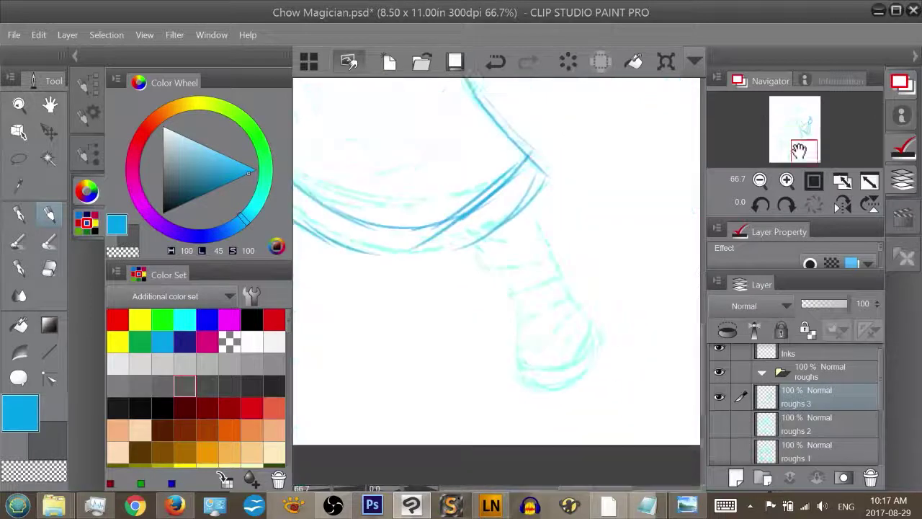
pyautogui.moveTo(568, 246); pyautogui.dragTo(599, 294)
pyautogui.moveTo(617, 208); pyautogui.dragTo(653, 285)
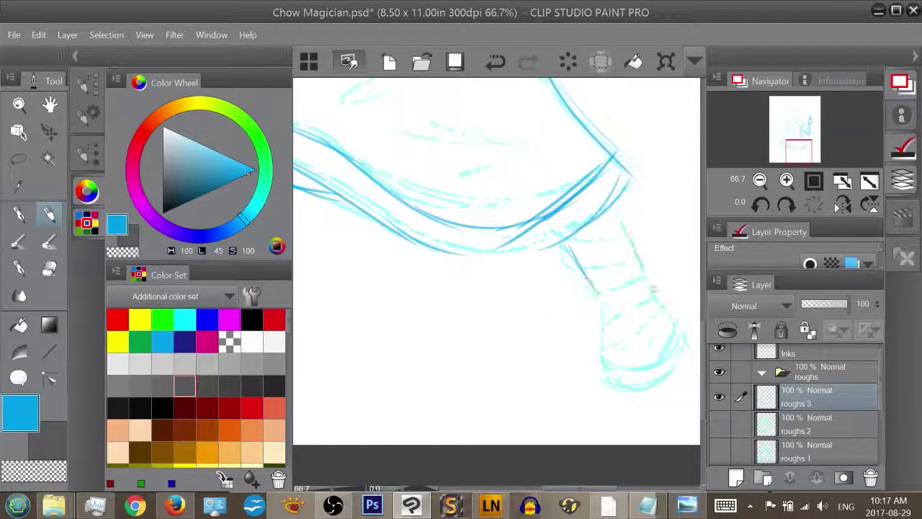
pyautogui.moveTo(567, 245); pyautogui.dragTo(598, 291)
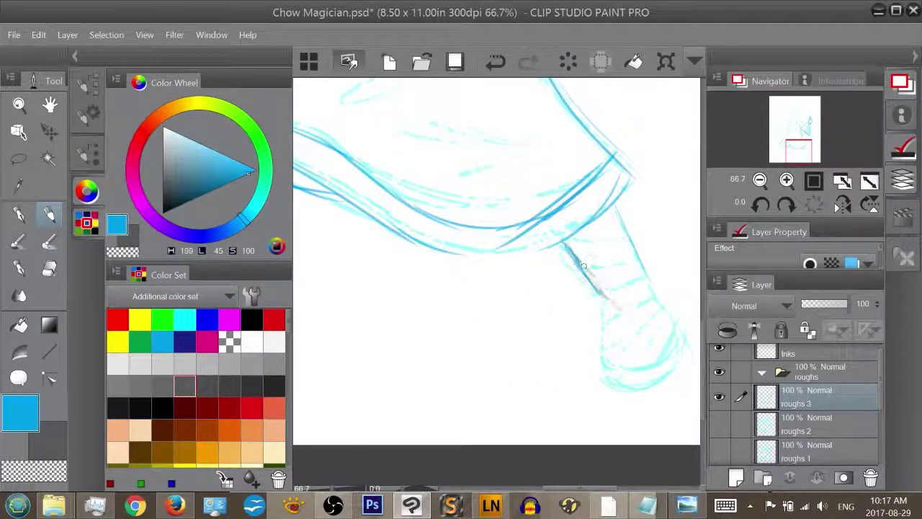
pyautogui.moveTo(615, 206); pyautogui.dragTo(645, 269)
pyautogui.moveTo(603, 301)
pyautogui.mouseDown()
pyautogui.moveTo(604, 366)
pyautogui.moveTo(619, 387)
pyautogui.moveTo(655, 384)
pyautogui.mouseUp()
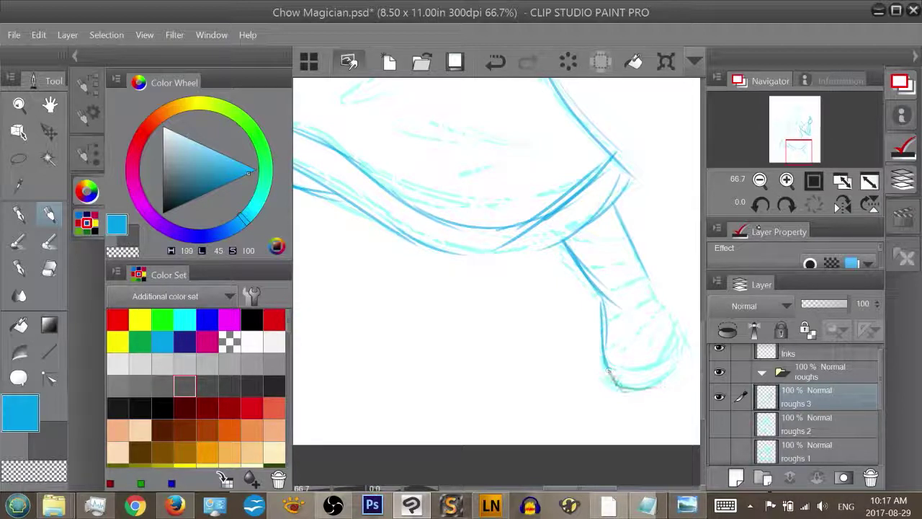
# Complete the right foot's rounded outline and erase the stray strokes beside the ankle
pyautogui.moveTo(798, 152); pyautogui.dragTo(799, 154)
pyautogui.moveTo(614, 226)
pyautogui.mouseDown()
pyautogui.moveTo(654, 269)
pyautogui.moveTo(656, 289)
pyautogui.moveTo(634, 340)
pyautogui.mouseUp()
pyautogui.moveTo(659, 288); pyautogui.dragTo(610, 342)
pyautogui.moveTo(585, 340); pyautogui.dragTo(644, 326)
pyautogui.moveTo(658, 294); pyautogui.dragTo(638, 328)
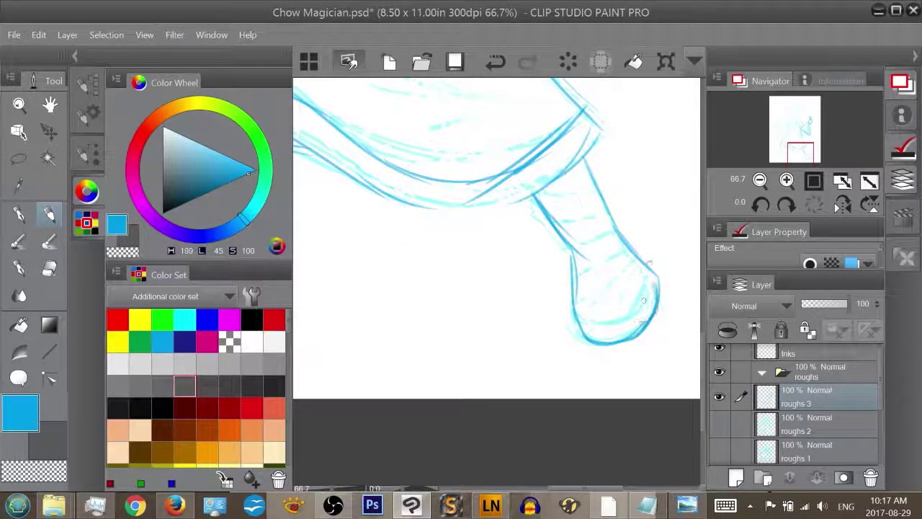
pyautogui.moveTo(648, 263)
pyautogui.mouseDown()
pyautogui.moveTo(654, 311)
pyautogui.moveTo(658, 297)
pyautogui.mouseUp()
pyautogui.press('e')
pyautogui.press('p')
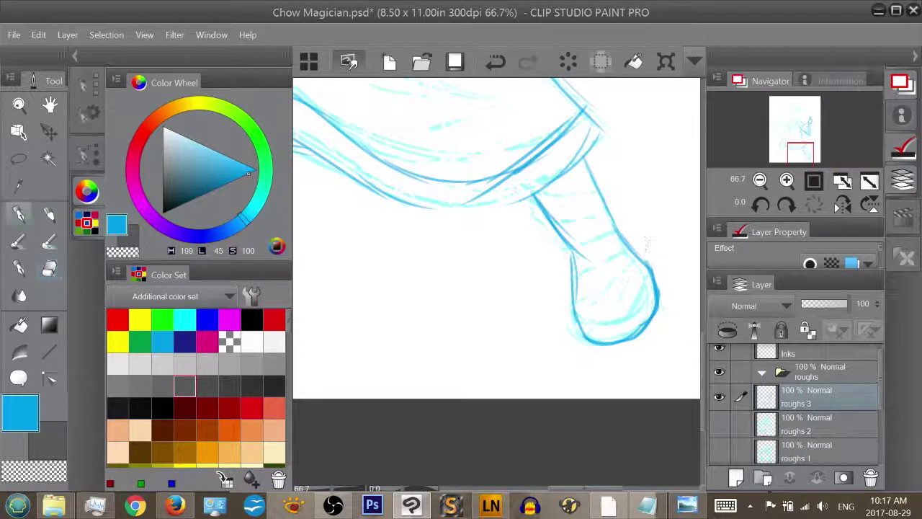
pyautogui.press('p')
# Draw the curved sole line on the right foot and the wrap bands across its lower leg
pyautogui.moveTo(580, 321)
pyautogui.mouseDown()
pyautogui.moveTo(613, 330)
pyautogui.moveTo(649, 277)
pyautogui.moveTo(644, 317)
pyautogui.mouseUp()
pyautogui.moveTo(537, 193); pyautogui.dragTo(600, 187)
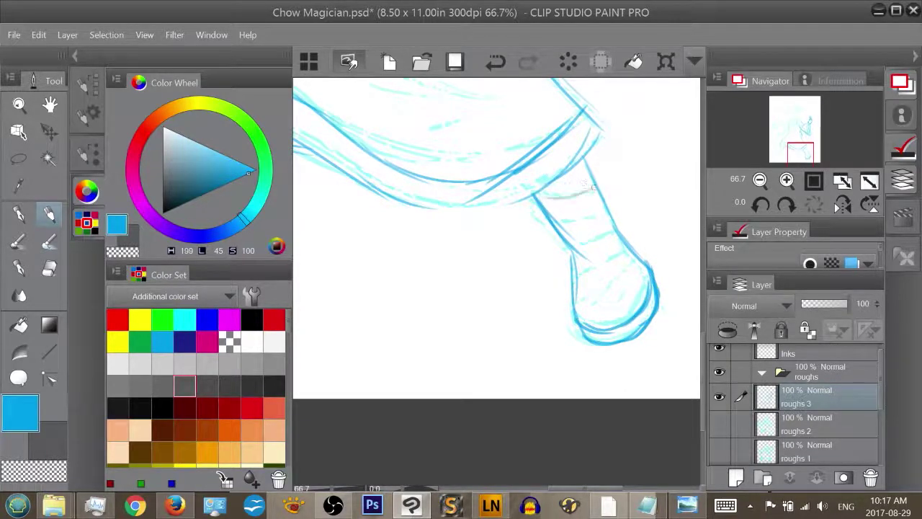
pyautogui.moveTo(553, 220); pyautogui.dragTo(596, 218)
pyautogui.moveTo(566, 244); pyautogui.dragTo(610, 231)
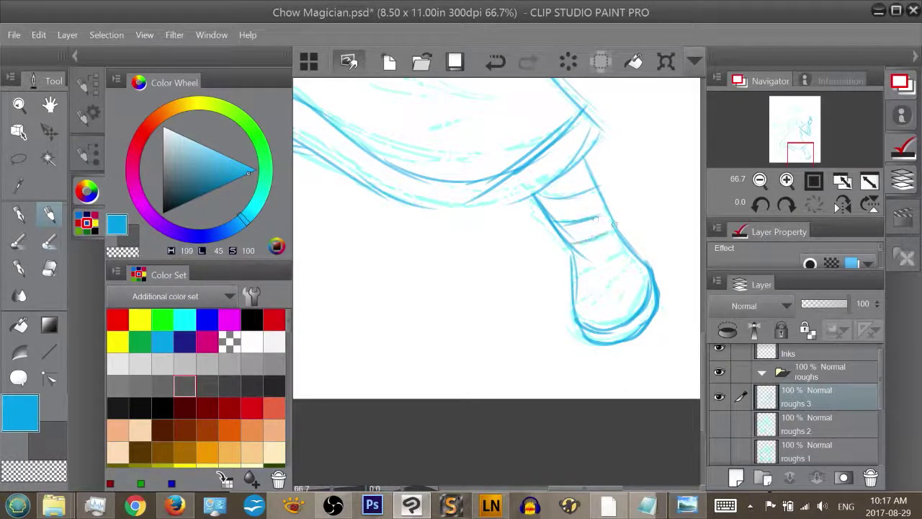
pyautogui.moveTo(580, 265)
pyautogui.mouseDown()
pyautogui.moveTo(615, 253)
pyautogui.moveTo(615, 243)
pyautogui.moveTo(573, 253)
pyautogui.mouseUp()
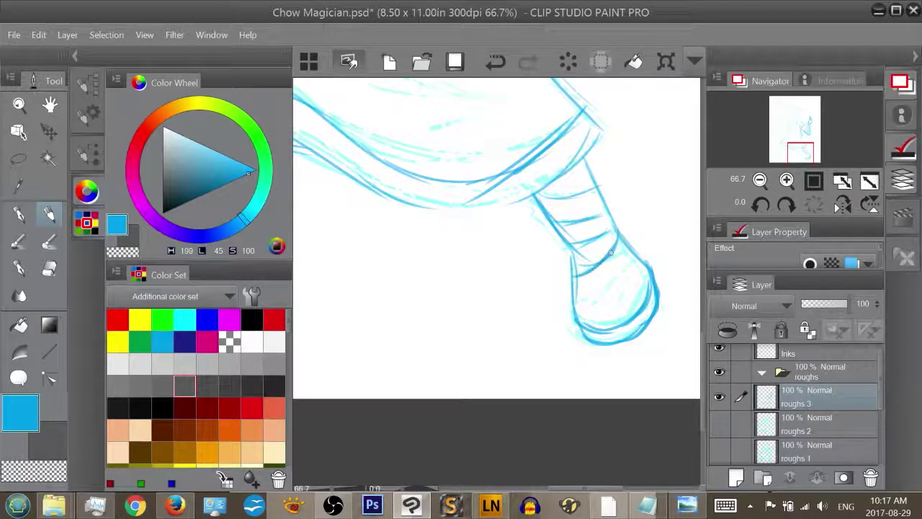
pyautogui.moveTo(576, 296)
pyautogui.mouseDown()
pyautogui.moveTo(615, 272)
pyautogui.moveTo(577, 308)
pyautogui.moveTo(604, 301)
pyautogui.moveTo(584, 304)
pyautogui.moveTo(600, 324)
pyautogui.moveTo(639, 292)
pyautogui.moveTo(615, 318)
pyautogui.moveTo(590, 323)
pyautogui.moveTo(575, 308)
pyautogui.mouseUp()
pyautogui.moveTo(573, 277); pyautogui.dragTo(584, 341)
pyautogui.moveTo(574, 310)
pyautogui.mouseDown()
pyautogui.moveTo(586, 337)
pyautogui.moveTo(639, 307)
pyautogui.moveTo(651, 278)
pyautogui.moveTo(646, 317)
pyautogui.mouseUp()
# Draw both sides of the left lower leg from the hem down to the ankle
pyautogui.moveTo(790, 160); pyautogui.dragTo(772, 149)
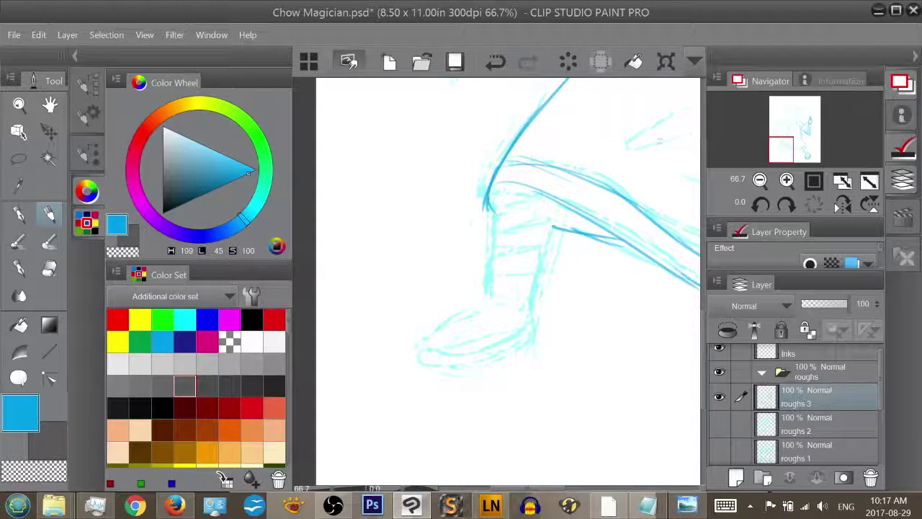
pyautogui.moveTo(555, 230); pyautogui.dragTo(538, 287)
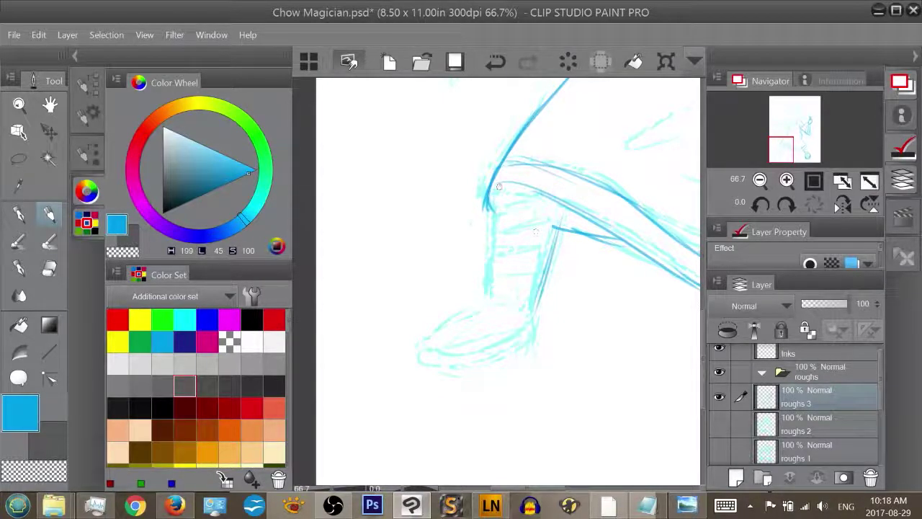
pyautogui.moveTo(498, 186); pyautogui.dragTo(489, 278)
pyautogui.moveTo(558, 215); pyautogui.dragTo(535, 313)
pyautogui.moveTo(487, 282); pyautogui.dragTo(474, 304)
# Outline the left foot with its heel, instep, pointed toe and underside
pyautogui.moveTo(783, 151)
pyautogui.mouseDown()
pyautogui.moveTo(800, 152)
pyautogui.moveTo(774, 153)
pyautogui.mouseUp()
pyautogui.moveTo(652, 232); pyautogui.dragTo(635, 293)
pyautogui.moveTo(593, 240); pyautogui.dragTo(513, 304)
pyautogui.moveTo(572, 262)
pyautogui.mouseDown()
pyautogui.moveTo(592, 293)
pyautogui.moveTo(523, 307)
pyautogui.moveTo(605, 296)
pyautogui.moveTo(592, 313)
pyautogui.moveTo(641, 283)
pyautogui.mouseUp()
pyautogui.moveTo(567, 315); pyautogui.dragTo(615, 310)
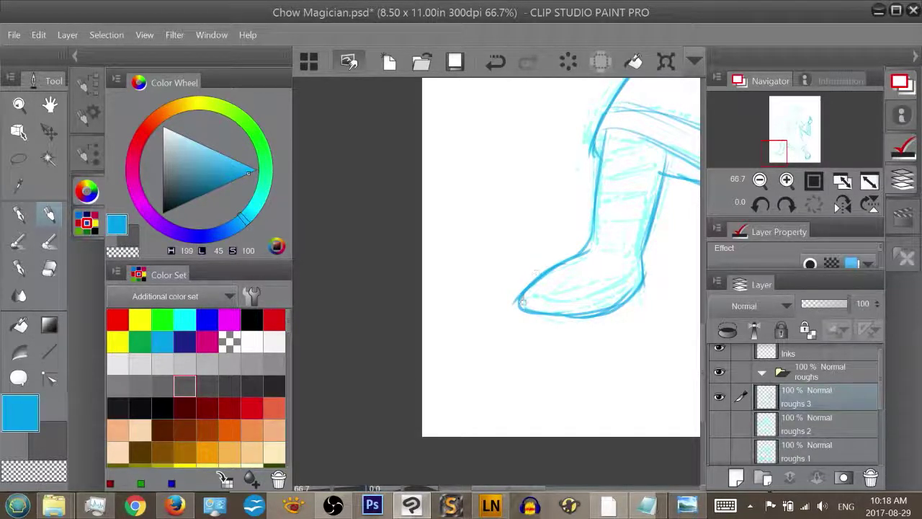
# Draw the left shoe's lower sole edge from toe to heel and erase the overshooting strokes at the toe tip
pyautogui.moveTo(523, 290)
pyautogui.mouseDown()
pyautogui.moveTo(531, 317)
pyautogui.moveTo(607, 315)
pyautogui.mouseUp()
pyautogui.moveTo(537, 317); pyautogui.dragTo(642, 279)
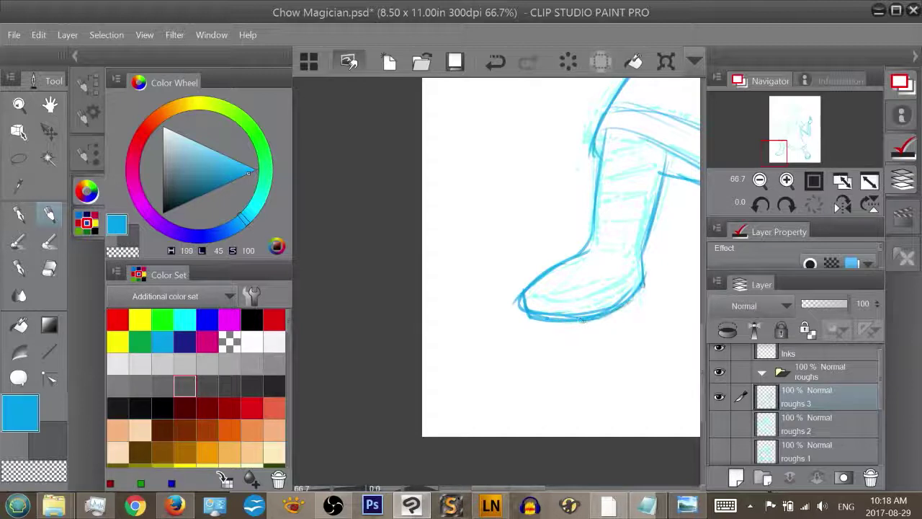
pyautogui.moveTo(592, 318); pyautogui.dragTo(644, 284)
pyautogui.press('e')
pyautogui.moveTo(516, 295); pyautogui.dragTo(522, 313)
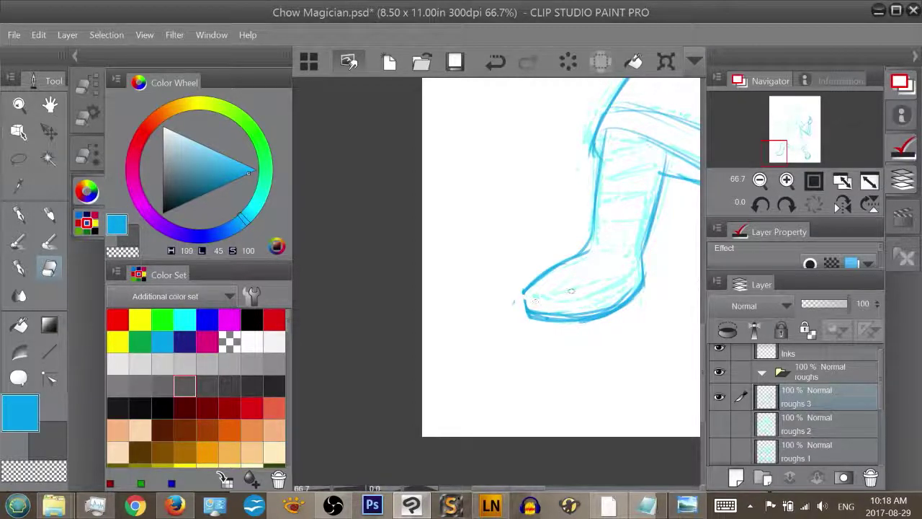
# Draw the left shoe's upper sole line and shade in the sole between toe and heel
pyautogui.press('p')
pyautogui.moveTo(522, 292)
pyautogui.mouseDown()
pyautogui.moveTo(576, 304)
pyautogui.moveTo(565, 309)
pyautogui.moveTo(597, 295)
pyautogui.moveTo(553, 298)
pyautogui.moveTo(582, 308)
pyautogui.moveTo(563, 301)
pyautogui.moveTo(616, 293)
pyautogui.moveTo(641, 273)
pyautogui.mouseUp()
pyautogui.moveTo(559, 309); pyautogui.dragTo(643, 266)
pyautogui.moveTo(523, 297)
pyautogui.mouseDown()
pyautogui.moveTo(562, 317)
pyautogui.moveTo(592, 317)
pyautogui.mouseUp()
pyautogui.moveTo(555, 308); pyautogui.dragTo(625, 295)
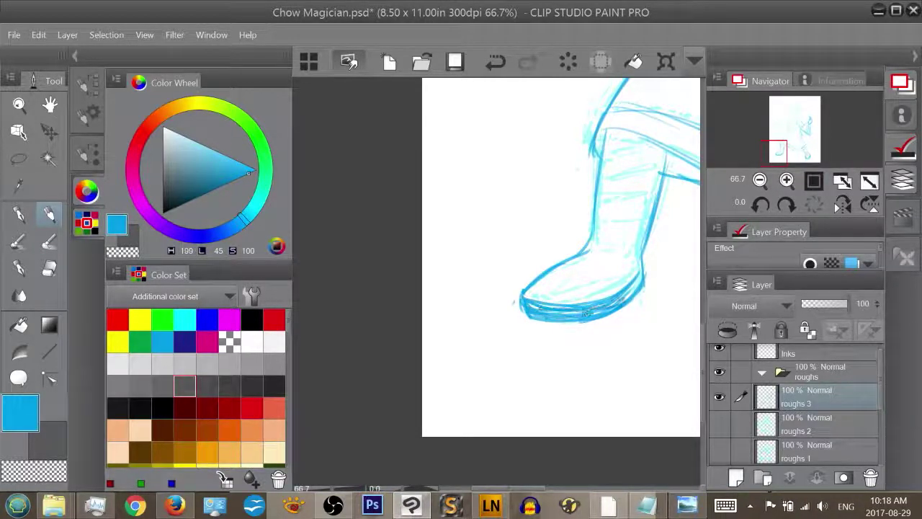
pyautogui.moveTo(579, 320); pyautogui.dragTo(643, 280)
# Draw the curved toe and ankle seams on the left shoe and the wrap bands up the leg
pyautogui.moveTo(786, 148)
pyautogui.mouseDown()
pyautogui.moveTo(806, 154)
pyautogui.moveTo(783, 153)
pyautogui.mouseUp()
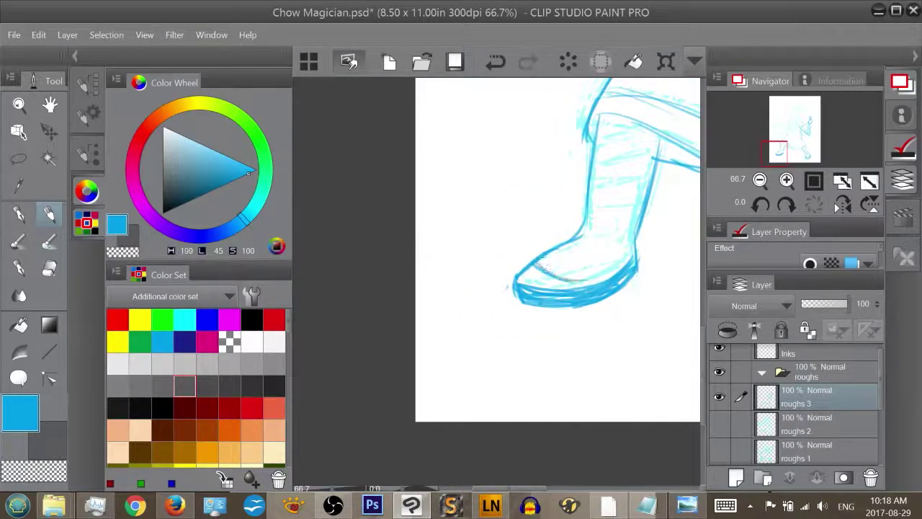
pyautogui.moveTo(542, 258); pyautogui.dragTo(630, 249)
pyautogui.moveTo(576, 232); pyautogui.dragTo(628, 237)
pyautogui.moveTo(591, 210)
pyautogui.mouseDown()
pyautogui.moveTo(633, 208)
pyautogui.moveTo(639, 171)
pyautogui.moveTo(628, 142)
pyautogui.moveTo(638, 123)
pyautogui.mouseUp()
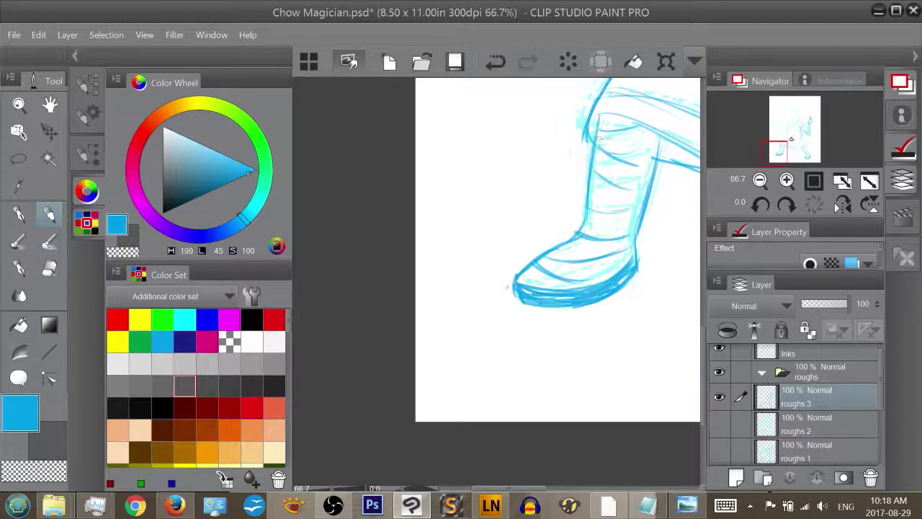
# Draw a long shallow fold and a small V-shaped fold on the robe skirt above the hem
pyautogui.moveTo(784, 150); pyautogui.dragTo(792, 145)
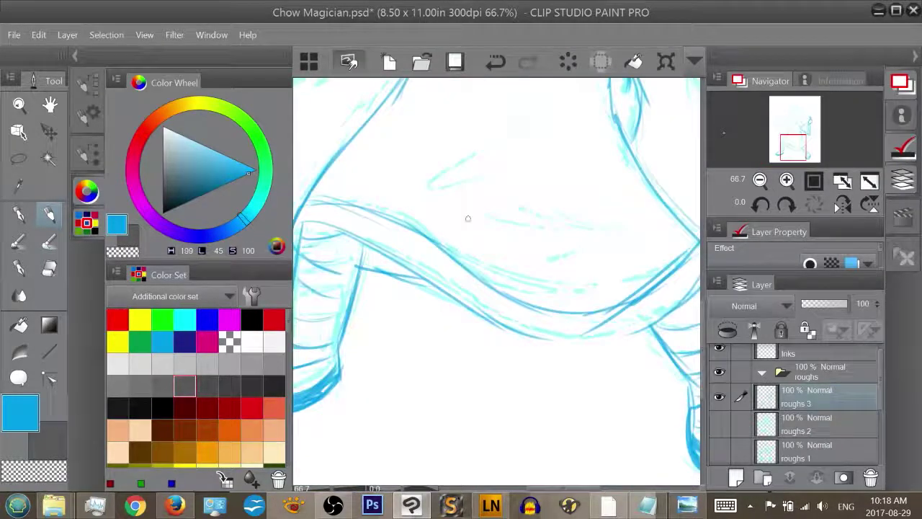
pyautogui.moveTo(466, 216); pyautogui.dragTo(573, 233)
pyautogui.moveTo(497, 219); pyautogui.dragTo(631, 239)
pyautogui.moveTo(473, 153)
pyautogui.mouseDown()
pyautogui.moveTo(426, 171)
pyautogui.moveTo(458, 193)
pyautogui.moveTo(482, 190)
pyautogui.mouseUp()
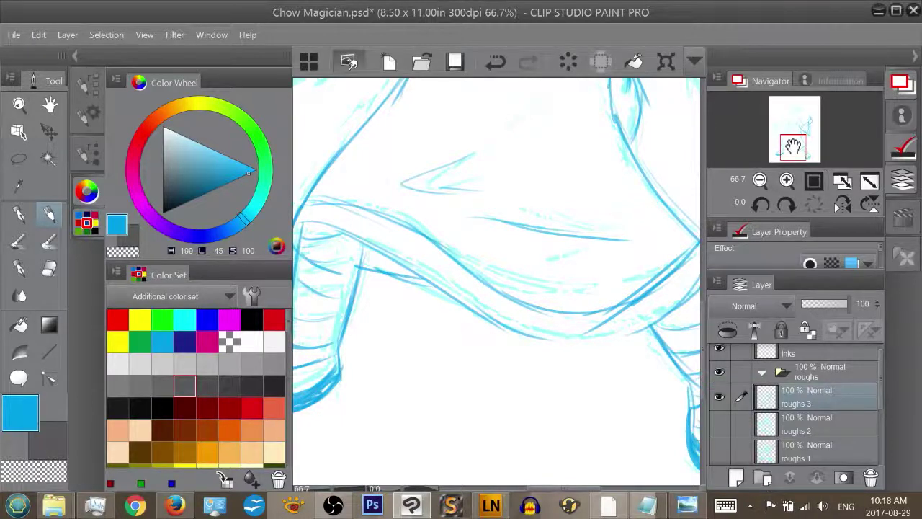
# Draw a long vertical fold down the robe skirt, erase the lines crossing it and add short crease strokes beside it
pyautogui.moveTo(794, 144); pyautogui.dragTo(795, 140)
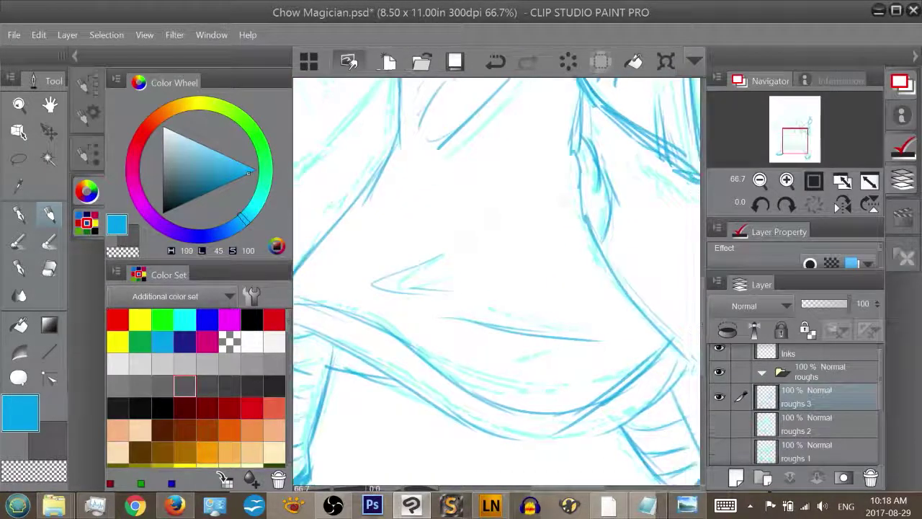
pyautogui.moveTo(561, 219)
pyautogui.mouseDown()
pyautogui.moveTo(592, 380)
pyautogui.moveTo(569, 339)
pyautogui.moveTo(515, 335)
pyautogui.moveTo(554, 340)
pyautogui.mouseUp()
pyautogui.press('e')
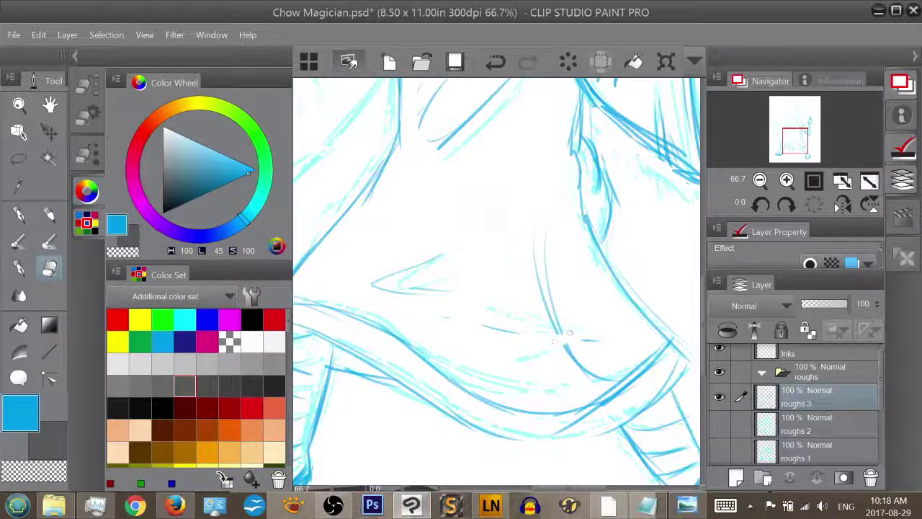
pyautogui.press('p')
pyautogui.moveTo(484, 346); pyautogui.dragTo(552, 356)
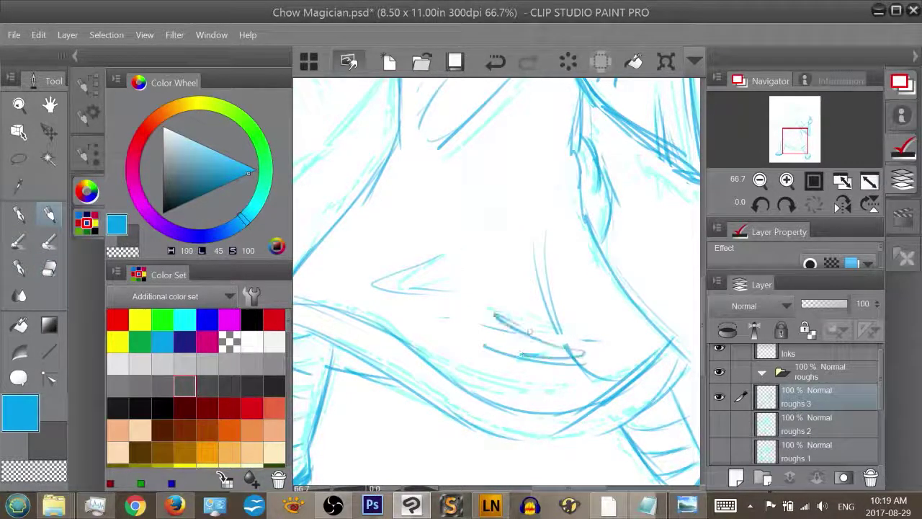
# Draw the left hand's thumb, curled fingers and lower palm edge over the rough
pyautogui.moveTo(788, 138)
pyautogui.mouseDown()
pyautogui.moveTo(800, 126)
pyautogui.moveTo(774, 130)
pyautogui.mouseUp()
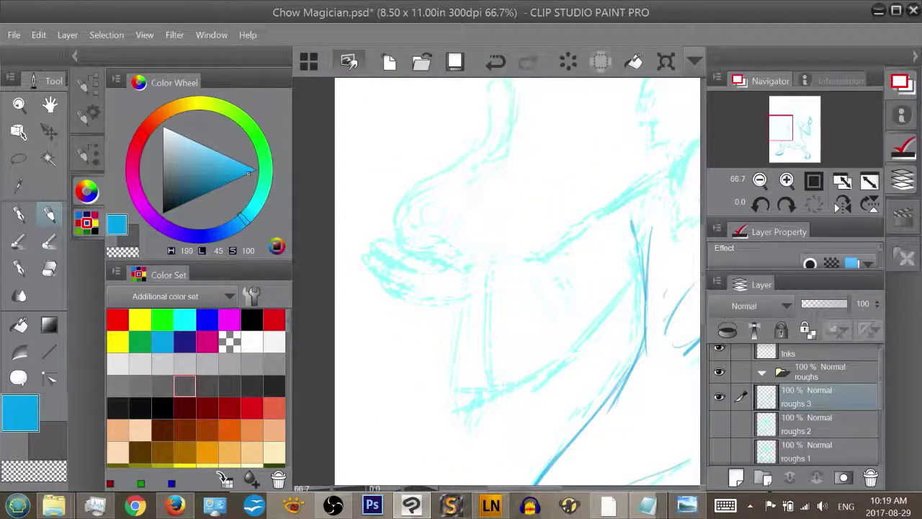
pyautogui.moveTo(465, 259)
pyautogui.mouseDown()
pyautogui.moveTo(447, 273)
pyautogui.moveTo(442, 237)
pyautogui.moveTo(439, 259)
pyautogui.moveTo(441, 246)
pyautogui.moveTo(452, 249)
pyautogui.moveTo(432, 234)
pyautogui.moveTo(439, 249)
pyautogui.moveTo(420, 263)
pyautogui.mouseUp()
pyautogui.moveTo(429, 232)
pyautogui.mouseDown()
pyautogui.moveTo(438, 247)
pyautogui.moveTo(445, 237)
pyautogui.moveTo(438, 250)
pyautogui.moveTo(445, 235)
pyautogui.moveTo(468, 277)
pyautogui.mouseUp()
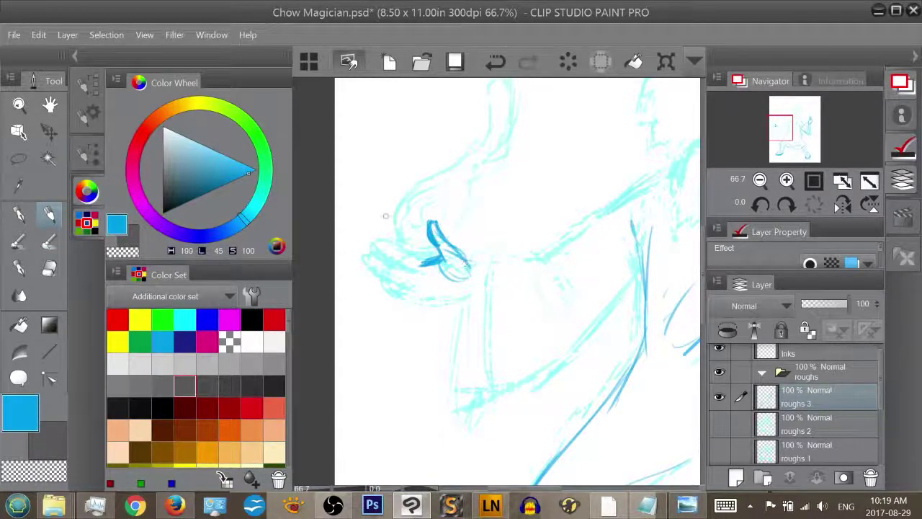
pyautogui.moveTo(411, 252); pyautogui.dragTo(435, 263)
pyautogui.moveTo(393, 242)
pyautogui.mouseDown()
pyautogui.moveTo(400, 260)
pyautogui.moveTo(413, 252)
pyautogui.moveTo(389, 238)
pyautogui.moveTo(391, 221)
pyautogui.moveTo(411, 267)
pyautogui.mouseUp()
pyautogui.moveTo(388, 225)
pyautogui.mouseDown()
pyautogui.moveTo(408, 261)
pyautogui.moveTo(391, 228)
pyautogui.mouseUp()
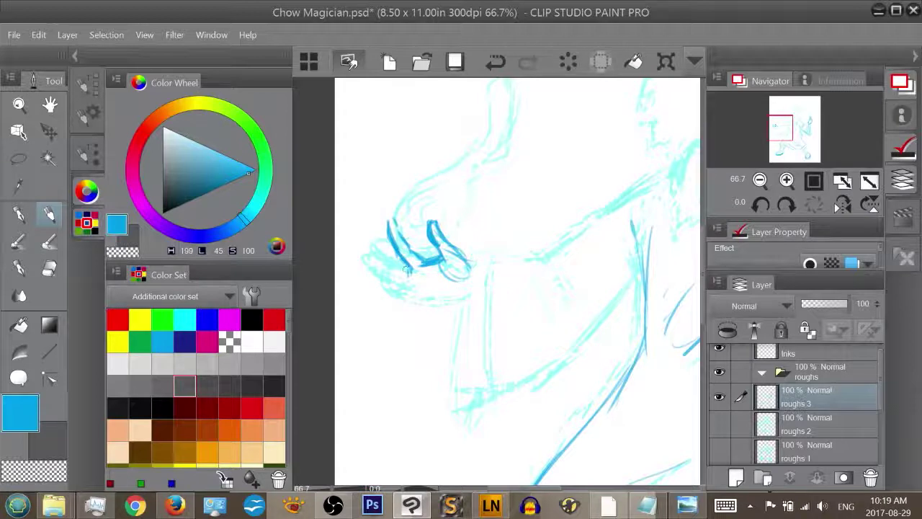
pyautogui.moveTo(395, 268)
pyautogui.mouseDown()
pyautogui.moveTo(408, 280)
pyautogui.moveTo(386, 224)
pyautogui.moveTo(409, 290)
pyautogui.moveTo(397, 283)
pyautogui.moveTo(383, 241)
pyautogui.moveTo(411, 294)
pyautogui.moveTo(446, 306)
pyautogui.moveTo(470, 296)
pyautogui.mouseUp()
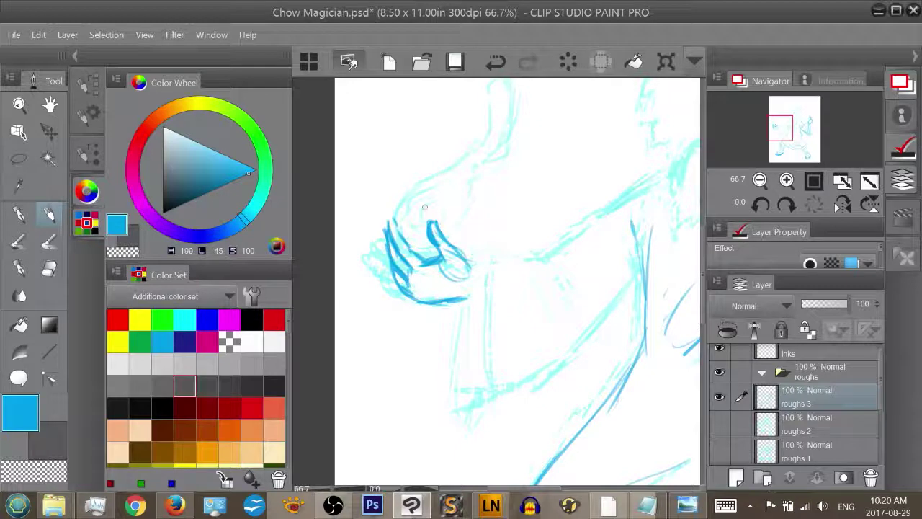
# Draw the left hand's upper finger and the back of the hand up to the wrist
pyautogui.moveTo(391, 216)
pyautogui.mouseDown()
pyautogui.moveTo(396, 228)
pyautogui.moveTo(408, 211)
pyautogui.mouseUp()
pyautogui.moveTo(401, 215)
pyautogui.mouseDown()
pyautogui.moveTo(408, 240)
pyautogui.moveTo(419, 203)
pyautogui.mouseUp()
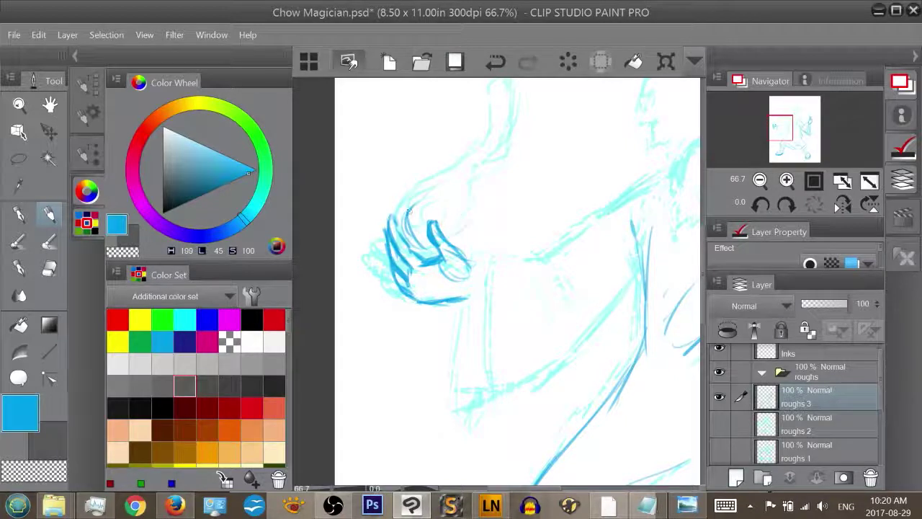
pyautogui.moveTo(438, 249)
pyautogui.mouseDown()
pyautogui.moveTo(410, 216)
pyautogui.moveTo(438, 194)
pyautogui.moveTo(441, 178)
pyautogui.moveTo(415, 205)
pyautogui.moveTo(454, 182)
pyautogui.moveTo(407, 215)
pyautogui.moveTo(450, 185)
pyautogui.moveTo(440, 189)
pyautogui.moveTo(491, 133)
pyautogui.mouseUp()
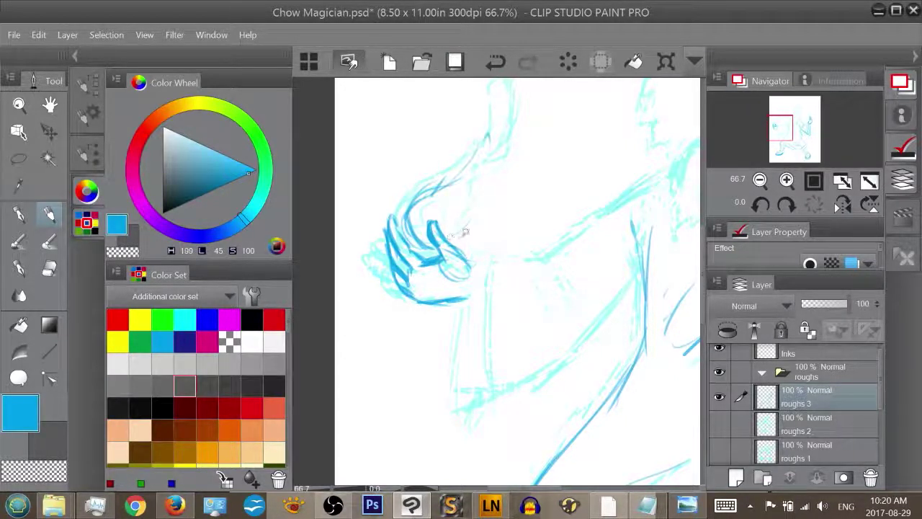
# Finish the back of the left hand and draw the thin wavy wisp rising from it over the rough
pyautogui.moveTo(459, 238)
pyautogui.mouseDown()
pyautogui.moveTo(475, 209)
pyautogui.moveTo(469, 192)
pyautogui.mouseUp()
pyautogui.moveTo(430, 230)
pyautogui.mouseDown()
pyautogui.moveTo(448, 201)
pyautogui.moveTo(430, 230)
pyautogui.moveTo(454, 225)
pyautogui.moveTo(444, 200)
pyautogui.moveTo(478, 178)
pyautogui.moveTo(473, 191)
pyautogui.moveTo(485, 150)
pyautogui.moveTo(448, 177)
pyautogui.moveTo(477, 137)
pyautogui.moveTo(483, 149)
pyautogui.moveTo(501, 129)
pyautogui.moveTo(505, 101)
pyautogui.mouseUp()
pyautogui.moveTo(504, 118)
pyautogui.mouseDown()
pyautogui.moveTo(520, 93)
pyautogui.moveTo(518, 118)
pyautogui.mouseUp()
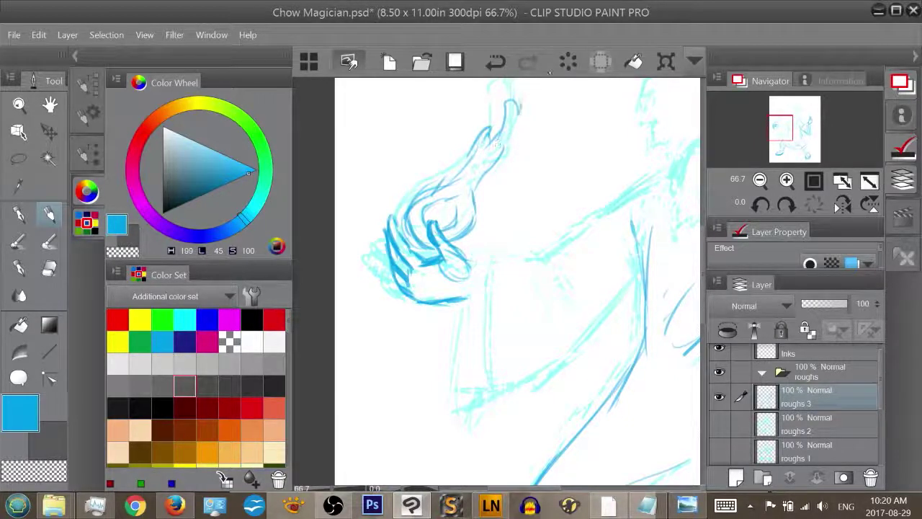
pyautogui.moveTo(790, 127); pyautogui.dragTo(782, 118)
pyautogui.moveTo(475, 288); pyautogui.dragTo(487, 202)
pyautogui.moveTo(484, 249); pyautogui.dragTo(497, 148)
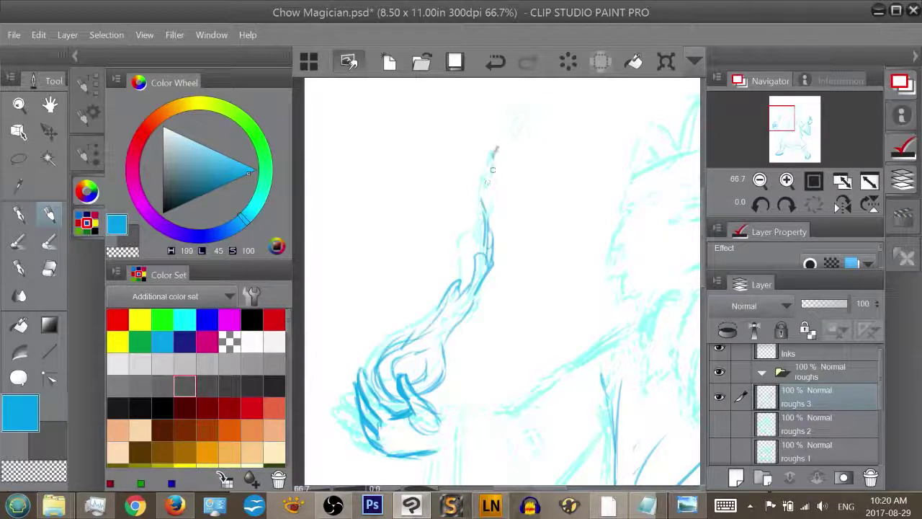
pyautogui.moveTo(517, 111); pyautogui.dragTo(535, 103)
# Draw the left sleeve's opening edge, its top edge with two elbow creases, and the upper arm line to the shoulder
pyautogui.moveTo(781, 124)
pyautogui.mouseDown()
pyautogui.moveTo(796, 129)
pyautogui.moveTo(785, 128)
pyautogui.mouseUp()
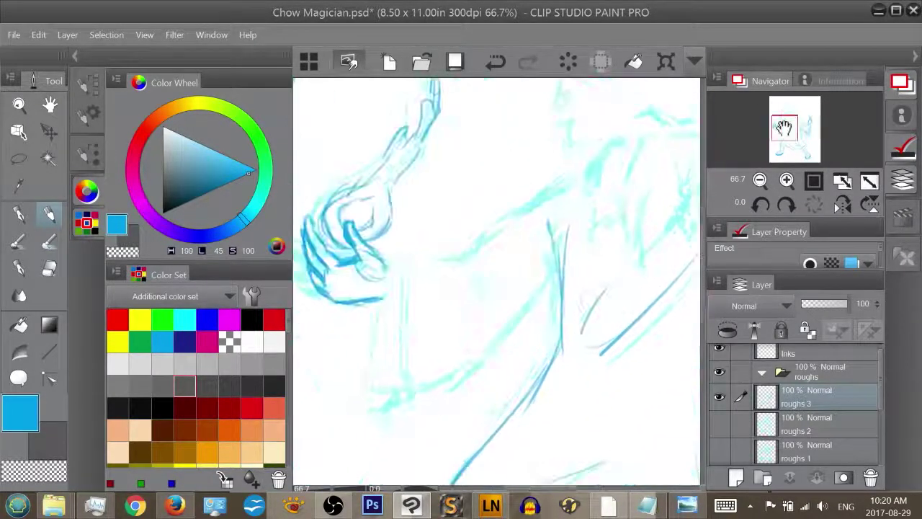
pyautogui.moveTo(389, 250); pyautogui.dragTo(372, 367)
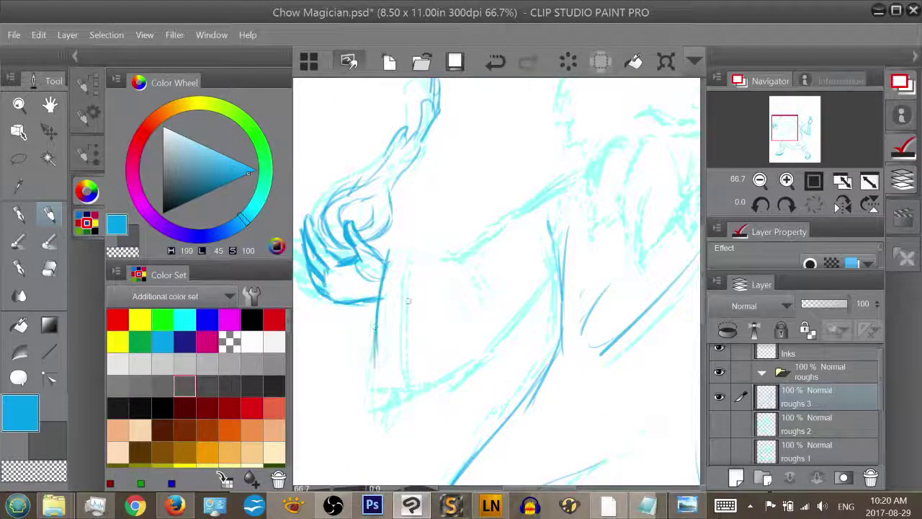
pyautogui.moveTo(389, 250)
pyautogui.mouseDown()
pyautogui.moveTo(441, 257)
pyautogui.moveTo(500, 303)
pyautogui.mouseUp()
pyautogui.moveTo(435, 256)
pyautogui.mouseDown()
pyautogui.moveTo(454, 255)
pyautogui.moveTo(517, 288)
pyautogui.mouseUp()
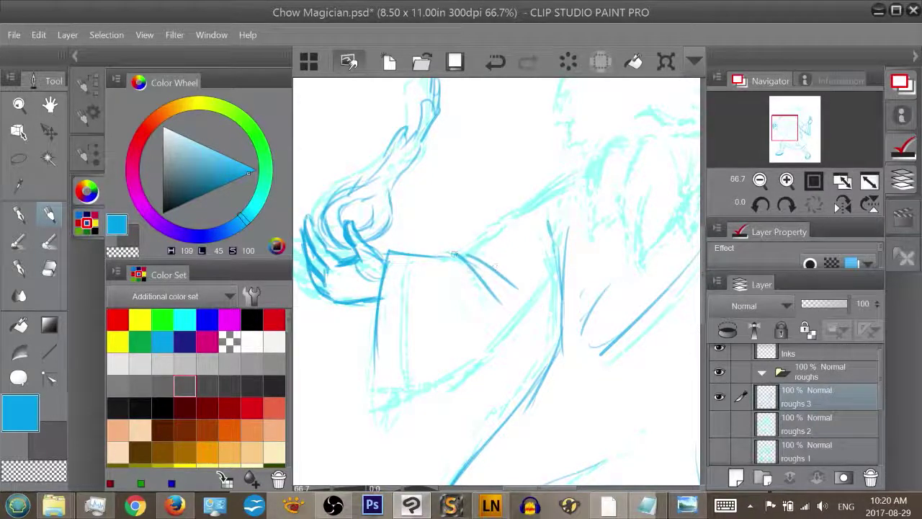
pyautogui.moveTo(461, 249); pyautogui.dragTo(566, 174)
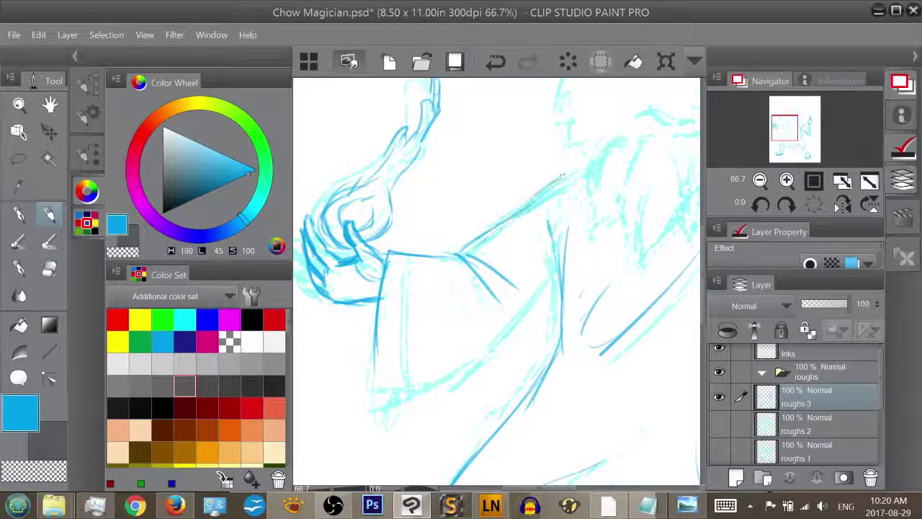
pyautogui.moveTo(494, 232); pyautogui.dragTo(589, 172)
# Draw the left sleeve's curved lower edge from the cuff to the armpit and darken it with repeated strokes
pyautogui.moveTo(388, 254)
pyautogui.mouseDown()
pyautogui.moveTo(372, 346)
pyautogui.moveTo(381, 386)
pyautogui.moveTo(430, 386)
pyautogui.moveTo(400, 389)
pyautogui.moveTo(490, 354)
pyautogui.mouseUp()
pyautogui.moveTo(412, 378)
pyautogui.mouseDown()
pyautogui.moveTo(505, 348)
pyautogui.moveTo(553, 278)
pyautogui.mouseUp()
pyautogui.moveTo(479, 352); pyautogui.dragTo(552, 283)
pyautogui.moveTo(493, 350); pyautogui.dragTo(539, 301)
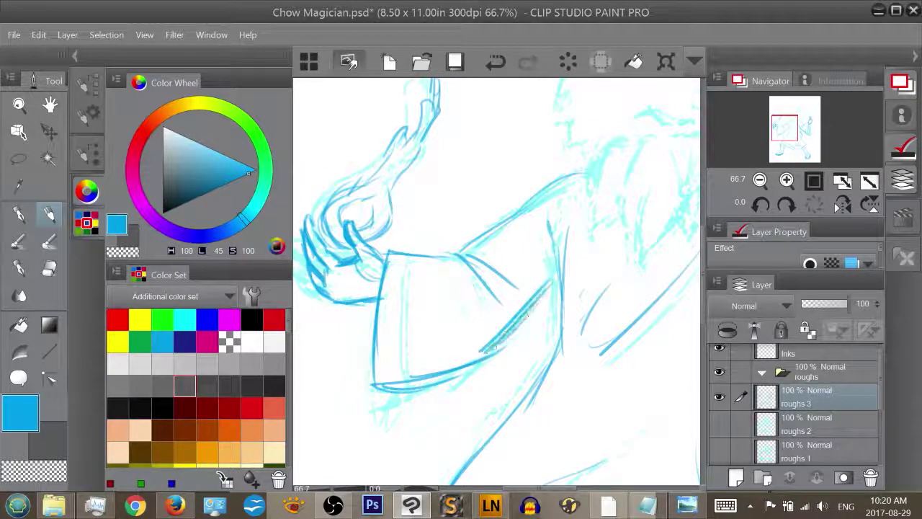
pyautogui.moveTo(512, 331); pyautogui.dragTo(371, 375)
# Draw the cuff band line on the left sleeve, thicken the bottom edge and erase the stray line beneath it
pyautogui.moveTo(412, 246)
pyautogui.mouseDown()
pyautogui.moveTo(407, 380)
pyautogui.moveTo(414, 376)
pyautogui.mouseUp()
pyautogui.moveTo(409, 302); pyautogui.dragTo(410, 364)
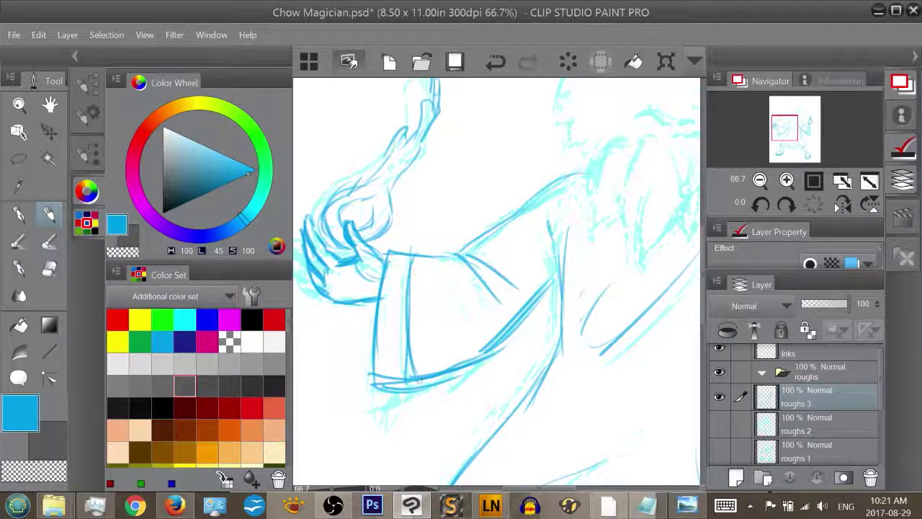
pyautogui.moveTo(411, 273); pyautogui.dragTo(410, 321)
pyautogui.moveTo(461, 370)
pyautogui.mouseDown()
pyautogui.moveTo(375, 380)
pyautogui.moveTo(562, 263)
pyautogui.moveTo(464, 370)
pyautogui.mouseUp()
pyautogui.moveTo(375, 381)
pyautogui.mouseDown()
pyautogui.moveTo(438, 373)
pyautogui.moveTo(413, 390)
pyautogui.moveTo(378, 390)
pyautogui.mouseUp()
pyautogui.moveTo(442, 391); pyautogui.dragTo(373, 390)
pyautogui.moveTo(425, 386)
pyautogui.mouseDown()
pyautogui.moveTo(470, 373)
pyautogui.moveTo(368, 387)
pyautogui.moveTo(455, 387)
pyautogui.mouseUp()
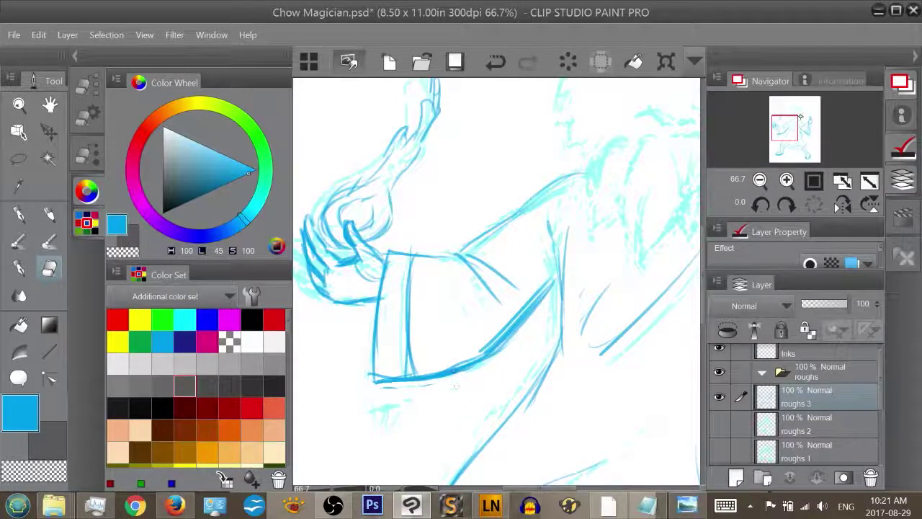
# Draw the curved central locks of the beard down to a point over the rough
pyautogui.moveTo(792, 128); pyautogui.dragTo(803, 125)
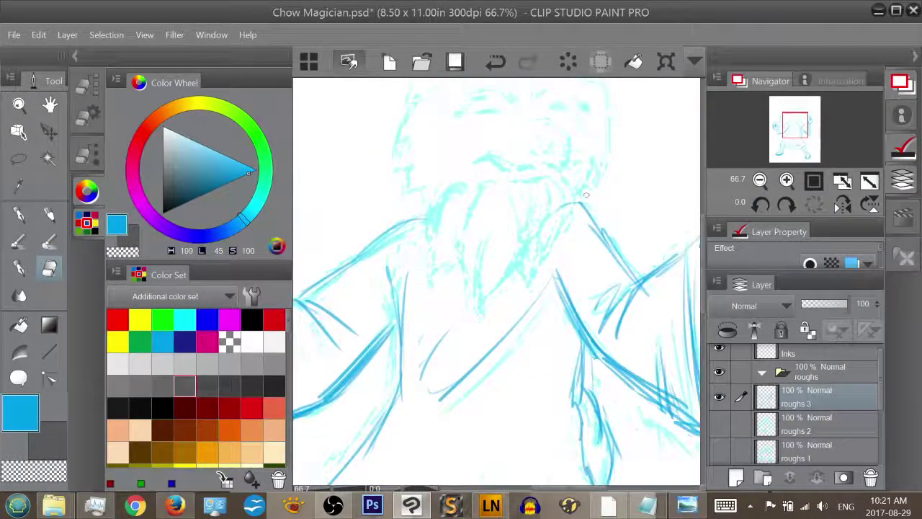
pyautogui.press('p')
pyautogui.press('p')
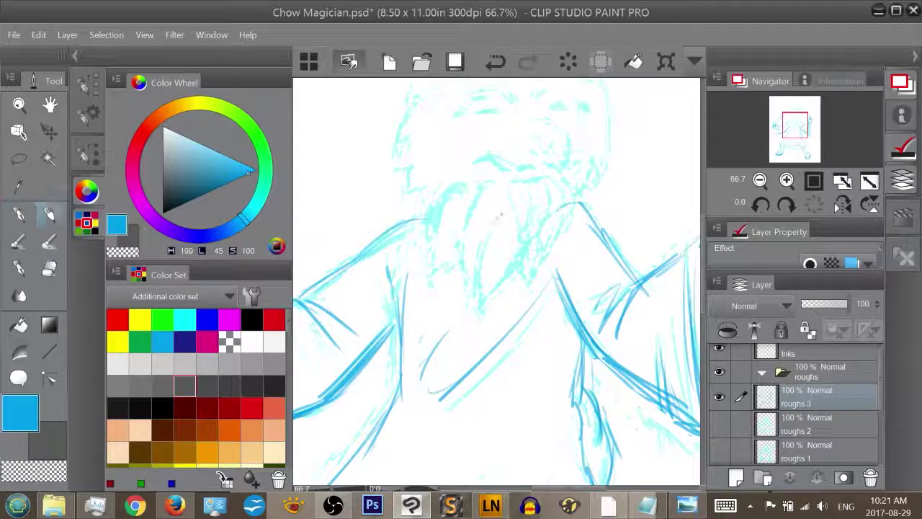
pyautogui.press('p')
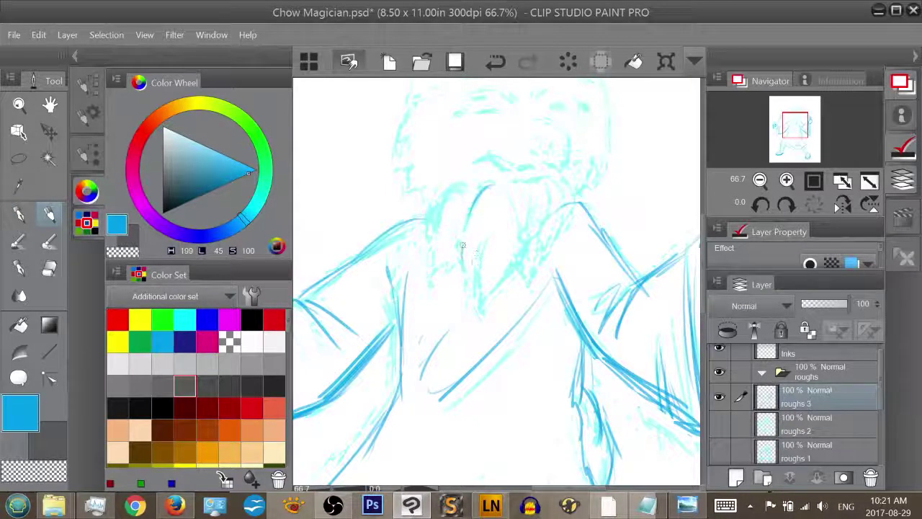
pyautogui.moveTo(461, 245); pyautogui.dragTo(474, 283)
pyautogui.moveTo(470, 220)
pyautogui.mouseDown()
pyautogui.moveTo(472, 278)
pyautogui.moveTo(457, 294)
pyautogui.mouseUp()
pyautogui.moveTo(473, 278); pyautogui.dragTo(487, 262)
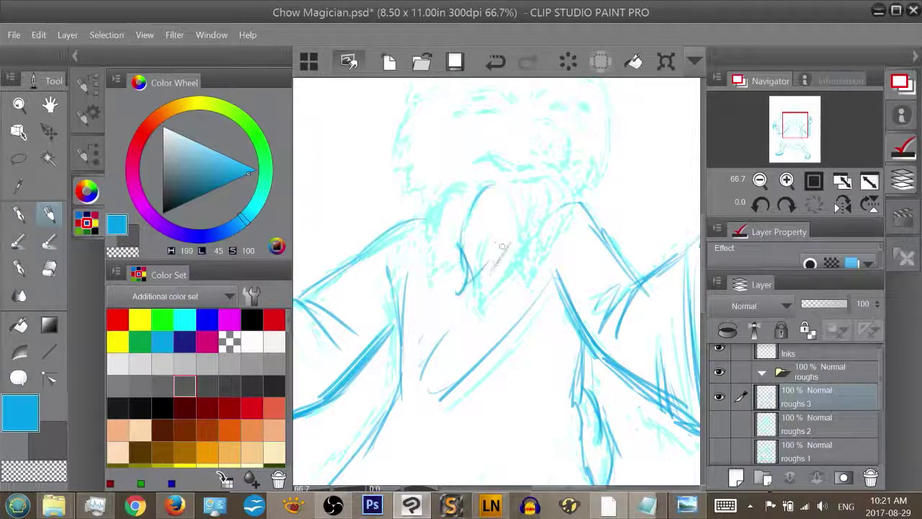
pyautogui.moveTo(463, 217)
pyautogui.mouseDown()
pyautogui.moveTo(493, 191)
pyautogui.moveTo(473, 209)
pyautogui.moveTo(462, 271)
pyautogui.mouseUp()
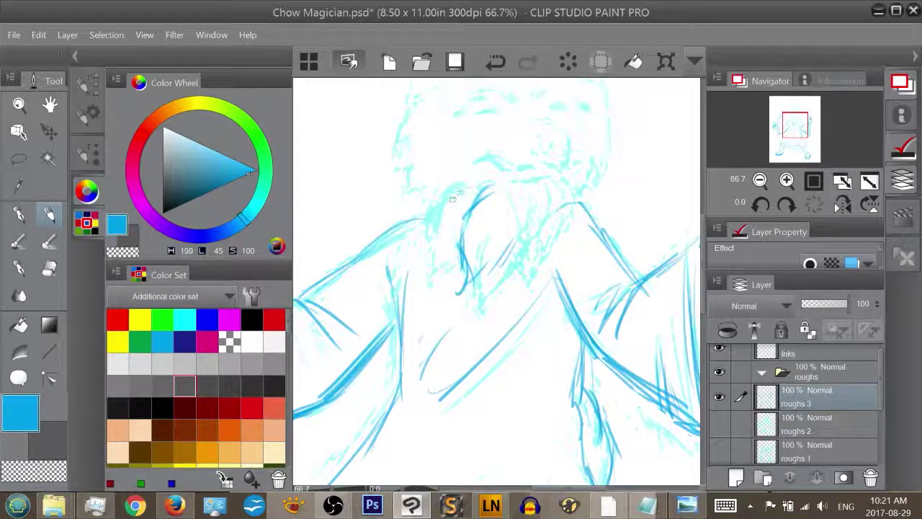
# Draw the beard's side locks and diagonal lower edge, adding fur tufts where the neck meets both shoulders
pyautogui.moveTo(466, 189)
pyautogui.mouseDown()
pyautogui.moveTo(428, 235)
pyautogui.moveTo(453, 245)
pyautogui.mouseUp()
pyautogui.moveTo(566, 206); pyautogui.dragTo(468, 285)
pyautogui.moveTo(515, 238); pyautogui.dragTo(446, 302)
pyautogui.moveTo(461, 256)
pyautogui.mouseDown()
pyautogui.moveTo(436, 284)
pyautogui.moveTo(458, 282)
pyautogui.moveTo(456, 272)
pyautogui.mouseUp()
pyautogui.moveTo(440, 201)
pyautogui.mouseDown()
pyautogui.moveTo(412, 221)
pyautogui.moveTo(444, 212)
pyautogui.mouseUp()
pyautogui.moveTo(575, 189)
pyautogui.mouseDown()
pyautogui.moveTo(574, 212)
pyautogui.moveTo(575, 198)
pyautogui.moveTo(566, 210)
pyautogui.moveTo(574, 199)
pyautogui.moveTo(564, 198)
pyautogui.moveTo(529, 226)
pyautogui.mouseUp()
pyautogui.moveTo(545, 205); pyautogui.dragTo(495, 243)
pyautogui.moveTo(511, 194)
pyautogui.mouseDown()
pyautogui.moveTo(531, 183)
pyautogui.moveTo(518, 218)
pyautogui.mouseUp()
pyautogui.moveTo(535, 197)
pyautogui.mouseDown()
pyautogui.moveTo(520, 215)
pyautogui.moveTo(535, 174)
pyautogui.moveTo(554, 190)
pyautogui.moveTo(567, 181)
pyautogui.moveTo(500, 207)
pyautogui.mouseUp()
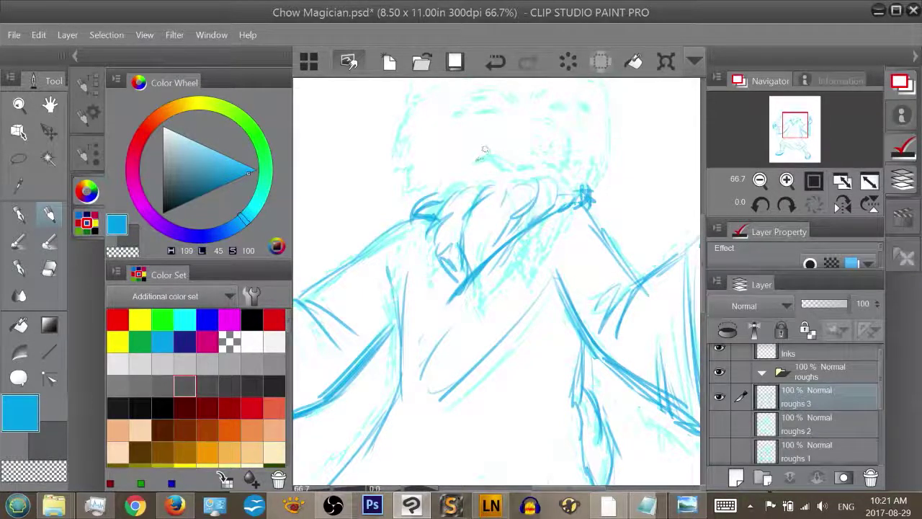
# Draw the smiling mouth line with its upturned corner, the lower lip and the nose on the muzzle
pyautogui.moveTo(487, 152)
pyautogui.mouseDown()
pyautogui.moveTo(504, 164)
pyautogui.moveTo(553, 158)
pyautogui.mouseUp()
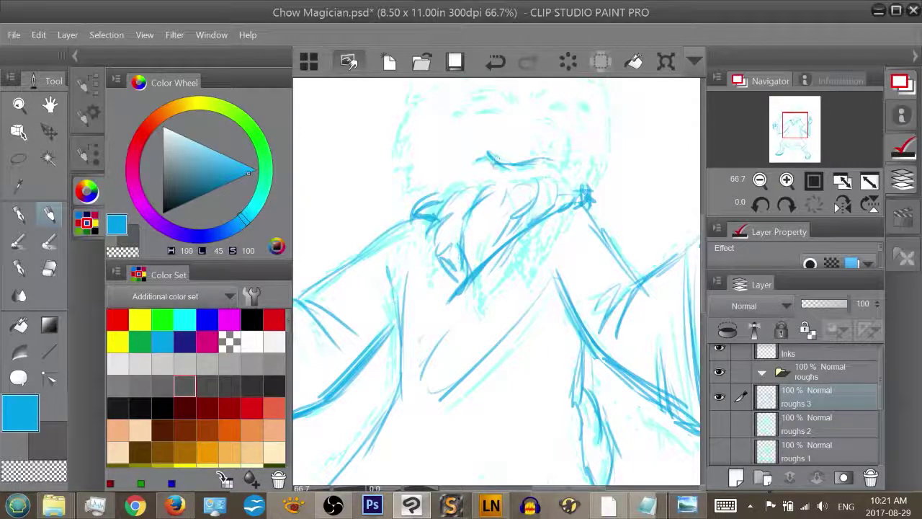
pyautogui.moveTo(490, 154)
pyautogui.mouseDown()
pyautogui.moveTo(515, 168)
pyautogui.moveTo(571, 136)
pyautogui.moveTo(568, 158)
pyautogui.mouseUp()
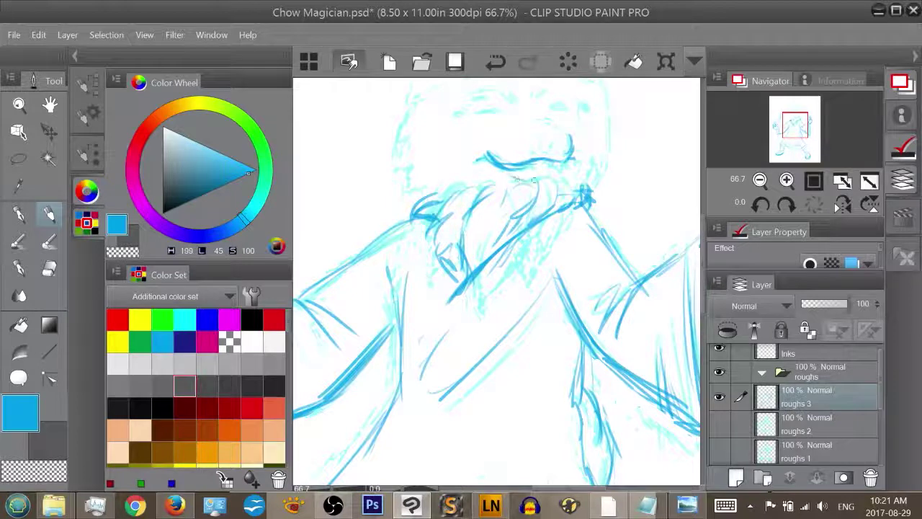
pyautogui.moveTo(507, 177)
pyautogui.mouseDown()
pyautogui.moveTo(565, 159)
pyautogui.moveTo(538, 173)
pyautogui.mouseUp()
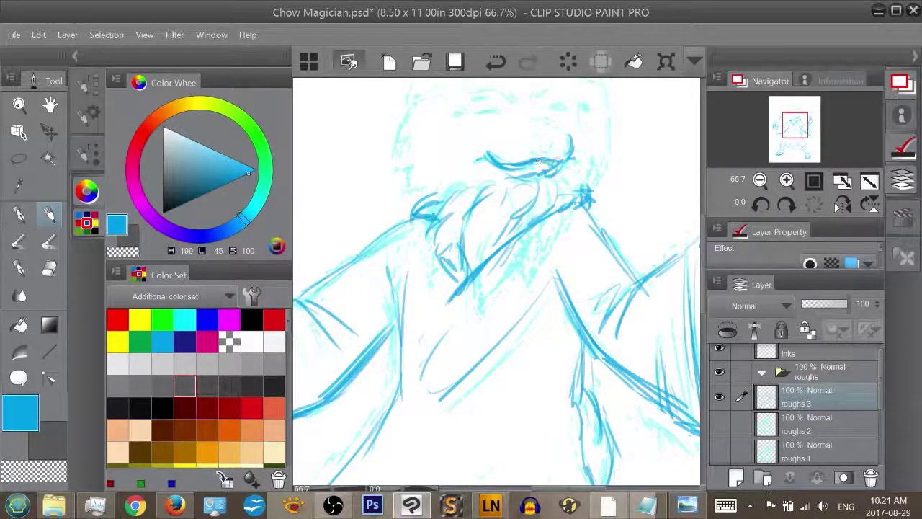
pyautogui.press('e')
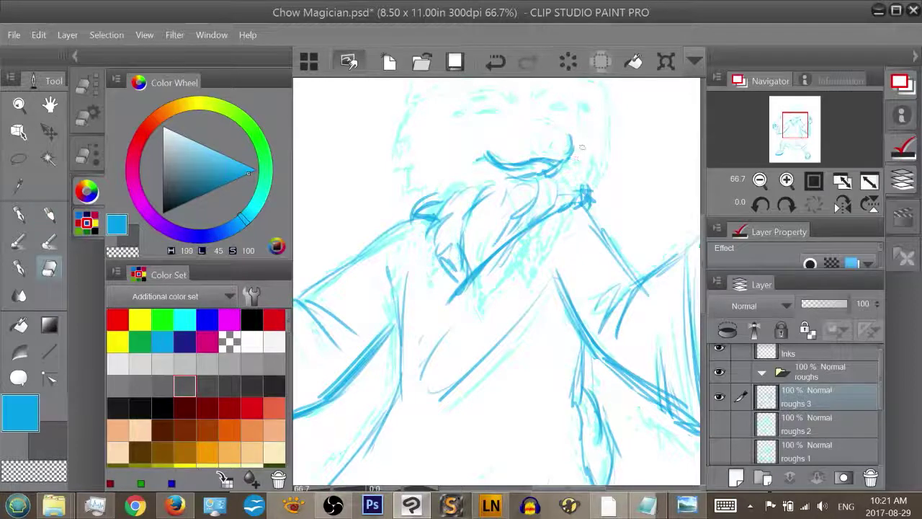
pyautogui.press('p')
pyautogui.moveTo(536, 127)
pyautogui.mouseDown()
pyautogui.moveTo(529, 135)
pyautogui.moveTo(542, 144)
pyautogui.moveTo(533, 148)
pyautogui.moveTo(547, 144)
pyautogui.mouseUp()
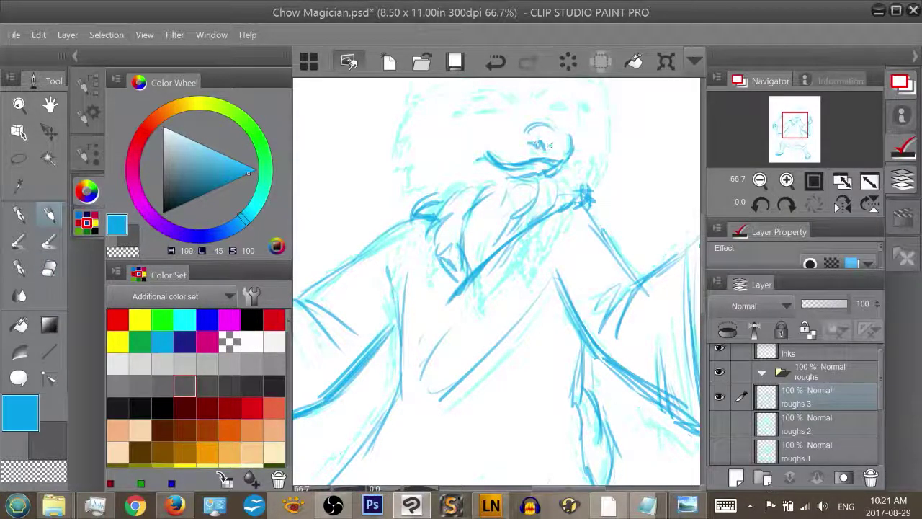
# Draw both closed, smiling eyes with thick dark lids and short brow creases between them
pyautogui.moveTo(795, 130); pyautogui.dragTo(793, 125)
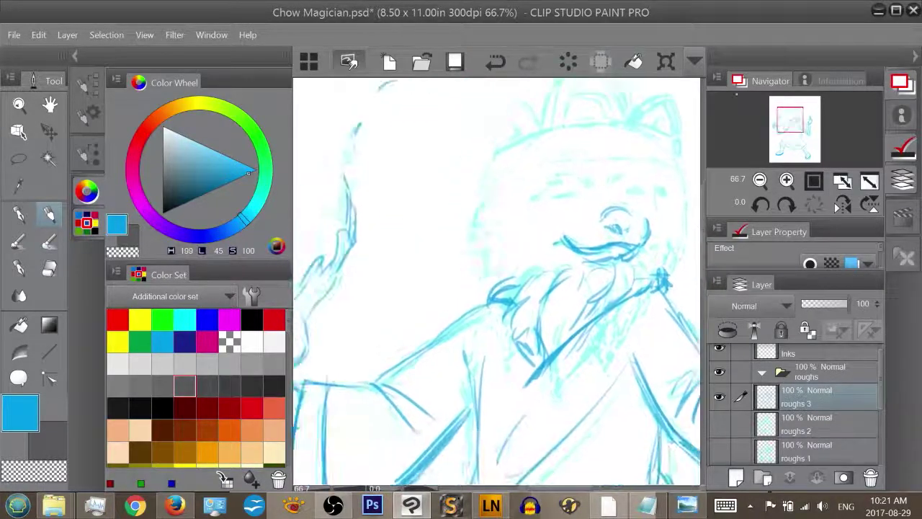
pyautogui.moveTo(548, 203); pyautogui.dragTo(572, 195)
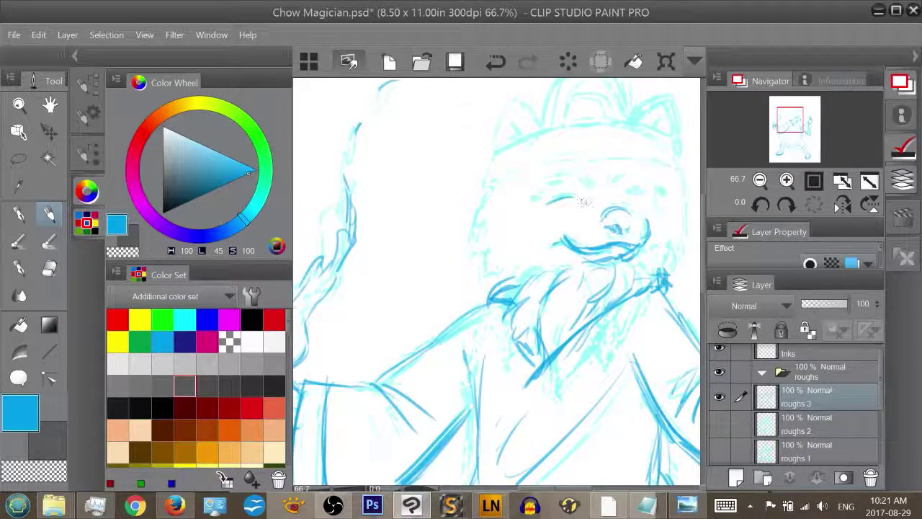
pyautogui.moveTo(629, 194); pyautogui.dragTo(652, 191)
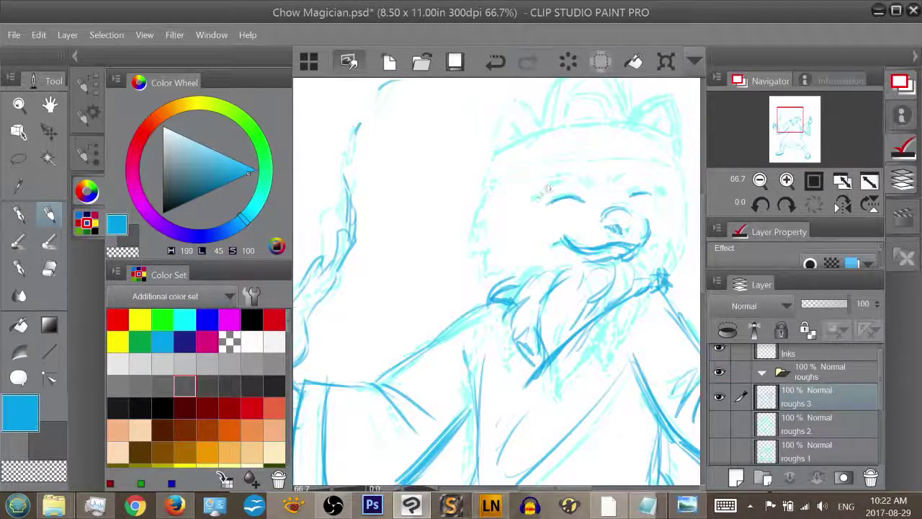
pyautogui.moveTo(586, 184); pyautogui.dragTo(630, 182)
pyautogui.moveTo(553, 199)
pyautogui.mouseDown()
pyautogui.moveTo(573, 191)
pyautogui.moveTo(583, 200)
pyautogui.moveTo(560, 197)
pyautogui.moveTo(568, 197)
pyautogui.mouseUp()
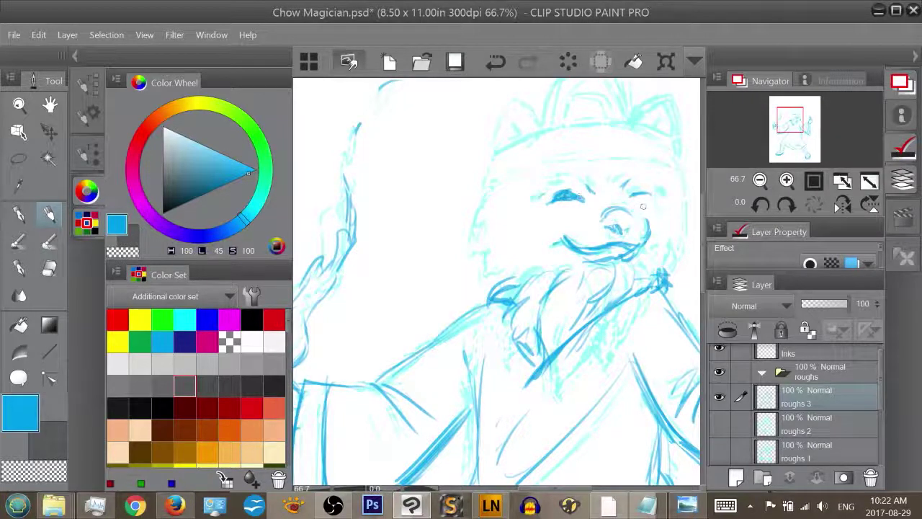
pyautogui.moveTo(646, 189)
pyautogui.mouseDown()
pyautogui.moveTo(630, 196)
pyautogui.moveTo(651, 194)
pyautogui.mouseUp()
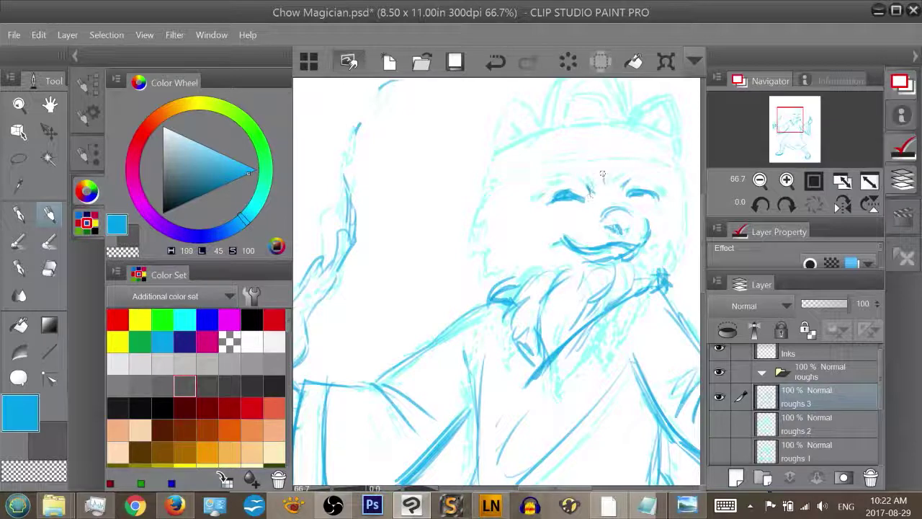
# Outline the furry cheeks on both sides of the face with short jagged strokes
pyautogui.moveTo(490, 193)
pyautogui.mouseDown()
pyautogui.moveTo(476, 245)
pyautogui.moveTo(495, 282)
pyautogui.mouseUp()
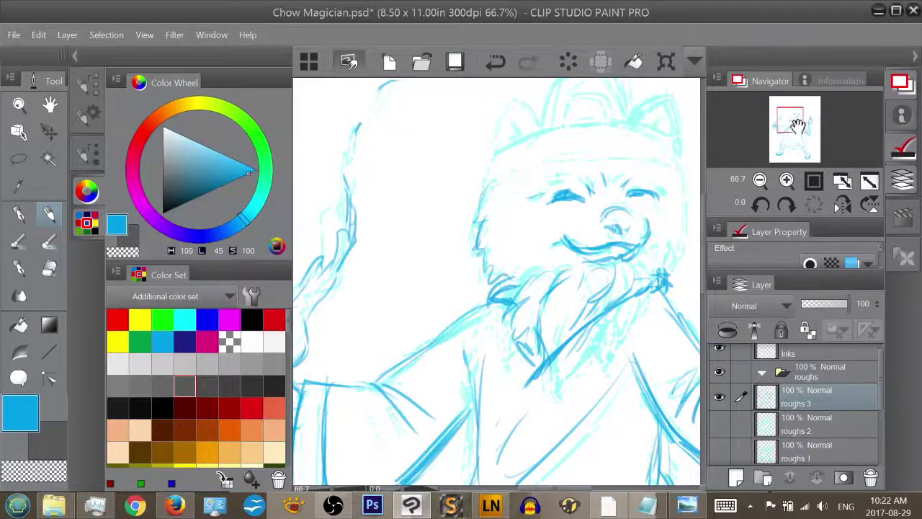
pyautogui.moveTo(797, 126); pyautogui.dragTo(795, 120)
pyautogui.moveTo(604, 179)
pyautogui.mouseDown()
pyautogui.moveTo(602, 239)
pyautogui.moveTo(586, 255)
pyautogui.mouseUp()
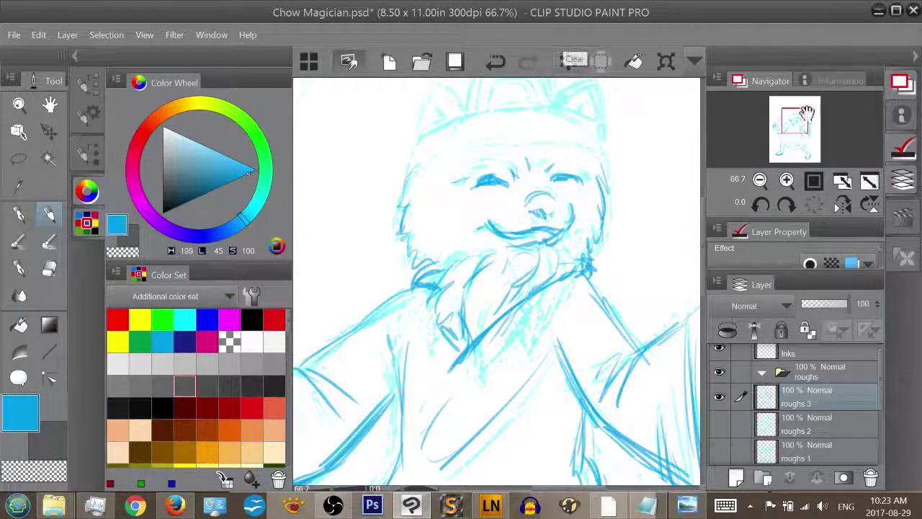
# Draw the lower and upper edges of the hat band across the forehead and the left ear above it
pyautogui.moveTo(797, 118)
pyautogui.mouseDown()
pyautogui.moveTo(808, 118)
pyautogui.moveTo(791, 118)
pyautogui.mouseUp()
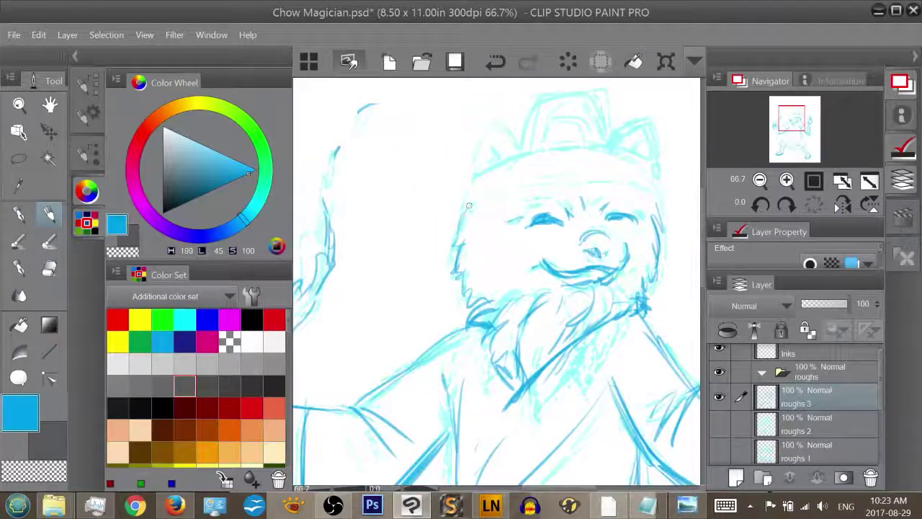
pyautogui.moveTo(468, 206)
pyautogui.mouseDown()
pyautogui.moveTo(457, 231)
pyautogui.moveTo(464, 208)
pyautogui.moveTo(597, 175)
pyautogui.mouseUp()
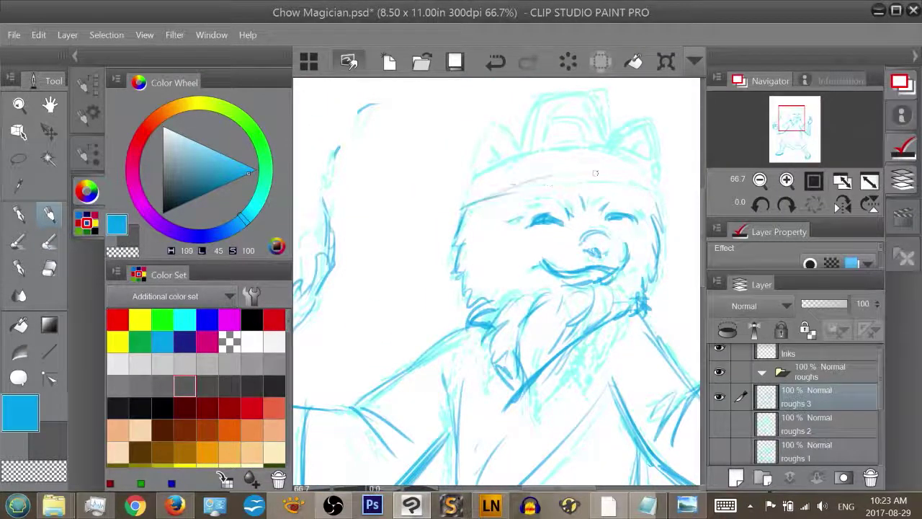
pyautogui.moveTo(538, 180); pyautogui.dragTo(646, 188)
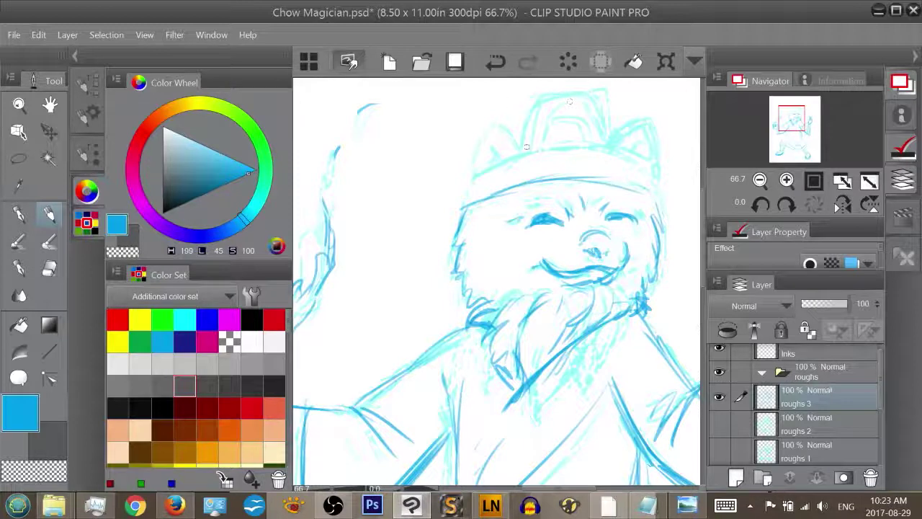
pyautogui.moveTo(504, 127)
pyautogui.mouseDown()
pyautogui.moveTo(535, 149)
pyautogui.moveTo(512, 127)
pyautogui.moveTo(483, 161)
pyautogui.mouseUp()
pyautogui.moveTo(508, 123)
pyautogui.mouseDown()
pyautogui.moveTo(523, 131)
pyautogui.moveTo(514, 157)
pyautogui.mouseUp()
pyautogui.moveTo(500, 140)
pyautogui.mouseDown()
pyautogui.moveTo(513, 154)
pyautogui.moveTo(493, 149)
pyautogui.mouseUp()
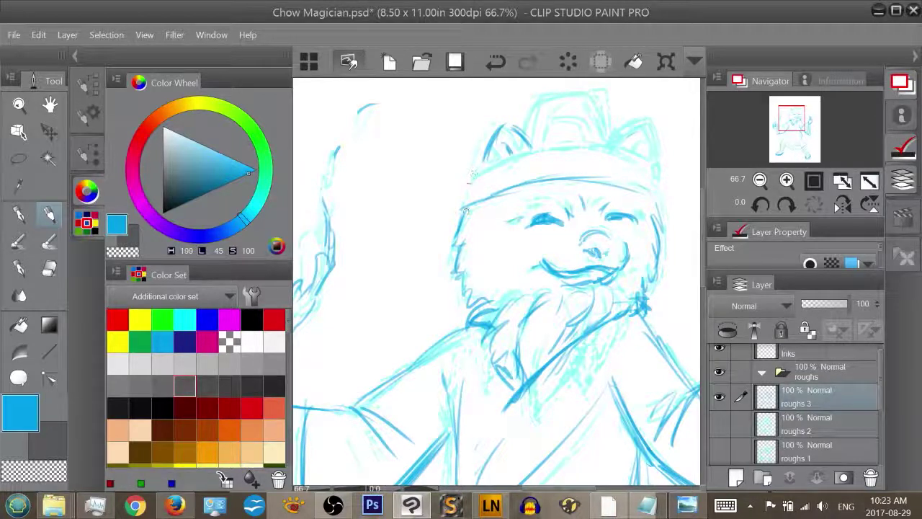
pyautogui.moveTo(472, 175)
pyautogui.mouseDown()
pyautogui.moveTo(510, 154)
pyautogui.moveTo(573, 153)
pyautogui.moveTo(522, 148)
pyautogui.moveTo(629, 161)
pyautogui.moveTo(589, 146)
pyautogui.moveTo(652, 166)
pyautogui.mouseUp()
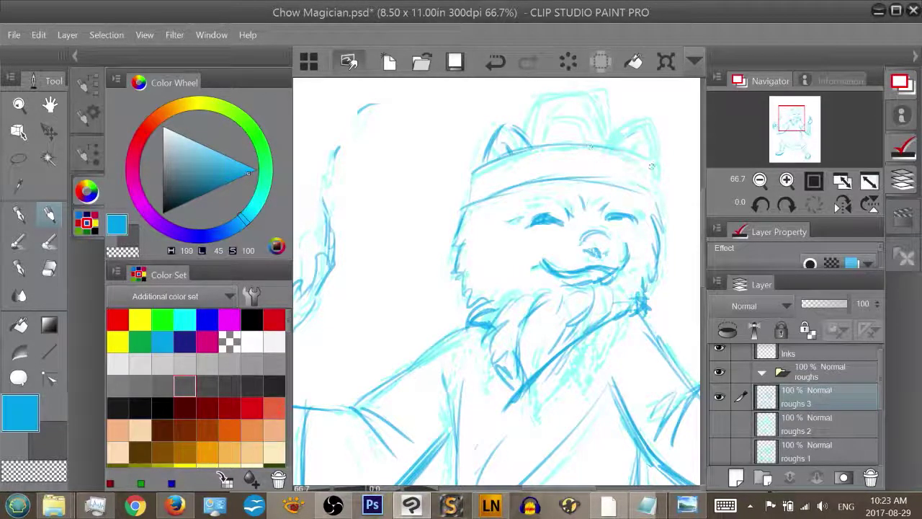
# Draw the hat's tall crown above the band and add the pointed trim shapes around its base
pyautogui.moveTo(547, 141)
pyautogui.mouseDown()
pyautogui.moveTo(556, 113)
pyautogui.moveTo(545, 144)
pyautogui.mouseUp()
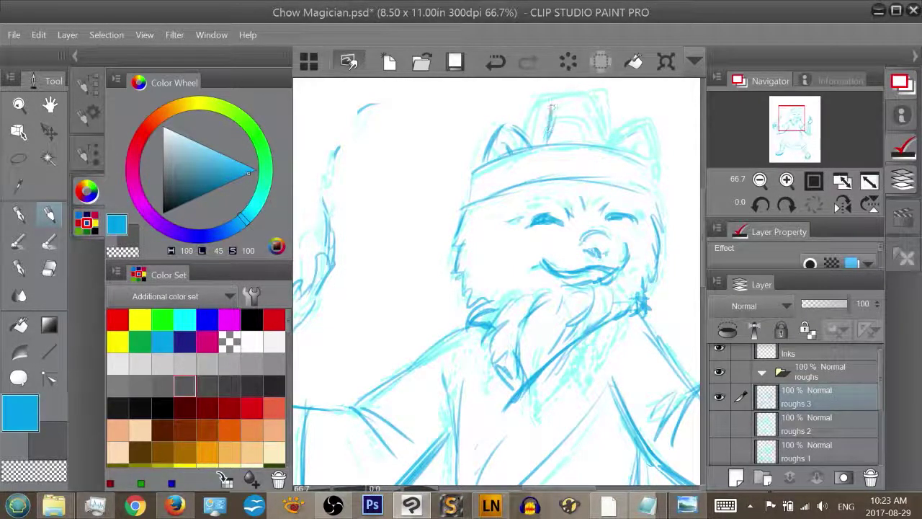
pyautogui.moveTo(552, 101); pyautogui.dragTo(545, 142)
pyautogui.moveTo(550, 96)
pyautogui.mouseDown()
pyautogui.moveTo(583, 89)
pyautogui.moveTo(572, 90)
pyautogui.moveTo(619, 105)
pyautogui.moveTo(608, 96)
pyautogui.moveTo(625, 135)
pyautogui.mouseUp()
pyautogui.moveTo(611, 100); pyautogui.dragTo(624, 138)
pyautogui.moveTo(577, 90); pyautogui.dragTo(625, 131)
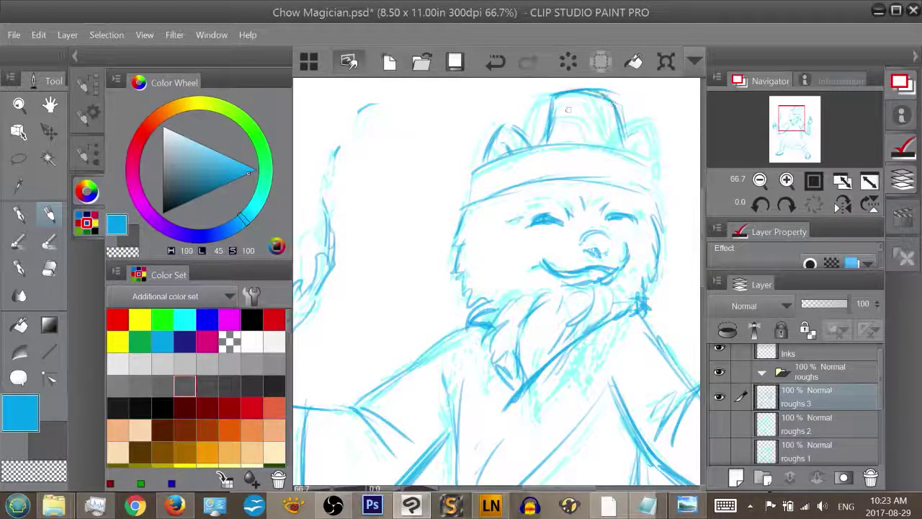
pyautogui.moveTo(564, 135)
pyautogui.mouseDown()
pyautogui.moveTo(591, 137)
pyautogui.moveTo(576, 135)
pyautogui.moveTo(571, 122)
pyautogui.moveTo(619, 135)
pyautogui.moveTo(516, 133)
pyautogui.moveTo(541, 125)
pyautogui.moveTo(562, 135)
pyautogui.moveTo(554, 134)
pyautogui.moveTo(553, 108)
pyautogui.moveTo(554, 133)
pyautogui.moveTo(520, 135)
pyautogui.mouseUp()
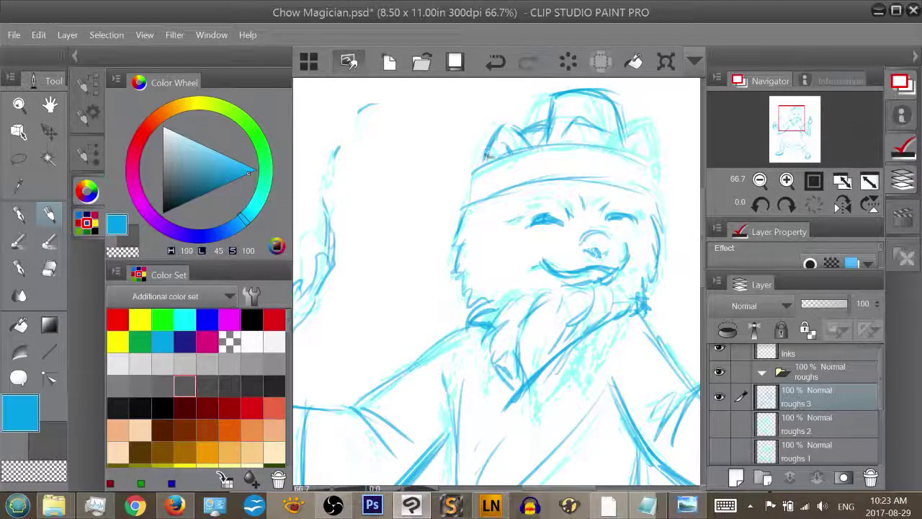
# Darken the inner left ear above the hat band, outline the right ear and clean up its outer edge
pyautogui.moveTo(493, 145); pyautogui.dragTo(491, 164)
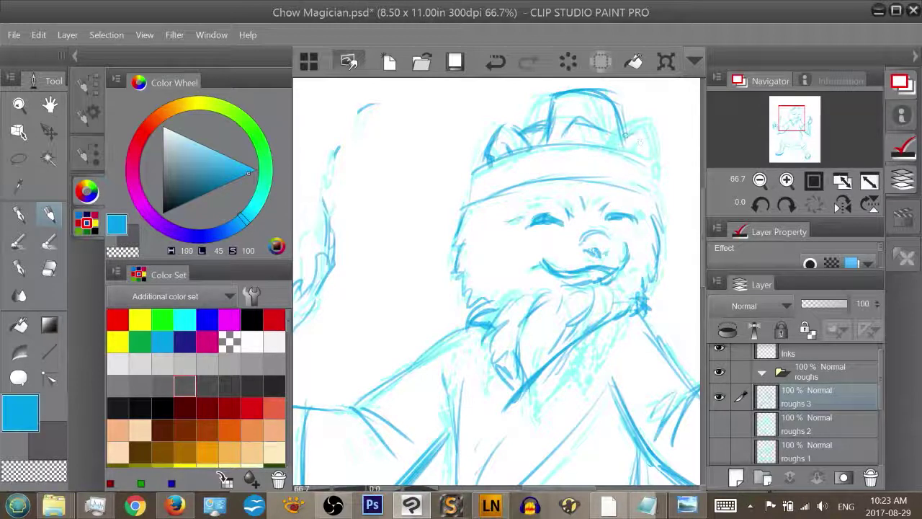
pyautogui.moveTo(624, 137); pyautogui.dragTo(639, 133)
pyautogui.moveTo(654, 143); pyautogui.dragTo(656, 167)
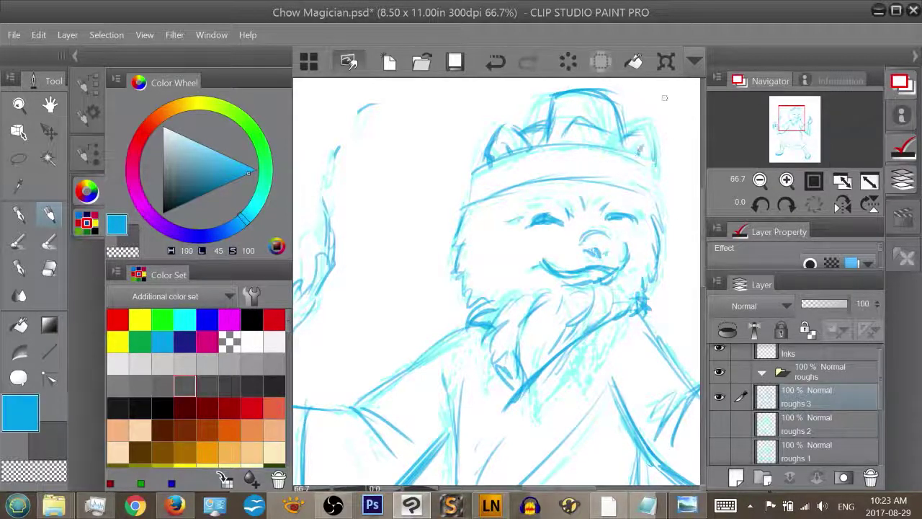
pyautogui.moveTo(623, 139)
pyautogui.mouseDown()
pyautogui.moveTo(650, 125)
pyautogui.moveTo(666, 188)
pyautogui.moveTo(658, 193)
pyautogui.moveTo(662, 153)
pyautogui.mouseUp()
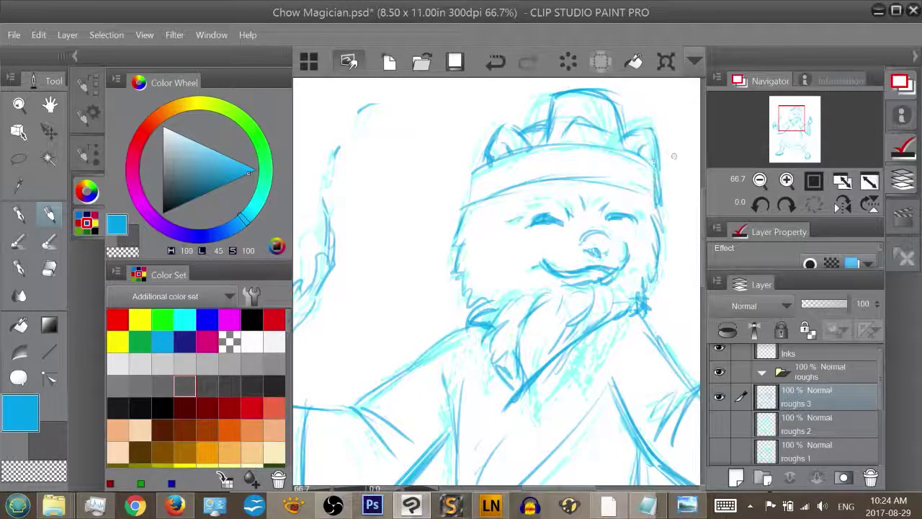
pyautogui.press('e')
pyautogui.moveTo(661, 185)
pyautogui.mouseDown()
pyautogui.moveTo(658, 203)
pyautogui.moveTo(660, 161)
pyautogui.mouseUp()
# Strengthen the hat band by redrawing its left side and its curved lower edge across the forehead
pyautogui.press('p')
pyautogui.moveTo(474, 166); pyautogui.dragTo(460, 210)
pyautogui.moveTo(461, 210)
pyautogui.mouseDown()
pyautogui.moveTo(472, 164)
pyautogui.moveTo(479, 205)
pyautogui.moveTo(489, 170)
pyautogui.moveTo(465, 182)
pyautogui.moveTo(502, 170)
pyautogui.mouseUp()
pyautogui.moveTo(631, 175)
pyautogui.mouseDown()
pyautogui.moveTo(651, 181)
pyautogui.moveTo(636, 195)
pyautogui.moveTo(632, 188)
pyautogui.moveTo(490, 203)
pyautogui.mouseUp()
pyautogui.moveTo(547, 183); pyautogui.dragTo(476, 199)
pyautogui.moveTo(576, 181)
pyautogui.mouseDown()
pyautogui.moveTo(629, 185)
pyautogui.moveTo(660, 200)
pyautogui.moveTo(598, 189)
pyautogui.moveTo(475, 204)
pyautogui.moveTo(644, 197)
pyautogui.moveTo(599, 185)
pyautogui.moveTo(504, 189)
pyautogui.moveTo(587, 177)
pyautogui.mouseUp()
pyautogui.press('e')
pyautogui.press('p')
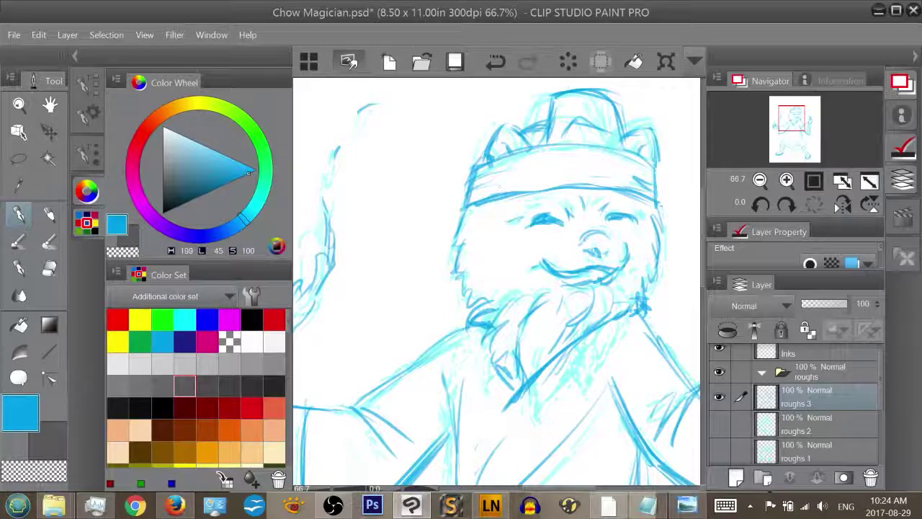
pyautogui.press('p')
pyautogui.moveTo(528, 185)
pyautogui.mouseDown()
pyautogui.moveTo(587, 186)
pyautogui.moveTo(648, 205)
pyautogui.moveTo(526, 193)
pyautogui.moveTo(537, 194)
pyautogui.moveTo(494, 200)
pyautogui.moveTo(613, 193)
pyautogui.moveTo(562, 190)
pyautogui.moveTo(629, 195)
pyautogui.mouseUp()
pyautogui.press('e')
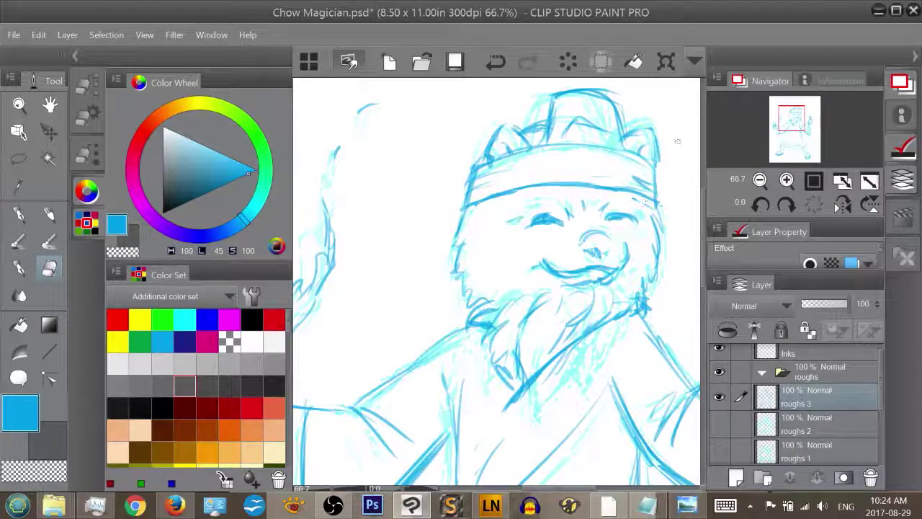
pyautogui.press('p')
pyautogui.press('p')
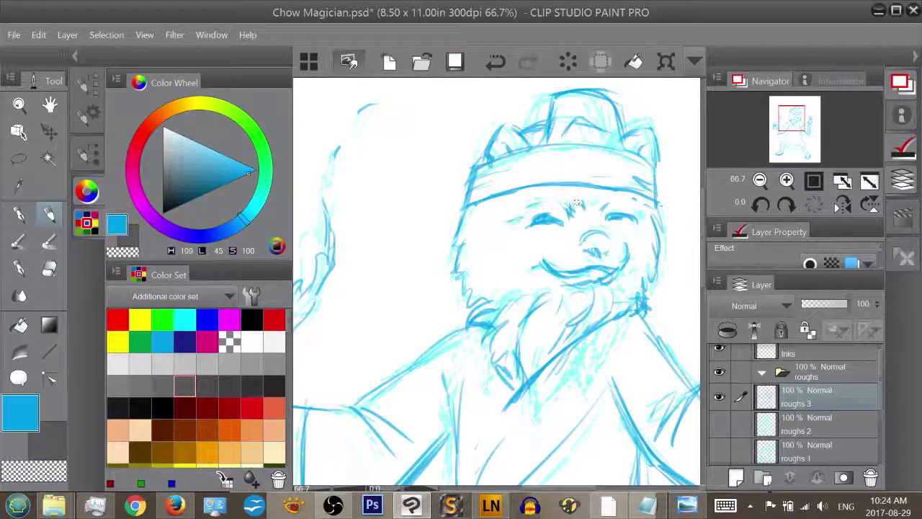
# Try heavier brow marks between the eyes, and erase them together with the old brow creases
pyautogui.moveTo(577, 196)
pyautogui.mouseDown()
pyautogui.moveTo(568, 206)
pyautogui.moveTo(578, 193)
pyautogui.moveTo(602, 204)
pyautogui.moveTo(573, 209)
pyautogui.moveTo(604, 205)
pyautogui.mouseUp()
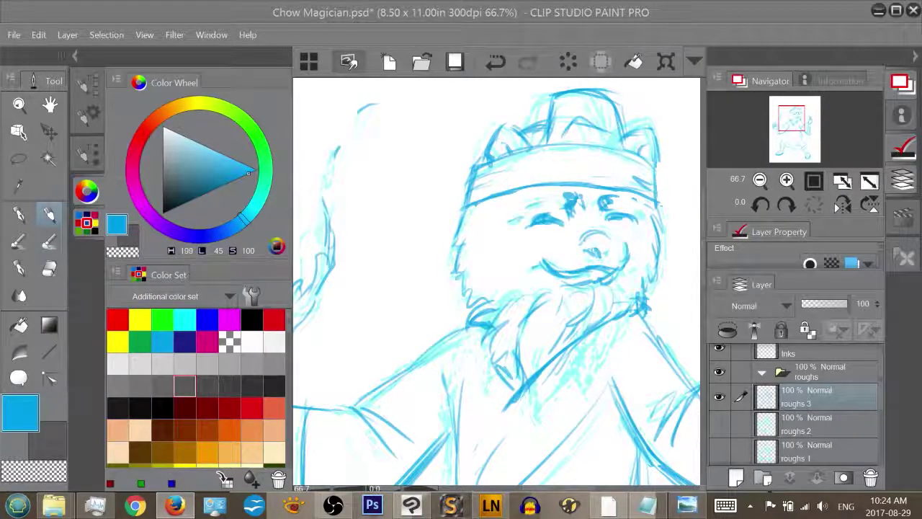
pyautogui.press('e')
pyautogui.moveTo(574, 199)
pyautogui.mouseDown()
pyautogui.moveTo(604, 209)
pyautogui.moveTo(568, 207)
pyautogui.mouseUp()
pyautogui.press('p')
pyautogui.press('p')
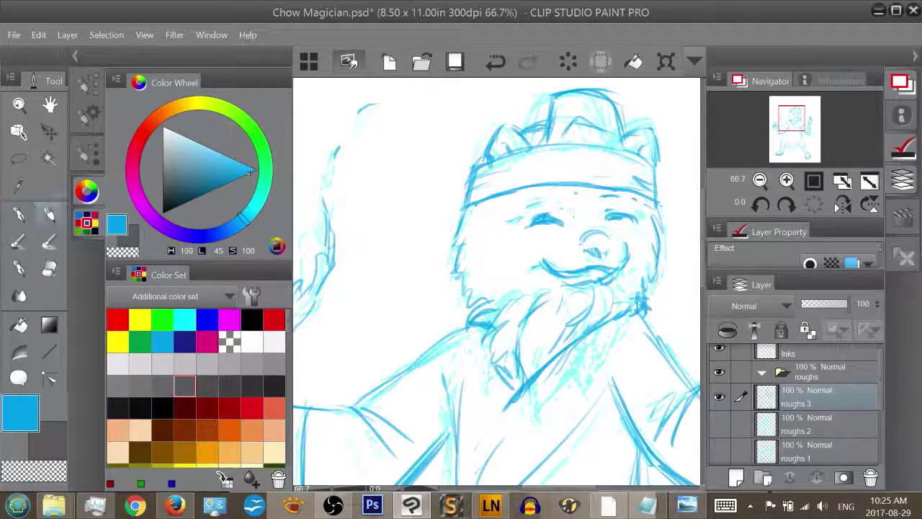
# Redraw the brow creases between the eyes, darken both eyelids and extend the left eye's outer corner
pyautogui.moveTo(587, 210)
pyautogui.mouseDown()
pyautogui.moveTo(574, 219)
pyautogui.moveTo(587, 202)
pyautogui.moveTo(600, 216)
pyautogui.moveTo(601, 198)
pyautogui.moveTo(587, 197)
pyautogui.moveTo(572, 219)
pyautogui.moveTo(535, 214)
pyautogui.moveTo(556, 213)
pyautogui.mouseUp()
pyautogui.moveTo(598, 188)
pyautogui.mouseDown()
pyautogui.moveTo(627, 219)
pyautogui.moveTo(636, 213)
pyautogui.moveTo(630, 221)
pyautogui.mouseUp()
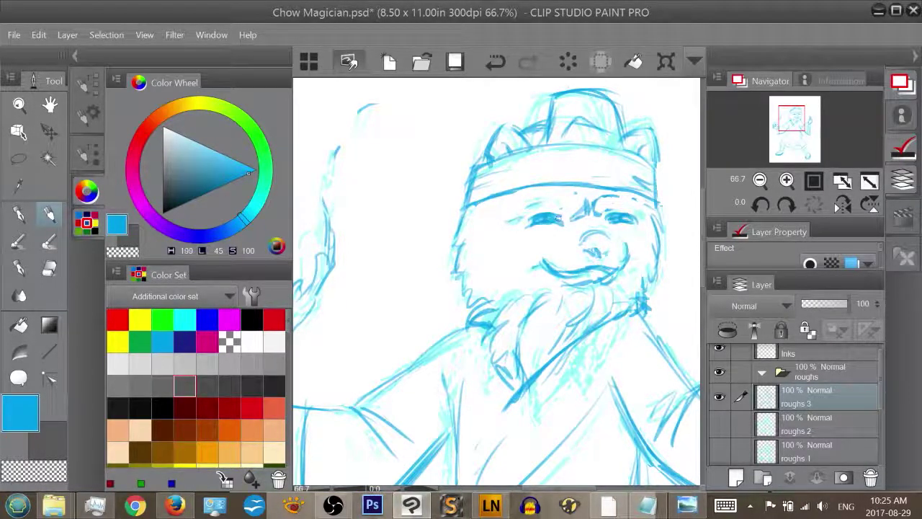
pyautogui.press('e')
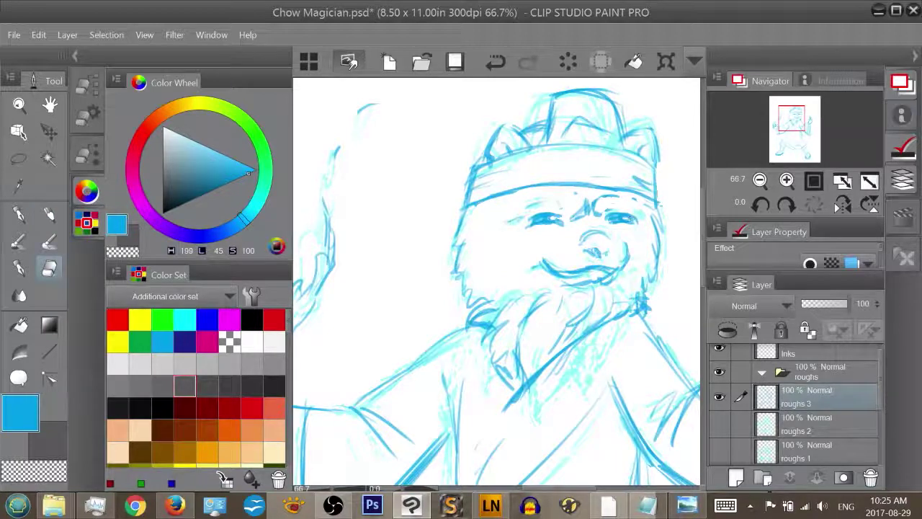
pyautogui.press('p')
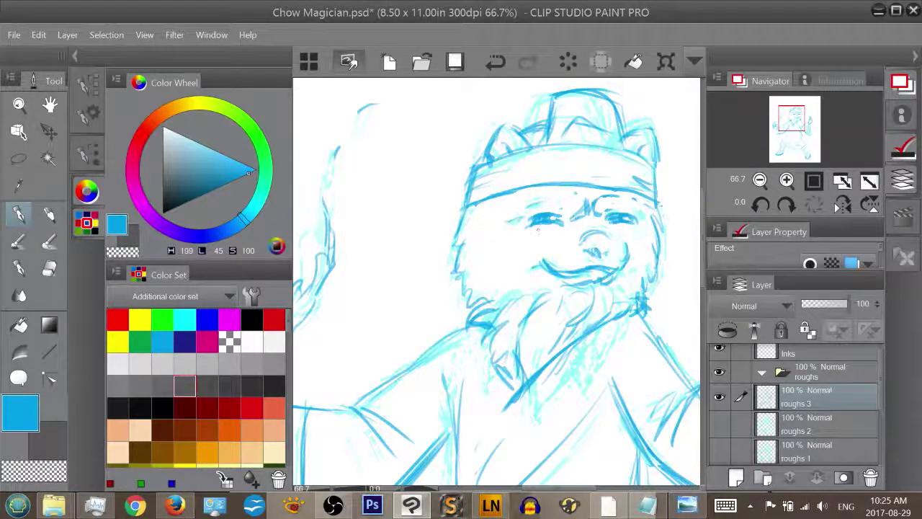
pyautogui.moveTo(535, 216); pyautogui.dragTo(523, 220)
pyautogui.press('e')
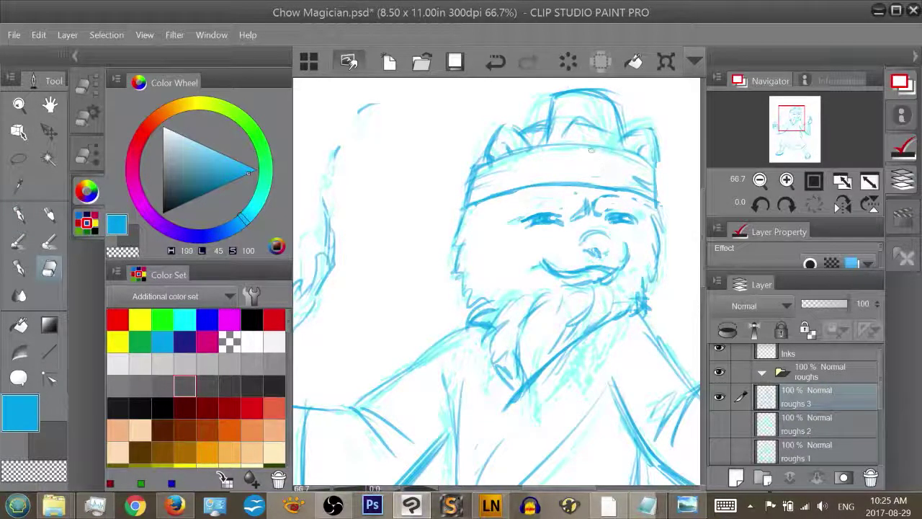
pyautogui.press('p')
pyautogui.moveTo(552, 206); pyautogui.dragTo(542, 207)
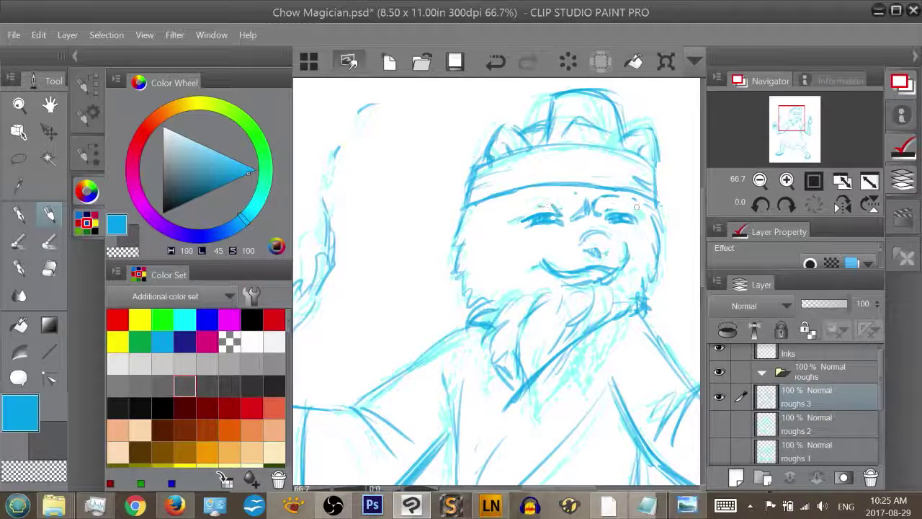
pyautogui.moveTo(607, 210); pyautogui.dragTo(614, 203)
# Thicken the smiling mouth line and erase the overextended strokes at its left corner
pyautogui.moveTo(545, 265); pyautogui.dragTo(523, 274)
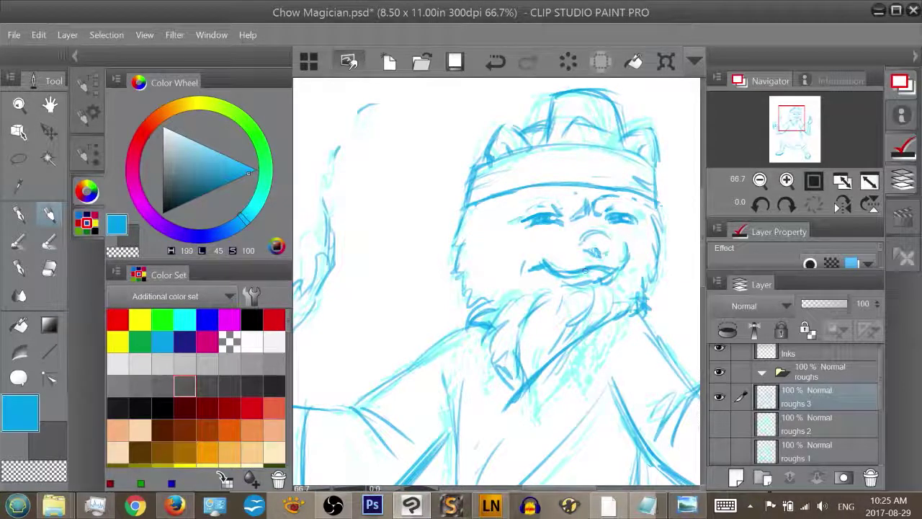
pyautogui.moveTo(587, 270)
pyautogui.mouseDown()
pyautogui.moveTo(609, 269)
pyautogui.moveTo(545, 267)
pyautogui.mouseUp()
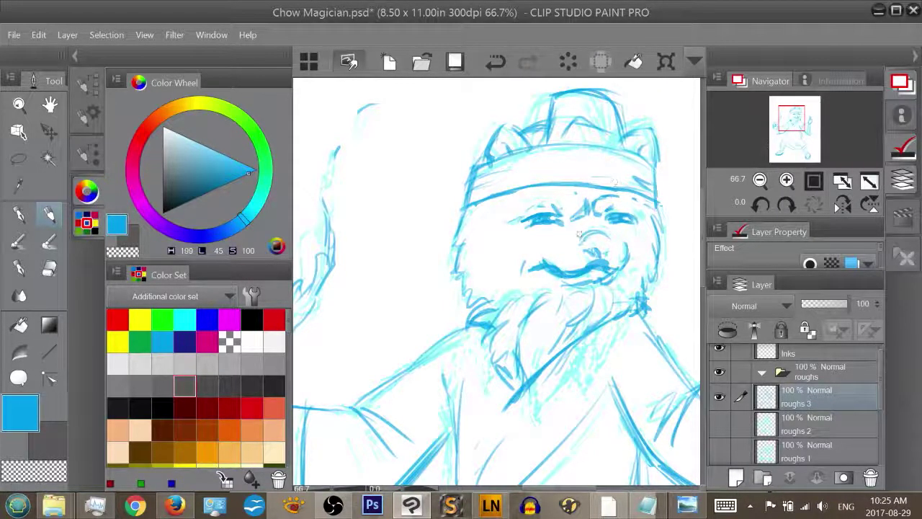
pyautogui.moveTo(573, 272)
pyautogui.mouseDown()
pyautogui.moveTo(549, 257)
pyautogui.moveTo(523, 270)
pyautogui.mouseUp()
pyautogui.press('e')
pyautogui.press('p')
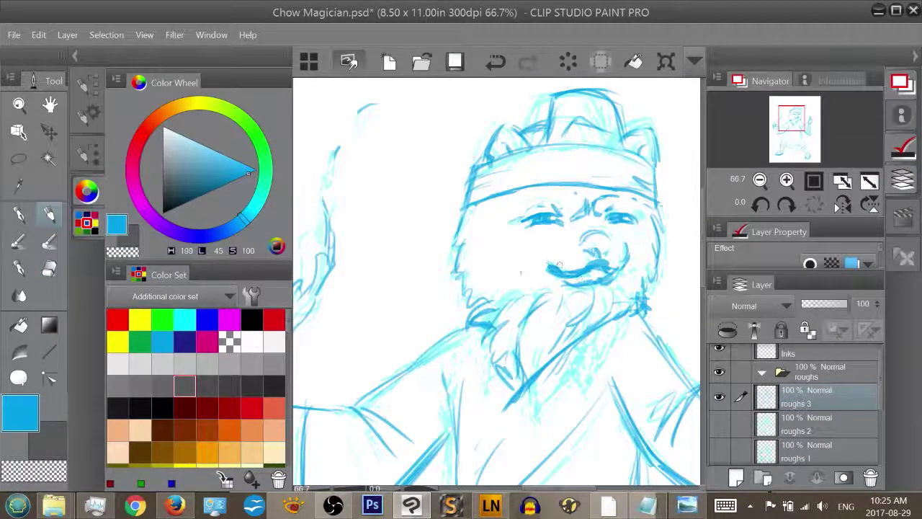
# Reshape the mouth's left corner into a thin upturned tip and darken the nose and muzzle outline
pyautogui.moveTo(545, 257); pyautogui.dragTo(552, 269)
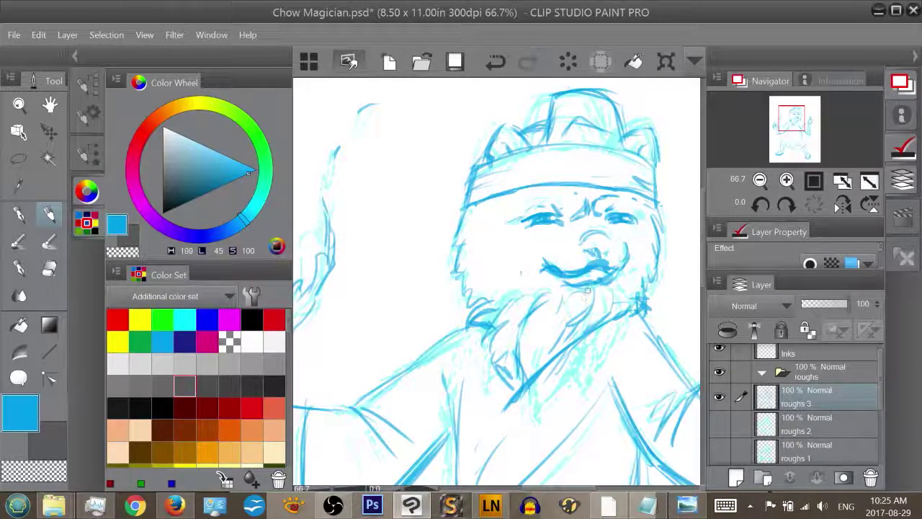
pyautogui.moveTo(792, 122); pyautogui.dragTo(790, 120)
pyautogui.press('e')
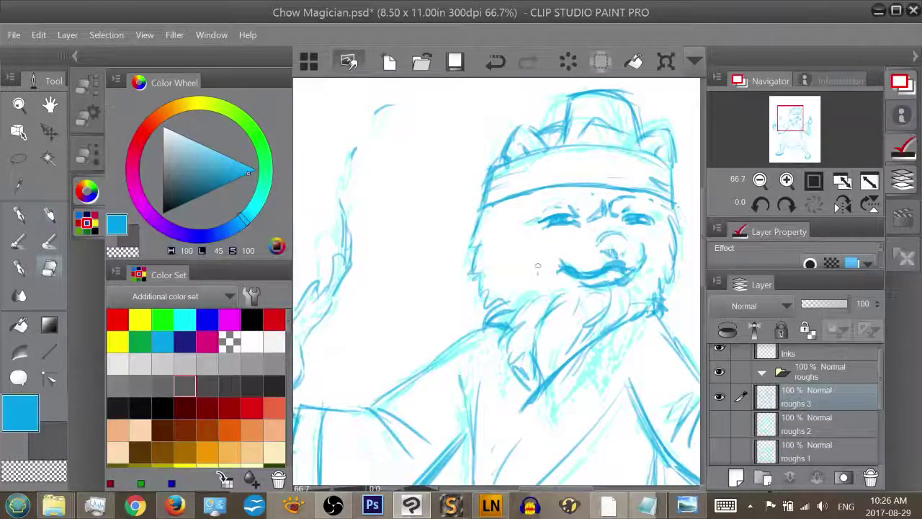
pyautogui.moveTo(559, 268)
pyautogui.mouseDown()
pyautogui.moveTo(588, 277)
pyautogui.moveTo(556, 261)
pyautogui.mouseUp()
pyautogui.press('p')
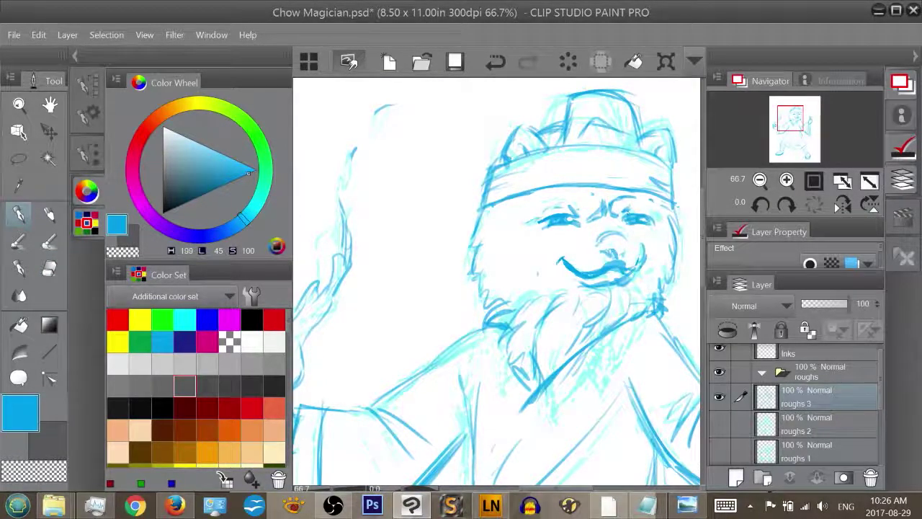
pyautogui.moveTo(639, 236)
pyautogui.mouseDown()
pyautogui.moveTo(643, 257)
pyautogui.moveTo(619, 252)
pyautogui.moveTo(625, 241)
pyautogui.moveTo(609, 235)
pyautogui.moveTo(639, 244)
pyautogui.moveTo(606, 250)
pyautogui.moveTo(621, 252)
pyautogui.mouseUp()
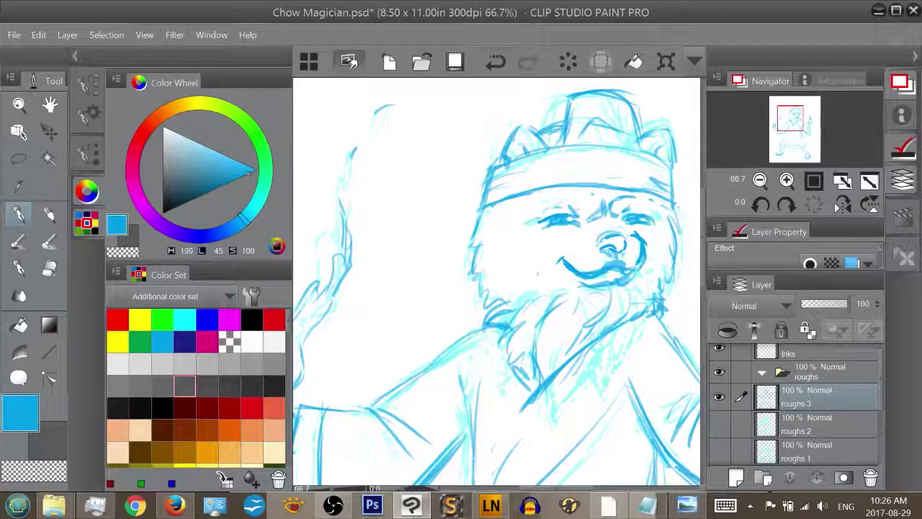
pyautogui.moveTo(542, 212); pyautogui.dragTo(556, 200)
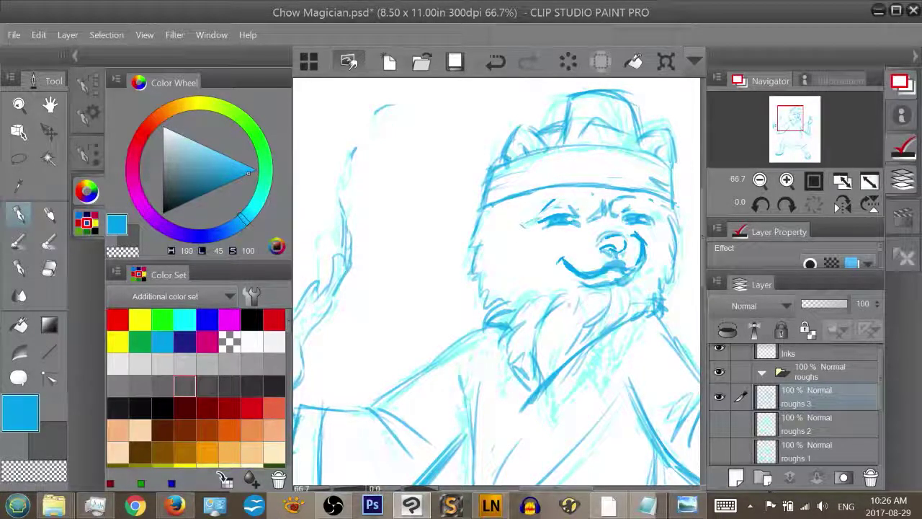
pyautogui.press('e')
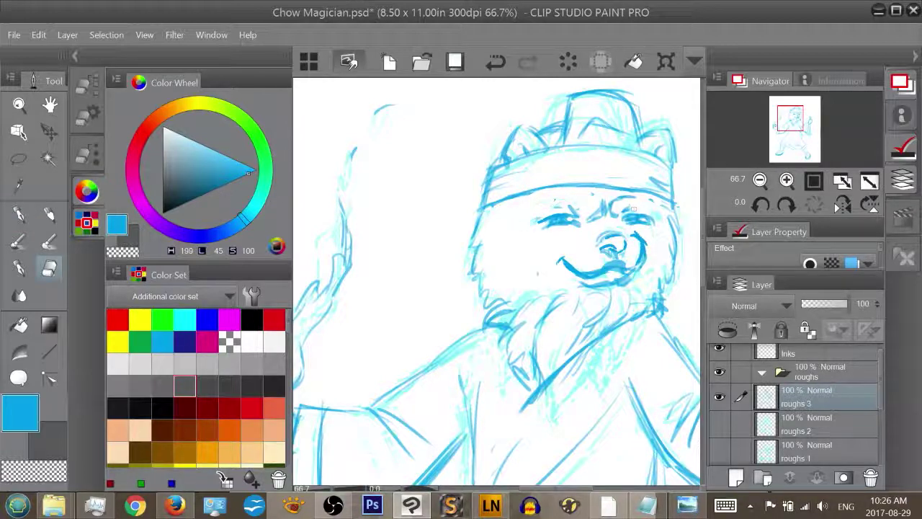
pyautogui.press('p')
pyautogui.press('p')
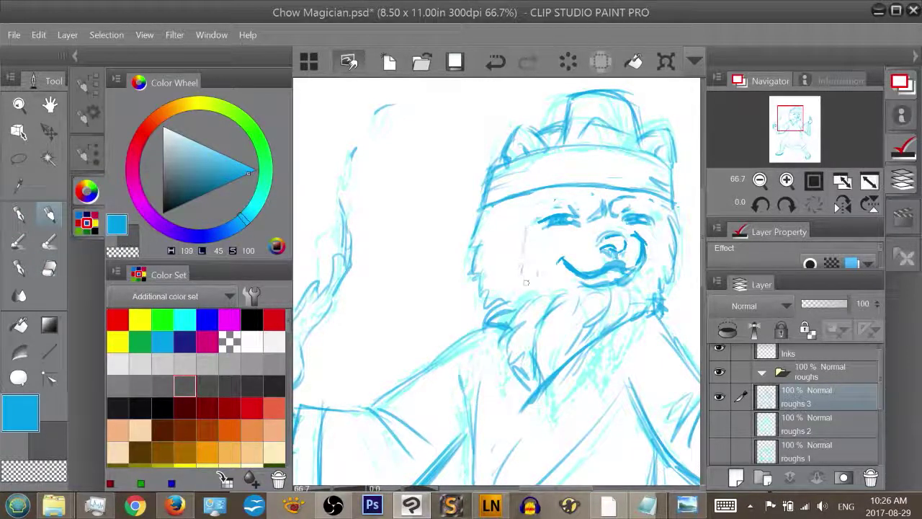
pyautogui.moveTo(520, 303); pyautogui.dragTo(537, 290)
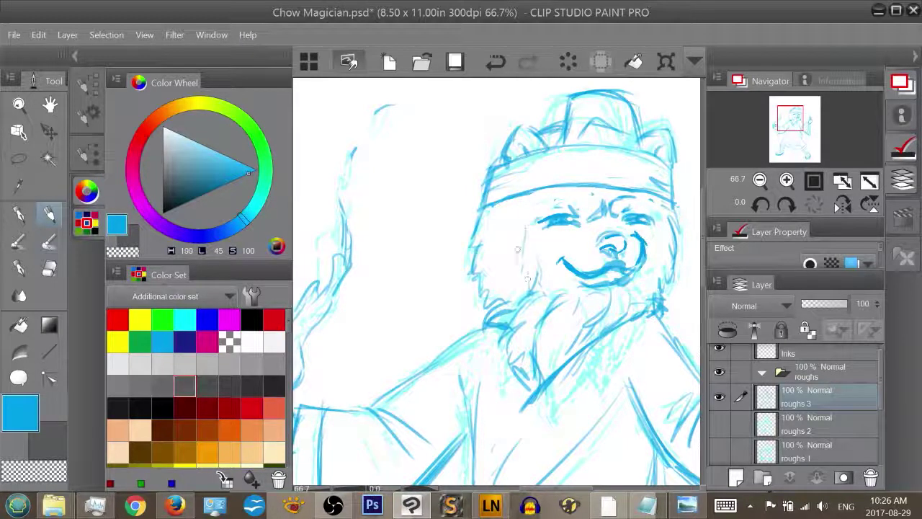
pyautogui.press('e')
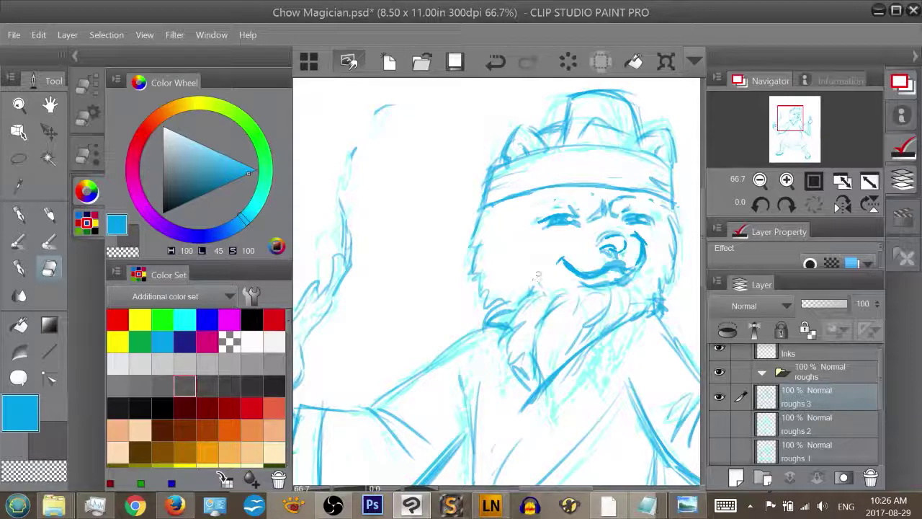
# Draw inner fur tufts along the left cheek and add small fur strokes at the cheek bases and hat band ends
pyautogui.press('p')
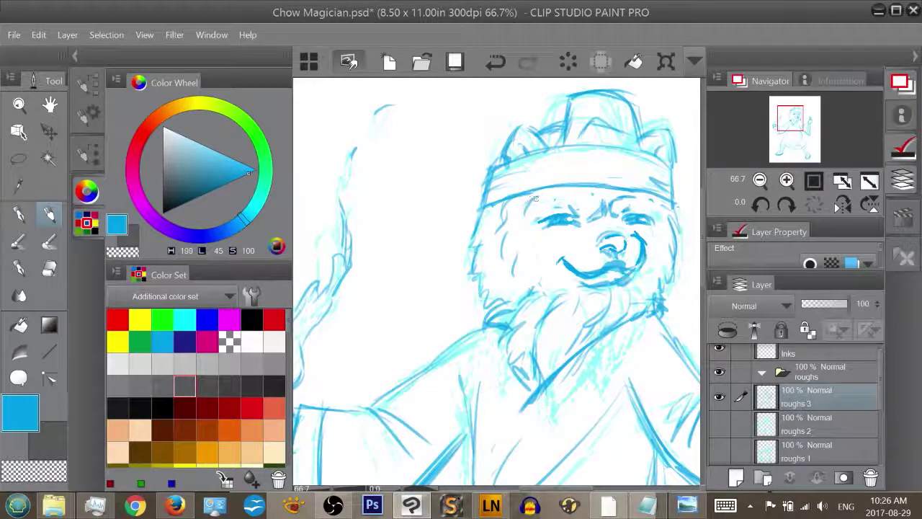
pyautogui.moveTo(525, 209)
pyautogui.mouseDown()
pyautogui.moveTo(509, 231)
pyautogui.moveTo(522, 228)
pyautogui.moveTo(514, 259)
pyautogui.mouseUp()
pyautogui.moveTo(529, 290); pyautogui.dragTo(514, 303)
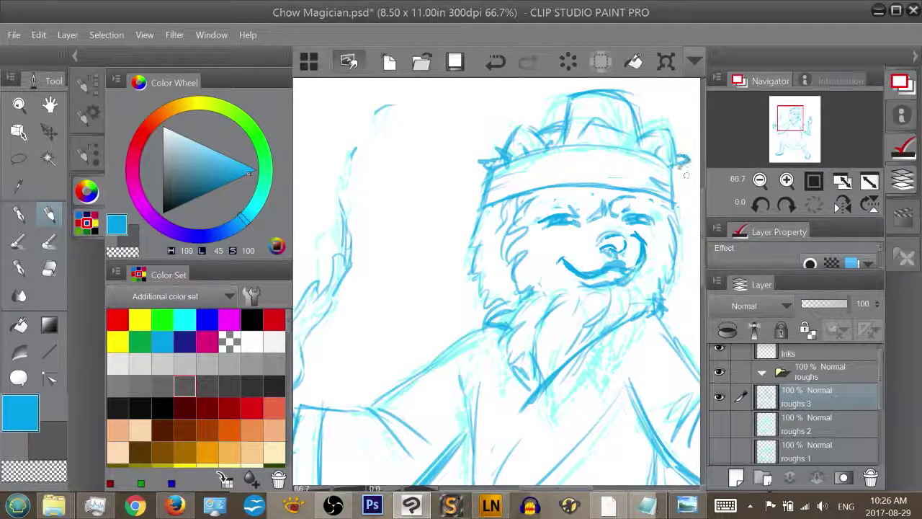
pyautogui.moveTo(497, 304); pyautogui.dragTo(490, 324)
pyautogui.moveTo(658, 305); pyautogui.dragTo(664, 316)
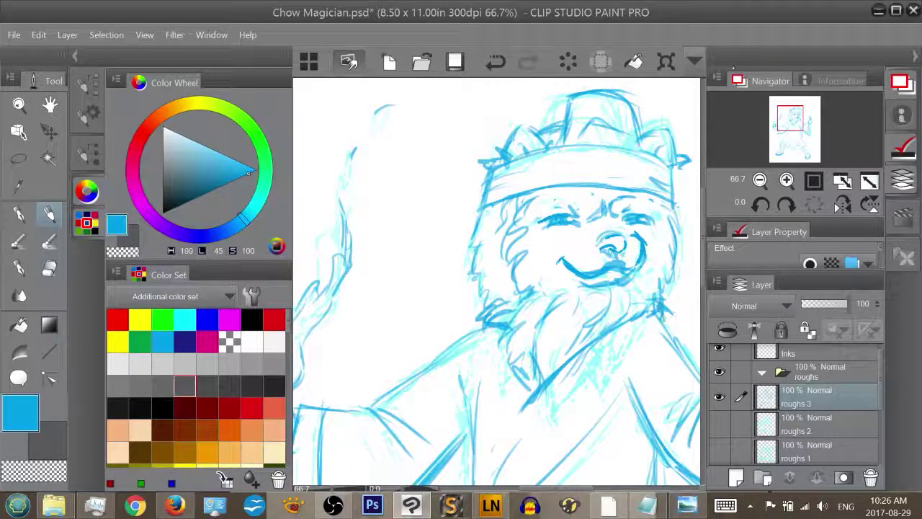
# Erase the old rough lines of the left foot below the wrapped leg
pyautogui.moveTo(791, 124); pyautogui.dragTo(782, 155)
pyautogui.press('e')
pyautogui.moveTo(458, 273)
pyautogui.mouseDown()
pyautogui.moveTo(424, 311)
pyautogui.moveTo(460, 269)
pyautogui.moveTo(463, 294)
pyautogui.moveTo(440, 325)
pyautogui.moveTo(491, 276)
pyautogui.moveTo(463, 331)
pyautogui.moveTo(511, 284)
pyautogui.moveTo(560, 275)
pyautogui.moveTo(479, 324)
pyautogui.mouseUp()
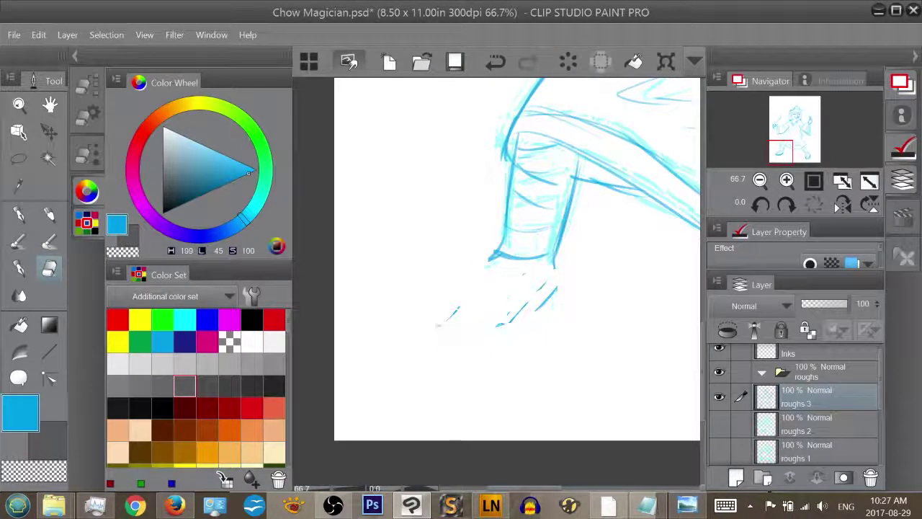
pyautogui.moveTo(540, 288); pyautogui.dragTo(529, 314)
pyautogui.press('p')
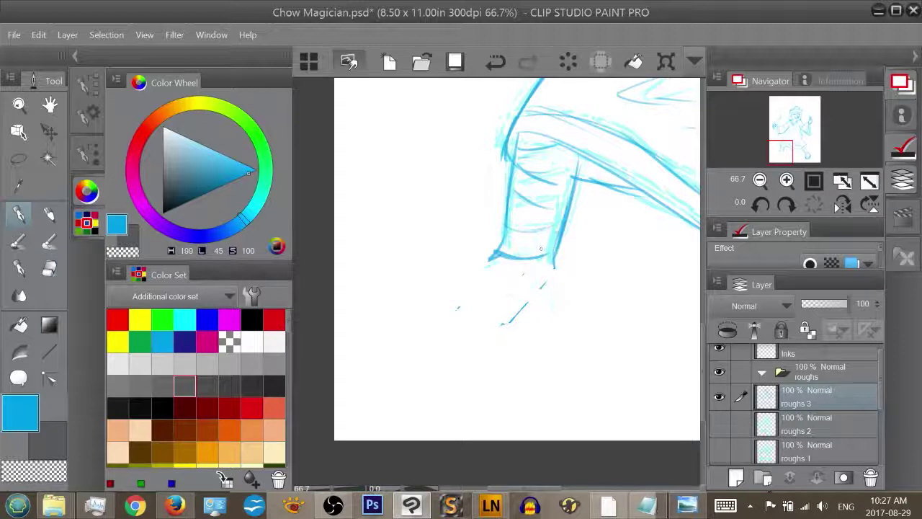
# Sketch the left foot as a rounded paw below the ankle and add curved toe divisions at its front
pyautogui.moveTo(497, 256); pyautogui.dragTo(457, 320)
pyautogui.moveTo(551, 263)
pyautogui.mouseDown()
pyautogui.moveTo(504, 323)
pyautogui.moveTo(540, 309)
pyautogui.moveTo(513, 317)
pyautogui.mouseUp()
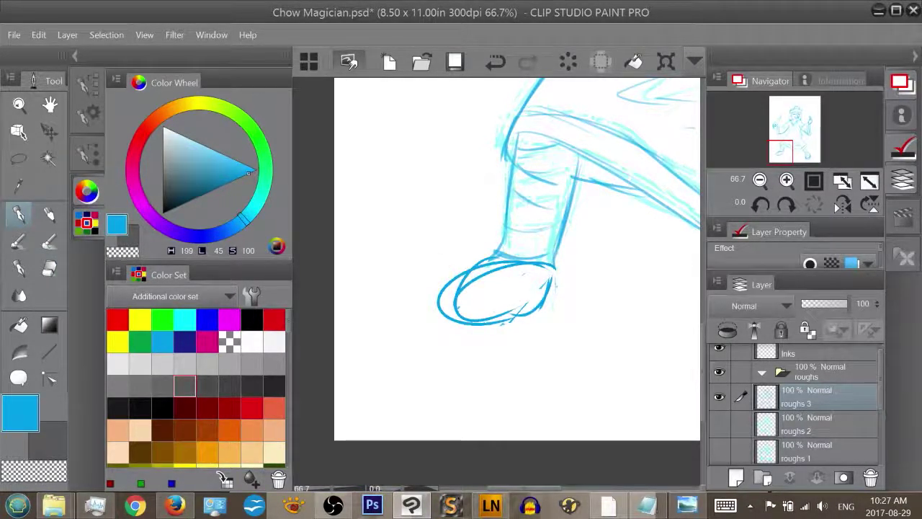
pyautogui.moveTo(487, 262); pyautogui.dragTo(495, 251)
pyautogui.moveTo(484, 282)
pyautogui.mouseDown()
pyautogui.moveTo(530, 272)
pyautogui.moveTo(439, 301)
pyautogui.mouseUp()
pyautogui.moveTo(485, 265)
pyautogui.mouseDown()
pyautogui.moveTo(437, 308)
pyautogui.moveTo(509, 318)
pyautogui.moveTo(477, 324)
pyautogui.moveTo(478, 333)
pyautogui.mouseUp()
pyautogui.moveTo(457, 291); pyautogui.dragTo(445, 330)
pyautogui.moveTo(544, 309); pyautogui.dragTo(487, 331)
# Clean up the top of the left paw and reinforce its toes, sole and heel outline
pyautogui.press('e')
pyautogui.moveTo(468, 274)
pyautogui.mouseDown()
pyautogui.moveTo(465, 304)
pyautogui.moveTo(468, 290)
pyautogui.moveTo(495, 300)
pyautogui.moveTo(513, 263)
pyautogui.mouseUp()
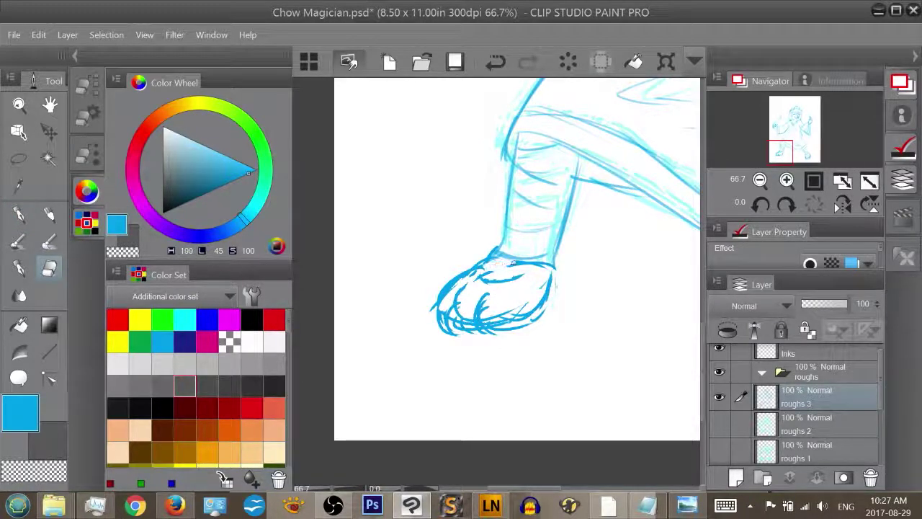
pyautogui.press('p')
pyautogui.moveTo(461, 284)
pyautogui.mouseDown()
pyautogui.moveTo(447, 317)
pyautogui.moveTo(487, 333)
pyautogui.mouseUp()
pyautogui.moveTo(530, 318); pyautogui.dragTo(503, 328)
pyautogui.moveTo(552, 259); pyautogui.dragTo(533, 321)
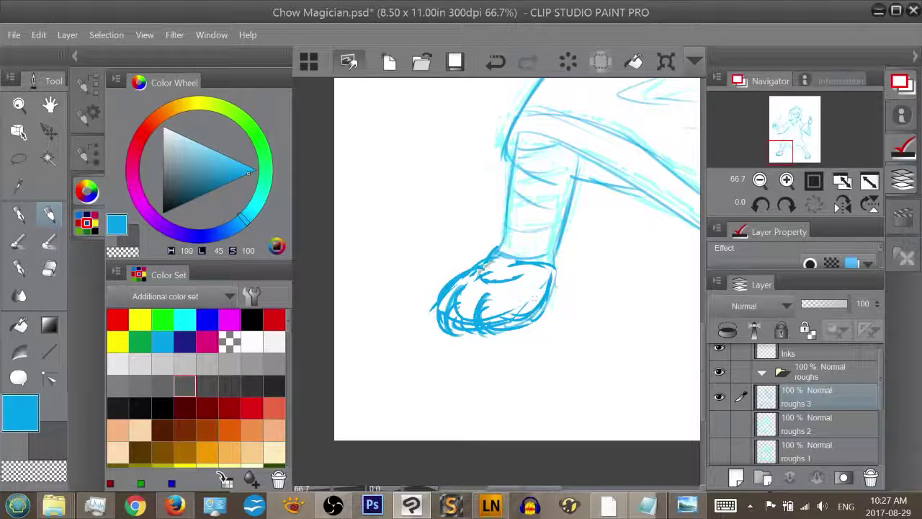
# Darken both sides of the wrapped lower left leg and its ankle line, and erase the overlap at the heel
pyautogui.moveTo(494, 252); pyautogui.dragTo(513, 177)
pyautogui.moveTo(517, 142)
pyautogui.mouseDown()
pyautogui.moveTo(503, 241)
pyautogui.moveTo(536, 262)
pyautogui.mouseUp()
pyautogui.moveTo(580, 146); pyautogui.dragTo(566, 217)
pyautogui.moveTo(515, 262); pyautogui.dragTo(554, 249)
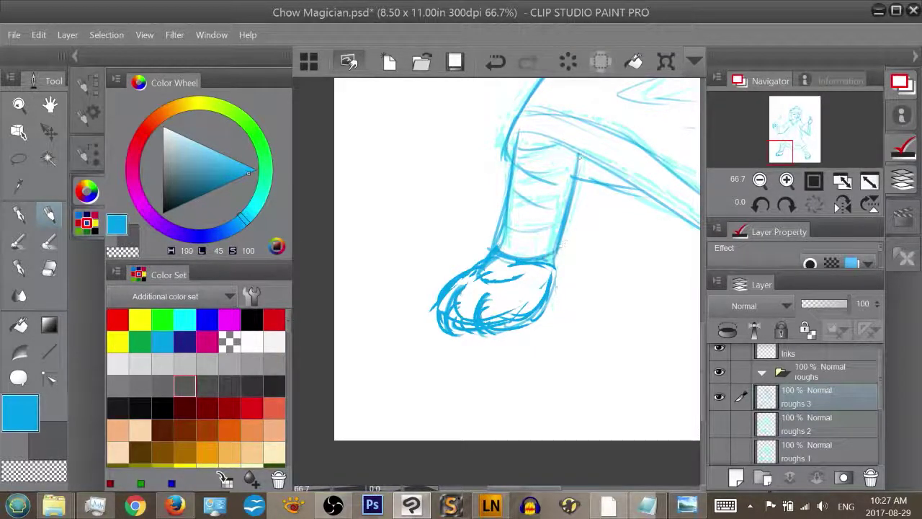
pyautogui.moveTo(579, 153); pyautogui.dragTo(574, 178)
pyautogui.press('e')
pyautogui.moveTo(560, 264); pyautogui.dragTo(536, 260)
pyautogui.moveTo(544, 262); pyautogui.dragTo(555, 268)
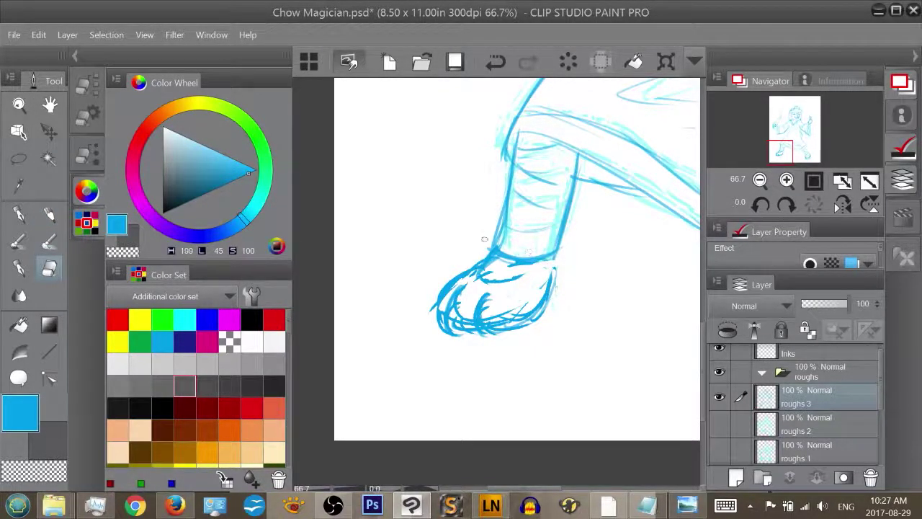
# Reinforce the left paw's heel, sole and curved toe divisions with darker strokes
pyautogui.press('p')
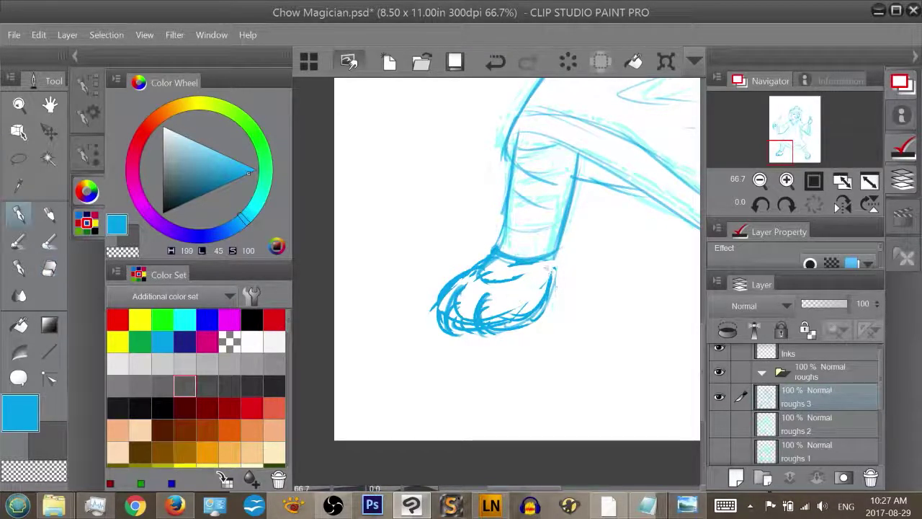
pyautogui.press('p')
pyautogui.moveTo(548, 284); pyautogui.dragTo(507, 331)
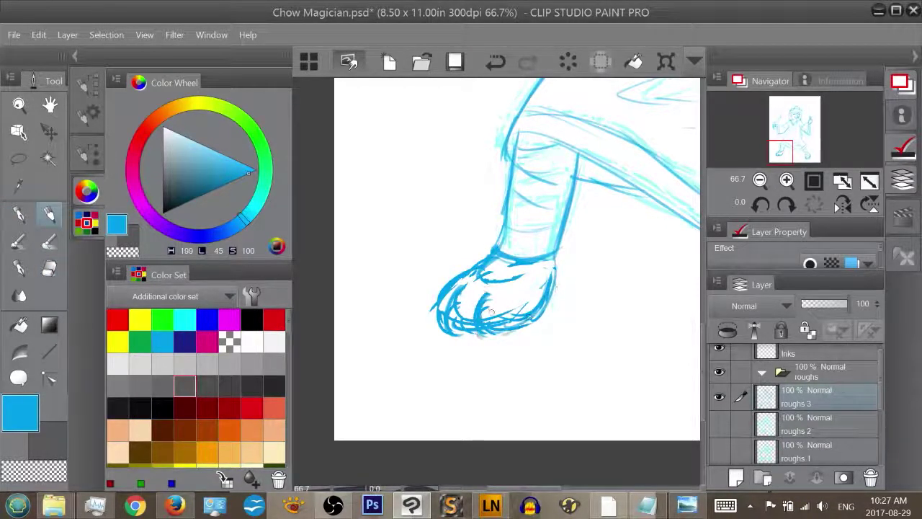
pyautogui.moveTo(458, 288)
pyautogui.mouseDown()
pyautogui.moveTo(476, 303)
pyautogui.moveTo(458, 317)
pyautogui.moveTo(463, 304)
pyautogui.moveTo(465, 320)
pyautogui.moveTo(523, 306)
pyautogui.mouseUp()
pyautogui.press('e')
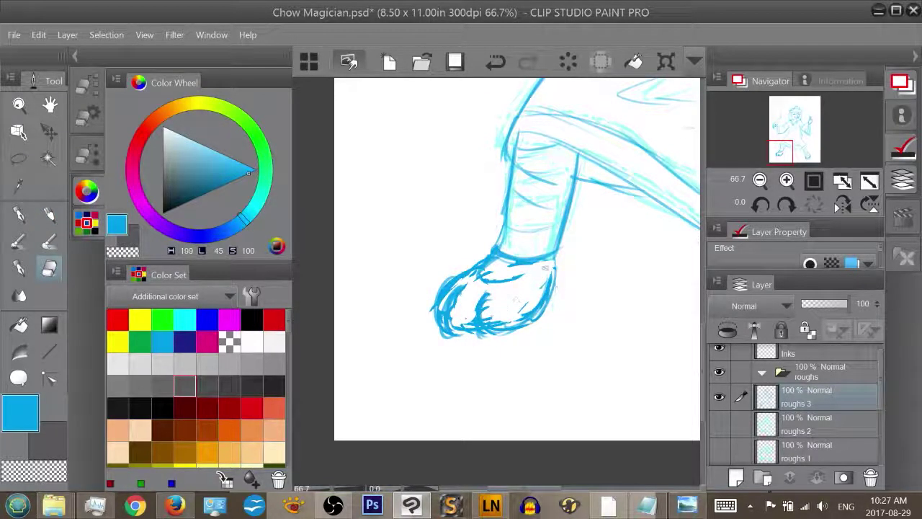
pyautogui.press('p')
pyautogui.press('p')
pyautogui.moveTo(448, 312); pyautogui.dragTo(486, 335)
pyautogui.moveTo(449, 314)
pyautogui.mouseDown()
pyautogui.moveTo(471, 327)
pyautogui.moveTo(522, 323)
pyautogui.mouseUp()
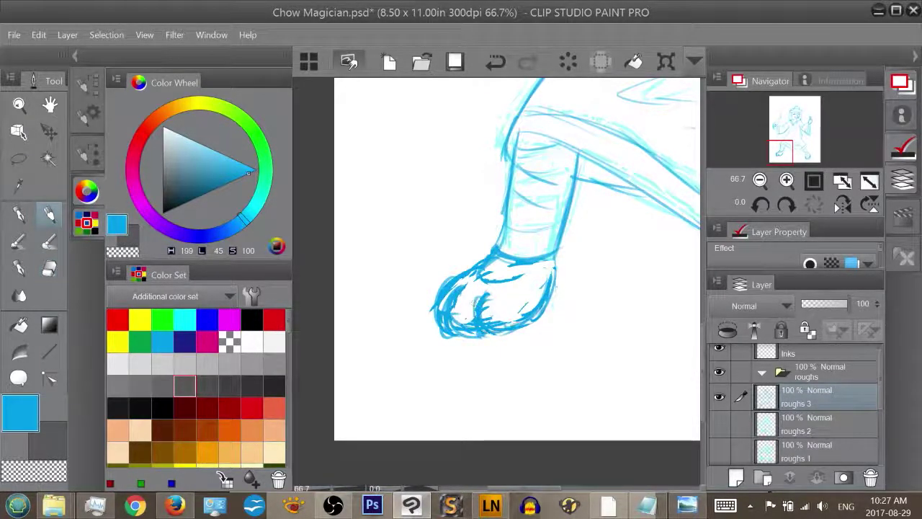
pyautogui.moveTo(555, 261); pyautogui.dragTo(553, 280)
# Erase the old rough lines inside the right foot and at its ankle
pyautogui.moveTo(788, 152); pyautogui.dragTo(803, 156)
pyautogui.press('e')
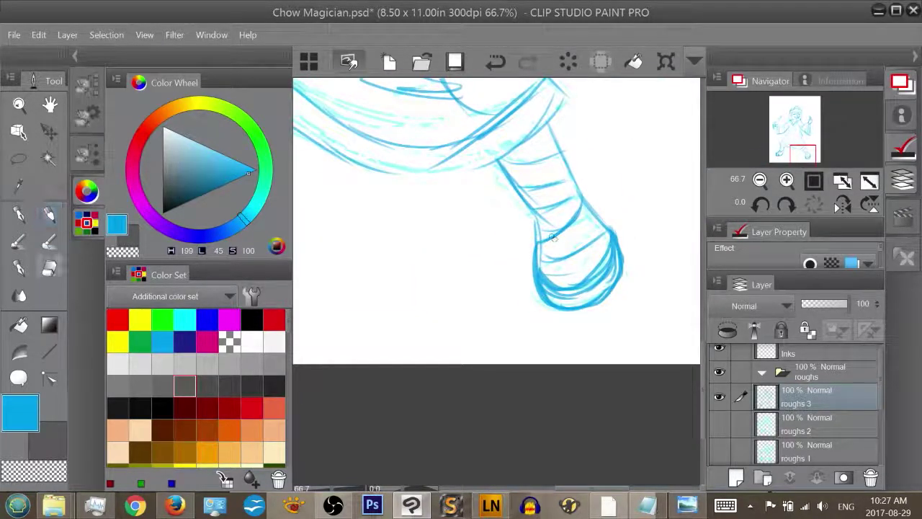
pyautogui.moveTo(548, 237); pyautogui.dragTo(530, 276)
pyautogui.moveTo(570, 226)
pyautogui.mouseDown()
pyautogui.moveTo(551, 263)
pyautogui.moveTo(606, 224)
pyautogui.mouseUp()
pyautogui.moveTo(558, 259)
pyautogui.mouseDown()
pyautogui.moveTo(605, 255)
pyautogui.moveTo(577, 288)
pyautogui.moveTo(599, 283)
pyautogui.moveTo(609, 245)
pyautogui.mouseUp()
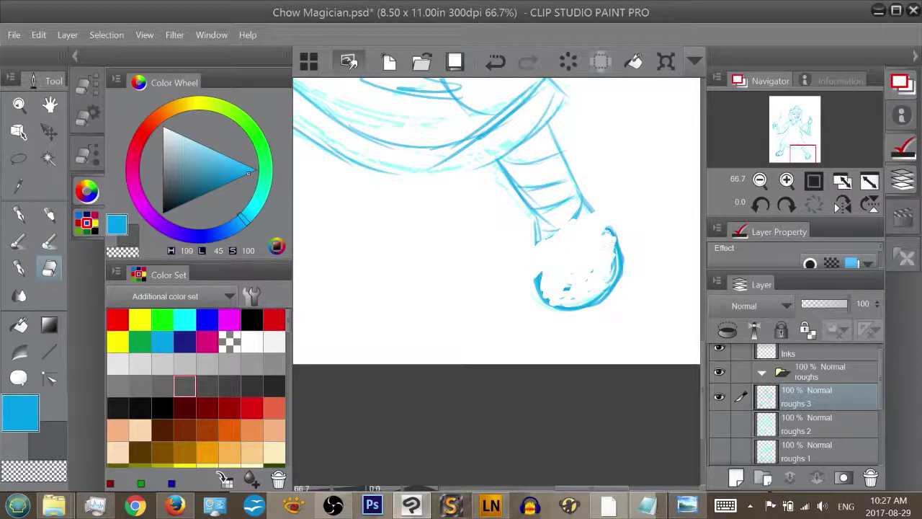
# Sketch the right foot as a rounded paw with curved front toes, side outlines and an ankle line
pyautogui.click(19, 214)
pyautogui.moveTo(568, 272)
pyautogui.mouseDown()
pyautogui.moveTo(563, 306)
pyautogui.moveTo(590, 311)
pyautogui.moveTo(613, 265)
pyautogui.mouseUp()
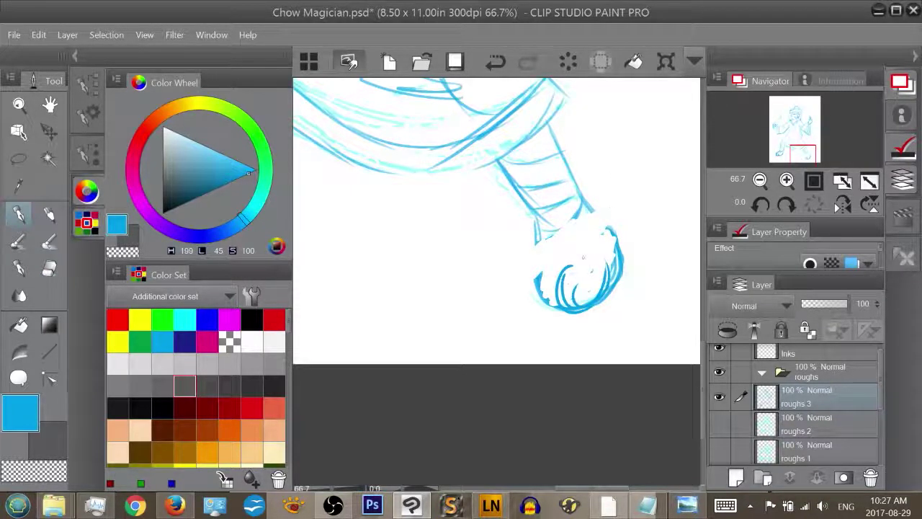
pyautogui.press('p')
pyautogui.moveTo(539, 242)
pyautogui.mouseDown()
pyautogui.moveTo(534, 283)
pyautogui.moveTo(554, 307)
pyautogui.mouseUp()
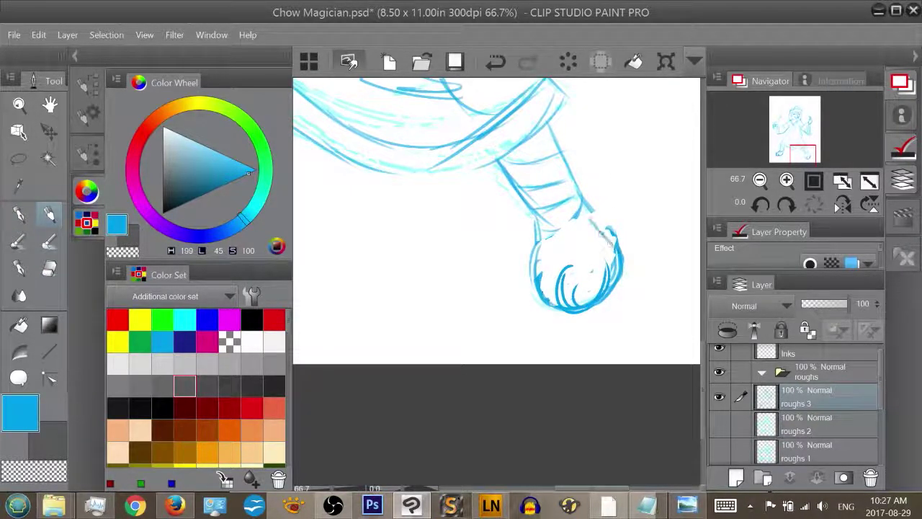
pyautogui.moveTo(610, 243); pyautogui.dragTo(624, 276)
pyautogui.moveTo(538, 239); pyautogui.dragTo(584, 212)
# Reinforce the right paw's toe divisions and darken its outer contour up to the ankle
pyautogui.moveTo(547, 236)
pyautogui.mouseDown()
pyautogui.moveTo(581, 208)
pyautogui.moveTo(613, 244)
pyautogui.moveTo(533, 292)
pyautogui.moveTo(580, 317)
pyautogui.mouseUp()
pyautogui.moveTo(595, 252)
pyautogui.mouseDown()
pyautogui.moveTo(607, 287)
pyautogui.moveTo(582, 314)
pyautogui.mouseUp()
pyautogui.moveTo(556, 260); pyautogui.dragTo(588, 305)
pyautogui.moveTo(595, 249)
pyautogui.mouseDown()
pyautogui.moveTo(606, 288)
pyautogui.moveTo(607, 275)
pyautogui.mouseUp()
pyautogui.moveTo(565, 260)
pyautogui.mouseDown()
pyautogui.moveTo(549, 244)
pyautogui.moveTo(558, 306)
pyautogui.mouseUp()
pyautogui.moveTo(537, 247)
pyautogui.mouseDown()
pyautogui.moveTo(533, 293)
pyautogui.moveTo(543, 294)
pyautogui.mouseUp()
pyautogui.moveTo(582, 212); pyautogui.dragTo(620, 262)
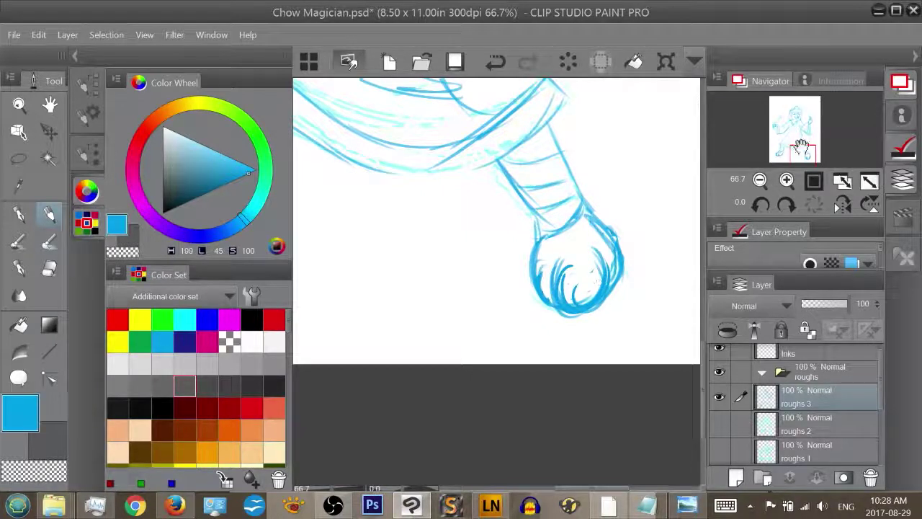
# Darken both sides of the wrapped lower right leg between the robe hem and the ankle
pyautogui.moveTo(801, 148)
pyautogui.mouseDown()
pyautogui.moveTo(802, 114)
pyautogui.moveTo(788, 117)
pyautogui.moveTo(798, 150)
pyautogui.mouseUp()
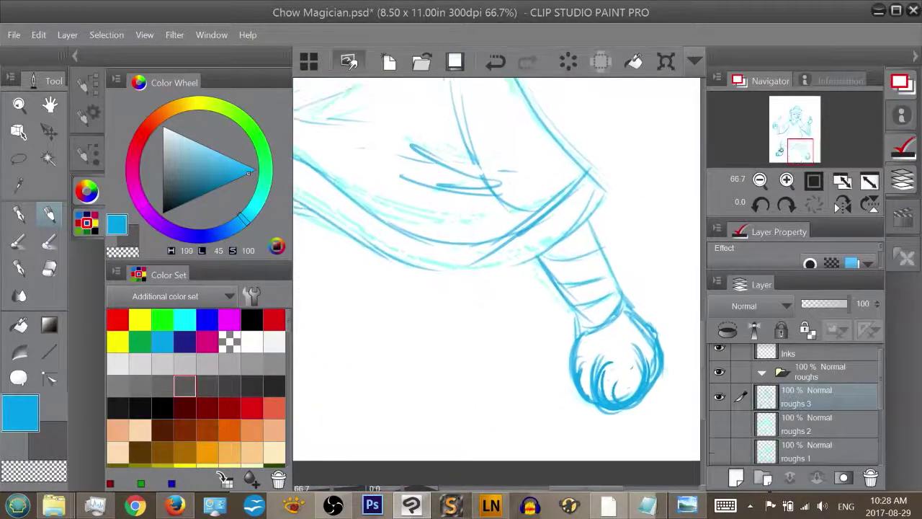
pyautogui.moveTo(533, 246)
pyautogui.mouseDown()
pyautogui.moveTo(577, 314)
pyautogui.moveTo(580, 334)
pyautogui.moveTo(617, 314)
pyautogui.mouseUp()
pyautogui.moveTo(590, 223); pyautogui.dragTo(614, 287)
pyautogui.press('e')
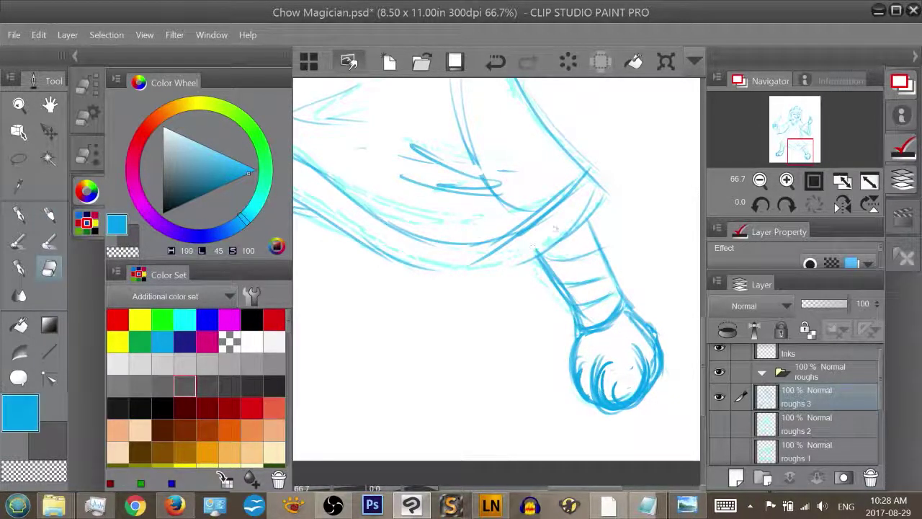
# Strengthen the bottom edge of the robe hem and the robe's right side
pyautogui.press('p')
pyautogui.press('p')
pyautogui.moveTo(799, 145)
pyautogui.mouseDown()
pyautogui.moveTo(787, 144)
pyautogui.moveTo(795, 137)
pyautogui.mouseUp()
pyautogui.moveTo(422, 239)
pyautogui.mouseDown()
pyautogui.moveTo(507, 277)
pyautogui.moveTo(623, 288)
pyautogui.moveTo(613, 270)
pyautogui.moveTo(696, 209)
pyautogui.moveTo(536, 290)
pyautogui.moveTo(468, 261)
pyautogui.mouseUp()
pyautogui.moveTo(789, 147); pyautogui.dragTo(790, 137)
pyautogui.moveTo(551, 108)
pyautogui.mouseDown()
pyautogui.moveTo(547, 213)
pyautogui.moveTo(621, 351)
pyautogui.moveTo(653, 384)
pyautogui.mouseUp()
# Darken the robe's left side and lower hem edge around the left knee, and erase stray lines beside the leg
pyautogui.moveTo(794, 131); pyautogui.dragTo(776, 143)
pyautogui.moveTo(673, 157)
pyautogui.mouseDown()
pyautogui.moveTo(586, 277)
pyautogui.moveTo(577, 307)
pyautogui.mouseUp()
pyautogui.moveTo(582, 287); pyautogui.dragTo(645, 301)
pyautogui.moveTo(784, 146); pyautogui.dragTo(783, 147)
pyautogui.moveTo(507, 262); pyautogui.dragTo(663, 354)
pyautogui.moveTo(627, 330); pyautogui.dragTo(656, 346)
pyautogui.moveTo(569, 295)
pyautogui.mouseDown()
pyautogui.moveTo(613, 324)
pyautogui.moveTo(524, 295)
pyautogui.mouseUp()
pyautogui.press('e')
pyautogui.moveTo(449, 249); pyautogui.dragTo(451, 282)
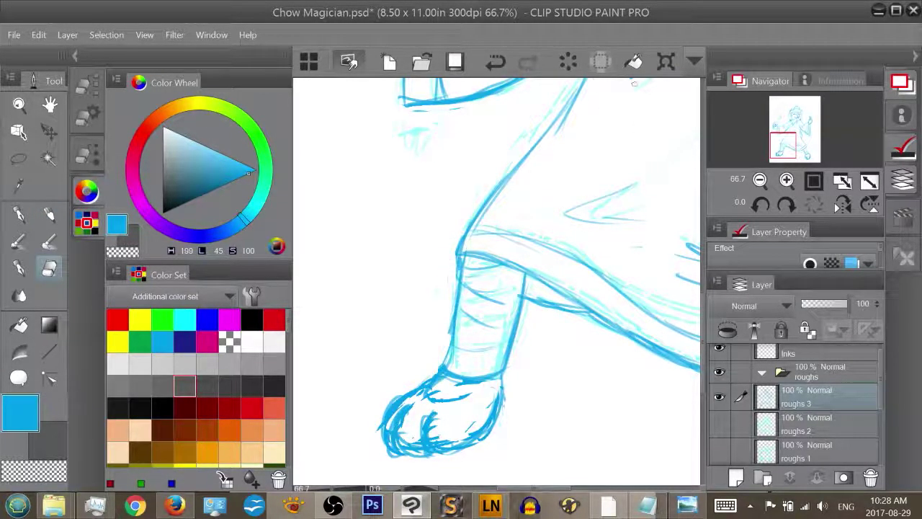
# Erase the rough overlapping lines under the robe hem just right of the left leg
pyautogui.moveTo(793, 143); pyautogui.dragTo(795, 148)
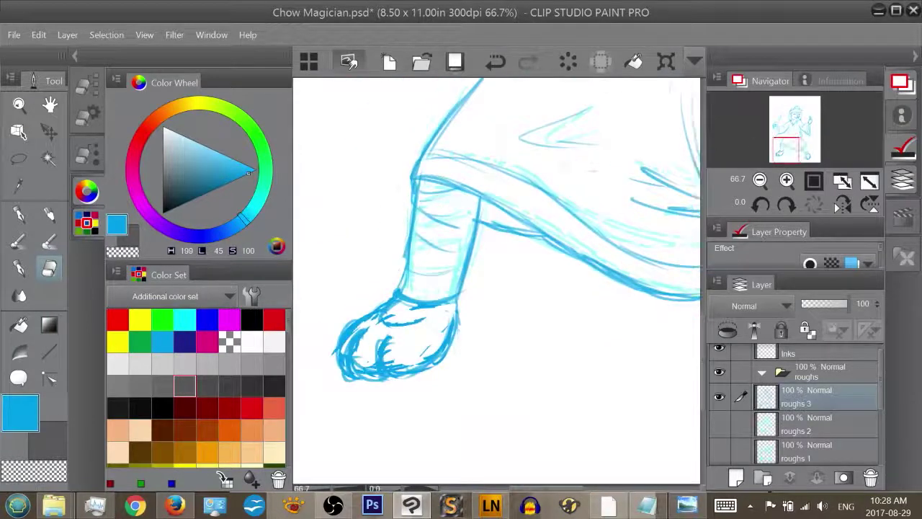
pyautogui.moveTo(546, 242); pyautogui.dragTo(638, 289)
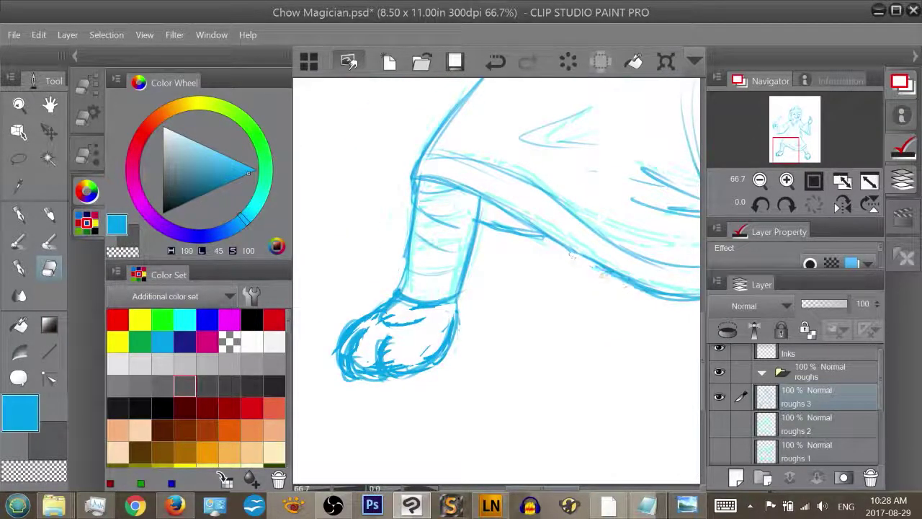
pyautogui.moveTo(593, 269); pyautogui.dragTo(615, 278)
pyautogui.moveTo(497, 231)
pyautogui.mouseDown()
pyautogui.moveTo(482, 217)
pyautogui.moveTo(536, 236)
pyautogui.mouseUp()
# Redraw the underside of the hem from the left leg toward the robe's middle and trim its excess thickness
pyautogui.press('p')
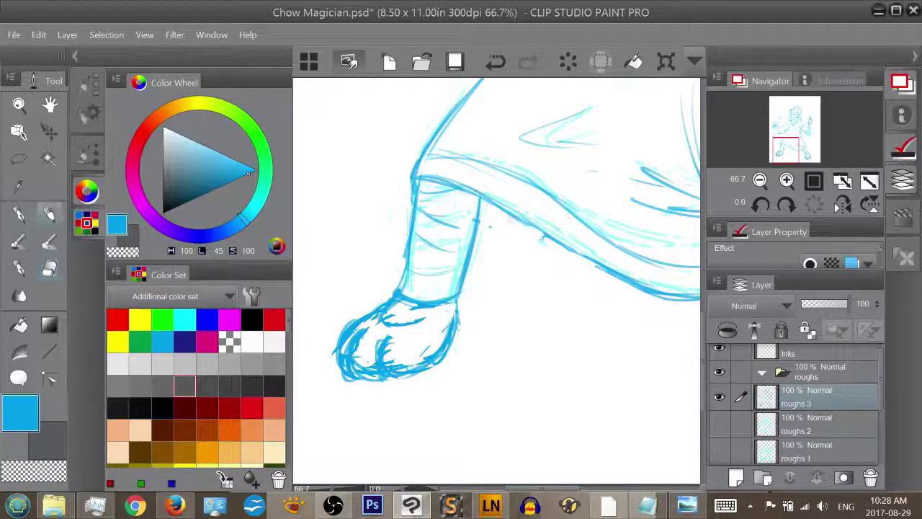
pyautogui.moveTo(478, 213)
pyautogui.mouseDown()
pyautogui.moveTo(587, 251)
pyautogui.moveTo(574, 251)
pyautogui.mouseUp()
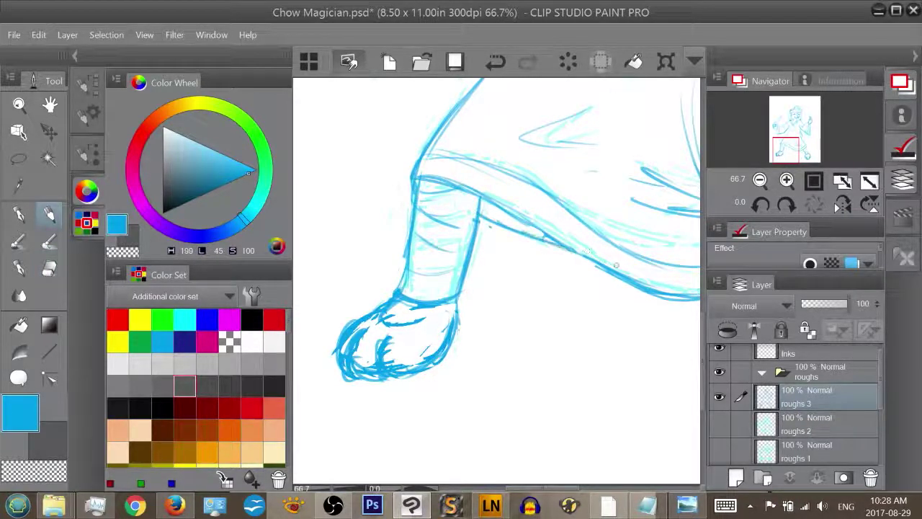
pyautogui.moveTo(531, 229); pyautogui.dragTo(585, 254)
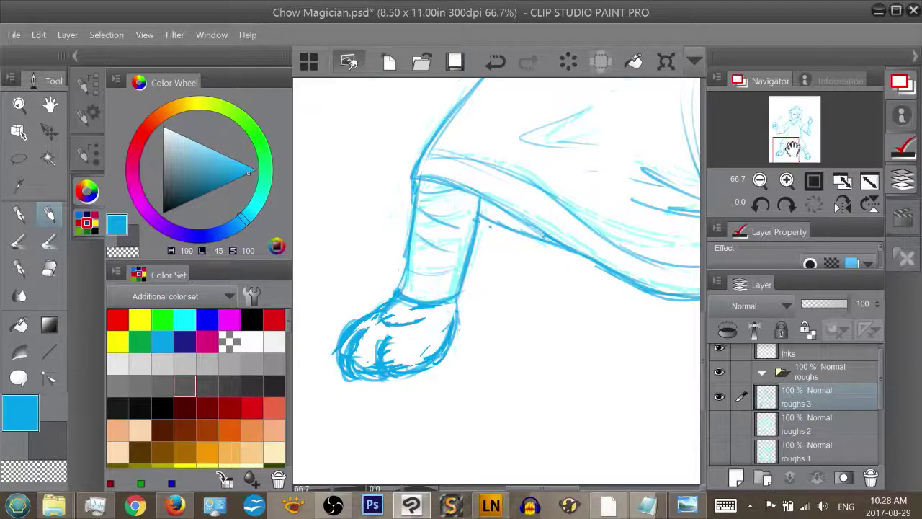
pyautogui.moveTo(792, 148); pyautogui.dragTo(796, 150)
pyautogui.moveTo(484, 203); pyautogui.dragTo(603, 258)
pyautogui.press('e')
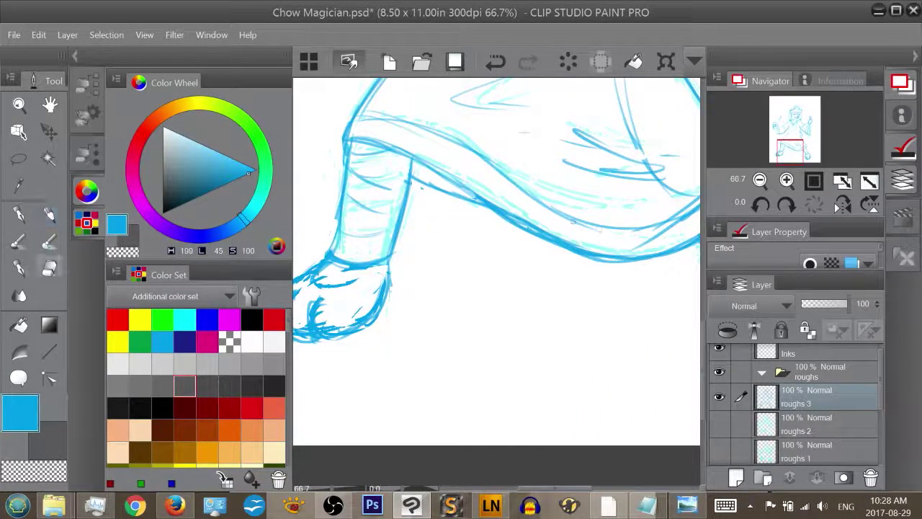
pyautogui.moveTo(507, 214)
pyautogui.mouseDown()
pyautogui.moveTo(541, 225)
pyautogui.moveTo(507, 210)
pyautogui.moveTo(523, 212)
pyautogui.mouseUp()
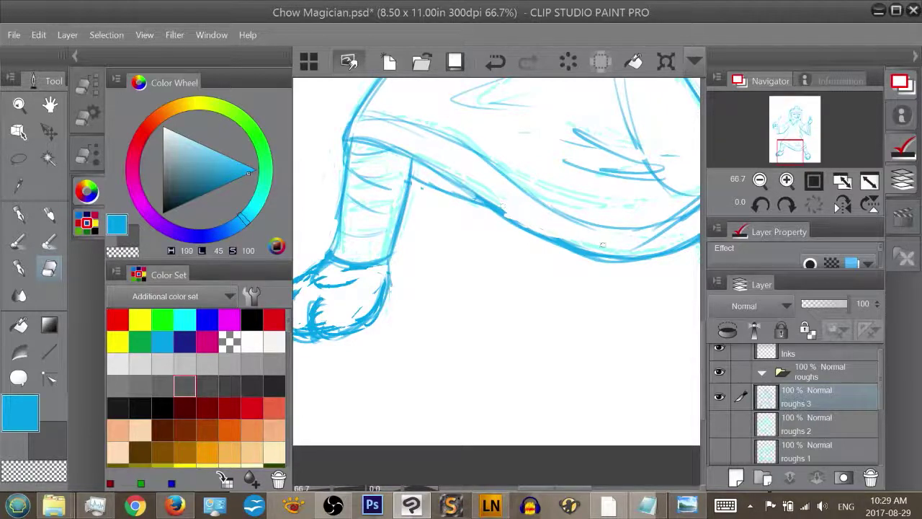
# Add a short stroke to the hanging fold at the right side of the robe's waist
pyautogui.moveTo(792, 150); pyautogui.dragTo(804, 125)
pyautogui.press('p')
pyautogui.press('p')
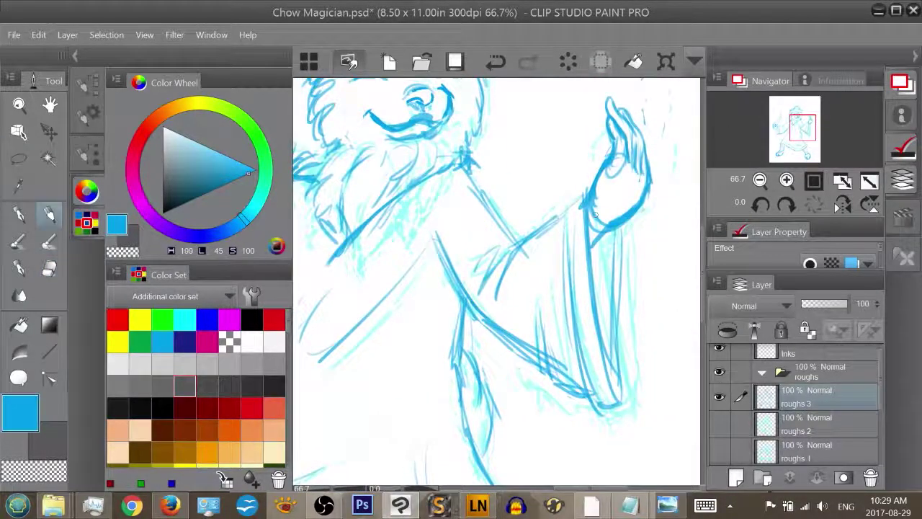
pyautogui.moveTo(814, 129); pyautogui.dragTo(789, 115)
pyautogui.scroll(-3, 787, 112)
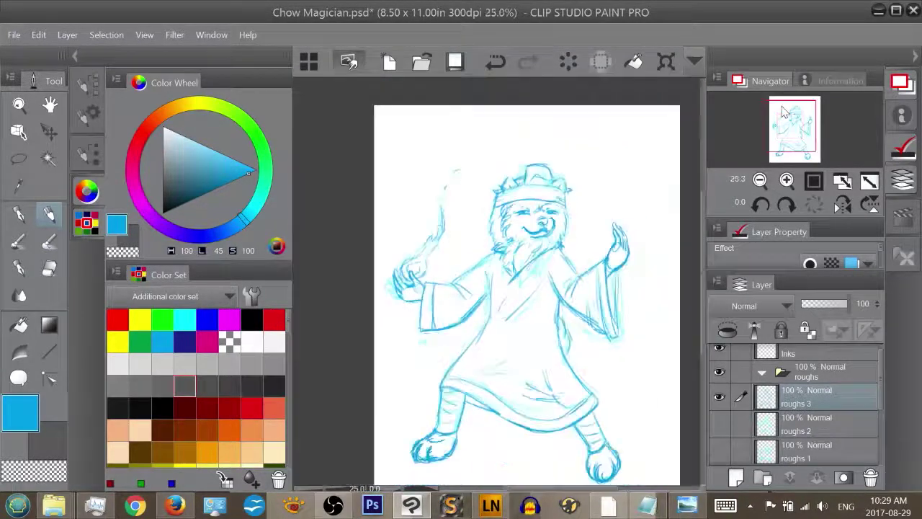
pyautogui.moveTo(789, 110); pyautogui.dragTo(804, 135)
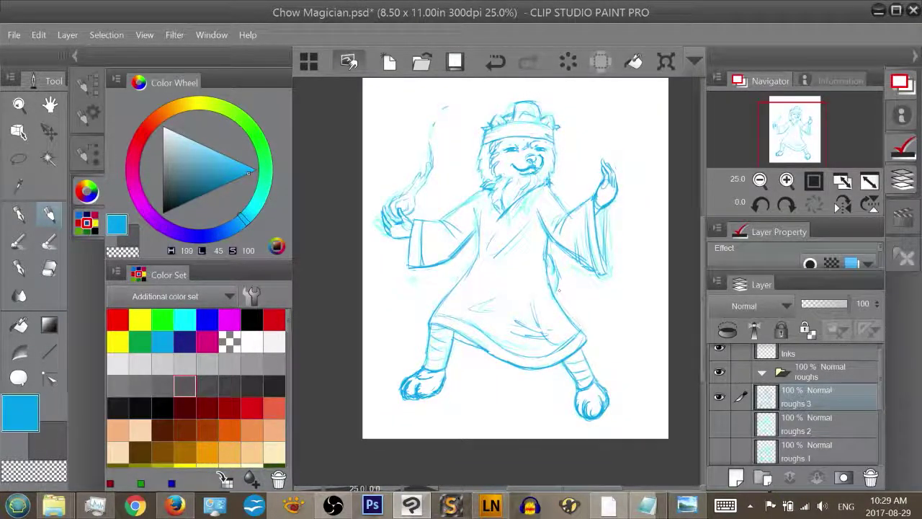
pyautogui.moveTo(558, 272); pyautogui.dragTo(554, 290)
# Draw a round emblem with a swirl inside it on the front of the headband
pyautogui.moveTo(795, 134); pyautogui.dragTo(795, 113)
pyautogui.scroll(2, 697, 372)
pyautogui.click(787, 181)
pyautogui.moveTo(506, 225)
pyautogui.mouseDown()
pyautogui.moveTo(514, 203)
pyautogui.moveTo(545, 202)
pyautogui.moveTo(528, 229)
pyautogui.mouseUp()
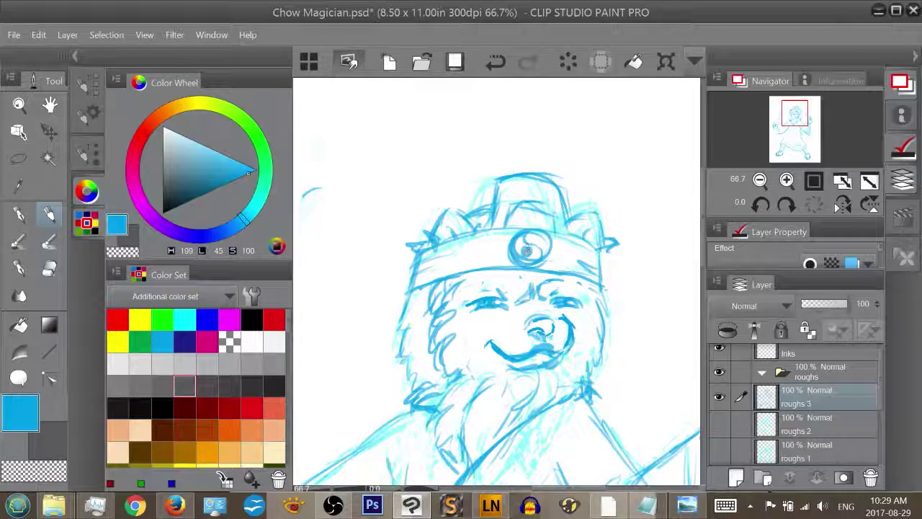
pyautogui.moveTo(536, 232); pyautogui.dragTo(541, 256)
pyautogui.hotkey('ctrl', '-')
pyautogui.hotkey('ctrl', '-')
pyautogui.hotkey('ctrl', '-')
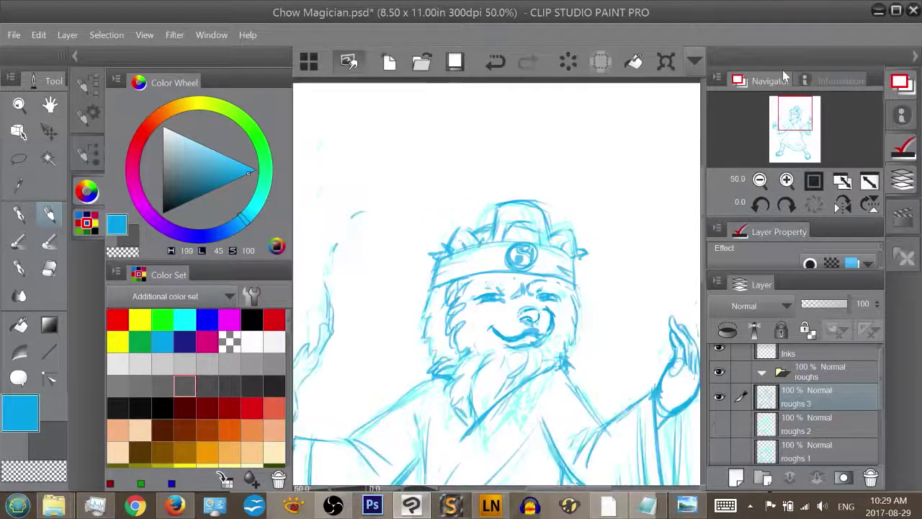
pyautogui.moveTo(795, 127); pyautogui.dragTo(799, 146)
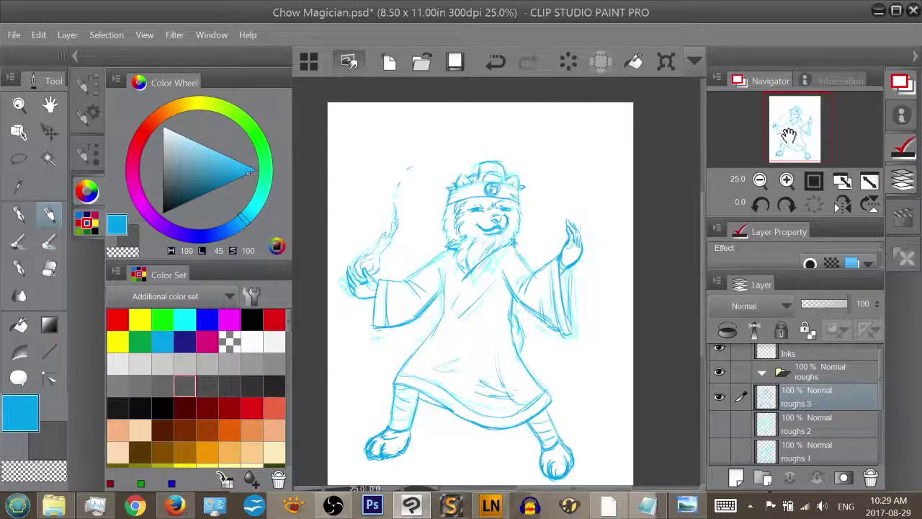
# Lighten the roughs 3 sketch by applying a Hue/Saturation/Luminosity correction with brightness 42
pyautogui.hotkey('ctrl', 'u')
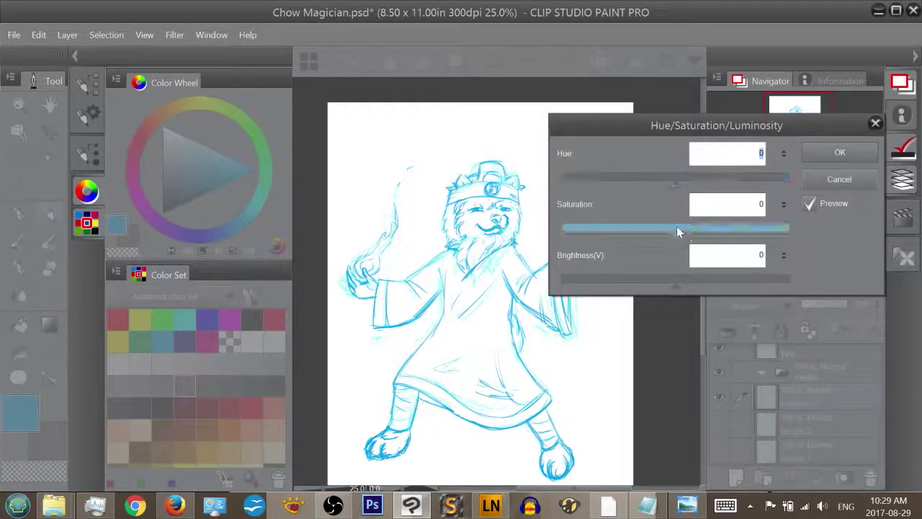
pyautogui.click(691, 278)
pyautogui.moveTo(698, 283); pyautogui.dragTo(724, 281)
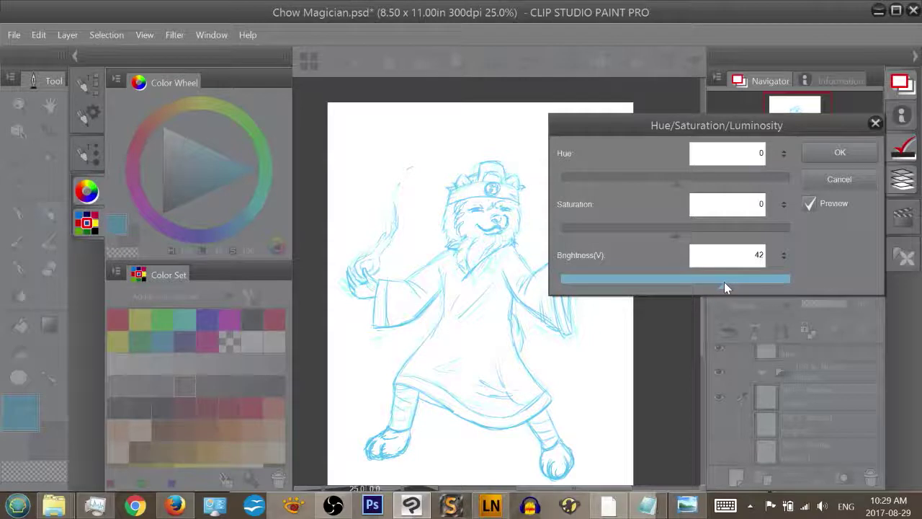
pyautogui.click(825, 154)
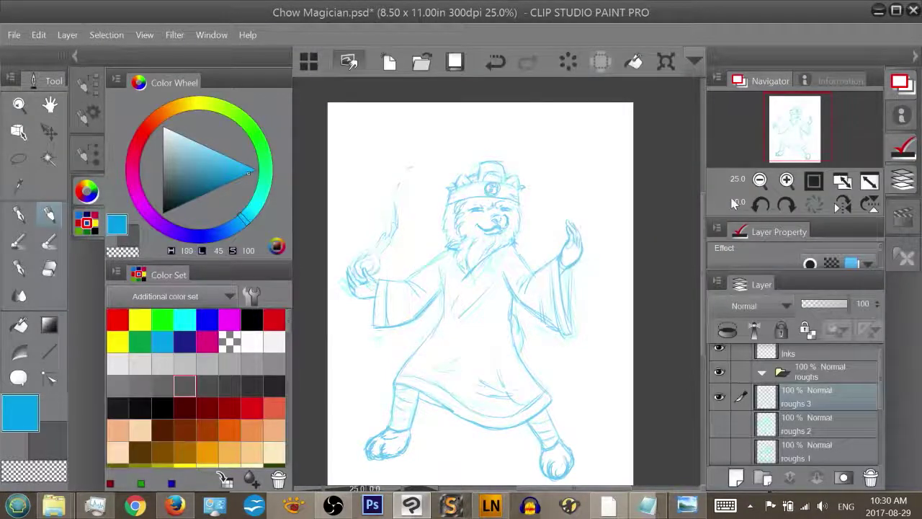
# Raise the contrast of the roughs 3 sketch with a Brightness/Contrast correction, leaving brightness at 0
pyautogui.click(38, 35)
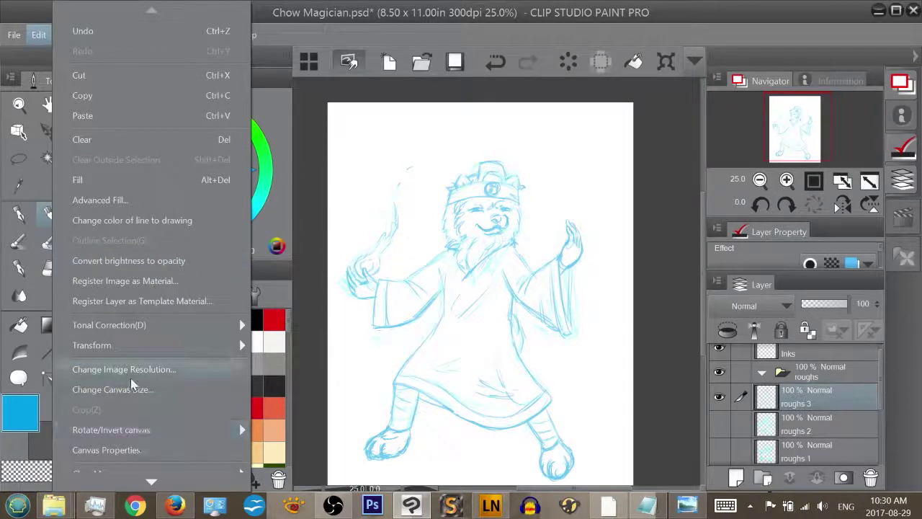
pyautogui.moveTo(194, 324)
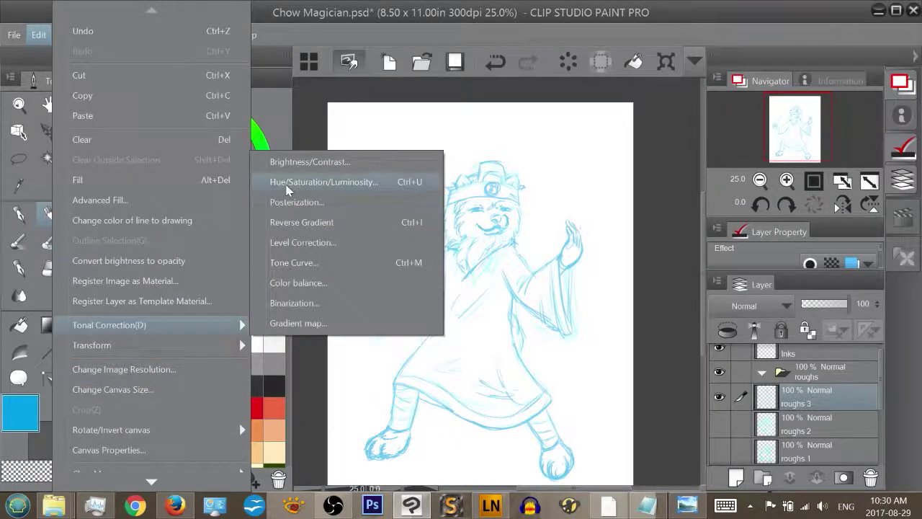
pyautogui.click(295, 163)
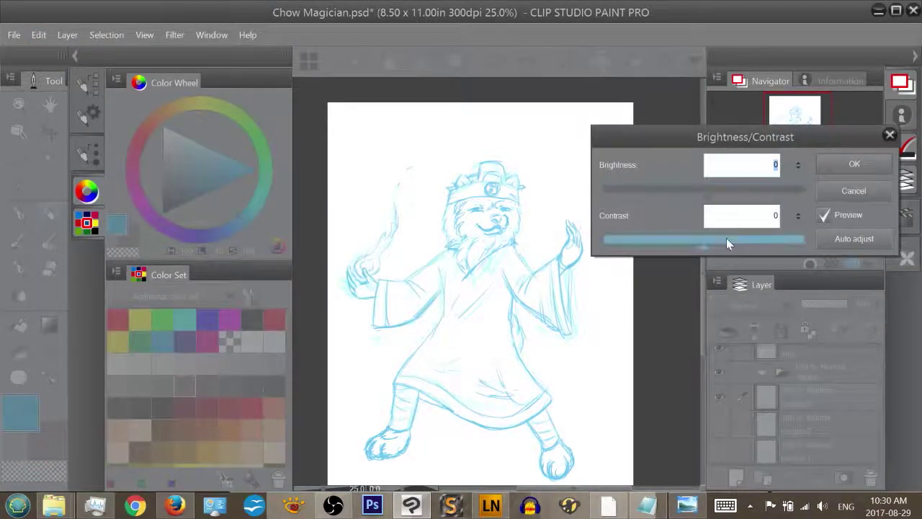
pyautogui.click(721, 242)
pyautogui.click(727, 245)
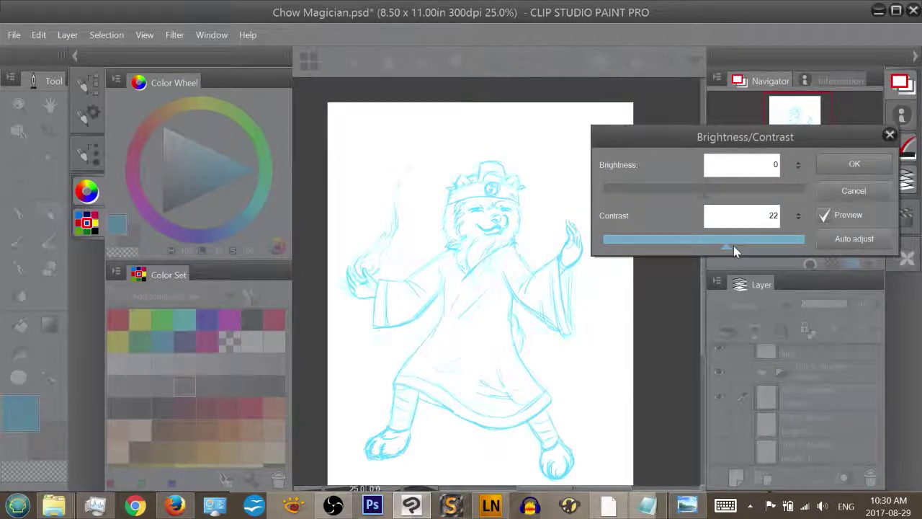
pyautogui.click(733, 246)
pyautogui.click(853, 164)
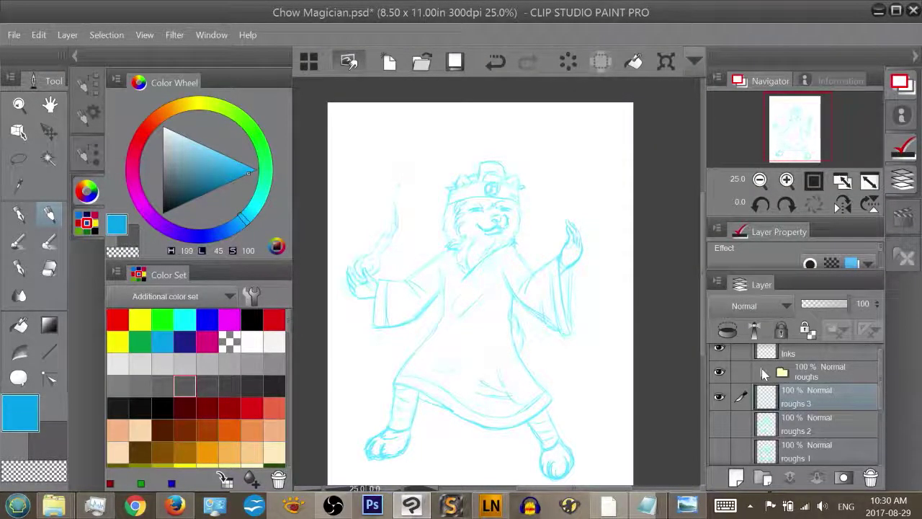
# Move all the layers from roughs 3 down to thumbs 1 into the roughs folder and collapse the folder
pyautogui.scroll(-2, 819, 403)
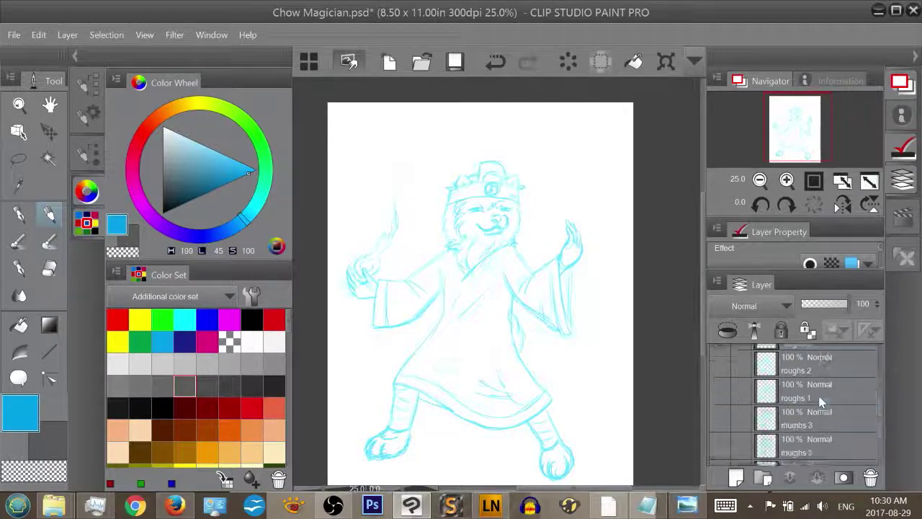
pyautogui.keyDown('shift'); pyautogui.click(817, 417); pyautogui.keyUp('shift')
pyautogui.scroll(2, 816, 417)
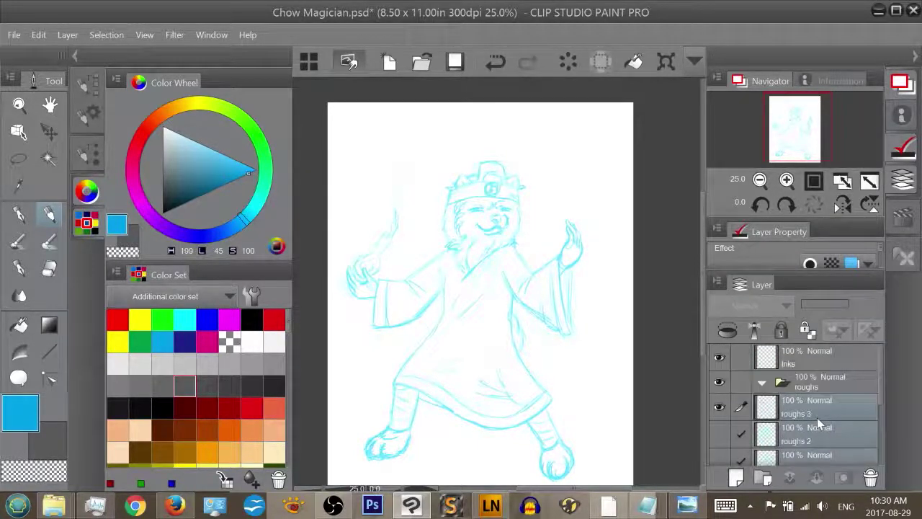
pyautogui.click(812, 389)
pyautogui.click(803, 407)
pyautogui.scroll(-2, 811, 422)
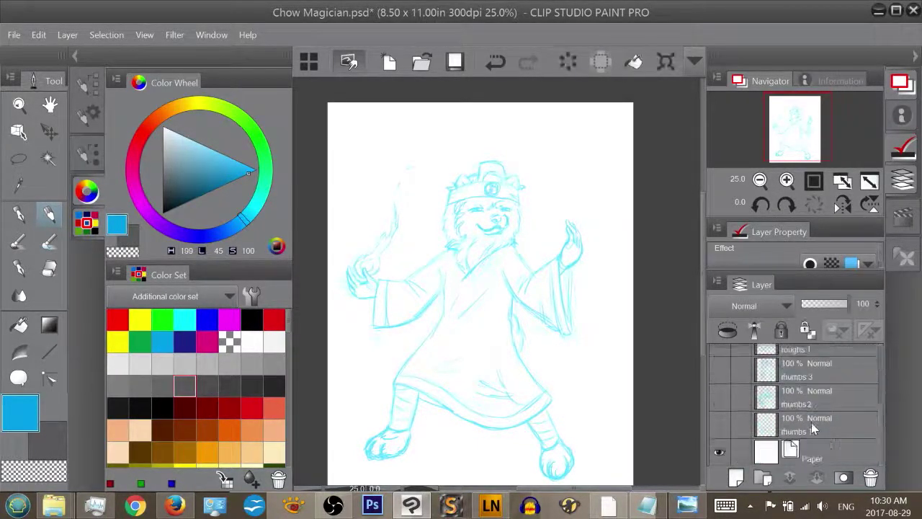
pyautogui.keyDown('shift'); pyautogui.click(812, 423); pyautogui.keyUp('shift')
pyautogui.scroll(2, 812, 424)
pyautogui.moveTo(811, 420); pyautogui.dragTo(811, 386)
pyautogui.click(760, 383)
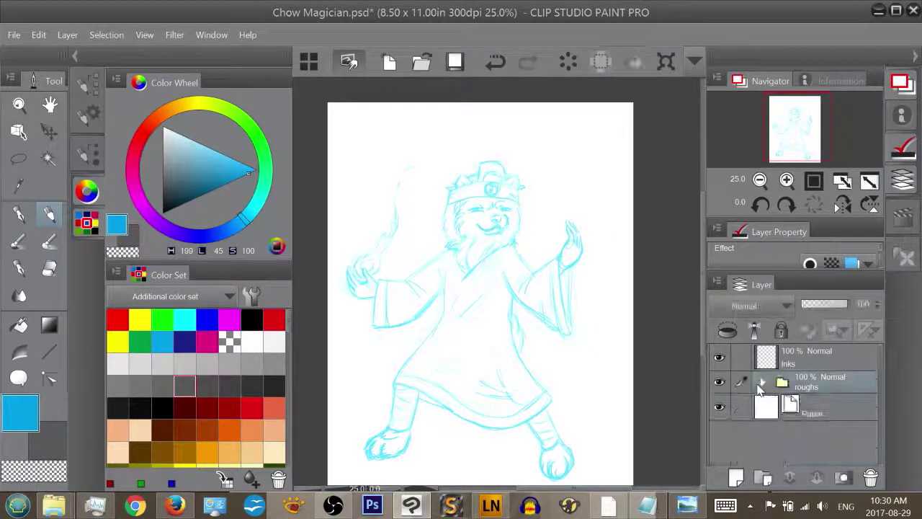
# Save the document with the Inks layer active and choose black as the drawing color
pyautogui.click(790, 365)
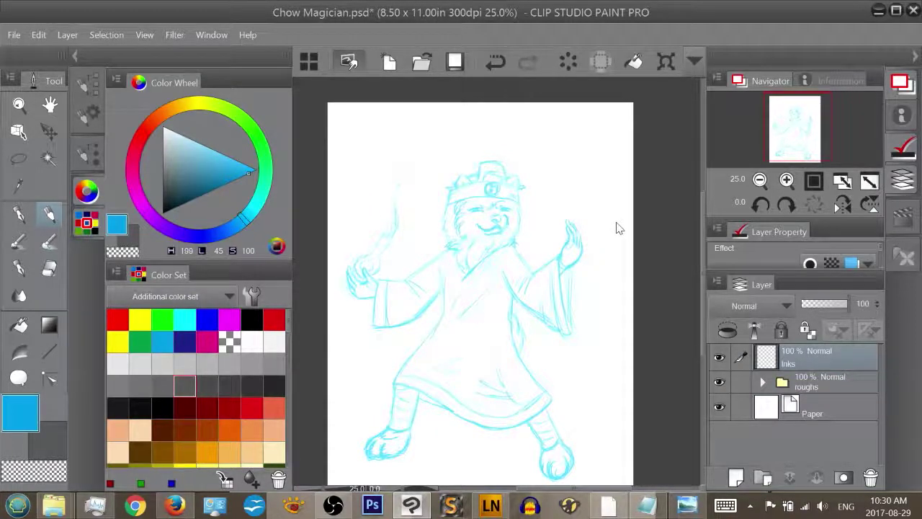
pyautogui.hotkey('ctrl', 's')
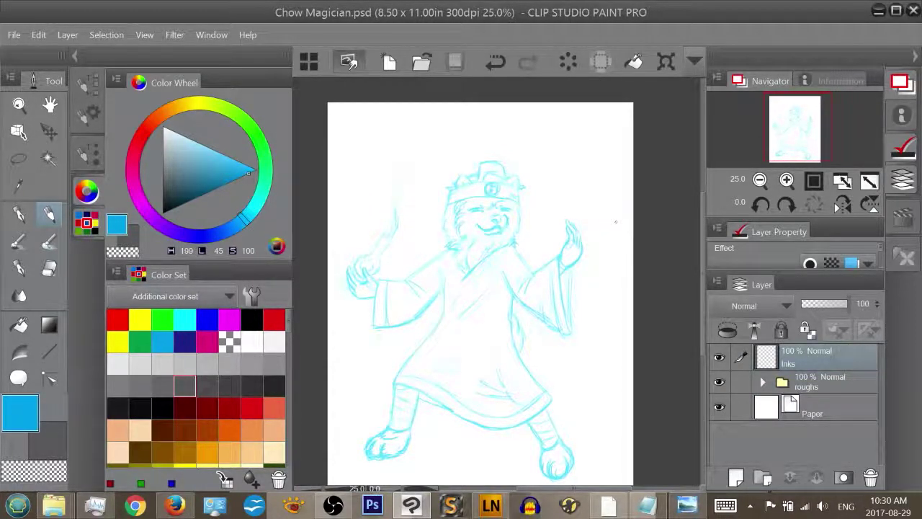
pyautogui.press('x')
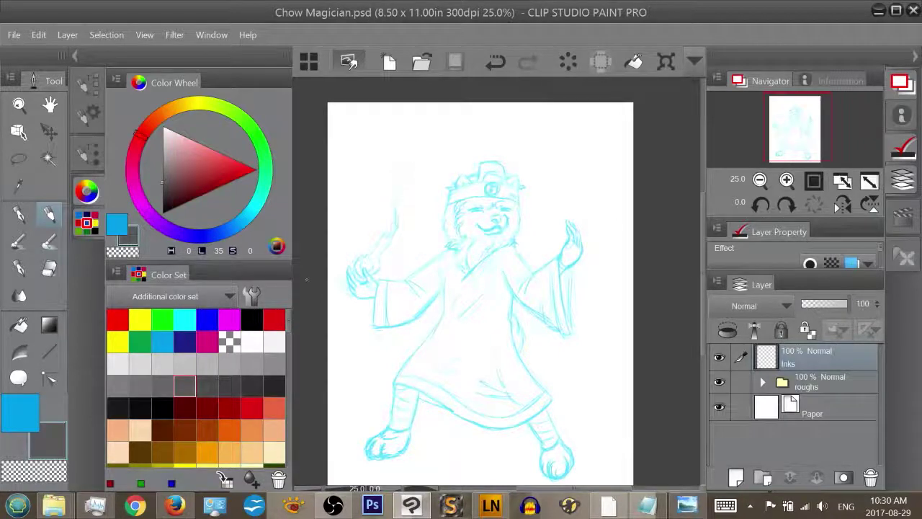
pyautogui.click(162, 407)
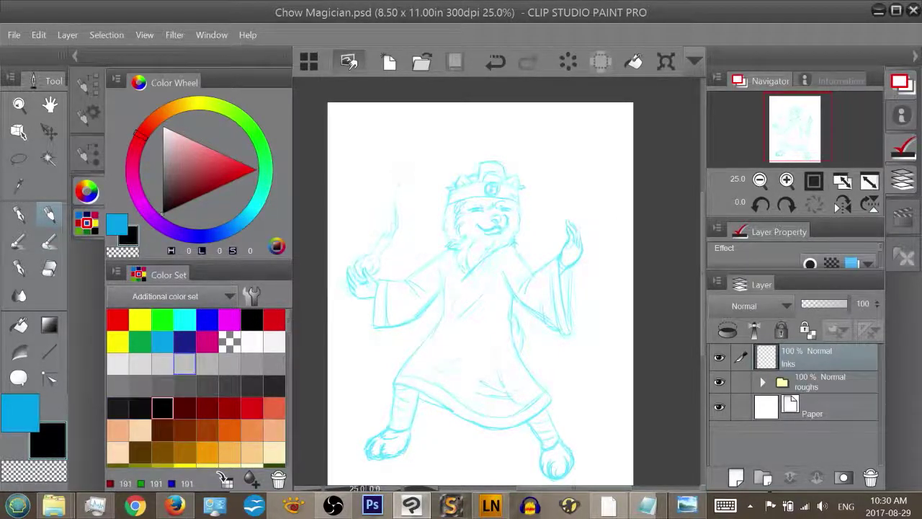
# Try the Pen tool with a black stroke along the left fur edge of the head just below the headband, and undo it
pyautogui.hotkey('ctrl', '+')
pyautogui.hotkey('ctrl', '+')
pyautogui.hotkey('ctrl', '+')
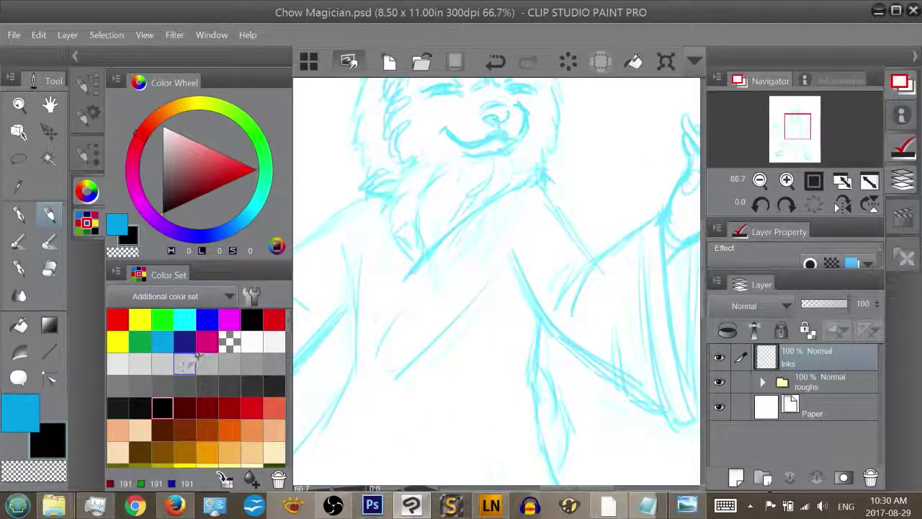
pyautogui.moveTo(788, 127)
pyautogui.mouseDown()
pyautogui.moveTo(795, 125)
pyautogui.moveTo(780, 121)
pyautogui.mouseUp()
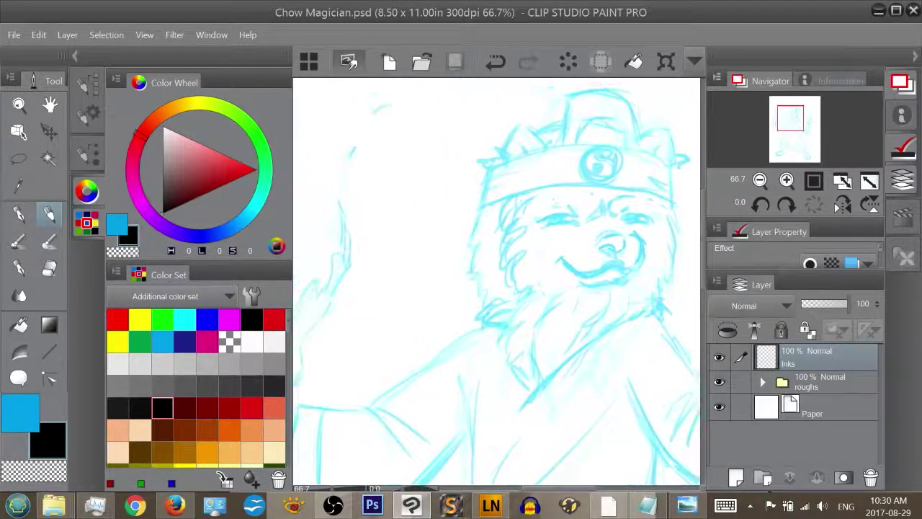
pyautogui.click(17, 213)
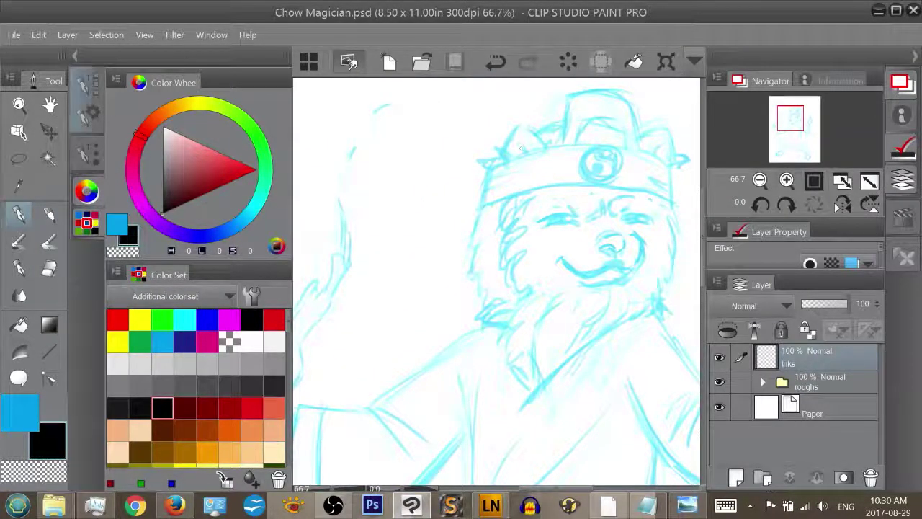
pyautogui.click(87, 154)
pyautogui.click(86, 153)
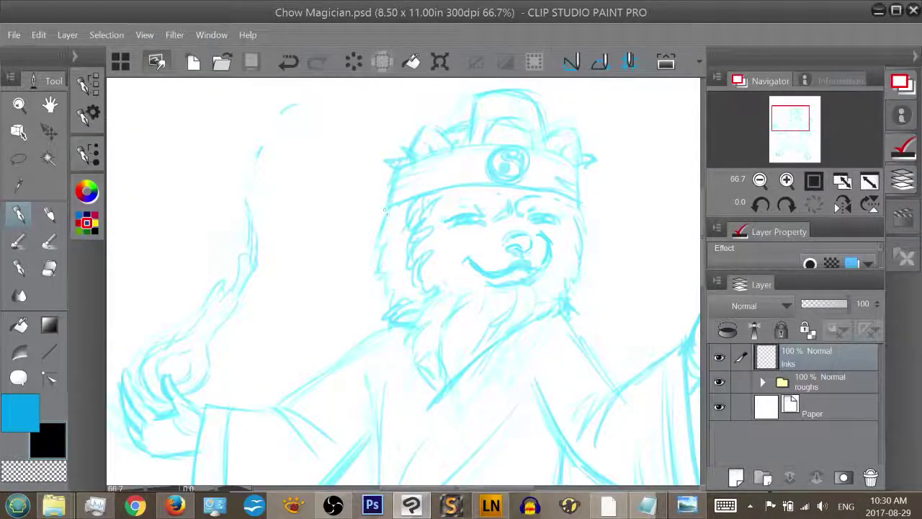
pyautogui.moveTo(387, 217); pyautogui.dragTo(374, 242)
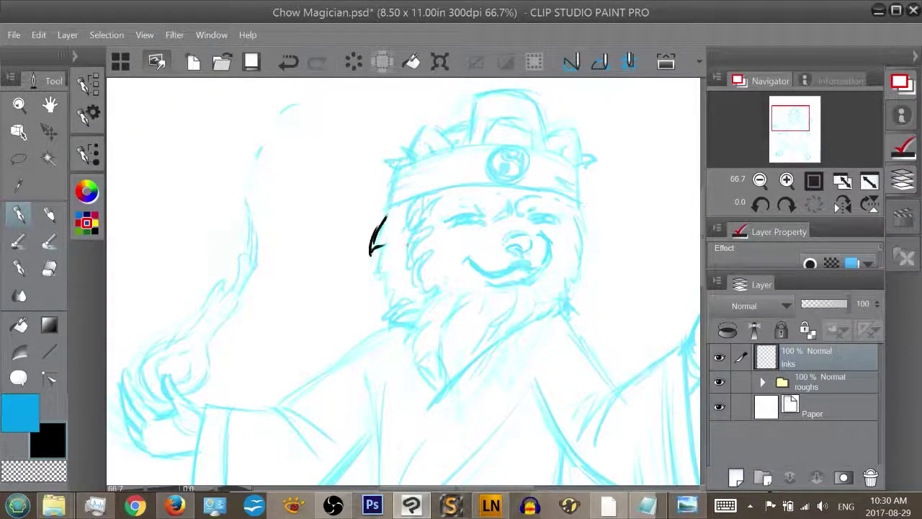
pyautogui.hotkey('ctrl', 'z')
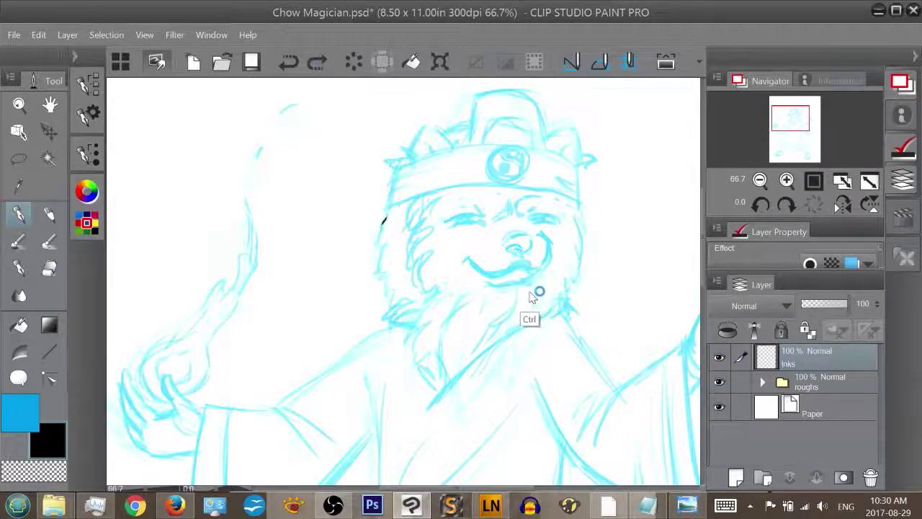
# Try the Smooth India ink brush on the cheek fur below the headband, and undo the stroke
pyautogui.press('p')
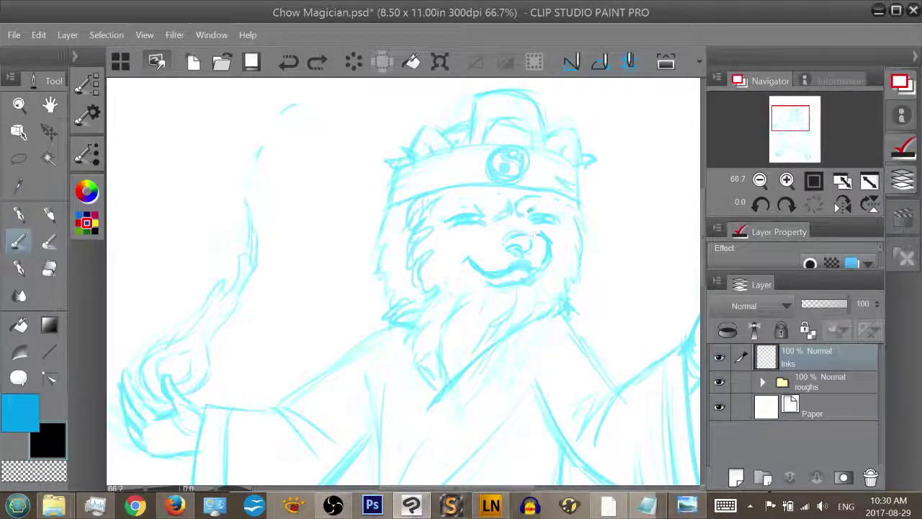
pyautogui.moveTo(387, 210); pyautogui.dragTo(373, 246)
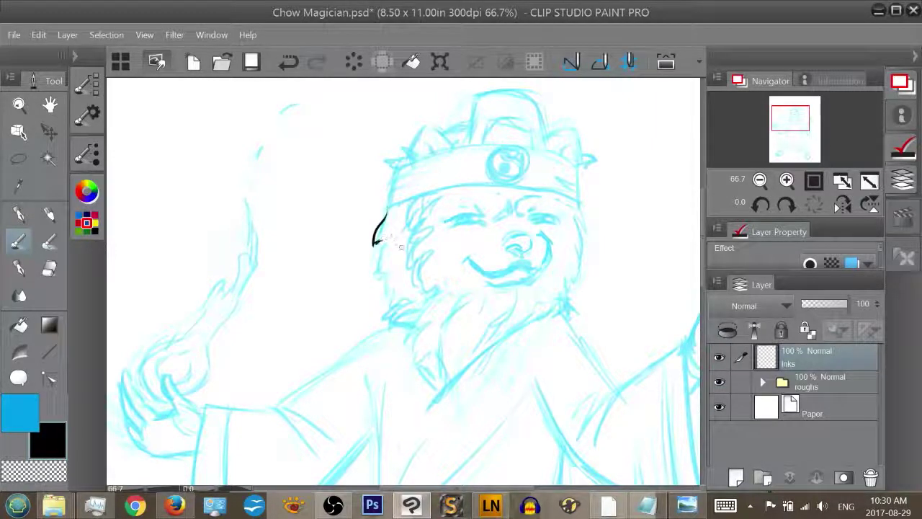
pyautogui.hotkey('ctrl', 'z')
# Try the Oil paint brush with short strokes on the left cheek fur, undoing each one
pyautogui.click(89, 118)
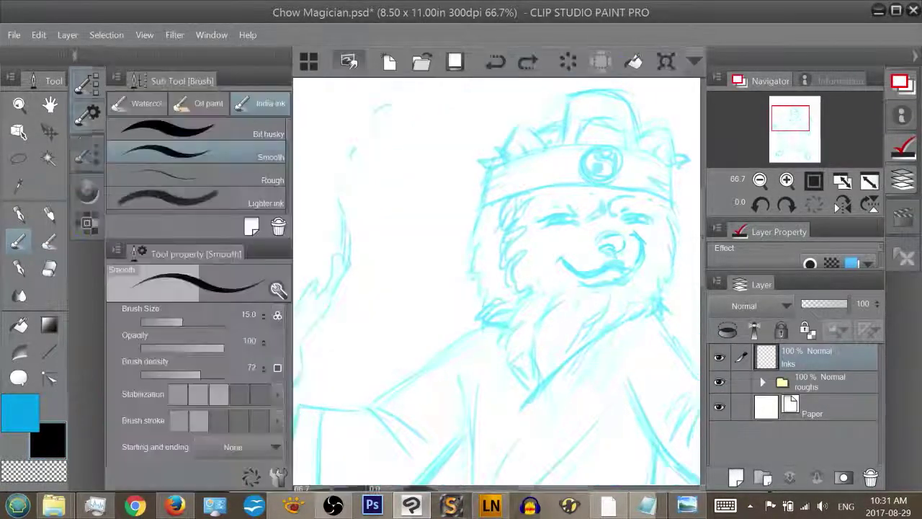
pyautogui.click(202, 103)
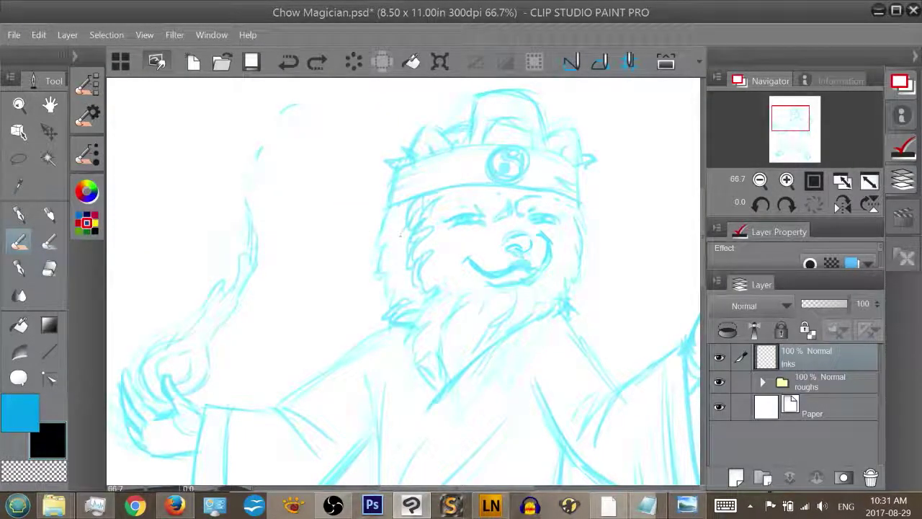
pyautogui.moveTo(386, 210); pyautogui.dragTo(372, 245)
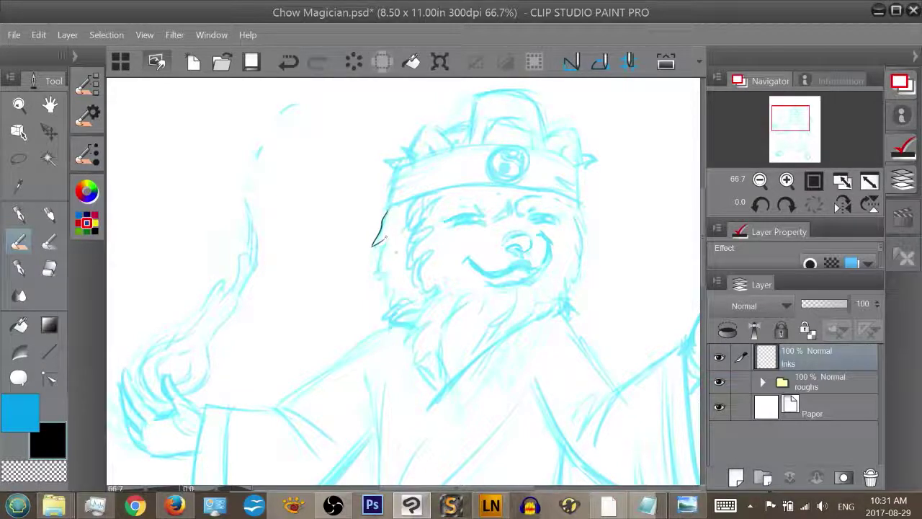
pyautogui.hotkey('ctrl', 'z')
pyautogui.moveTo(377, 234); pyautogui.dragTo(387, 238)
pyautogui.hotkey('ctrl', 'z')
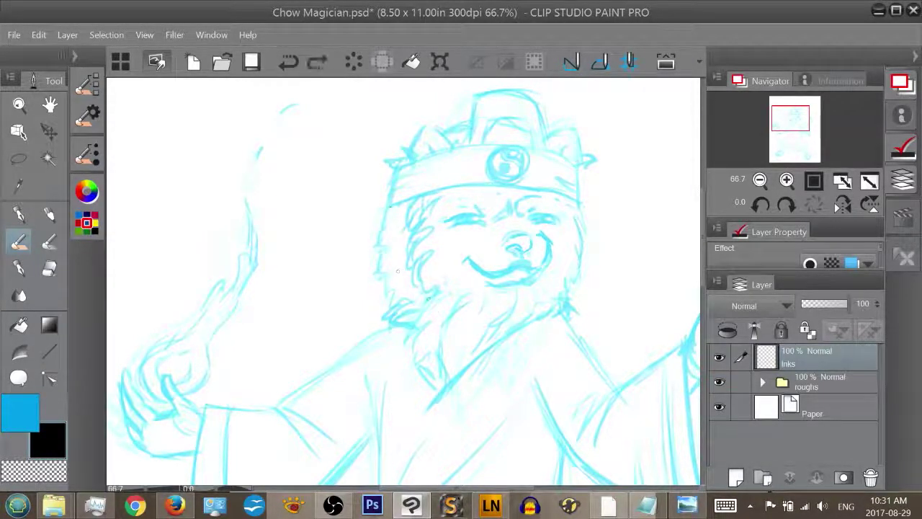
# Try the Oil paint flat brush on the head's left fur outline, undoing each test stroke
pyautogui.click(87, 85)
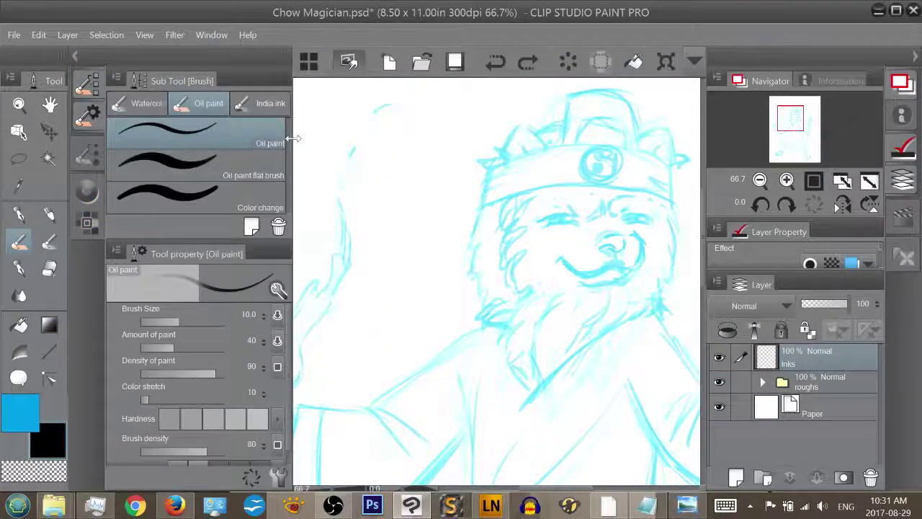
pyautogui.click(270, 159)
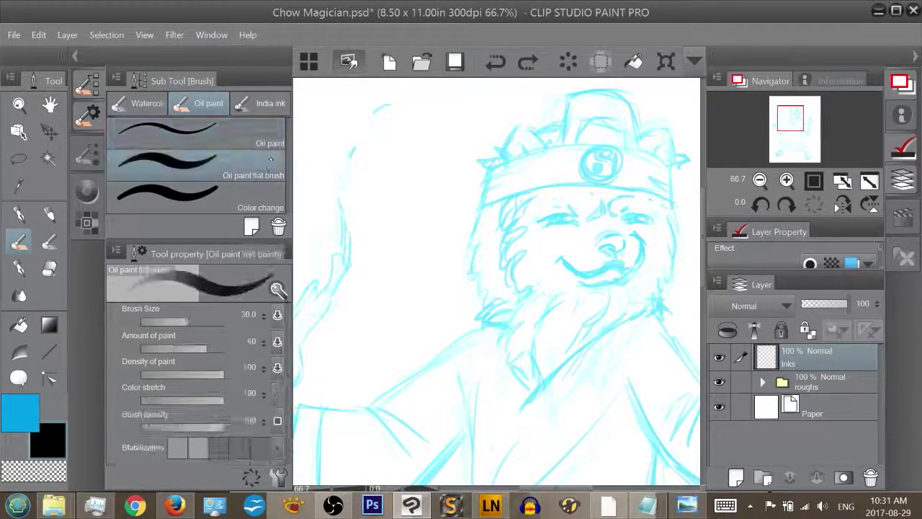
pyautogui.click(251, 194)
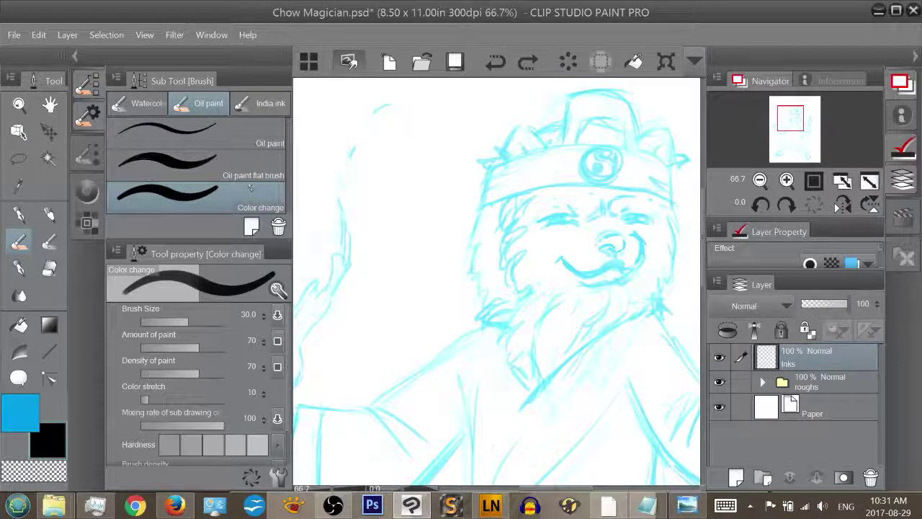
pyautogui.click(249, 170)
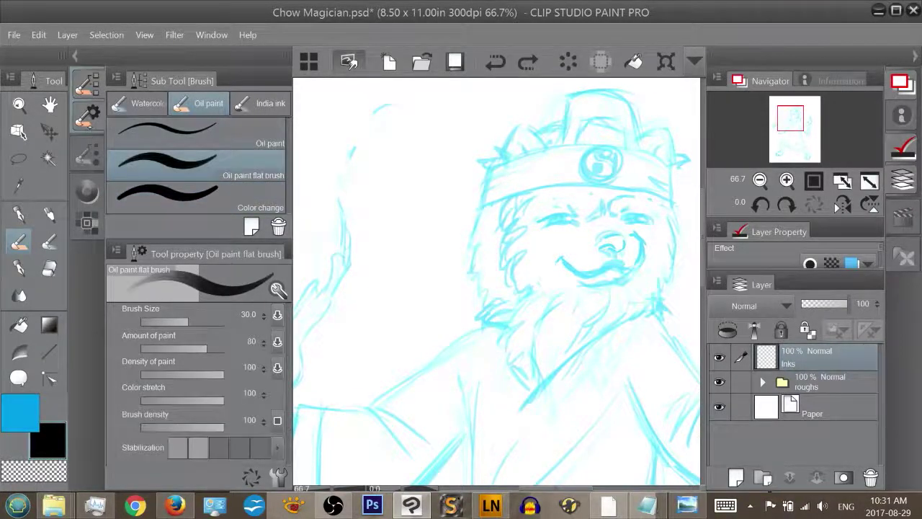
pyautogui.click(75, 57)
pyautogui.moveTo(385, 214); pyautogui.dragTo(373, 255)
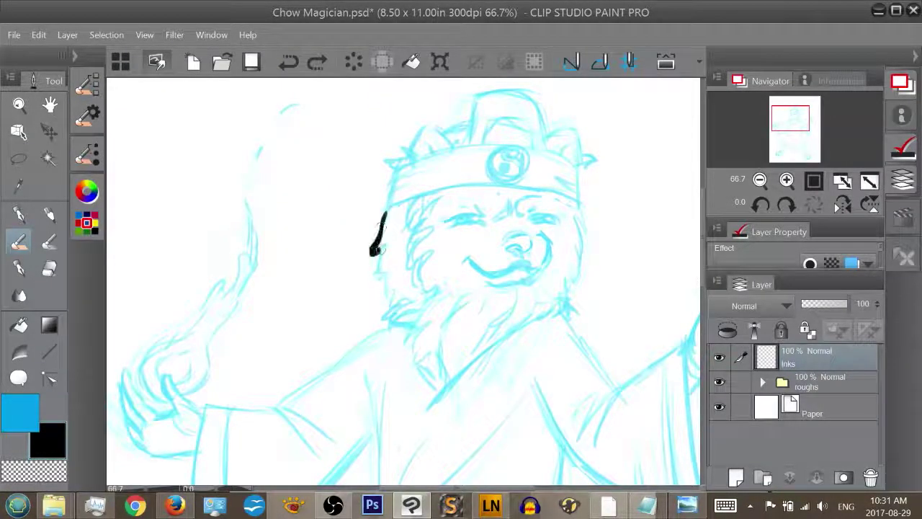
pyautogui.hotkey('ctrl', 'z')
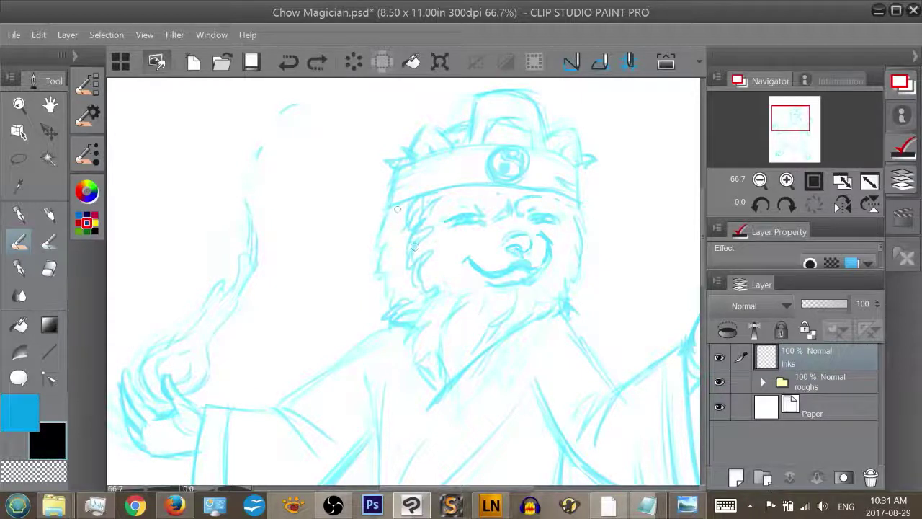
pyautogui.moveTo(388, 208); pyautogui.dragTo(381, 245)
pyautogui.hotkey('ctrl', 'z')
# Try the Dense watercolor brush on the fur beneath the headband's left end, undoing each test stroke
pyautogui.click(74, 55)
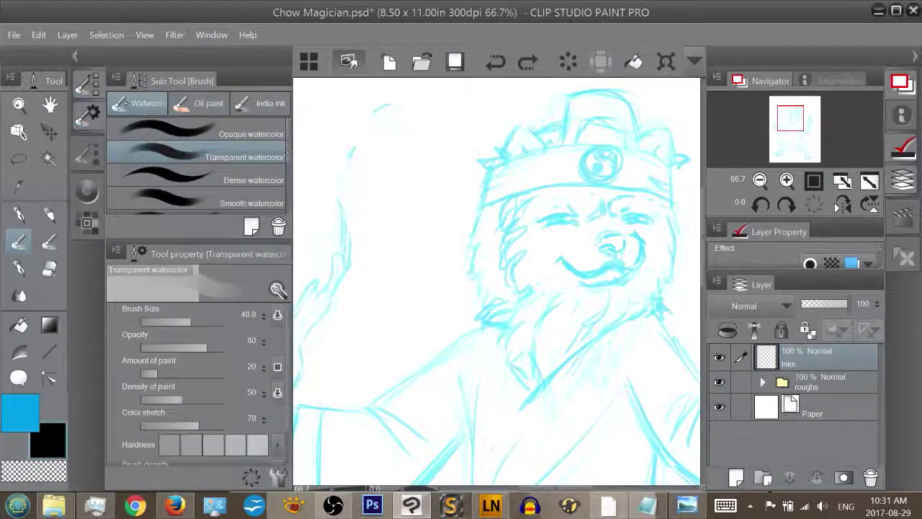
pyautogui.scroll(-3, 290, 163)
pyautogui.scroll(-3, 290, 163)
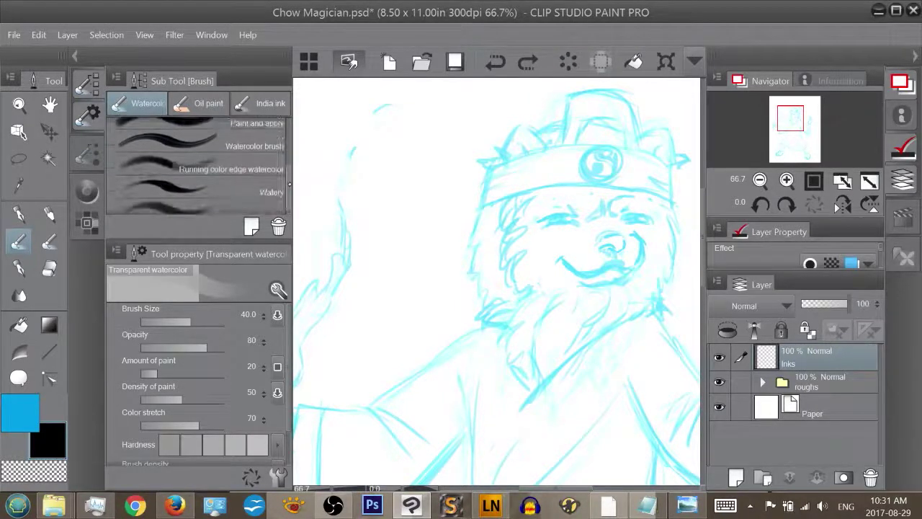
pyautogui.scroll(5, 198, 164)
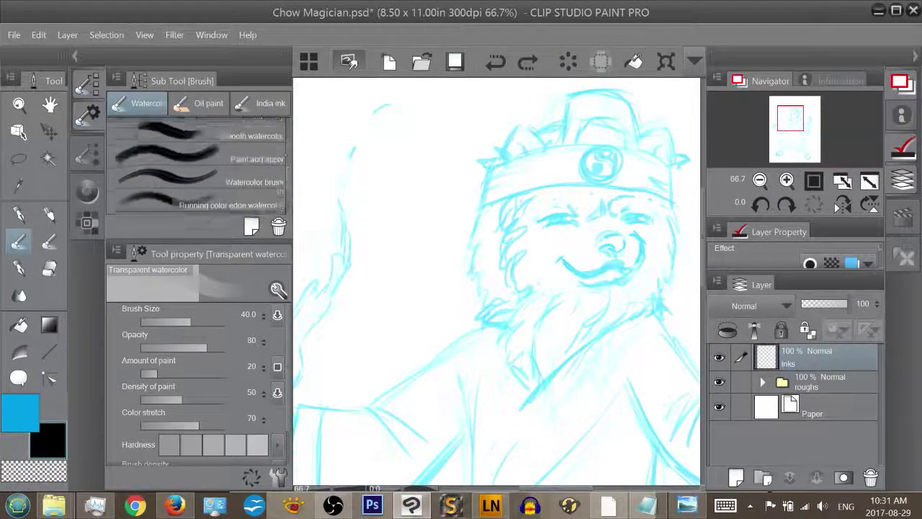
pyautogui.click(237, 153)
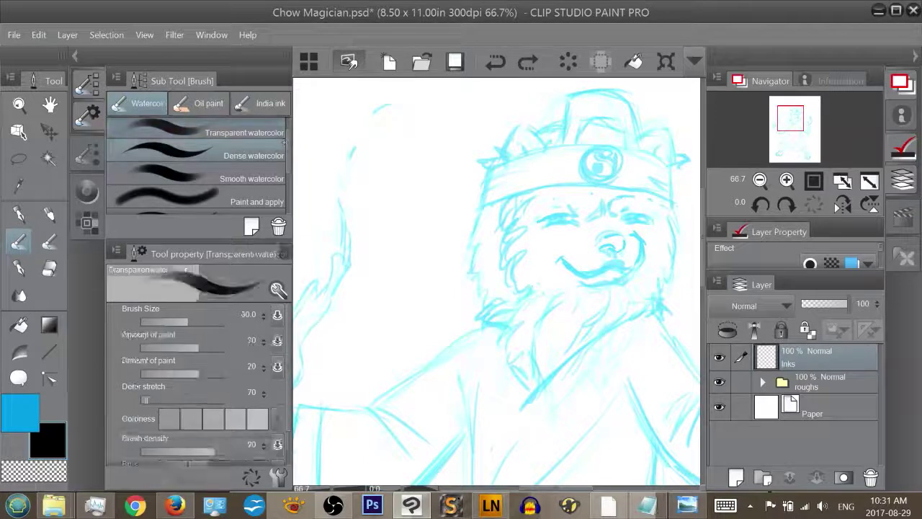
pyautogui.click(75, 56)
pyautogui.moveTo(385, 213); pyautogui.dragTo(368, 254)
pyautogui.hotkey('ctrl', 'z')
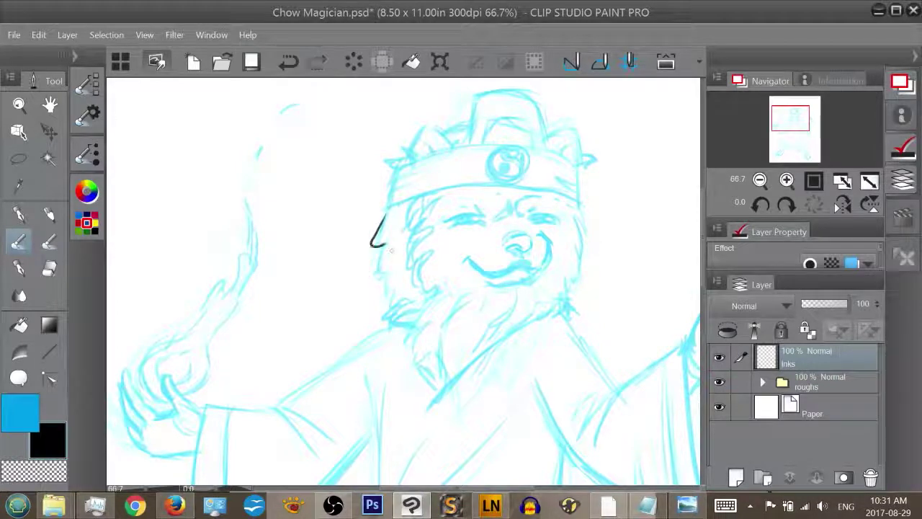
pyautogui.hotkey('ctrl', 'z')
pyautogui.moveTo(389, 206); pyautogui.dragTo(376, 245)
pyautogui.hotkey('ctrl', 'z')
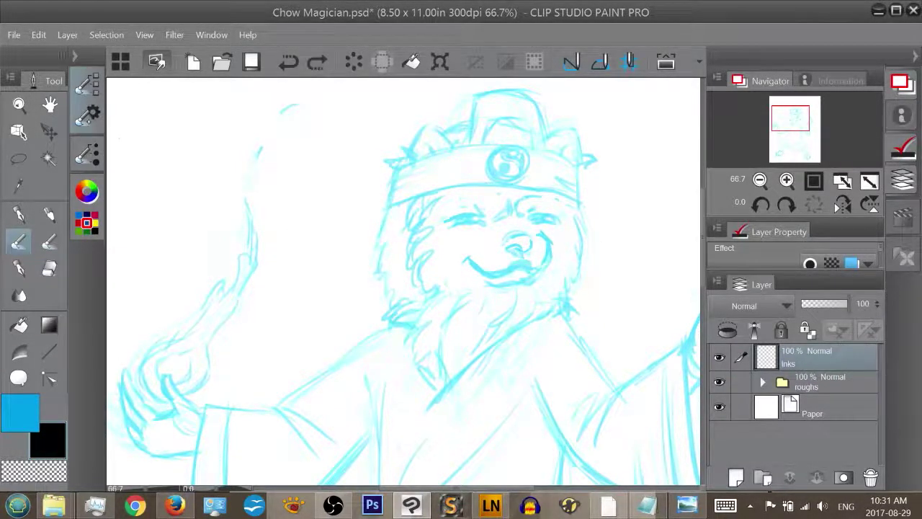
# Try the Emphasizing texture watercolor brush on the head's left fur outline, and undo the stroke
pyautogui.click(87, 84)
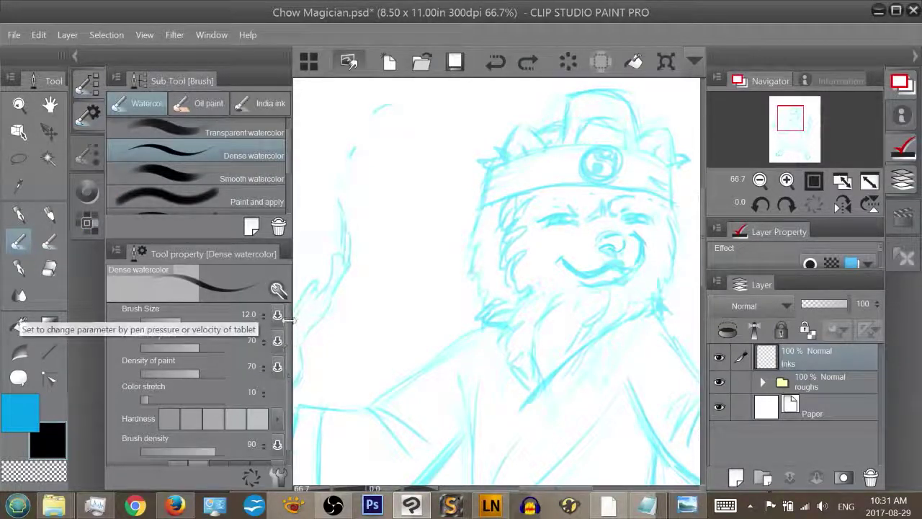
pyautogui.scroll(-3, 286, 203)
pyautogui.scroll(-1, 261, 199)
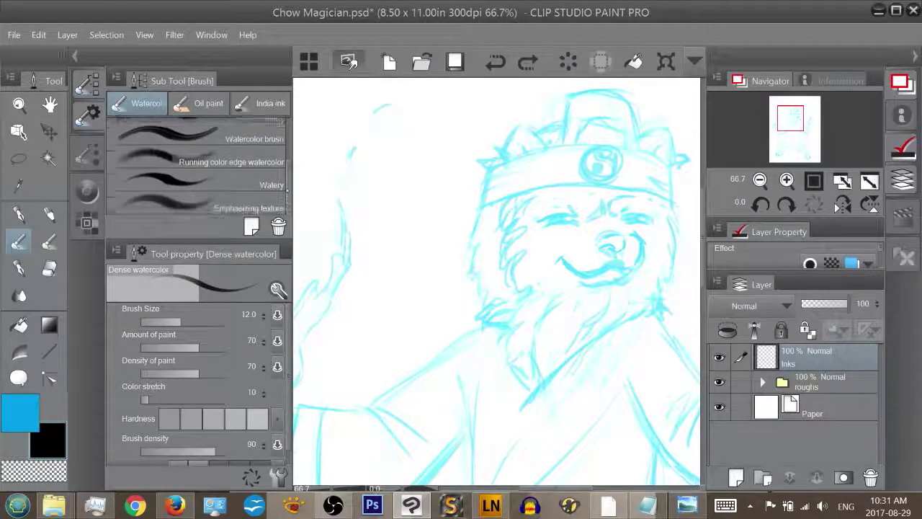
pyautogui.click(261, 199)
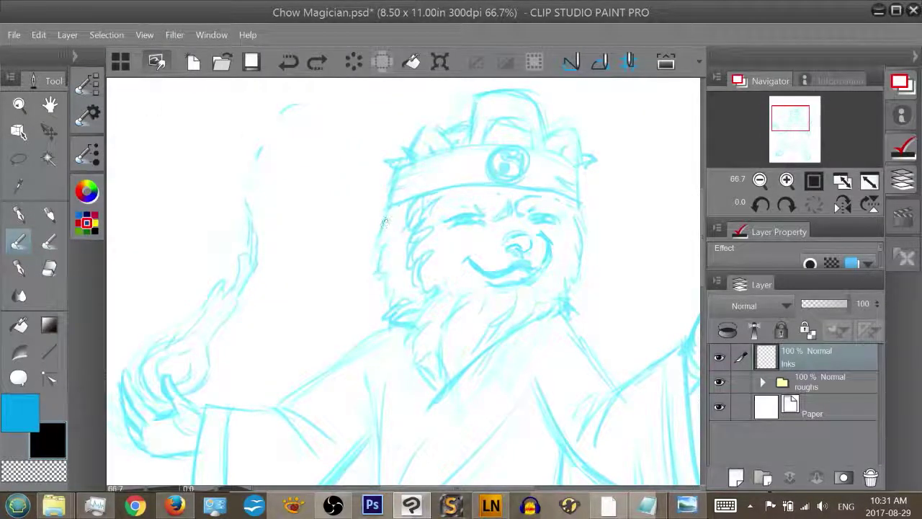
pyautogui.moveTo(388, 212); pyautogui.dragTo(369, 247)
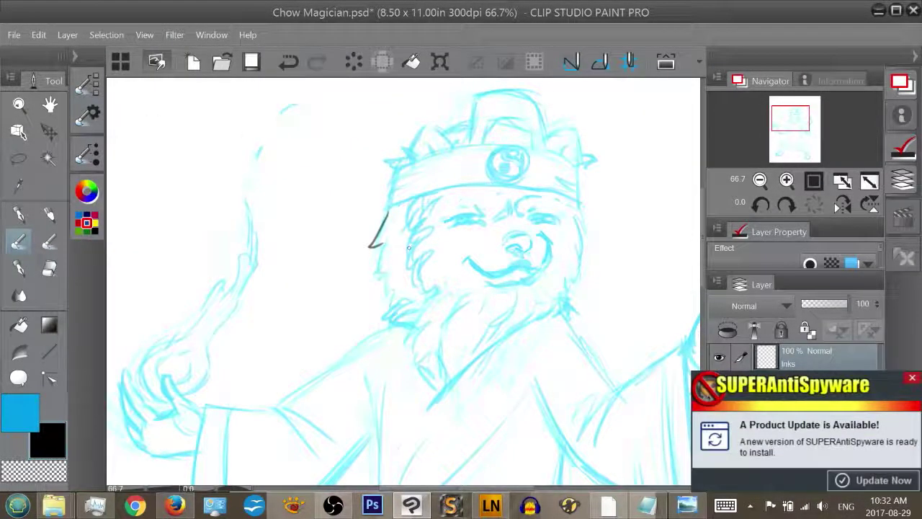
pyautogui.hotkey('ctrl', 'z')
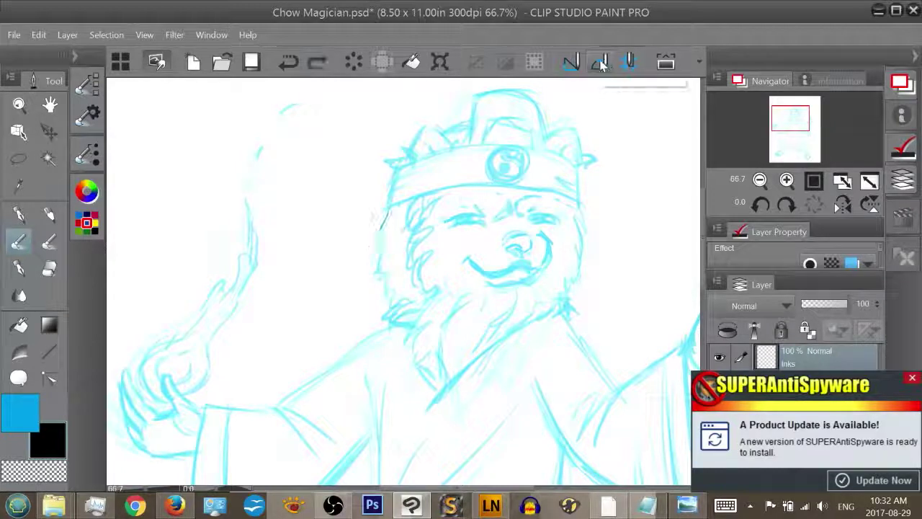
# Try the Lighter ink brush at size 12 on the fur below the headband's left end, and undo the stroke
pyautogui.click(87, 111)
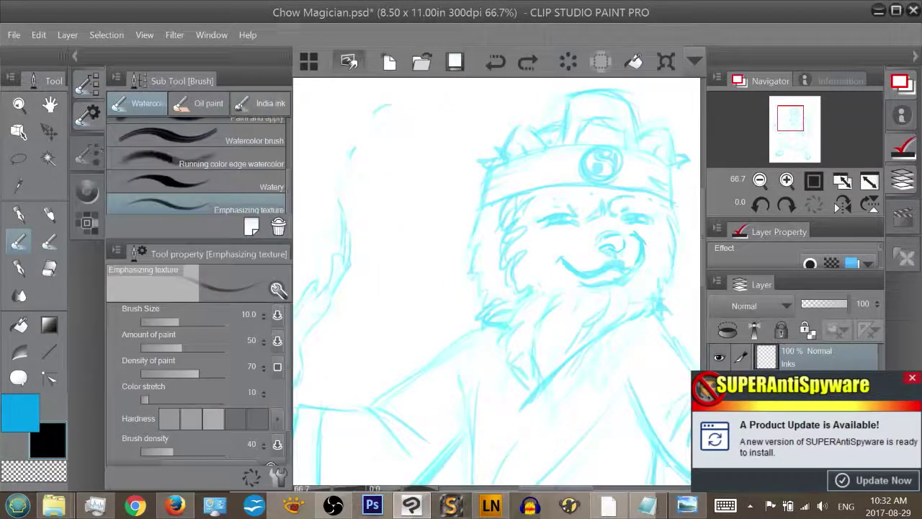
pyautogui.click(87, 152)
pyautogui.press('[')
pyautogui.press('[')
pyautogui.press('[')
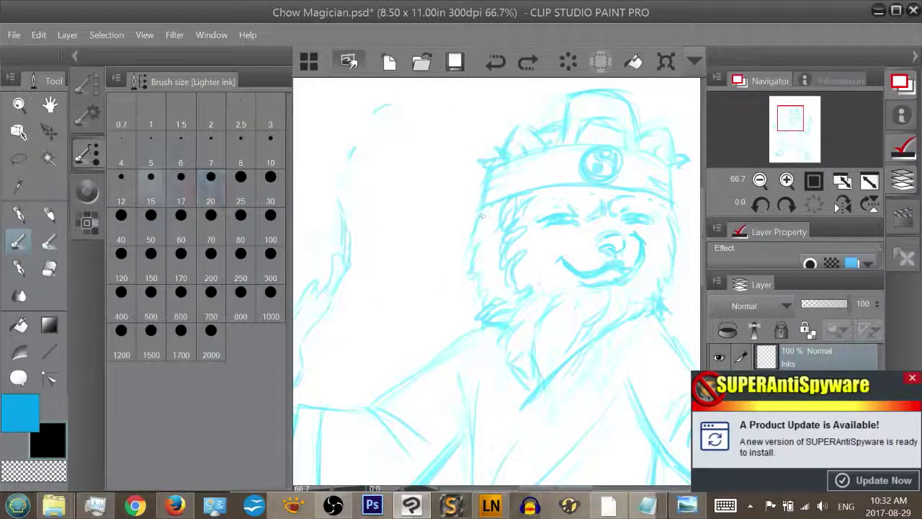
pyautogui.moveTo(481, 211); pyautogui.dragTo(465, 245)
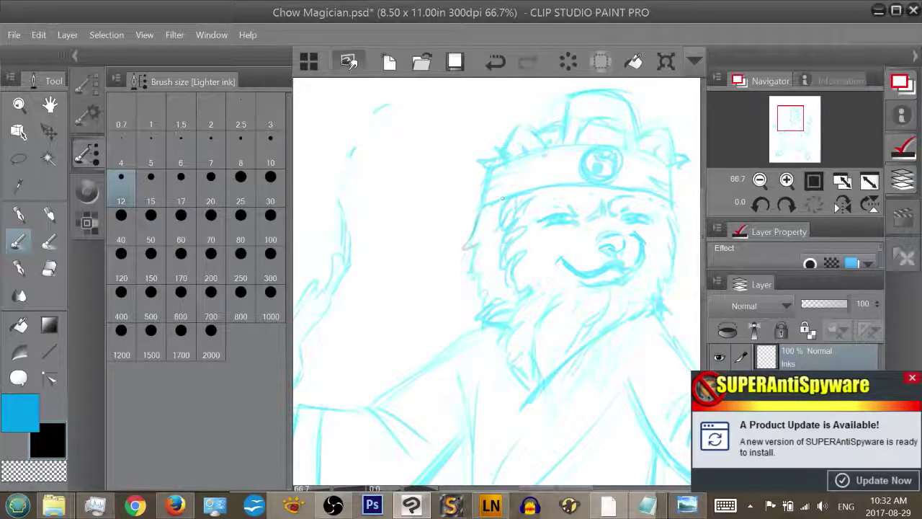
pyautogui.hotkey('ctrl', 'z')
# Try the Bristle India ink brush at size 45 on the head's left fur outline, and undo the stroke
pyautogui.click(94, 118)
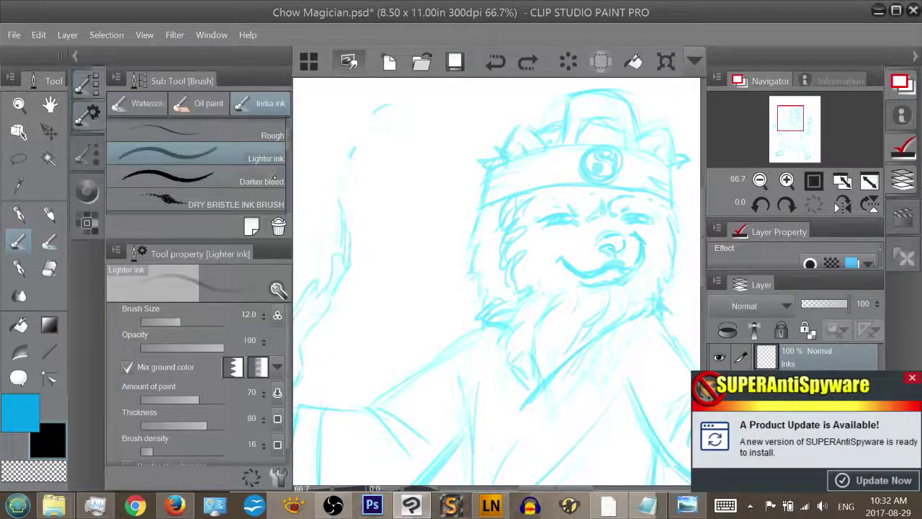
pyautogui.moveTo(287, 142); pyautogui.dragTo(287, 171)
pyautogui.click(248, 149)
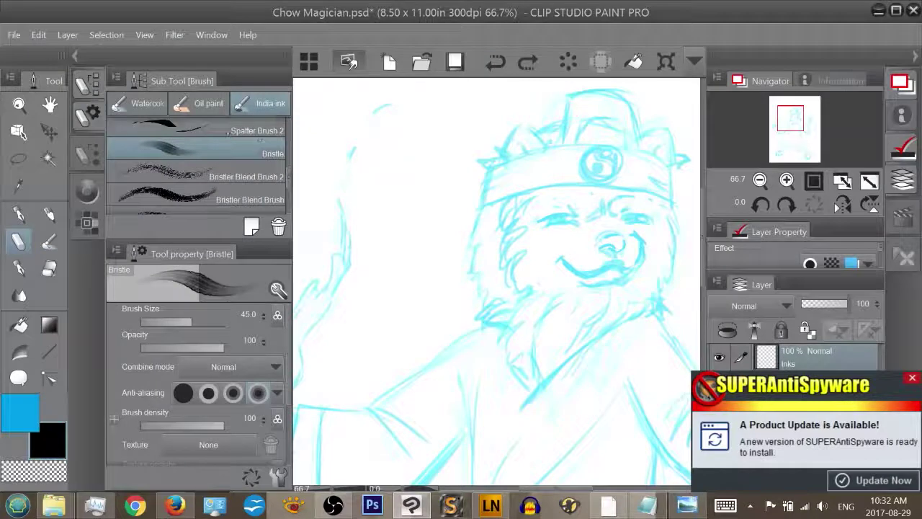
pyautogui.moveTo(477, 217); pyautogui.dragTo(457, 260)
pyautogui.hotkey('ctrl', 'z')
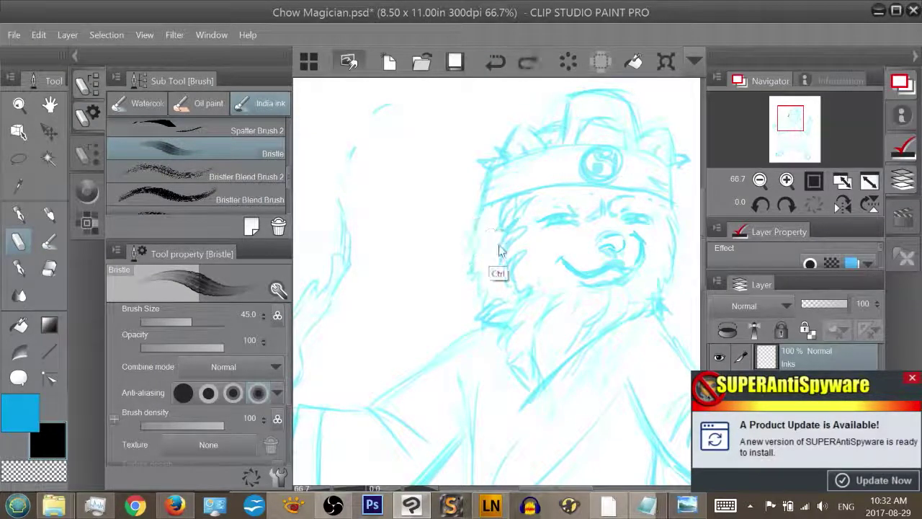
# Reduce the Bristle brush to size 15, test it on the left cheek fur, and undo the stroke
pyautogui.press('[')
pyautogui.press('[')
pyautogui.press('[')
pyautogui.press('[')
pyautogui.press('[')
pyautogui.press('[')
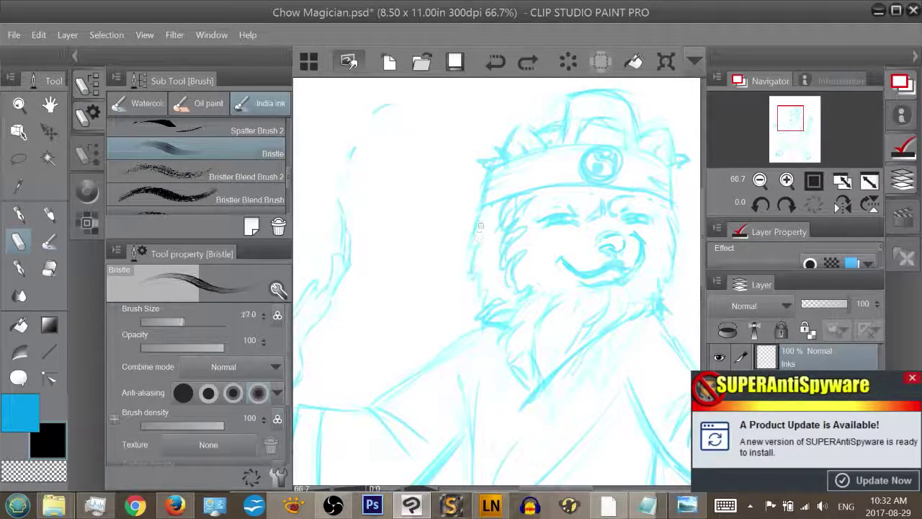
pyautogui.moveTo(479, 210); pyautogui.dragTo(461, 249)
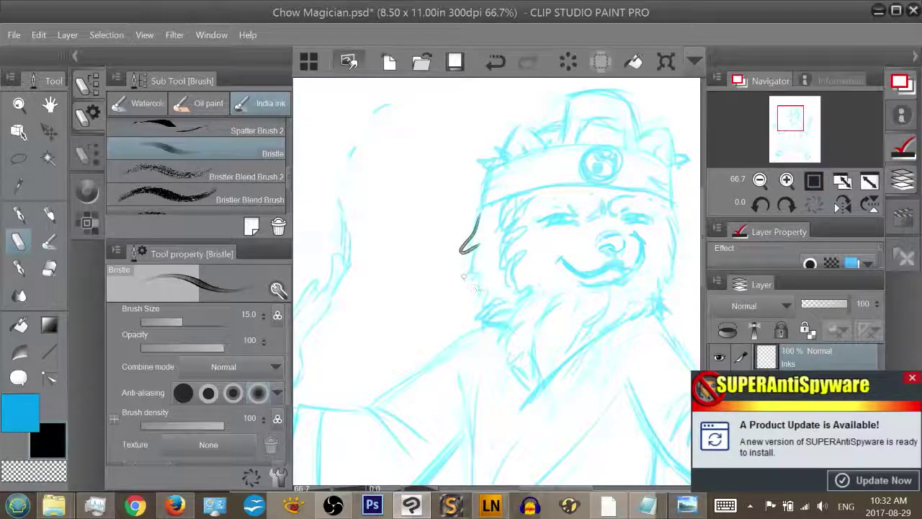
pyautogui.hotkey('ctrl', 'z')
# Select the Glaze India ink brush and set its size to 15
pyautogui.moveTo(284, 164); pyautogui.dragTo(284, 196)
pyautogui.click(205, 151)
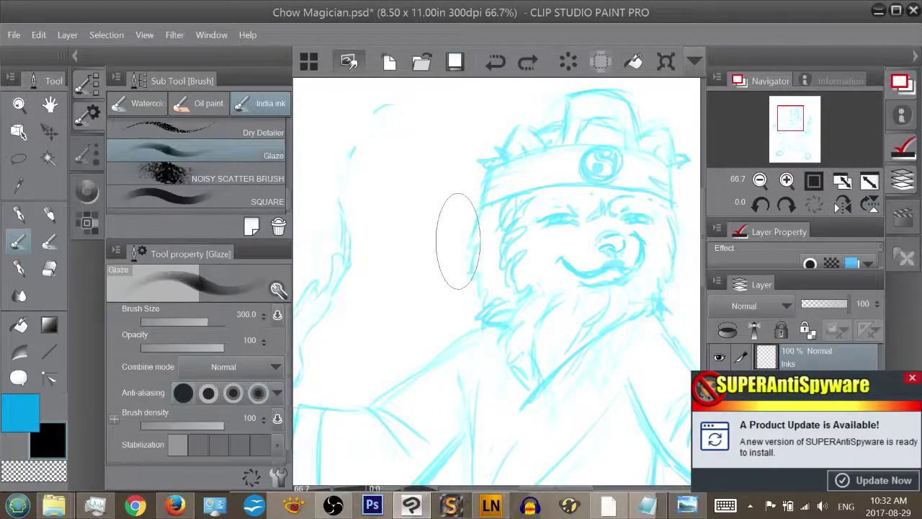
pyautogui.press('[')
pyautogui.press('[')
pyautogui.press('[')
pyautogui.press('[')
pyautogui.press('[')
pyautogui.press('[')
pyautogui.press('[')
pyautogui.press('[')
pyautogui.press('[')
pyautogui.press('[')
pyautogui.press('[')
pyautogui.press('[')
pyautogui.press('[')
pyautogui.press('[')
pyautogui.press('[')
pyautogui.press('[')
pyautogui.press('[')
pyautogui.press('[')
pyautogui.press('[')
pyautogui.press(']')
pyautogui.press(']')
pyautogui.press(']')
pyautogui.press(']')
pyautogui.press(']')
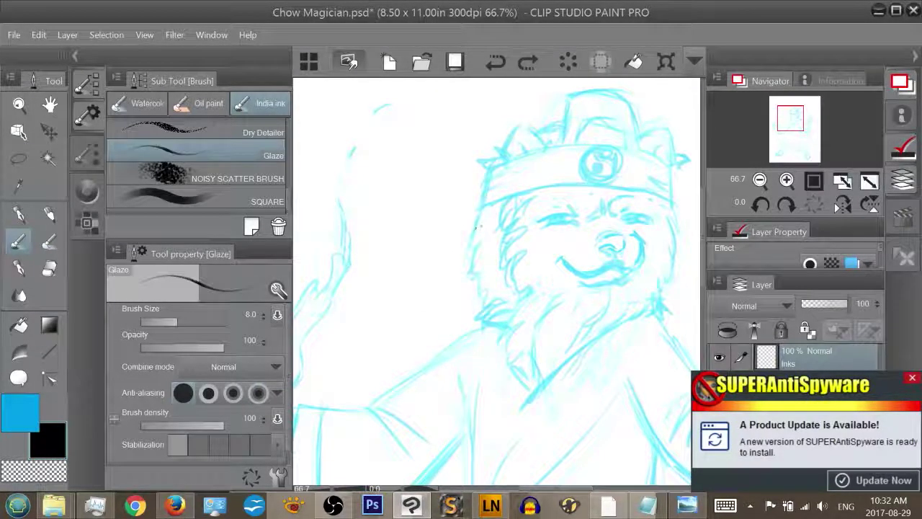
# Test the Glaze brush with strokes on the left fur outline below the headband, undoing each one
pyautogui.moveTo(478, 213); pyautogui.dragTo(461, 249)
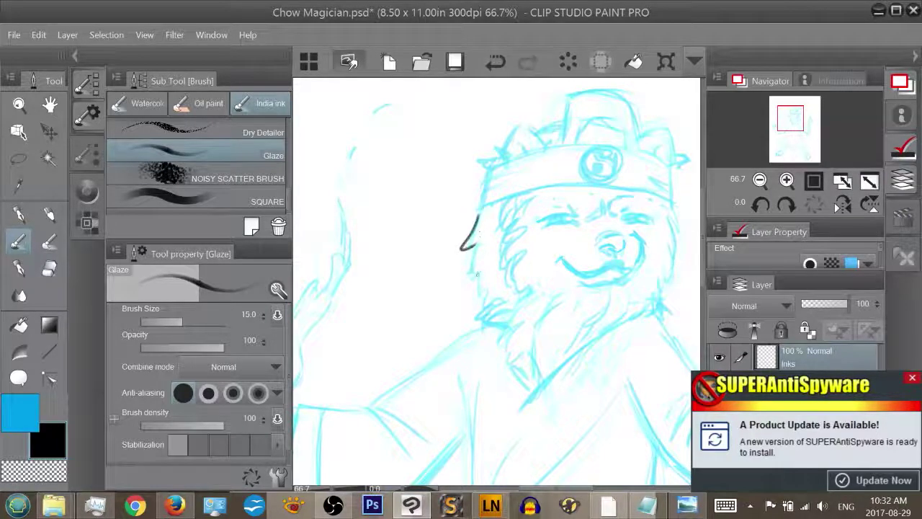
pyautogui.hotkey('ctrl', 'z')
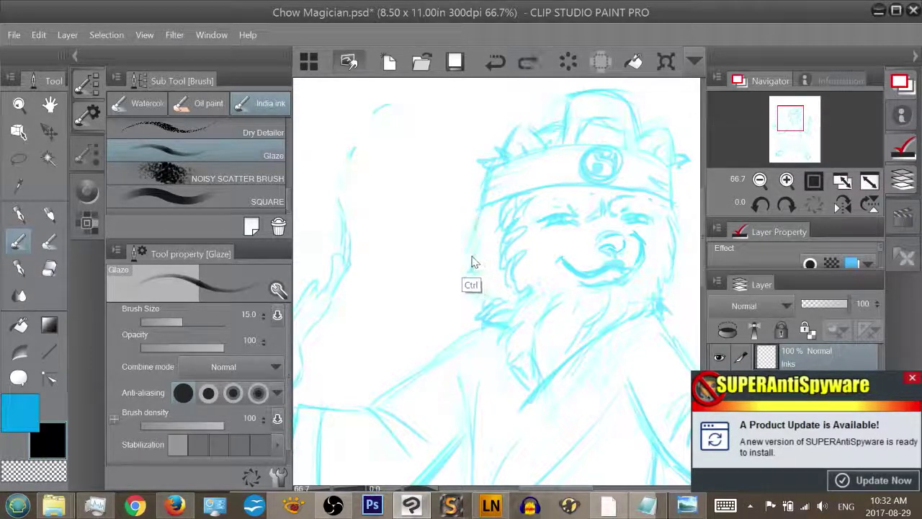
pyautogui.moveTo(478, 208)
pyautogui.mouseDown()
pyautogui.moveTo(458, 248)
pyautogui.moveTo(483, 248)
pyautogui.moveTo(460, 250)
pyautogui.mouseUp()
pyautogui.hotkey('ctrl', 'z')
pyautogui.hotkey('ctrl', 'z')
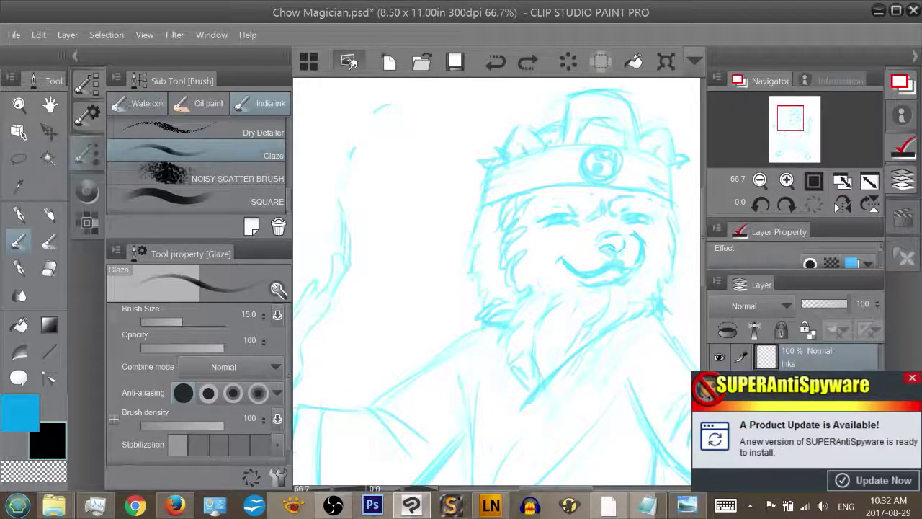
# Ink the dog's nose, the creases between the brows and the right eye in black over the sketch
pyautogui.click(74, 55)
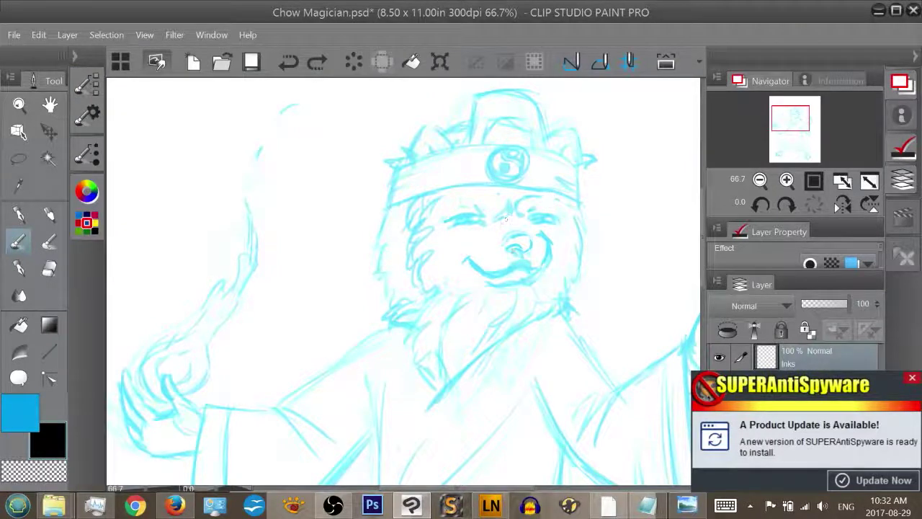
pyautogui.moveTo(516, 246); pyautogui.dragTo(509, 250)
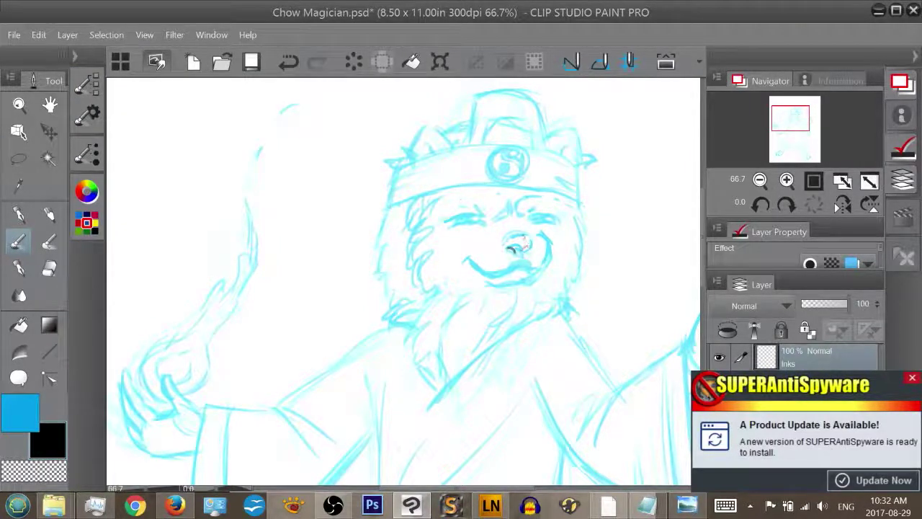
pyautogui.hotkey('ctrl', 'z')
pyautogui.moveTo(512, 251)
pyautogui.mouseDown()
pyautogui.moveTo(532, 248)
pyautogui.moveTo(510, 199)
pyautogui.moveTo(559, 223)
pyautogui.moveTo(538, 219)
pyautogui.mouseUp()
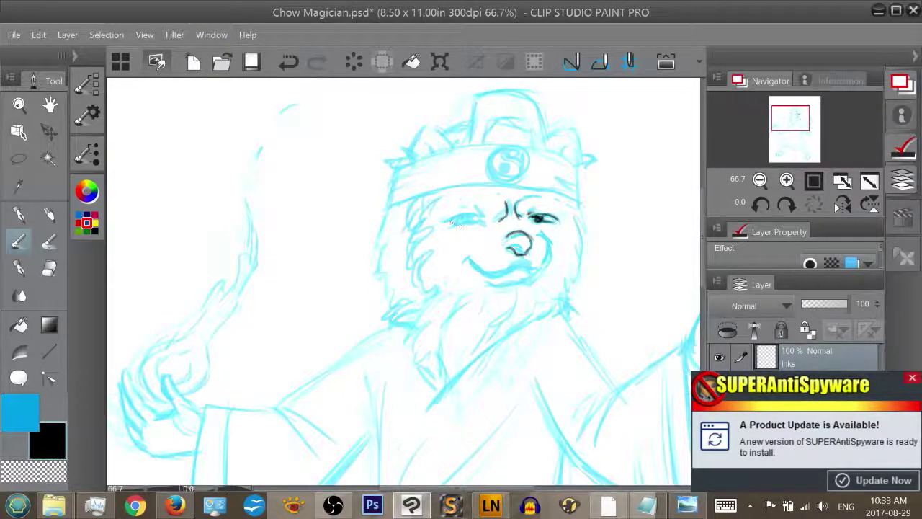
# Undo the latest eye strokes and re-ink the right eye's outline with short lid marks around it
pyautogui.moveTo(453, 224); pyautogui.dragTo(469, 219)
pyautogui.hotkey('ctrl', 'z')
pyautogui.hotkey('ctrl', 'z')
pyautogui.hotkey('ctrl', 'z')
pyautogui.hotkey('ctrl', 'z')
pyautogui.moveTo(535, 220); pyautogui.dragTo(542, 222)
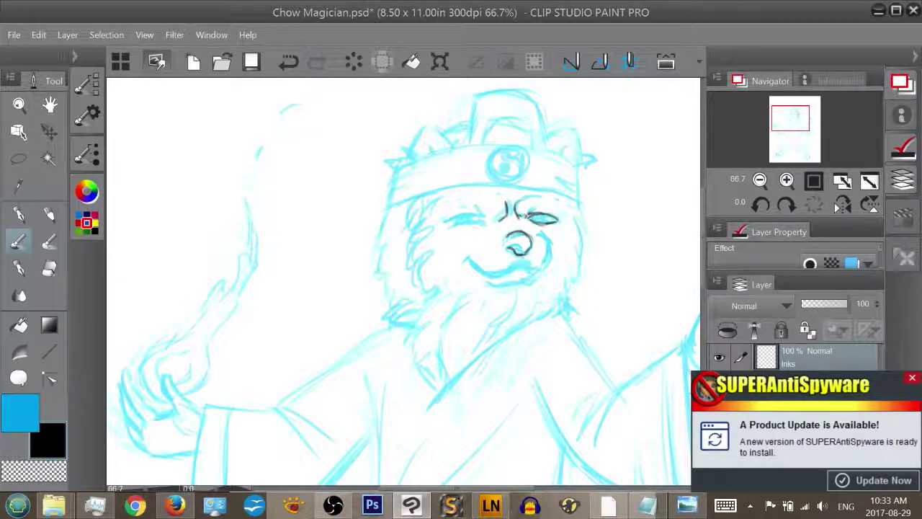
pyautogui.moveTo(530, 216); pyautogui.dragTo(524, 214)
pyautogui.hotkey('ctrl', 'z')
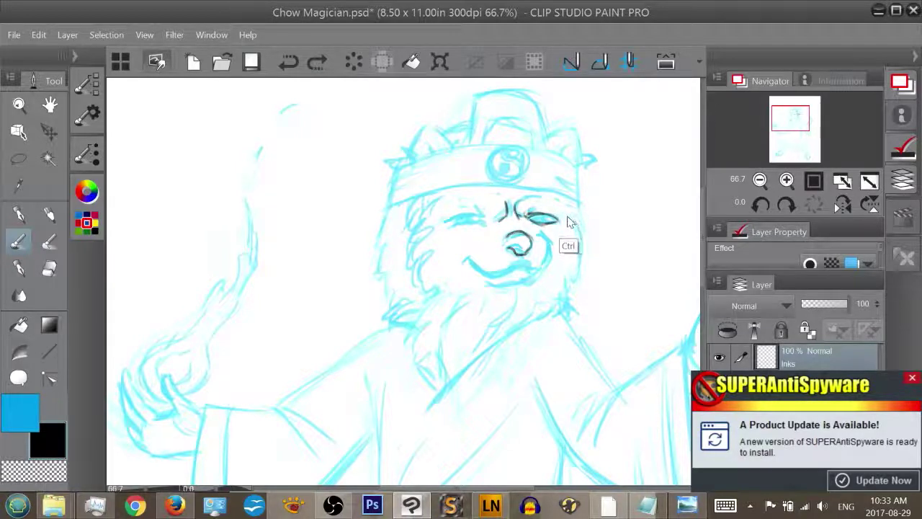
pyautogui.moveTo(554, 208); pyautogui.dragTo(536, 210)
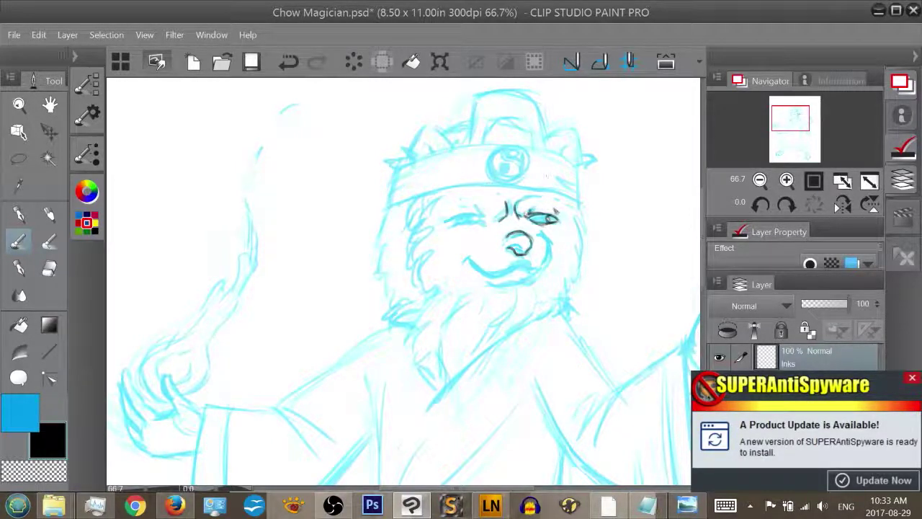
# Ink the left eye's upper lid and fill the right eye in black, correcting the fill with the eraser
pyautogui.moveTo(446, 220); pyautogui.dragTo(484, 217)
pyautogui.moveTo(532, 216); pyautogui.dragTo(545, 220)
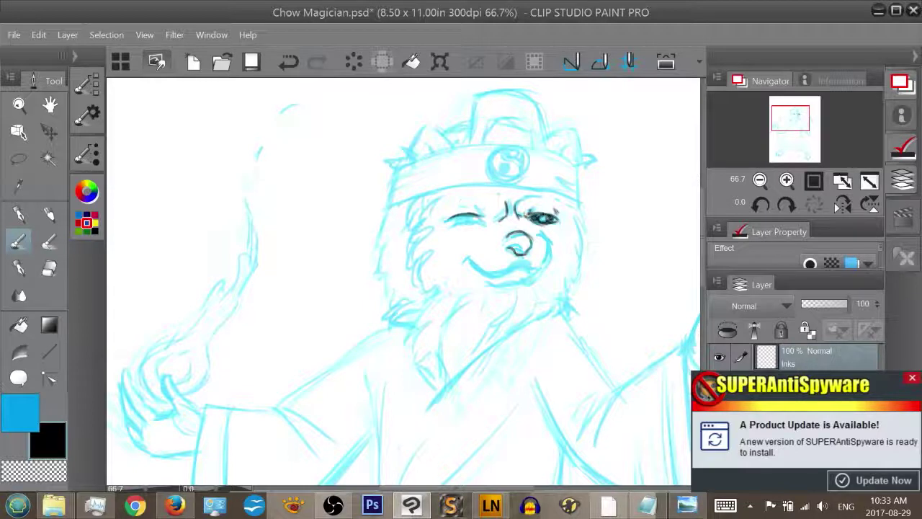
pyautogui.press('e')
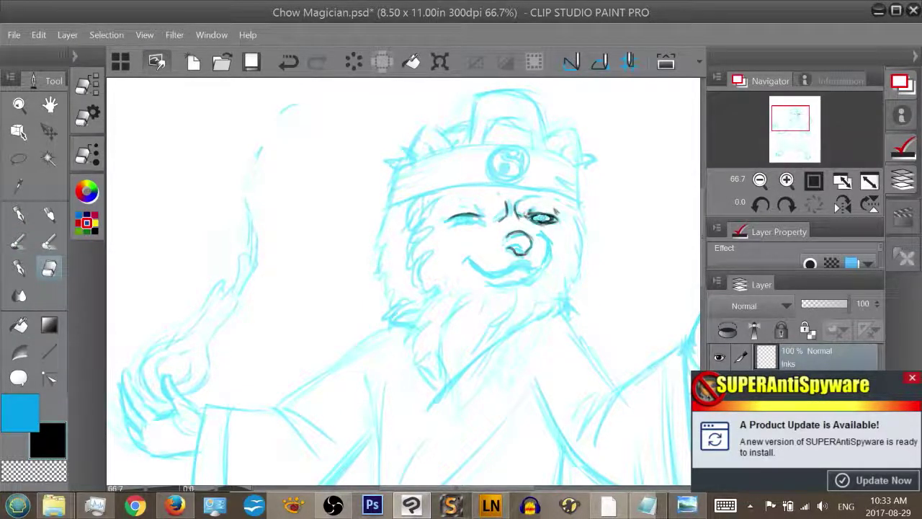
pyautogui.press('b')
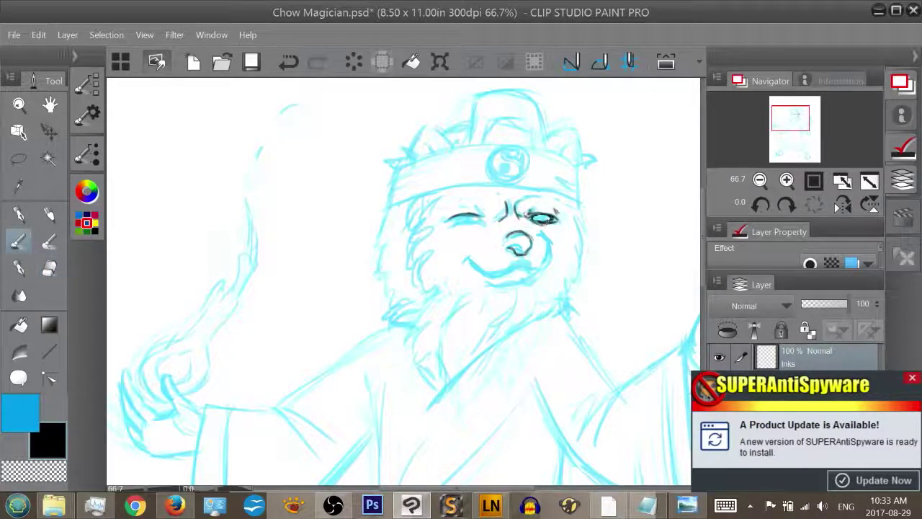
pyautogui.moveTo(532, 215); pyautogui.dragTo(548, 221)
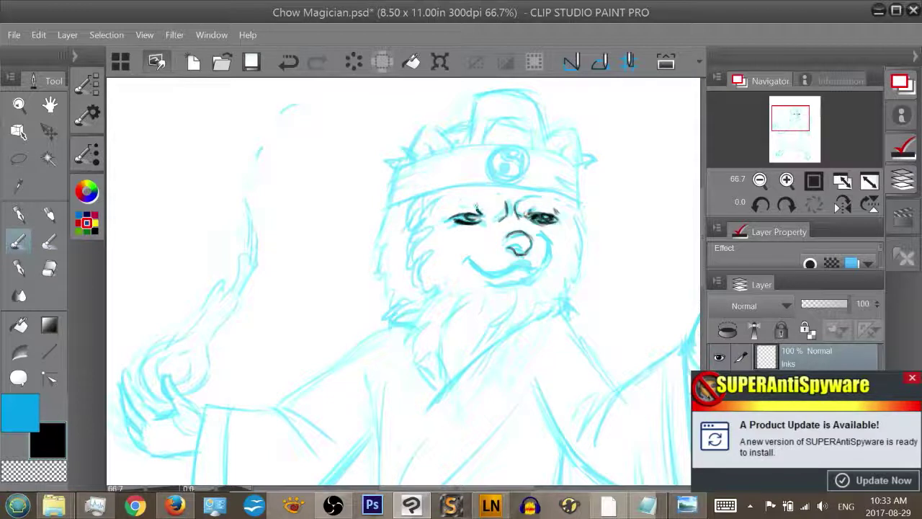
# Darken the left eye with solid black and clean up its edges with the eraser
pyautogui.moveTo(464, 216); pyautogui.dragTo(476, 215)
pyautogui.moveTo(448, 215); pyautogui.dragTo(463, 220)
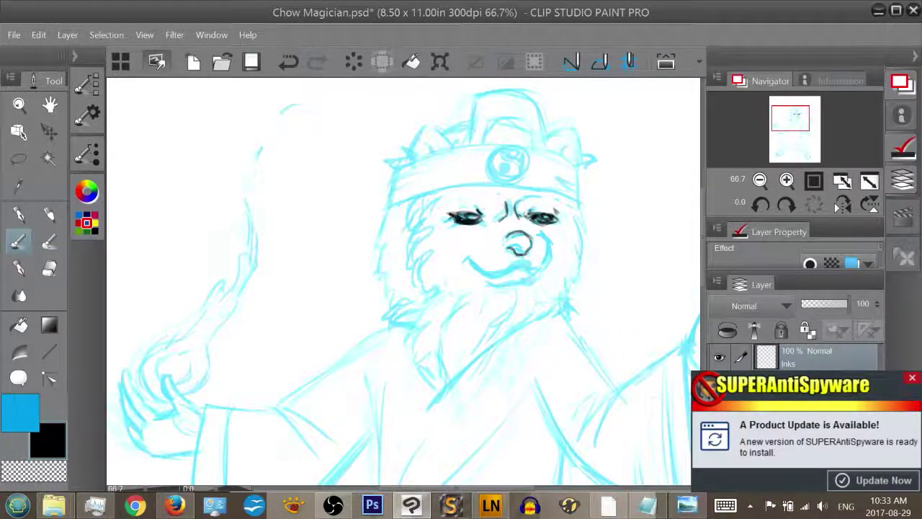
pyautogui.press('e')
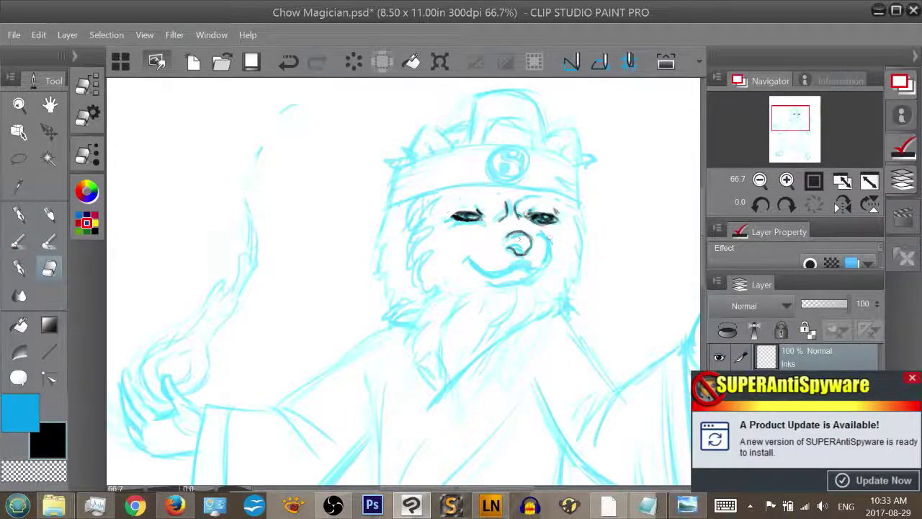
# Ink short brow marks between the eyes and the headband with the brush
pyautogui.press('p')
pyautogui.press('b')
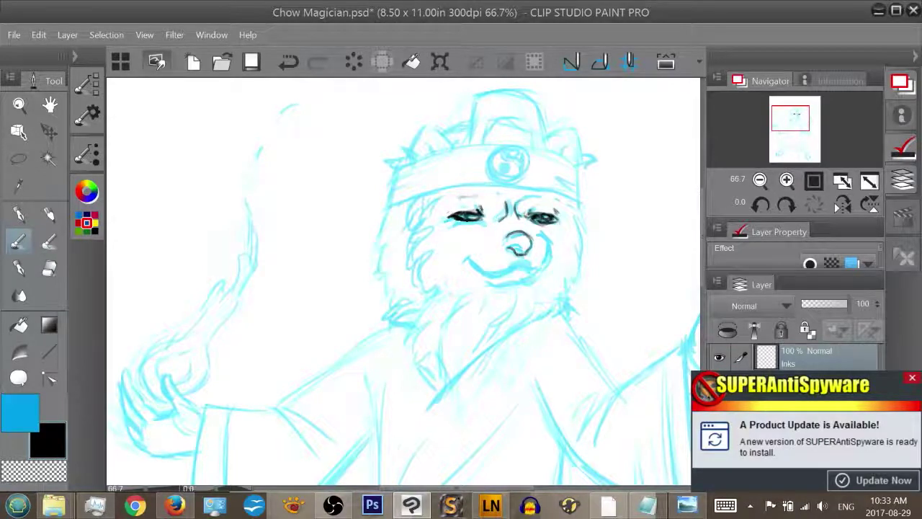
pyautogui.moveTo(458, 197); pyautogui.dragTo(521, 197)
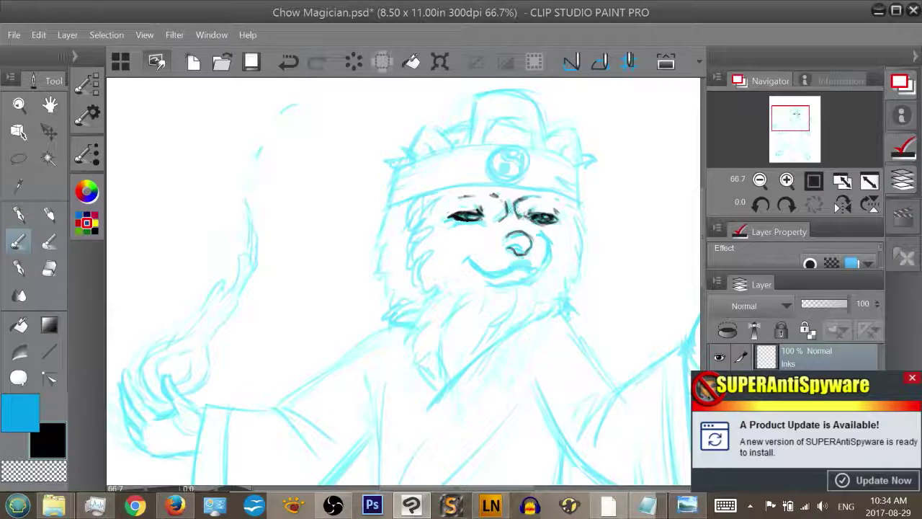
# Ink the smiling mouth, redoing the muzzle's right curve and adding the lower lip and the left corner crease
pyautogui.moveTo(467, 258)
pyautogui.mouseDown()
pyautogui.moveTo(487, 271)
pyautogui.moveTo(510, 260)
pyautogui.moveTo(504, 275)
pyautogui.moveTo(495, 274)
pyautogui.moveTo(509, 266)
pyautogui.moveTo(533, 273)
pyautogui.moveTo(553, 242)
pyautogui.mouseUp()
pyautogui.hotkey('ctrl', 'z')
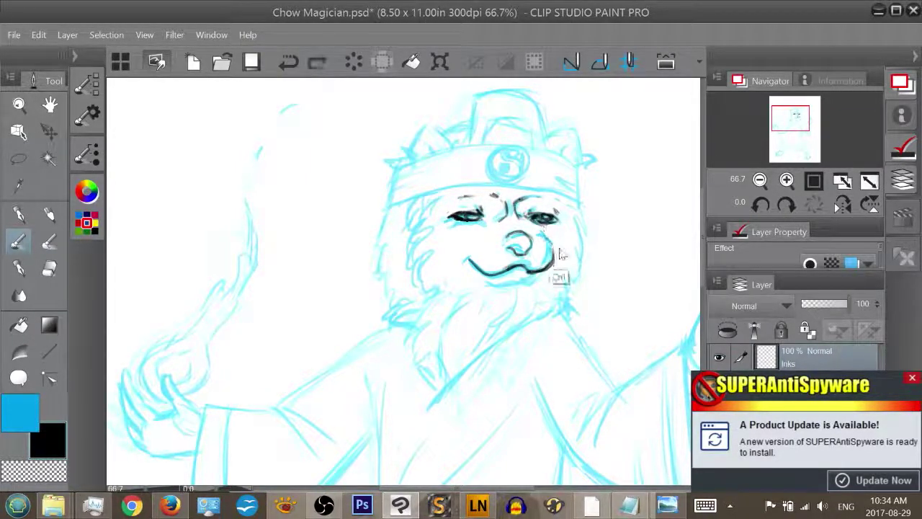
pyautogui.hotkey('ctrl', 'z')
pyautogui.moveTo(545, 241); pyautogui.dragTo(552, 256)
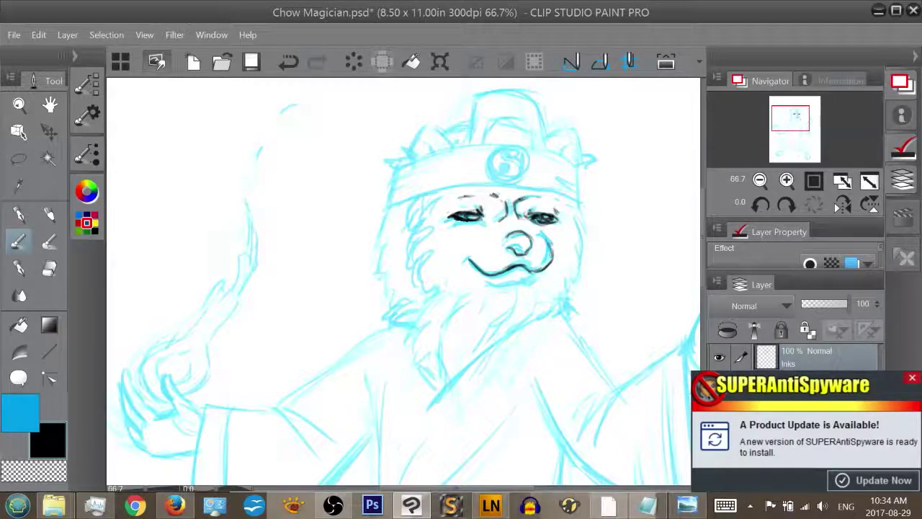
pyautogui.moveTo(497, 284); pyautogui.dragTo(536, 272)
pyautogui.moveTo(478, 261); pyautogui.dragTo(467, 255)
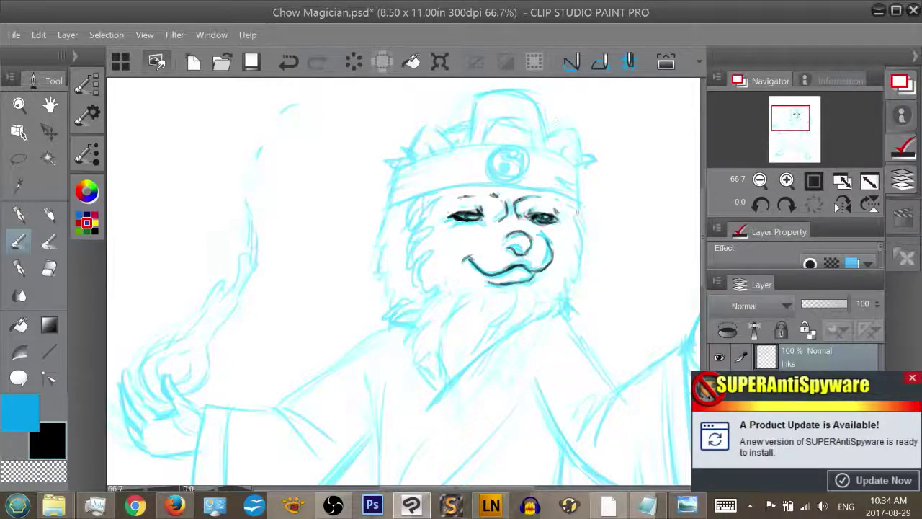
# Ink the fur outline of the right cheek and the inner fur line of the left cheek in black
pyautogui.moveTo(583, 235); pyautogui.dragTo(585, 264)
pyautogui.moveTo(573, 216)
pyautogui.mouseDown()
pyautogui.moveTo(583, 271)
pyautogui.moveTo(567, 307)
pyautogui.mouseUp()
pyautogui.moveTo(575, 276); pyautogui.dragTo(561, 318)
pyautogui.moveTo(416, 210)
pyautogui.mouseDown()
pyautogui.moveTo(403, 229)
pyautogui.moveTo(418, 287)
pyautogui.mouseUp()
# Ink the left cheek's lower fur and the long curved strands of the beard with the brush
pyautogui.moveTo(414, 254)
pyautogui.mouseDown()
pyautogui.moveTo(424, 297)
pyautogui.moveTo(462, 304)
pyautogui.moveTo(441, 348)
pyautogui.moveTo(442, 386)
pyautogui.mouseUp()
pyautogui.moveTo(518, 293)
pyautogui.mouseDown()
pyautogui.moveTo(477, 352)
pyautogui.moveTo(508, 332)
pyautogui.mouseUp()
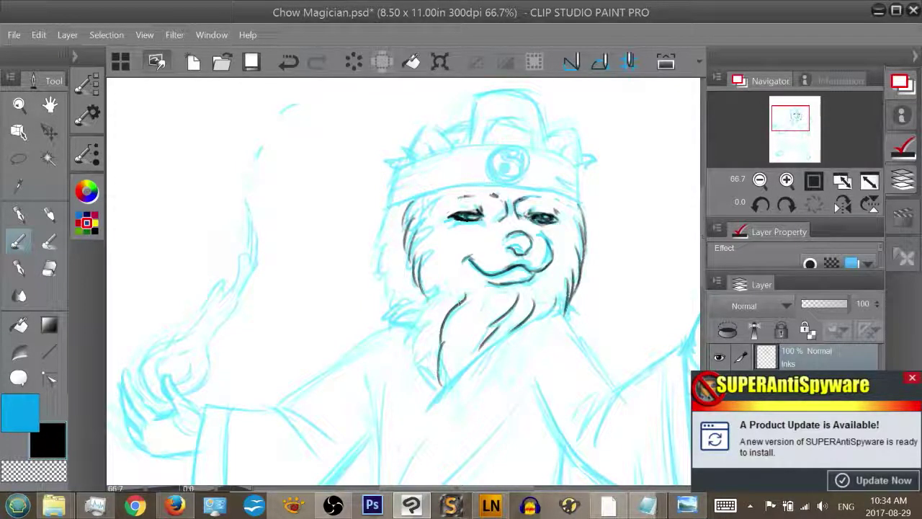
pyautogui.moveTo(435, 300); pyautogui.dragTo(416, 369)
pyautogui.moveTo(430, 322); pyautogui.dragTo(416, 347)
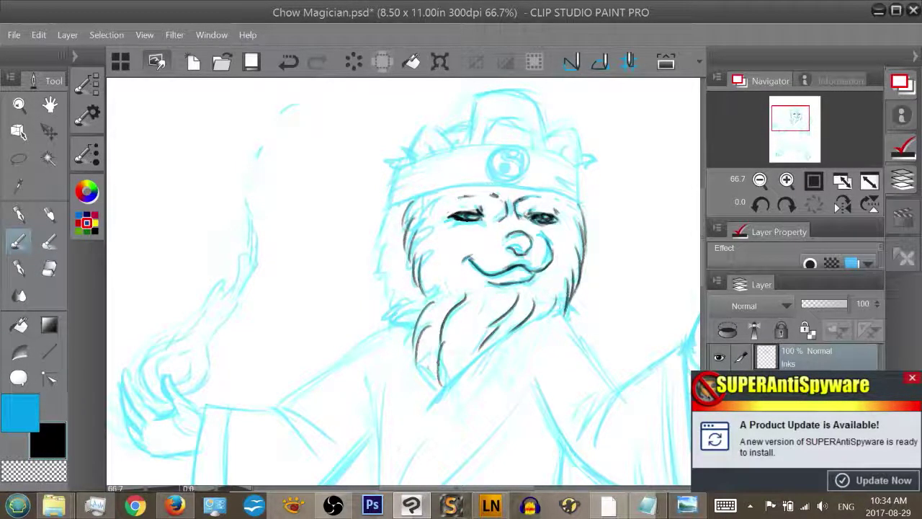
# Ink the jagged outer fur edge on the left side of the head and strengthen the brow marks
pyautogui.moveTo(391, 204); pyautogui.dragTo(372, 274)
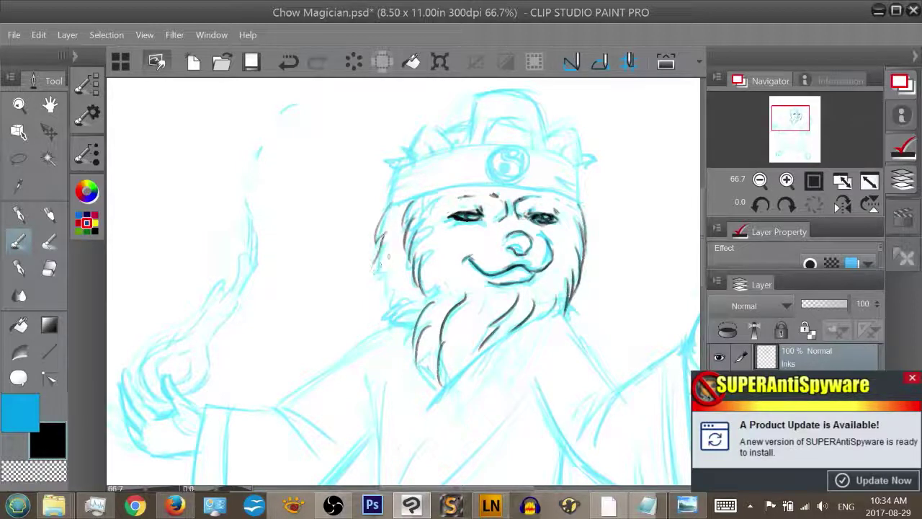
pyautogui.moveTo(383, 237); pyautogui.dragTo(376, 283)
pyautogui.moveTo(496, 195); pyautogui.dragTo(504, 210)
pyautogui.moveTo(523, 202)
pyautogui.mouseDown()
pyautogui.moveTo(527, 210)
pyautogui.moveTo(550, 206)
pyautogui.mouseUp()
pyautogui.moveTo(379, 269)
pyautogui.mouseDown()
pyautogui.moveTo(382, 306)
pyautogui.moveTo(398, 304)
pyautogui.moveTo(387, 327)
pyautogui.mouseUp()
pyautogui.moveTo(382, 246); pyautogui.dragTo(375, 267)
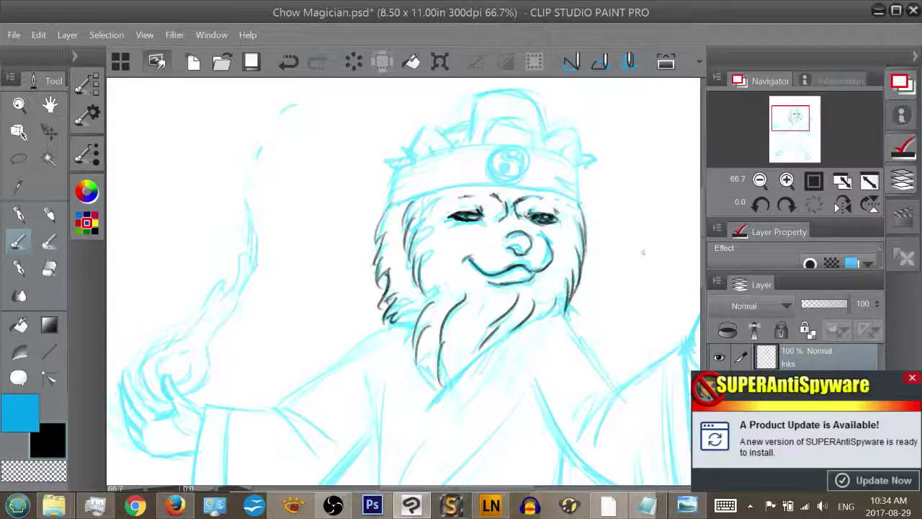
# Ink the headband's left end with short fold lines, undoing the unwanted strokes
pyautogui.scroll(1, 642, 252)
pyautogui.moveTo(794, 117); pyautogui.dragTo(792, 113)
pyautogui.moveTo(363, 267)
pyautogui.mouseDown()
pyautogui.moveTo(361, 254)
pyautogui.moveTo(354, 289)
pyautogui.moveTo(393, 259)
pyautogui.mouseUp()
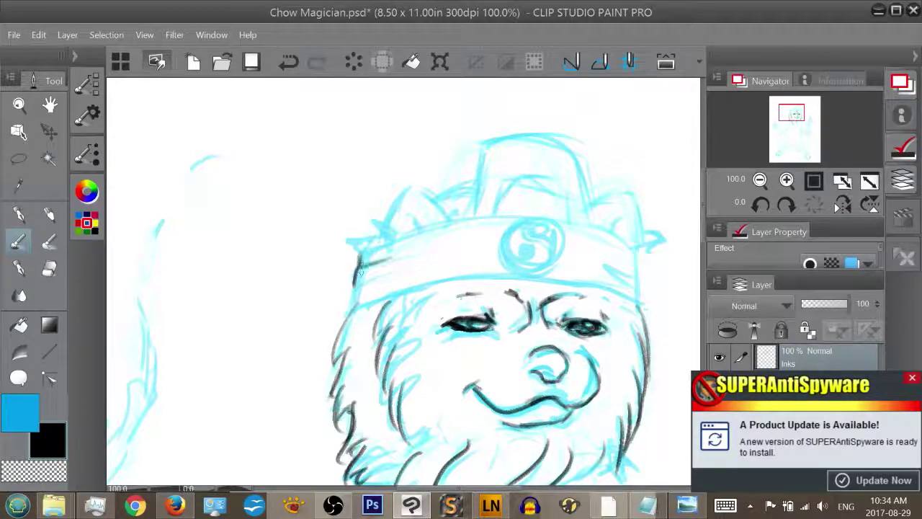
pyautogui.moveTo(357, 284)
pyautogui.mouseDown()
pyautogui.moveTo(352, 314)
pyautogui.moveTo(395, 274)
pyautogui.moveTo(358, 266)
pyautogui.moveTo(384, 259)
pyautogui.moveTo(352, 314)
pyautogui.moveTo(382, 276)
pyautogui.mouseUp()
pyautogui.hotkey('ctrl', 'z')
pyautogui.hotkey('ctrl', 'z')
pyautogui.hotkey('ctrl', 'z')
pyautogui.hotkey('ctrl', 'z')
pyautogui.hotkey('ctrl', 'z')
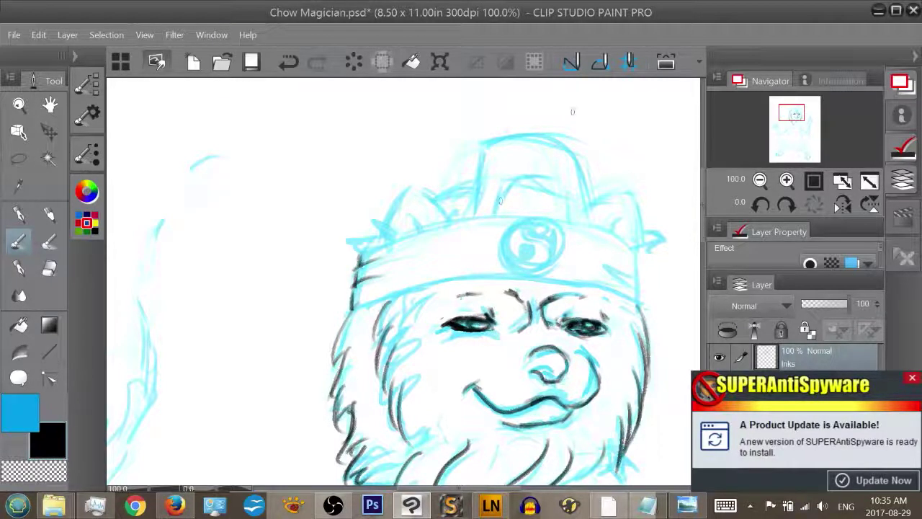
# Ink the headband's right end with its short fold lines
pyautogui.moveTo(638, 289); pyautogui.dragTo(638, 308)
pyautogui.moveTo(623, 274); pyautogui.dragTo(640, 289)
pyautogui.moveTo(637, 256)
pyautogui.mouseDown()
pyautogui.moveTo(640, 283)
pyautogui.moveTo(632, 238)
pyautogui.moveTo(646, 224)
pyautogui.moveTo(614, 154)
pyautogui.moveTo(437, 171)
pyautogui.mouseUp()
# Rotate the canvas and ink the headband's full lower edge with overlapping curved strokes
pyautogui.press('r')
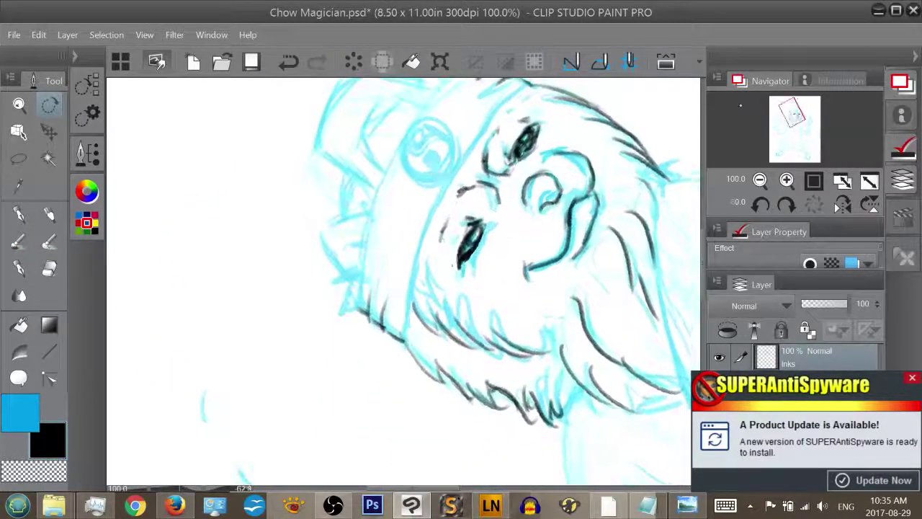
pyautogui.moveTo(792, 114); pyautogui.dragTo(796, 110)
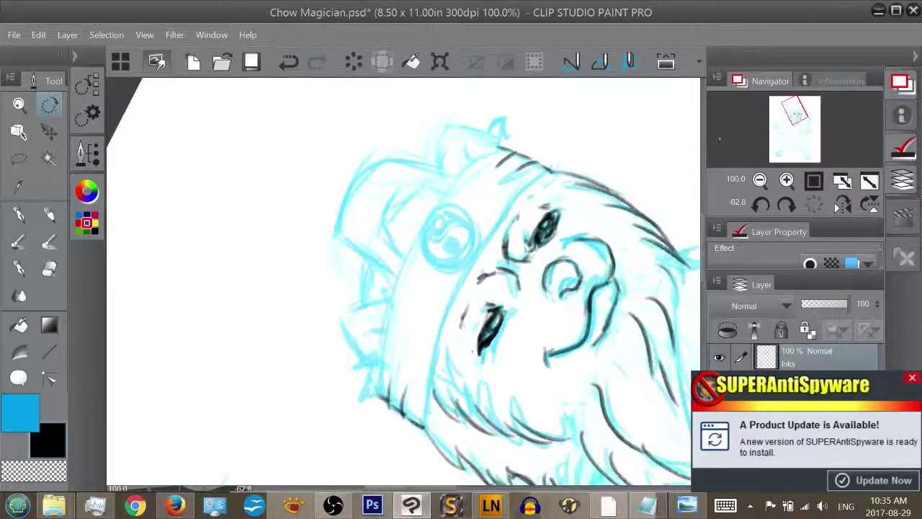
pyautogui.press('b')
pyautogui.moveTo(422, 427); pyautogui.dragTo(432, 362)
pyautogui.moveTo(423, 409); pyautogui.dragTo(445, 320)
pyautogui.moveTo(423, 418); pyautogui.dragTo(459, 285)
pyautogui.moveTo(432, 361); pyautogui.dragTo(475, 256)
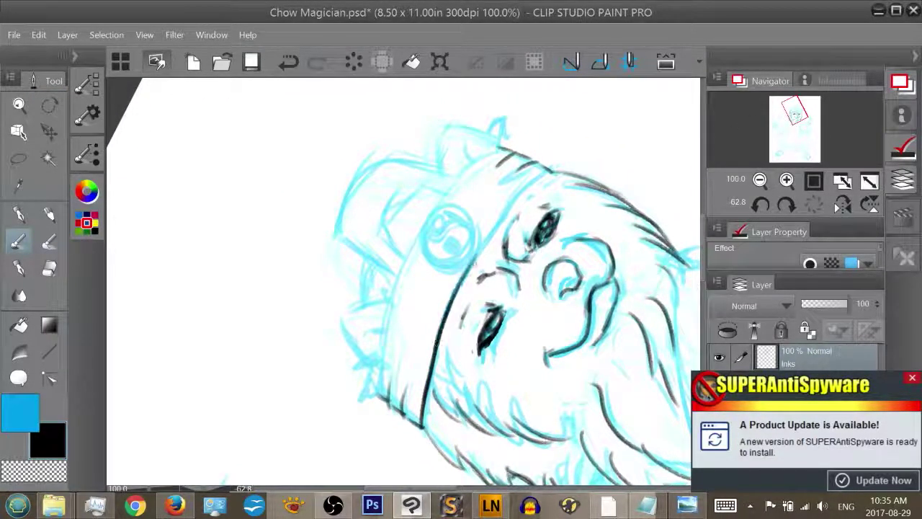
pyautogui.moveTo(453, 311); pyautogui.dragTo(504, 215)
pyautogui.moveTo(468, 266); pyautogui.dragTo(543, 178)
pyautogui.moveTo(499, 221); pyautogui.dragTo(553, 172)
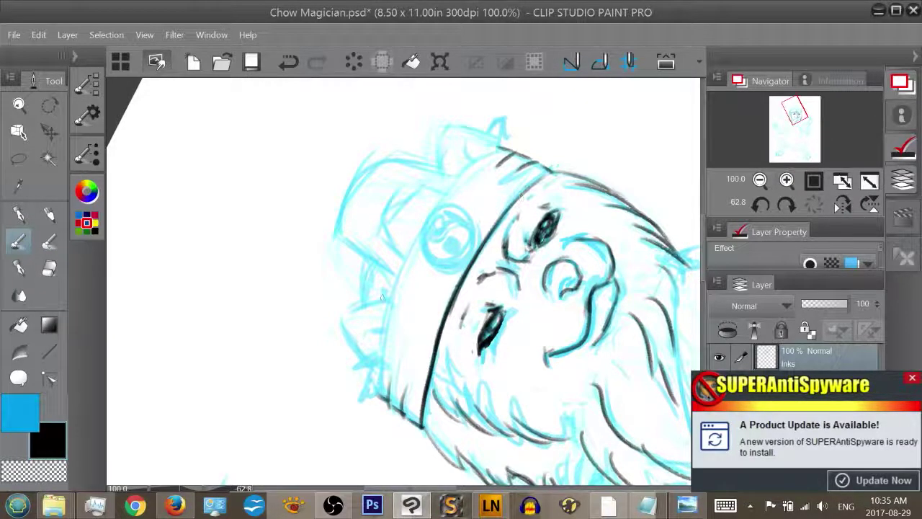
# Ink the headband's full upper edge from end to end, redoing the first strokes
pyautogui.moveTo(379, 392); pyautogui.dragTo(385, 329)
pyautogui.moveTo(380, 394); pyautogui.dragTo(393, 298)
pyautogui.moveTo(379, 364); pyautogui.dragTo(407, 255)
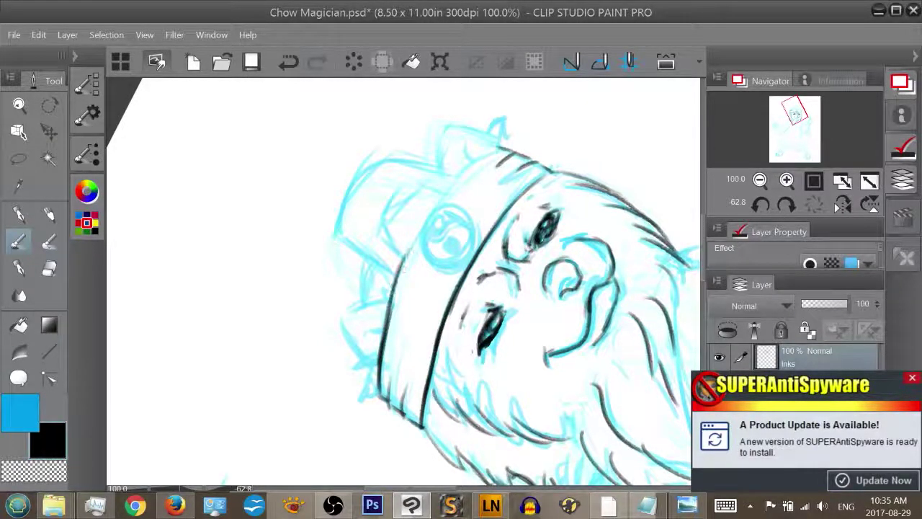
pyautogui.hotkey('ctrl', 'z')
pyautogui.hotkey('ctrl', 'z')
pyautogui.moveTo(376, 396); pyautogui.dragTo(398, 275)
pyautogui.moveTo(386, 339); pyautogui.dragTo(421, 227)
pyautogui.moveTo(397, 283); pyautogui.dragTo(459, 180)
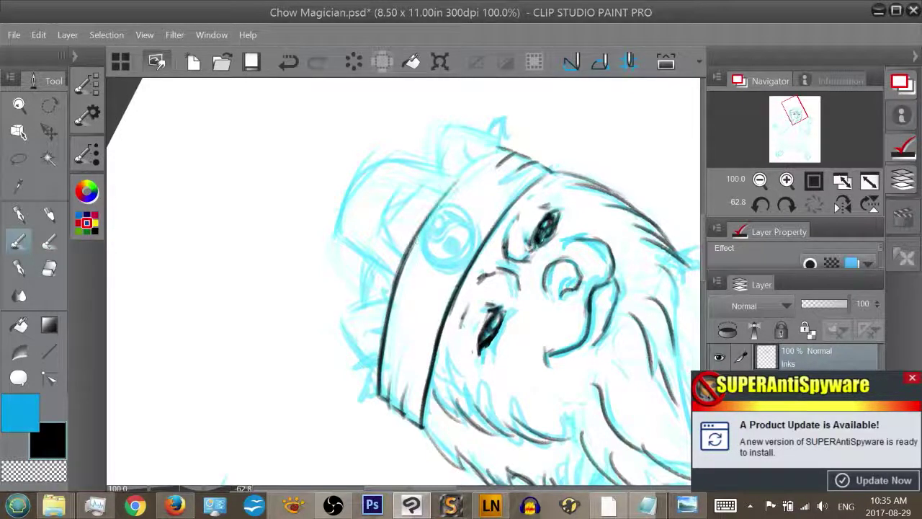
pyautogui.moveTo(430, 213); pyautogui.dragTo(499, 145)
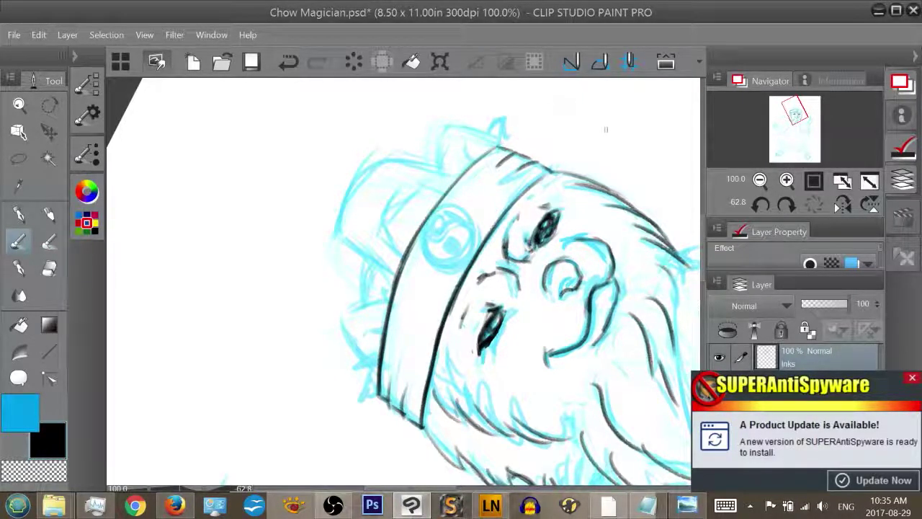
# Return the canvas to its upright rotation and ink the round yin-yang emblem on the headband, redoing the failed circle strokes
pyautogui.press('r')
pyautogui.moveTo(601, 136); pyautogui.dragTo(609, 252)
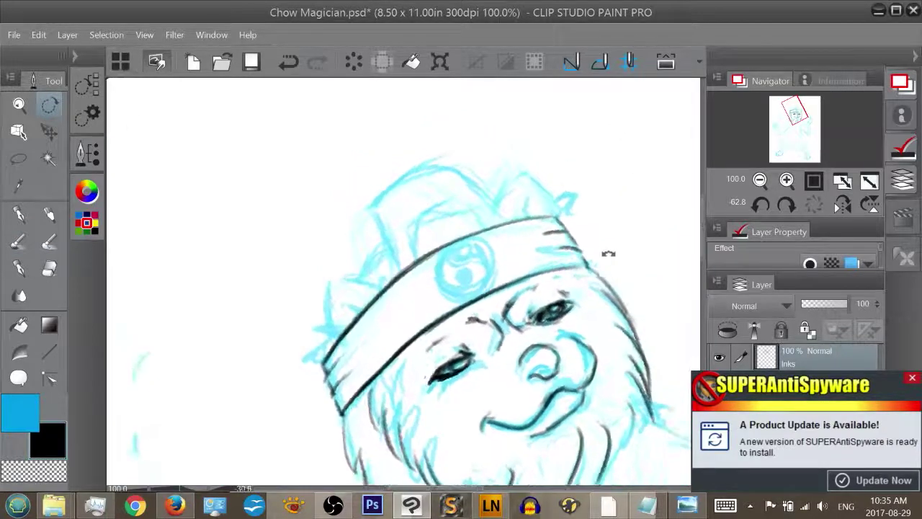
pyautogui.press('-')
pyautogui.press('-')
pyautogui.press('-')
pyautogui.press('-')
pyautogui.press('-')
pyautogui.press('-')
pyautogui.press('-')
pyautogui.press('-')
pyautogui.press('-')
pyautogui.press('-')
pyautogui.press('-')
pyautogui.press('-')
pyautogui.press('-')
pyautogui.press('-')
pyautogui.press('-')
pyautogui.press('-')
pyautogui.press('-')
pyautogui.press('-')
pyautogui.press('-')
pyautogui.press('-')
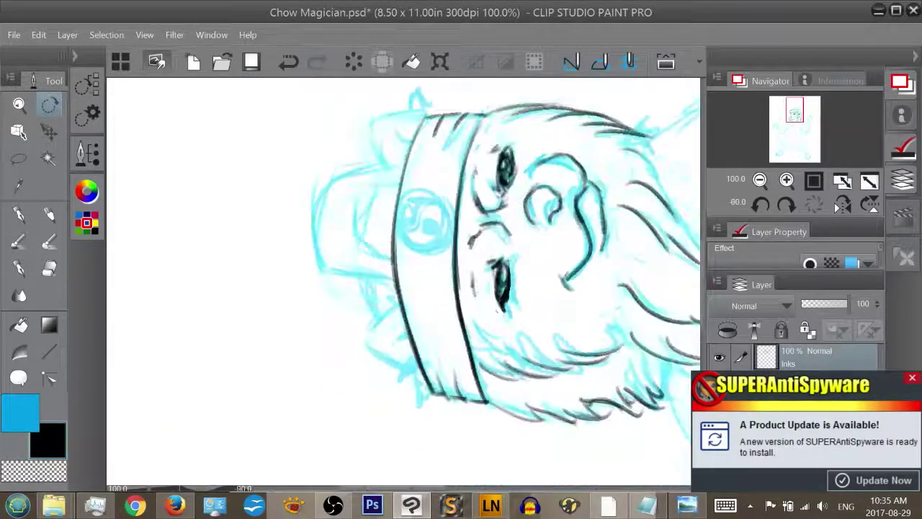
pyautogui.press('-')
pyautogui.press('-')
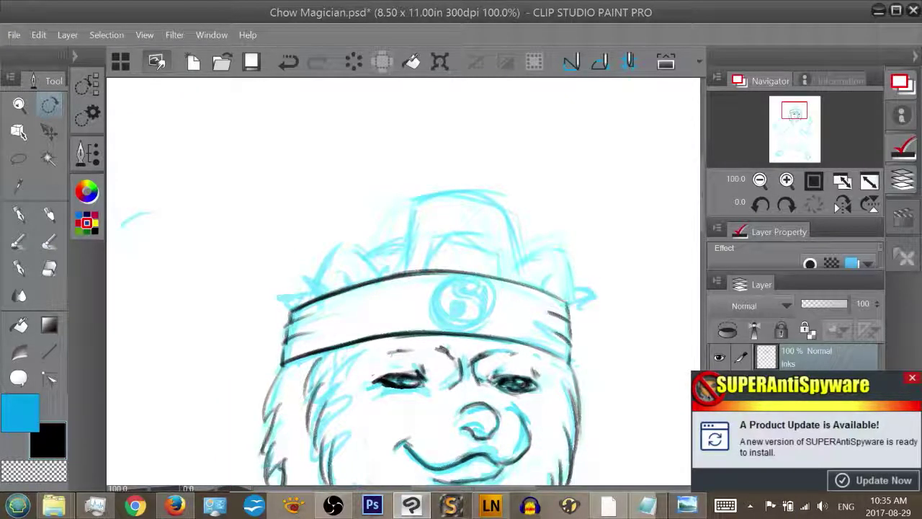
pyautogui.press('b')
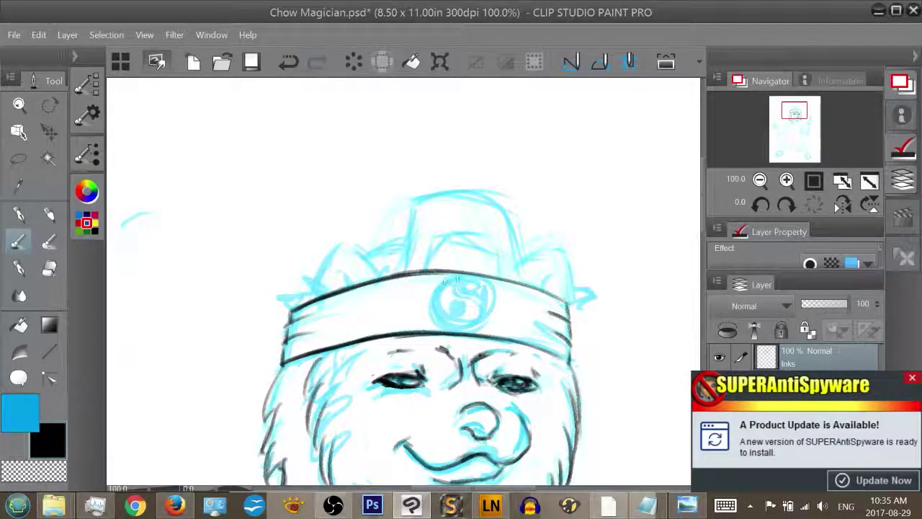
pyautogui.moveTo(458, 274)
pyautogui.mouseDown()
pyautogui.moveTo(466, 329)
pyautogui.moveTo(486, 303)
pyautogui.mouseUp()
pyautogui.moveTo(476, 273)
pyautogui.mouseDown()
pyautogui.moveTo(429, 291)
pyautogui.moveTo(487, 287)
pyautogui.moveTo(445, 330)
pyautogui.mouseUp()
pyautogui.hotkey('ctrl', 'z')
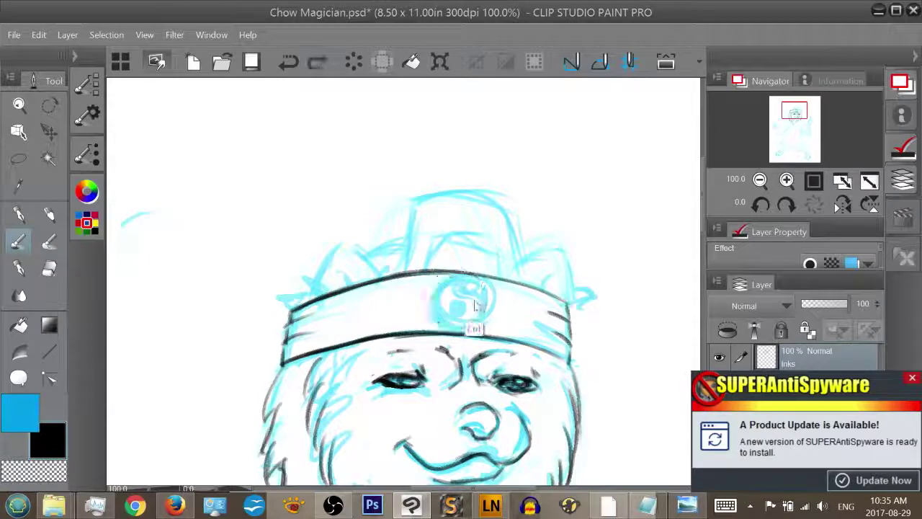
pyautogui.moveTo(477, 275)
pyautogui.mouseDown()
pyautogui.moveTo(445, 327)
pyautogui.moveTo(479, 273)
pyautogui.moveTo(450, 278)
pyautogui.moveTo(434, 317)
pyautogui.moveTo(485, 282)
pyautogui.moveTo(450, 278)
pyautogui.moveTo(479, 319)
pyautogui.mouseUp()
pyautogui.hotkey('ctrl', 'z')
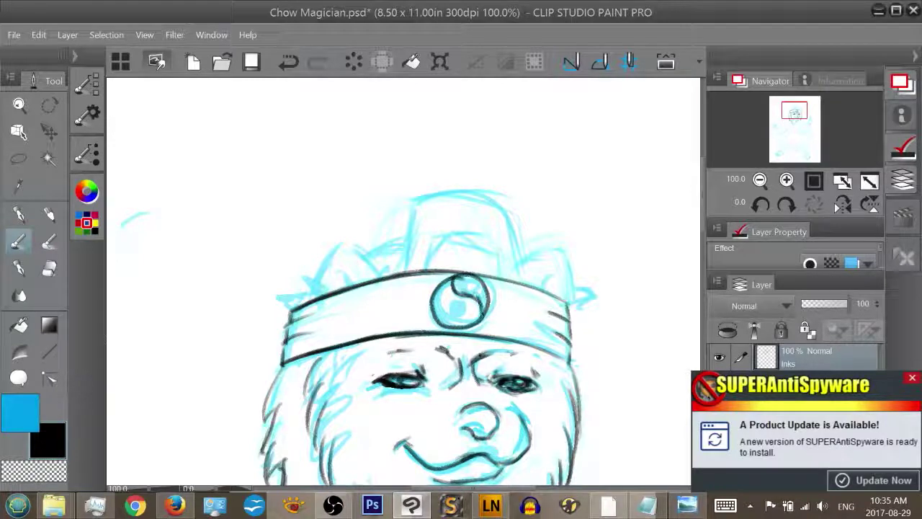
pyautogui.moveTo(468, 277)
pyautogui.mouseDown()
pyautogui.moveTo(458, 315)
pyautogui.moveTo(477, 298)
pyautogui.moveTo(486, 312)
pyautogui.mouseUp()
# Ink the left side of the hat's tall centre piece and undo the unsatisfactory top and right strokes
pyautogui.moveTo(407, 232); pyautogui.dragTo(401, 270)
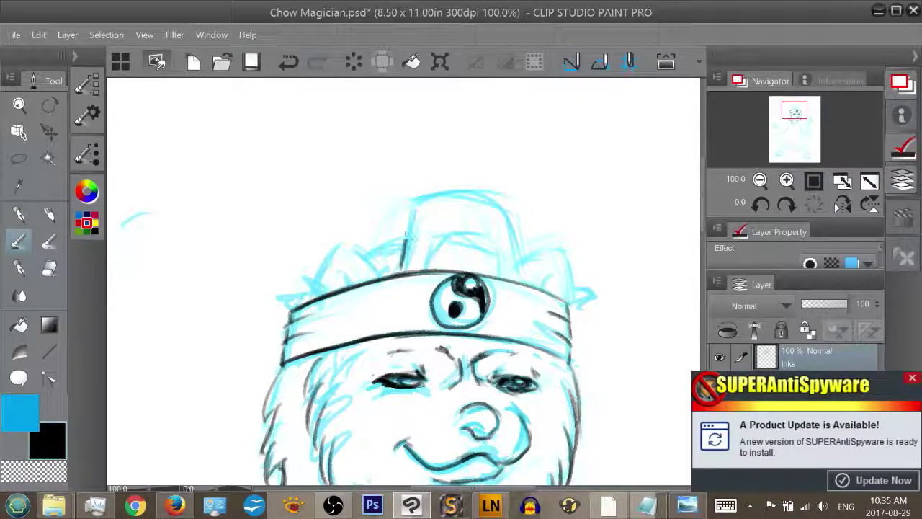
pyautogui.moveTo(412, 203); pyautogui.dragTo(402, 270)
pyautogui.moveTo(412, 229); pyautogui.dragTo(414, 193)
pyautogui.moveTo(410, 201)
pyautogui.mouseDown()
pyautogui.moveTo(505, 196)
pyautogui.moveTo(519, 276)
pyautogui.mouseUp()
pyautogui.moveTo(510, 216); pyautogui.dragTo(518, 276)
pyautogui.hotkey('ctrl', 'z')
pyautogui.hotkey('ctrl', 'z')
pyautogui.hotkey('ctrl', 'z')
pyautogui.hotkey('ctrl', 'z')
pyautogui.hotkey('ctrl', 'z')
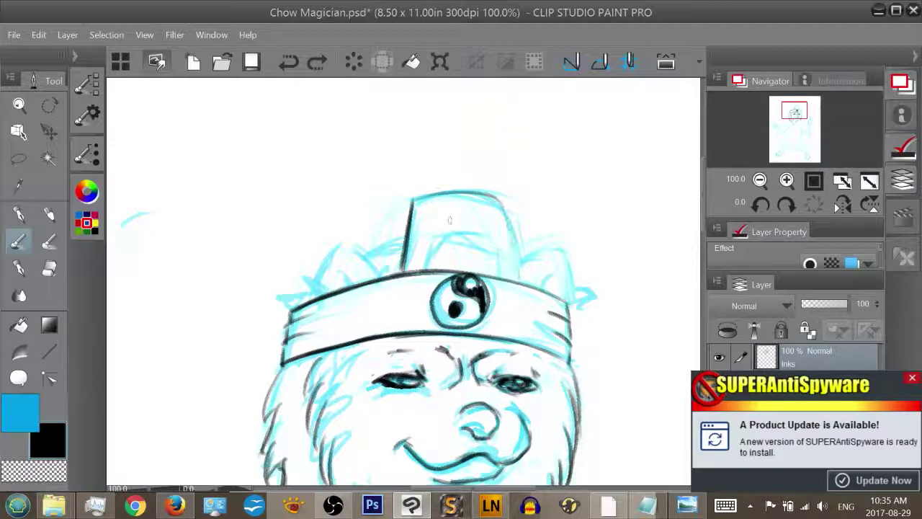
# Ink the top and right edge of the hat's centre piece, then add the smaller panel outline inside it
pyautogui.moveTo(413, 199)
pyautogui.mouseDown()
pyautogui.moveTo(461, 194)
pyautogui.moveTo(510, 213)
pyautogui.moveTo(433, 191)
pyautogui.moveTo(510, 210)
pyautogui.moveTo(523, 273)
pyautogui.mouseUp()
pyautogui.hotkey('ctrl', 'z')
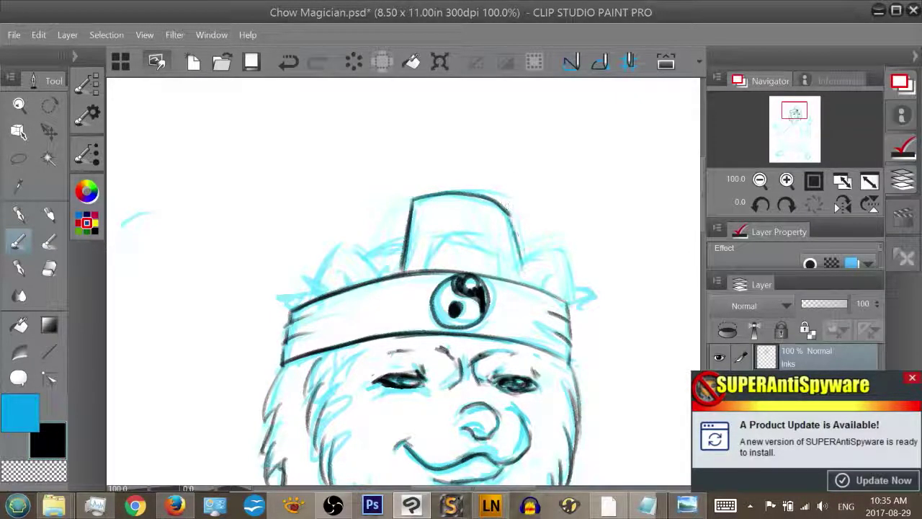
pyautogui.moveTo(510, 210); pyautogui.dragTo(523, 277)
pyautogui.hotkey('ctrl', 'z')
pyautogui.hotkey('ctrl', 'z')
pyautogui.moveTo(509, 210)
pyautogui.mouseDown()
pyautogui.moveTo(520, 281)
pyautogui.moveTo(518, 260)
pyautogui.mouseUp()
pyautogui.moveTo(436, 246)
pyautogui.mouseDown()
pyautogui.moveTo(434, 254)
pyautogui.moveTo(435, 232)
pyautogui.moveTo(500, 243)
pyautogui.moveTo(500, 279)
pyautogui.mouseUp()
# Ink the left ear's outline and inner curve above the headband, redoing its right edge
pyautogui.moveTo(369, 261); pyautogui.dragTo(376, 277)
pyautogui.moveTo(357, 246); pyautogui.dragTo(378, 272)
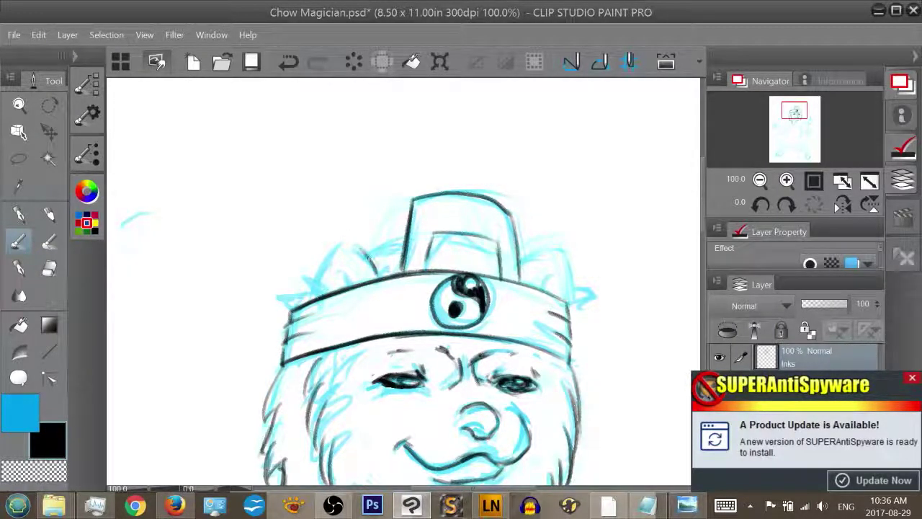
pyautogui.hotkey('ctrl', 'z')
pyautogui.hotkey('ctrl', 'z')
pyautogui.moveTo(346, 240)
pyautogui.mouseDown()
pyautogui.moveTo(379, 275)
pyautogui.moveTo(317, 283)
pyautogui.moveTo(331, 274)
pyautogui.mouseUp()
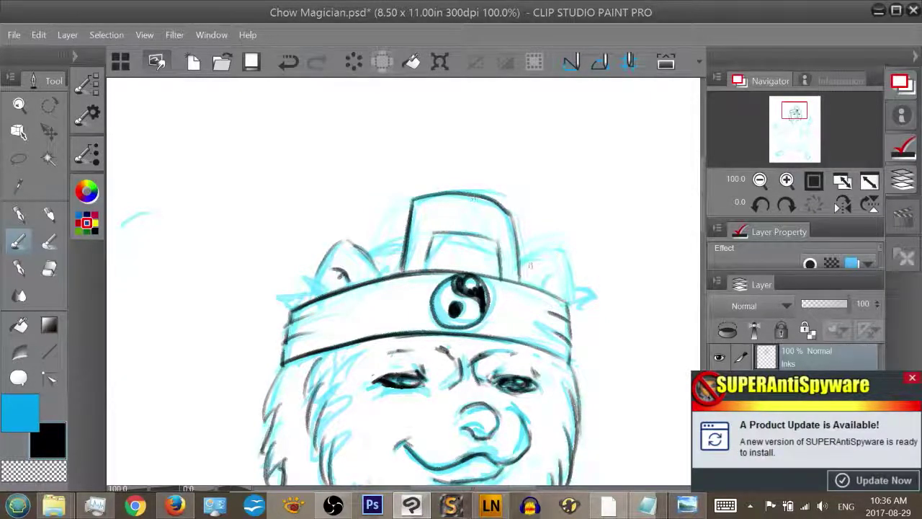
# Ink the right ear's outline and the small fur tufts around the left ear and the headband's ends
pyautogui.moveTo(519, 273)
pyautogui.mouseDown()
pyautogui.moveTo(547, 247)
pyautogui.moveTo(563, 247)
pyautogui.moveTo(570, 303)
pyautogui.moveTo(541, 285)
pyautogui.mouseUp()
pyautogui.moveTo(329, 287)
pyautogui.mouseDown()
pyautogui.moveTo(308, 271)
pyautogui.moveTo(317, 292)
pyautogui.moveTo(284, 294)
pyautogui.moveTo(281, 302)
pyautogui.mouseUp()
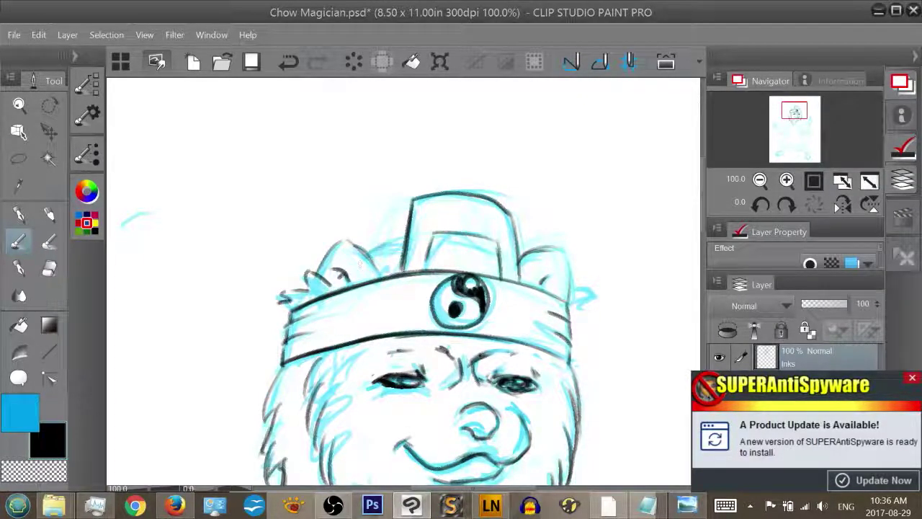
pyautogui.moveTo(575, 281); pyautogui.dragTo(571, 305)
pyautogui.moveTo(303, 278)
pyautogui.mouseDown()
pyautogui.moveTo(284, 291)
pyautogui.moveTo(290, 303)
pyautogui.moveTo(272, 306)
pyautogui.mouseUp()
pyautogui.moveTo(336, 275); pyautogui.dragTo(336, 291)
pyautogui.moveTo(383, 265); pyautogui.dragTo(372, 281)
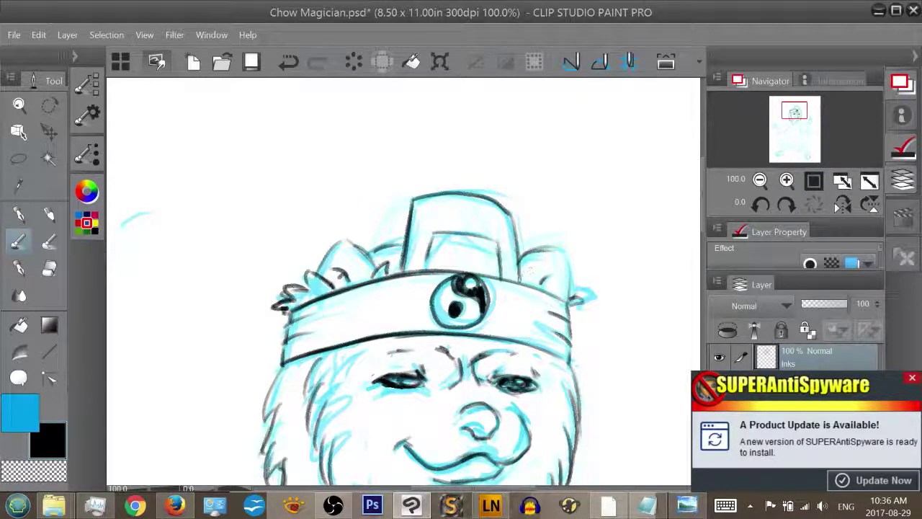
# Ink the right ear's inner fur lines and its outer edge down to the headband
pyautogui.moveTo(530, 267); pyautogui.dragTo(529, 282)
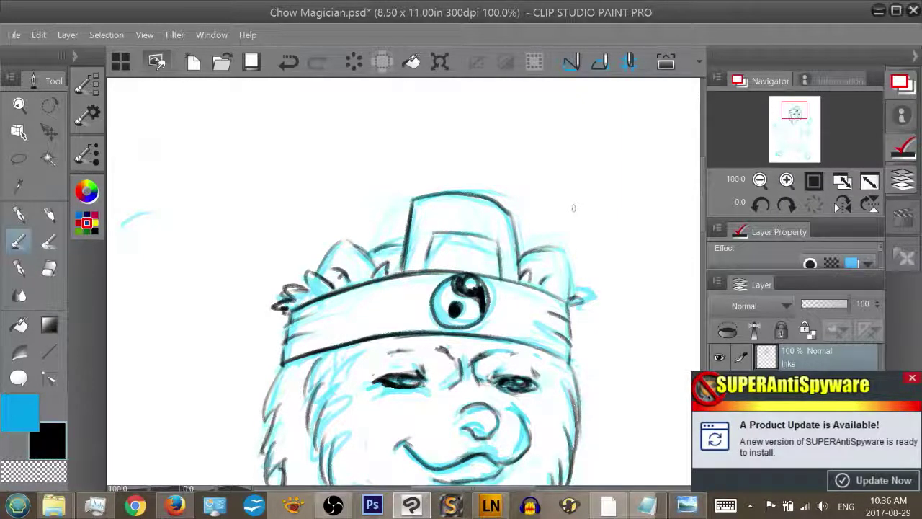
pyautogui.moveTo(791, 111); pyautogui.dragTo(792, 111)
pyautogui.moveTo(529, 322)
pyautogui.mouseDown()
pyautogui.moveTo(538, 309)
pyautogui.moveTo(530, 321)
pyautogui.mouseUp()
pyautogui.press('e')
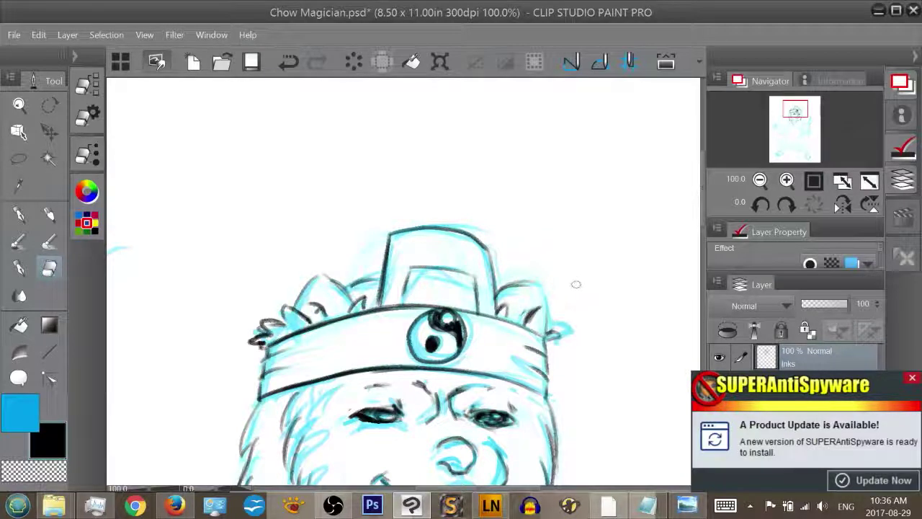
pyautogui.press('b')
pyautogui.moveTo(540, 285); pyautogui.dragTo(544, 328)
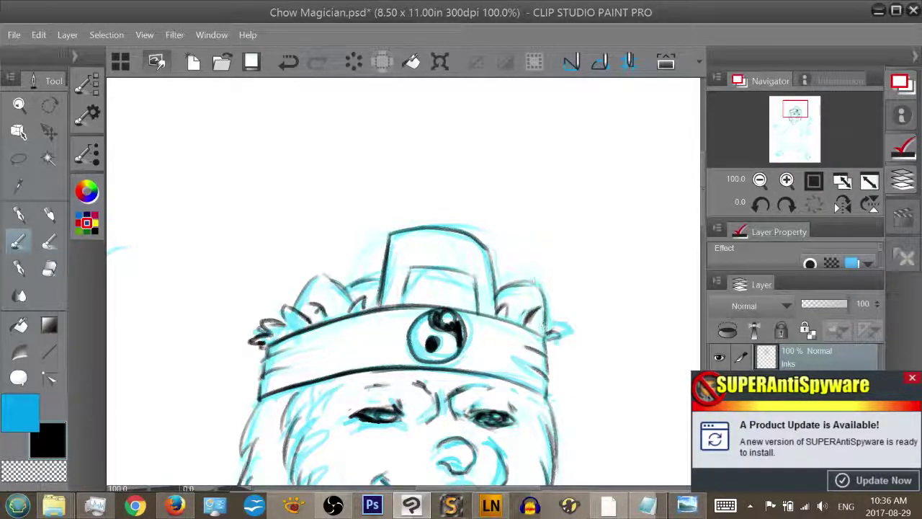
# Ink the left shoulder line from the beard to the sleeve and add two fold lines at its end
pyautogui.moveTo(787, 117)
pyautogui.mouseDown()
pyautogui.moveTo(800, 126)
pyautogui.moveTo(794, 113)
pyautogui.mouseUp()
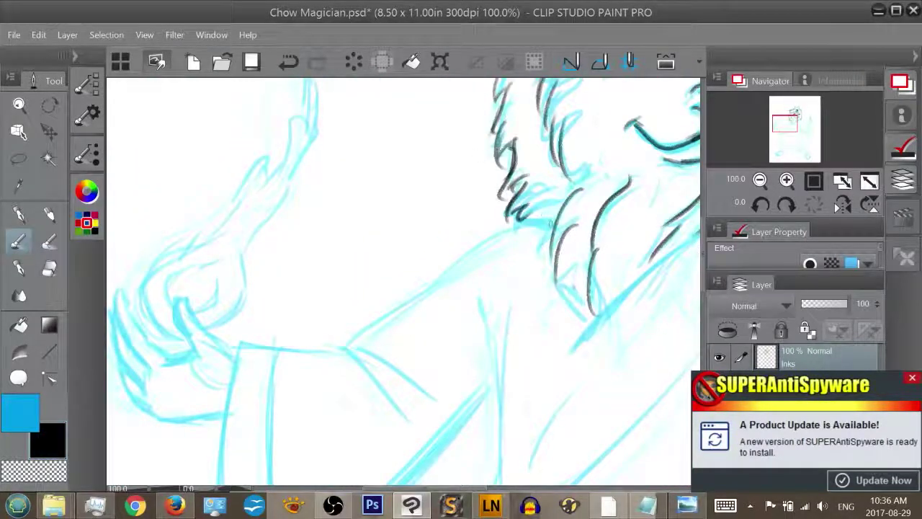
pyautogui.moveTo(549, 220); pyautogui.dragTo(349, 344)
pyautogui.moveTo(353, 345); pyautogui.dragTo(402, 366)
pyautogui.moveTo(352, 351); pyautogui.dragTo(386, 400)
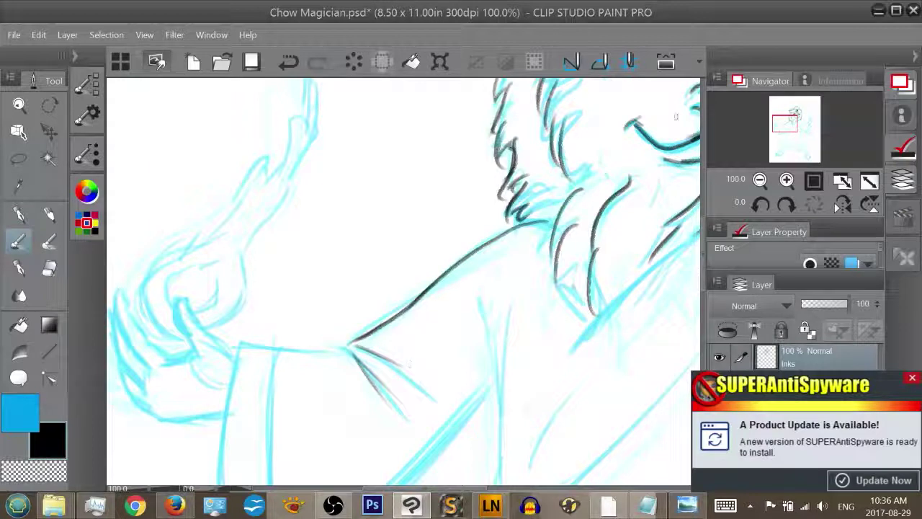
# Ink the armpit fold and the long side line of the robe's torso, redoing the first side stroke
pyautogui.moveTo(791, 122); pyautogui.dragTo(789, 131)
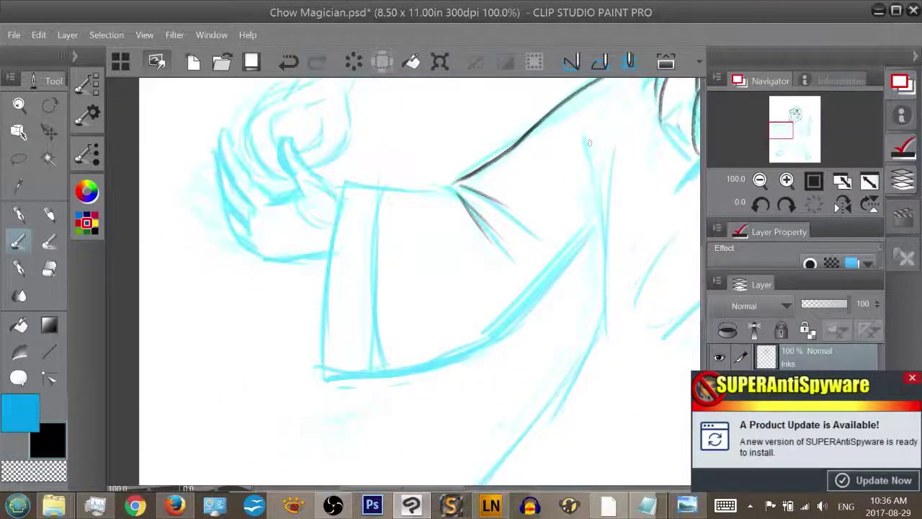
pyautogui.moveTo(584, 132); pyautogui.dragTo(593, 170)
pyautogui.moveTo(607, 248); pyautogui.dragTo(602, 202)
pyautogui.moveTo(615, 148); pyautogui.dragTo(604, 222)
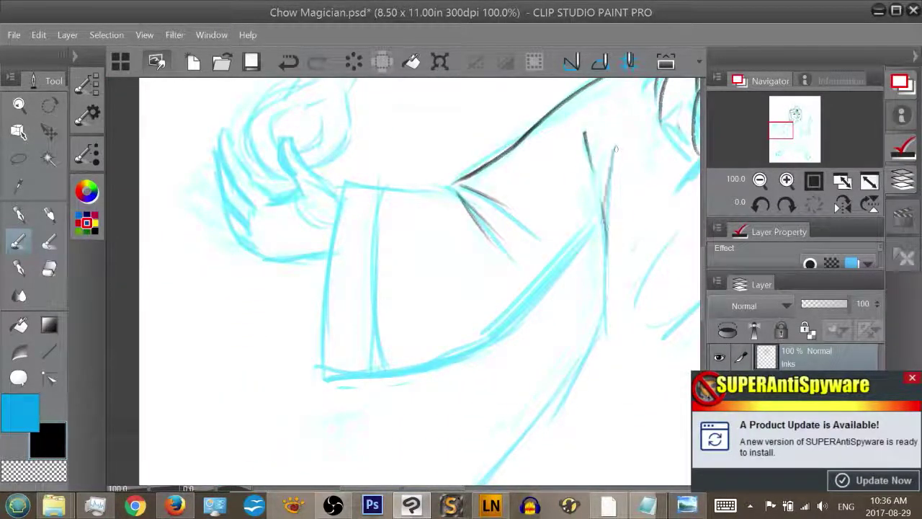
pyautogui.hotkey('ctrl', 'z')
pyautogui.moveTo(616, 139)
pyautogui.mouseDown()
pyautogui.moveTo(599, 337)
pyautogui.moveTo(556, 401)
pyautogui.mouseUp()
pyautogui.moveTo(593, 341); pyautogui.dragTo(550, 406)
# Ink the left sleeve's underside from the armpit to the cuff corner, plus its upper edge from the fold lines to the cuff
pyautogui.moveTo(783, 131); pyautogui.dragTo(783, 134)
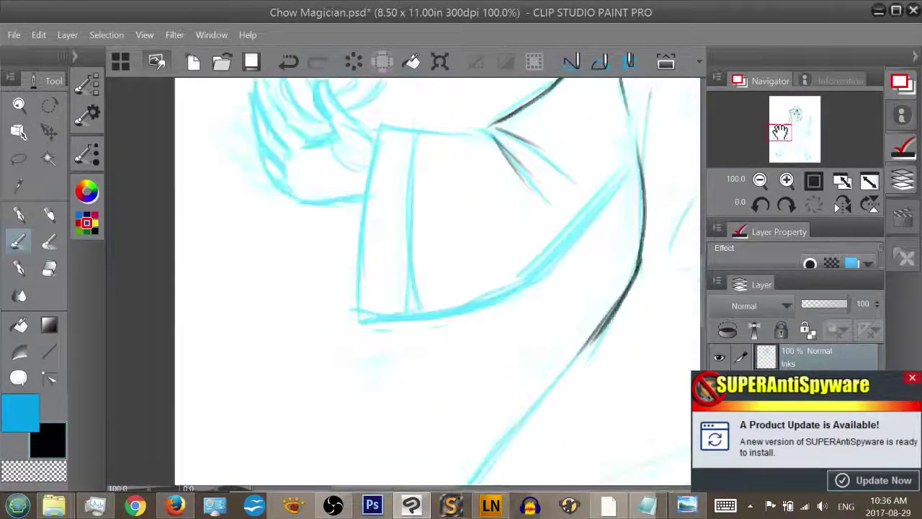
pyautogui.moveTo(634, 157); pyautogui.dragTo(562, 243)
pyautogui.hotkey('ctrl', 'z')
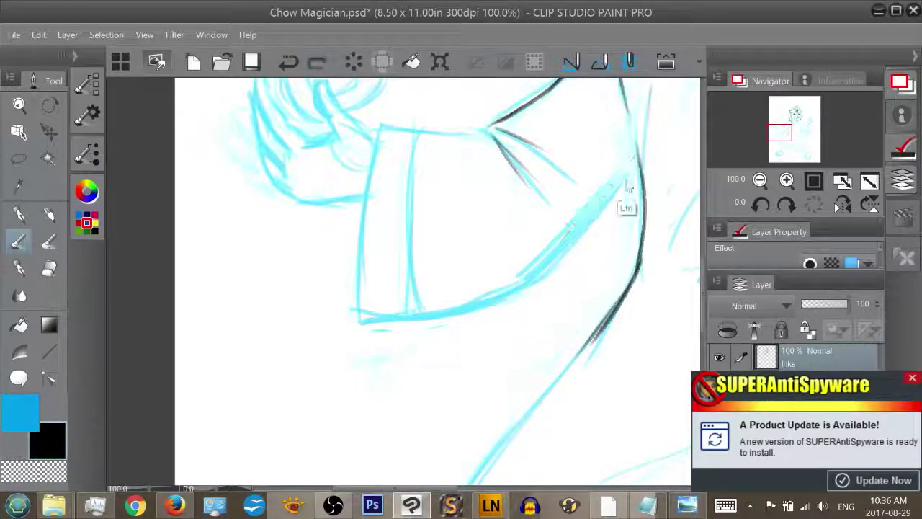
pyautogui.moveTo(638, 157); pyautogui.dragTo(541, 278)
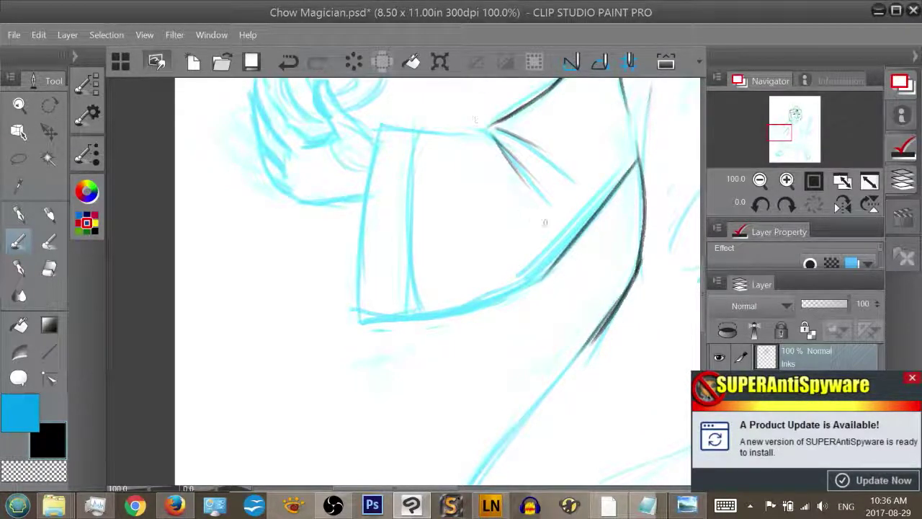
pyautogui.press('r')
pyautogui.moveTo(590, 230); pyautogui.dragTo(499, 161)
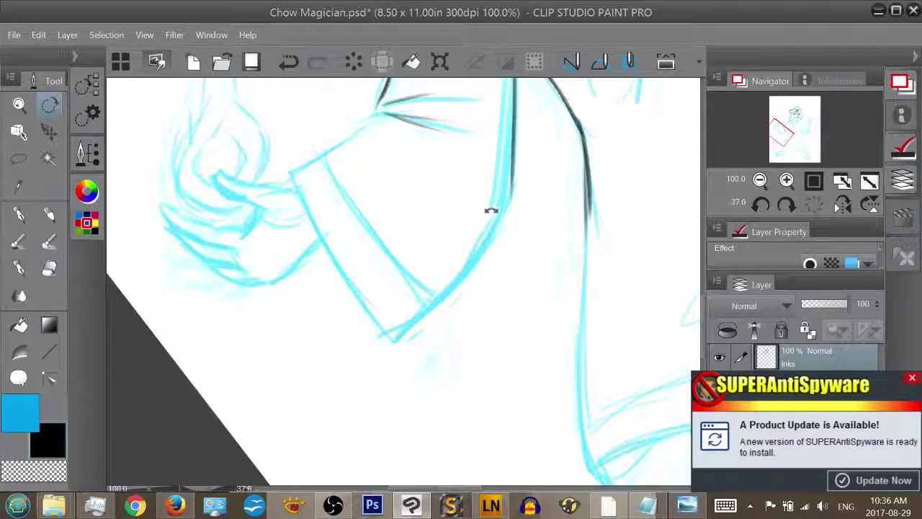
pyautogui.press('b')
pyautogui.moveTo(500, 210); pyautogui.dragTo(394, 328)
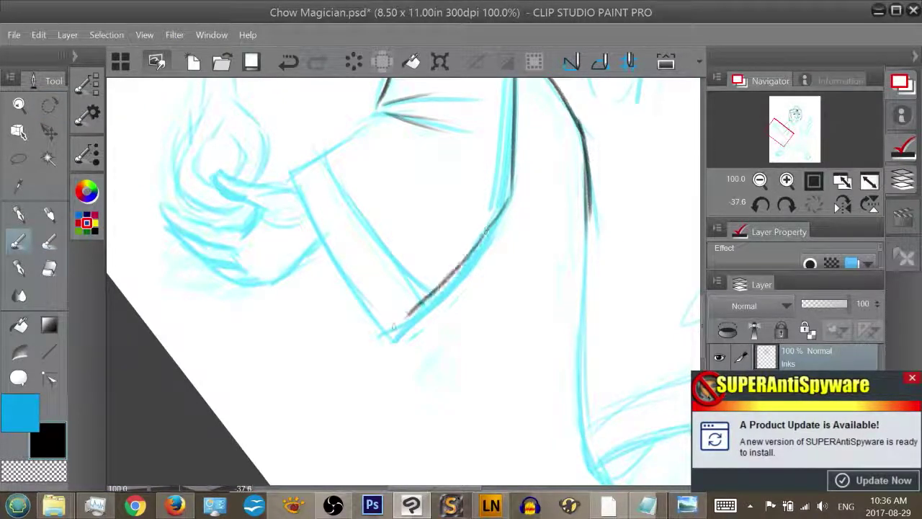
pyautogui.hotkey('ctrl', 'z')
pyautogui.moveTo(512, 189)
pyautogui.mouseDown()
pyautogui.moveTo(494, 229)
pyautogui.moveTo(394, 331)
pyautogui.mouseUp()
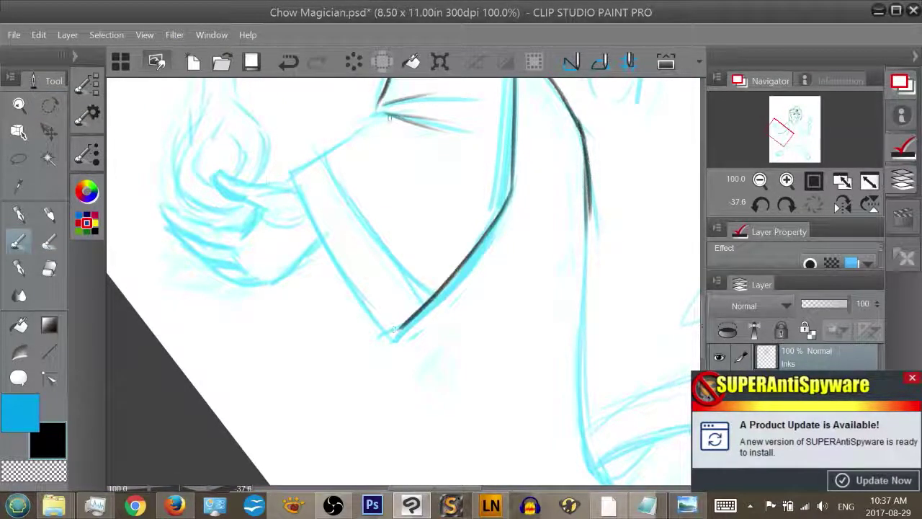
pyautogui.moveTo(385, 102); pyautogui.dragTo(292, 174)
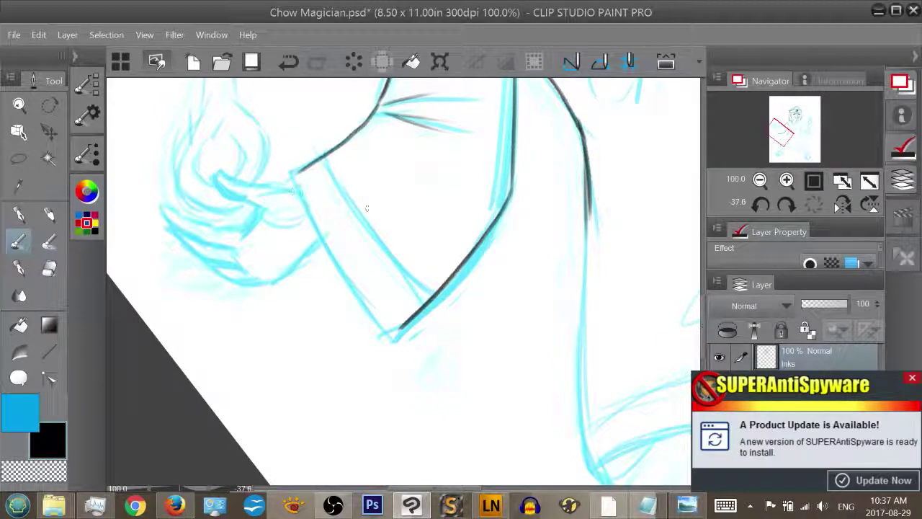
# Ink the curved outer edge of the left sleeve's cuff and close its upper and lower corners
pyautogui.press('r')
pyautogui.moveTo(525, 197)
pyautogui.mouseDown()
pyautogui.moveTo(564, 293)
pyautogui.moveTo(524, 304)
pyautogui.mouseUp()
pyautogui.press('p')
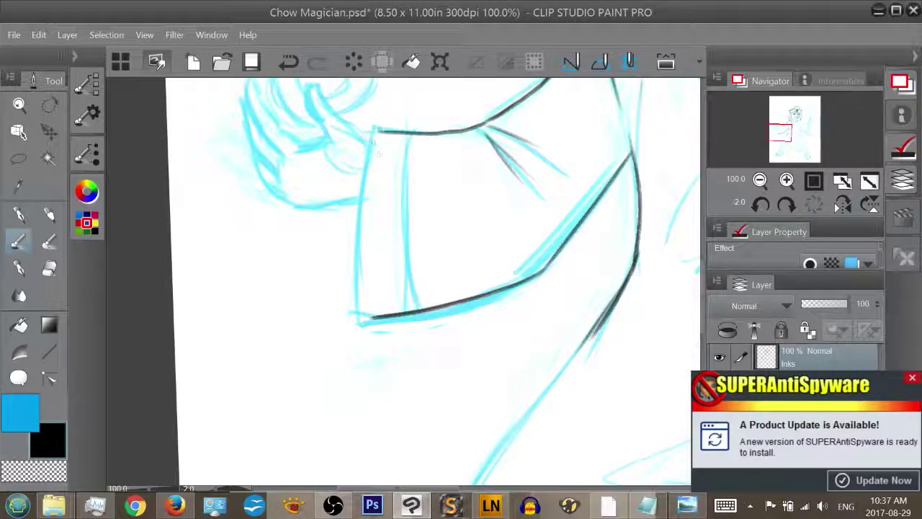
pyautogui.moveTo(374, 132); pyautogui.dragTo(360, 315)
pyautogui.hotkey('ctrl', 'z')
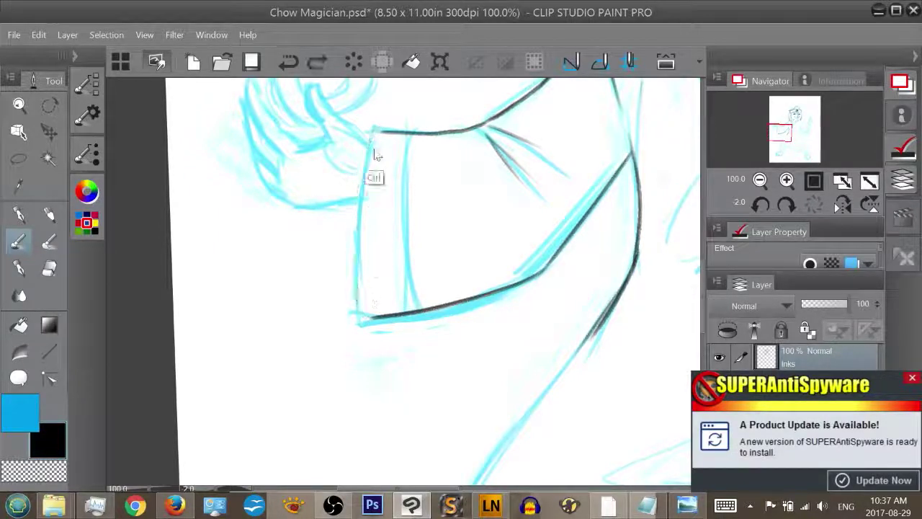
pyautogui.moveTo(373, 131); pyautogui.dragTo(360, 317)
pyautogui.hotkey('ctrl', 'z')
pyautogui.moveTo(374, 128); pyautogui.dragTo(359, 317)
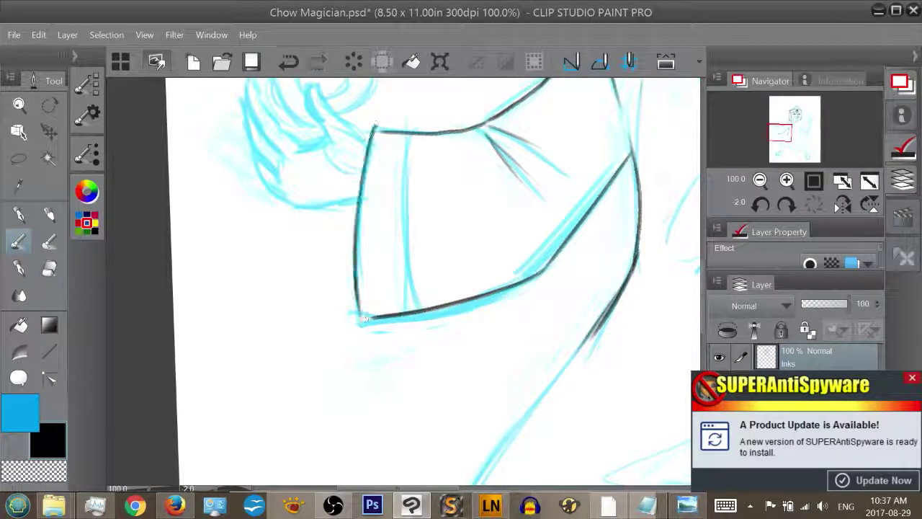
pyautogui.hotkey('ctrl', 'z')
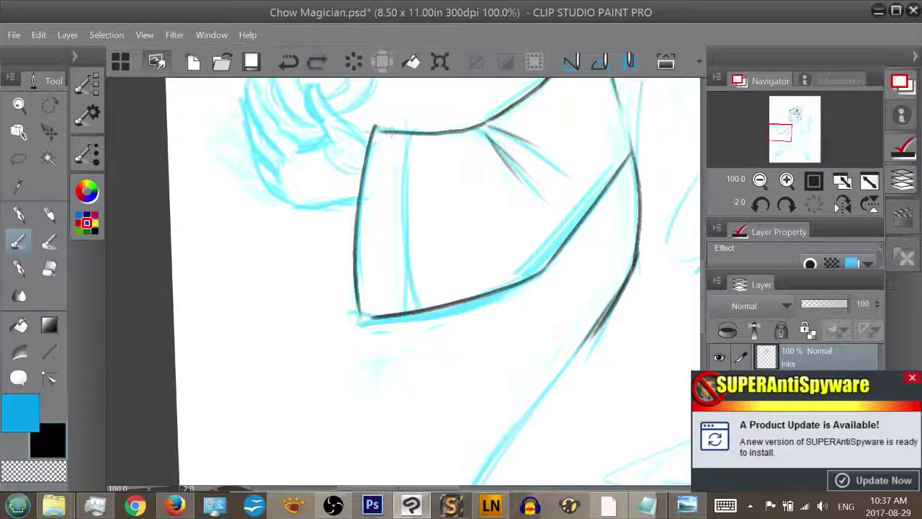
pyautogui.moveTo(391, 132); pyautogui.dragTo(376, 128)
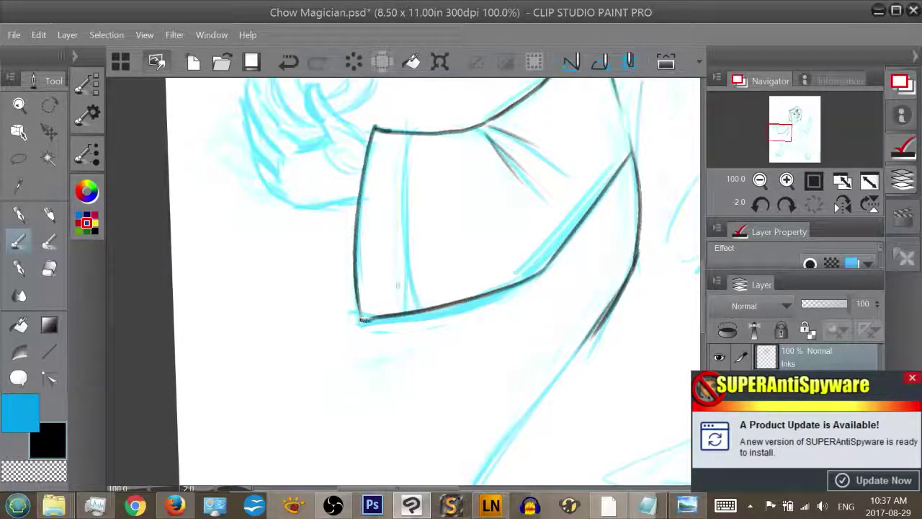
pyautogui.hotkey('ctrl', 'z')
pyautogui.moveTo(362, 318); pyautogui.dragTo(378, 317)
# Ink the curved inner band line across the left cuff, from the sleeve's upper edge to its underside
pyautogui.moveTo(407, 133); pyautogui.dragTo(415, 310)
pyautogui.hotkey('ctrl', 'z')
pyautogui.moveTo(407, 132); pyautogui.dragTo(423, 308)
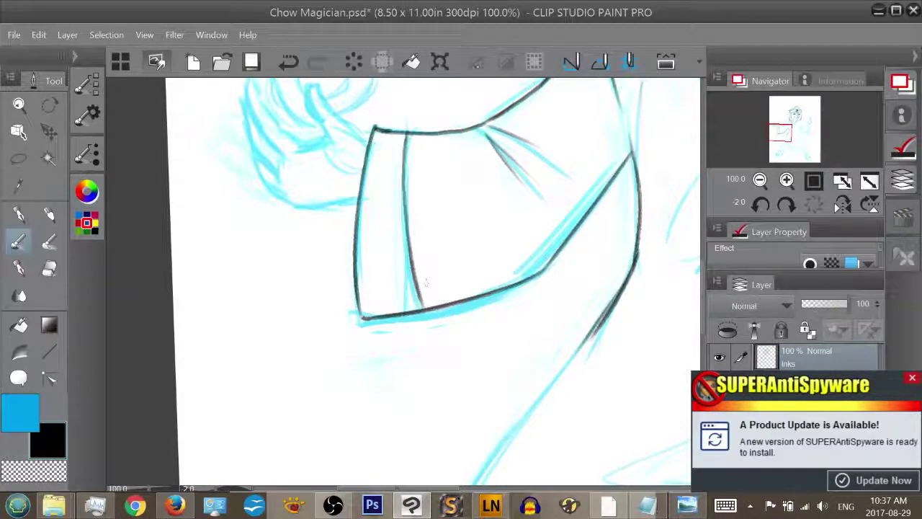
# Ink the robe's diagonal neckline under the beard and the short left neckline from the shoulder to the V-point
pyautogui.moveTo(791, 133)
pyautogui.mouseDown()
pyautogui.moveTo(807, 128)
pyautogui.moveTo(790, 128)
pyautogui.mouseUp()
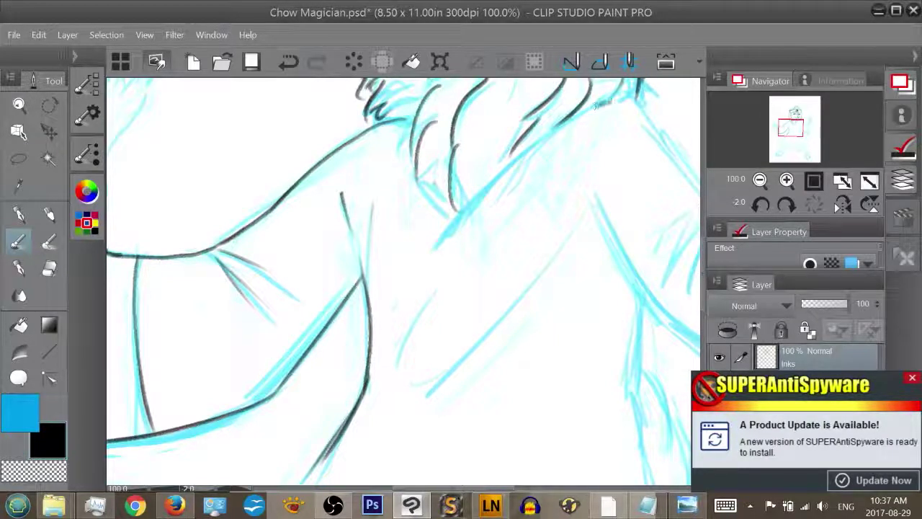
pyautogui.moveTo(596, 107)
pyautogui.mouseDown()
pyautogui.moveTo(616, 96)
pyautogui.moveTo(556, 129)
pyautogui.moveTo(491, 195)
pyautogui.mouseUp()
pyautogui.hotkey('ctrl', 'z')
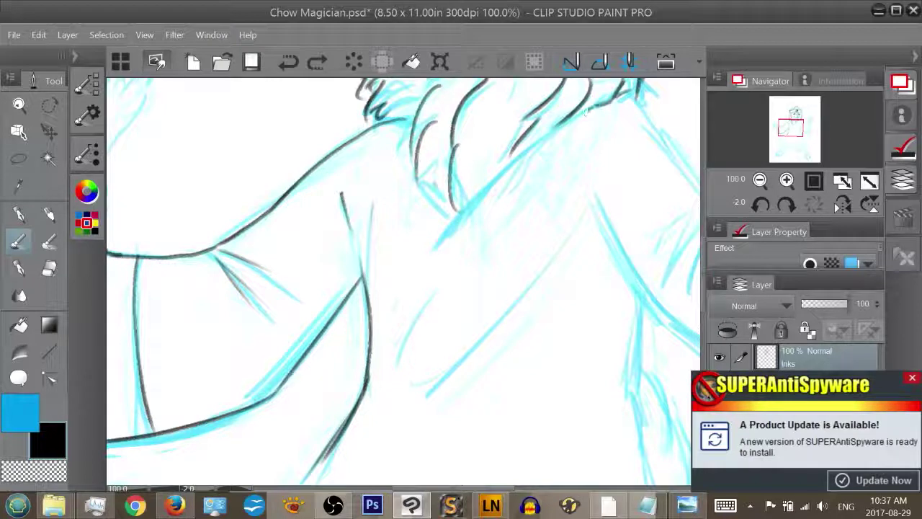
pyautogui.moveTo(589, 108)
pyautogui.mouseDown()
pyautogui.moveTo(532, 147)
pyautogui.moveTo(433, 232)
pyautogui.mouseUp()
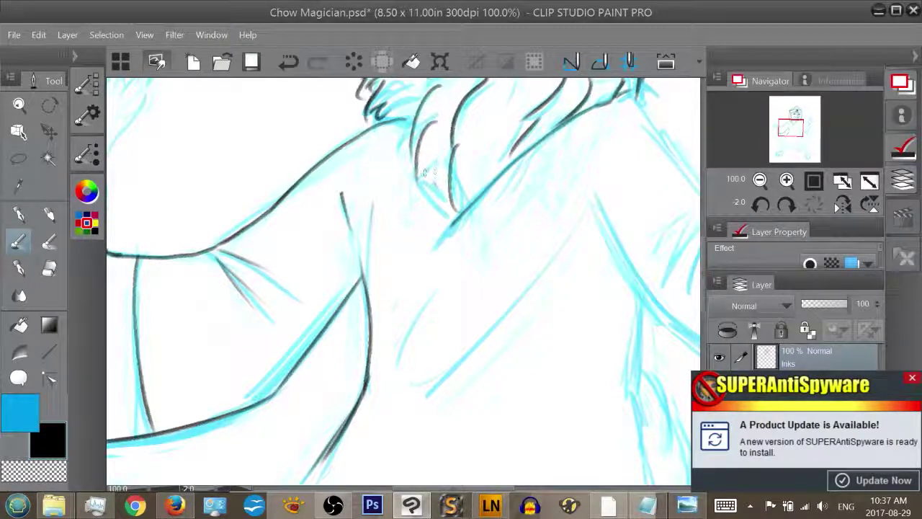
pyautogui.moveTo(417, 175); pyautogui.dragTo(456, 215)
pyautogui.moveTo(430, 190); pyautogui.dragTo(440, 204)
pyautogui.moveTo(413, 134); pyautogui.dragTo(411, 159)
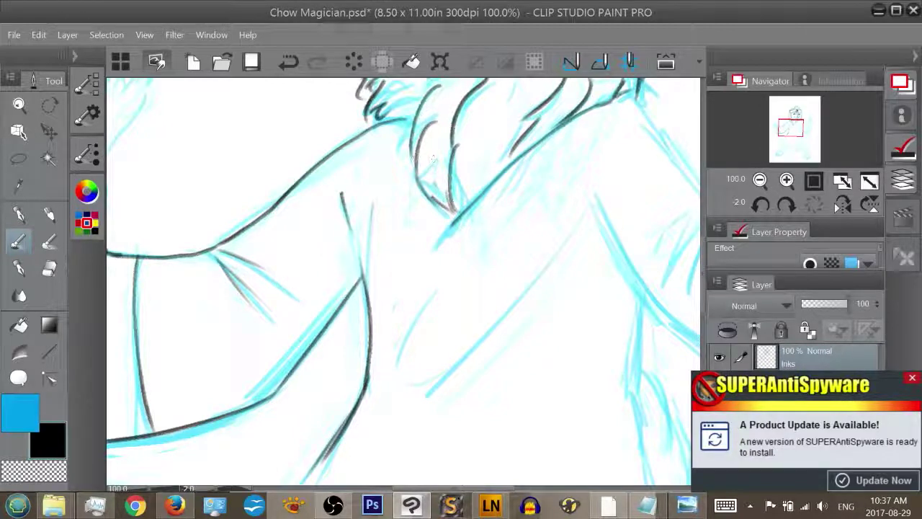
pyautogui.moveTo(400, 118); pyautogui.dragTo(414, 131)
# Ink a short curved fold on the chest and the collar's long outer line parallel to the diagonal neckline
pyautogui.moveTo(395, 366); pyautogui.dragTo(431, 282)
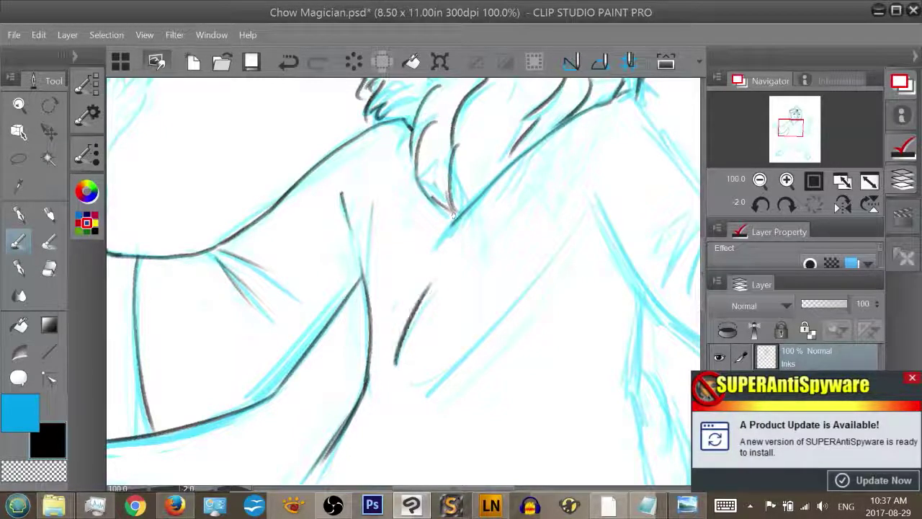
pyautogui.moveTo(648, 123)
pyautogui.mouseDown()
pyautogui.moveTo(596, 148)
pyautogui.moveTo(458, 265)
pyautogui.mouseUp()
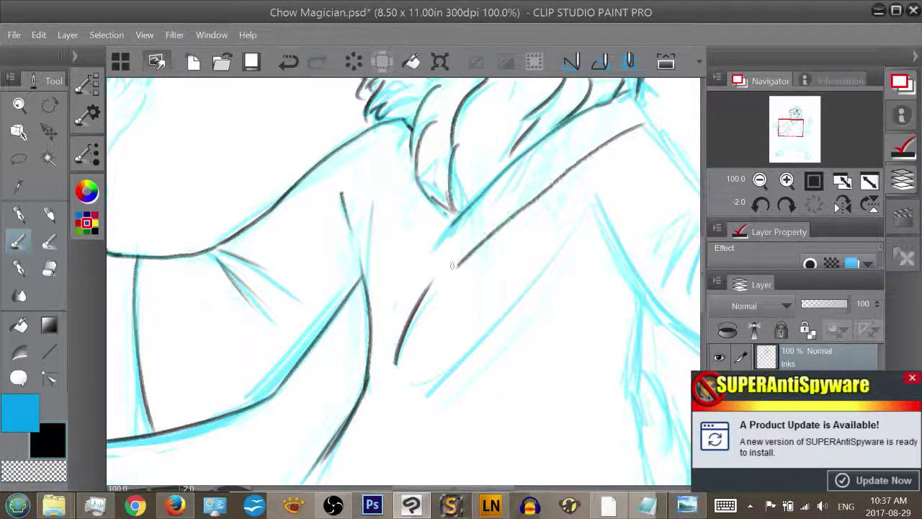
pyautogui.moveTo(383, 128); pyautogui.dragTo(453, 253)
pyautogui.hotkey('ctrl', 'z')
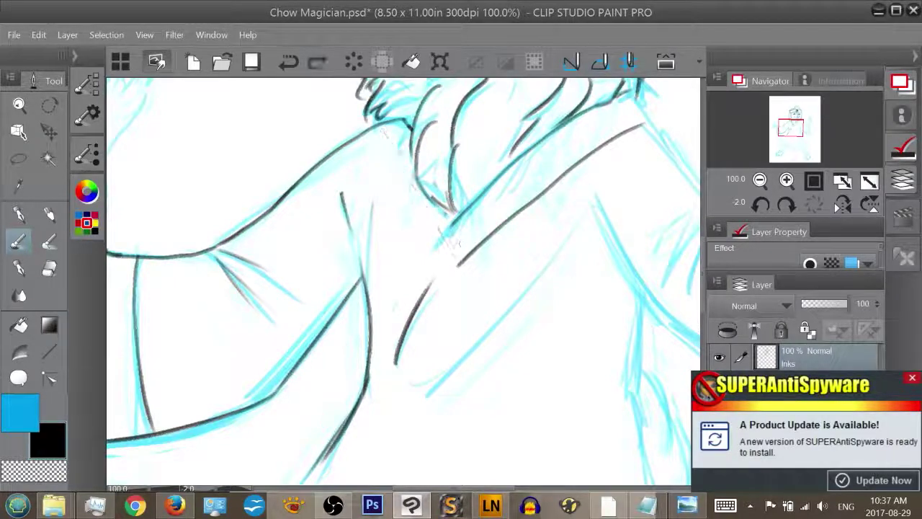
pyautogui.moveTo(381, 131); pyautogui.dragTo(461, 285)
pyautogui.hotkey('ctrl', 'z')
pyautogui.moveTo(382, 131); pyautogui.dragTo(455, 265)
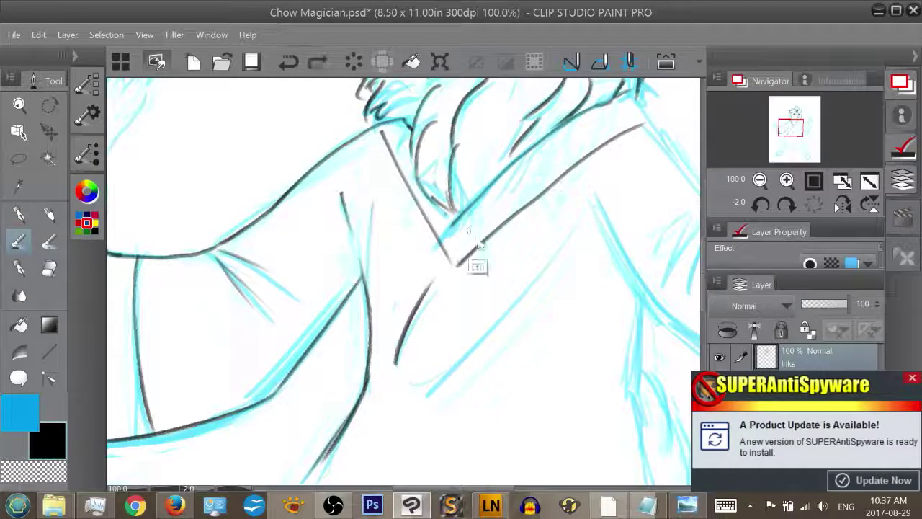
pyautogui.hotkey('ctrl', 'z')
# Ink the robe's front overlap line from the neckline's V-point down to the torso's left side line
pyautogui.moveTo(461, 214); pyautogui.dragTo(378, 366)
pyautogui.hotkey('ctrl', 'z')
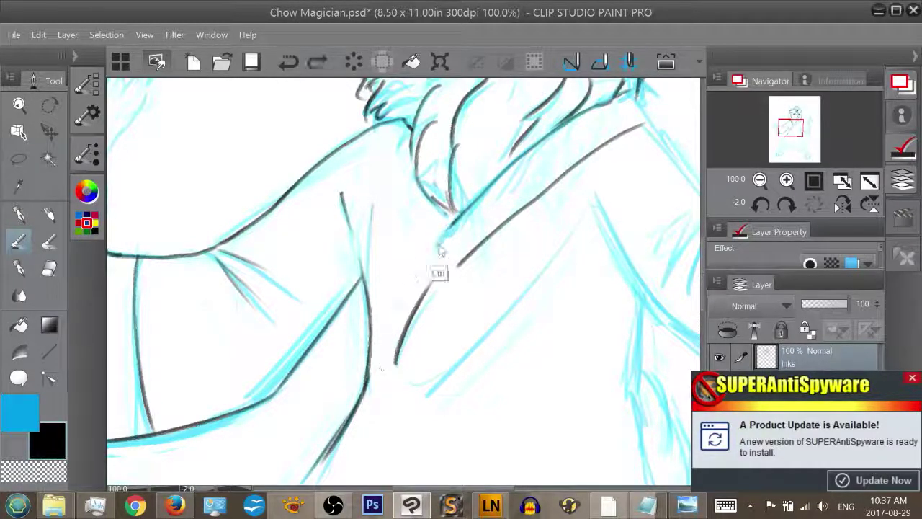
pyautogui.moveTo(465, 204)
pyautogui.mouseDown()
pyautogui.moveTo(423, 263)
pyautogui.moveTo(369, 387)
pyautogui.mouseUp()
pyautogui.hotkey('ctrl', 'z')
pyautogui.moveTo(460, 214); pyautogui.dragTo(355, 409)
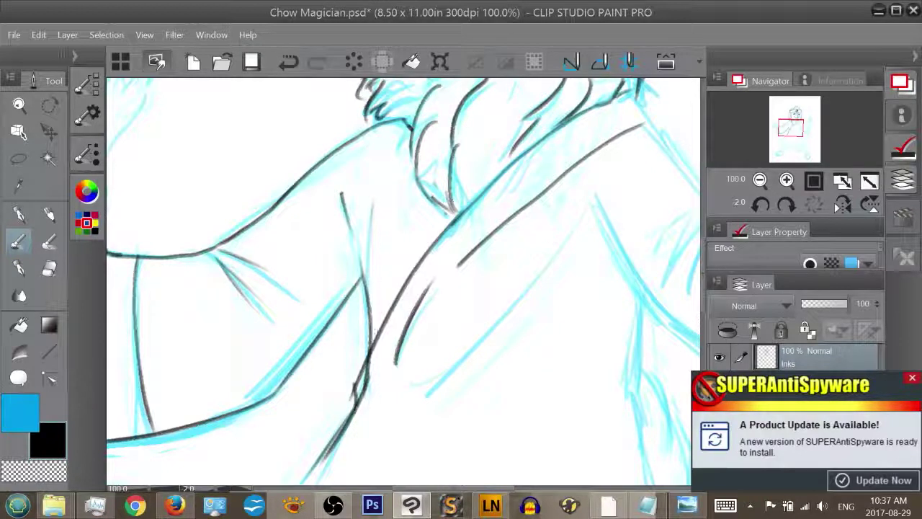
# Erase the short stroke below the collar and ink the robe lapel's lower edge as one continuous line down to the sleeve
pyautogui.press('e')
pyautogui.moveTo(396, 362)
pyautogui.mouseDown()
pyautogui.moveTo(430, 283)
pyautogui.moveTo(396, 351)
pyautogui.mouseUp()
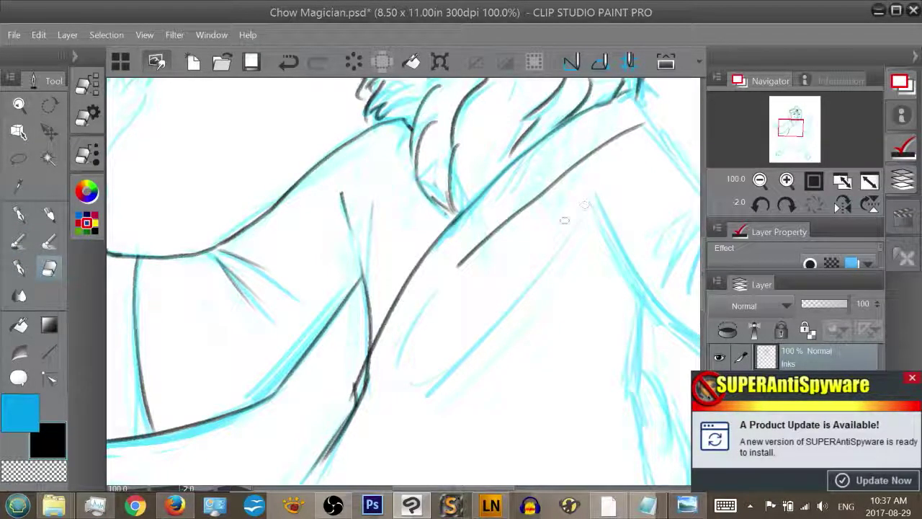
pyautogui.press('b')
pyautogui.moveTo(461, 252)
pyautogui.mouseDown()
pyautogui.moveTo(468, 248)
pyautogui.moveTo(353, 427)
pyautogui.mouseUp()
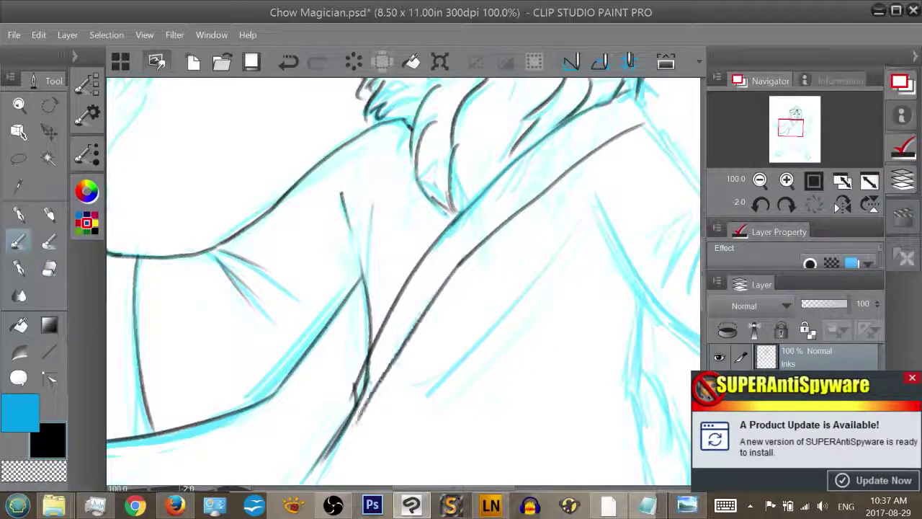
pyautogui.hotkey('ctrl', 'z')
pyautogui.moveTo(460, 261); pyautogui.dragTo(348, 412)
pyautogui.hotkey('ctrl', 'z')
pyautogui.moveTo(458, 260); pyautogui.dragTo(348, 404)
pyautogui.hotkey('ctrl', 'z')
pyautogui.moveTo(460, 260); pyautogui.dragTo(353, 402)
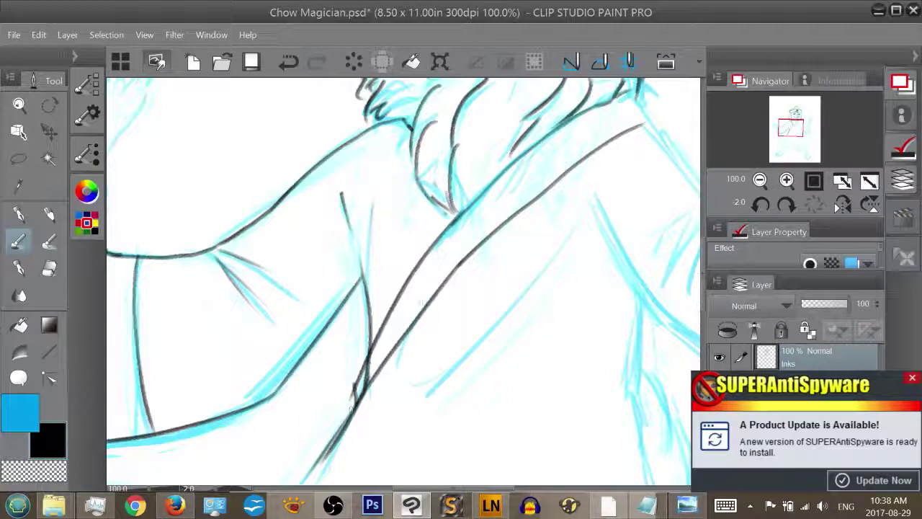
# Clean up the overlapping lines where the lapel meets the sleeve and re-ink the robe edge below that crossing
pyautogui.moveTo(795, 125); pyautogui.dragTo(789, 134)
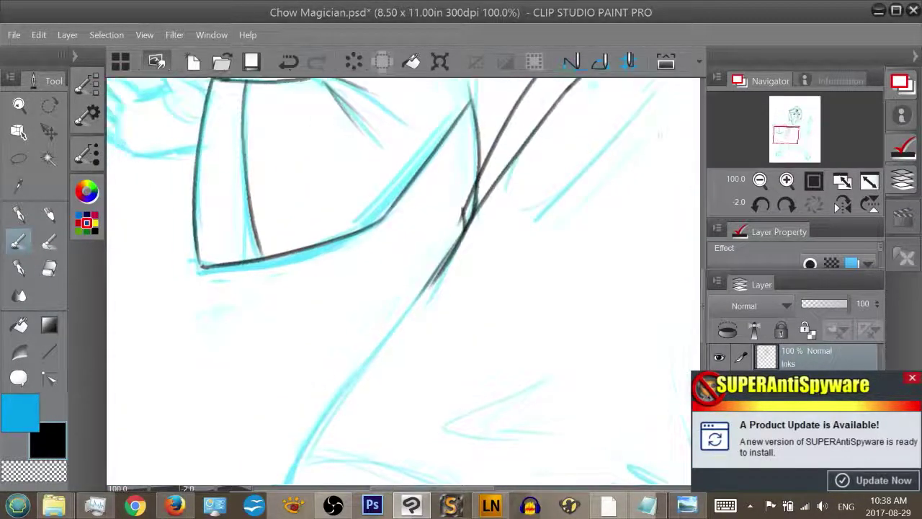
pyautogui.press('e')
pyautogui.moveTo(479, 189); pyautogui.dragTo(472, 207)
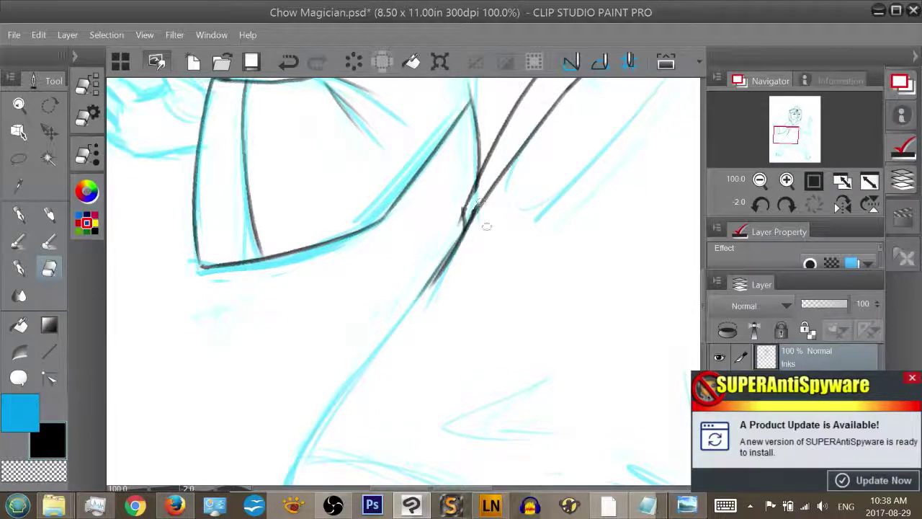
pyautogui.press('b')
pyautogui.moveTo(462, 212); pyautogui.dragTo(410, 317)
pyautogui.moveTo(457, 234); pyautogui.dragTo(423, 295)
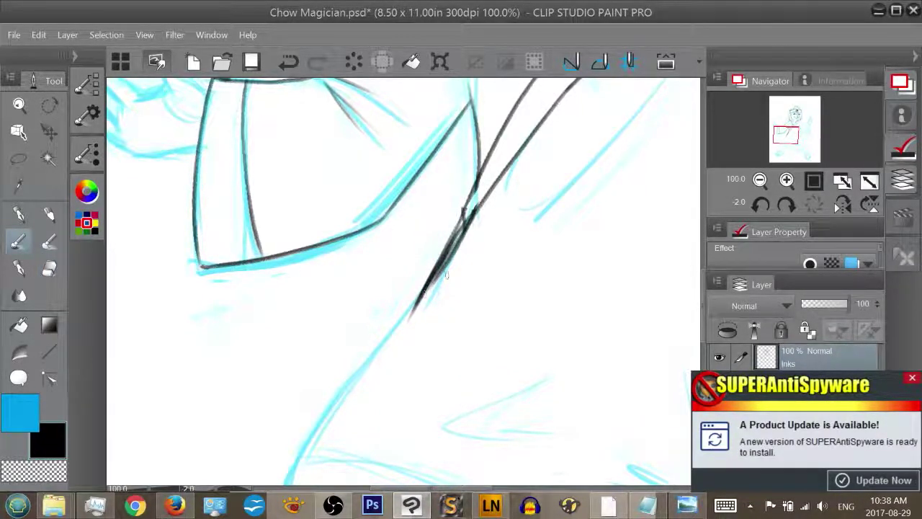
pyautogui.press('e')
pyautogui.moveTo(479, 225)
pyautogui.mouseDown()
pyautogui.moveTo(423, 311)
pyautogui.moveTo(483, 211)
pyautogui.moveTo(448, 256)
pyautogui.mouseUp()
pyautogui.moveTo(475, 200); pyautogui.dragTo(360, 378)
pyautogui.press('b')
# Ink the robe's shoulder line, the raised sleeve's upper edge and the short fold lines where they meet
pyautogui.moveTo(790, 130); pyautogui.dragTo(801, 122)
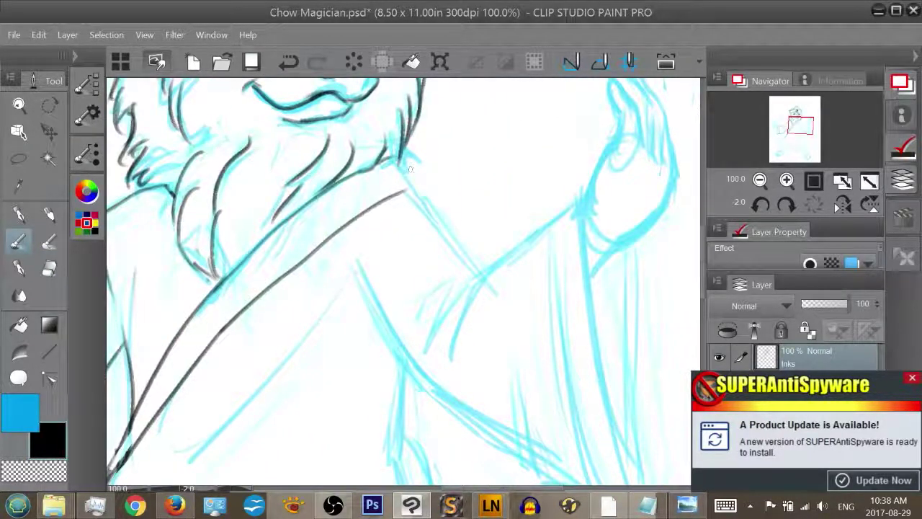
pyautogui.moveTo(400, 161); pyautogui.dragTo(474, 267)
pyautogui.moveTo(455, 344)
pyautogui.mouseDown()
pyautogui.moveTo(477, 283)
pyautogui.moveTo(568, 207)
pyautogui.mouseUp()
pyautogui.moveTo(435, 333)
pyautogui.mouseDown()
pyautogui.moveTo(470, 283)
pyautogui.moveTo(448, 295)
pyautogui.mouseUp()
pyautogui.moveTo(455, 284); pyautogui.dragTo(422, 308)
# Ink the raised sleeve's lower edge from the chest and two fold lines branching off near its upper end
pyautogui.moveTo(356, 266); pyautogui.dragTo(439, 377)
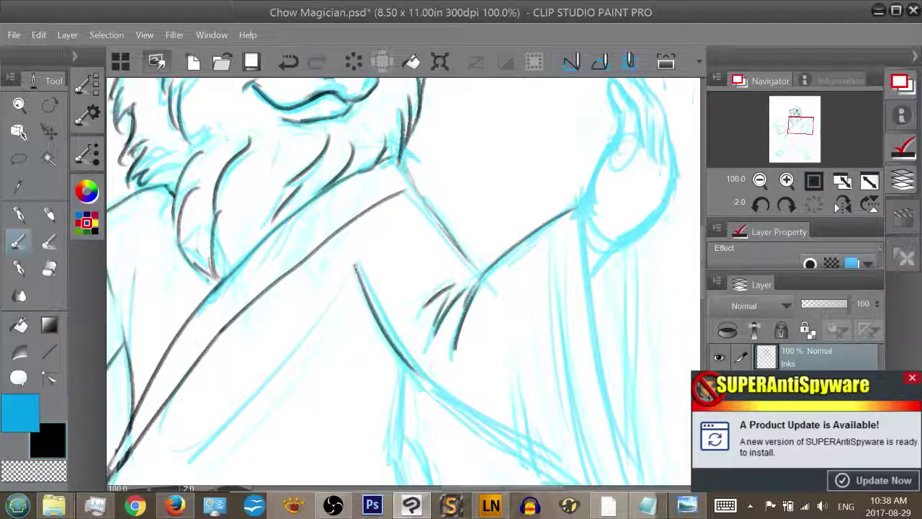
pyautogui.moveTo(355, 267); pyautogui.dragTo(311, 332)
pyautogui.moveTo(365, 301); pyautogui.dragTo(353, 333)
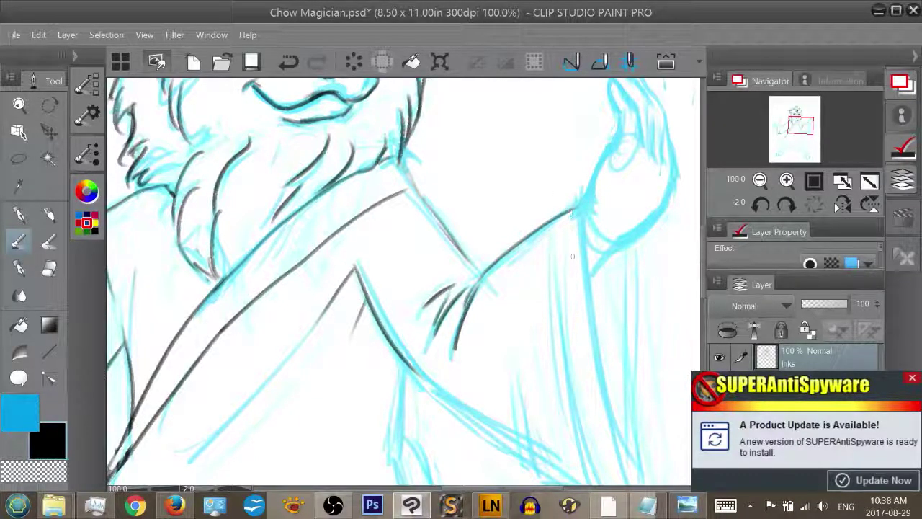
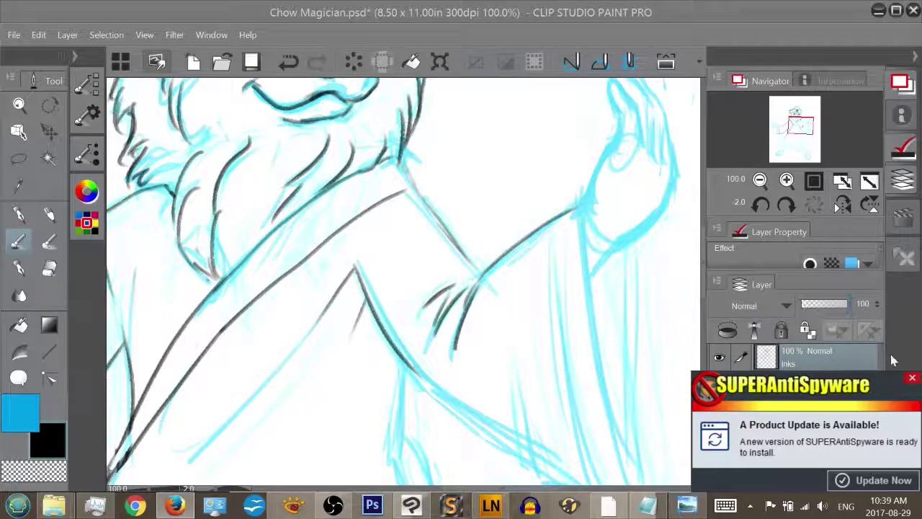
# Dismiss the update notification and ink the front edge of the sleeve opening down from the wrist, with a light line for its back edge
pyautogui.click(913, 379)
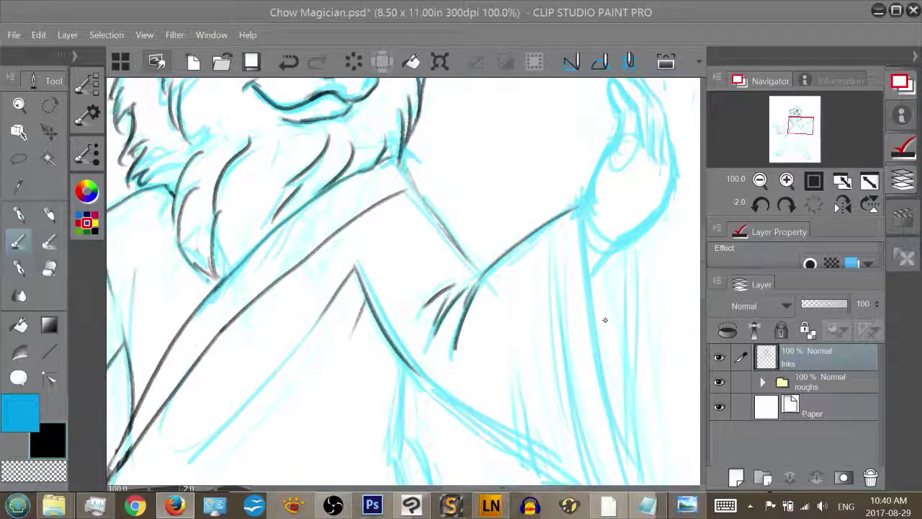
pyautogui.moveTo(578, 210); pyautogui.dragTo(601, 361)
pyautogui.hotkey('ctrl', 'z')
pyautogui.moveTo(580, 208); pyautogui.dragTo(605, 425)
pyautogui.hotkey('ctrl', 'z')
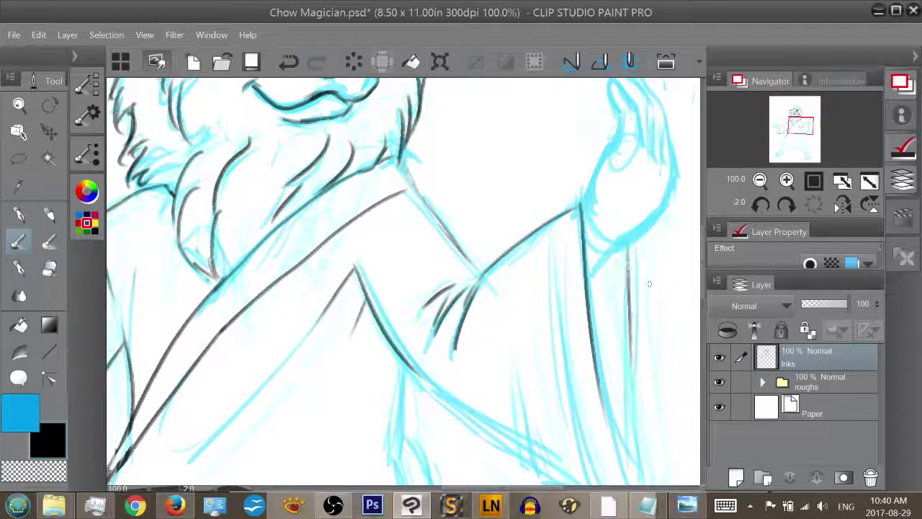
# Ink the raised hand's wrist edge, its thumb-side contour and the inner finger lines
pyautogui.moveTo(801, 126)
pyautogui.mouseDown()
pyautogui.moveTo(811, 138)
pyautogui.moveTo(807, 122)
pyautogui.mouseUp()
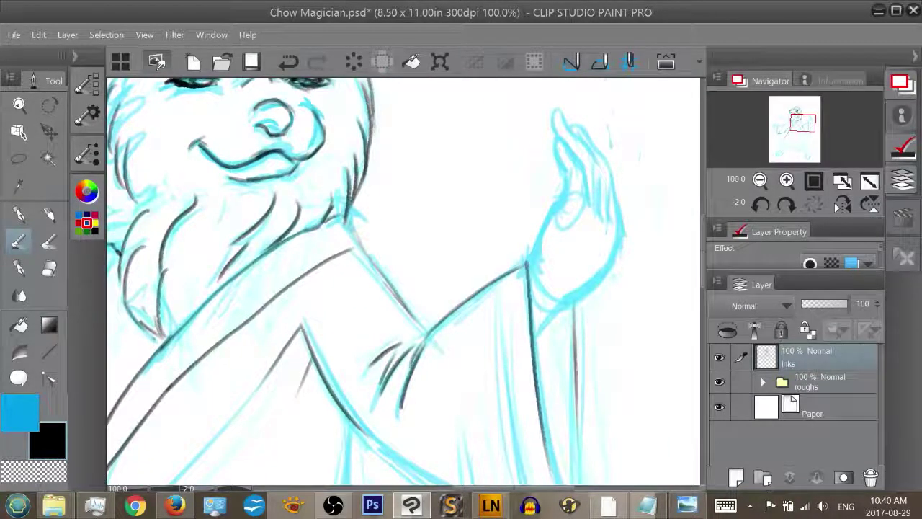
pyautogui.moveTo(528, 252); pyautogui.dragTo(565, 180)
pyautogui.moveTo(592, 215)
pyautogui.mouseDown()
pyautogui.moveTo(590, 171)
pyautogui.moveTo(562, 173)
pyautogui.moveTo(554, 142)
pyautogui.moveTo(589, 177)
pyautogui.mouseUp()
pyautogui.moveTo(596, 210); pyautogui.dragTo(593, 224)
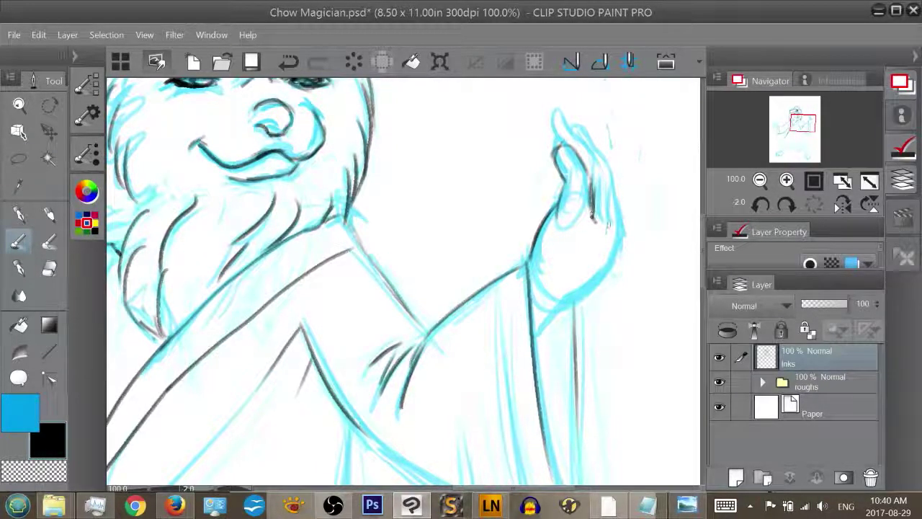
pyautogui.moveTo(605, 193); pyautogui.dragTo(609, 227)
pyautogui.moveTo(603, 163); pyautogui.dragTo(607, 221)
pyautogui.moveTo(592, 146); pyautogui.dragTo(604, 165)
# Rework the upper finger outline of the raised hand, undoing the strokes that extend past the fingertip
pyautogui.moveTo(574, 131); pyautogui.dragTo(555, 119)
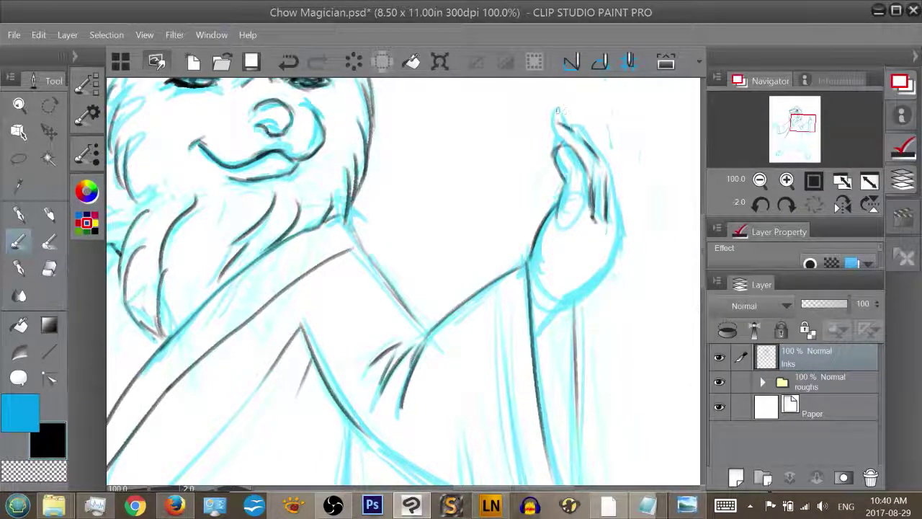
pyautogui.hotkey('ctrl', 'z')
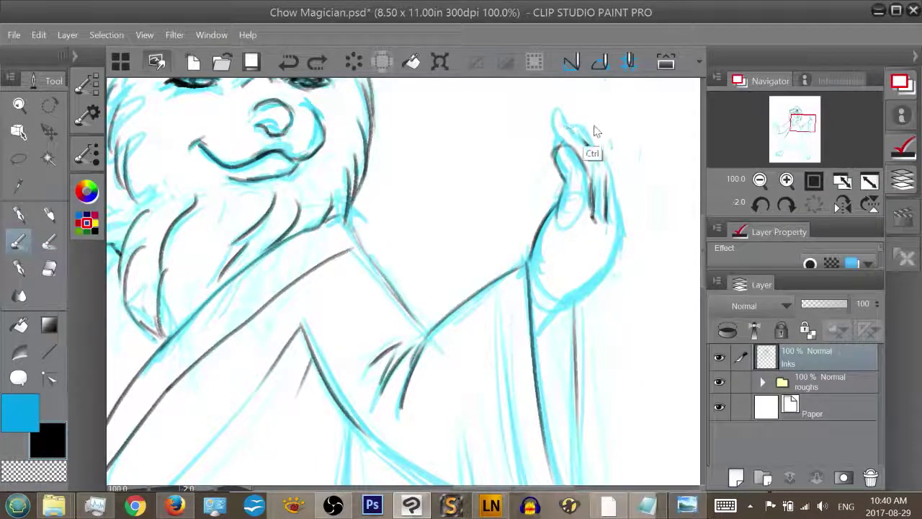
pyautogui.moveTo(588, 141)
pyautogui.mouseDown()
pyautogui.moveTo(550, 130)
pyautogui.moveTo(545, 150)
pyautogui.mouseUp()
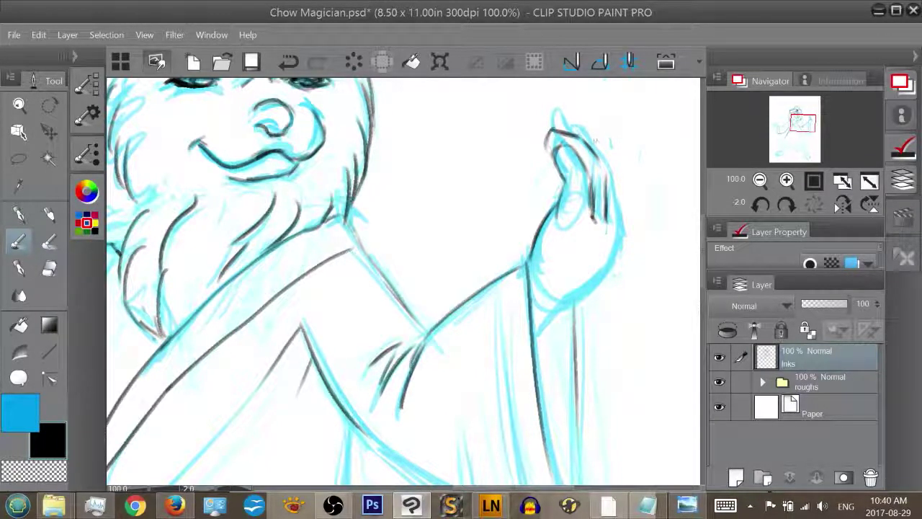
pyautogui.hotkey('ctrl', 'z')
pyautogui.hotkey('ctrl', 'z')
pyautogui.hotkey('ctrl', 'z')
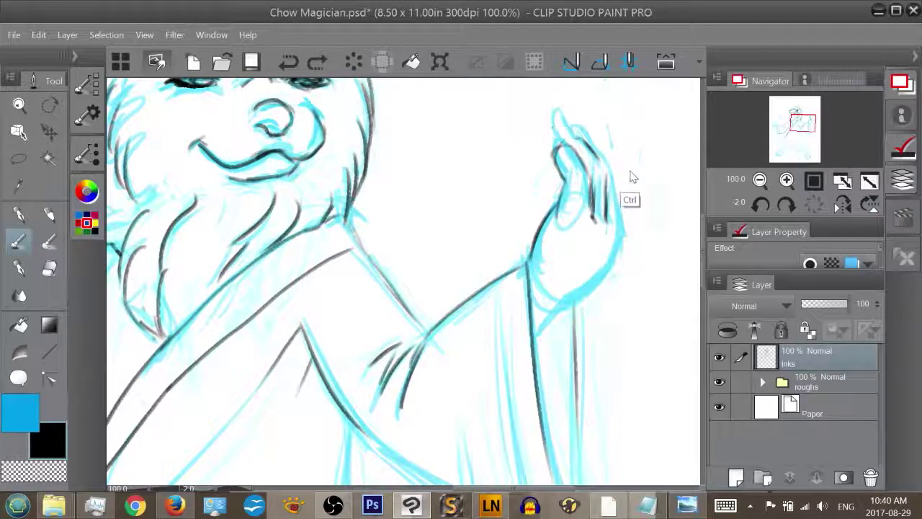
pyautogui.moveTo(609, 176)
pyautogui.mouseDown()
pyautogui.moveTo(588, 135)
pyautogui.moveTo(555, 134)
pyautogui.moveTo(545, 150)
pyautogui.moveTo(607, 193)
pyautogui.mouseUp()
pyautogui.hotkey('ctrl', 'z')
pyautogui.hotkey('ctrl', 'z')
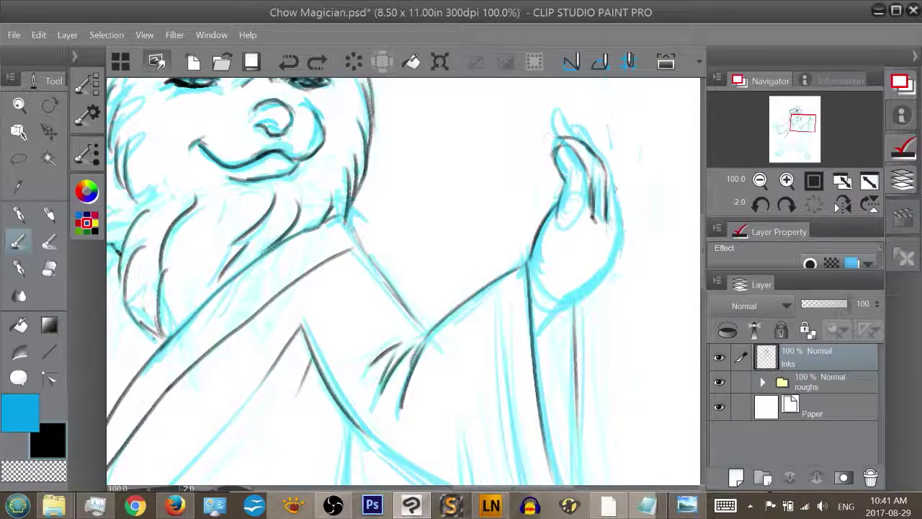
# Ink the curled fingertip, erase the overlap inside it and add the outermost finger's back edge down to the palm
pyautogui.moveTo(557, 144)
pyautogui.mouseDown()
pyautogui.moveTo(569, 134)
pyautogui.moveTo(544, 154)
pyautogui.moveTo(556, 168)
pyautogui.mouseUp()
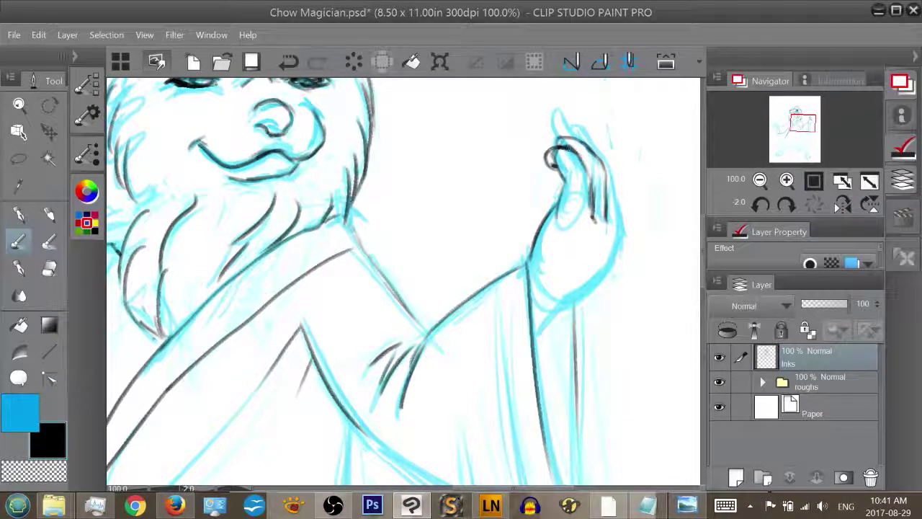
pyautogui.press('e')
pyautogui.moveTo(563, 154); pyautogui.dragTo(553, 155)
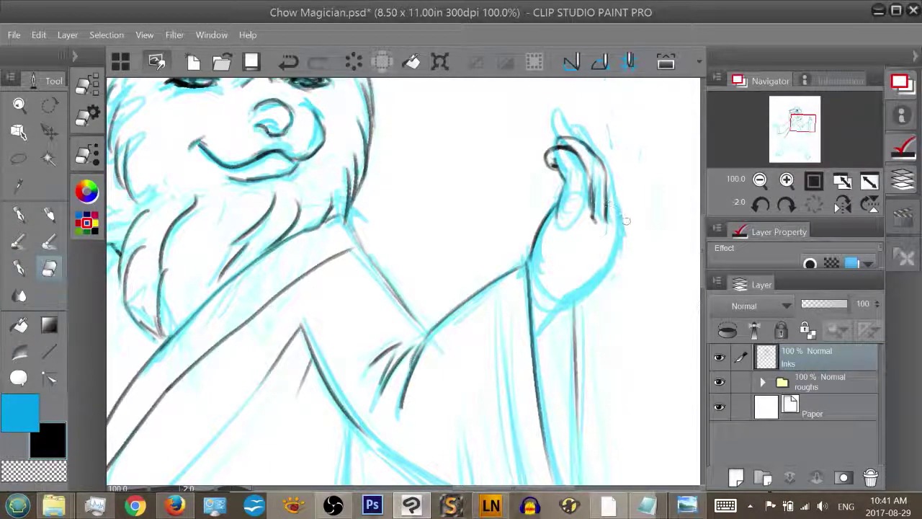
pyautogui.press('b')
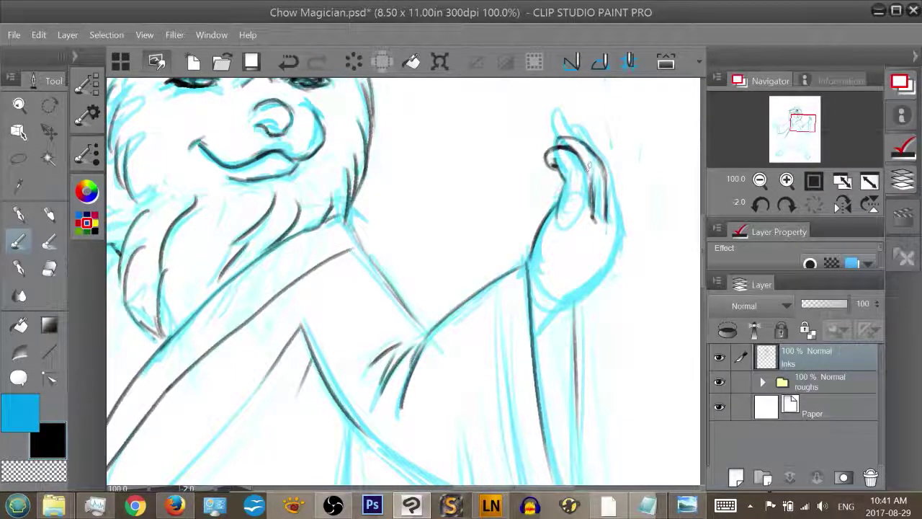
pyautogui.moveTo(573, 132)
pyautogui.mouseDown()
pyautogui.moveTo(611, 162)
pyautogui.moveTo(620, 223)
pyautogui.mouseUp()
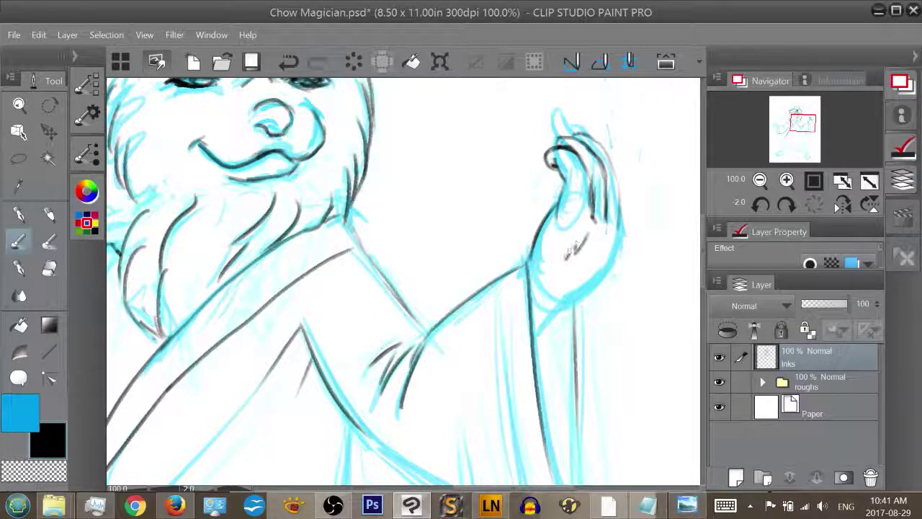
# Erase the stray marks on the palm and redraw short crease strokes below the fingers
pyautogui.press('e')
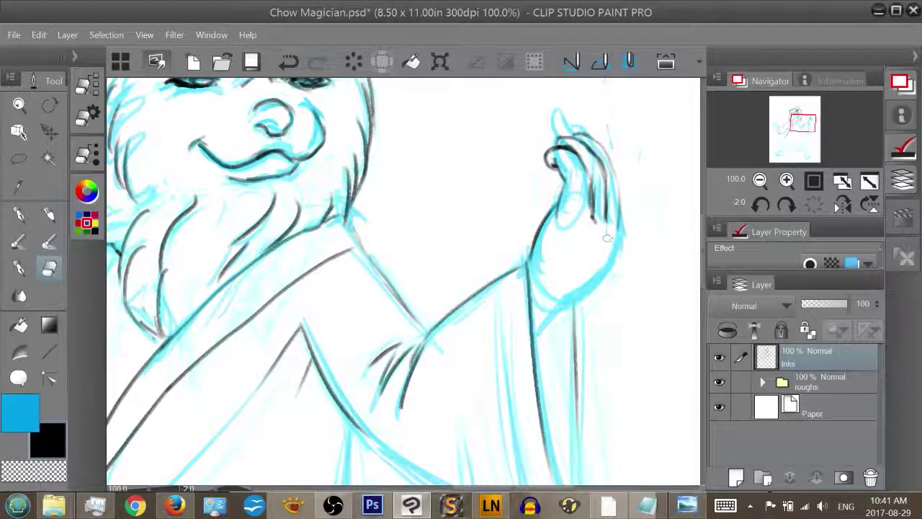
pyautogui.press('b')
pyautogui.press('b')
pyautogui.press('b')
pyautogui.press('b')
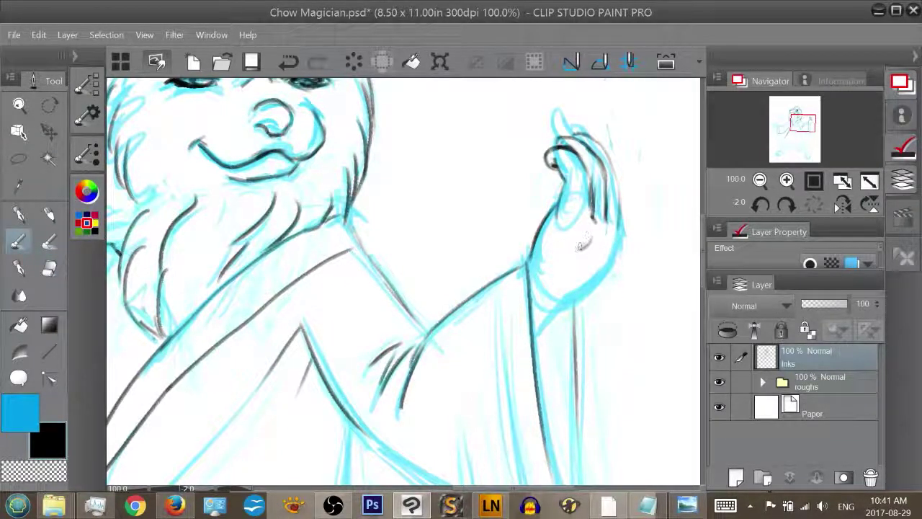
pyautogui.moveTo(605, 241); pyautogui.dragTo(590, 262)
# Ink the heel of the raised hand down to the wrist and undo the extra strokes at the wrist
pyautogui.moveTo(619, 231)
pyautogui.mouseDown()
pyautogui.moveTo(602, 273)
pyautogui.moveTo(559, 304)
pyautogui.mouseUp()
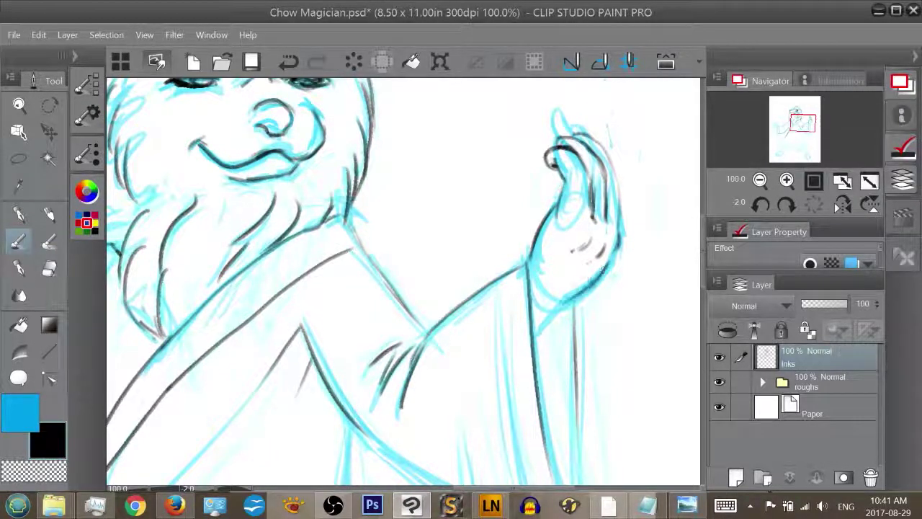
pyautogui.moveTo(606, 265); pyautogui.dragTo(558, 310)
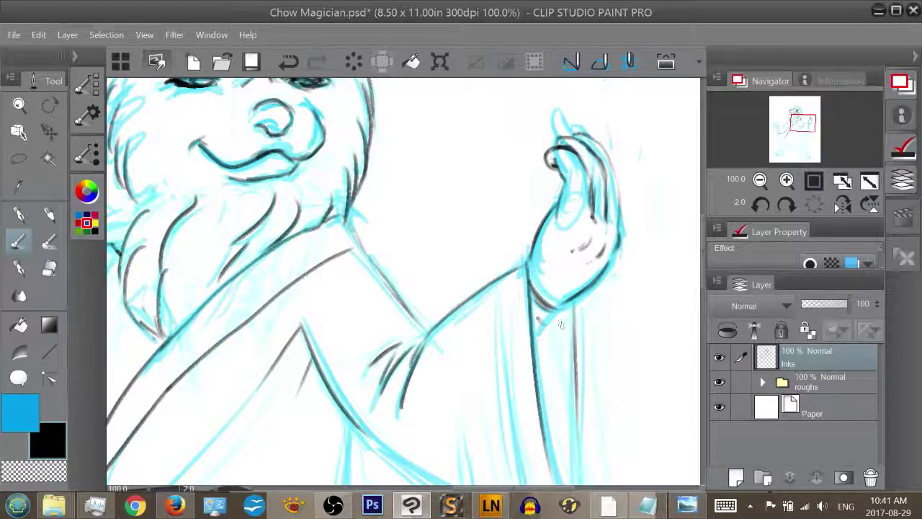
pyautogui.hotkey('ctrl', 'z')
pyautogui.hotkey('ctrl', 'z')
pyautogui.hotkey('ctrl', 'z')
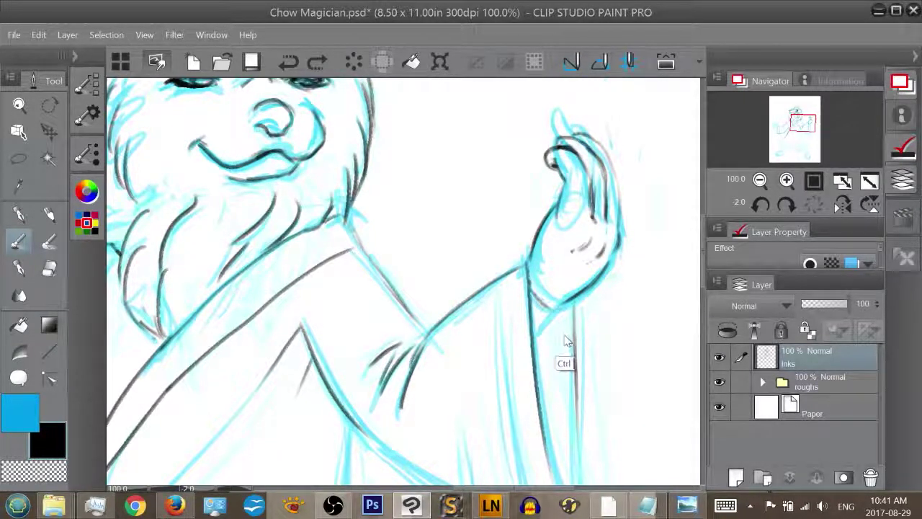
pyautogui.hotkey('ctrl', 'z')
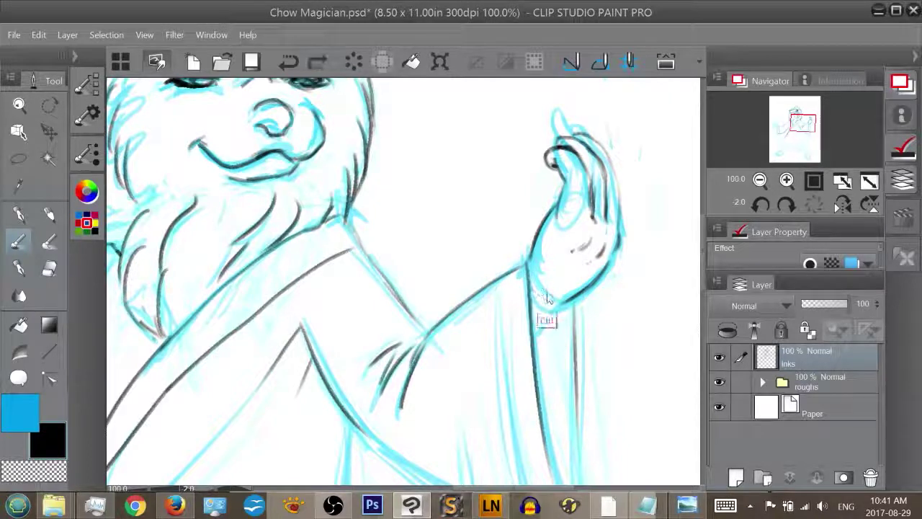
# Draw curved wrap lines across the raised palm and wrist, ink the forearm edge inside the sleeve, and tidy the wrist's edge
pyautogui.moveTo(548, 219); pyautogui.dragTo(587, 215)
pyautogui.moveTo(545, 245)
pyautogui.mouseDown()
pyautogui.moveTo(639, 239)
pyautogui.moveTo(555, 254)
pyautogui.moveTo(588, 288)
pyautogui.mouseUp()
pyautogui.moveTo(537, 268)
pyautogui.mouseDown()
pyautogui.moveTo(524, 281)
pyautogui.moveTo(558, 306)
pyautogui.moveTo(539, 317)
pyautogui.mouseUp()
pyautogui.moveTo(542, 281)
pyautogui.mouseDown()
pyautogui.moveTo(548, 293)
pyautogui.moveTo(528, 352)
pyautogui.mouseUp()
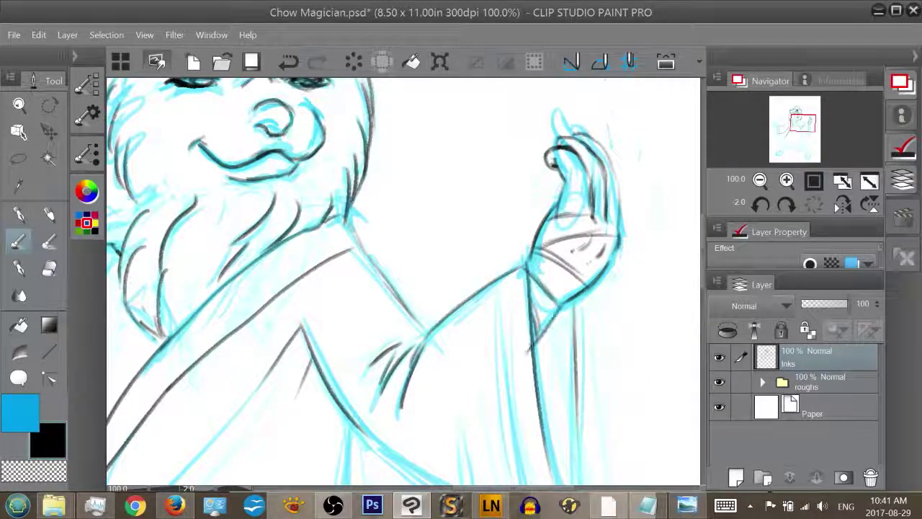
pyautogui.press('e')
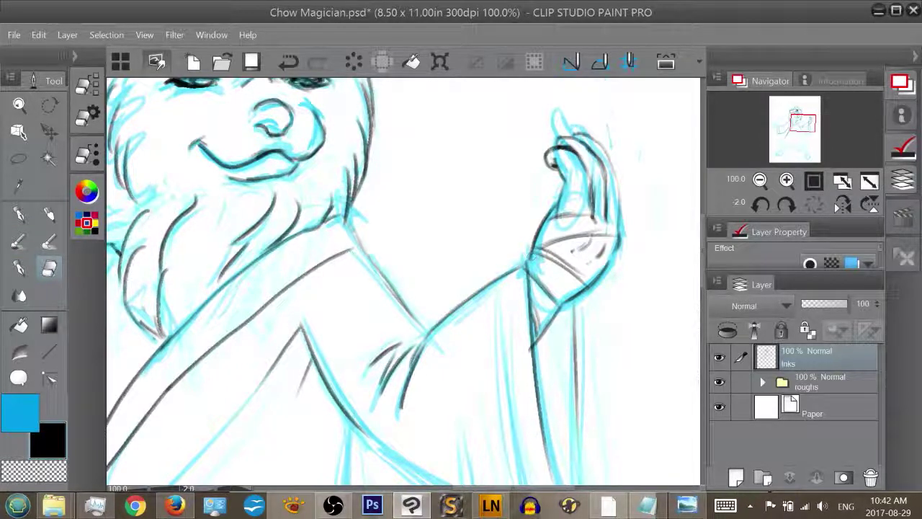
pyautogui.press('b')
pyautogui.moveTo(533, 245); pyautogui.dragTo(527, 270)
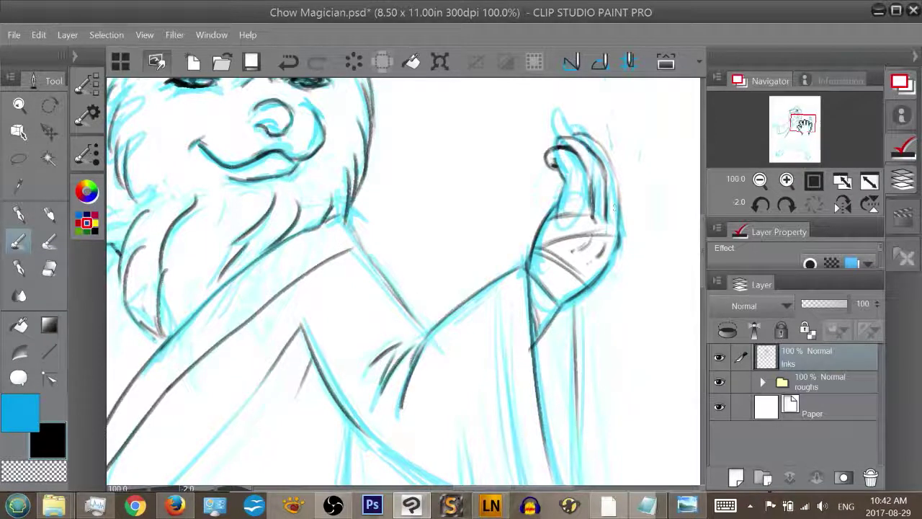
# Extend both long edges of the raised arm's sleeve opening down to the sleeve's lower tip
pyautogui.moveTo(803, 125); pyautogui.dragTo(801, 131)
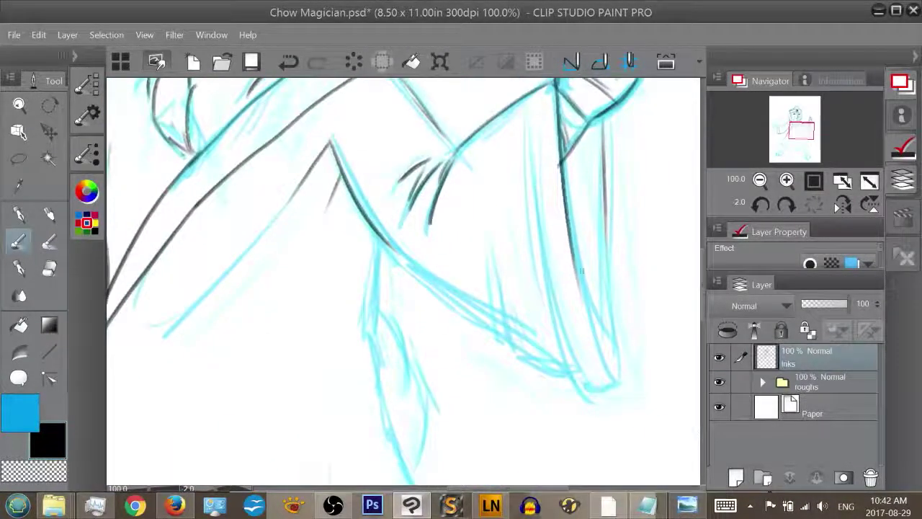
pyautogui.moveTo(579, 270); pyautogui.dragTo(599, 351)
pyautogui.moveTo(582, 296); pyautogui.dragTo(605, 372)
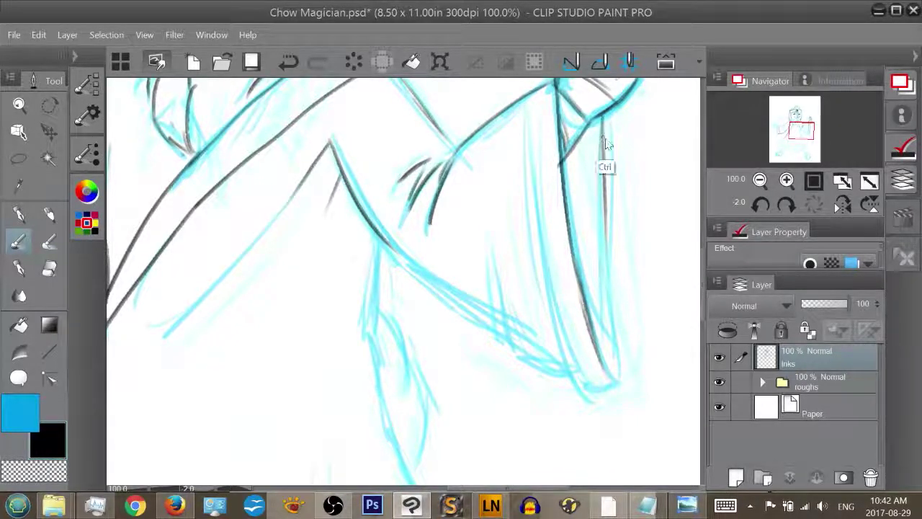
pyautogui.moveTo(602, 124); pyautogui.dragTo(616, 356)
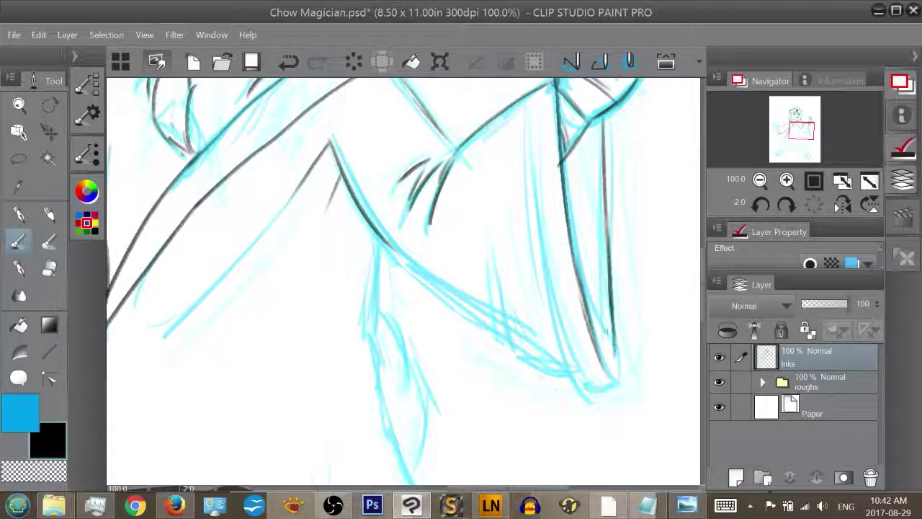
# Ink the raised sleeve's inner trim line, the fold beside it and the sleeve's lower edge, trimming the edge's middle with the eraser
pyautogui.moveTo(526, 132)
pyautogui.mouseDown()
pyautogui.moveTo(566, 360)
pyautogui.moveTo(584, 385)
pyautogui.moveTo(615, 382)
pyautogui.mouseUp()
pyautogui.moveTo(494, 249)
pyautogui.mouseDown()
pyautogui.moveTo(505, 322)
pyautogui.moveTo(542, 357)
pyautogui.moveTo(534, 360)
pyautogui.moveTo(556, 366)
pyautogui.moveTo(570, 349)
pyautogui.moveTo(592, 389)
pyautogui.mouseUp()
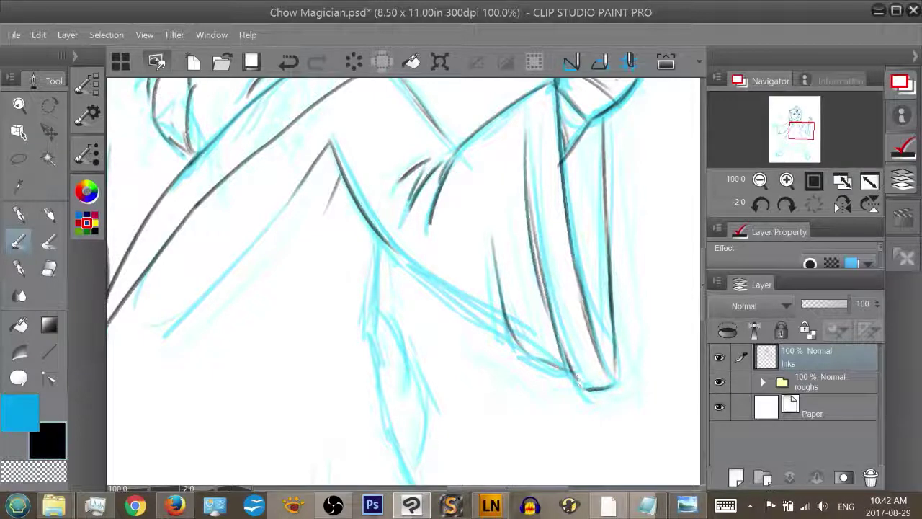
pyautogui.moveTo(392, 245); pyautogui.dragTo(504, 337)
pyautogui.press('e')
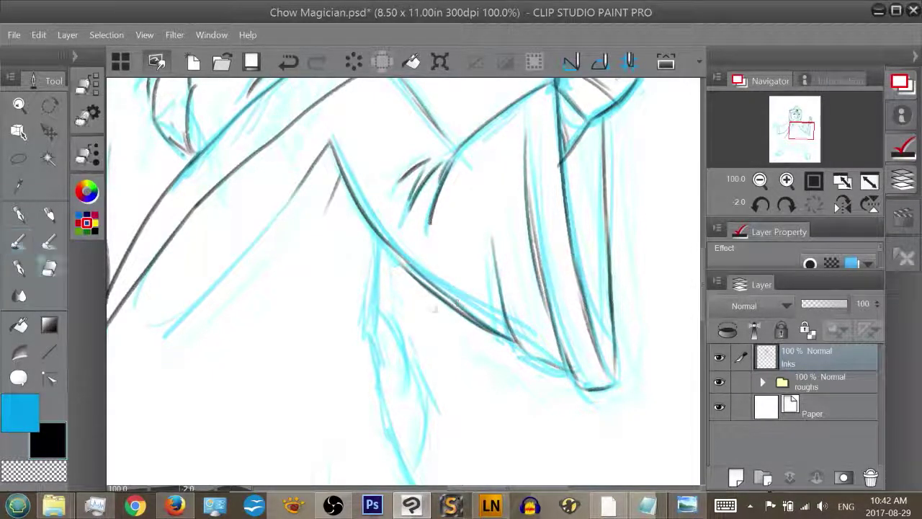
pyautogui.moveTo(406, 276); pyautogui.dragTo(450, 306)
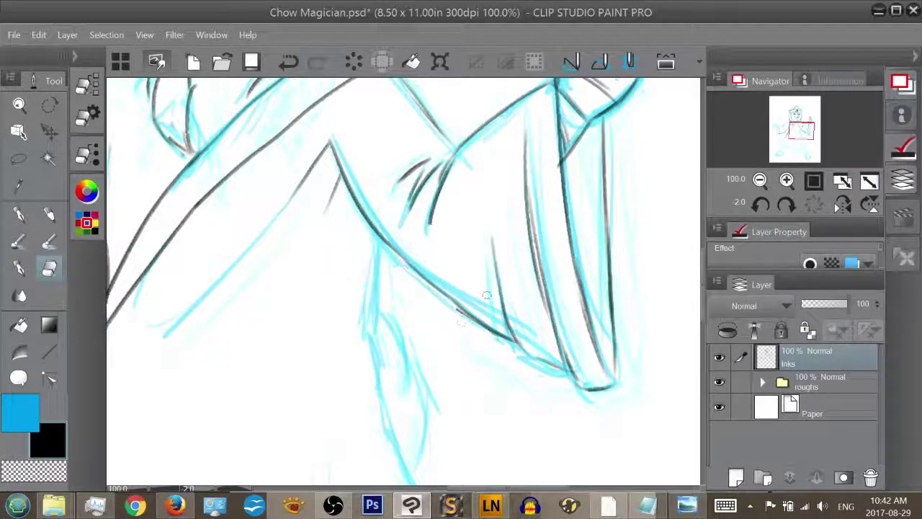
pyautogui.press('b')
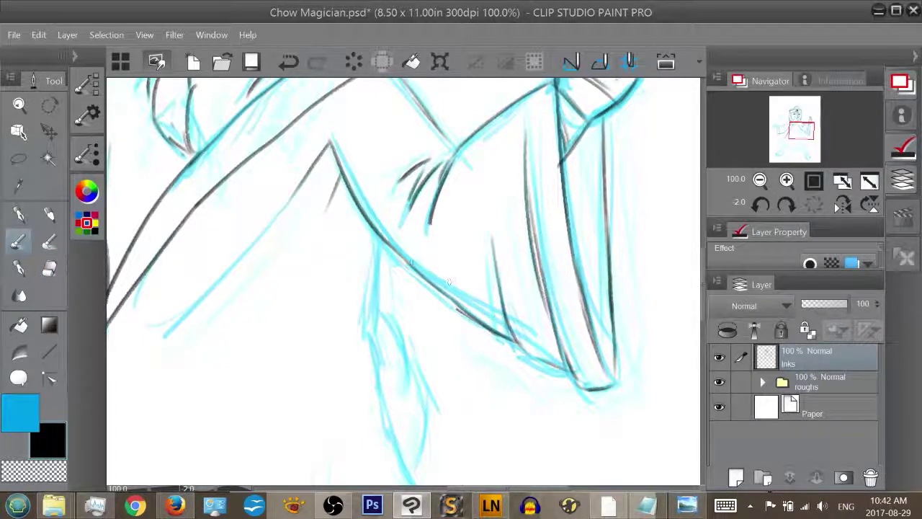
# Try heavier overlapping strokes along the middle of the raised sleeve's lower edge, undoing the rejected ones
pyautogui.moveTo(382, 243); pyautogui.dragTo(500, 339)
pyautogui.hotkey('ctrl', 'z')
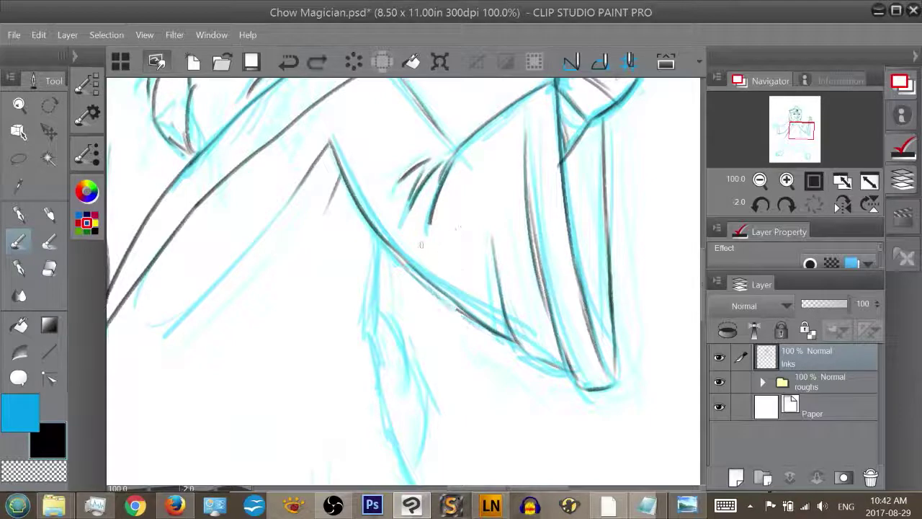
pyautogui.moveTo(386, 242); pyautogui.dragTo(464, 313)
pyautogui.moveTo(396, 257); pyautogui.dragTo(454, 306)
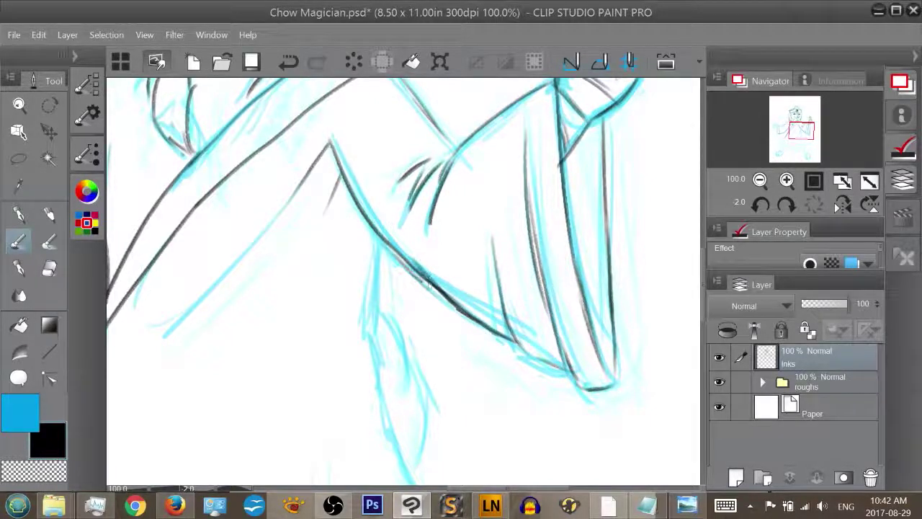
pyautogui.moveTo(377, 236)
pyautogui.mouseDown()
pyautogui.moveTo(440, 296)
pyautogui.moveTo(432, 291)
pyautogui.mouseUp()
pyautogui.hotkey('ctrl', 'z')
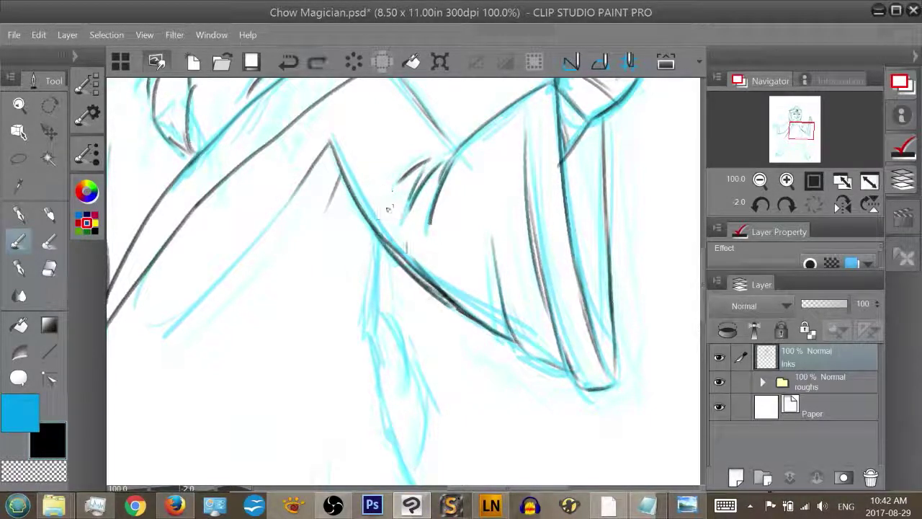
pyautogui.moveTo(367, 220)
pyautogui.mouseDown()
pyautogui.moveTo(389, 252)
pyautogui.moveTo(455, 303)
pyautogui.mouseUp()
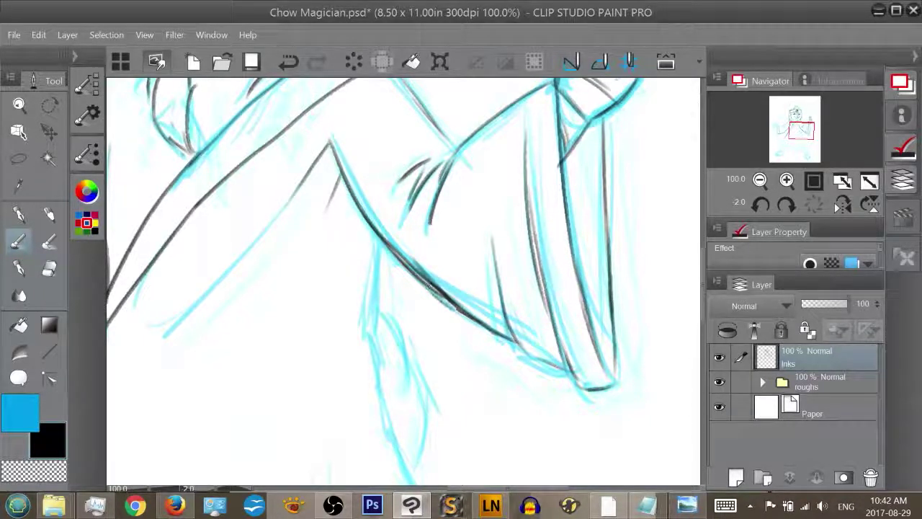
pyautogui.hotkey('ctrl', 'z')
# Erase the middle stretch of the raised sleeve's lower edge and redraw it as a thicker continuous line
pyautogui.press('e')
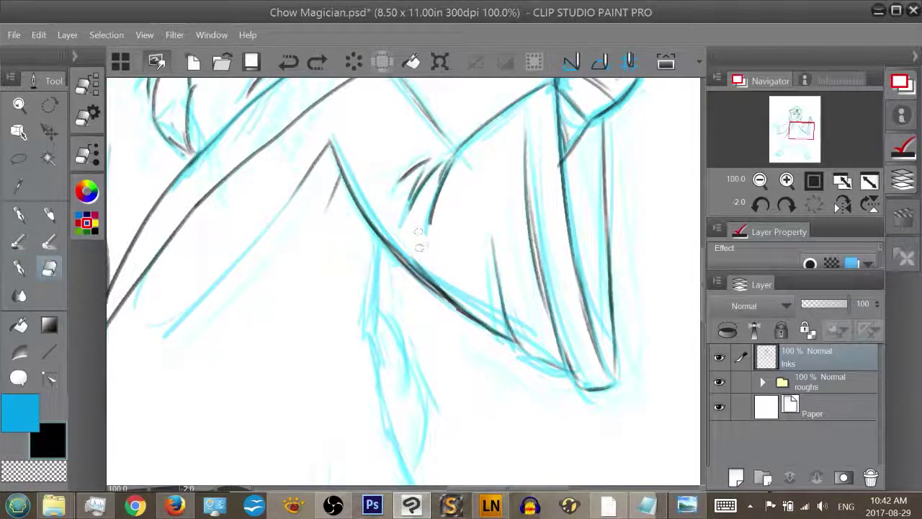
pyautogui.moveTo(418, 263); pyautogui.dragTo(451, 297)
pyautogui.moveTo(396, 245); pyautogui.dragTo(422, 283)
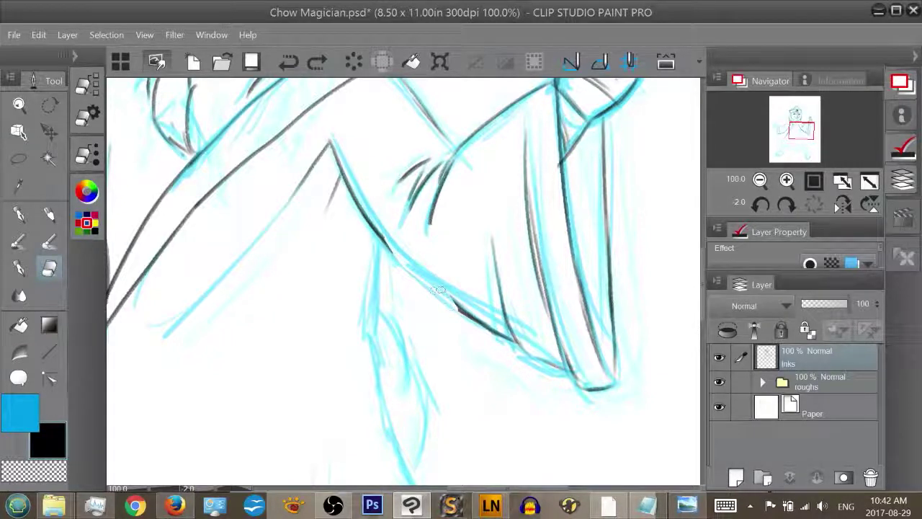
pyautogui.press('p')
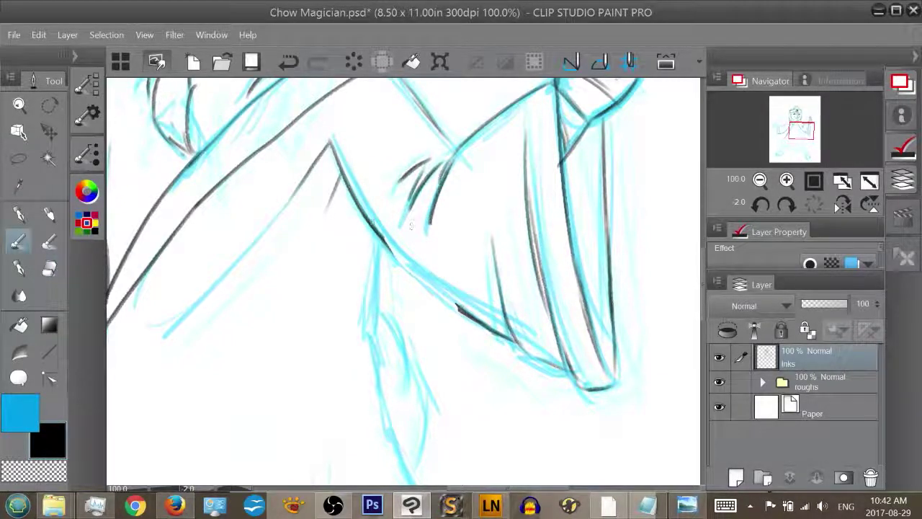
pyautogui.moveTo(386, 242); pyautogui.dragTo(424, 273)
pyautogui.moveTo(390, 244); pyautogui.dragTo(448, 291)
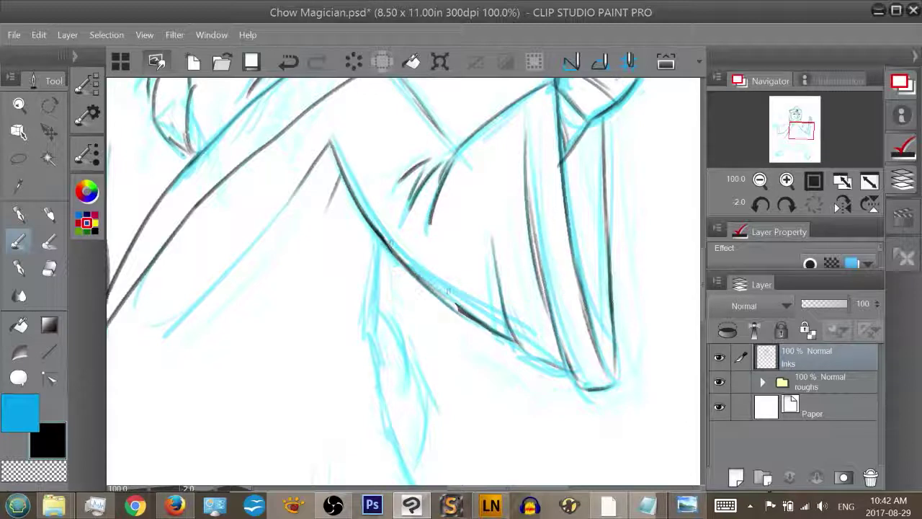
pyautogui.moveTo(386, 237); pyautogui.dragTo(421, 275)
pyautogui.moveTo(390, 244); pyautogui.dragTo(474, 320)
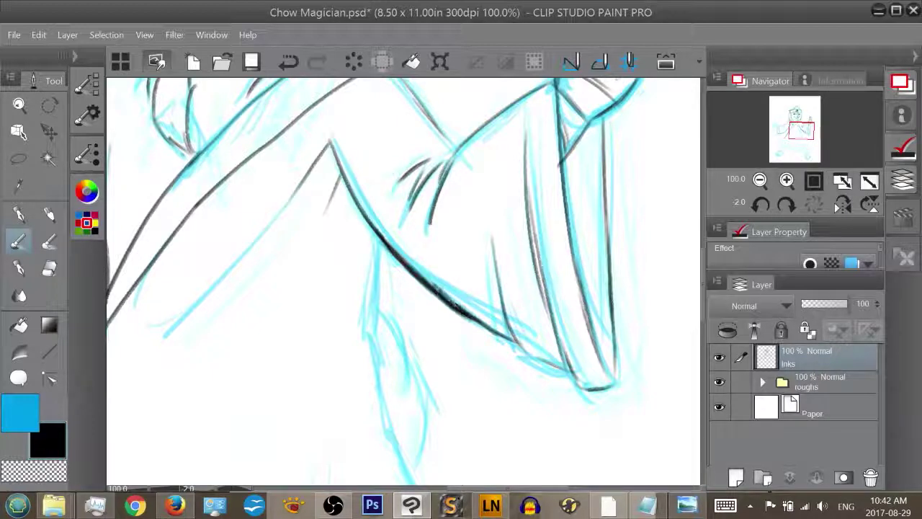
pyautogui.moveTo(403, 259); pyautogui.dragTo(442, 294)
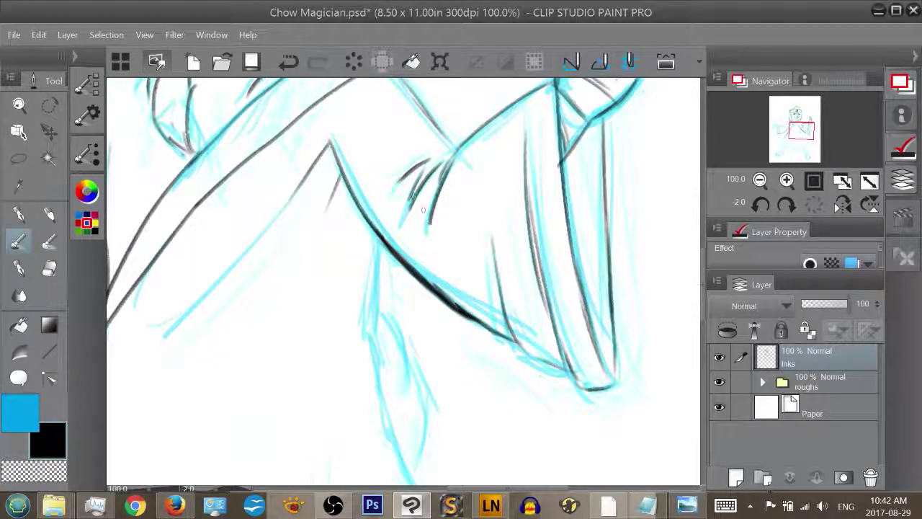
# Ink the robe's side edge from beneath the raised sleeve down past the waist
pyautogui.moveTo(380, 238)
pyautogui.mouseDown()
pyautogui.moveTo(367, 333)
pyautogui.moveTo(375, 360)
pyautogui.mouseUp()
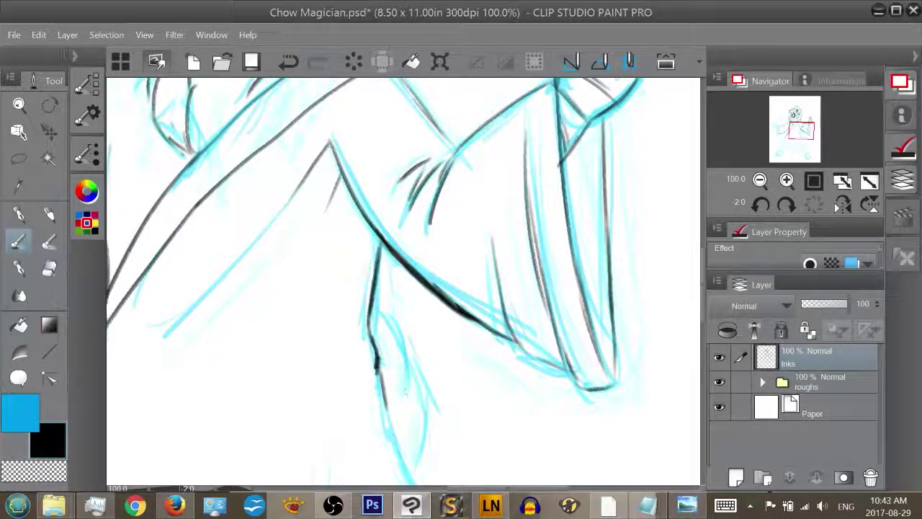
pyautogui.moveTo(805, 132); pyautogui.dragTo(797, 137)
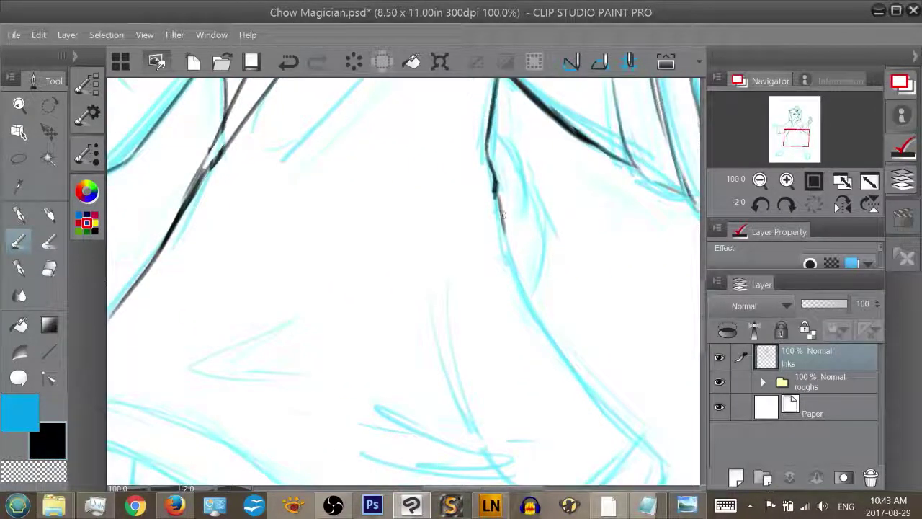
pyautogui.moveTo(502, 214); pyautogui.dragTo(525, 276)
pyautogui.hotkey('ctrl', 'z')
pyautogui.moveTo(499, 205); pyautogui.dragTo(533, 309)
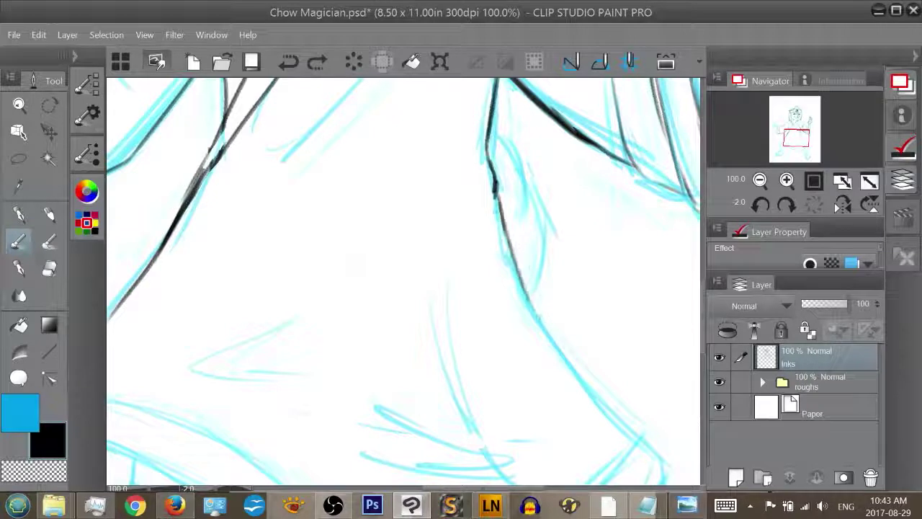
pyautogui.hotkey('ctrl', 'z')
pyautogui.moveTo(502, 213); pyautogui.dragTo(520, 275)
pyautogui.moveTo(507, 241); pyautogui.dragTo(552, 341)
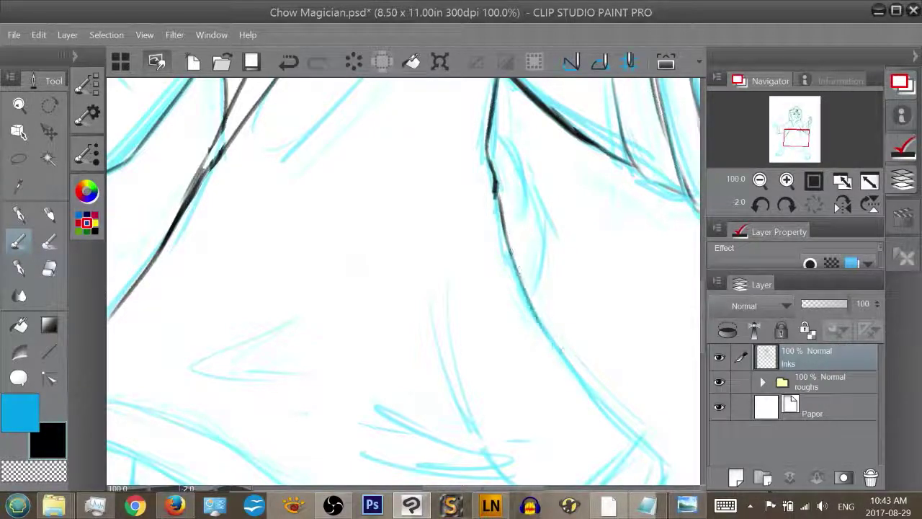
# Try extending the robe's side edge toward the hem corner, then undo and erase the new stretch
pyautogui.moveTo(528, 298); pyautogui.dragTo(600, 409)
pyautogui.hotkey('ctrl', 'z')
pyautogui.moveTo(531, 307); pyautogui.dragTo(594, 398)
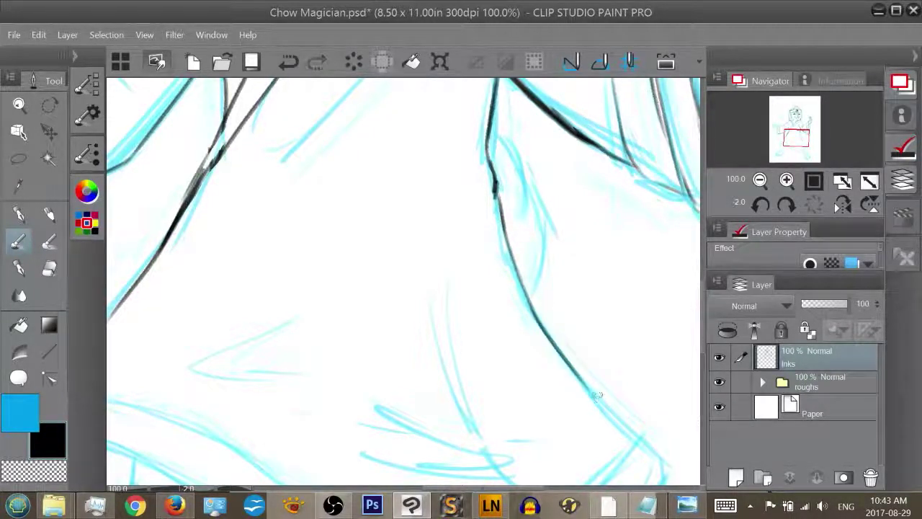
pyautogui.moveTo(803, 135); pyautogui.dragTo(802, 145)
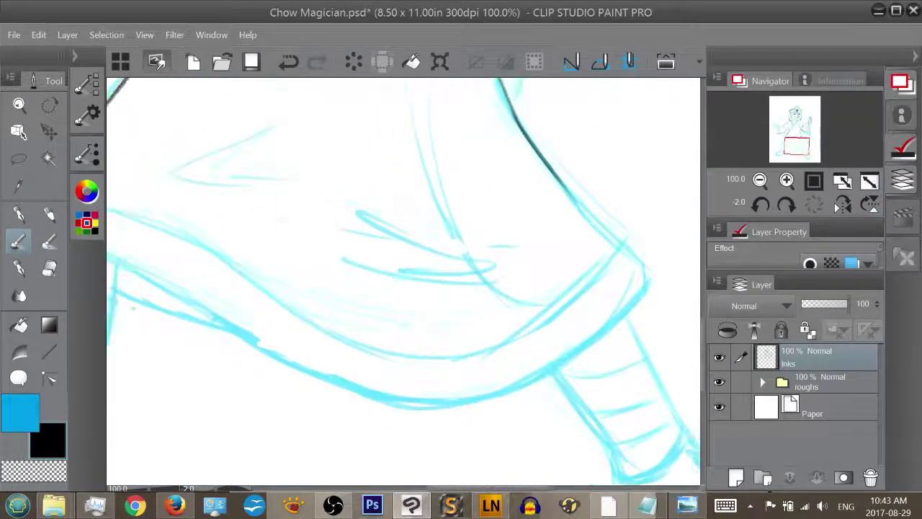
pyautogui.moveTo(569, 189); pyautogui.dragTo(618, 249)
pyautogui.hotkey('ctrl', 'z')
pyautogui.moveTo(568, 187); pyautogui.dragTo(623, 252)
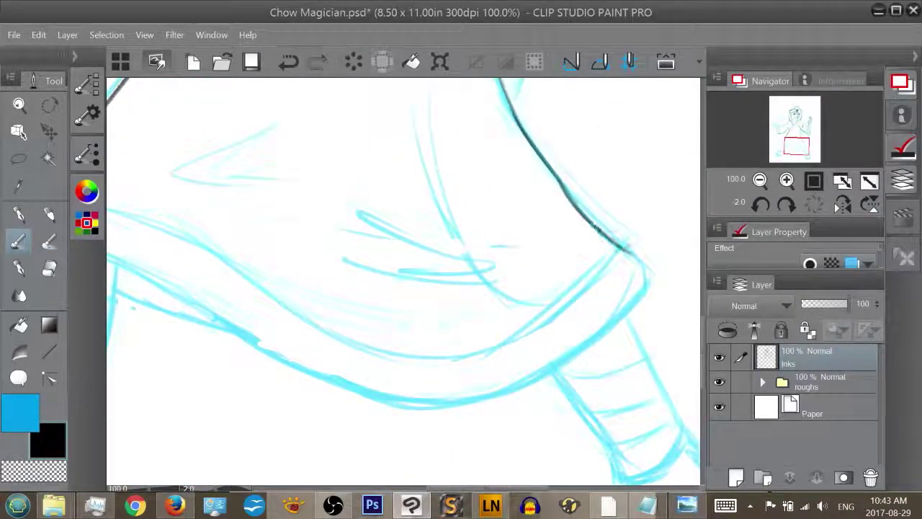
pyautogui.hotkey('ctrl', 'z')
pyautogui.moveTo(797, 147); pyautogui.dragTo(798, 143)
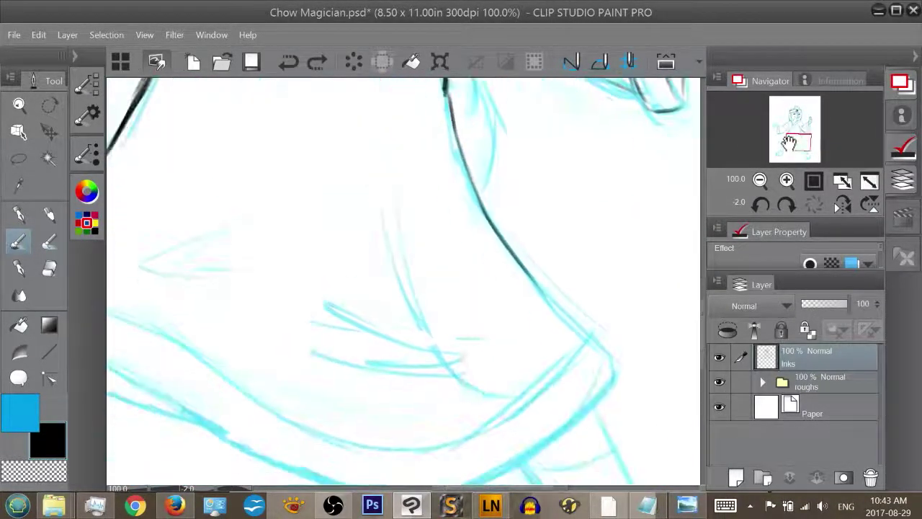
pyautogui.press('e')
pyautogui.moveTo(533, 268); pyautogui.dragTo(484, 213)
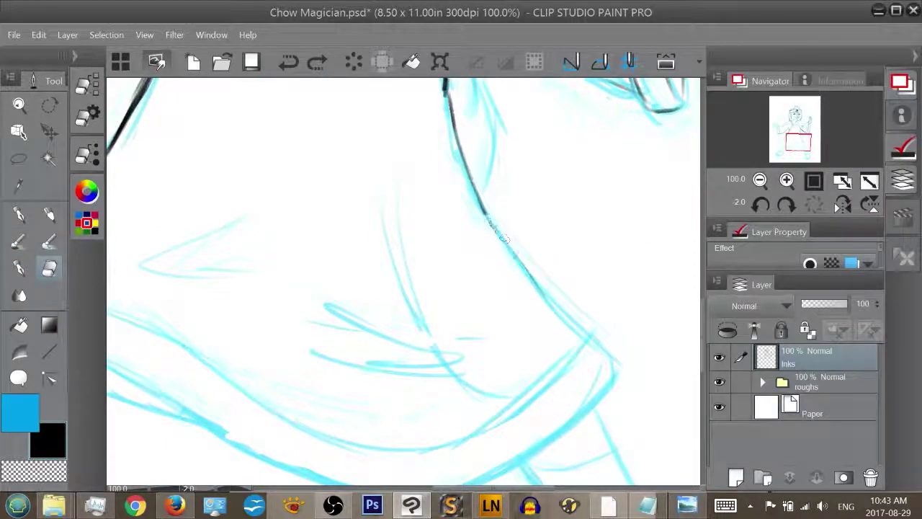
# Rotate the canvas and ink the lower part of the robe's side edge down to the hem corner
pyautogui.press('r')
pyautogui.moveTo(572, 206); pyautogui.dragTo(582, 307)
pyautogui.click(19, 242)
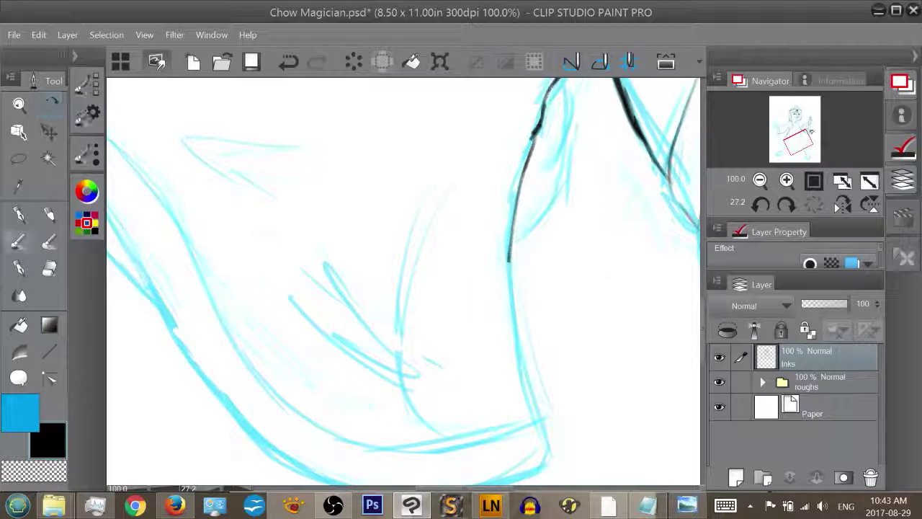
pyautogui.moveTo(805, 137); pyautogui.dragTo(806, 142)
pyautogui.moveTo(514, 148); pyautogui.dragTo(550, 337)
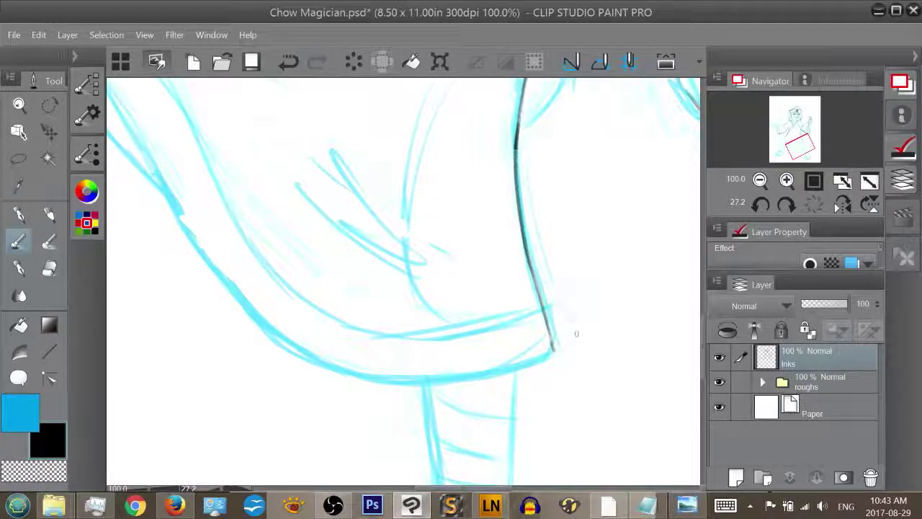
# Rotate the canvas sideways and ink the first stretch of the hem's outer edge from the corner past the leg
pyautogui.press('r')
pyautogui.moveTo(597, 345)
pyautogui.mouseDown()
pyautogui.moveTo(586, 236)
pyautogui.moveTo(466, 180)
pyautogui.moveTo(422, 234)
pyautogui.moveTo(430, 286)
pyautogui.moveTo(406, 230)
pyautogui.moveTo(377, 223)
pyautogui.moveTo(412, 217)
pyautogui.mouseUp()
pyautogui.press('b')
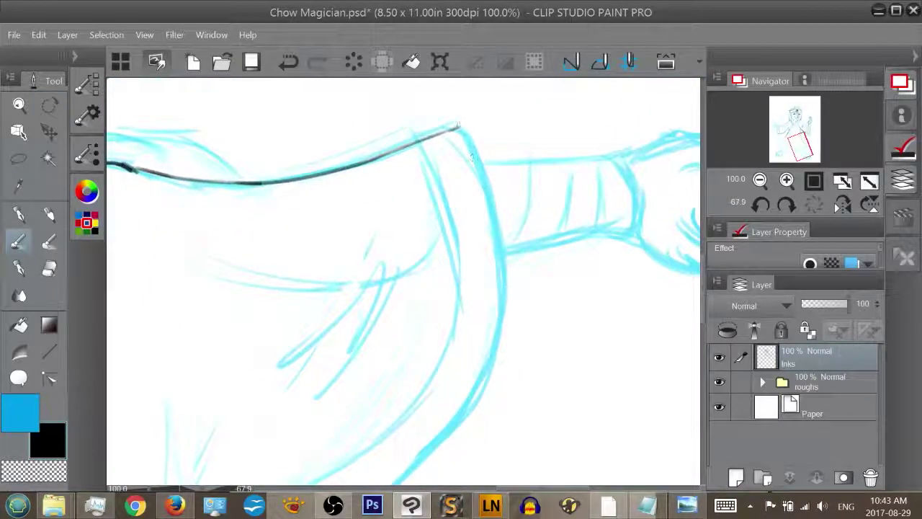
pyautogui.moveTo(459, 128); pyautogui.dragTo(498, 347)
pyautogui.hotkey('ctrl', 'z')
pyautogui.moveTo(460, 127)
pyautogui.mouseDown()
pyautogui.moveTo(496, 238)
pyautogui.moveTo(501, 342)
pyautogui.mouseUp()
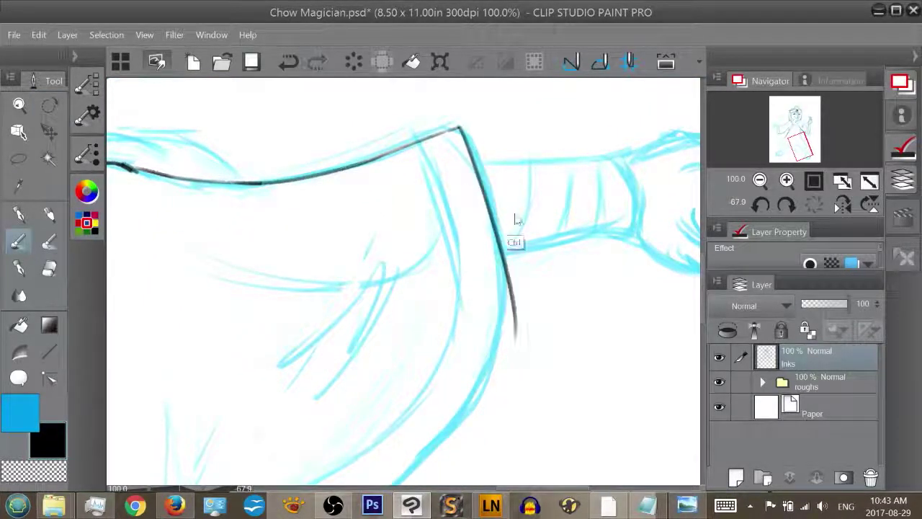
pyautogui.hotkey('ctrl', 'z')
pyautogui.moveTo(458, 129); pyautogui.dragTo(495, 328)
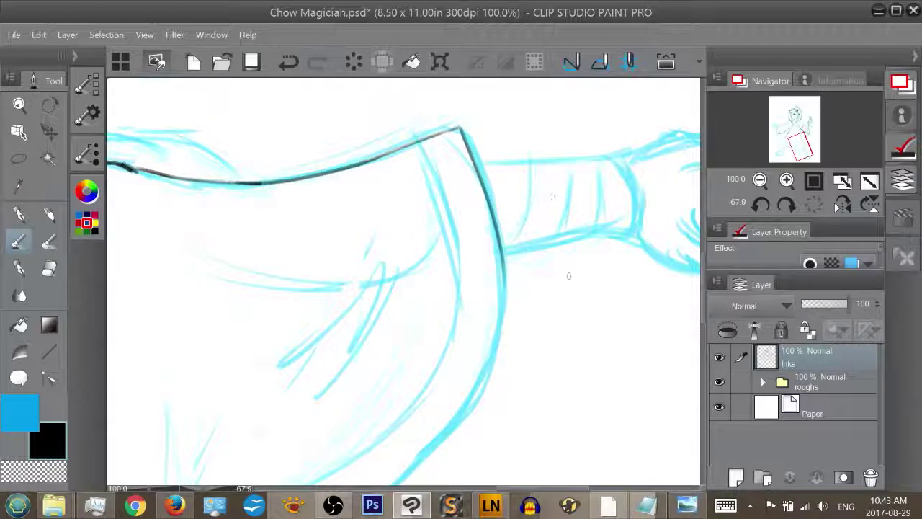
# Continue the hem's outer edge around its curve beyond the leg, redrawing the stroke until it follows the sketch
pyautogui.moveTo(570, 302)
pyautogui.mouseDown()
pyautogui.moveTo(602, 227)
pyautogui.moveTo(562, 187)
pyautogui.mouseUp()
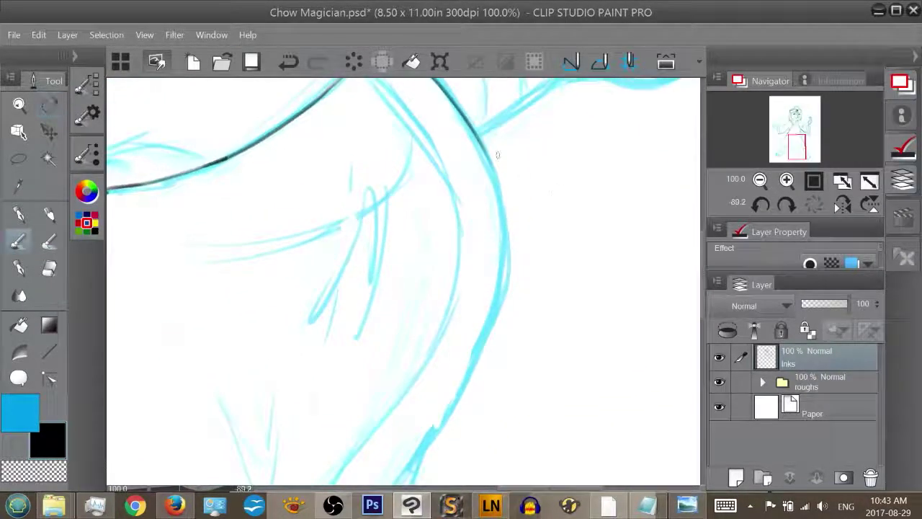
pyautogui.moveTo(486, 147); pyautogui.dragTo(504, 277)
pyautogui.hotkey('ctrl', 'z')
pyautogui.moveTo(484, 145); pyautogui.dragTo(505, 266)
pyautogui.hotkey('ctrl', 'z')
pyautogui.moveTo(481, 139); pyautogui.dragTo(496, 299)
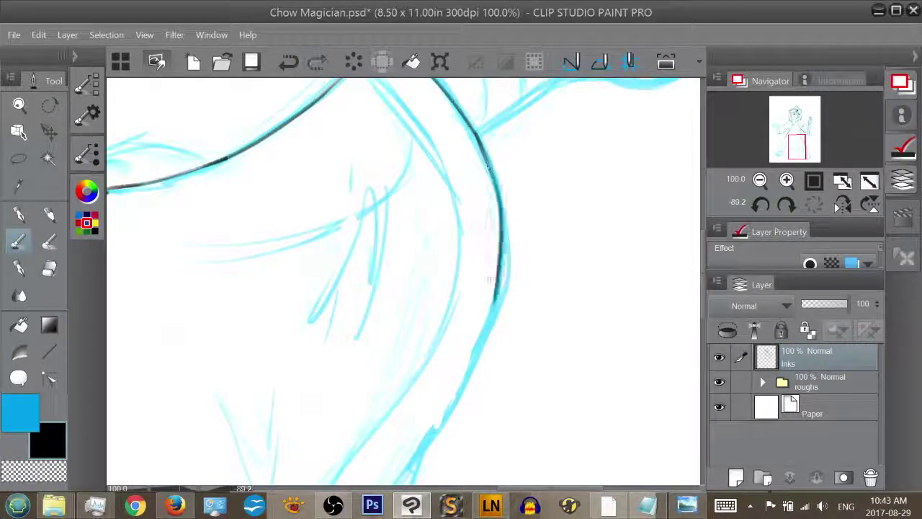
pyautogui.hotkey('ctrl', 'z')
pyautogui.moveTo(481, 139); pyautogui.dragTo(507, 272)
pyautogui.hotkey('ctrl', 'z')
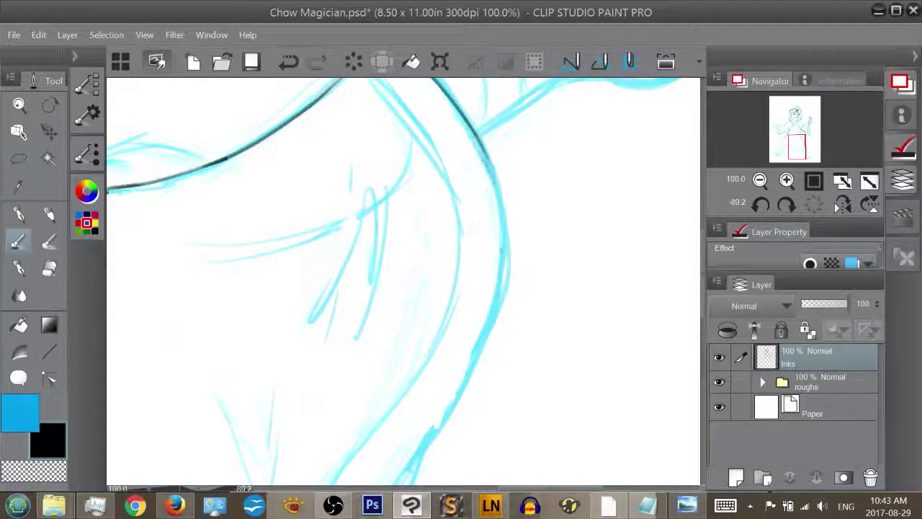
pyautogui.moveTo(481, 143); pyautogui.dragTo(499, 205)
pyautogui.hotkey('ctrl', 'z')
pyautogui.moveTo(479, 136)
pyautogui.mouseDown()
pyautogui.moveTo(502, 252)
pyautogui.moveTo(484, 321)
pyautogui.mouseUp()
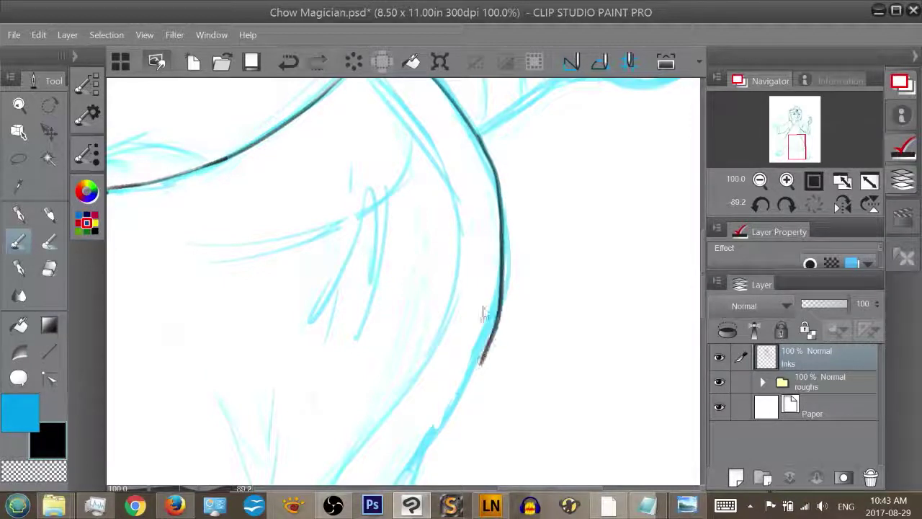
pyautogui.hotkey('ctrl', 'z')
pyautogui.moveTo(476, 135)
pyautogui.mouseDown()
pyautogui.moveTo(497, 210)
pyautogui.moveTo(500, 309)
pyautogui.moveTo(503, 298)
pyautogui.mouseUp()
# Rotate the canvas further and extend the hem's outer edge along the sketch toward the other leg
pyautogui.press('r')
pyautogui.moveTo(589, 278); pyautogui.dragTo(584, 169)
pyautogui.press('space')
pyautogui.moveTo(591, 240)
pyautogui.mouseDown()
pyautogui.moveTo(566, 160)
pyautogui.moveTo(564, 173)
pyautogui.mouseUp()
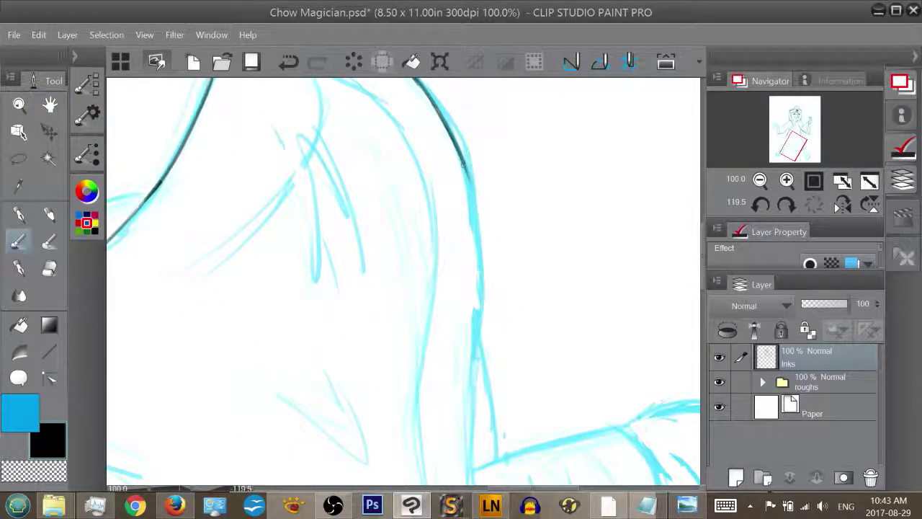
pyautogui.moveTo(467, 163); pyautogui.dragTo(477, 310)
pyautogui.hotkey('ctrl', 'z')
pyautogui.moveTo(467, 165); pyautogui.dragTo(471, 383)
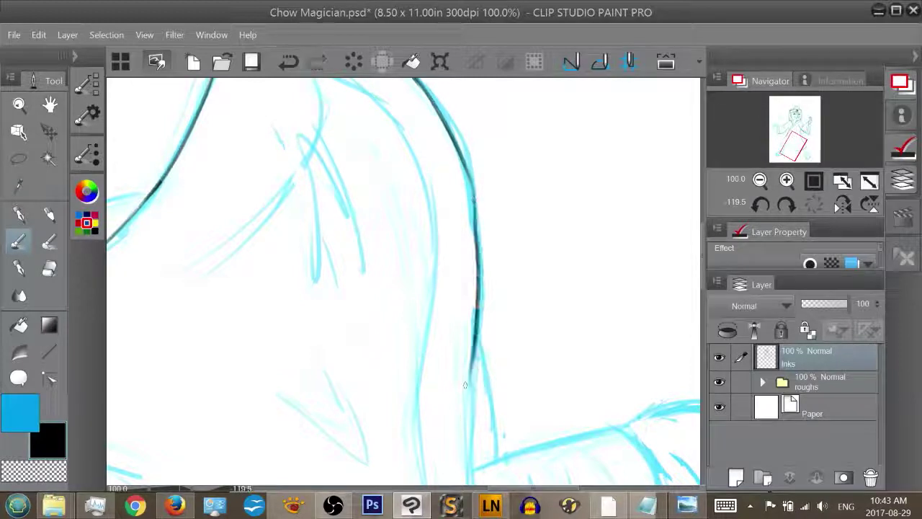
pyautogui.hotkey('ctrl', 'z')
pyautogui.moveTo(466, 164); pyautogui.dragTo(479, 252)
pyautogui.moveTo(470, 183); pyautogui.dragTo(478, 342)
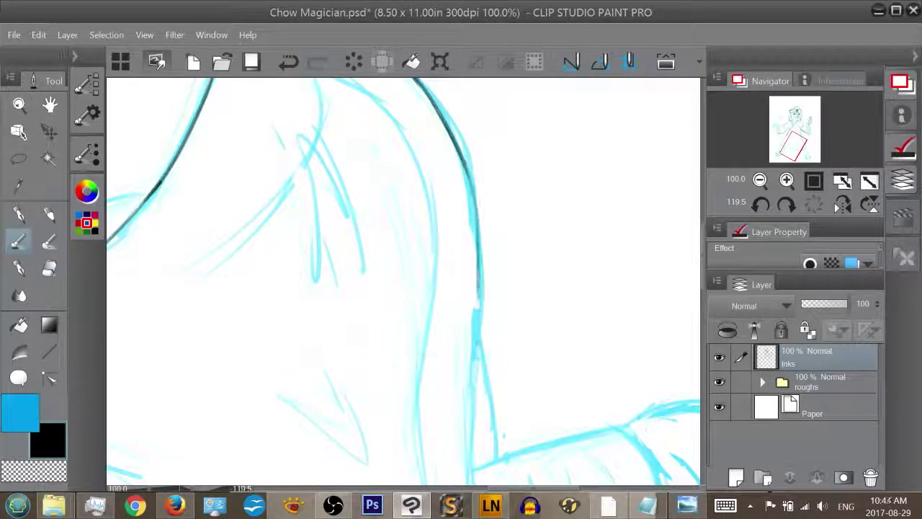
# Ink the remaining stretch of the hem's outer edge past the second leg to the hem corner, redrawing strokes that miss the sketch
pyautogui.moveTo(481, 296); pyautogui.dragTo(463, 415)
pyautogui.hotkey('ctrl', 'z')
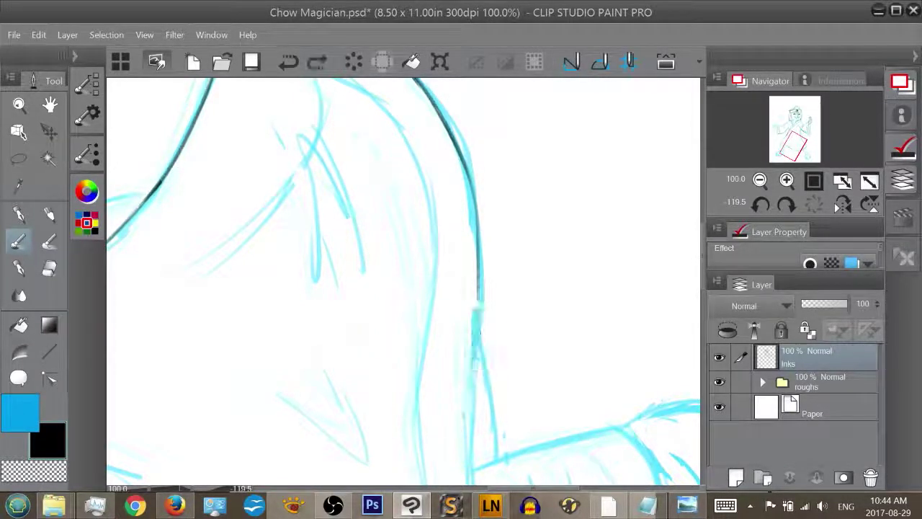
pyautogui.moveTo(477, 289); pyautogui.dragTo(470, 448)
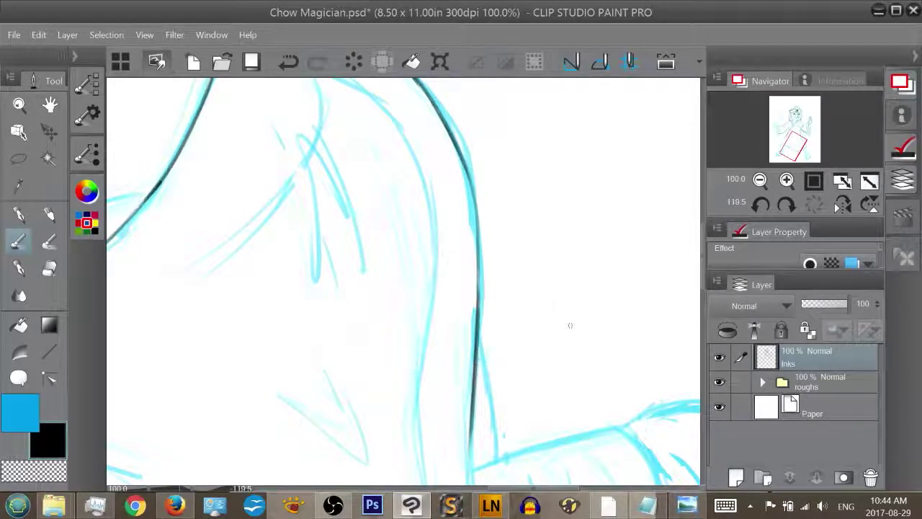
pyautogui.press('space')
pyautogui.moveTo(574, 356); pyautogui.dragTo(544, 177)
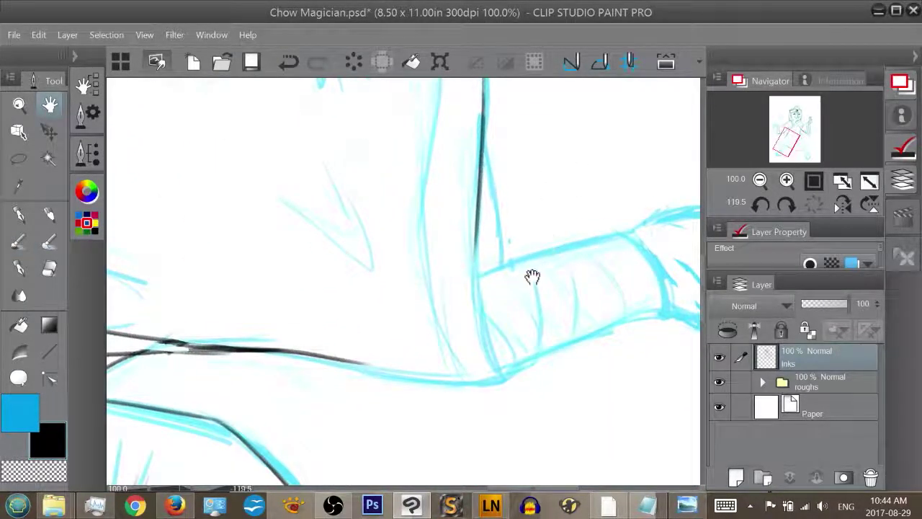
pyautogui.moveTo(476, 234); pyautogui.dragTo(481, 371)
pyautogui.hotkey('ctrl', 'z')
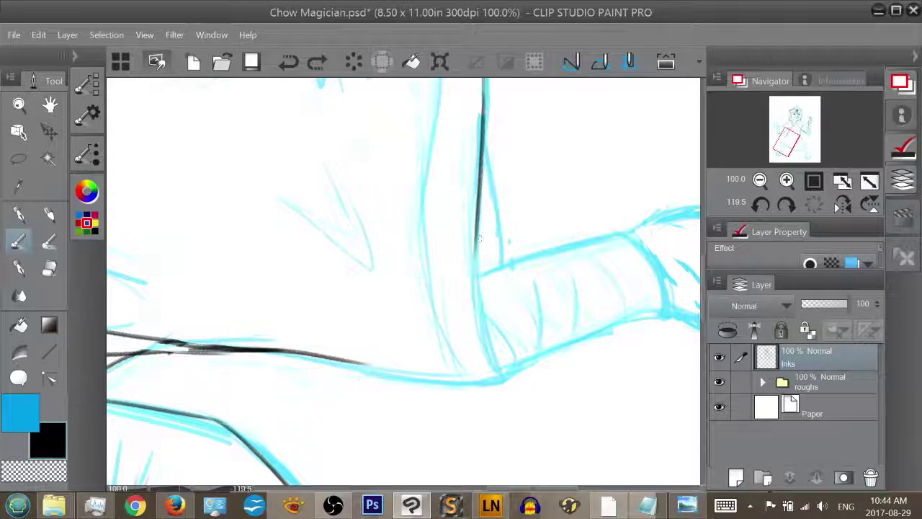
pyautogui.moveTo(476, 245); pyautogui.dragTo(491, 359)
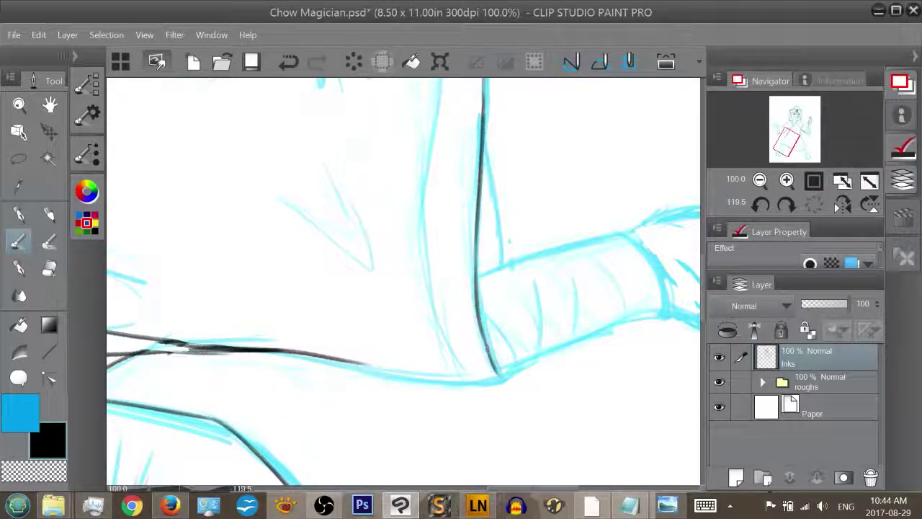
# Rotate the canvas back toward upright and ink the robe's side edge from the hem corner up to the existing line
pyautogui.hotkey('shift', 'space')
pyautogui.moveTo(530, 194)
pyautogui.mouseDown()
pyautogui.moveTo(556, 271)
pyautogui.moveTo(460, 391)
pyautogui.moveTo(405, 370)
pyautogui.mouseUp()
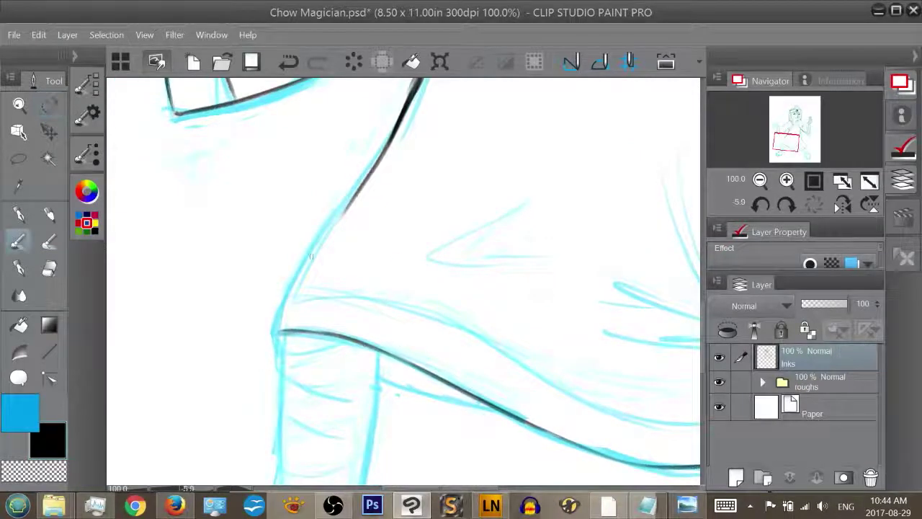
pyautogui.moveTo(276, 331); pyautogui.dragTo(306, 267)
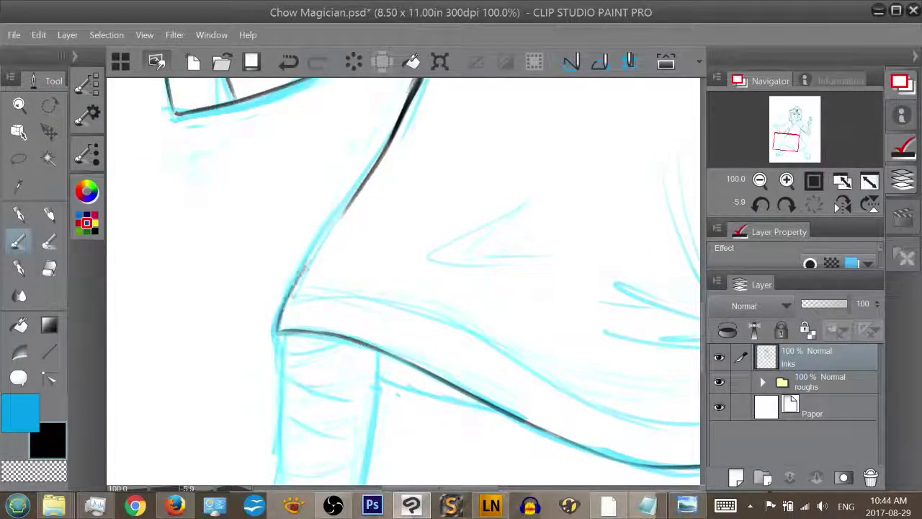
pyautogui.moveTo(283, 310); pyautogui.dragTo(344, 207)
pyautogui.hotkey('ctrl', 'z')
pyautogui.hotkey('ctrl', 'z')
pyautogui.moveTo(302, 274); pyautogui.dragTo(347, 205)
pyautogui.hotkey('ctrl', 'z')
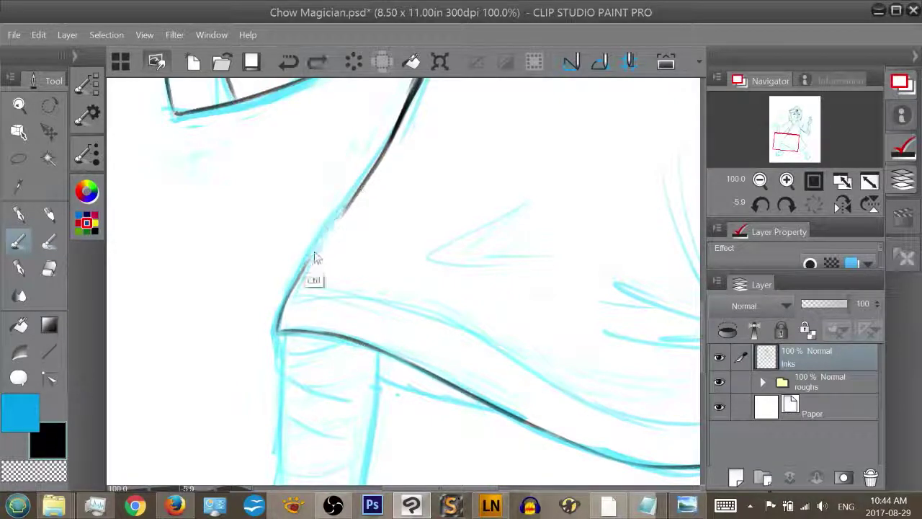
pyautogui.moveTo(303, 273); pyautogui.dragTo(355, 197)
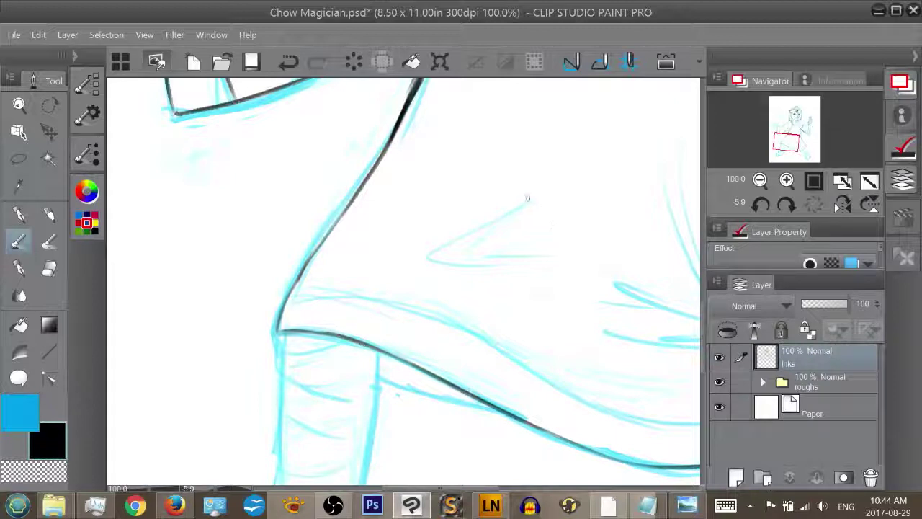
# Ink the inner edge of the leg below the hem corner, from the hem down to the ankle
pyautogui.press('space')
pyautogui.moveTo(514, 267); pyautogui.dragTo(550, 173)
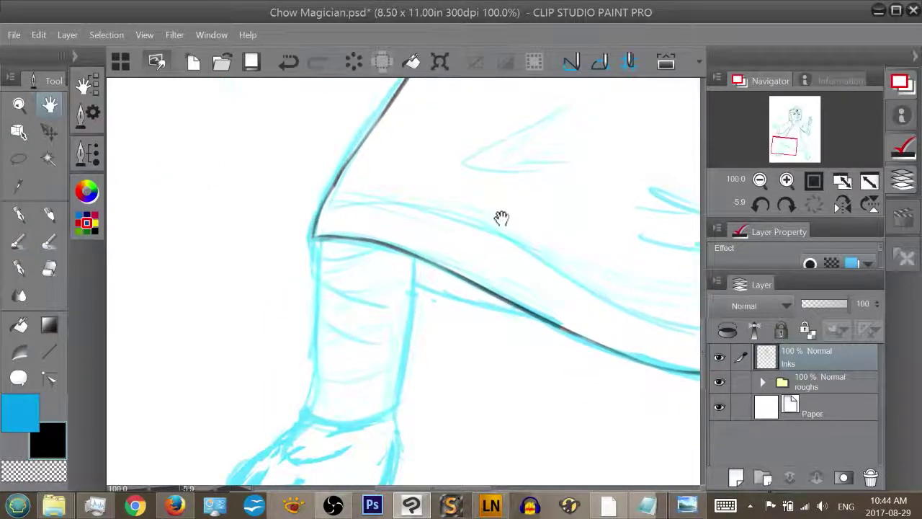
pyautogui.press('space')
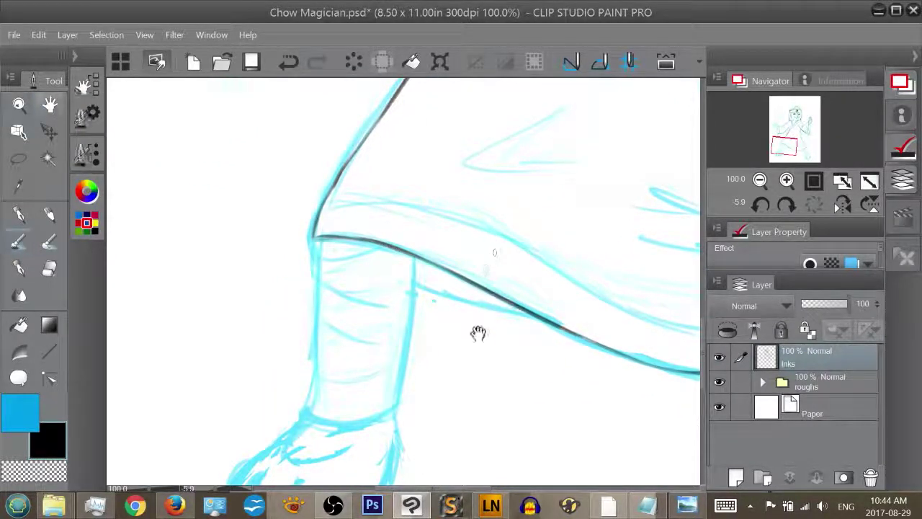
pyautogui.moveTo(477, 329); pyautogui.dragTo(536, 228)
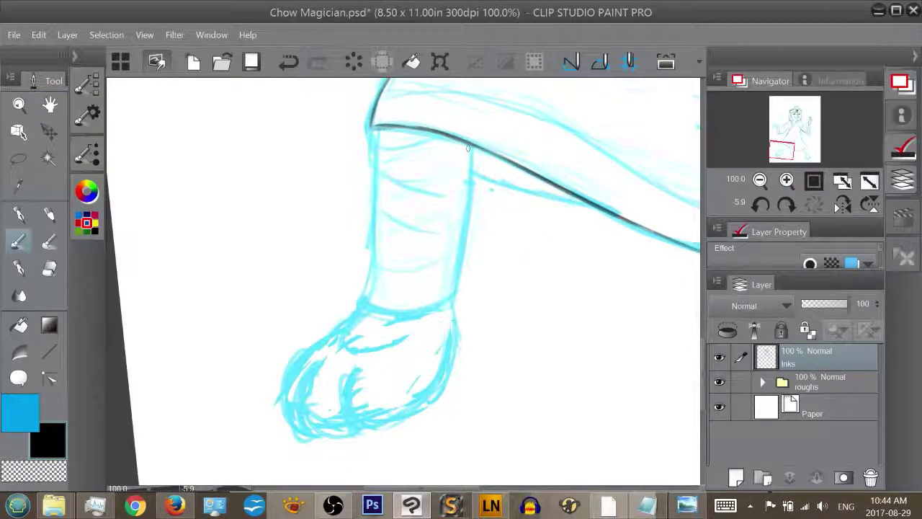
pyautogui.moveTo(472, 149); pyautogui.dragTo(454, 293)
pyautogui.hotkey('ctrl', 'z')
pyautogui.moveTo(471, 142); pyautogui.dragTo(444, 320)
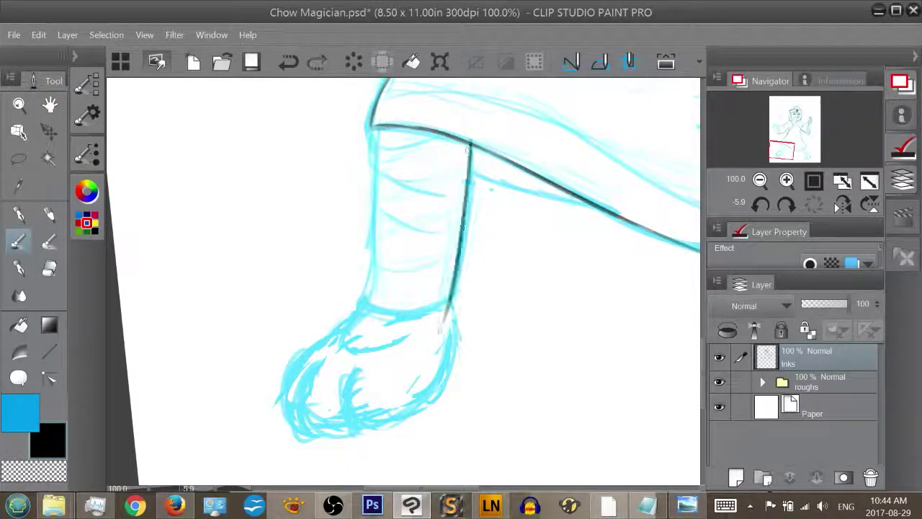
# Ink the leg's outer edge from the hem to the ankle, redrawing the stroke until it follows the sketch
pyautogui.moveTo(374, 138); pyautogui.dragTo(366, 295)
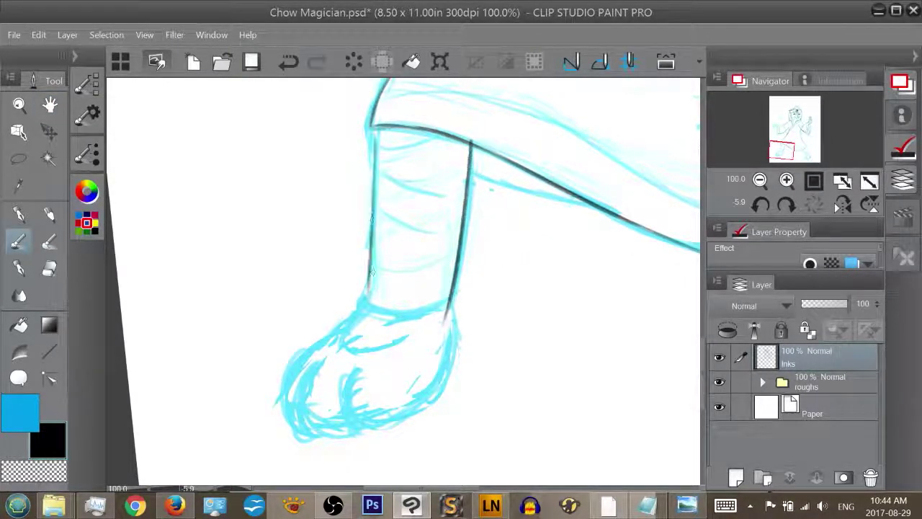
pyautogui.hotkey('ctrl', 'z')
pyautogui.moveTo(374, 128); pyautogui.dragTo(360, 302)
pyautogui.hotkey('ctrl', 'z')
pyautogui.moveTo(373, 128); pyautogui.dragTo(360, 306)
pyautogui.hotkey('ctrl', 'z')
pyautogui.moveTo(373, 128); pyautogui.dragTo(360, 303)
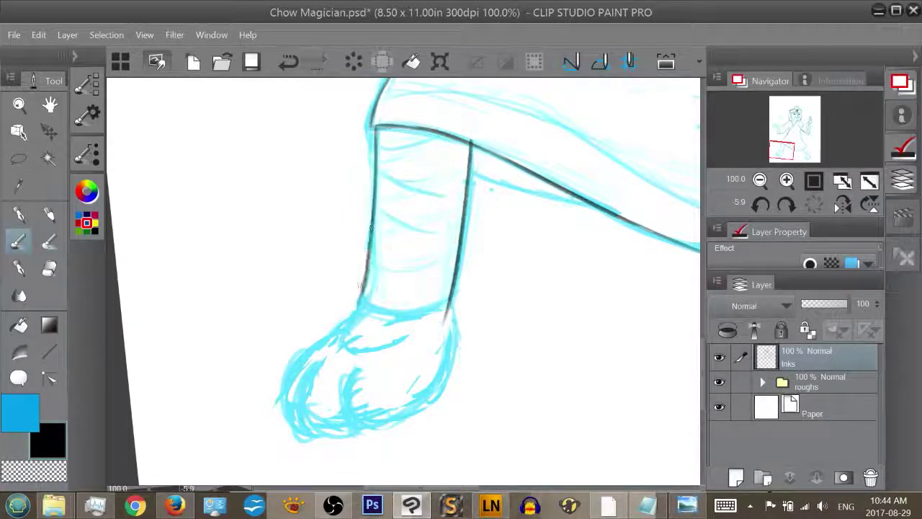
pyautogui.hotkey('ctrl', 'z')
pyautogui.moveTo(375, 128); pyautogui.dragTo(372, 248)
pyautogui.hotkey('ctrl', 'z')
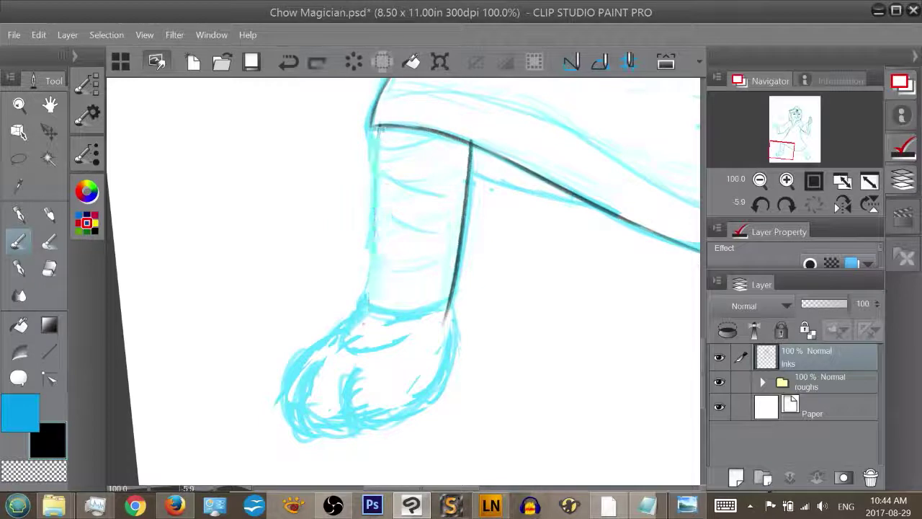
pyautogui.moveTo(378, 127); pyautogui.dragTo(358, 311)
pyautogui.hotkey('ctrl', 'z')
pyautogui.moveTo(376, 127)
pyautogui.mouseDown()
pyautogui.moveTo(364, 302)
pyautogui.moveTo(402, 317)
pyautogui.moveTo(452, 301)
pyautogui.mouseUp()
pyautogui.hotkey('ctrl', 'z')
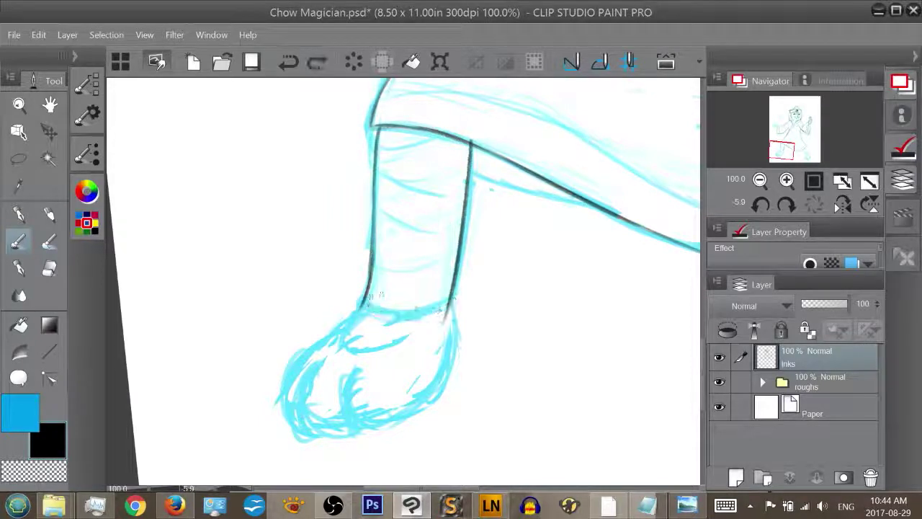
# Ink the curved cuff line across the ankle and the heel side of the foot, testing a toe line
pyautogui.moveTo(366, 301)
pyautogui.mouseDown()
pyautogui.moveTo(416, 315)
pyautogui.moveTo(452, 300)
pyautogui.moveTo(374, 308)
pyautogui.moveTo(450, 304)
pyautogui.moveTo(452, 352)
pyautogui.moveTo(427, 404)
pyautogui.moveTo(381, 432)
pyautogui.moveTo(344, 376)
pyautogui.moveTo(358, 432)
pyautogui.mouseUp()
pyautogui.hotkey('ctrl', 'z')
pyautogui.hotkey('ctrl', 'z')
pyautogui.moveTo(349, 392)
pyautogui.mouseDown()
pyautogui.moveTo(356, 429)
pyautogui.moveTo(407, 425)
pyautogui.mouseUp()
pyautogui.hotkey('ctrl', 'z')
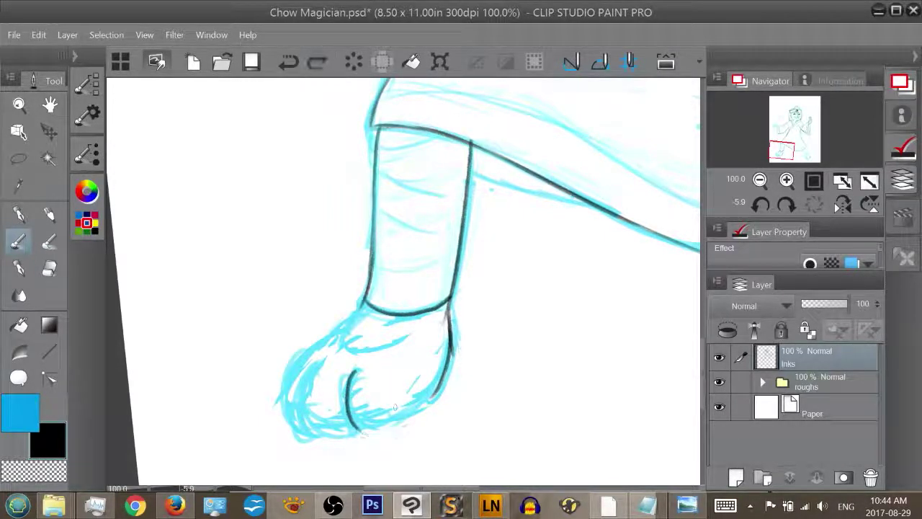
# Replace the toe line with a rounded toe curve that continues along the sole to the heel
pyautogui.moveTo(350, 402); pyautogui.dragTo(409, 412)
pyautogui.hotkey('ctrl', 'z')
pyautogui.hotkey('ctrl', 'z')
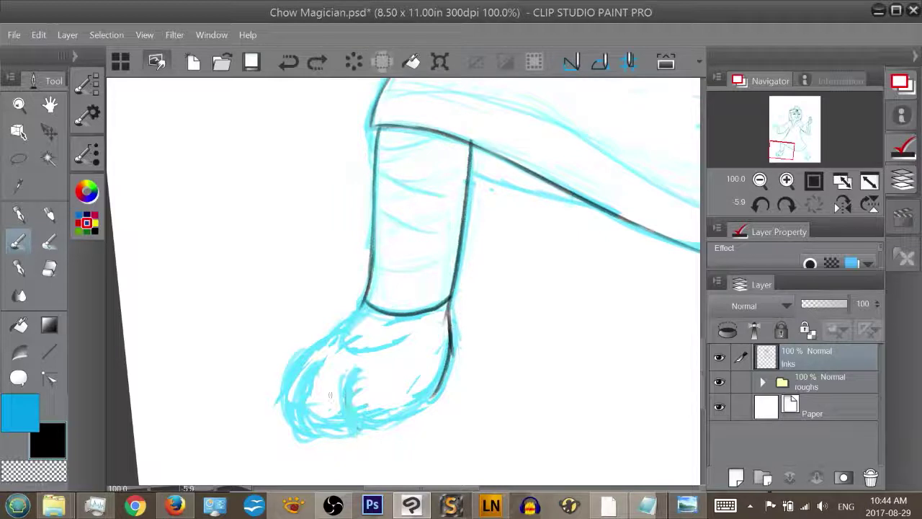
pyautogui.moveTo(344, 373)
pyautogui.mouseDown()
pyautogui.moveTo(336, 421)
pyautogui.moveTo(348, 425)
pyautogui.moveTo(421, 402)
pyautogui.mouseUp()
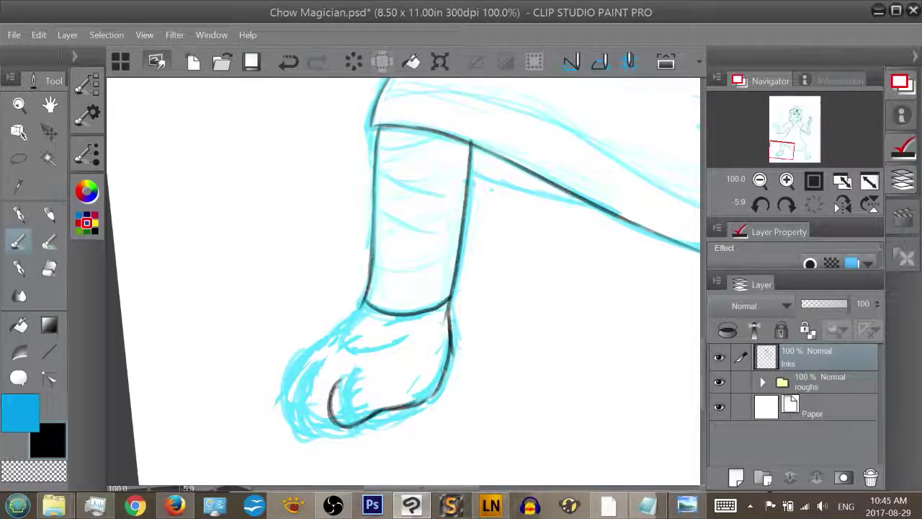
# Ink the upper stroke of the foot's outer toe and try several curves for its rounded tip
pyautogui.moveTo(333, 384)
pyautogui.mouseDown()
pyautogui.moveTo(332, 377)
pyautogui.moveTo(360, 370)
pyautogui.moveTo(320, 370)
pyautogui.moveTo(293, 405)
pyautogui.moveTo(323, 432)
pyautogui.mouseUp()
pyautogui.hotkey('ctrl', 'z')
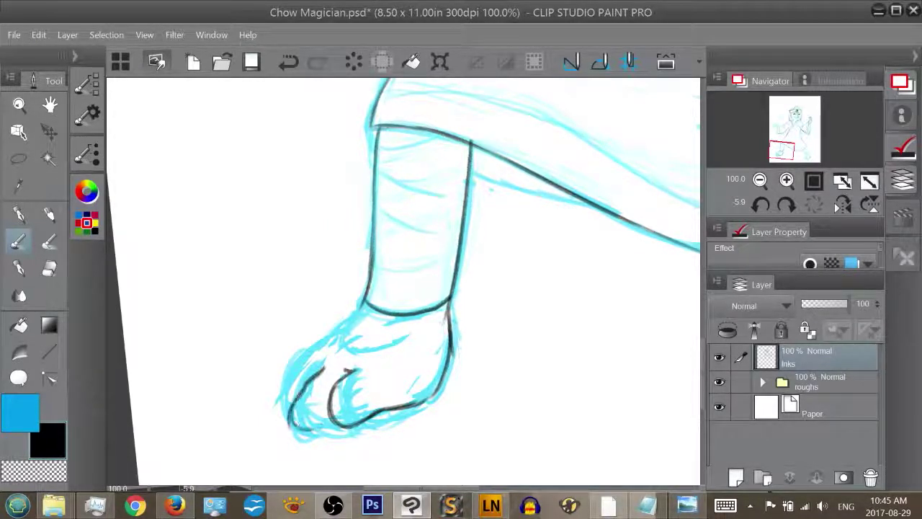
pyautogui.hotkey('ctrl', 'z')
pyautogui.moveTo(292, 402); pyautogui.dragTo(326, 432)
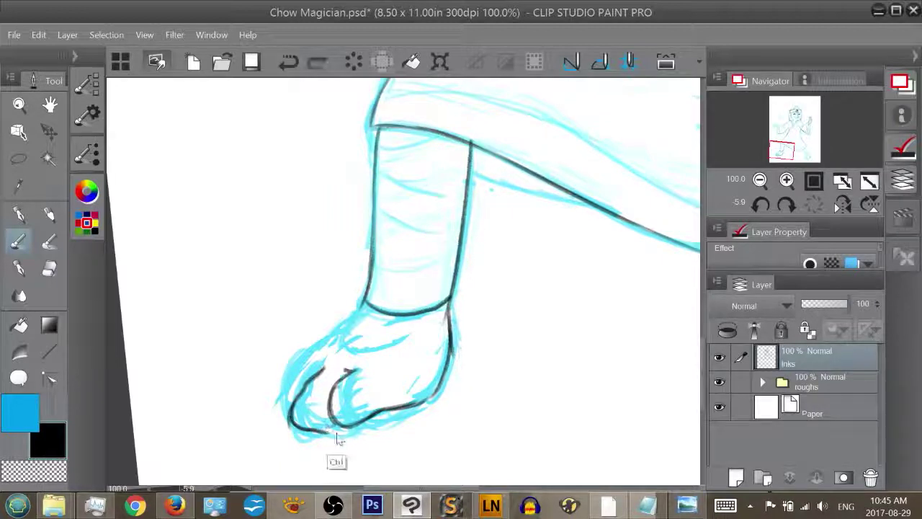
pyautogui.hotkey('ctrl', 'z')
pyautogui.hotkey('ctrl', 'z')
pyautogui.hotkey('ctrl', 'z')
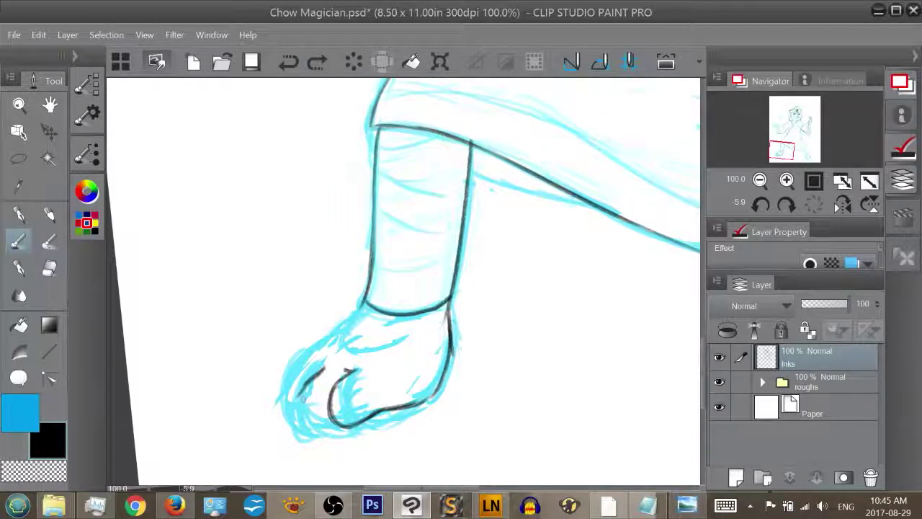
pyautogui.moveTo(307, 380)
pyautogui.mouseDown()
pyautogui.moveTo(296, 421)
pyautogui.moveTo(324, 422)
pyautogui.mouseUp()
pyautogui.hotkey('ctrl', 'z')
pyautogui.hotkey('ctrl', 'z')
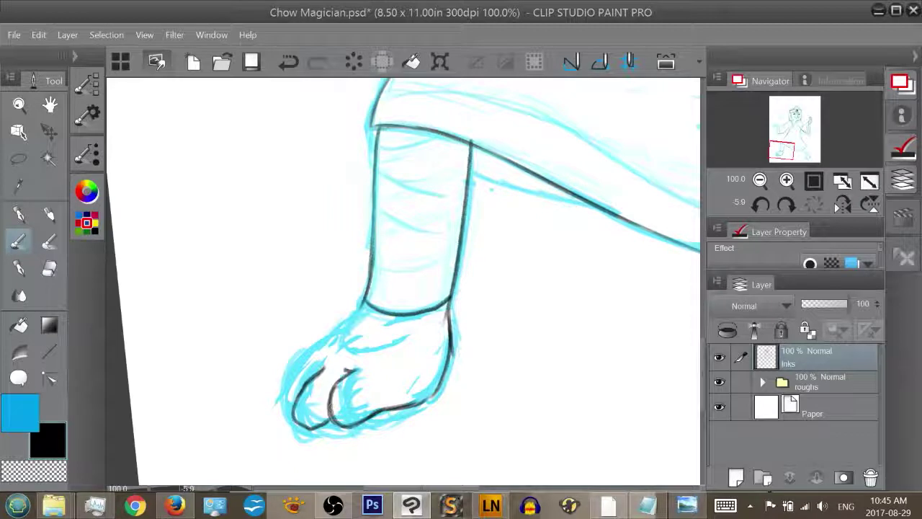
# Rotate the canvas and ink the outer toe's rounded tip up to the neighbouring toe, adding a small tick at its upper end
pyautogui.press('space')
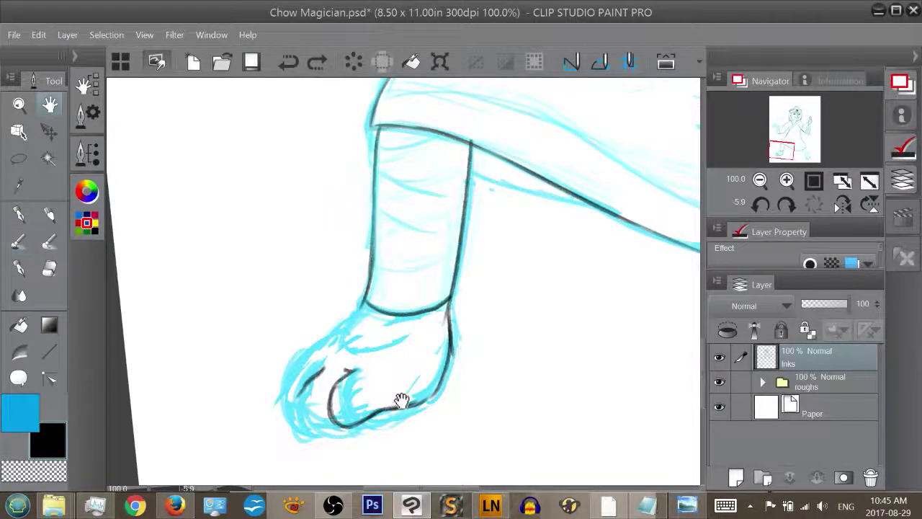
pyautogui.moveTo(401, 401); pyautogui.dragTo(485, 336)
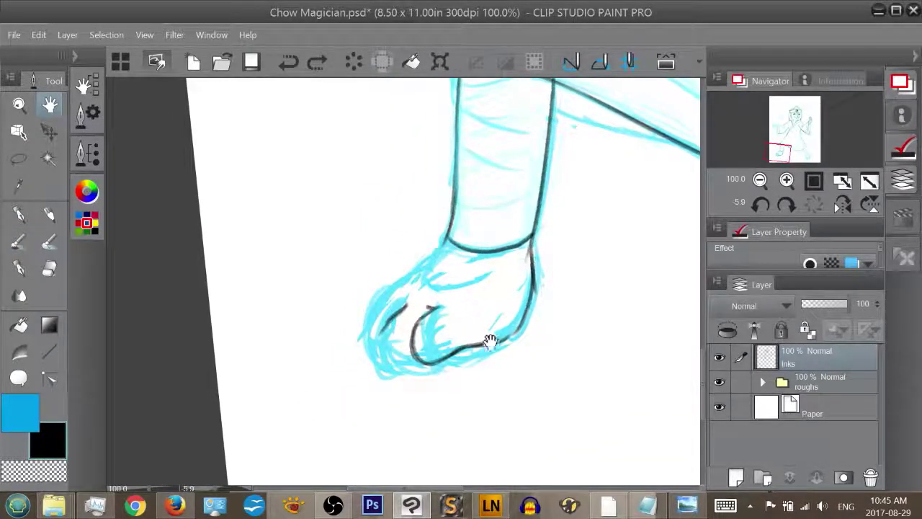
pyautogui.hotkey('shift', 'space')
pyautogui.moveTo(566, 273); pyautogui.dragTo(441, 202)
pyautogui.moveTo(431, 315)
pyautogui.mouseDown()
pyautogui.moveTo(447, 343)
pyautogui.moveTo(470, 319)
pyautogui.mouseUp()
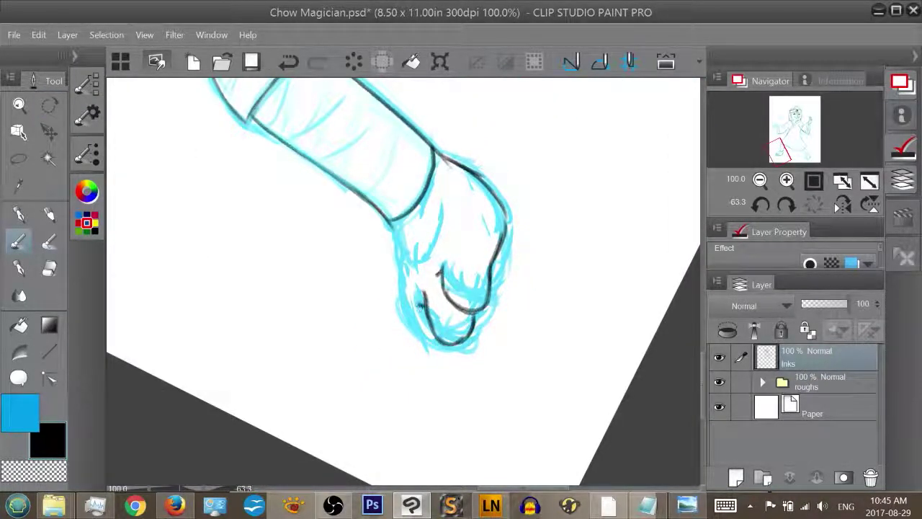
pyautogui.hotkey('ctrl', 'z')
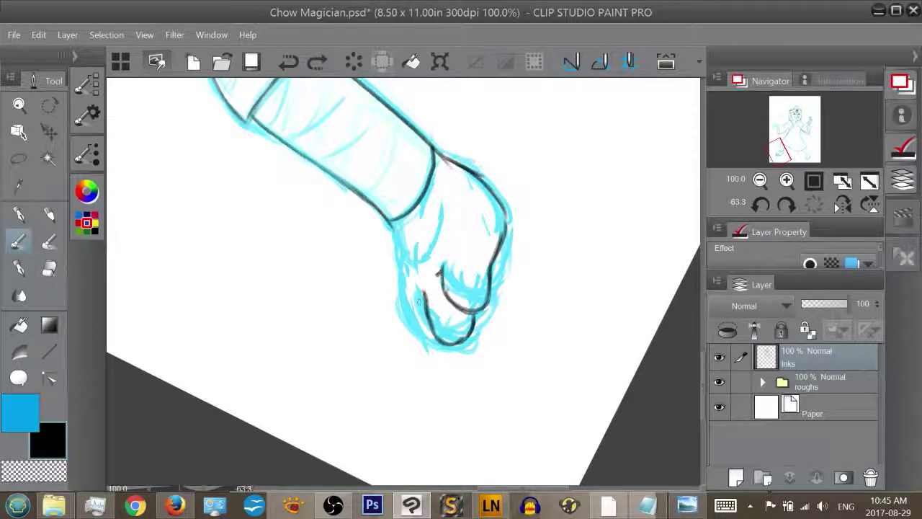
pyautogui.hotkey('ctrl', 'z')
pyautogui.hotkey('ctrl', 'z')
pyautogui.moveTo(423, 291); pyautogui.dragTo(431, 323)
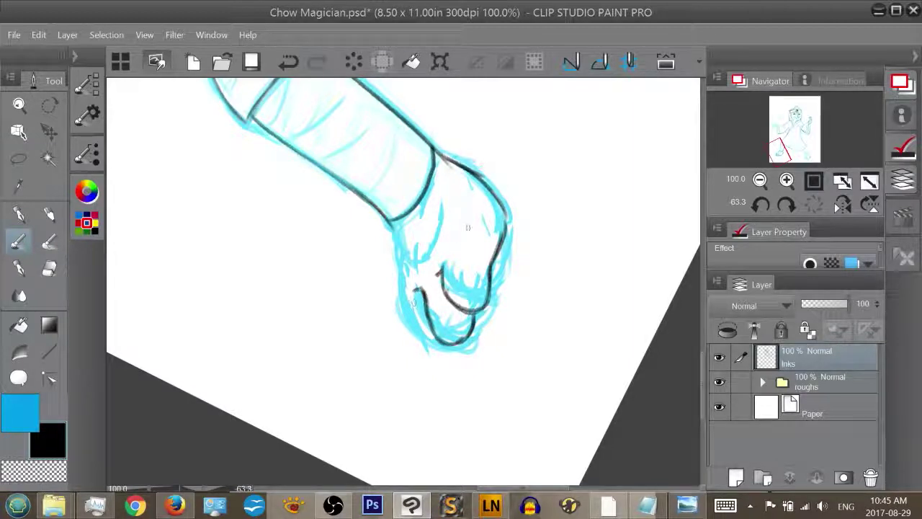
# Erase stray ink at the upper ends of both toe lines and ink short jagged fur tufts there
pyautogui.press('e')
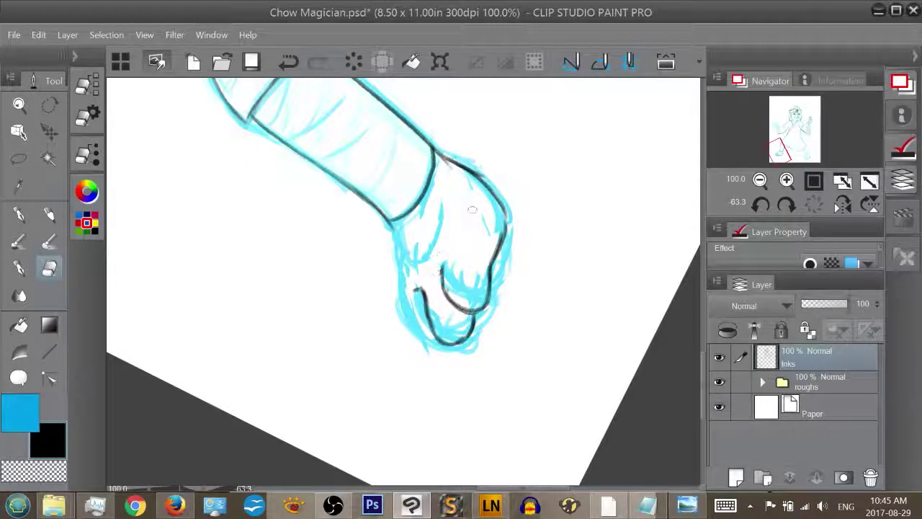
pyautogui.press('p')
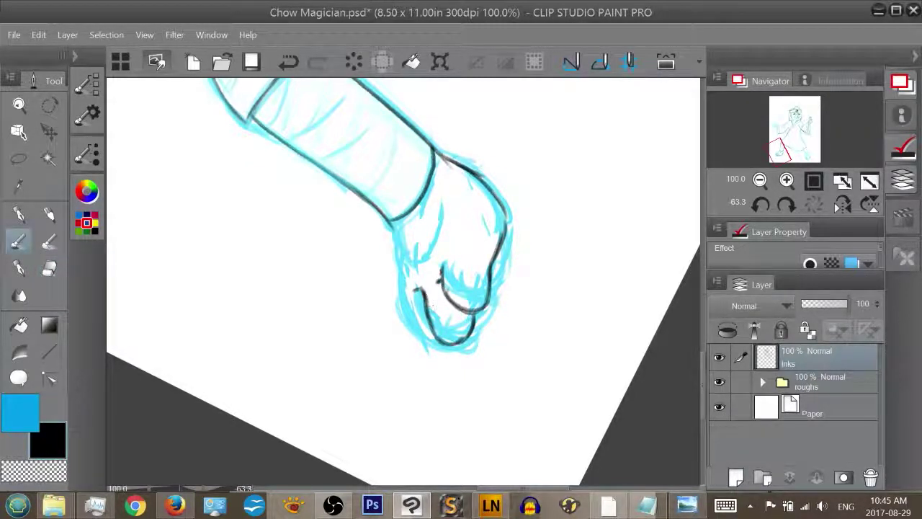
pyautogui.hotkey('ctrl', 'z')
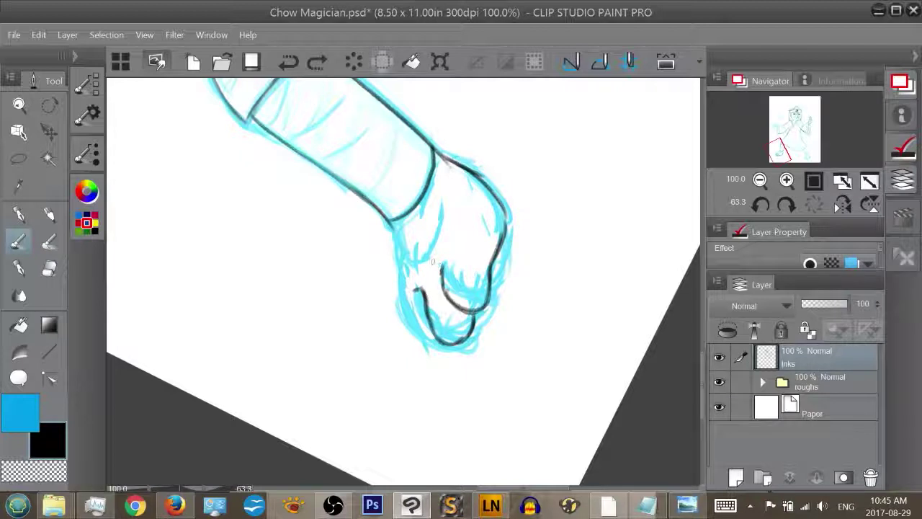
pyautogui.moveTo(413, 281); pyautogui.dragTo(422, 304)
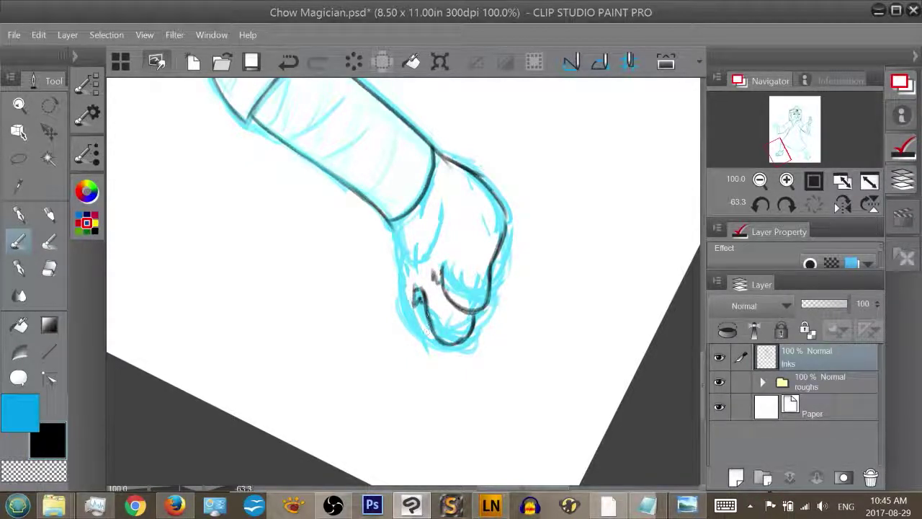
pyautogui.press('e')
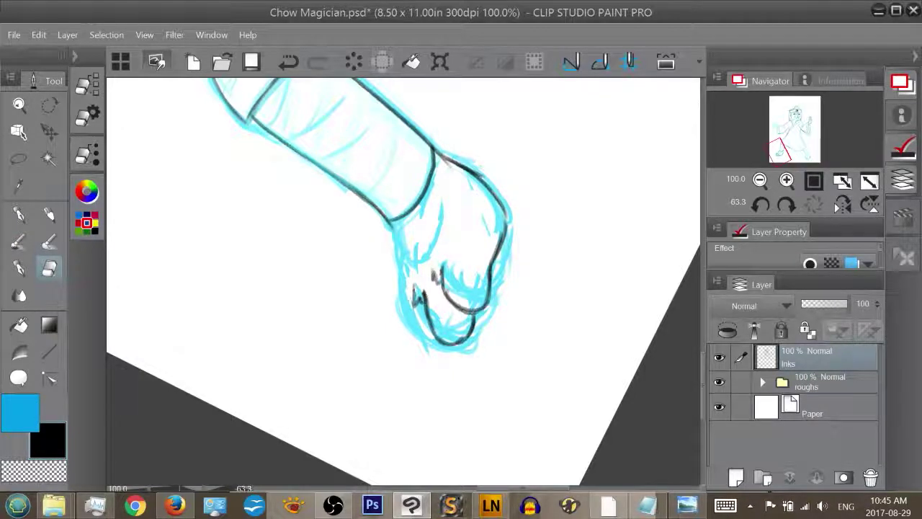
pyautogui.press('b')
pyautogui.press('r')
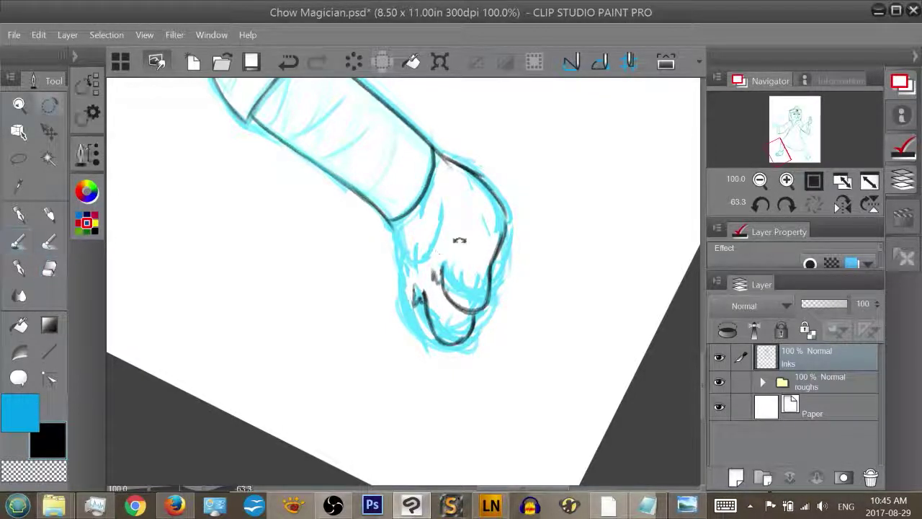
# Rotate the canvas and ink the foot's contour from the ankle cuff down around the third toe, touching up the bend on the opposite edge
pyautogui.moveTo(456, 241)
pyautogui.mouseDown()
pyautogui.moveTo(489, 334)
pyautogui.moveTo(473, 362)
pyautogui.moveTo(401, 394)
pyautogui.moveTo(377, 312)
pyautogui.moveTo(494, 288)
pyautogui.moveTo(430, 246)
pyautogui.moveTo(452, 247)
pyautogui.mouseUp()
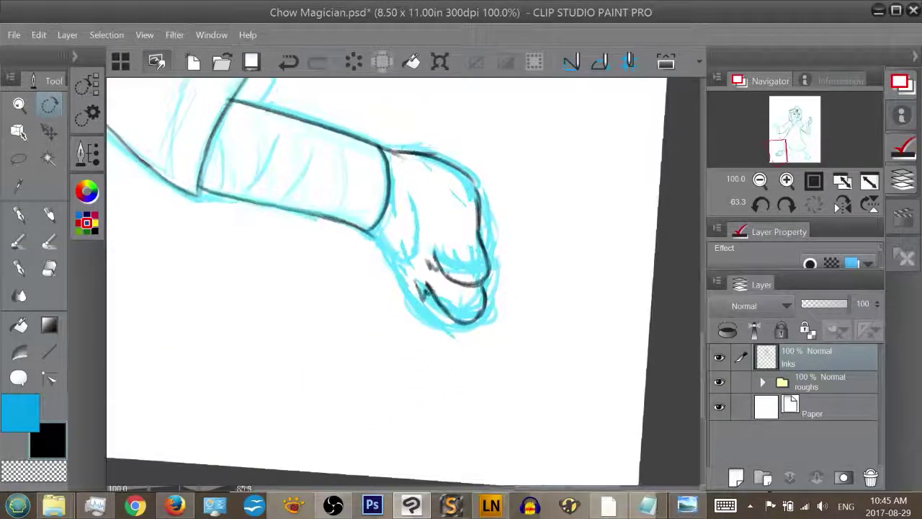
pyautogui.press('b')
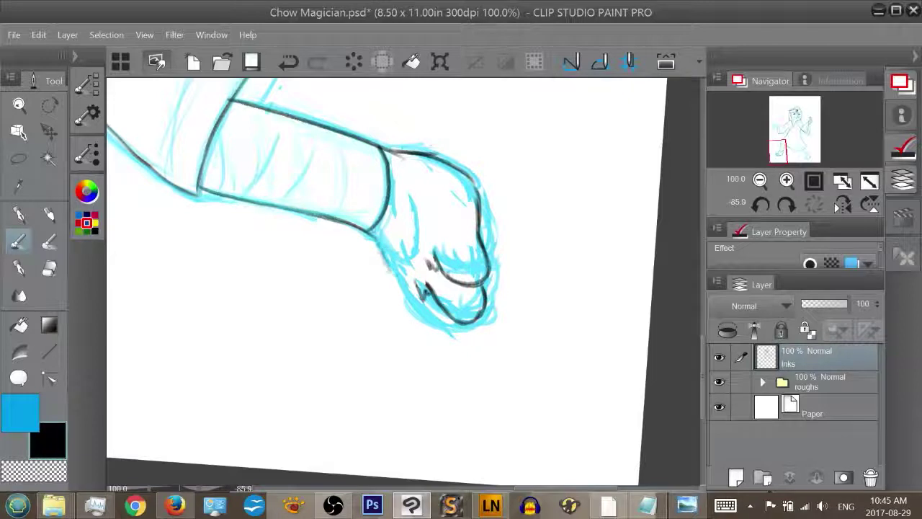
pyautogui.hotkey('ctrl', 'z')
pyautogui.moveTo(386, 252)
pyautogui.mouseDown()
pyautogui.moveTo(416, 313)
pyautogui.moveTo(422, 303)
pyautogui.moveTo(461, 330)
pyautogui.mouseUp()
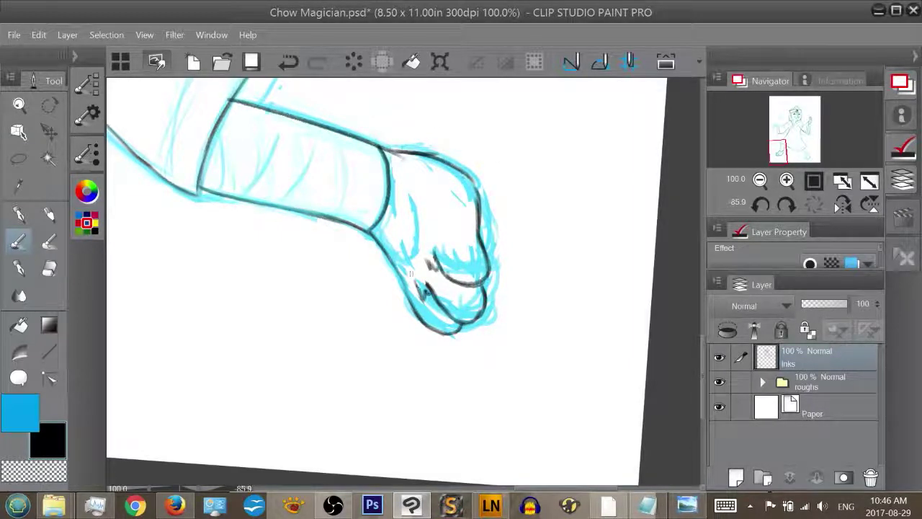
pyautogui.hotkey('ctrl', 'z')
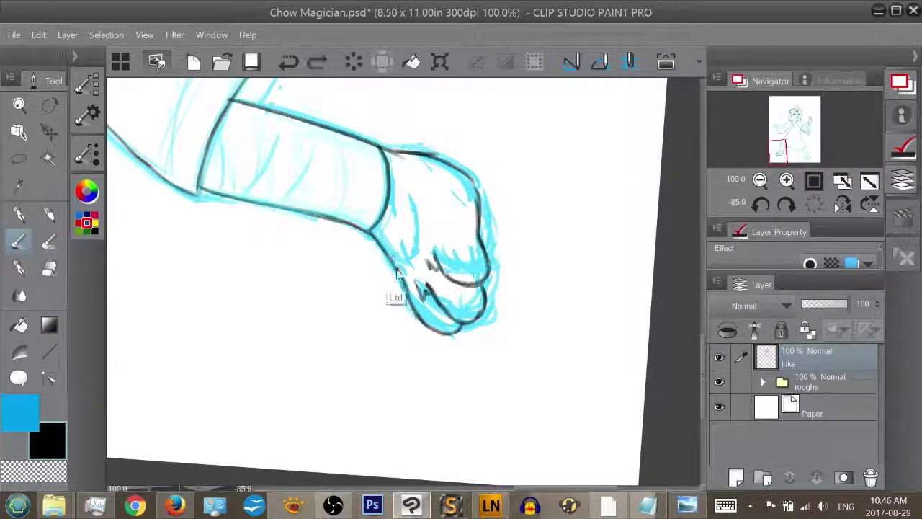
pyautogui.hotkey('ctrl', 'y')
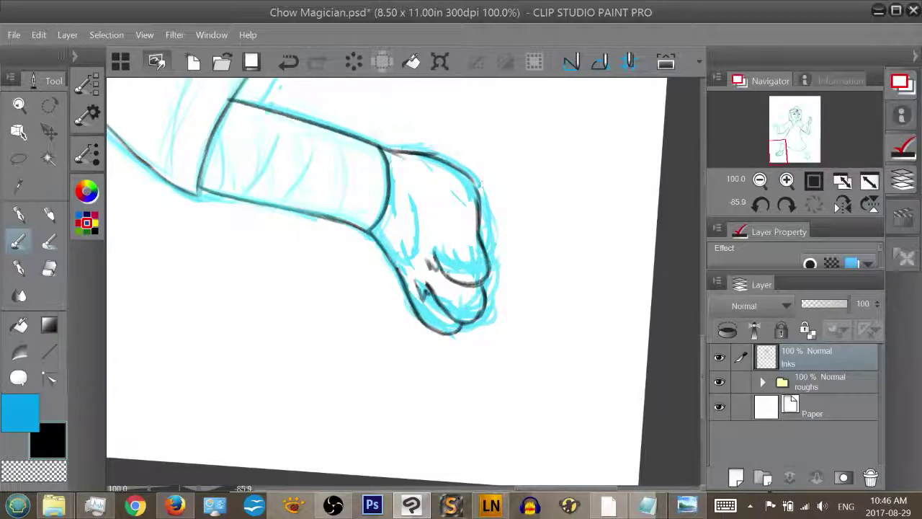
pyautogui.moveTo(474, 177); pyautogui.dragTo(479, 203)
pyautogui.press('e')
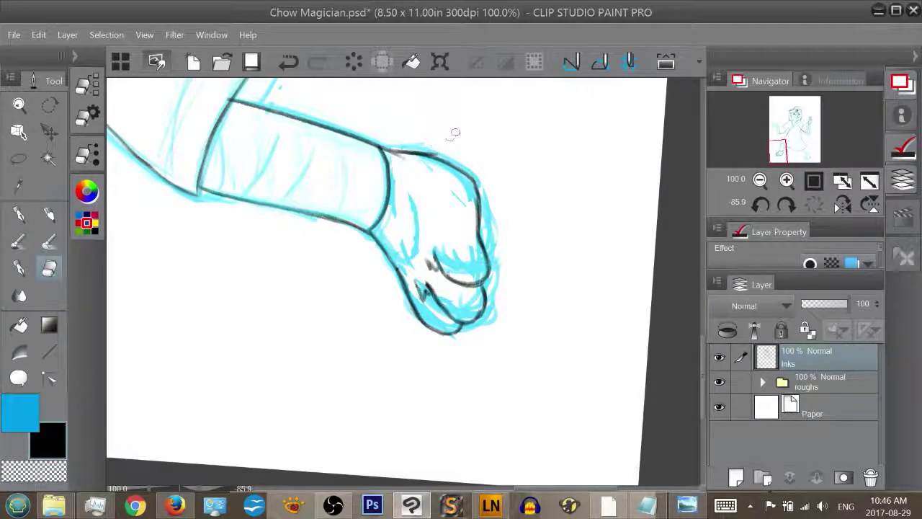
# Ink a short curved fold on the leg just under the robe hem and the first full wrap line across the leg below it
pyautogui.press('r')
pyautogui.moveTo(564, 120); pyautogui.dragTo(539, 259)
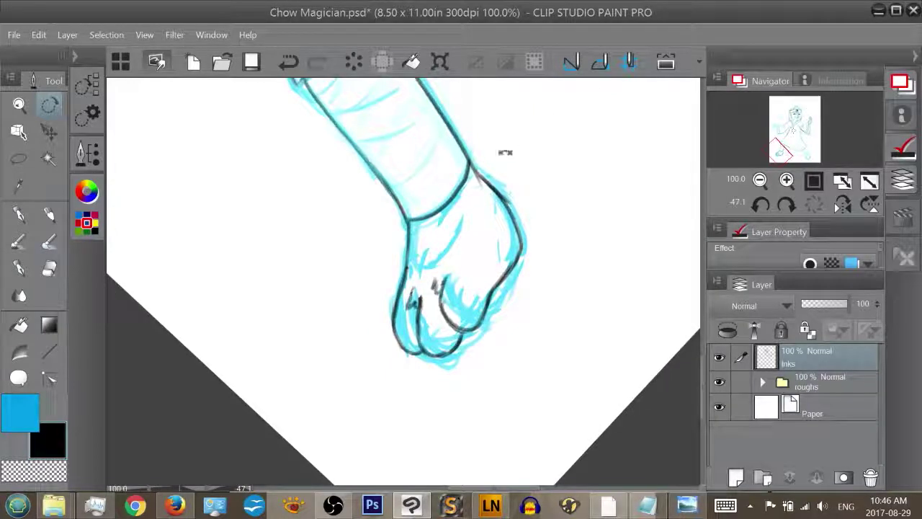
pyautogui.press('space')
pyautogui.moveTo(508, 195); pyautogui.dragTo(587, 278)
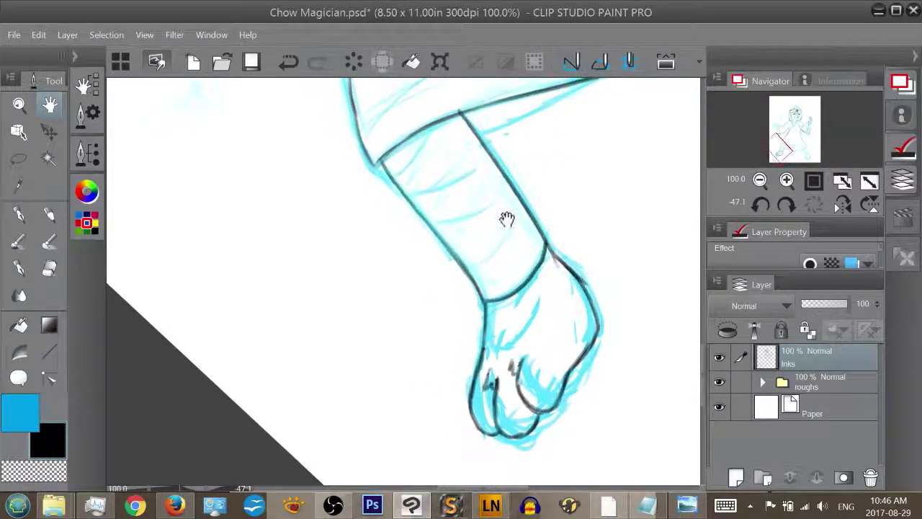
pyautogui.press('b')
pyautogui.moveTo(432, 126); pyautogui.dragTo(382, 163)
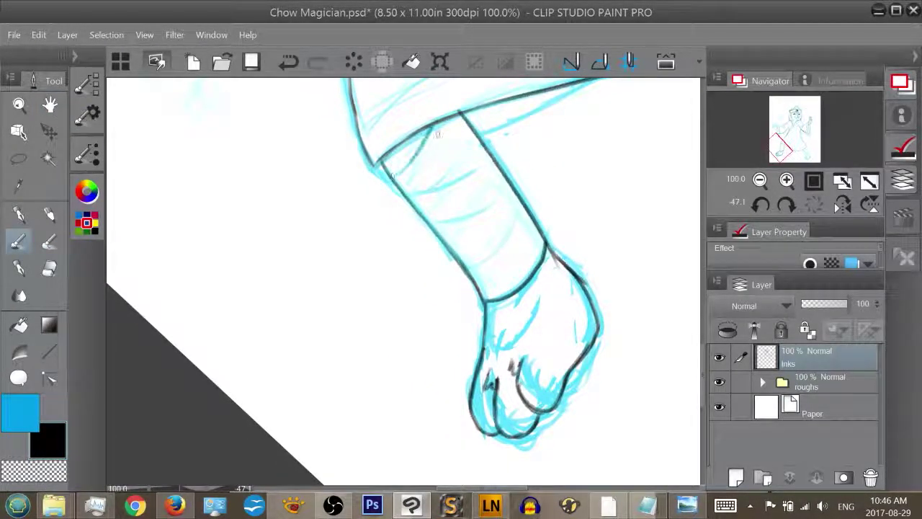
pyautogui.moveTo(409, 193); pyautogui.dragTo(468, 181)
pyautogui.hotkey('ctrl', 'z')
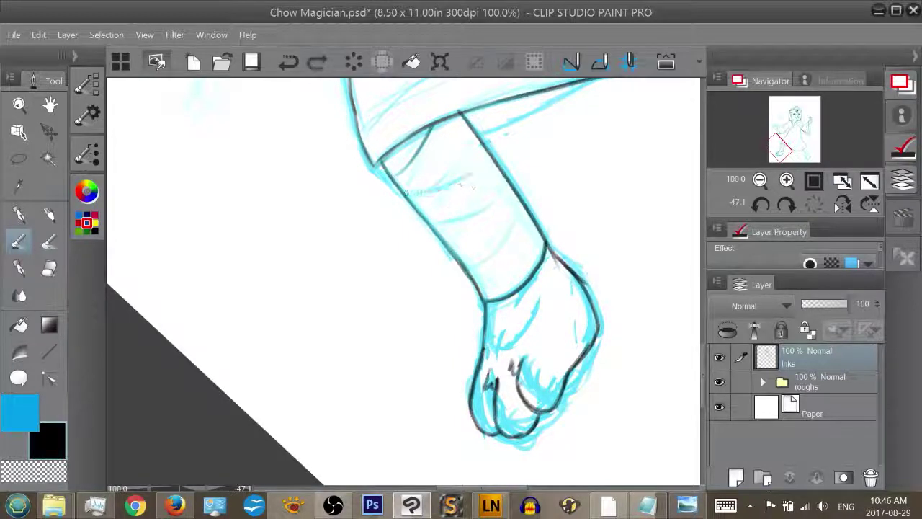
pyautogui.moveTo(411, 193); pyautogui.dragTo(489, 166)
pyautogui.hotkey('ctrl', 'z')
pyautogui.moveTo(409, 193)
pyautogui.mouseDown()
pyautogui.moveTo(493, 160)
pyautogui.moveTo(436, 192)
pyautogui.moveTo(493, 163)
pyautogui.mouseUp()
pyautogui.hotkey('ctrl', 'z')
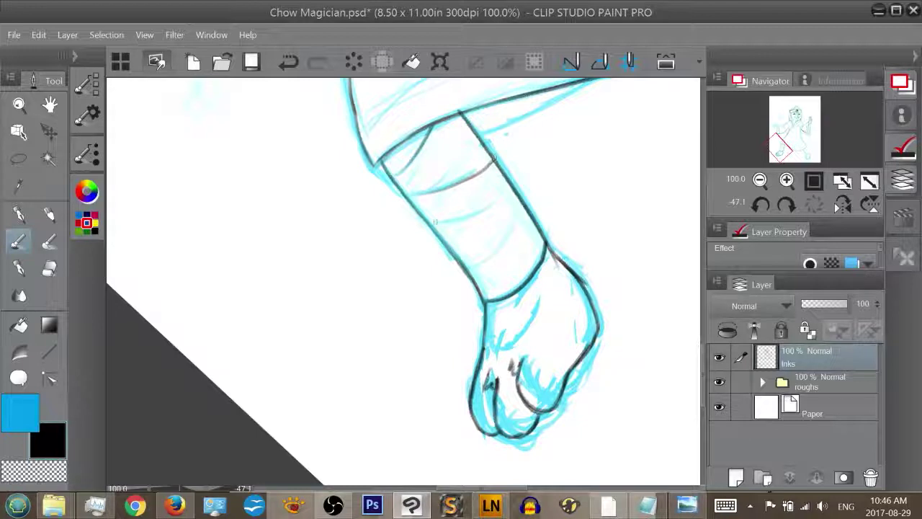
# Ink the two lower curved wrap lines across the leg between the first wrap line and the ankle cuff
pyautogui.moveTo(432, 220); pyautogui.dragTo(508, 193)
pyautogui.hotkey('ctrl', 'z')
pyautogui.moveTo(432, 220); pyautogui.dragTo(508, 191)
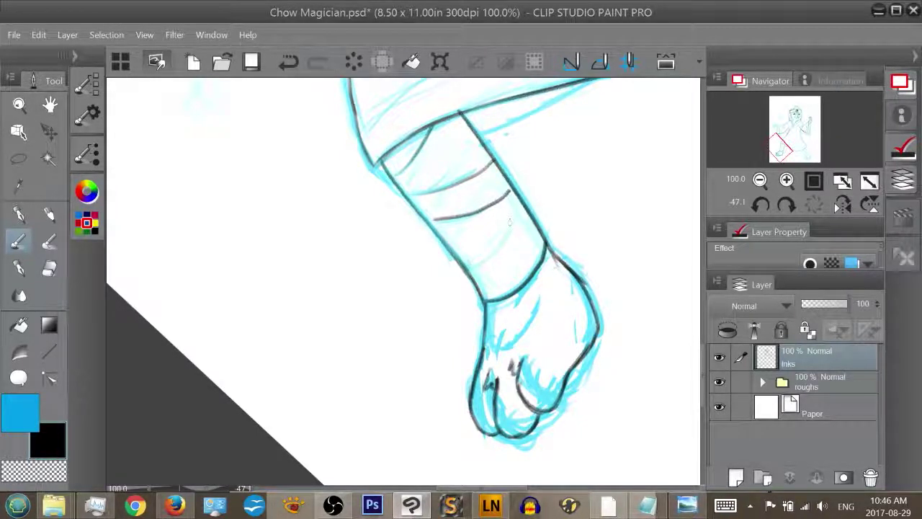
pyautogui.moveTo(468, 264); pyautogui.dragTo(524, 209)
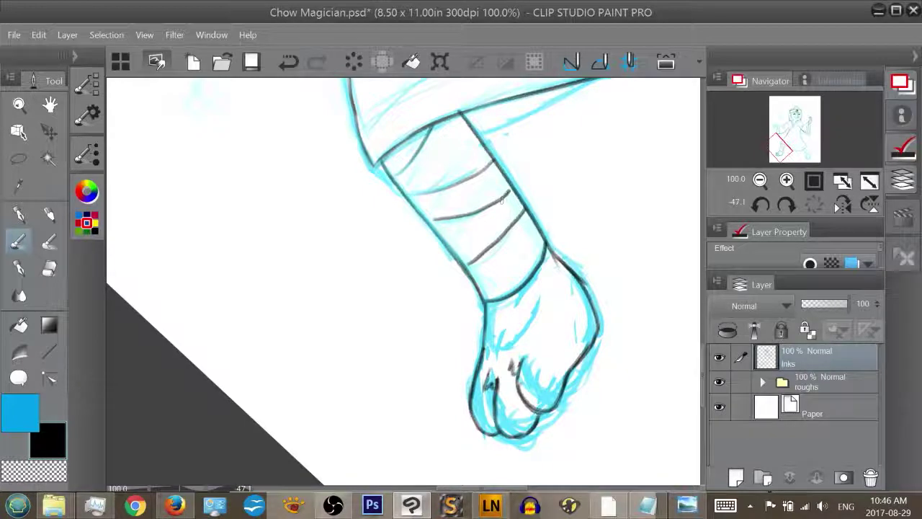
pyautogui.hotkey('ctrl', 'z')
pyautogui.hotkey('ctrl', 'z')
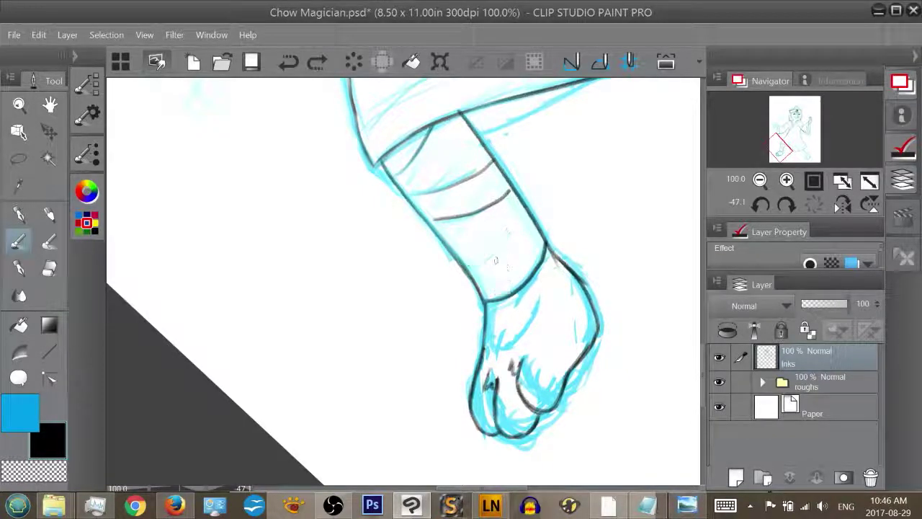
pyautogui.moveTo(466, 265); pyautogui.dragTo(507, 232)
pyautogui.hotkey('ctrl', 'z')
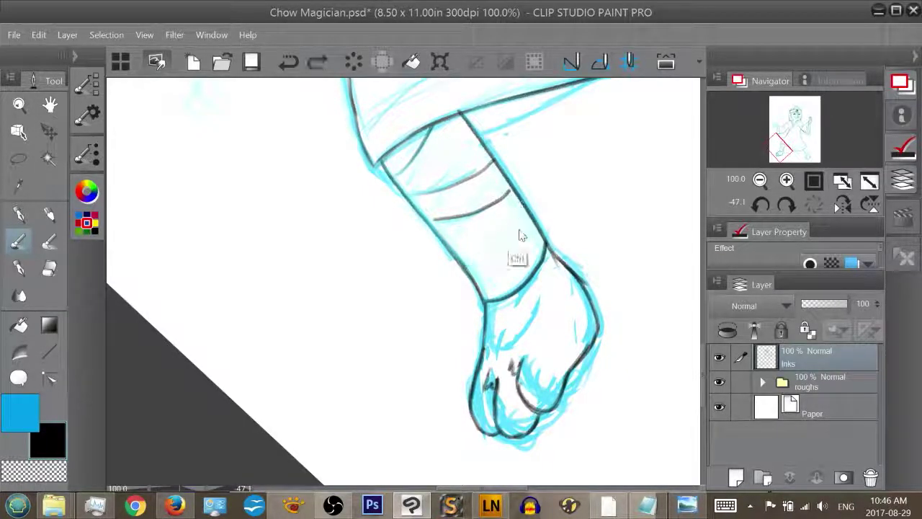
pyautogui.moveTo(466, 265)
pyautogui.mouseDown()
pyautogui.moveTo(497, 247)
pyautogui.moveTo(524, 209)
pyautogui.mouseUp()
pyautogui.hotkey('ctrl', 'z')
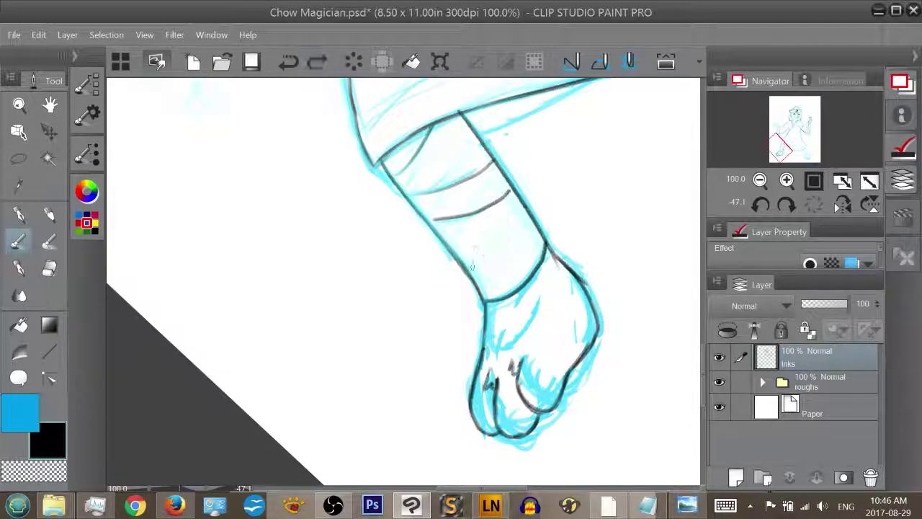
pyautogui.moveTo(465, 267)
pyautogui.mouseDown()
pyautogui.moveTo(510, 239)
pyautogui.moveTo(526, 209)
pyautogui.mouseUp()
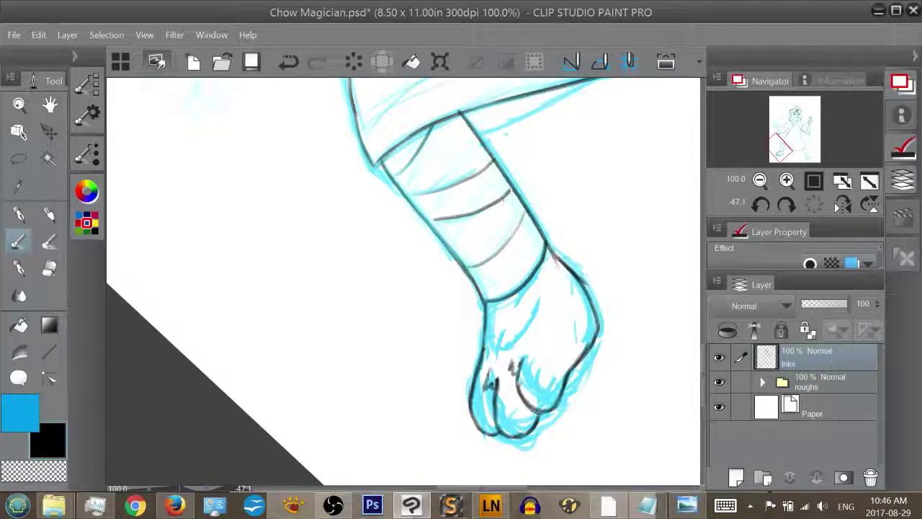
# Erase the thick overlapping ink on the robe's side line where it crosses the long trim lines beneath the sleeve
pyautogui.moveTo(778, 144); pyautogui.dragTo(790, 142)
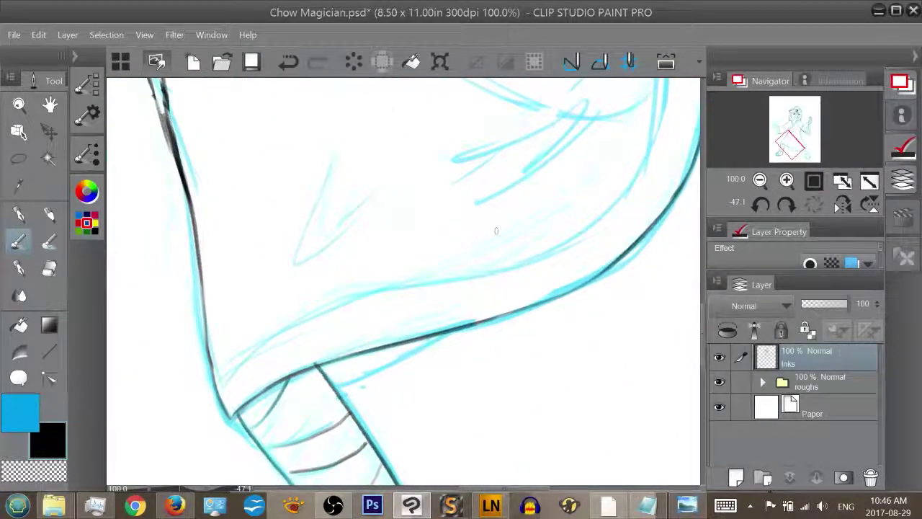
pyautogui.press('e')
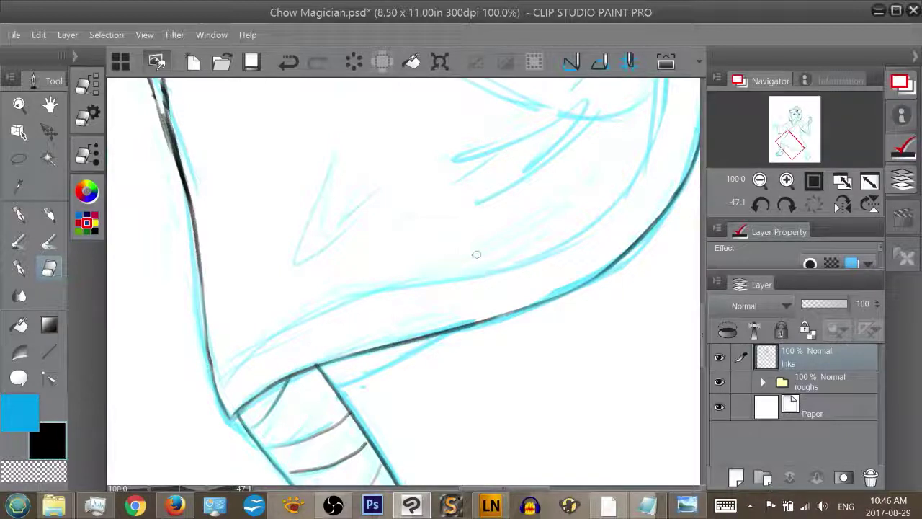
pyautogui.moveTo(790, 141); pyautogui.dragTo(791, 128)
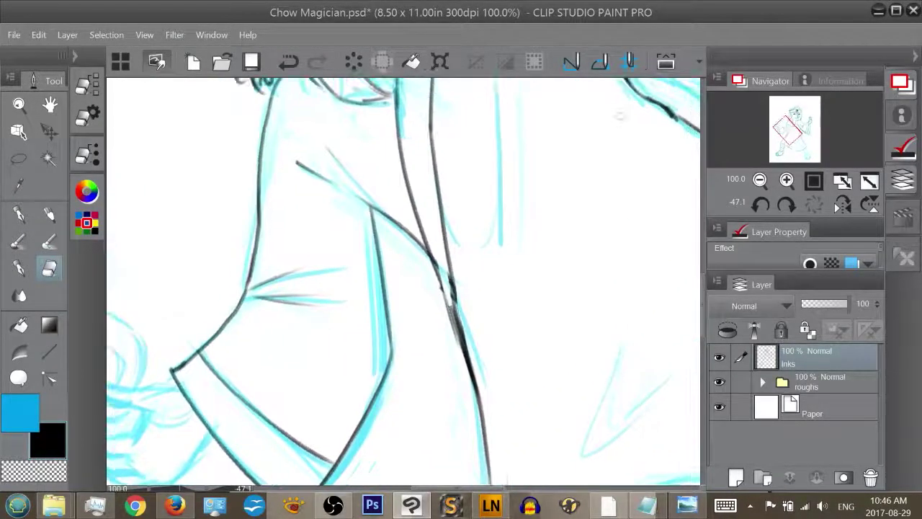
pyautogui.moveTo(435, 243)
pyautogui.mouseDown()
pyautogui.moveTo(467, 352)
pyautogui.moveTo(452, 286)
pyautogui.moveTo(433, 282)
pyautogui.moveTo(479, 389)
pyautogui.moveTo(452, 281)
pyautogui.mouseUp()
# Re-ink the erased gap in the robe's side line, from the trim line beneath the sleeve down to the remaining lower segment
pyautogui.press('b')
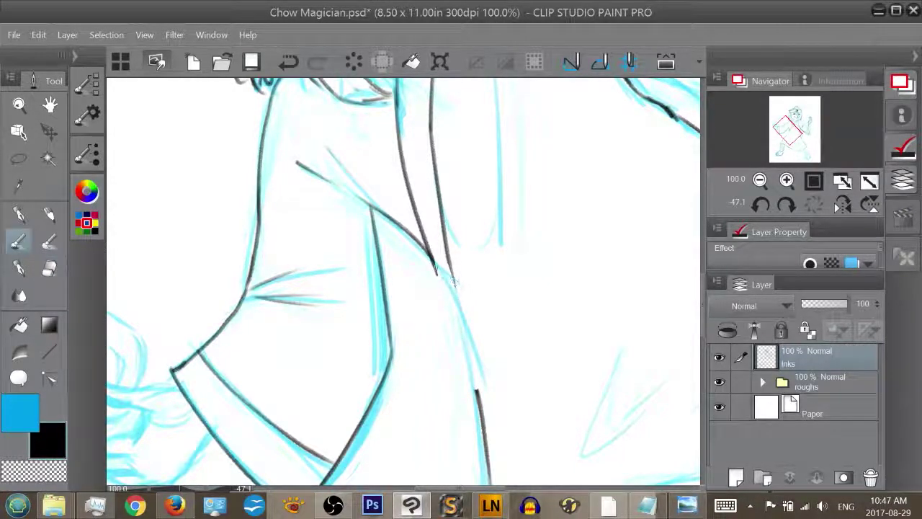
pyautogui.moveTo(429, 246); pyautogui.dragTo(469, 364)
pyautogui.moveTo(450, 317); pyautogui.dragTo(472, 383)
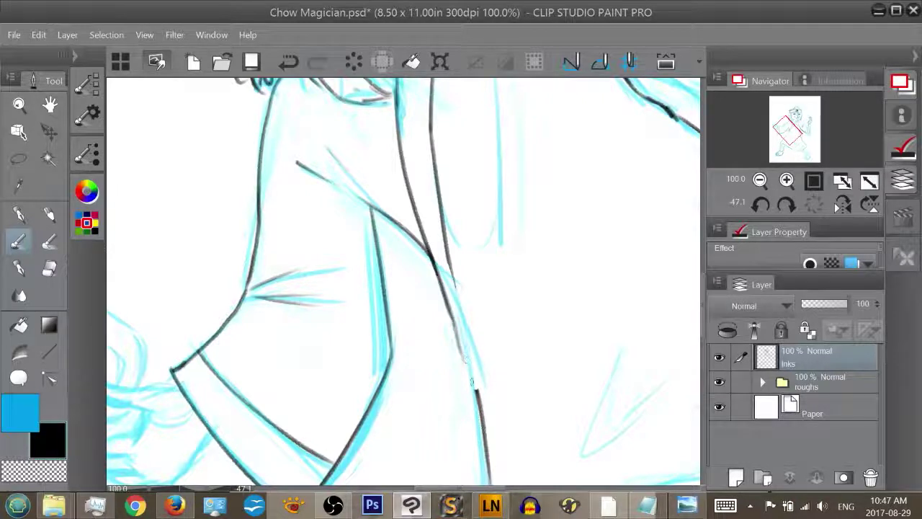
pyautogui.moveTo(461, 348)
pyautogui.mouseDown()
pyautogui.moveTo(475, 388)
pyautogui.moveTo(449, 304)
pyautogui.moveTo(477, 395)
pyautogui.mouseUp()
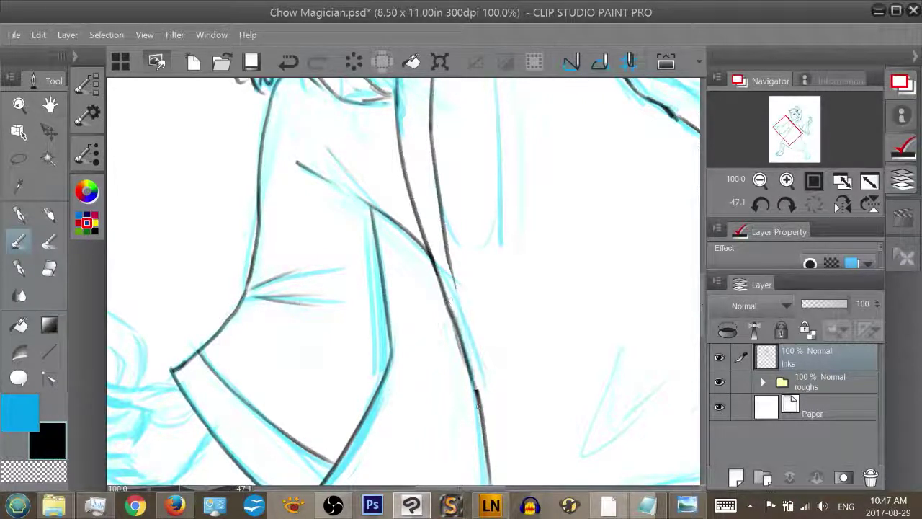
# Thicken the re-inked part of the robe's side line and blend it smoothly into the lower segment
pyautogui.moveTo(457, 334); pyautogui.dragTo(481, 419)
pyautogui.hotkey('ctrl', 'z')
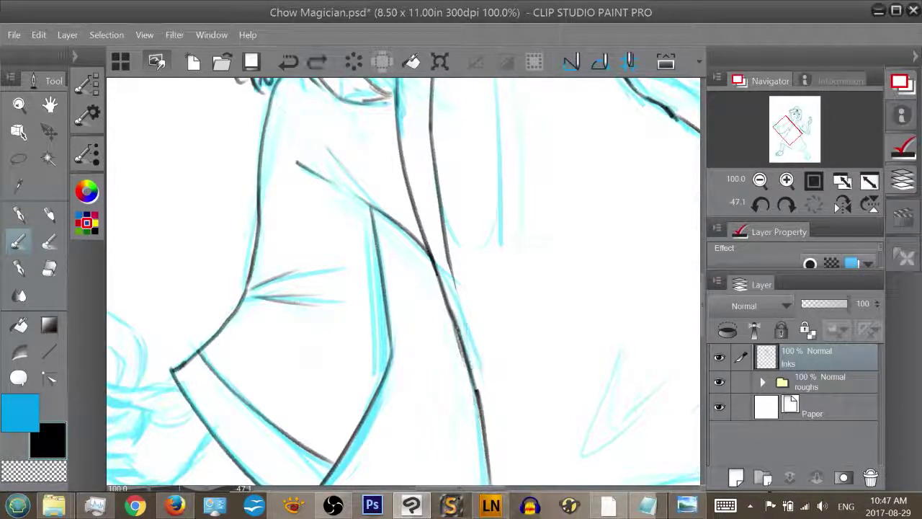
pyautogui.moveTo(454, 316); pyautogui.dragTo(478, 388)
pyautogui.hotkey('ctrl', 'z')
pyautogui.moveTo(457, 326); pyautogui.dragTo(476, 395)
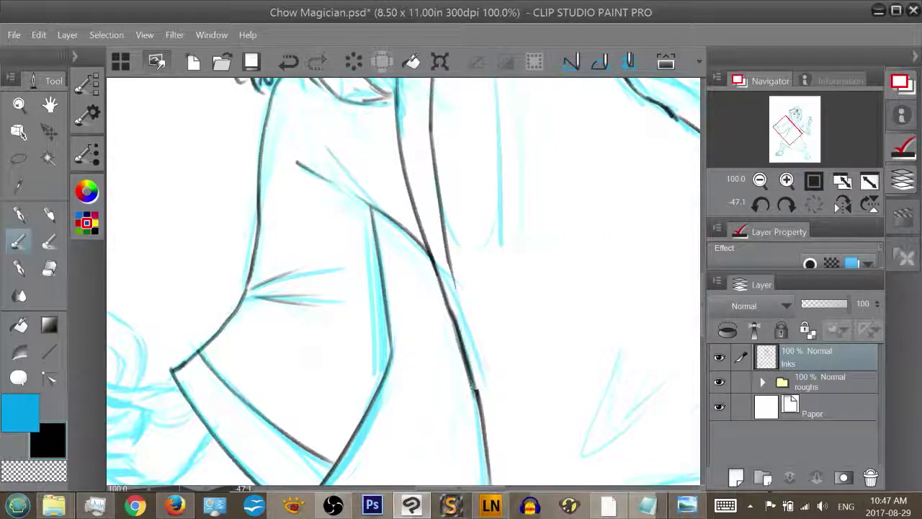
pyautogui.moveTo(450, 310); pyautogui.dragTo(475, 395)
pyautogui.moveTo(461, 347); pyautogui.dragTo(481, 440)
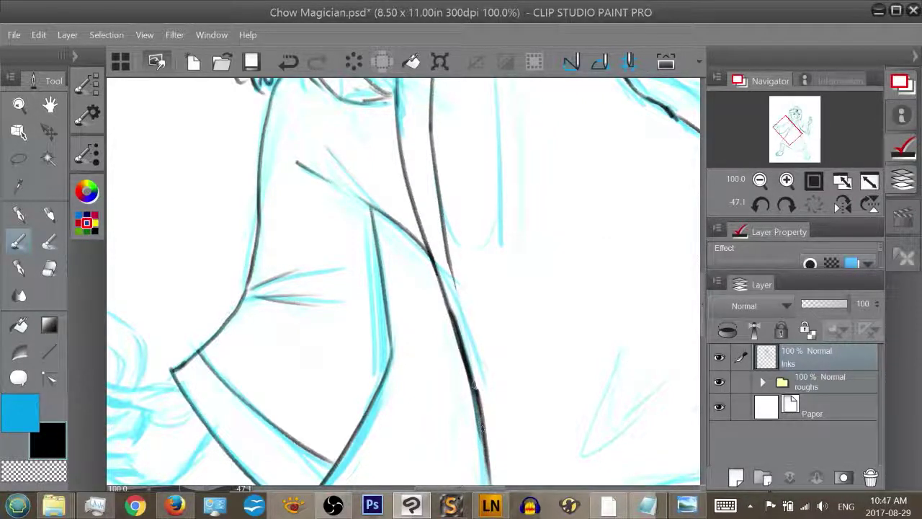
pyautogui.moveTo(473, 382); pyautogui.dragTo(487, 467)
# Erase the rough edge along the thickened robe side line and the loose end of the trim line above it
pyautogui.moveTo(791, 129); pyautogui.dragTo(790, 134)
pyautogui.press('e')
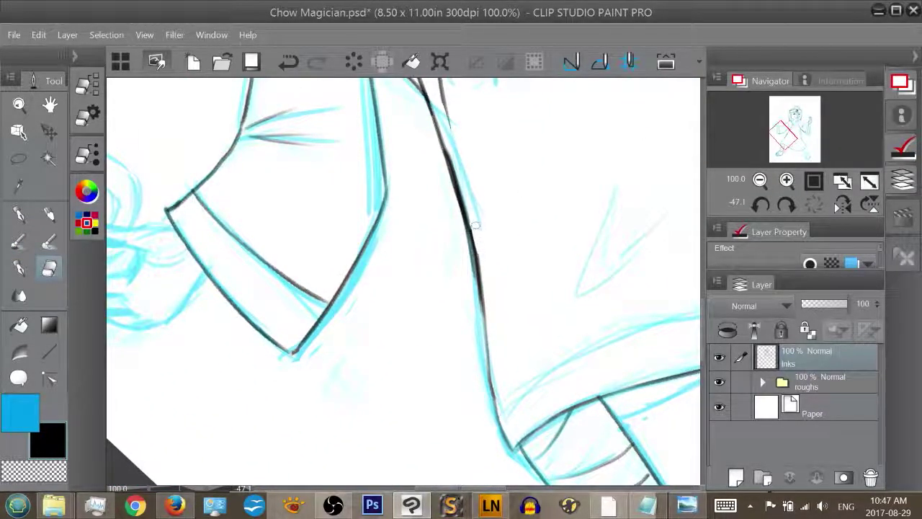
pyautogui.moveTo(478, 242); pyautogui.dragTo(488, 278)
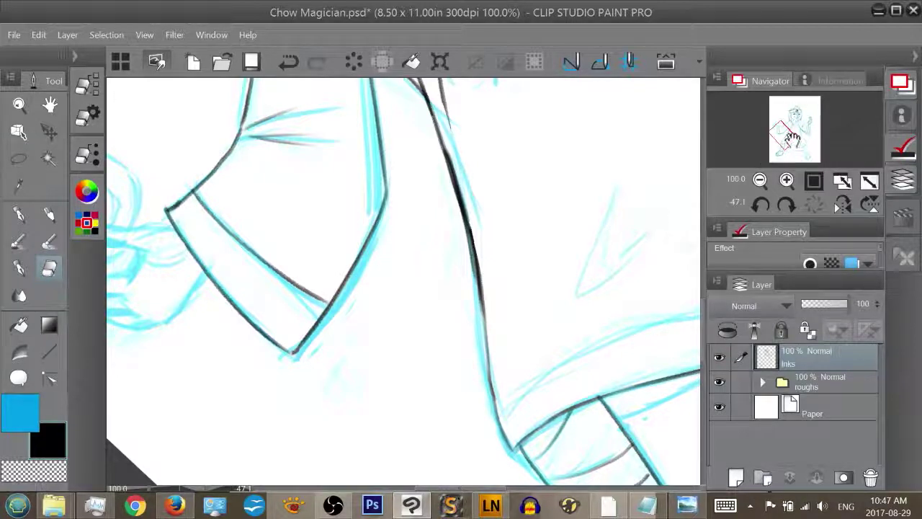
pyautogui.moveTo(788, 135); pyautogui.dragTo(788, 126)
pyautogui.moveTo(557, 265)
pyautogui.mouseDown()
pyautogui.moveTo(549, 247)
pyautogui.moveTo(550, 272)
pyautogui.mouseUp()
# Ink the lower end of the robe's trim line so that it merges into the side line
pyautogui.press('b')
pyautogui.moveTo(545, 236); pyautogui.dragTo(548, 269)
pyautogui.moveTo(545, 234); pyautogui.dragTo(570, 345)
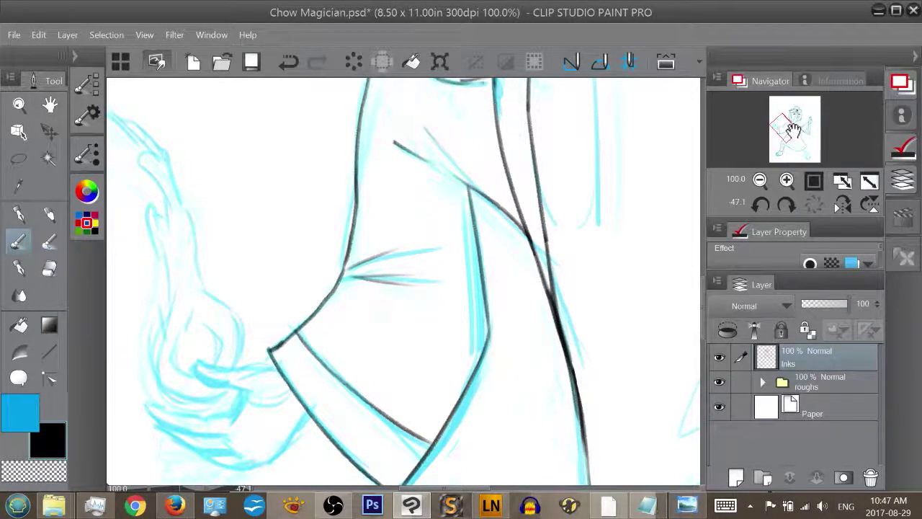
# Extend the vertical robe line on the chest downward with a long, slightly slanted stroke and darken its lower half
pyautogui.moveTo(787, 131); pyautogui.dragTo(788, 126)
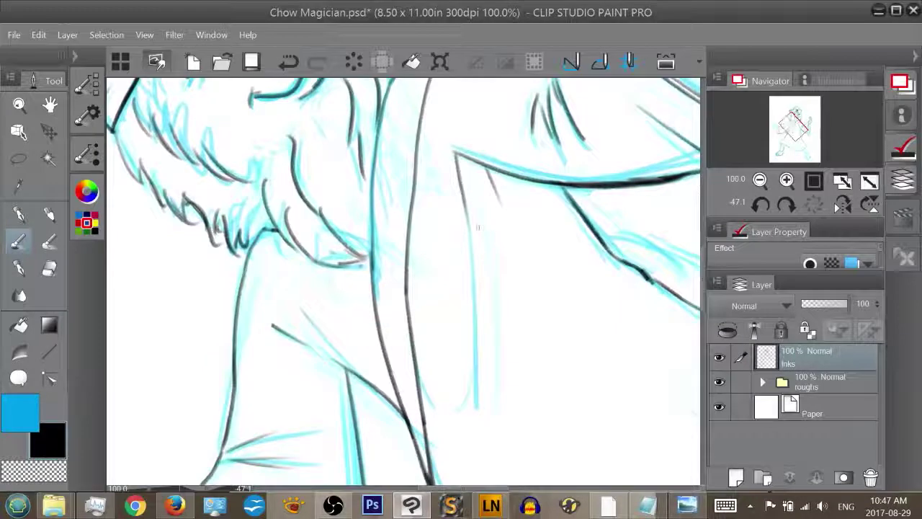
pyautogui.moveTo(473, 248); pyautogui.dragTo(489, 398)
pyautogui.moveTo(477, 291); pyautogui.dragTo(487, 385)
pyautogui.hotkey('ctrl', 'z')
pyautogui.hotkey('ctrl', 'z')
pyautogui.moveTo(473, 245); pyautogui.dragTo(492, 391)
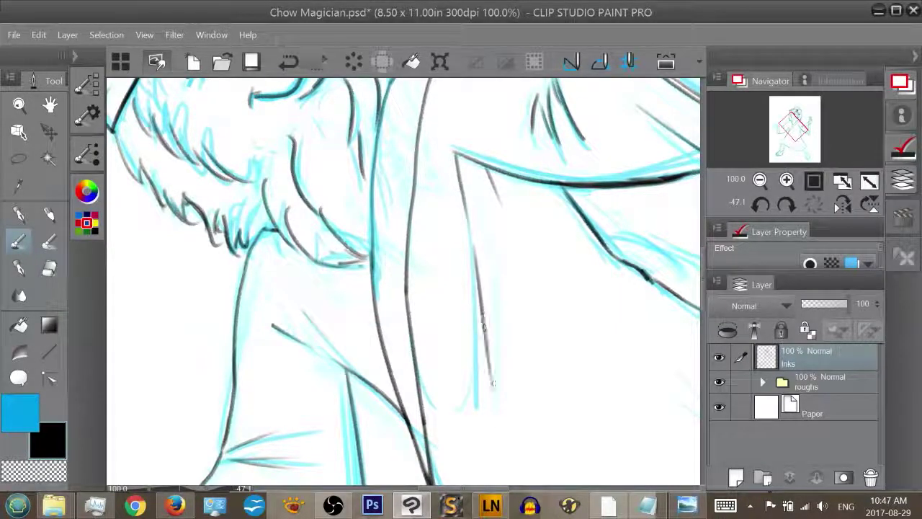
pyautogui.moveTo(480, 312); pyautogui.dragTo(491, 390)
# Ink a short, nearly straight fold line from the robe's hem edge down to the upper edge of the wrapped leg
pyautogui.moveTo(799, 135); pyautogui.dragTo(793, 151)
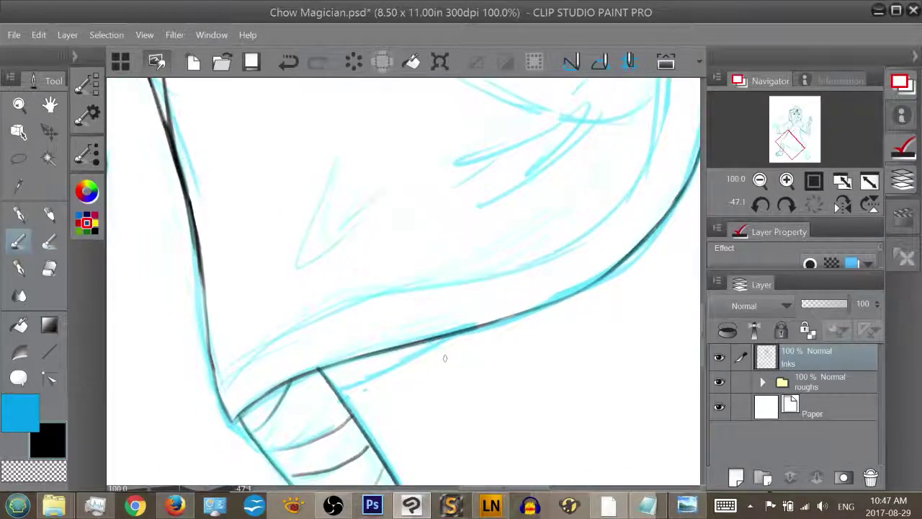
pyautogui.press('r')
pyautogui.moveTo(525, 372); pyautogui.dragTo(504, 216)
pyautogui.moveTo(567, 263); pyautogui.dragTo(568, 208)
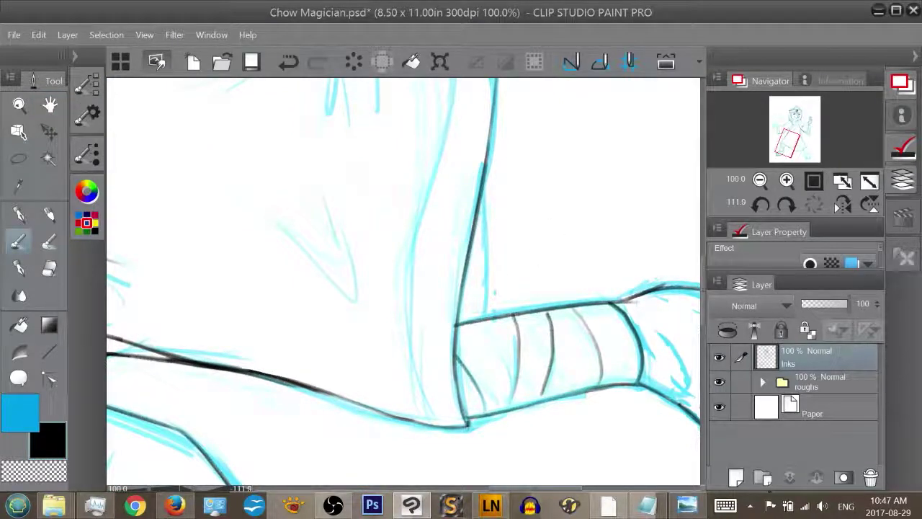
pyautogui.moveTo(481, 210)
pyautogui.mouseDown()
pyautogui.moveTo(474, 325)
pyautogui.moveTo(484, 214)
pyautogui.mouseUp()
pyautogui.hotkey('ctrl', 'z')
pyautogui.hotkey('ctrl', 'z')
pyautogui.moveTo(476, 317); pyautogui.dragTo(481, 206)
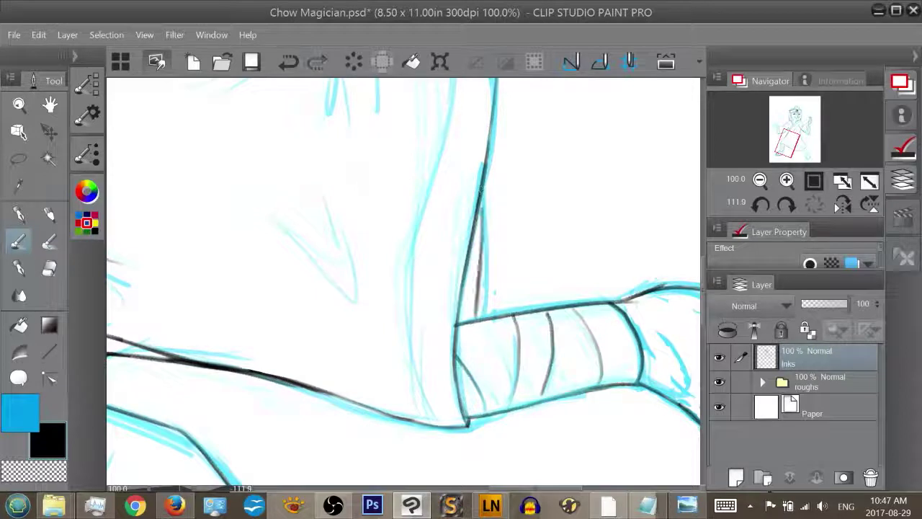
pyautogui.hotkey('ctrl', 'z')
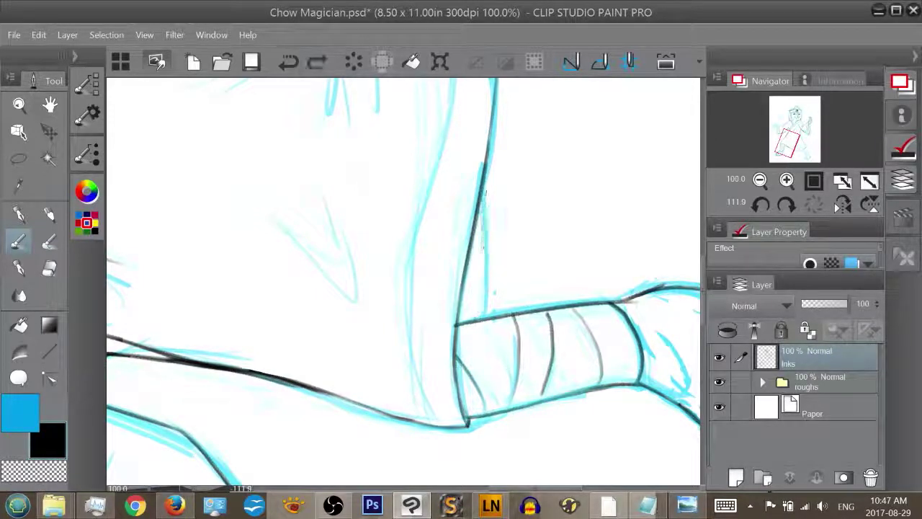
pyautogui.moveTo(484, 186); pyautogui.dragTo(474, 324)
pyautogui.hotkey('ctrl', 'z')
pyautogui.hotkey('ctrl', 'z')
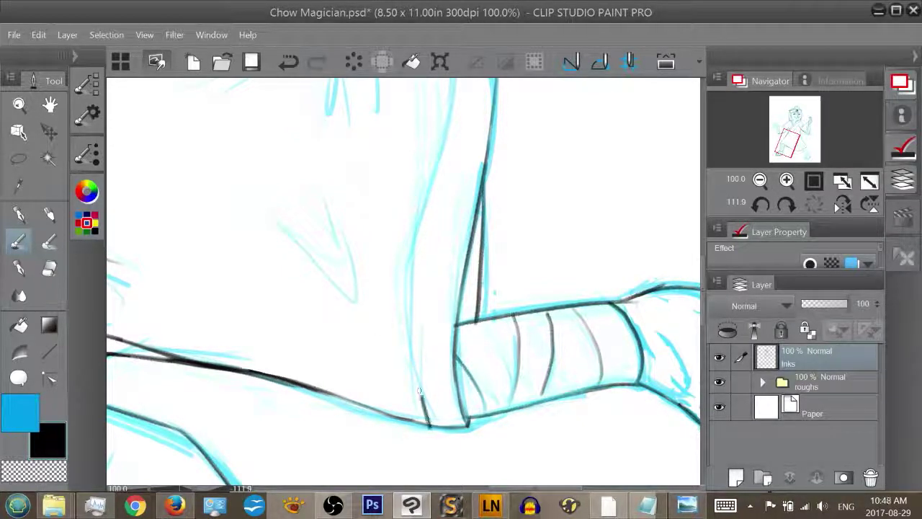
pyautogui.moveTo(419, 391); pyautogui.dragTo(409, 254)
pyautogui.hotkey('ctrl', 'z')
pyautogui.moveTo(430, 426)
pyautogui.mouseDown()
pyautogui.moveTo(406, 285)
pyautogui.moveTo(411, 233)
pyautogui.moveTo(421, 225)
pyautogui.moveTo(426, 423)
pyautogui.mouseUp()
pyautogui.hotkey('ctrl', 'z')
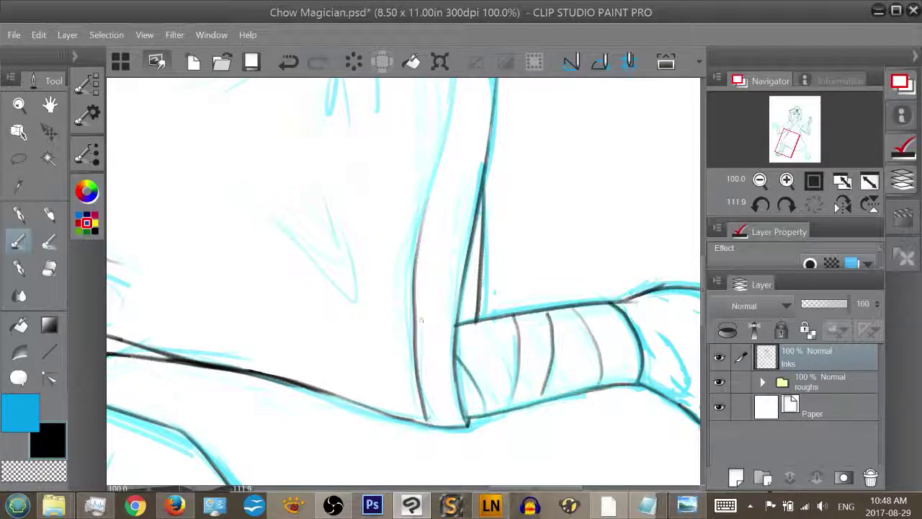
pyautogui.hotkey('ctrl', 'z')
# Ink the hem's inner trim line in one long curved stroke, parallel to the outer edge and ending at the lower corner
pyautogui.moveTo(439, 154)
pyautogui.mouseDown()
pyautogui.moveTo(417, 239)
pyautogui.moveTo(409, 364)
pyautogui.moveTo(425, 416)
pyautogui.mouseUp()
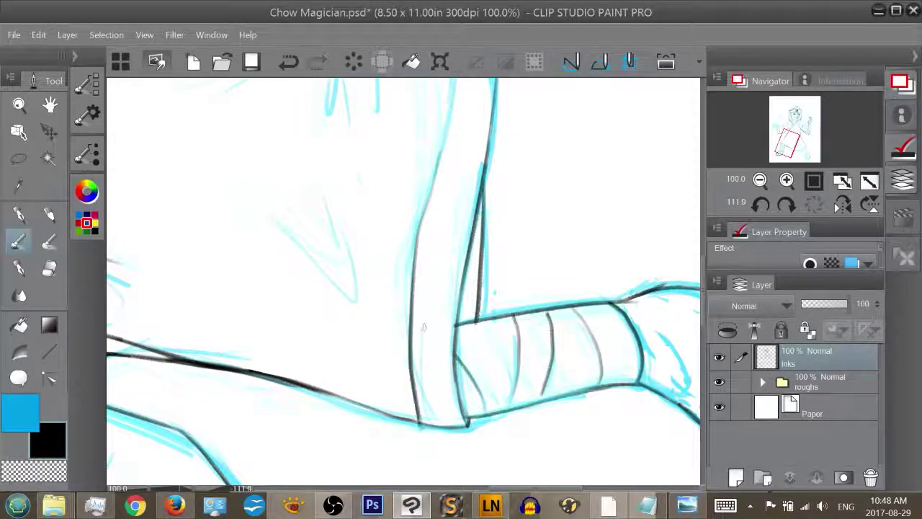
pyautogui.hotkey('ctrl', 'z')
pyautogui.moveTo(444, 134)
pyautogui.mouseDown()
pyautogui.moveTo(424, 206)
pyautogui.moveTo(411, 335)
pyautogui.moveTo(422, 420)
pyautogui.mouseUp()
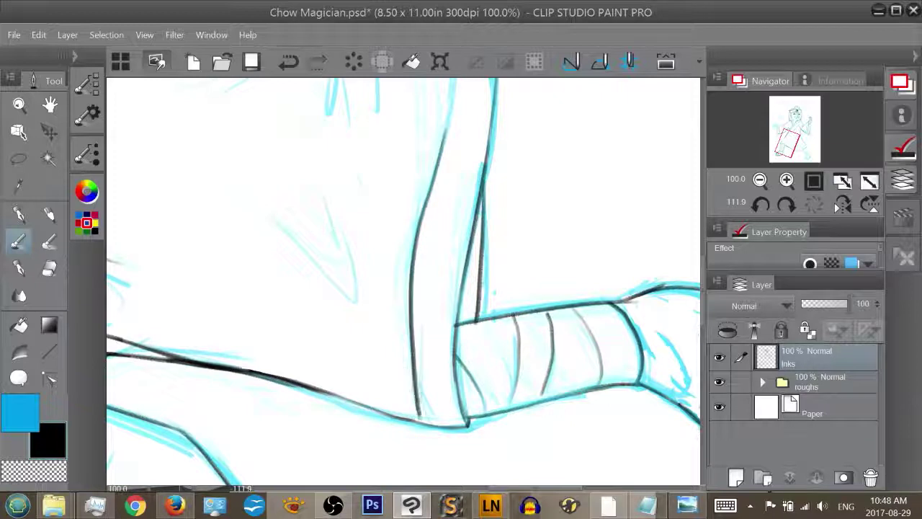
pyautogui.hotkey('ctrl', 'z')
pyautogui.moveTo(452, 103)
pyautogui.mouseDown()
pyautogui.moveTo(424, 209)
pyautogui.moveTo(411, 320)
pyautogui.moveTo(425, 426)
pyautogui.mouseUp()
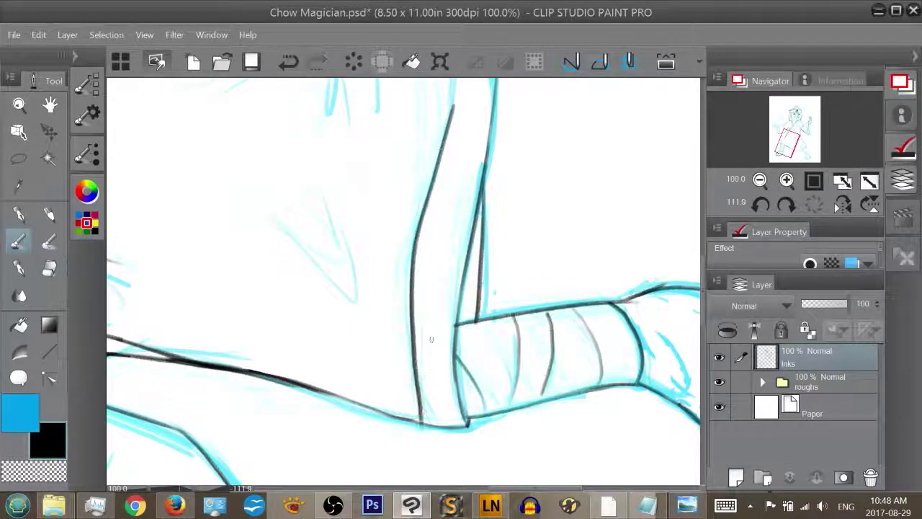
pyautogui.hotkey('ctrl', 'z')
pyautogui.moveTo(455, 94)
pyautogui.mouseDown()
pyautogui.moveTo(425, 201)
pyautogui.moveTo(414, 324)
pyautogui.moveTo(425, 424)
pyautogui.mouseUp()
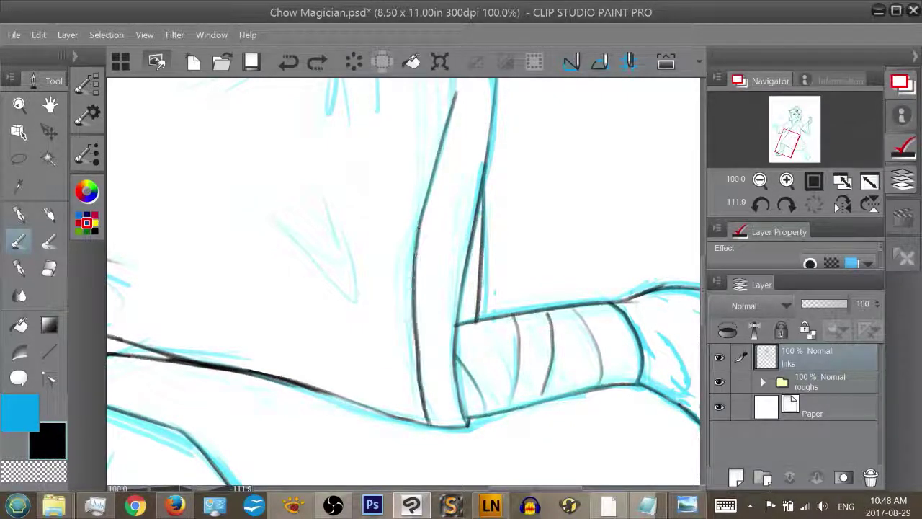
pyautogui.hotkey('ctrl', 'z')
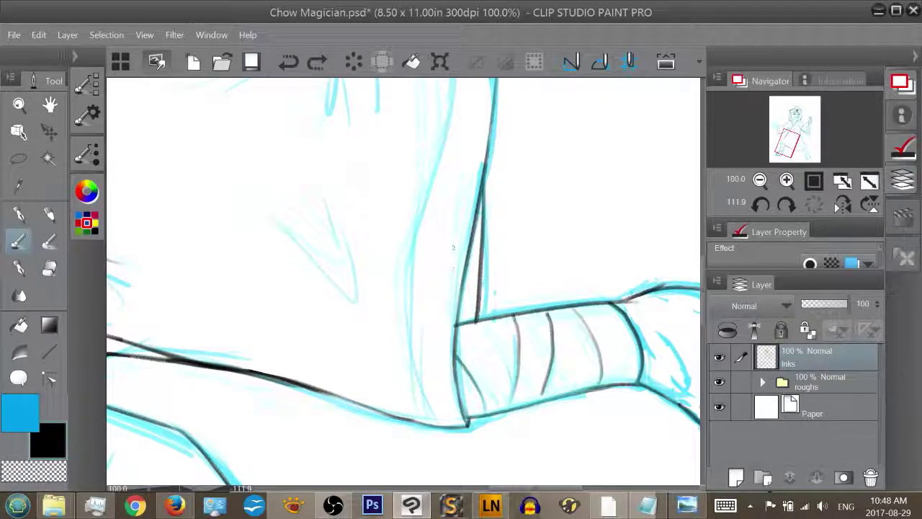
pyautogui.moveTo(453, 92)
pyautogui.mouseDown()
pyautogui.moveTo(417, 244)
pyautogui.moveTo(409, 358)
pyautogui.moveTo(421, 421)
pyautogui.mouseUp()
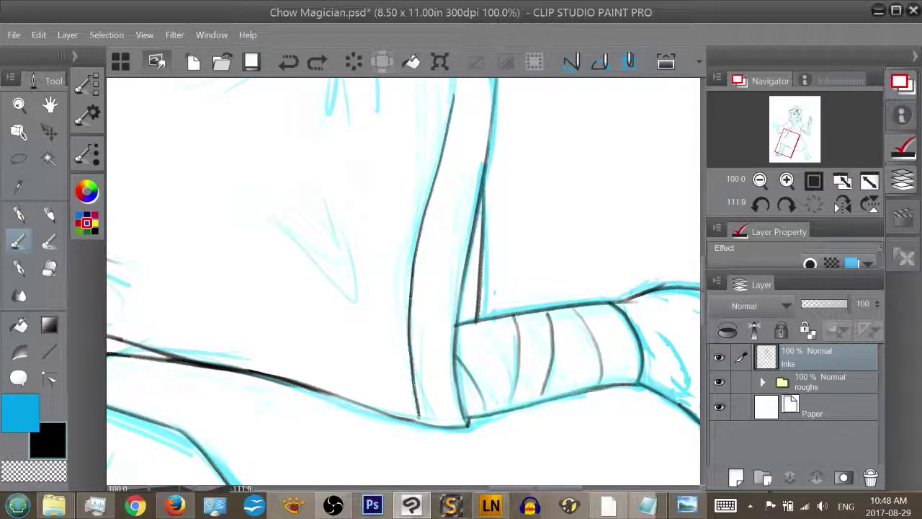
pyautogui.hotkey('ctrl', 'z')
pyautogui.moveTo(453, 91)
pyautogui.mouseDown()
pyautogui.moveTo(417, 229)
pyautogui.moveTo(411, 333)
pyautogui.moveTo(423, 426)
pyautogui.mouseUp()
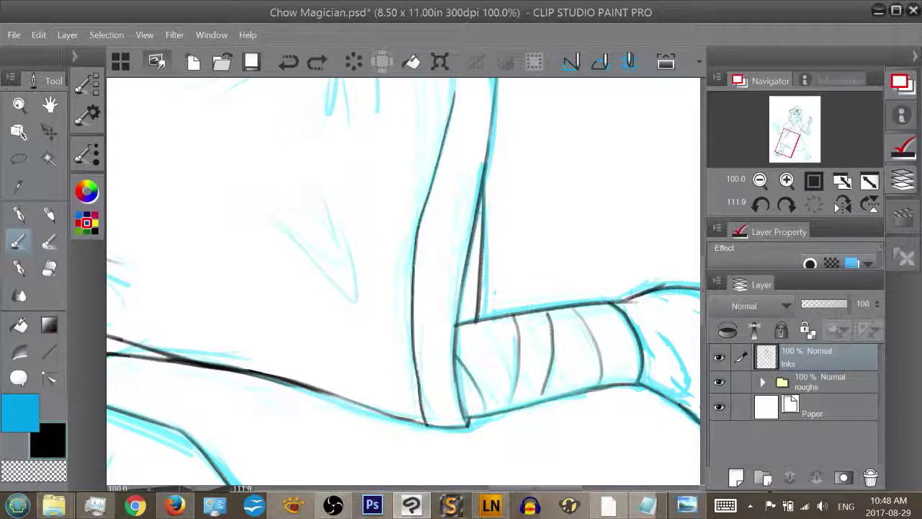
pyautogui.hotkey('ctrl', 'z')
pyautogui.moveTo(453, 93)
pyautogui.mouseDown()
pyautogui.moveTo(410, 337)
pyautogui.moveTo(425, 427)
pyautogui.mouseUp()
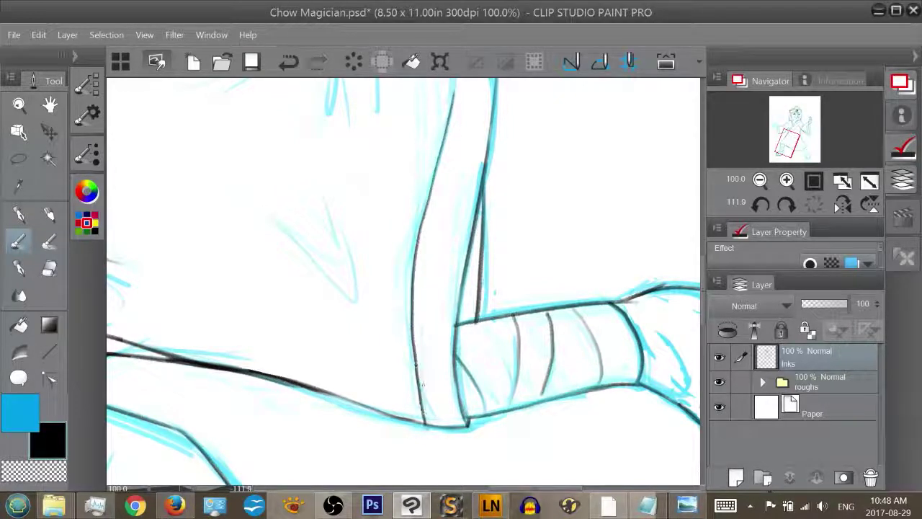
# Try to extend the hem's inner trim line along the blue sketch curve toward the upper part of the robe
pyautogui.moveTo(791, 138); pyautogui.dragTo(796, 139)
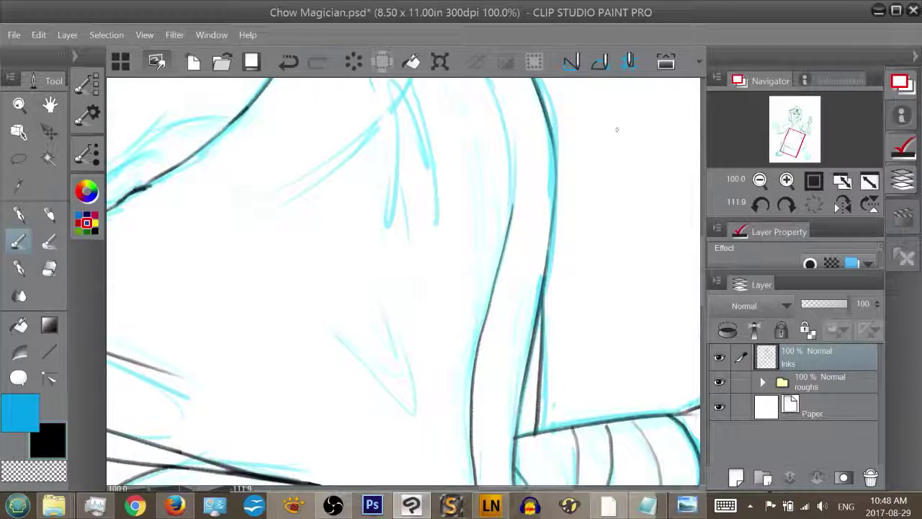
pyautogui.press('r')
pyautogui.moveTo(620, 128); pyautogui.dragTo(634, 267)
pyautogui.press('b')
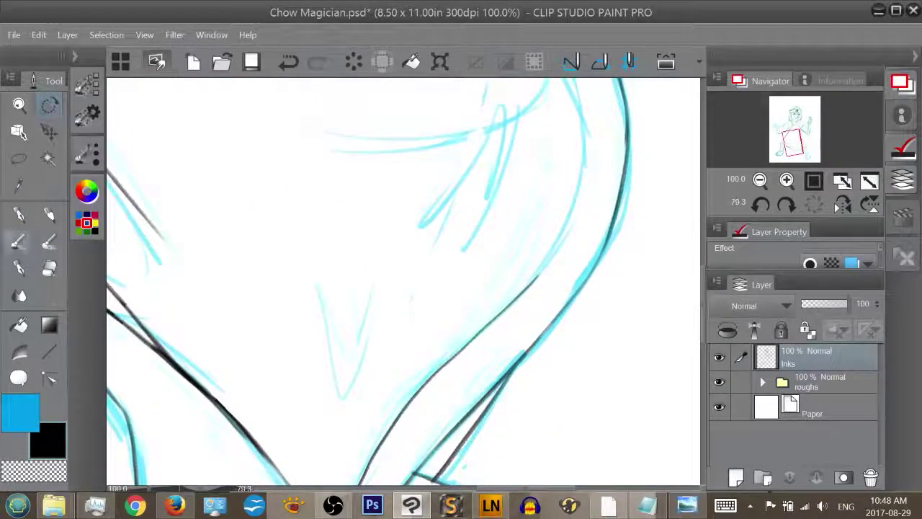
pyautogui.moveTo(584, 162); pyautogui.dragTo(546, 266)
pyautogui.hotkey('ctrl', 'z')
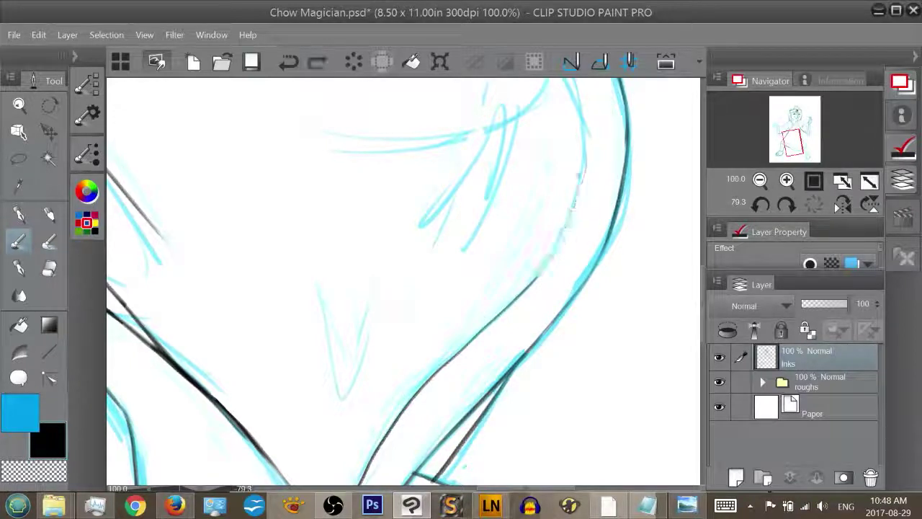
pyautogui.moveTo(588, 153)
pyautogui.mouseDown()
pyautogui.moveTo(561, 237)
pyautogui.moveTo(533, 283)
pyautogui.mouseUp()
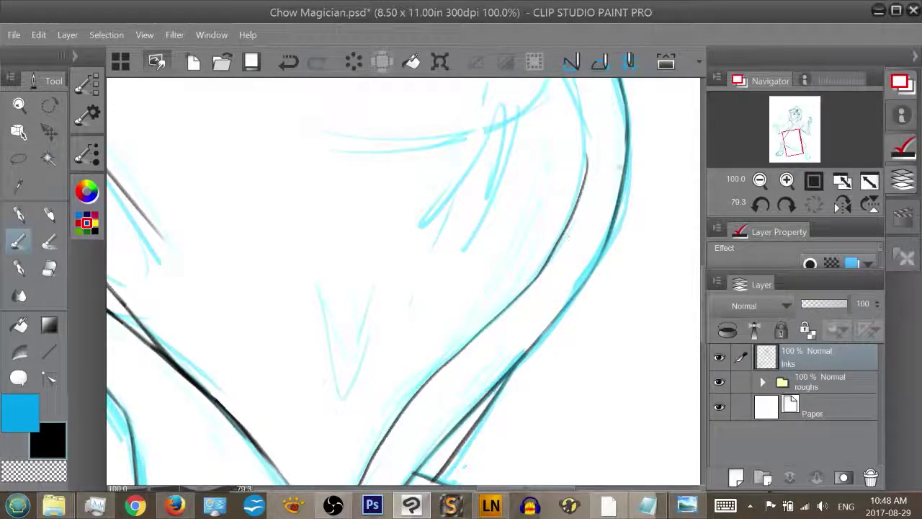
pyautogui.hotkey('ctrl', 'z')
pyautogui.moveTo(587, 126); pyautogui.dragTo(577, 200)
pyautogui.hotkey('ctrl', 'z')
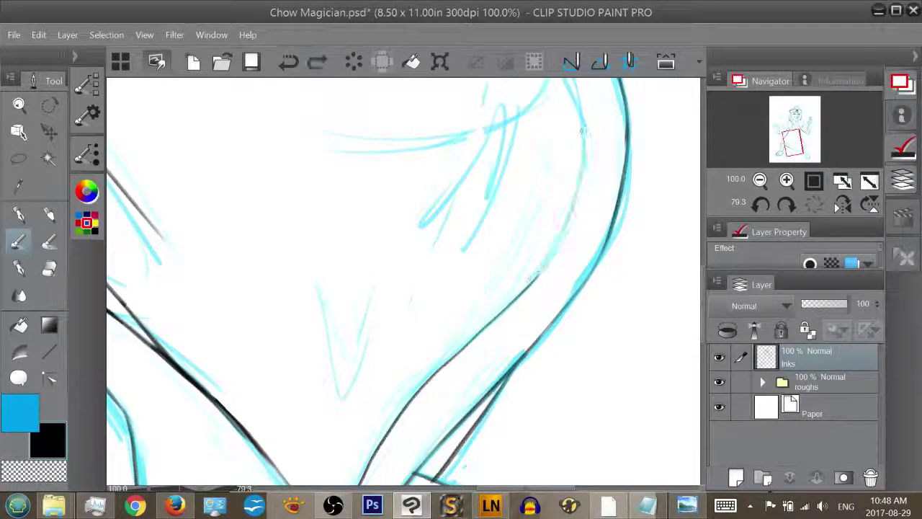
pyautogui.moveTo(586, 133)
pyautogui.mouseDown()
pyautogui.moveTo(562, 234)
pyautogui.moveTo(532, 279)
pyautogui.mouseUp()
pyautogui.hotkey('ctrl', 'z')
pyautogui.moveTo(585, 142)
pyautogui.mouseDown()
pyautogui.moveTo(555, 243)
pyautogui.moveTo(539, 277)
pyautogui.mouseUp()
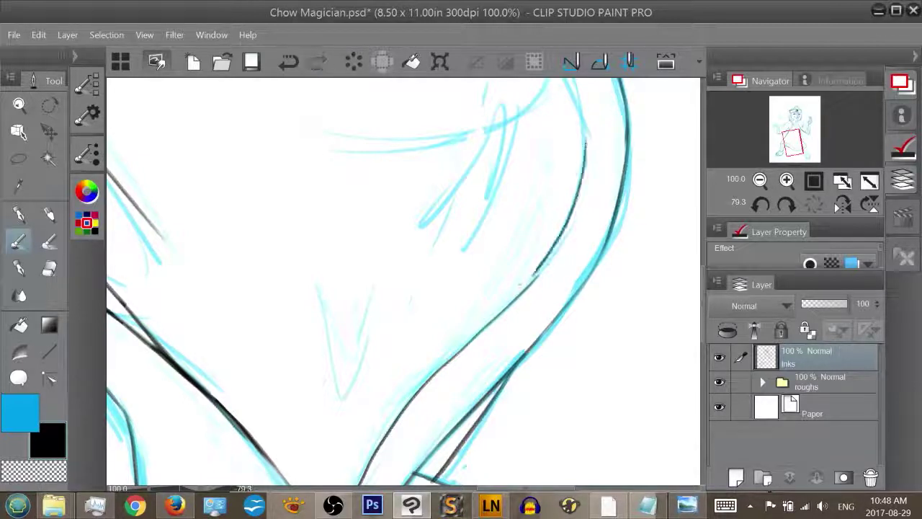
pyautogui.hotkey('ctrl', 'z')
pyautogui.moveTo(586, 144); pyautogui.dragTo(555, 244)
pyautogui.hotkey('ctrl', 'z')
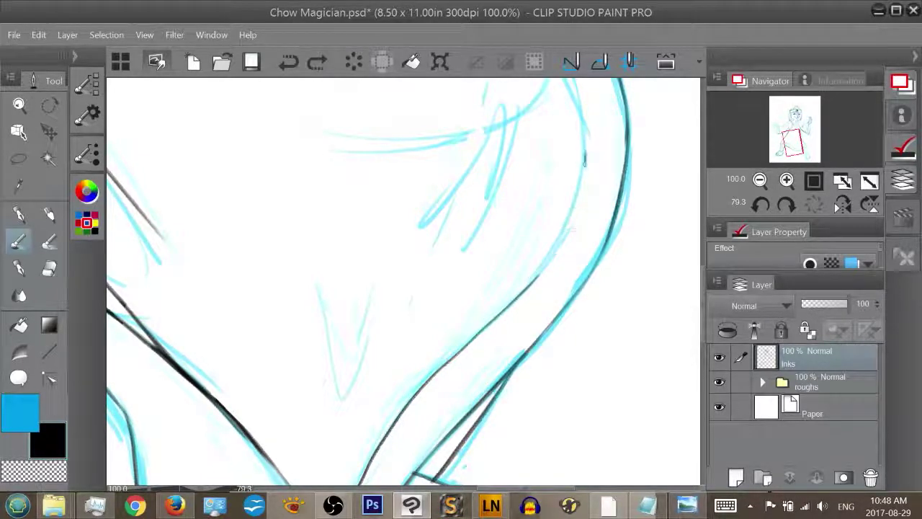
pyautogui.hotkey('ctrl', 'z')
pyautogui.moveTo(553, 256); pyautogui.dragTo(537, 278)
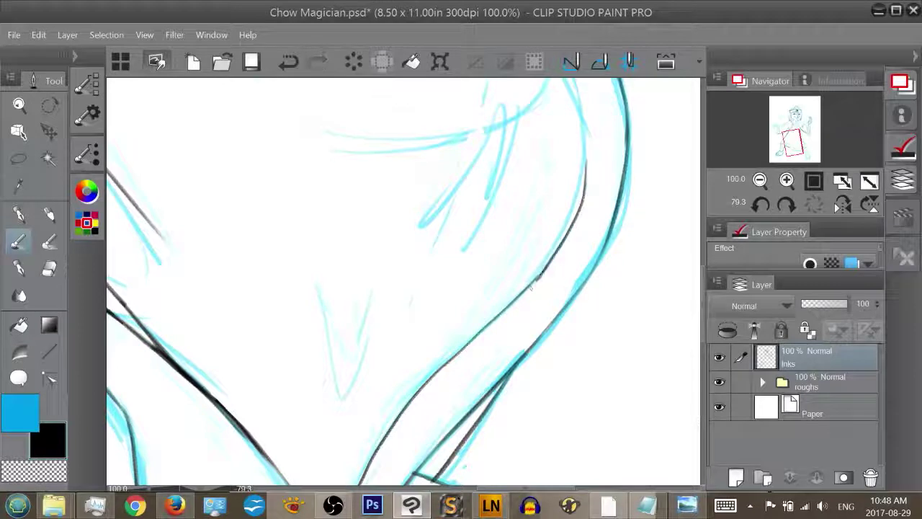
pyautogui.hotkey('ctrl', 'z')
pyautogui.moveTo(585, 169); pyautogui.dragTo(537, 279)
pyautogui.hotkey('ctrl', 'z')
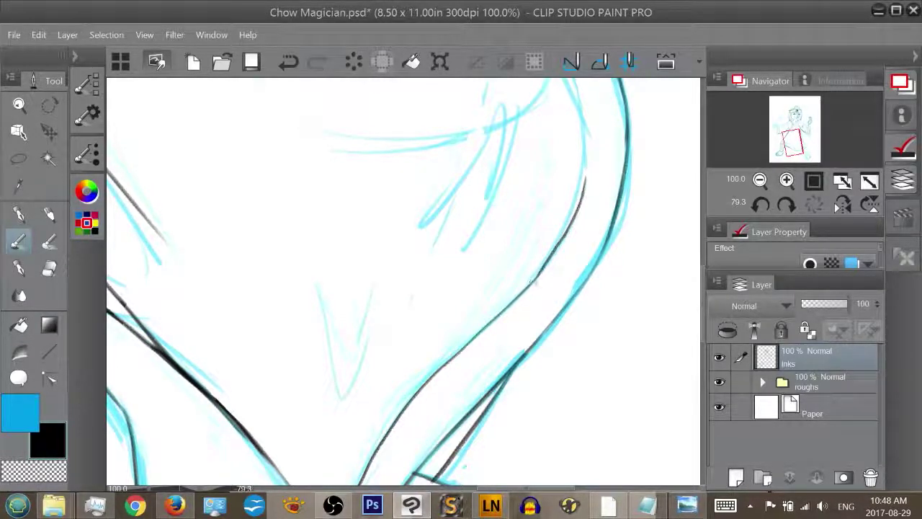
pyautogui.hotkey('ctrl', 'z')
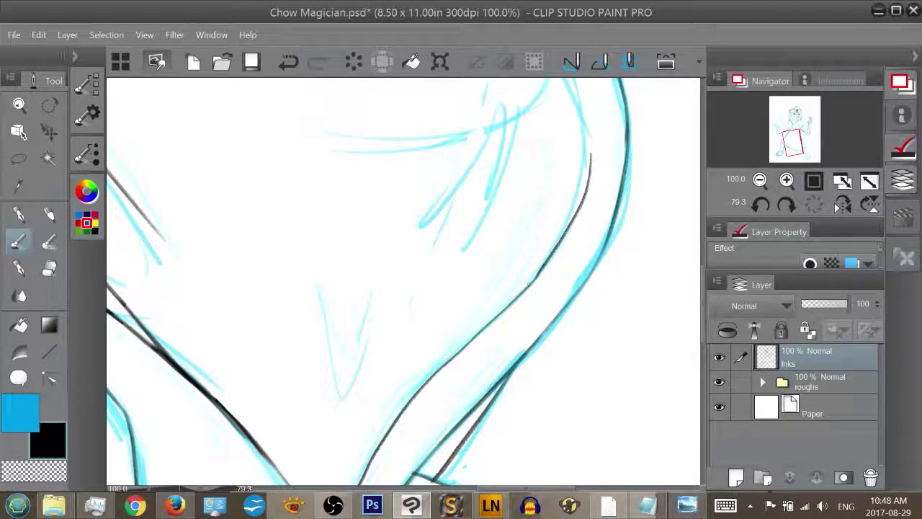
pyautogui.hotkey('ctrl', 'z')
pyautogui.moveTo(587, 135); pyautogui.dragTo(570, 217)
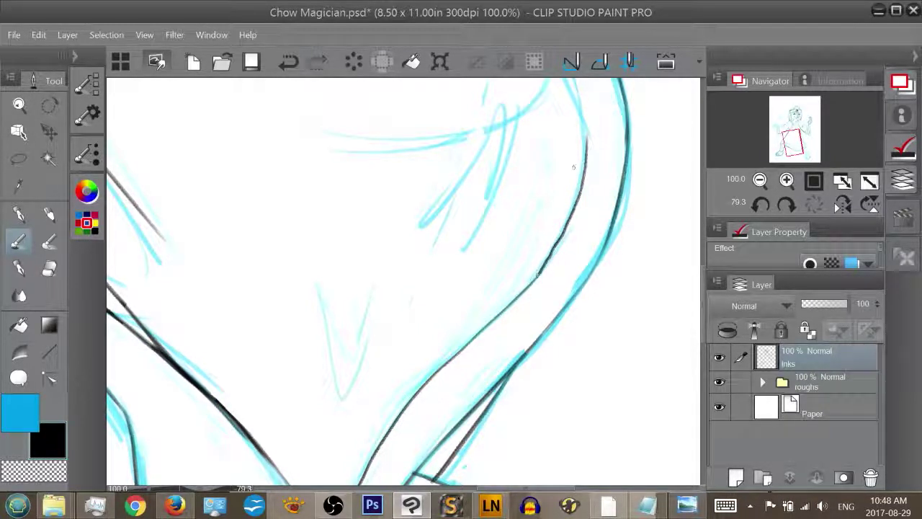
pyautogui.hotkey('ctrl', 'z')
pyautogui.moveTo(587, 142); pyautogui.dragTo(582, 192)
pyautogui.hotkey('ctrl', 'z')
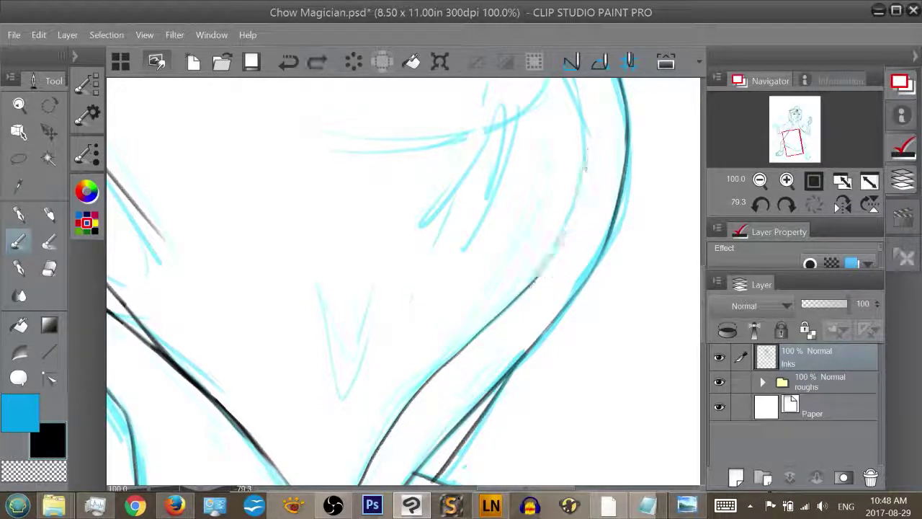
pyautogui.moveTo(553, 252); pyautogui.dragTo(568, 223)
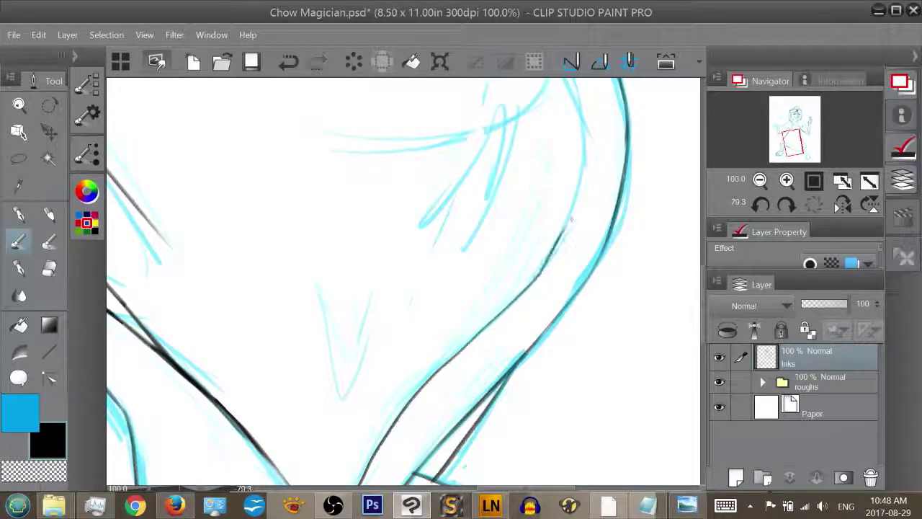
pyautogui.hotkey('ctrl', 'z')
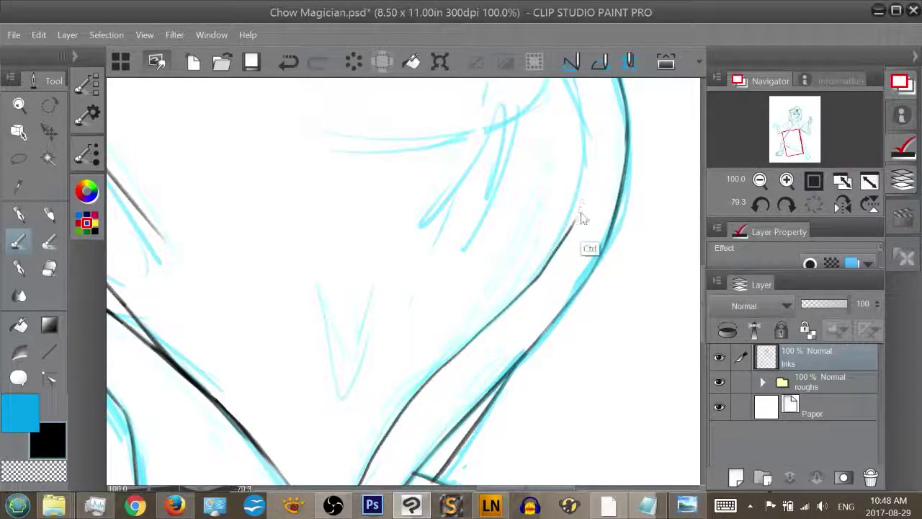
pyautogui.hotkey('ctrl', 'z')
# Extend the hem's inner trim line upward with a curved stroke that follows the blue sketch and joins the inked end smoothly
pyautogui.press('r')
pyautogui.moveTo(631, 216)
pyautogui.mouseDown()
pyautogui.moveTo(640, 151)
pyautogui.moveTo(605, 112)
pyautogui.moveTo(599, 123)
pyautogui.mouseUp()
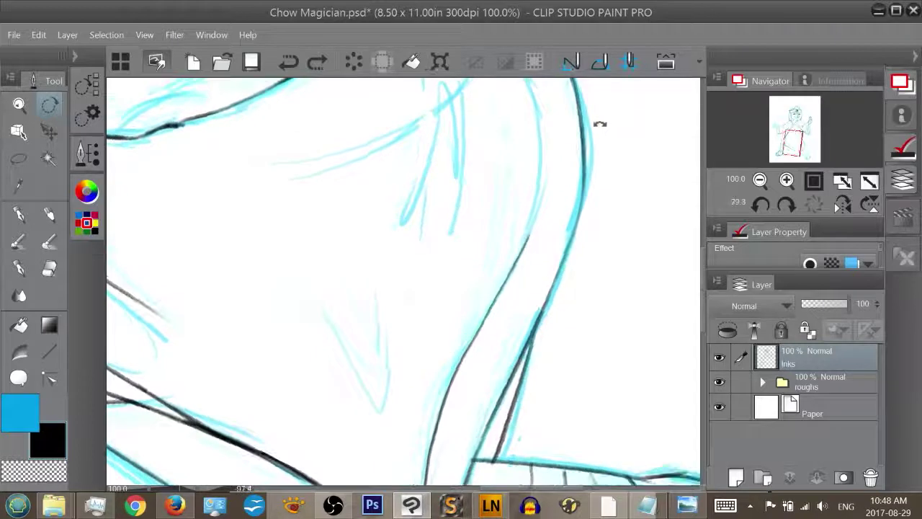
pyautogui.press('h')
pyautogui.moveTo(622, 154); pyautogui.dragTo(624, 239)
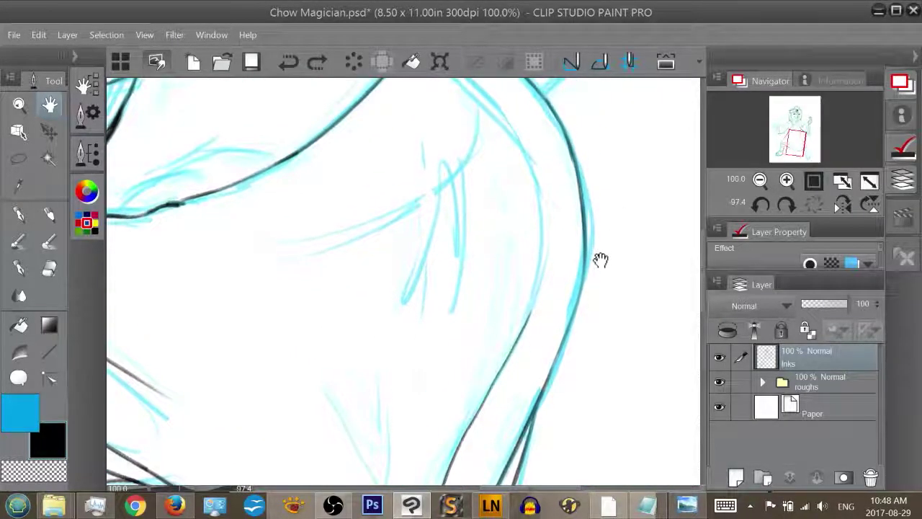
pyautogui.press('b')
pyautogui.moveTo(542, 200); pyautogui.dragTo(545, 247)
pyautogui.hotkey('ctrl', 'z')
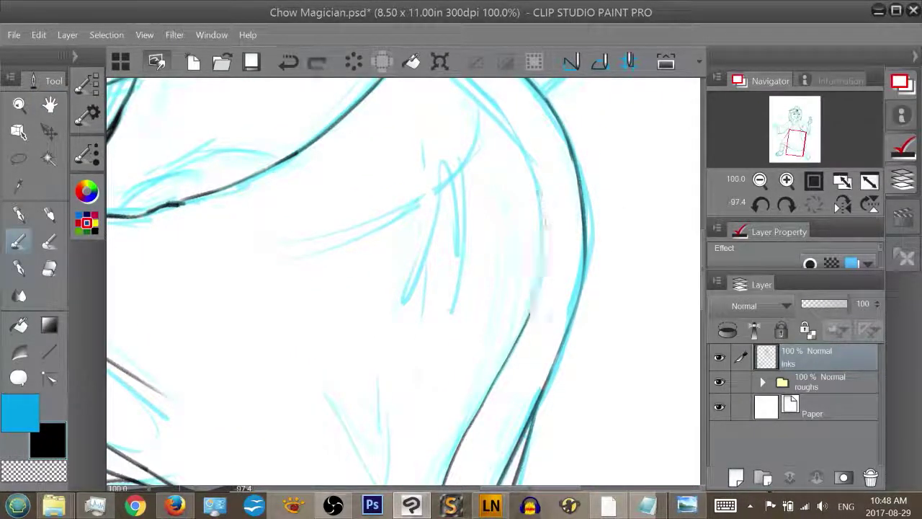
pyautogui.moveTo(543, 203); pyautogui.dragTo(529, 322)
pyautogui.hotkey('ctrl', 'z')
pyautogui.moveTo(544, 208); pyautogui.dragTo(543, 261)
pyautogui.hotkey('ctrl', 'z')
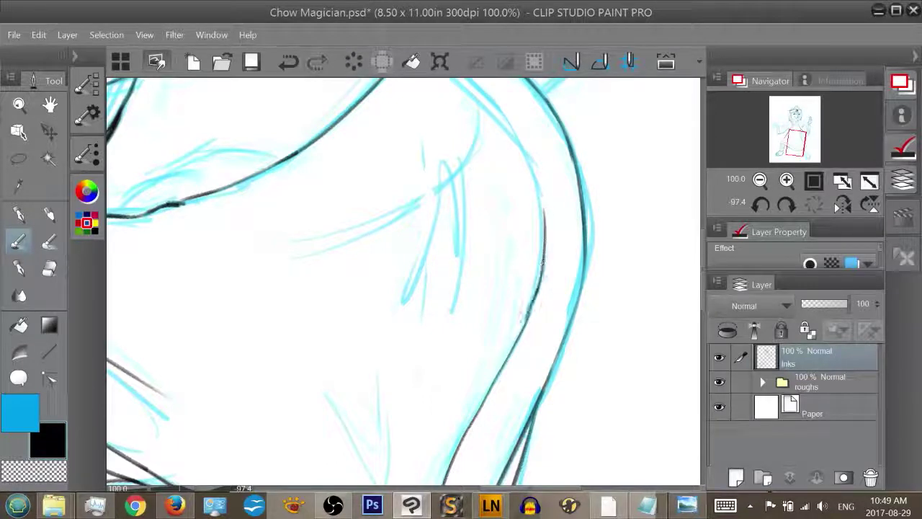
pyautogui.hotkey('ctrl', 'z')
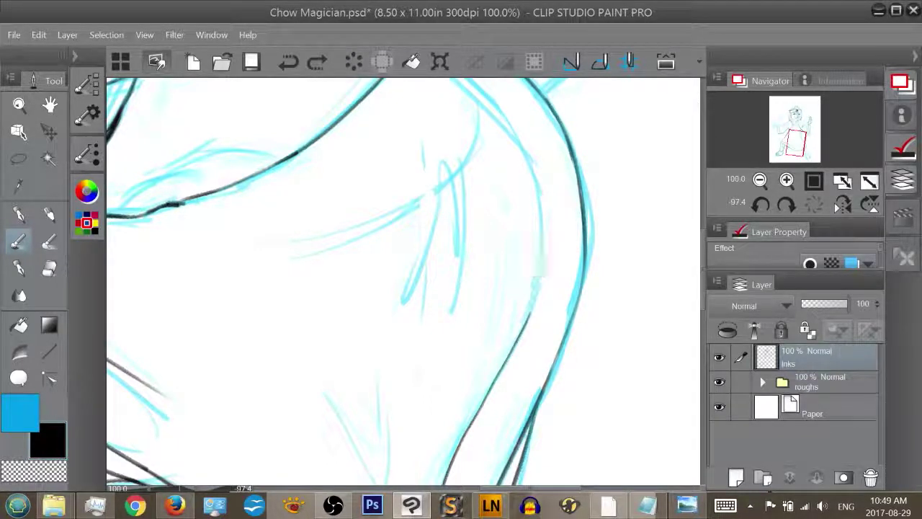
pyautogui.hotkey('ctrl', 'z')
pyautogui.moveTo(542, 213); pyautogui.dragTo(528, 316)
pyautogui.hotkey('ctrl', 'z')
pyautogui.moveTo(542, 215)
pyautogui.mouseDown()
pyautogui.moveTo(544, 274)
pyautogui.moveTo(530, 316)
pyautogui.mouseUp()
pyautogui.hotkey('ctrl', 'z')
pyautogui.moveTo(544, 214); pyautogui.dragTo(530, 315)
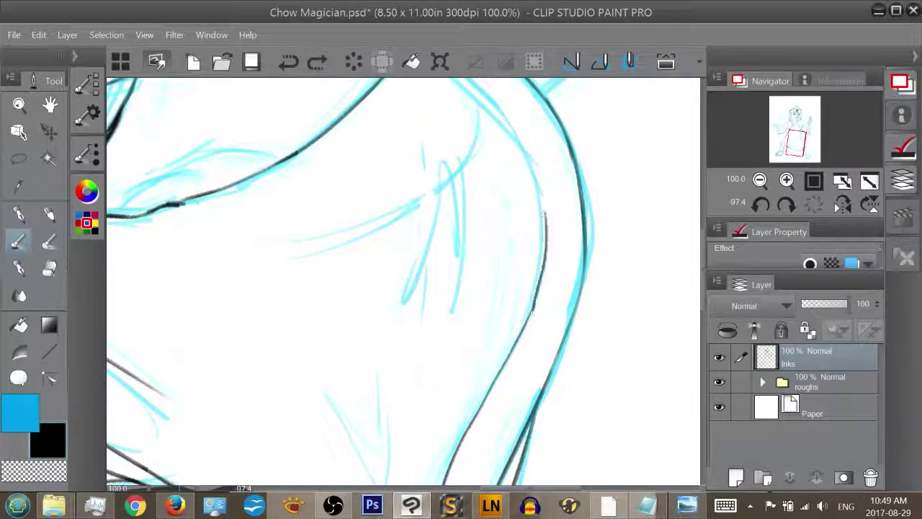
pyautogui.hotkey('ctrl', 'z')
pyautogui.moveTo(545, 213); pyautogui.dragTo(533, 308)
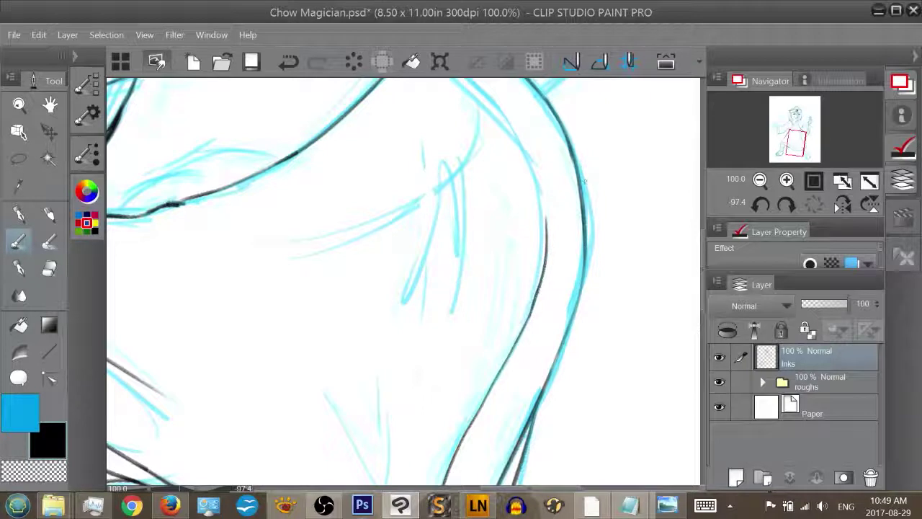
# Extend the hem's inner trim line further along the blue curve with a stroke that joins the inked end
pyautogui.moveTo(594, 175)
pyautogui.mouseDown()
pyautogui.moveTo(606, 264)
pyautogui.moveTo(619, 278)
pyautogui.moveTo(607, 339)
pyautogui.moveTo(596, 336)
pyautogui.mouseUp()
pyautogui.press('r')
pyautogui.press('b')
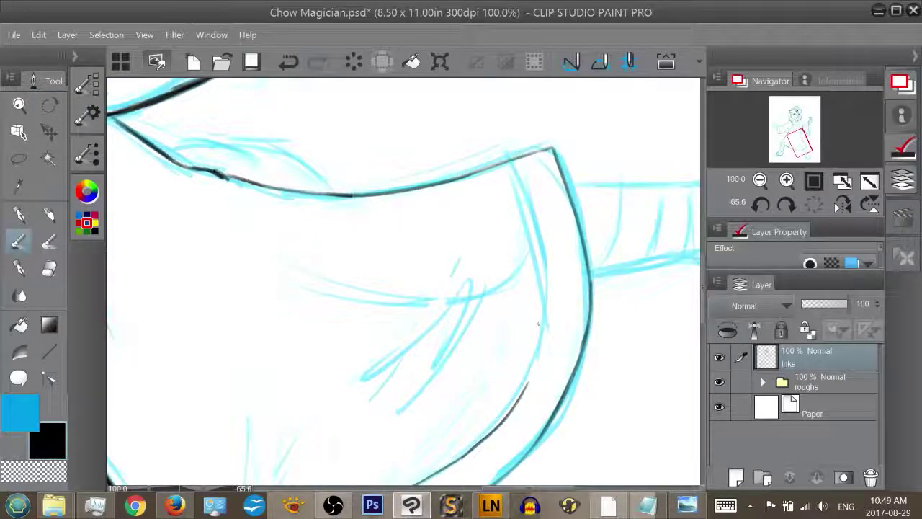
pyautogui.moveTo(546, 312); pyautogui.dragTo(528, 390)
pyautogui.hotkey('ctrl', 'z')
pyautogui.moveTo(545, 290); pyautogui.dragTo(528, 389)
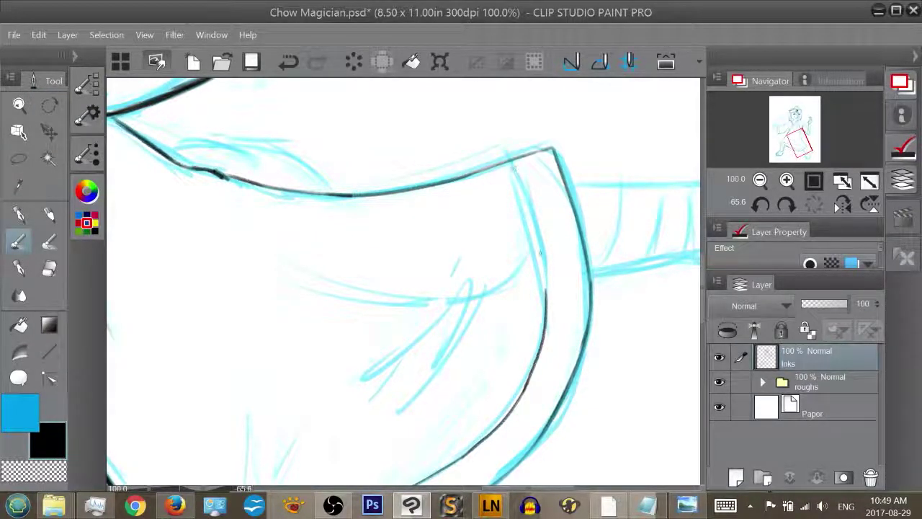
# Complete the hem's inner trim line up to the robe's side edge, redoing the strokes until they join smoothly
pyautogui.moveTo(527, 218); pyautogui.dragTo(545, 302)
pyautogui.hotkey('ctrl', 'z')
pyautogui.moveTo(531, 227); pyautogui.dragTo(545, 300)
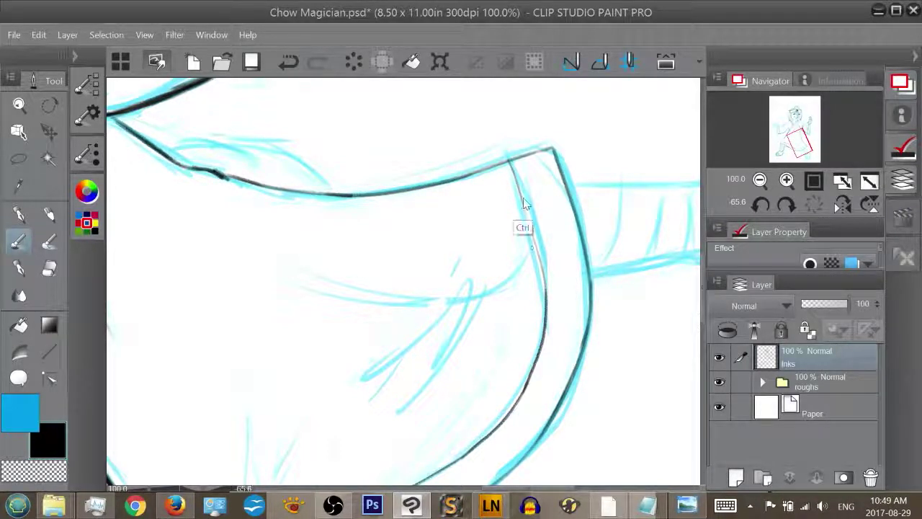
pyautogui.hotkey('ctrl', 'z')
pyautogui.moveTo(510, 163); pyautogui.dragTo(533, 235)
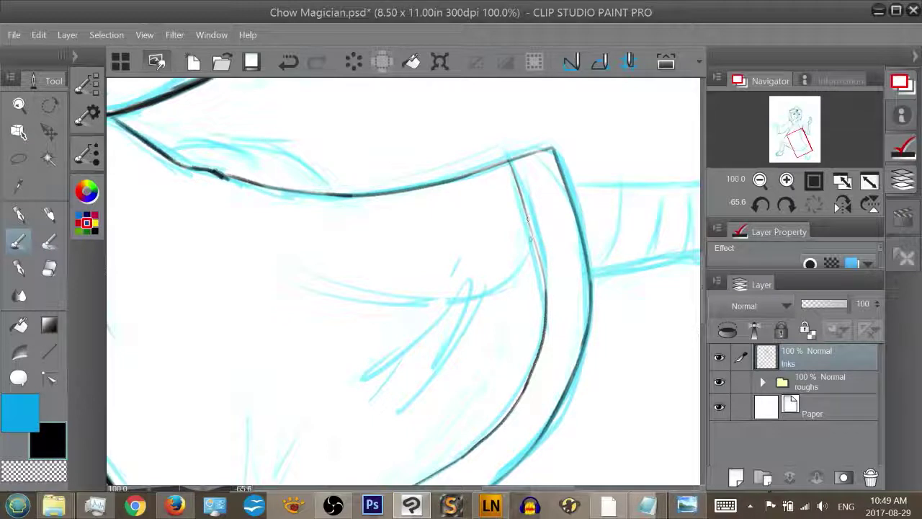
pyautogui.moveTo(545, 292); pyautogui.dragTo(545, 296)
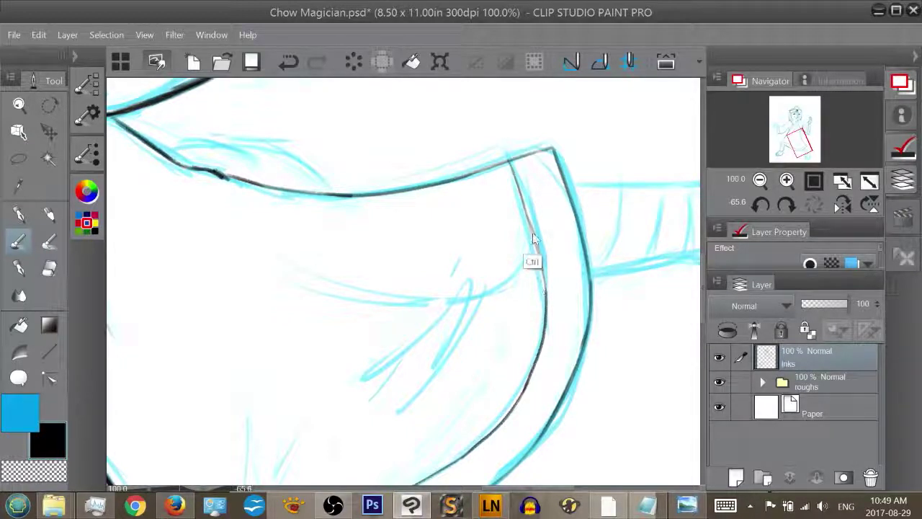
pyautogui.hotkey('ctrl', 'z')
pyautogui.moveTo(529, 219); pyautogui.dragTo(545, 287)
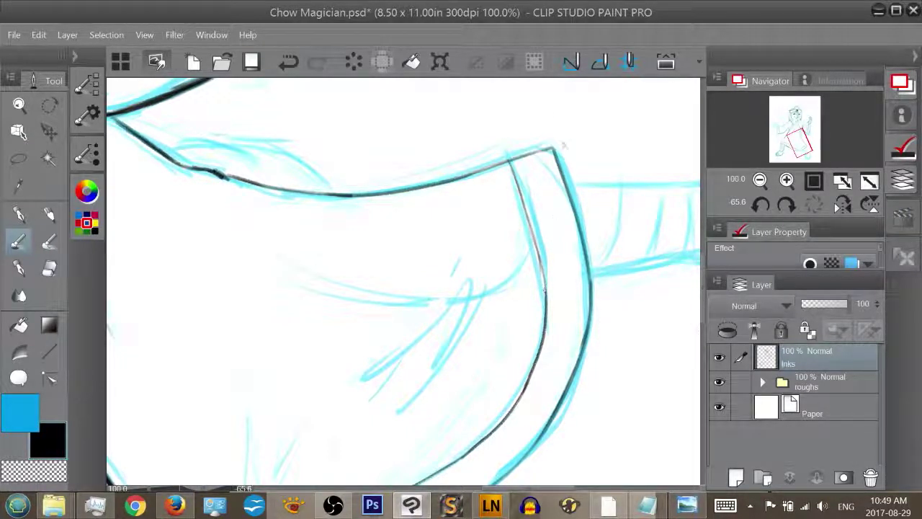
# Ink the narrow hooked fold lines beside the hem trim and the V-shaped fold in the middle of the robe
pyautogui.moveTo(796, 138)
pyautogui.mouseDown()
pyautogui.moveTo(793, 145)
pyautogui.moveTo(797, 138)
pyautogui.mouseUp()
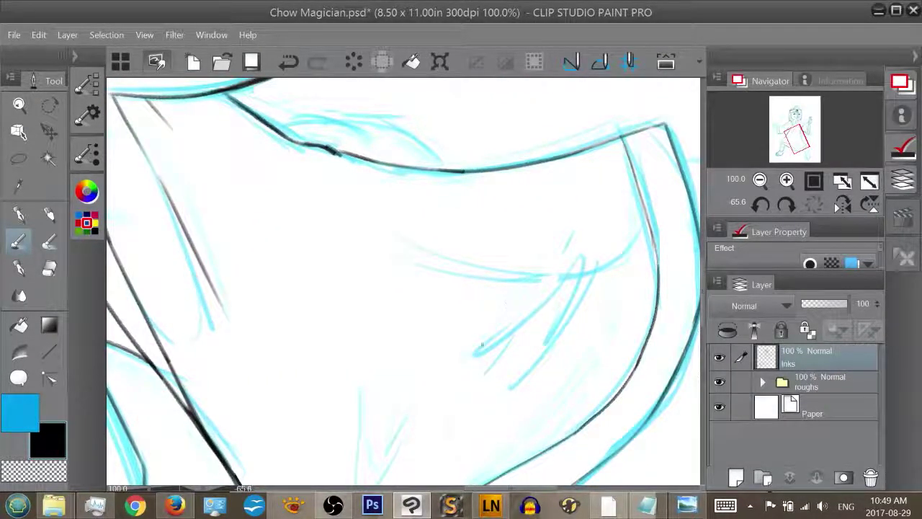
pyautogui.moveTo(484, 346); pyautogui.dragTo(569, 259)
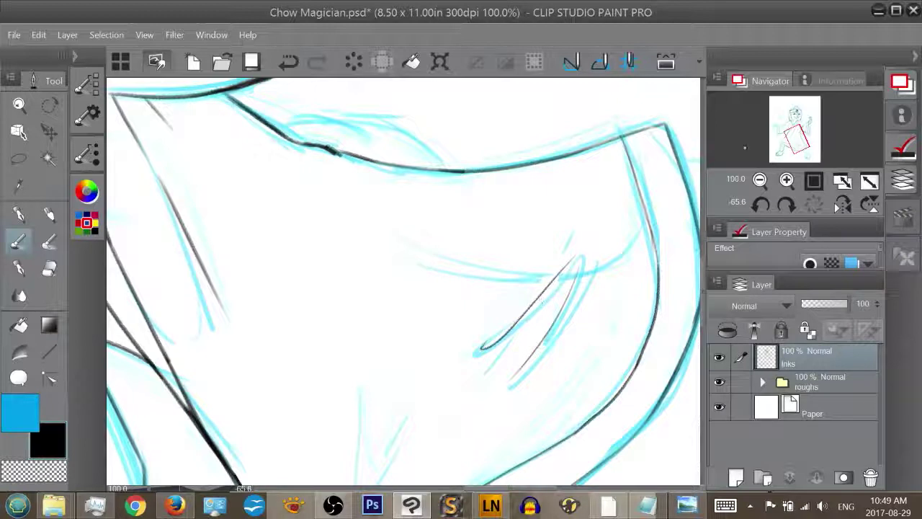
pyautogui.moveTo(797, 140)
pyautogui.mouseDown()
pyautogui.moveTo(787, 144)
pyautogui.moveTo(788, 135)
pyautogui.mouseUp()
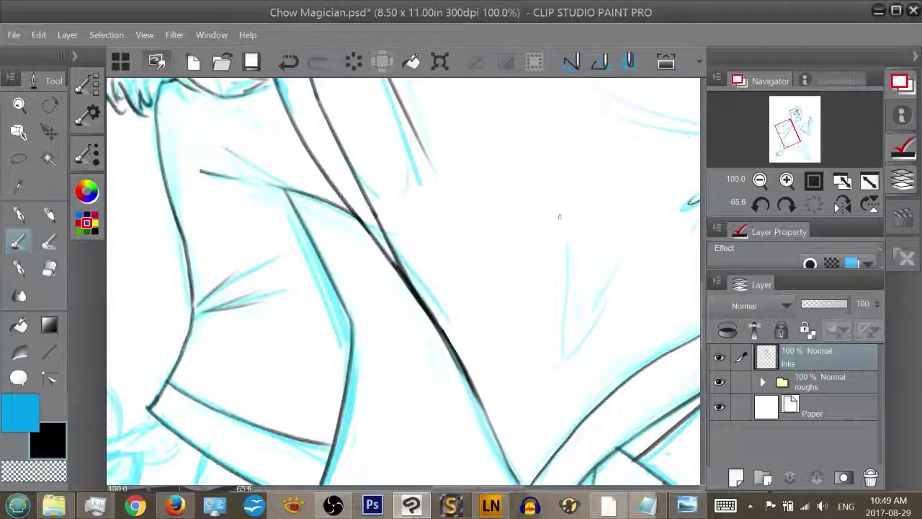
pyautogui.moveTo(566, 236)
pyautogui.mouseDown()
pyautogui.moveTo(596, 312)
pyautogui.moveTo(614, 267)
pyautogui.mouseUp()
# Add two short tapered fold strokes on the robe, one above the V-shaped fold and one above the hooked folds
pyautogui.press('r')
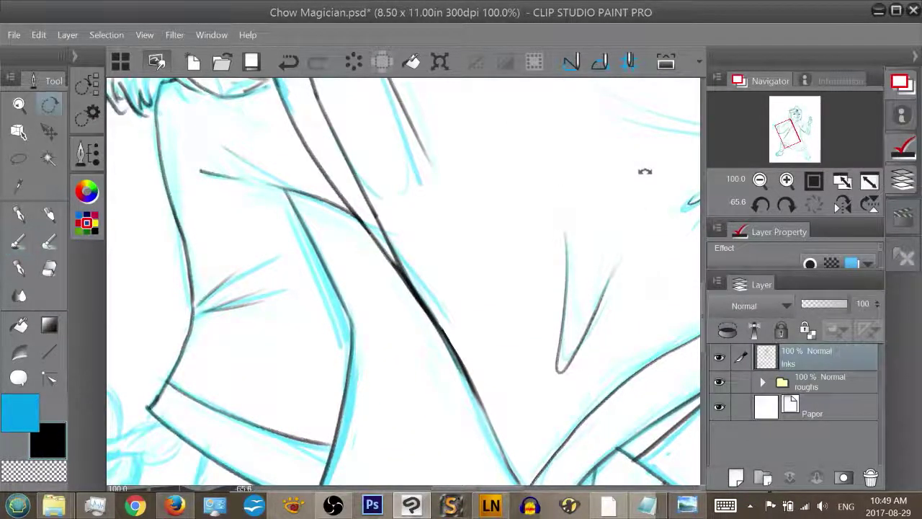
pyautogui.moveTo(644, 171); pyautogui.dragTo(580, 315)
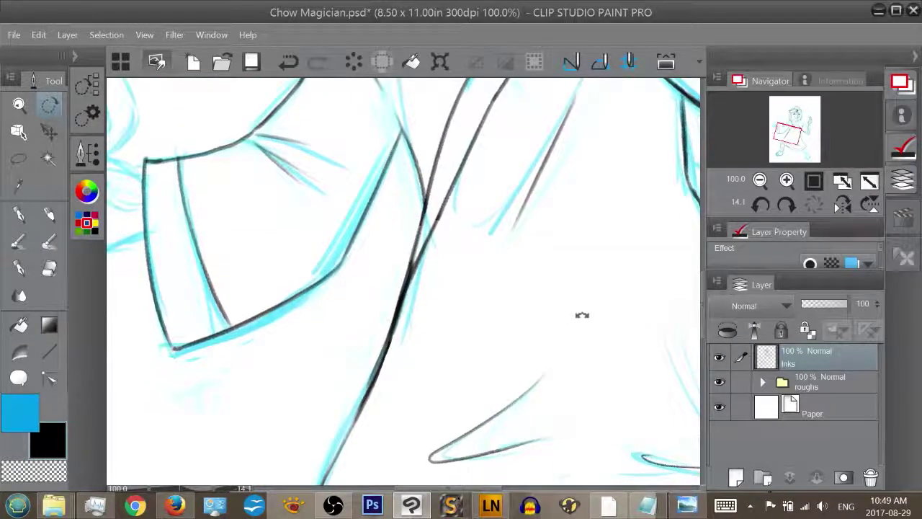
pyautogui.press('b')
pyautogui.moveTo(567, 350); pyautogui.dragTo(629, 231)
pyautogui.hotkey('ctrl', 'z')
pyautogui.moveTo(574, 334); pyautogui.dragTo(613, 277)
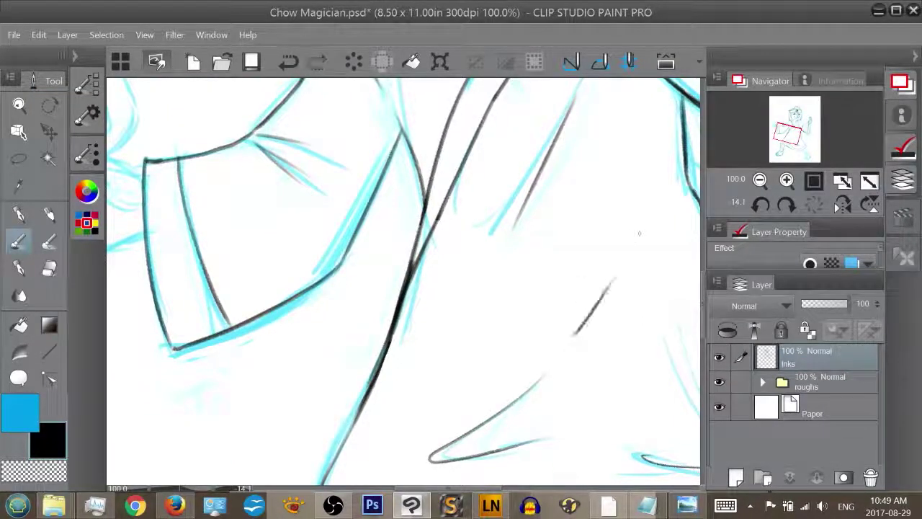
pyautogui.moveTo(789, 136); pyautogui.dragTo(800, 144)
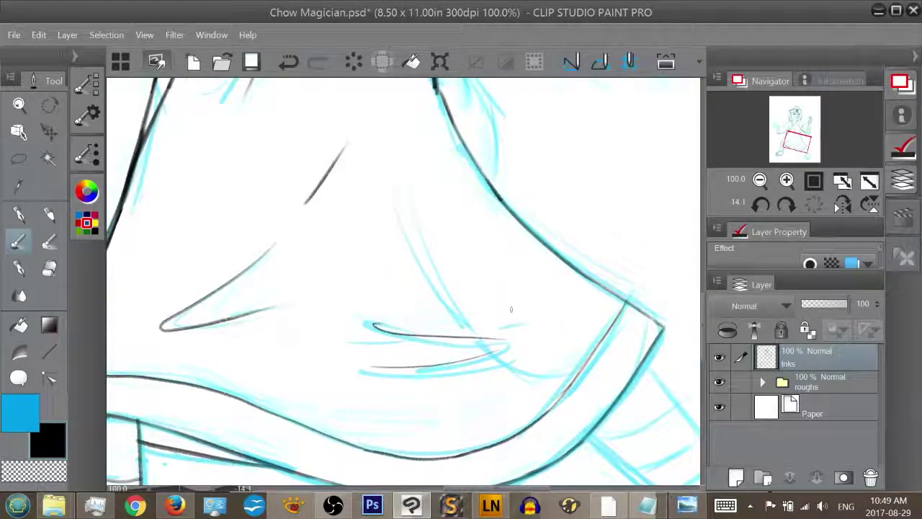
pyautogui.moveTo(510, 309); pyautogui.dragTo(455, 290)
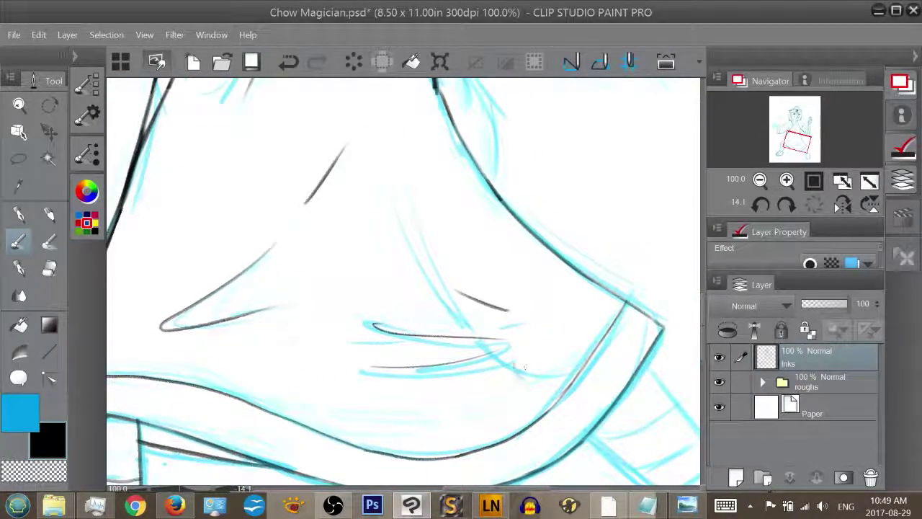
# Ink both sides of the second leg from the hem's lower edge down to the ankle, over the blue sketch
pyautogui.moveTo(797, 141)
pyautogui.mouseDown()
pyautogui.moveTo(785, 152)
pyautogui.moveTo(778, 147)
pyautogui.moveTo(795, 148)
pyautogui.mouseUp()
pyautogui.press('r')
pyautogui.moveTo(600, 212); pyautogui.dragTo(572, 357)
pyautogui.moveTo(801, 151)
pyautogui.mouseDown()
pyautogui.moveTo(801, 159)
pyautogui.moveTo(803, 151)
pyautogui.moveTo(792, 152)
pyautogui.mouseUp()
pyautogui.press('p')
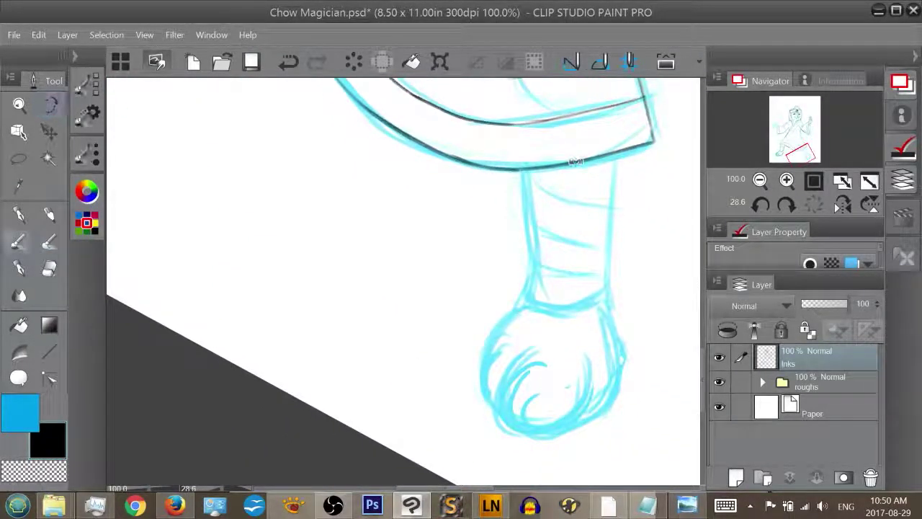
pyautogui.moveTo(520, 173); pyautogui.dragTo(533, 255)
pyautogui.moveTo(617, 152); pyautogui.dragTo(601, 269)
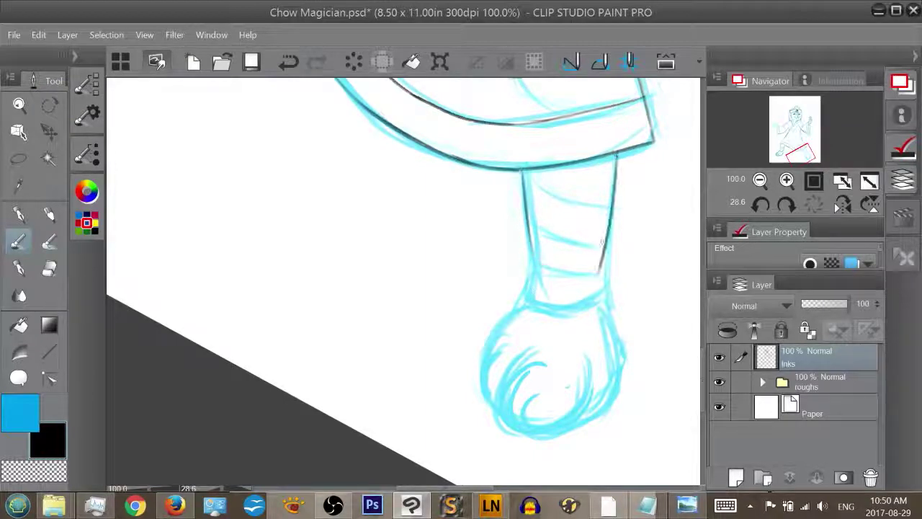
pyautogui.hotkey('ctrl', 'z')
pyautogui.moveTo(617, 152); pyautogui.dragTo(609, 308)
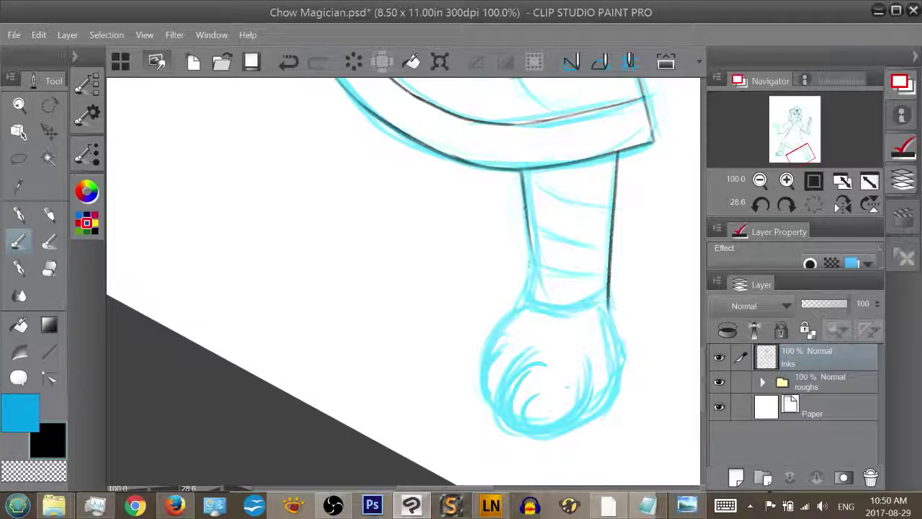
pyautogui.moveTo(533, 250); pyautogui.dragTo(519, 308)
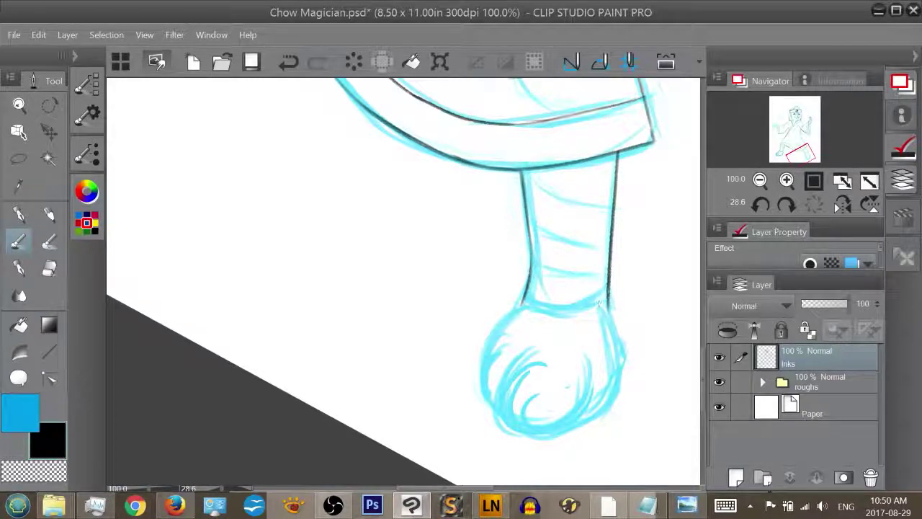
# Ink the foot's sides down from the ankle and the large rounded central toe as one open loop
pyautogui.moveTo(608, 288); pyautogui.dragTo(614, 354)
pyautogui.moveTo(517, 308); pyautogui.dragTo(494, 401)
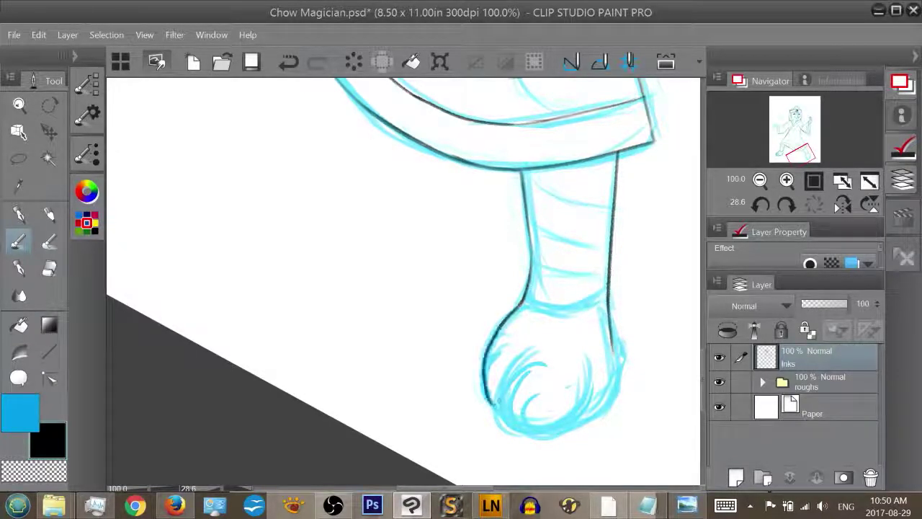
pyautogui.moveTo(521, 358)
pyautogui.mouseDown()
pyautogui.moveTo(497, 405)
pyautogui.moveTo(569, 436)
pyautogui.moveTo(588, 368)
pyautogui.mouseUp()
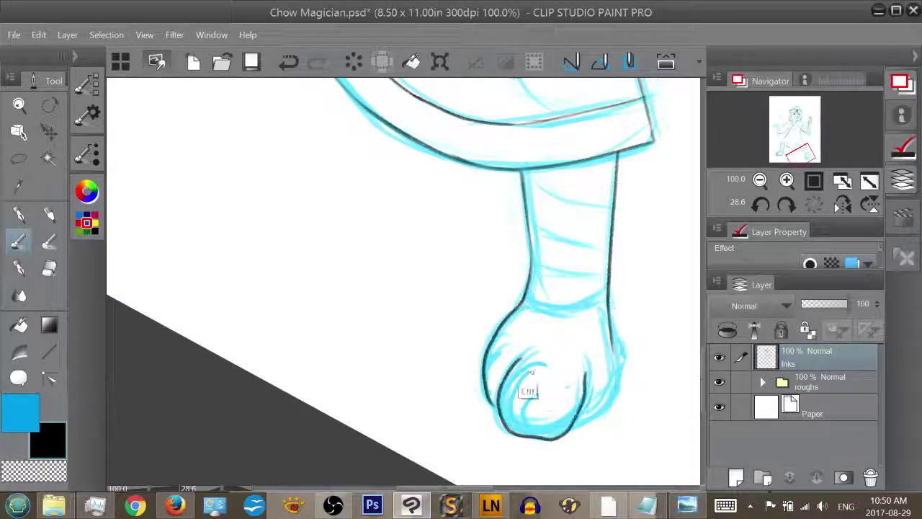
pyautogui.hotkey('ctrl', 'z')
pyautogui.moveTo(513, 361)
pyautogui.mouseDown()
pyautogui.moveTo(498, 425)
pyautogui.moveTo(576, 426)
pyautogui.moveTo(591, 366)
pyautogui.mouseUp()
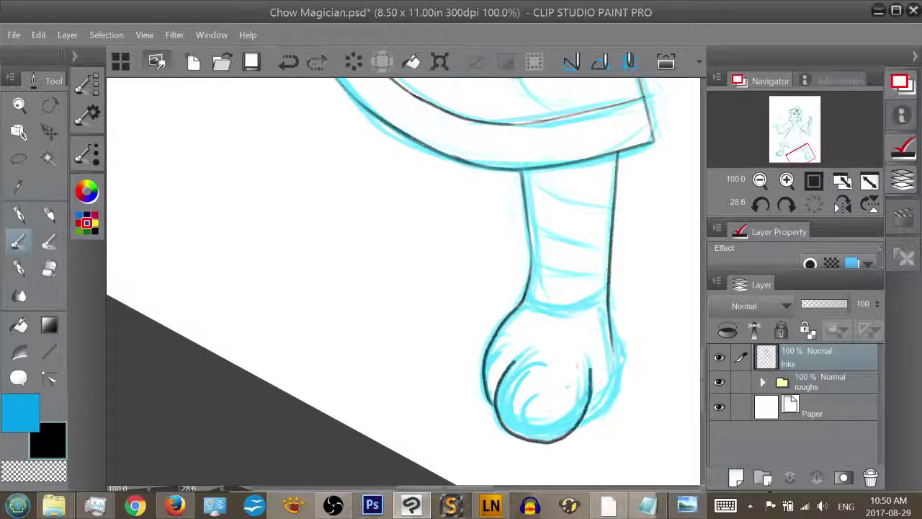
pyautogui.hotkey('ctrl', 'z')
pyautogui.moveTo(514, 359)
pyautogui.mouseDown()
pyautogui.moveTo(498, 429)
pyautogui.moveTo(569, 432)
pyautogui.moveTo(589, 365)
pyautogui.mouseUp()
# Ink the foot's outer side curving down and inward to meet the underside of the central toe
pyautogui.moveTo(574, 423)
pyautogui.mouseDown()
pyautogui.moveTo(608, 396)
pyautogui.moveTo(618, 330)
pyautogui.moveTo(605, 400)
pyautogui.moveTo(573, 424)
pyautogui.mouseUp()
pyautogui.hotkey('ctrl', 'z')
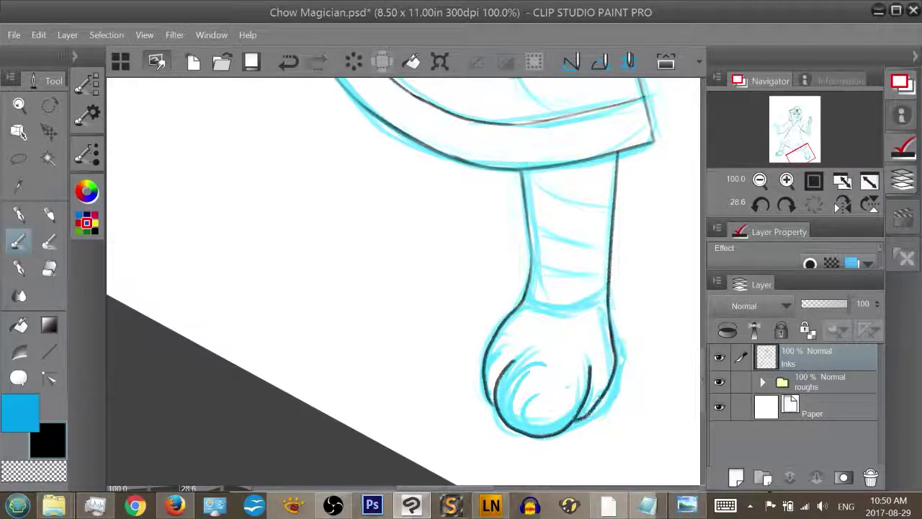
pyautogui.hotkey('ctrl', 'z')
pyautogui.moveTo(618, 330)
pyautogui.mouseDown()
pyautogui.moveTo(609, 370)
pyautogui.moveTo(577, 420)
pyautogui.mouseUp()
pyautogui.hotkey('ctrl', 'z')
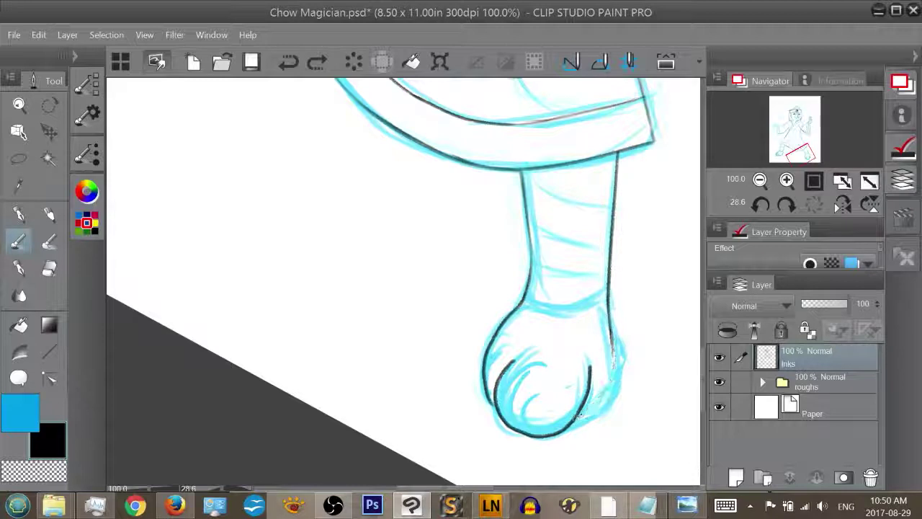
pyautogui.moveTo(613, 330); pyautogui.dragTo(614, 383)
pyautogui.moveTo(614, 347); pyautogui.dragTo(570, 424)
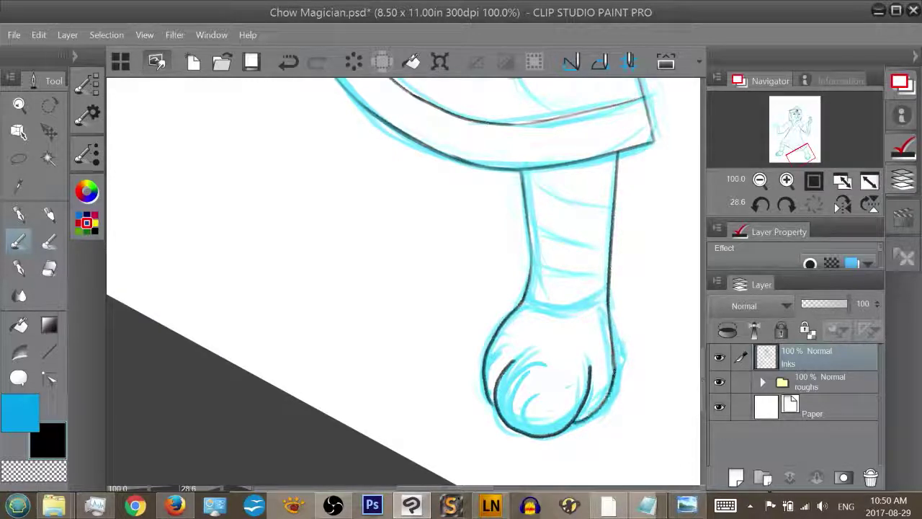
pyautogui.hotkey('ctrl', 'z')
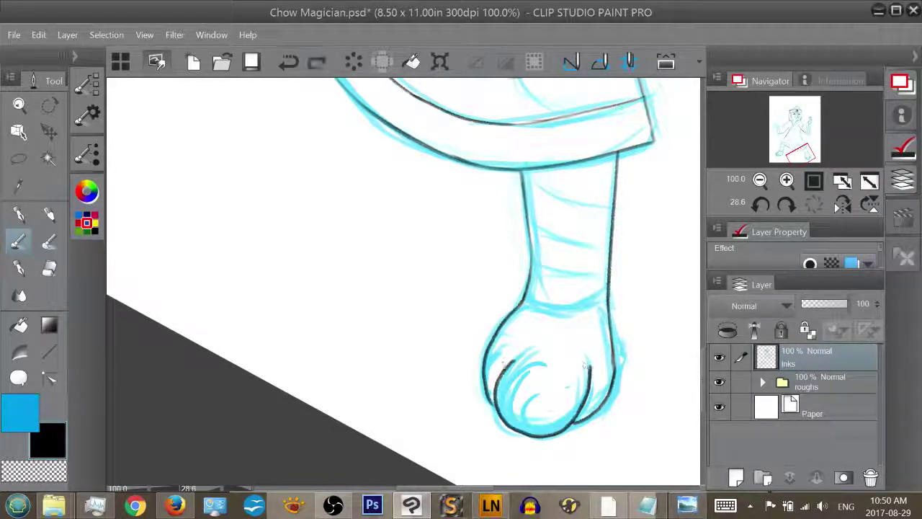
# Add small dark fur marks on both sides of the central toe and ink the curved ankle line across the leg
pyautogui.moveTo(596, 365); pyautogui.dragTo(604, 386)
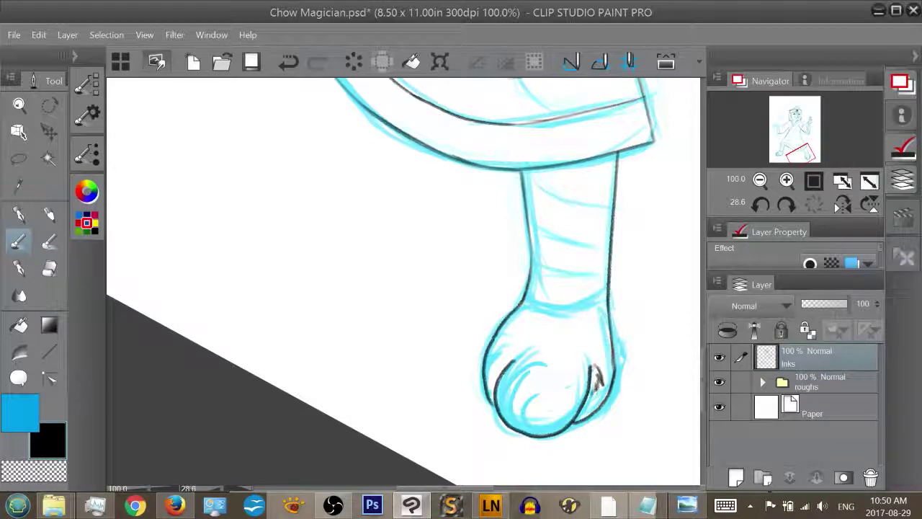
pyautogui.moveTo(513, 348); pyautogui.dragTo(497, 365)
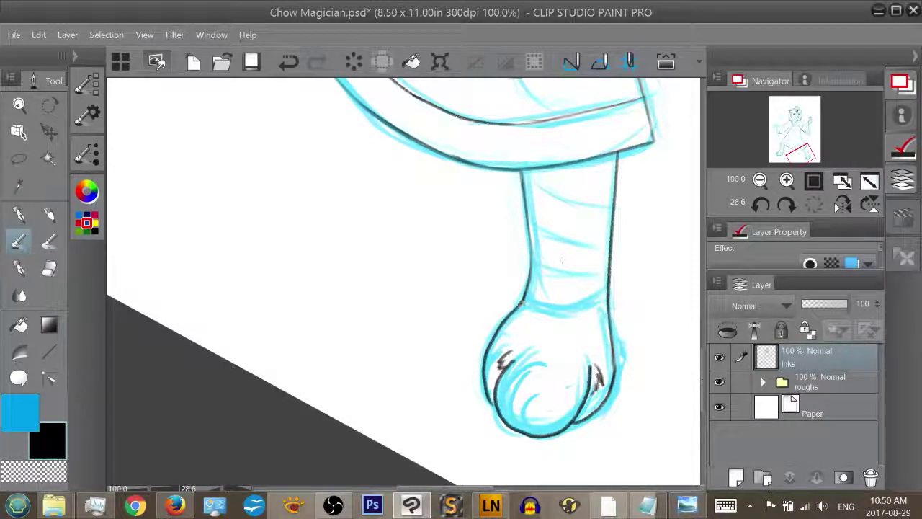
pyautogui.moveTo(523, 303); pyautogui.dragTo(604, 306)
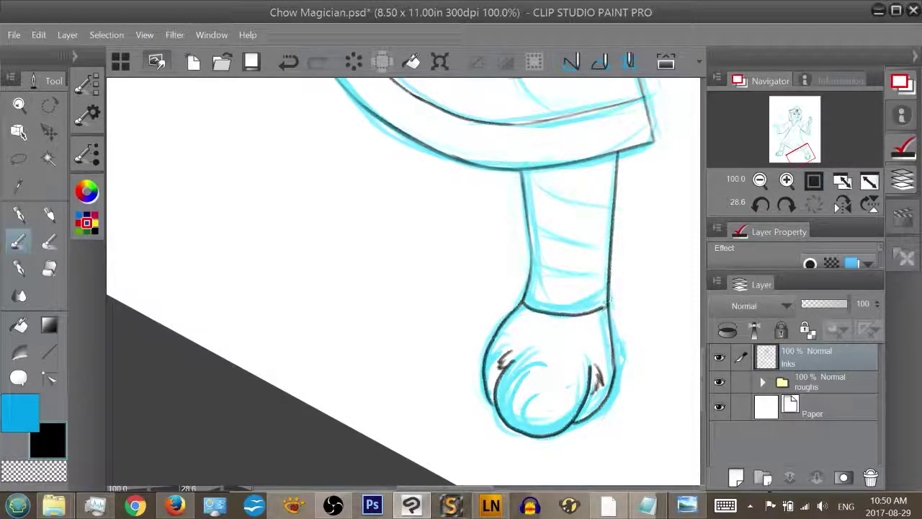
pyautogui.hotkey('ctrl', 'z')
# Ink the lowest wrap line across the leg just above the ankle, redrawing it until it spans both sides
pyautogui.moveTo(800, 154); pyautogui.dragTo(802, 149)
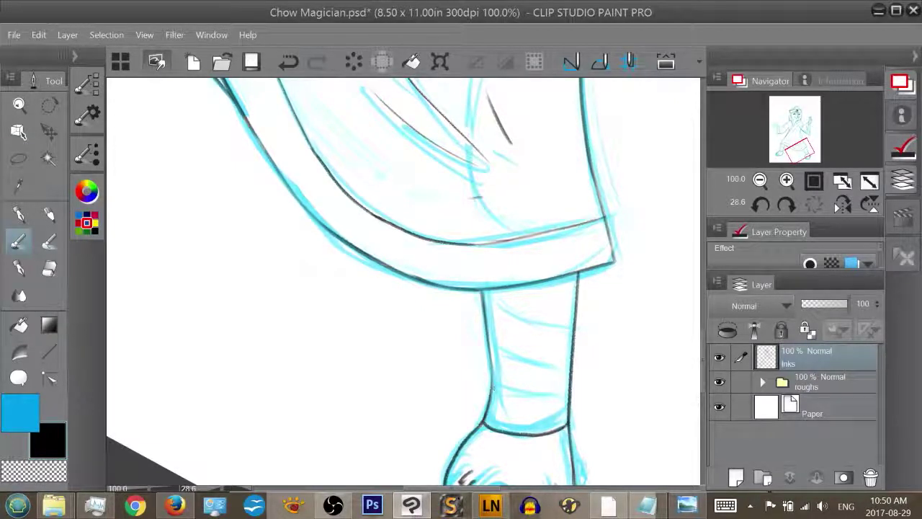
pyautogui.moveTo(490, 384); pyautogui.dragTo(565, 392)
pyautogui.hotkey('ctrl', 'z')
pyautogui.moveTo(491, 384); pyautogui.dragTo(566, 389)
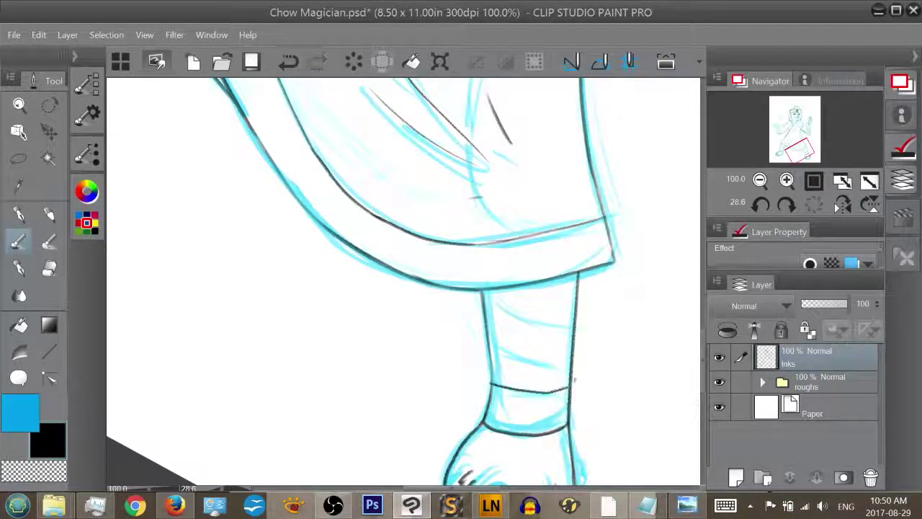
pyautogui.hotkey('ctrl', 'z')
pyautogui.moveTo(491, 383); pyautogui.dragTo(567, 390)
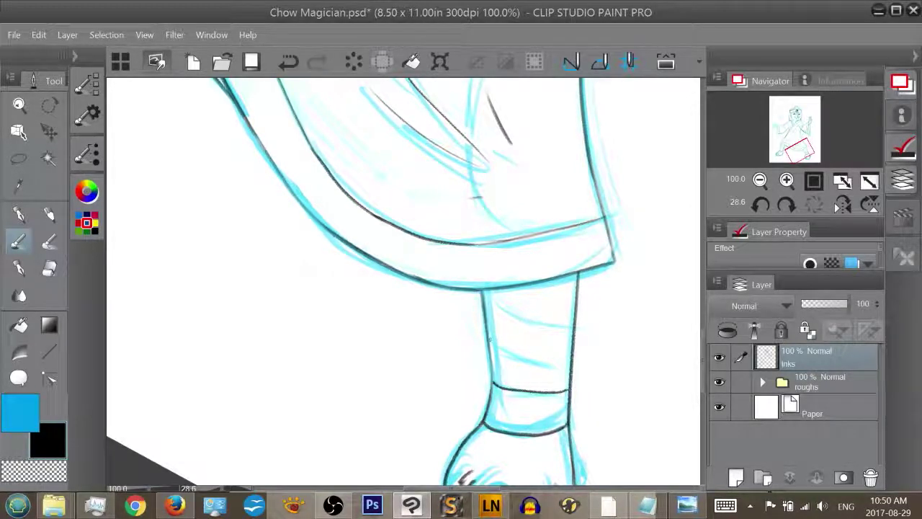
# Ink the two remaining wrap lines slanting across the leg between the lowest wrap line and the hem
pyautogui.moveTo(489, 341); pyautogui.dragTo(571, 353)
pyautogui.moveTo(484, 292)
pyautogui.mouseDown()
pyautogui.moveTo(527, 317)
pyautogui.moveTo(574, 327)
pyautogui.mouseUp()
pyautogui.hotkey('ctrl', 'z')
pyautogui.moveTo(562, 288); pyautogui.dragTo(577, 277)
pyautogui.hotkey('ctrl', 'z')
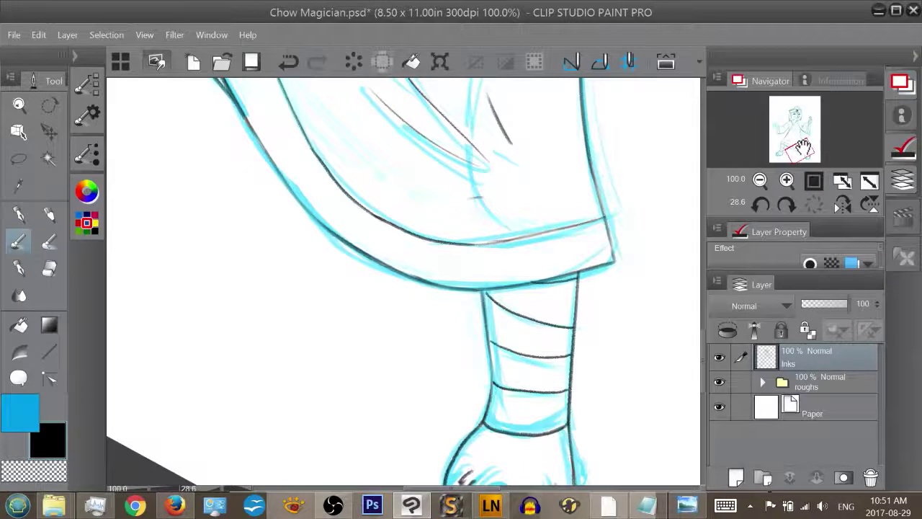
# Ink the curved outline of the small bulging shape against the robe's side edge, below the sleeve
pyautogui.moveTo(803, 148); pyautogui.dragTo(800, 133)
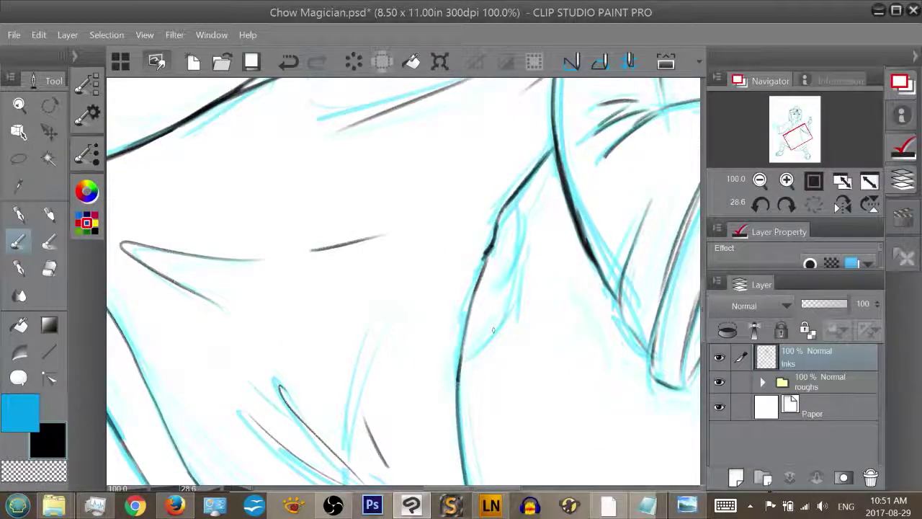
pyautogui.moveTo(483, 346); pyautogui.dragTo(515, 262)
pyautogui.hotkey('ctrl', 'z')
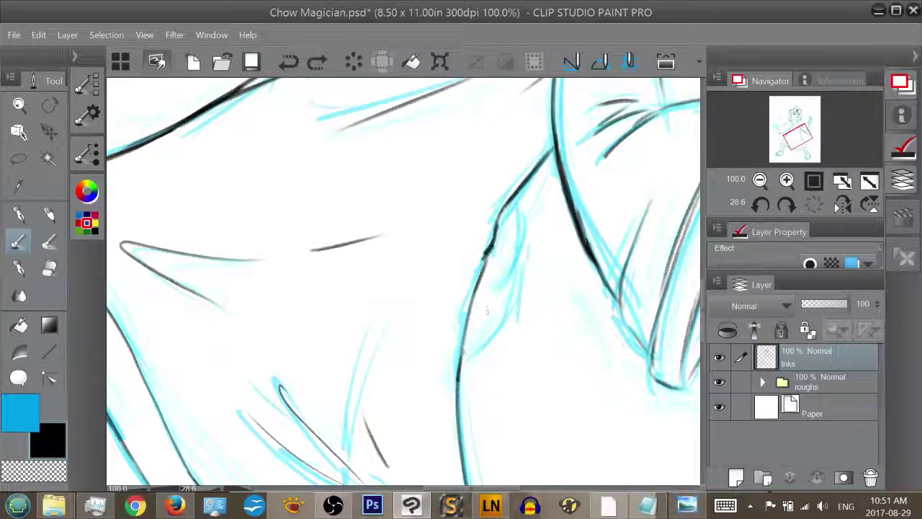
pyautogui.moveTo(462, 358)
pyautogui.mouseDown()
pyautogui.moveTo(494, 334)
pyautogui.moveTo(515, 274)
pyautogui.mouseUp()
pyautogui.hotkey('ctrl', 'z')
pyautogui.moveTo(462, 358)
pyautogui.mouseDown()
pyautogui.moveTo(509, 299)
pyautogui.moveTo(519, 207)
pyautogui.mouseUp()
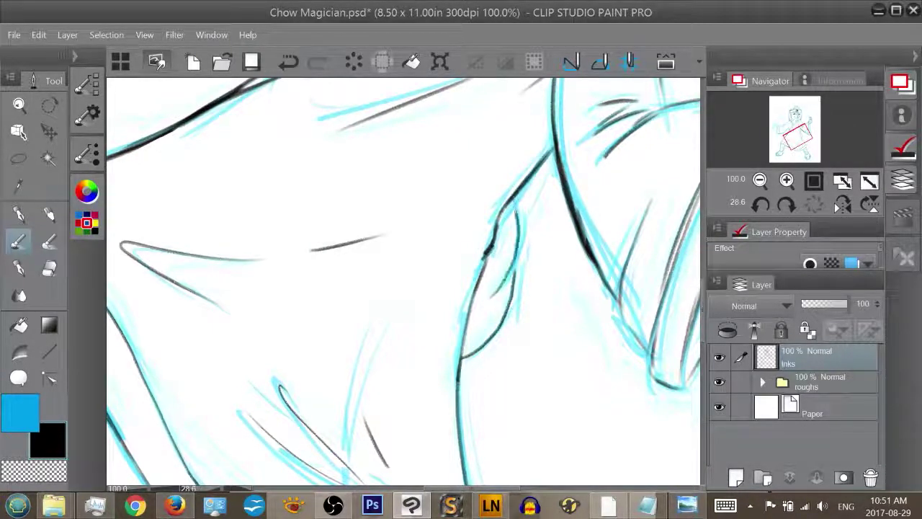
# Ink the inner fold line of the small bulging shape against the robe's side edge, redrawing it until it meets the outline
pyautogui.hotkey('ctrl', 'z')
pyautogui.moveTo(495, 296); pyautogui.dragTo(519, 211)
pyautogui.hotkey('ctrl', 'z')
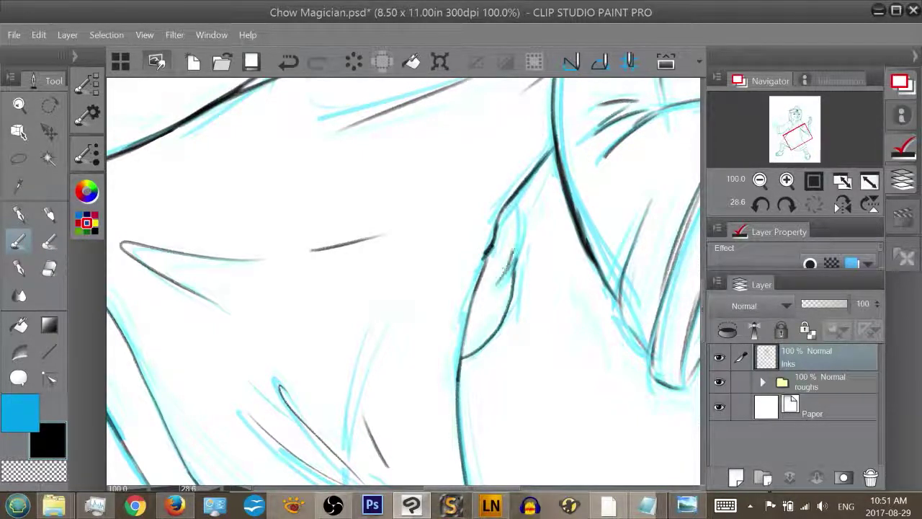
pyautogui.moveTo(499, 282); pyautogui.dragTo(517, 193)
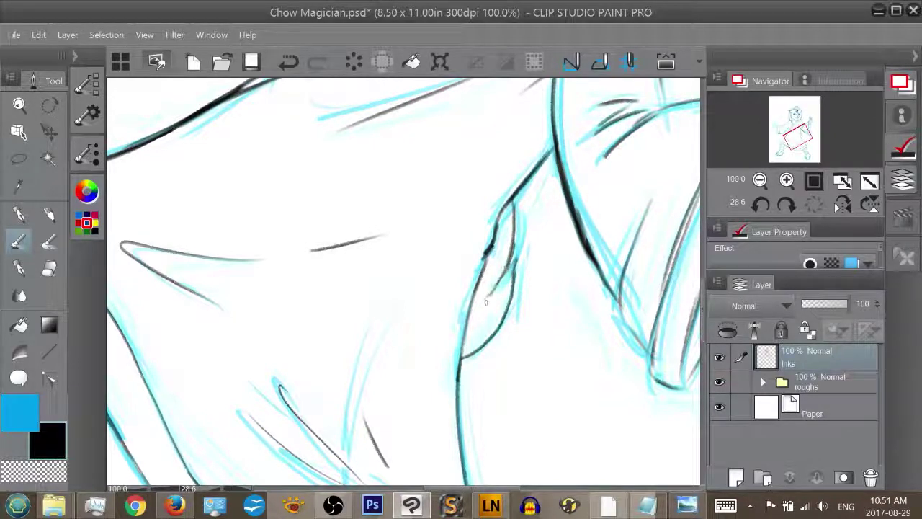
pyautogui.moveTo(491, 294); pyautogui.dragTo(500, 286)
# Darken the lower tip of the hanging sleeve cuff, rounding its corner and joining it to both cuff edges
pyautogui.moveTo(799, 134); pyautogui.dragTo(807, 134)
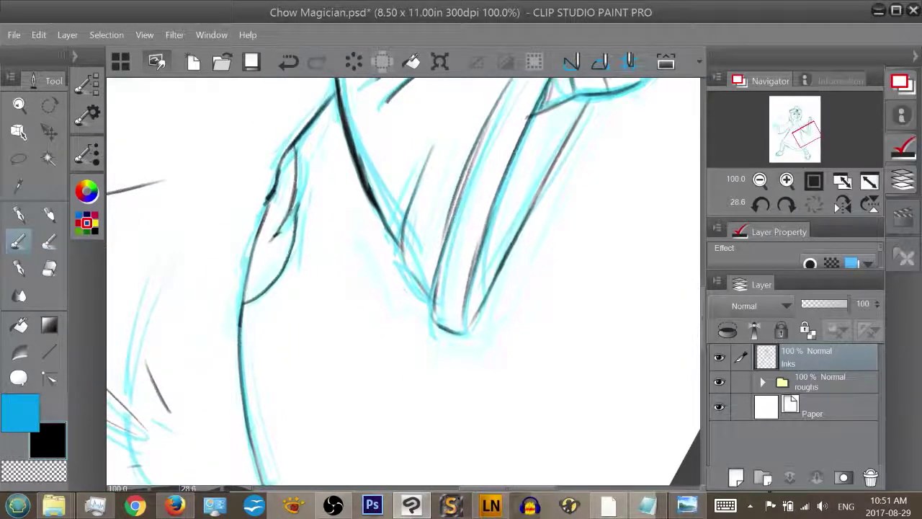
pyautogui.moveTo(441, 262)
pyautogui.mouseDown()
pyautogui.moveTo(434, 321)
pyautogui.moveTo(462, 332)
pyautogui.mouseUp()
pyautogui.moveTo(486, 304); pyautogui.dragTo(466, 334)
pyautogui.hotkey('ctrl', 'z')
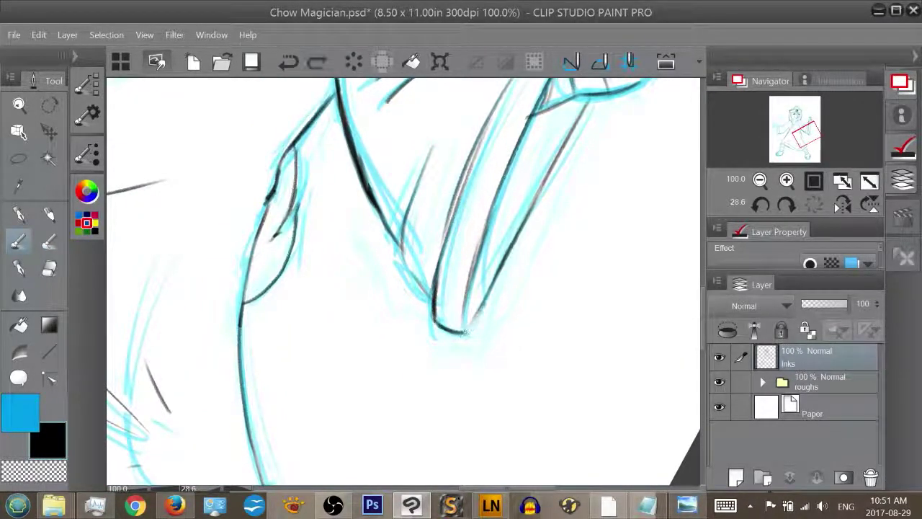
pyautogui.moveTo(487, 301); pyautogui.dragTo(464, 332)
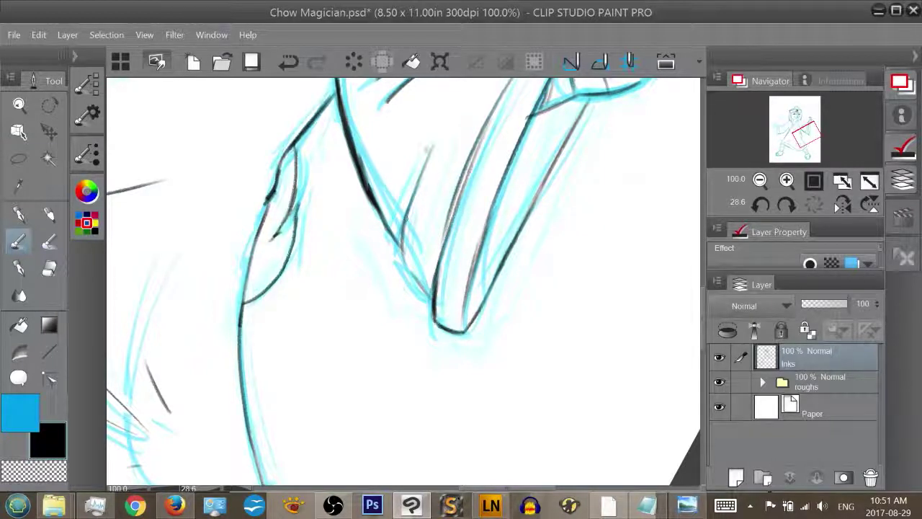
# Ink the missing stretch of sleeve edge between the small fold line and the lower tip of the cuff
pyautogui.moveTo(409, 209)
pyautogui.mouseDown()
pyautogui.moveTo(402, 232)
pyautogui.moveTo(432, 293)
pyautogui.mouseUp()
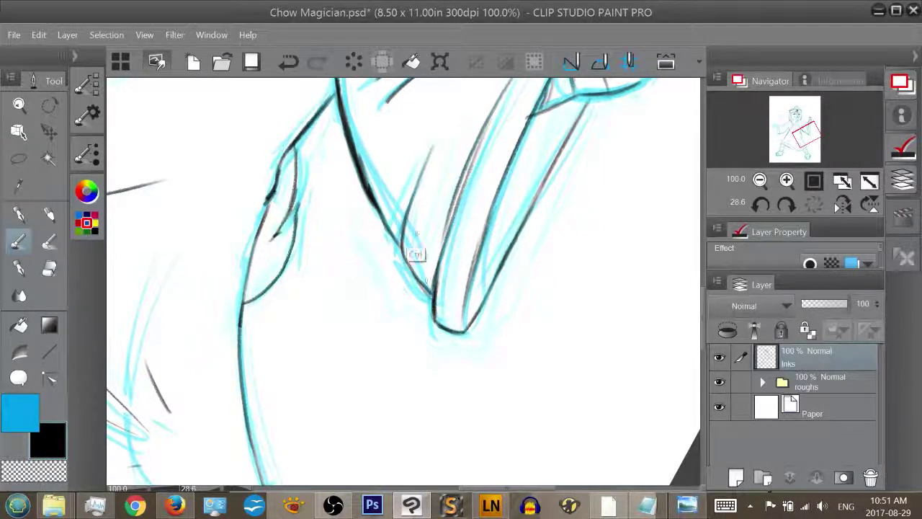
pyautogui.hotkey('ctrl', 'z')
pyautogui.moveTo(402, 229)
pyautogui.mouseDown()
pyautogui.moveTo(406, 267)
pyautogui.moveTo(433, 295)
pyautogui.moveTo(370, 395)
pyautogui.moveTo(508, 432)
pyautogui.moveTo(529, 358)
pyautogui.mouseUp()
pyautogui.hotkey('ctrl', 'z')
# Thicken the lower part of the cuff's inner trim line with overlapping strokes rising from the tip
pyautogui.moveTo(511, 442); pyautogui.dragTo(529, 366)
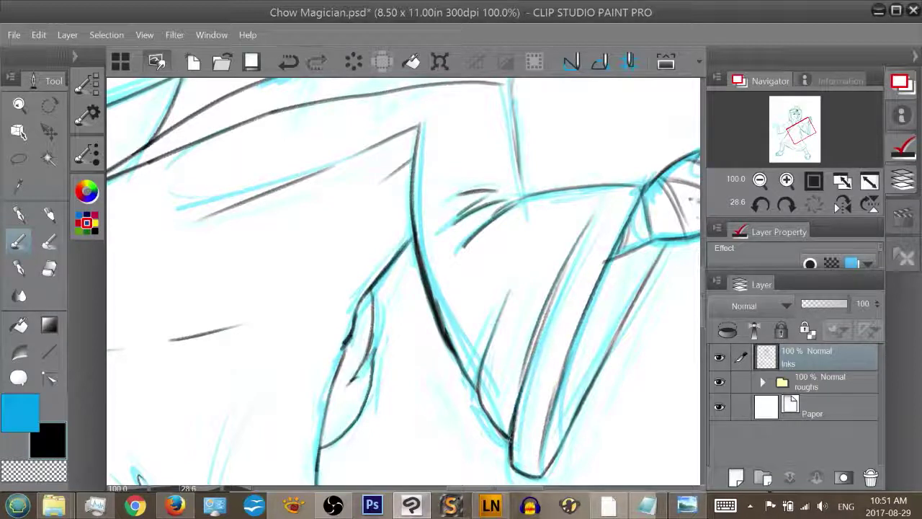
pyautogui.moveTo(512, 429); pyautogui.dragTo(538, 337)
pyautogui.moveTo(515, 417); pyautogui.dragTo(545, 323)
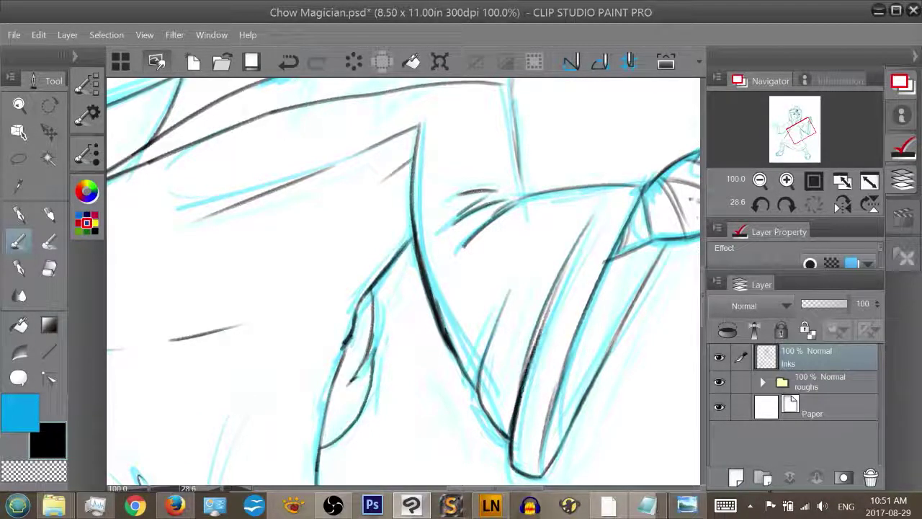
pyautogui.moveTo(519, 396); pyautogui.dragTo(548, 308)
# Erase along the side of the cuff's inner trim line to thin and smooth the thickened stroke
pyautogui.press('e')
pyautogui.moveTo(522, 377); pyautogui.dragTo(563, 263)
pyautogui.hotkey('ctrl', 'z')
pyautogui.hotkey('ctrl', 'z')
pyautogui.moveTo(528, 351)
pyautogui.mouseDown()
pyautogui.moveTo(543, 307)
pyautogui.moveTo(537, 298)
pyautogui.mouseUp()
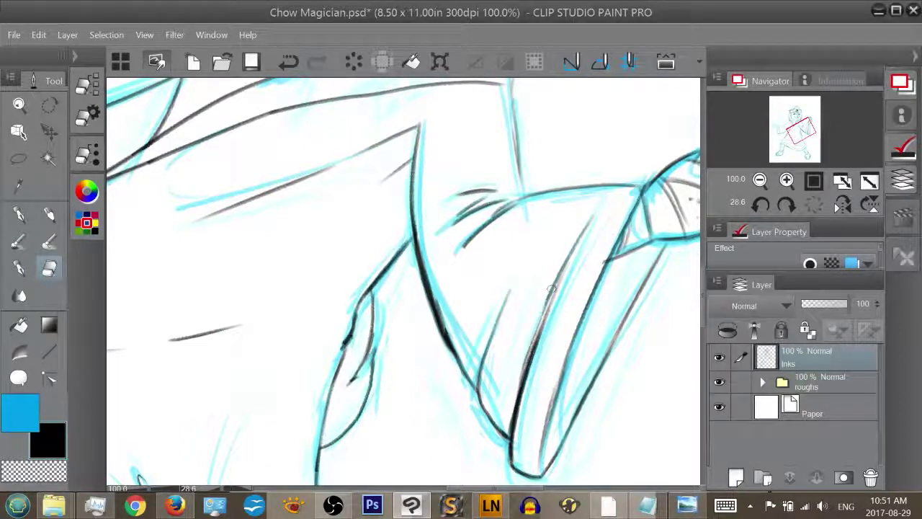
pyautogui.moveTo(519, 374); pyautogui.dragTo(549, 288)
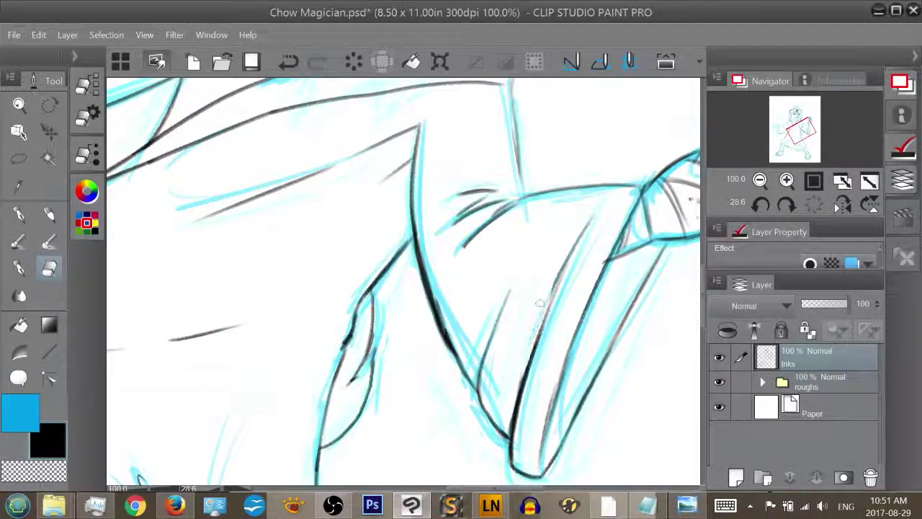
pyautogui.hotkey('ctrl', 'z')
pyautogui.moveTo(520, 377); pyautogui.dragTo(548, 297)
pyautogui.moveTo(533, 330); pyautogui.dragTo(569, 240)
pyautogui.moveTo(539, 310)
pyautogui.mouseDown()
pyautogui.moveTo(565, 246)
pyautogui.moveTo(560, 257)
pyautogui.mouseUp()
pyautogui.moveTo(541, 303); pyautogui.dragTo(577, 222)
# Redraw the upper end of the cuff's inner trim line until it reaches the sleeve's top edge
pyautogui.press('p')
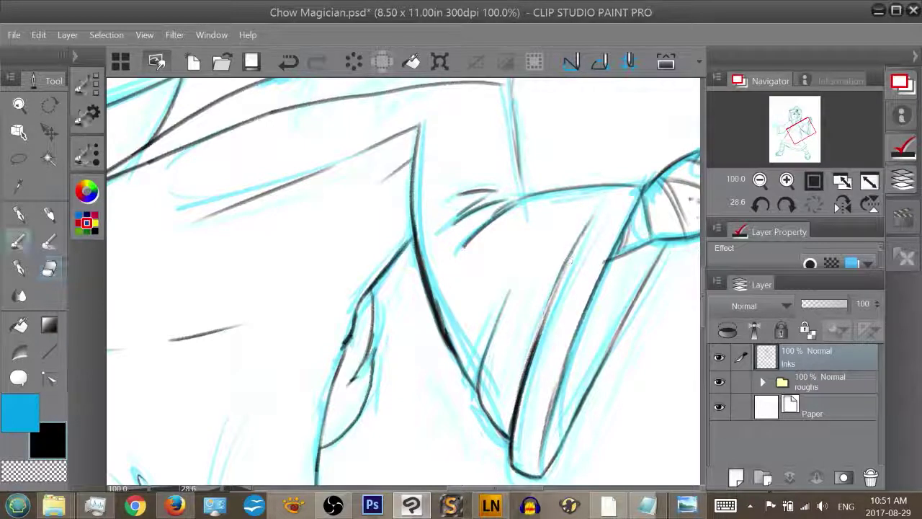
pyautogui.hotkey('ctrl', 'z')
pyautogui.moveTo(586, 226); pyautogui.dragTo(572, 248)
pyautogui.hotkey('ctrl', 'z')
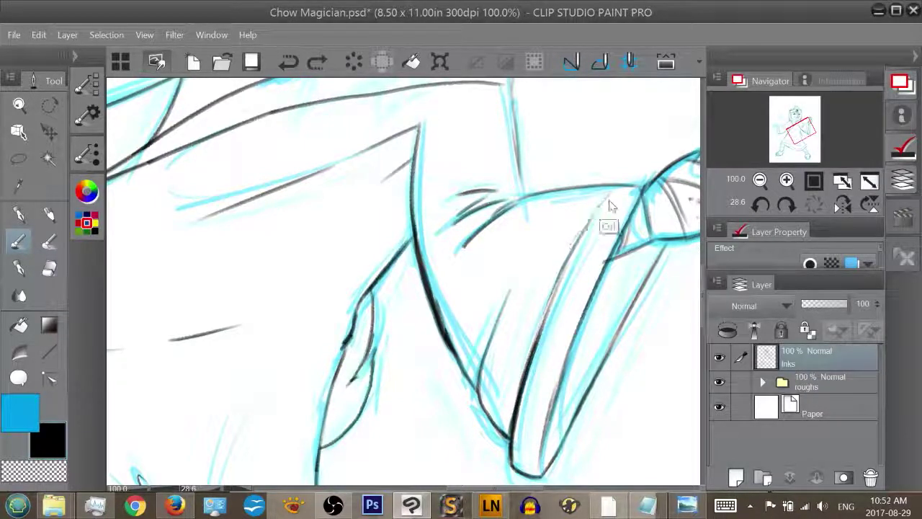
pyautogui.moveTo(605, 198); pyautogui.dragTo(585, 236)
pyautogui.hotkey('ctrl', 'z')
pyautogui.moveTo(613, 185); pyautogui.dragTo(579, 240)
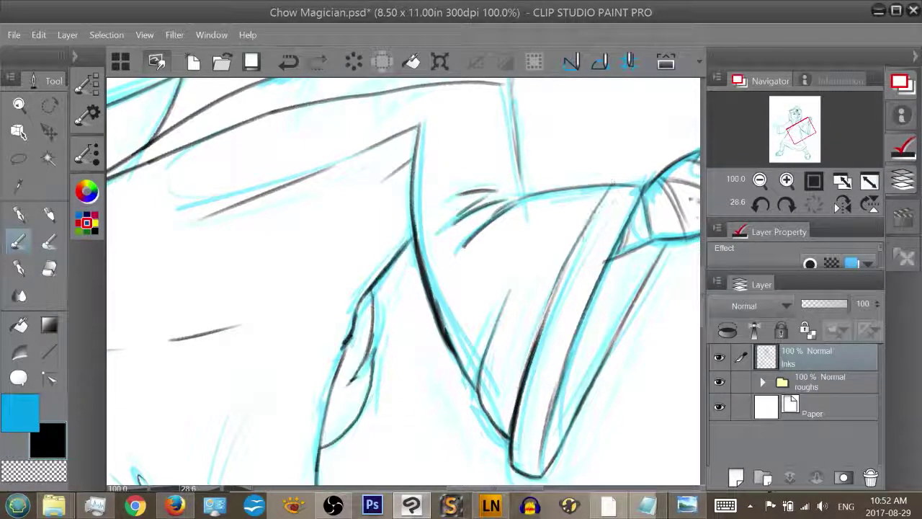
# Rotate the canvas around the opposite sleeve and ink the back of the hand rising from the cuff, reworking the thumb strokes
pyautogui.moveTo(808, 129); pyautogui.dragTo(813, 128)
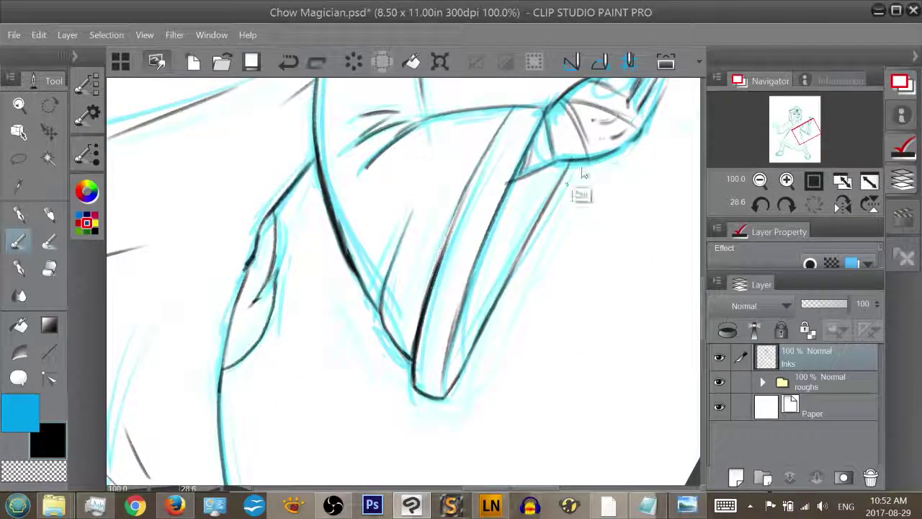
pyautogui.moveTo(802, 130)
pyautogui.mouseDown()
pyautogui.moveTo(798, 115)
pyautogui.moveTo(773, 128)
pyautogui.mouseUp()
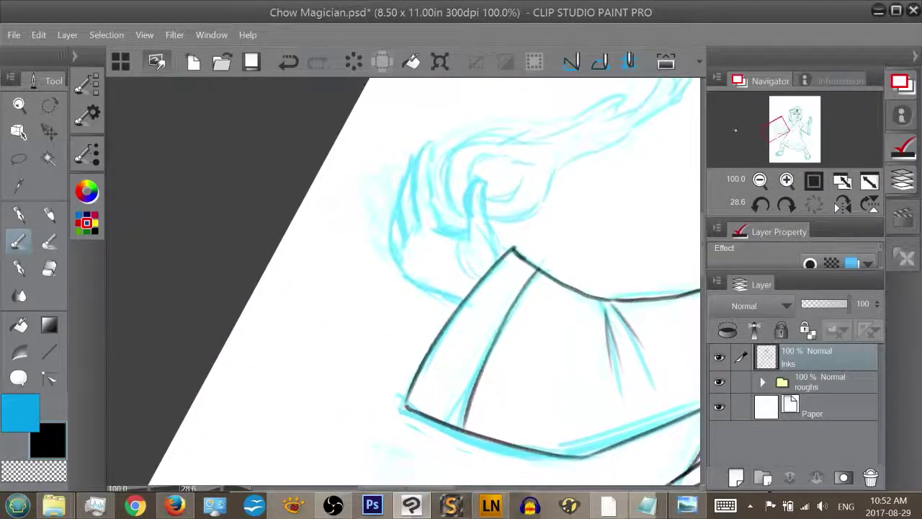
pyautogui.press('r')
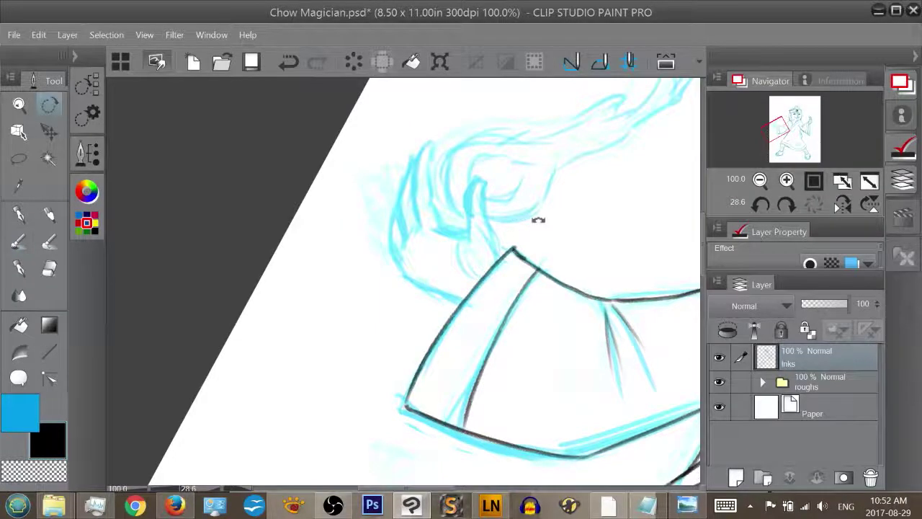
pyautogui.moveTo(535, 216); pyautogui.dragTo(525, 334)
pyautogui.press('b')
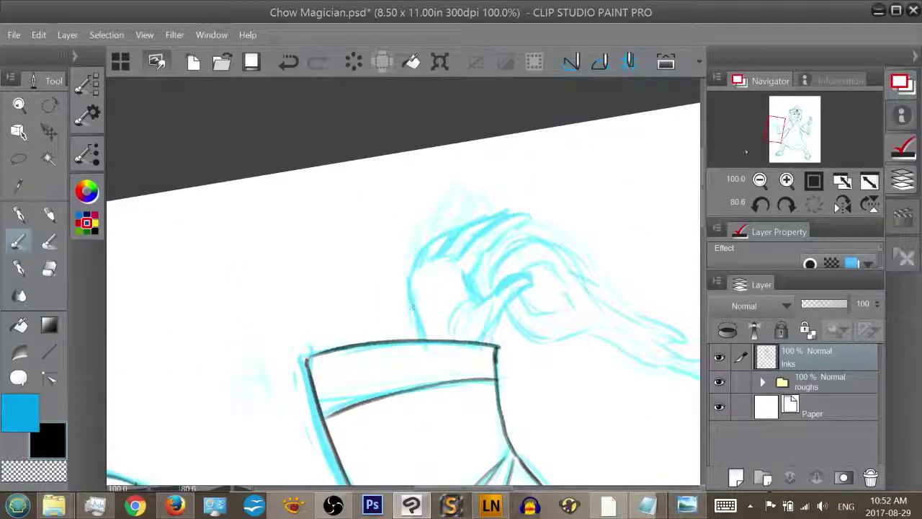
pyautogui.moveTo(777, 128)
pyautogui.mouseDown()
pyautogui.moveTo(792, 142)
pyautogui.moveTo(819, 132)
pyautogui.moveTo(773, 112)
pyautogui.moveTo(768, 132)
pyautogui.moveTo(782, 136)
pyautogui.mouseUp()
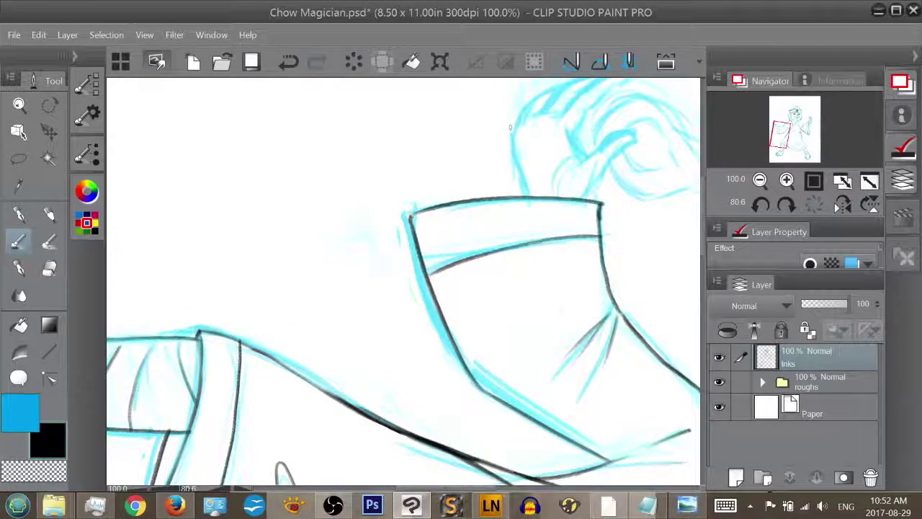
pyautogui.moveTo(508, 195)
pyautogui.mouseDown()
pyautogui.moveTo(496, 126)
pyautogui.moveTo(492, 140)
pyautogui.moveTo(498, 119)
pyautogui.mouseUp()
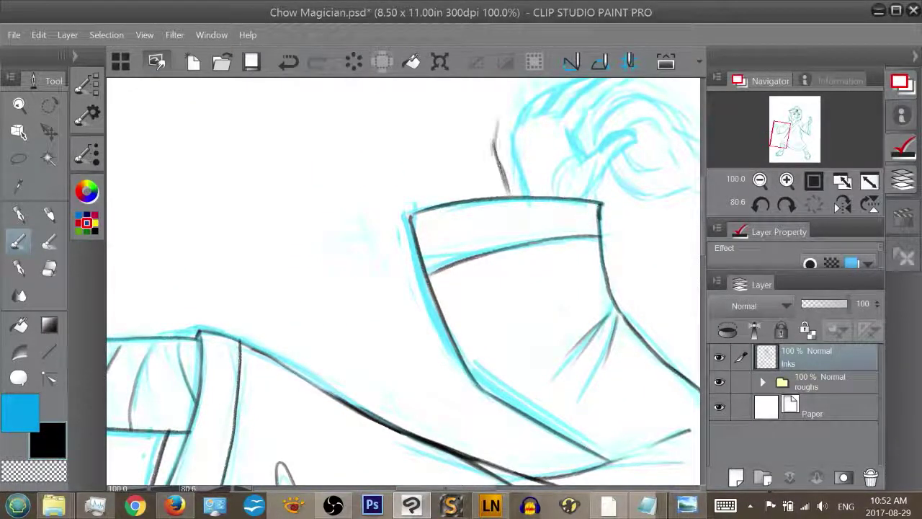
pyautogui.moveTo(494, 152); pyautogui.dragTo(503, 110)
pyautogui.moveTo(601, 177)
pyautogui.mouseDown()
pyautogui.moveTo(655, 126)
pyautogui.moveTo(622, 119)
pyautogui.moveTo(629, 116)
pyautogui.moveTo(610, 135)
pyautogui.moveTo(617, 126)
pyautogui.moveTo(592, 137)
pyautogui.moveTo(574, 128)
pyautogui.mouseUp()
pyautogui.hotkey('ctrl', 'z')
pyautogui.hotkey('ctrl', 'z')
pyautogui.hotkey('ctrl', 'z')
# Ink the forefinger curling above the thumb, drawing its underside, upper contour and rounded tip
pyautogui.moveTo(779, 132)
pyautogui.mouseDown()
pyautogui.moveTo(782, 140)
pyautogui.moveTo(772, 130)
pyautogui.mouseUp()
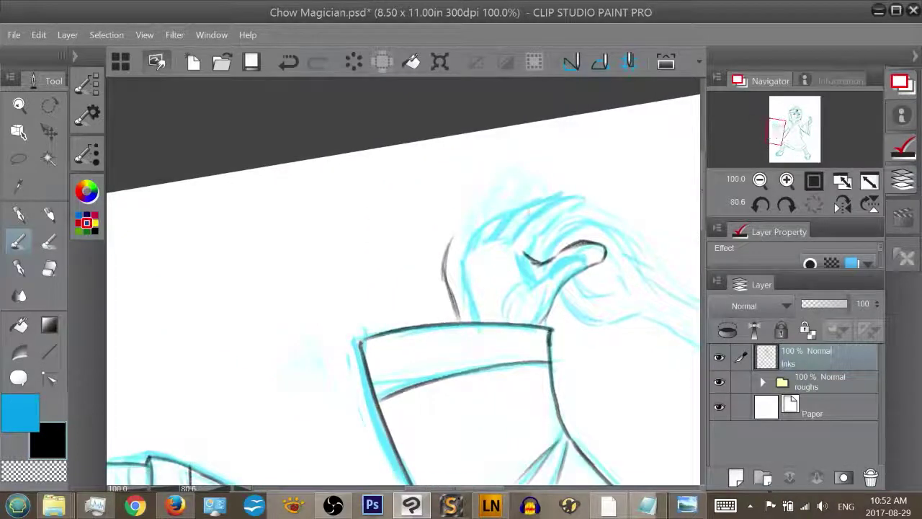
pyautogui.moveTo(538, 228)
pyautogui.mouseDown()
pyautogui.moveTo(522, 251)
pyautogui.moveTo(535, 226)
pyautogui.moveTo(594, 204)
pyautogui.moveTo(556, 211)
pyautogui.moveTo(583, 208)
pyautogui.mouseUp()
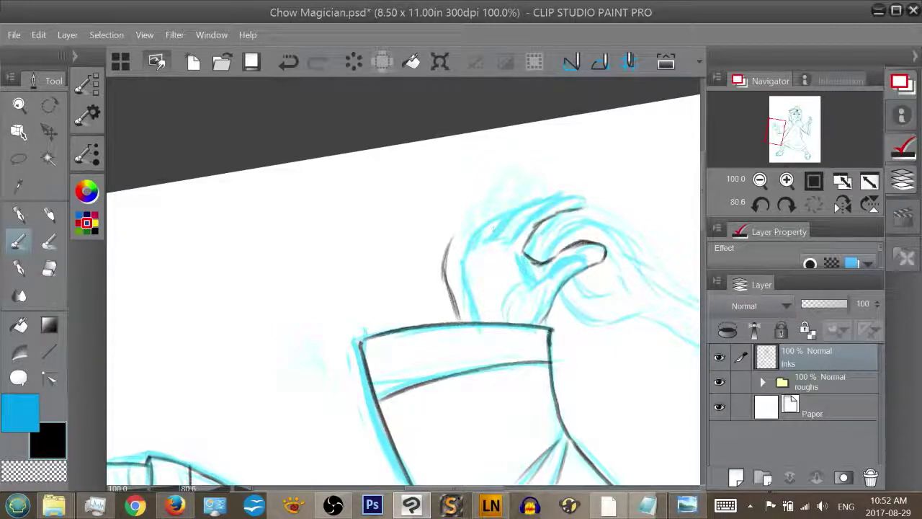
pyautogui.moveTo(494, 232)
pyautogui.mouseDown()
pyautogui.moveTo(512, 210)
pyautogui.moveTo(546, 194)
pyautogui.moveTo(588, 196)
pyautogui.mouseUp()
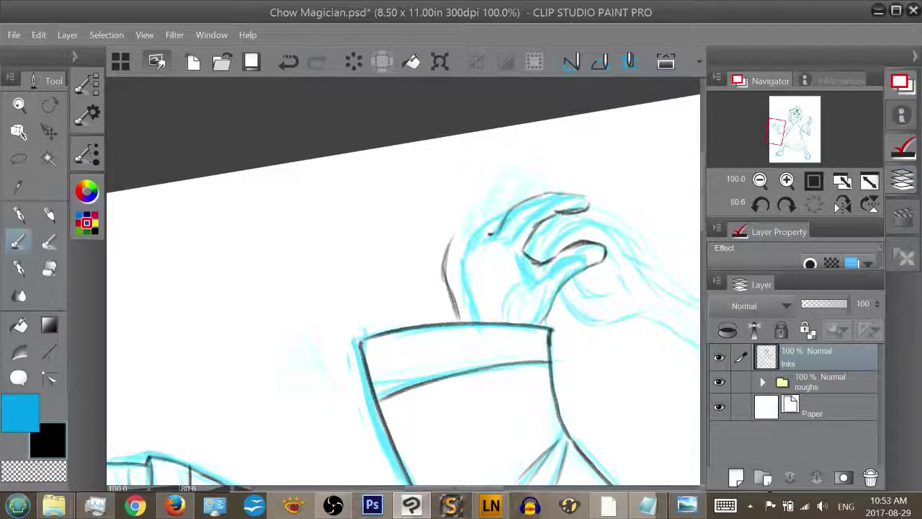
pyautogui.moveTo(588, 209); pyautogui.dragTo(555, 211)
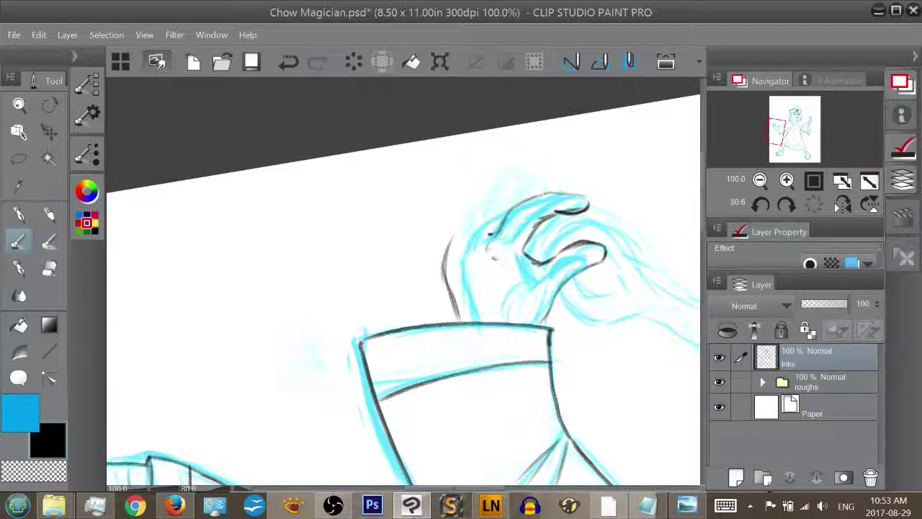
# Ink the contours of the remaining fingers and add small knuckle marks, erasing the stray mark below the forefinger's knuckle
pyautogui.moveTo(488, 242)
pyautogui.mouseDown()
pyautogui.moveTo(493, 260)
pyautogui.moveTo(494, 222)
pyautogui.mouseUp()
pyautogui.press('e')
pyautogui.moveTo(495, 245)
pyautogui.mouseDown()
pyautogui.moveTo(492, 264)
pyautogui.moveTo(491, 250)
pyautogui.mouseUp()
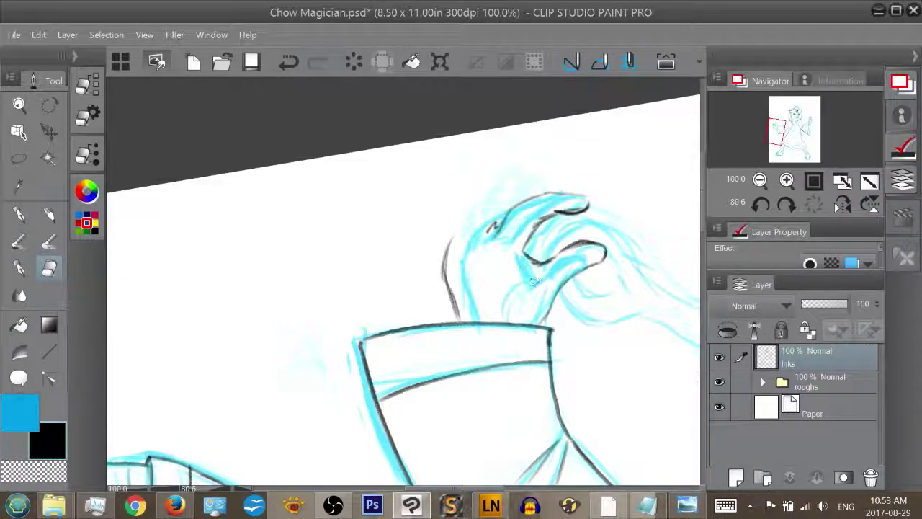
pyautogui.press('b')
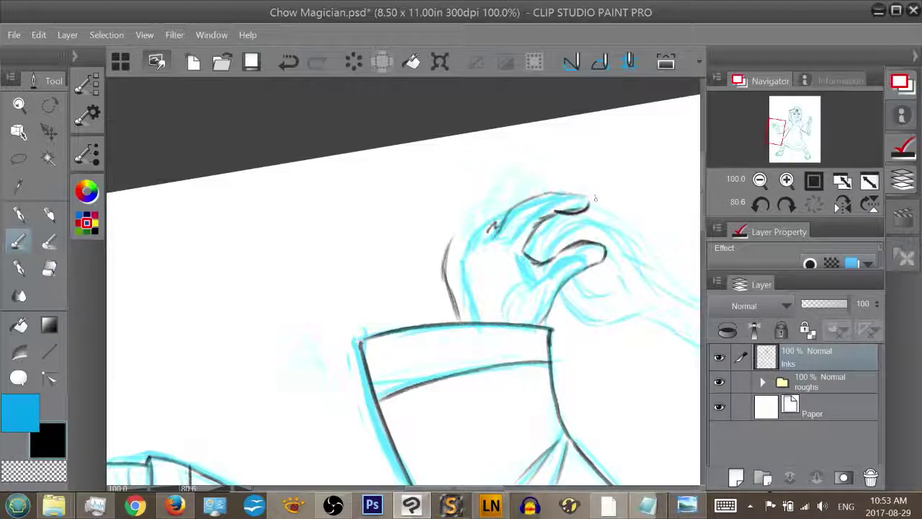
pyautogui.moveTo(593, 200); pyautogui.dragTo(584, 205)
pyautogui.moveTo(472, 226)
pyautogui.mouseDown()
pyautogui.moveTo(499, 205)
pyautogui.moveTo(526, 202)
pyautogui.mouseUp()
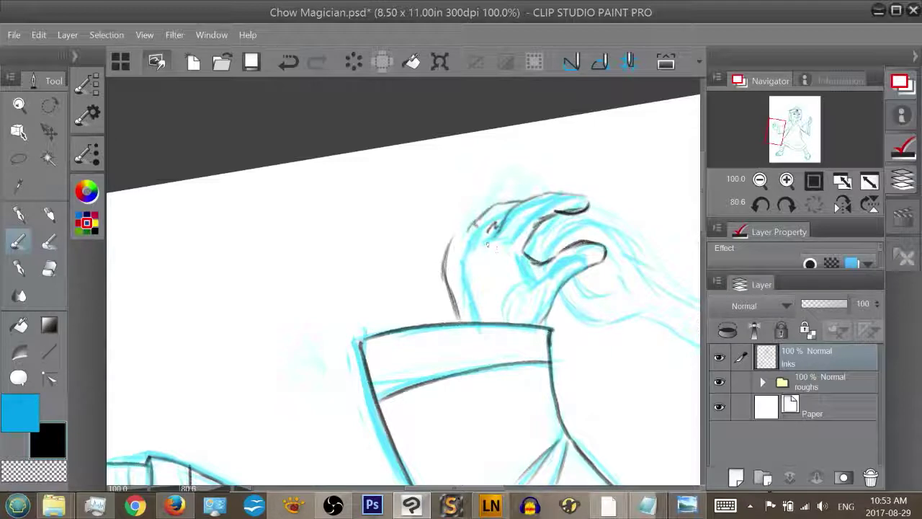
pyautogui.moveTo(487, 244)
pyautogui.mouseDown()
pyautogui.moveTo(484, 265)
pyautogui.moveTo(444, 264)
pyautogui.moveTo(456, 229)
pyautogui.moveTo(479, 221)
pyautogui.moveTo(461, 219)
pyautogui.moveTo(504, 204)
pyautogui.mouseUp()
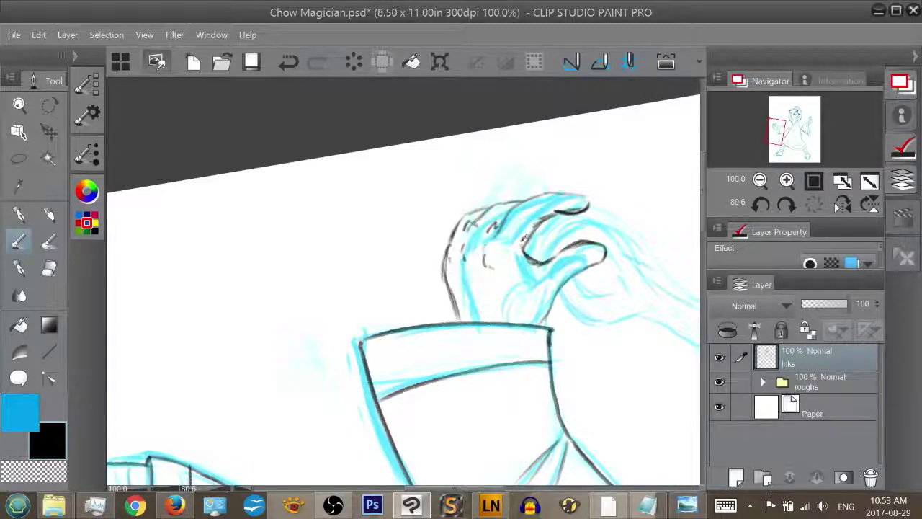
# Erase the base of the forefinger's underside and re-ink it as a darker curve joining the thumb
pyautogui.press('e')
pyautogui.press('e')
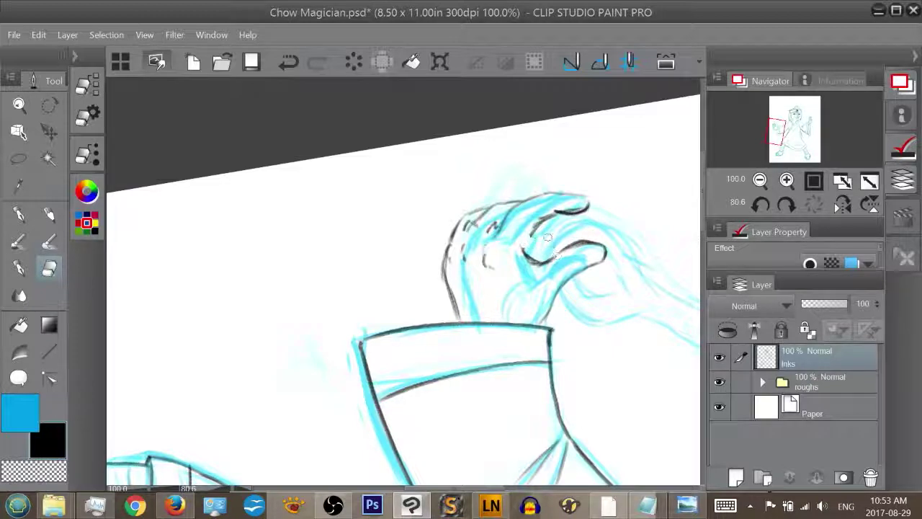
pyautogui.press('b')
pyautogui.moveTo(528, 236); pyautogui.dragTo(534, 260)
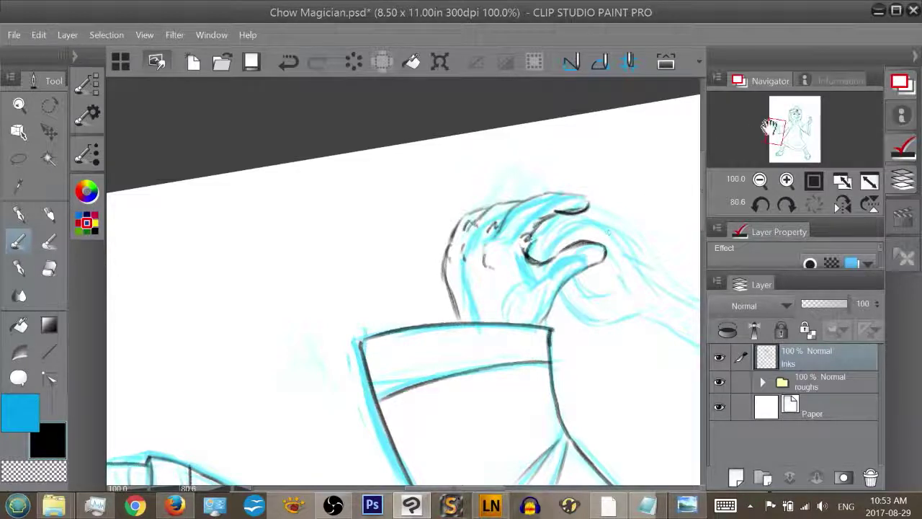
# Undo the heavy shading strokes between forefinger and thumb and touch up that crease with a lighter stroke
pyautogui.moveTo(777, 132); pyautogui.dragTo(783, 127)
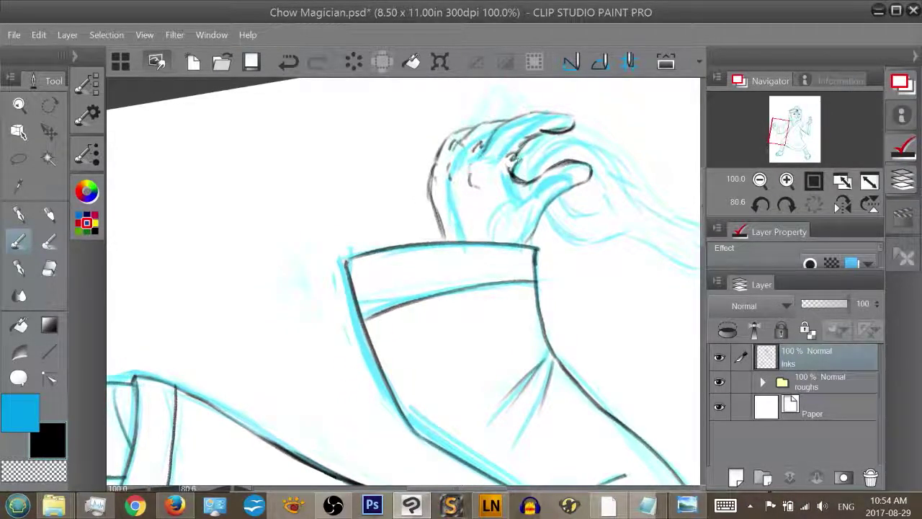
pyautogui.moveTo(523, 159)
pyautogui.mouseDown()
pyautogui.moveTo(532, 180)
pyautogui.moveTo(517, 178)
pyautogui.mouseUp()
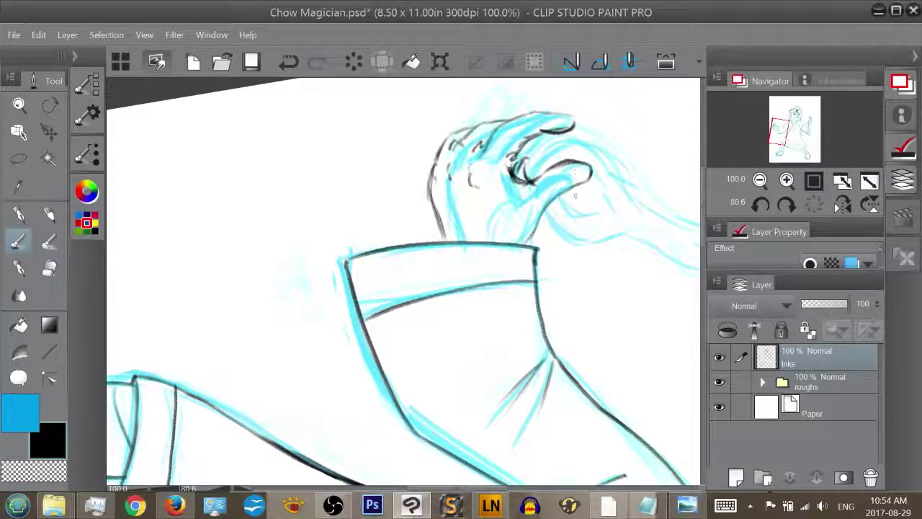
pyautogui.hotkey('ctrl', 'z')
pyautogui.hotkey('ctrl', 'z')
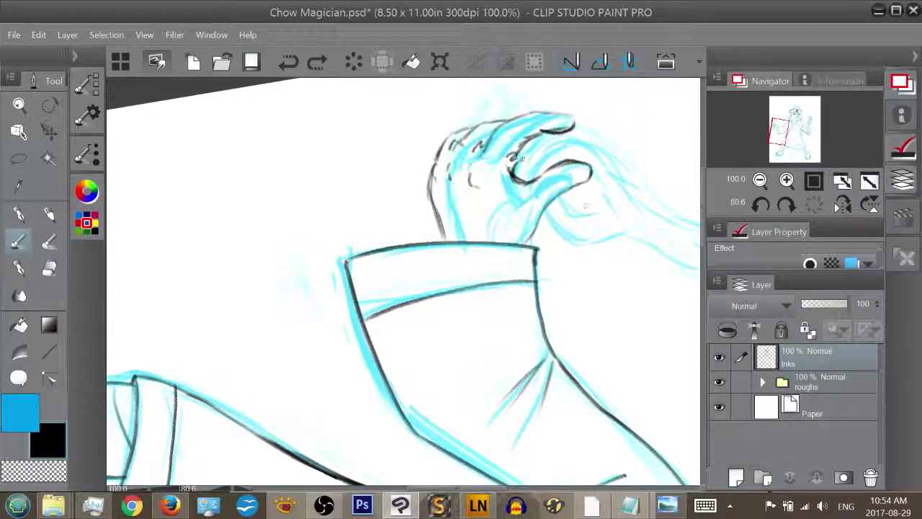
pyautogui.moveTo(508, 170); pyautogui.dragTo(523, 180)
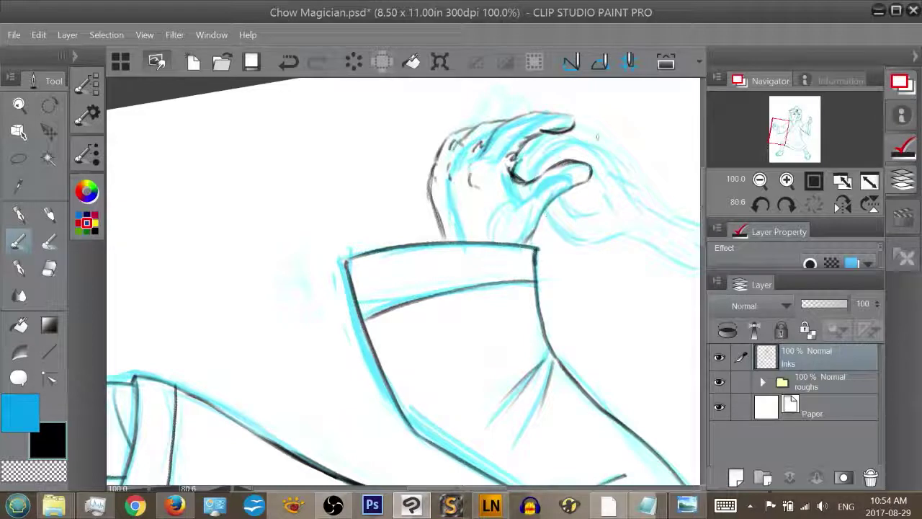
# Ink two curved wrap lines across the palm from its outer edge to the thumb's base and erase the overlap there
pyautogui.moveTo(782, 134)
pyautogui.mouseDown()
pyautogui.moveTo(807, 151)
pyautogui.moveTo(817, 140)
pyautogui.moveTo(811, 129)
pyautogui.moveTo(778, 131)
pyautogui.mouseUp()
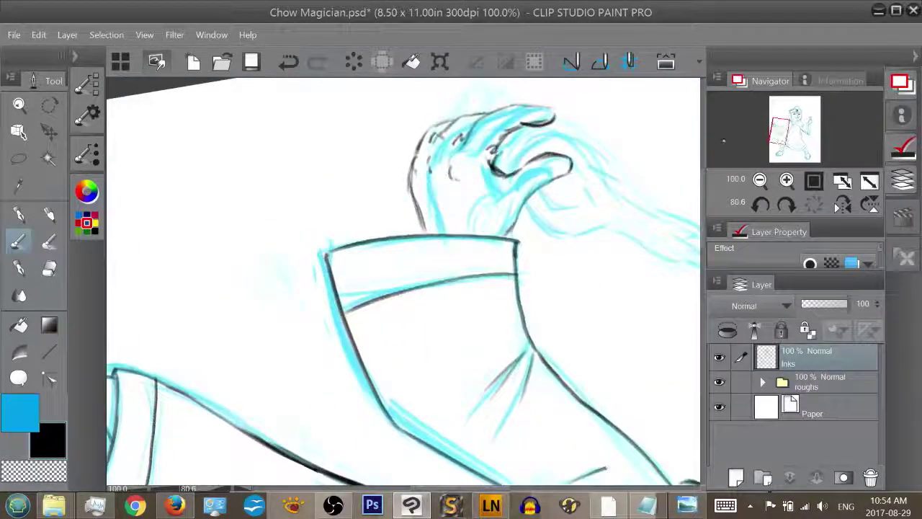
pyautogui.press('b')
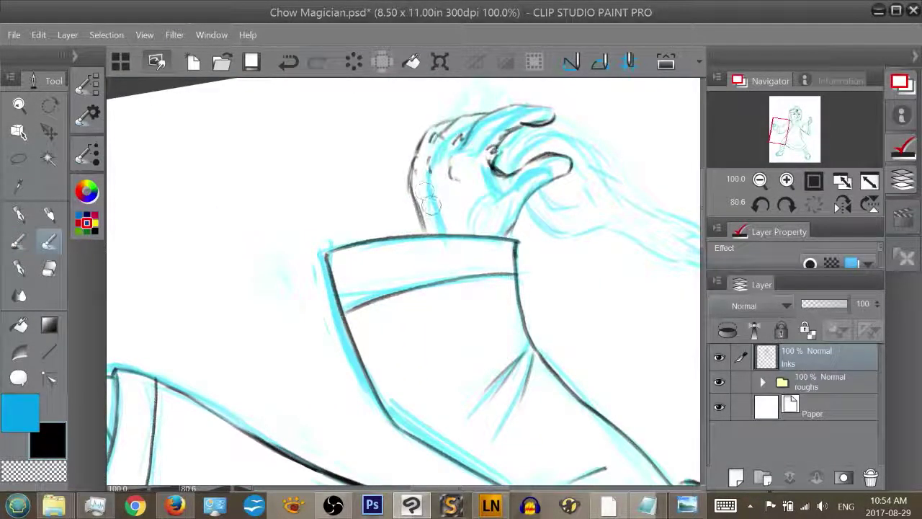
pyautogui.press('b')
pyautogui.press('b')
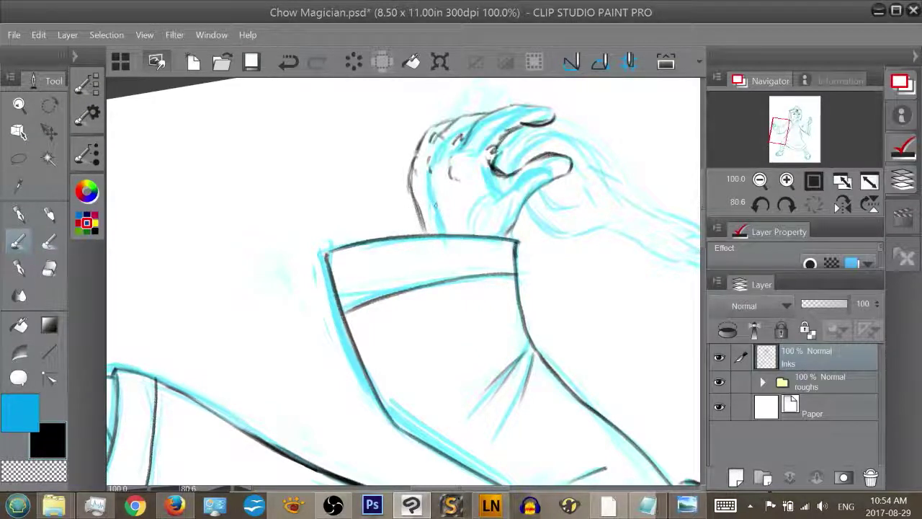
pyautogui.moveTo(481, 176)
pyautogui.mouseDown()
pyautogui.moveTo(429, 207)
pyautogui.moveTo(417, 196)
pyautogui.moveTo(475, 206)
pyautogui.moveTo(516, 169)
pyautogui.moveTo(498, 171)
pyautogui.mouseUp()
pyautogui.press('e')
pyautogui.press('e')
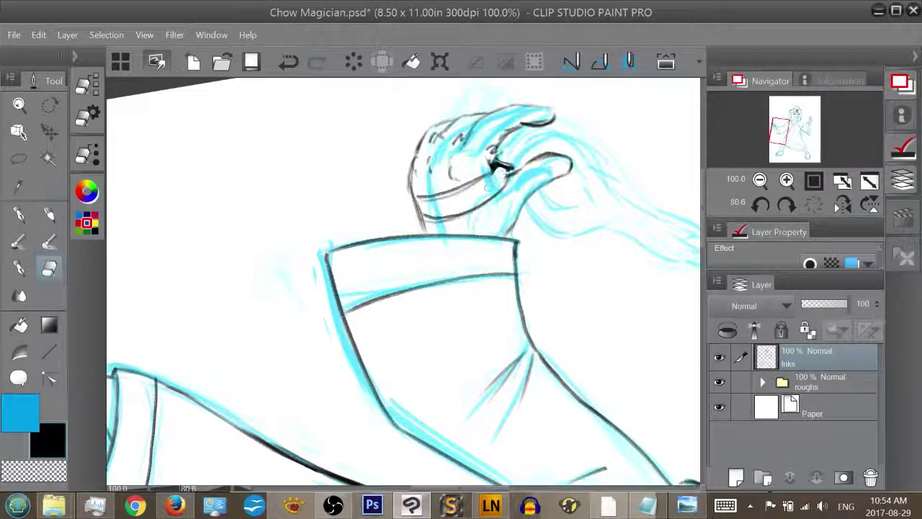
pyautogui.moveTo(497, 169); pyautogui.dragTo(500, 178)
pyautogui.press('p')
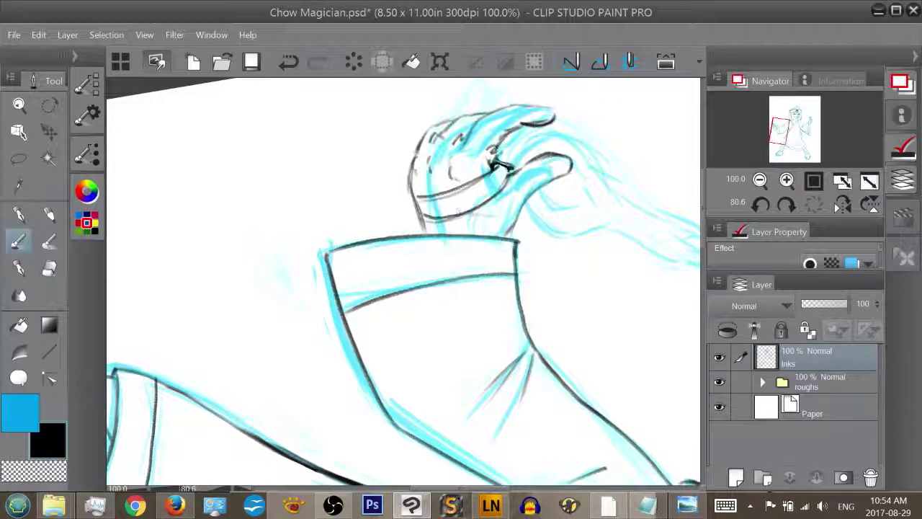
# Ink the wrap line running to the thumb side of the wrist and darken both wrist edges down to the cuff
pyautogui.moveTo(472, 212); pyautogui.dragTo(515, 218)
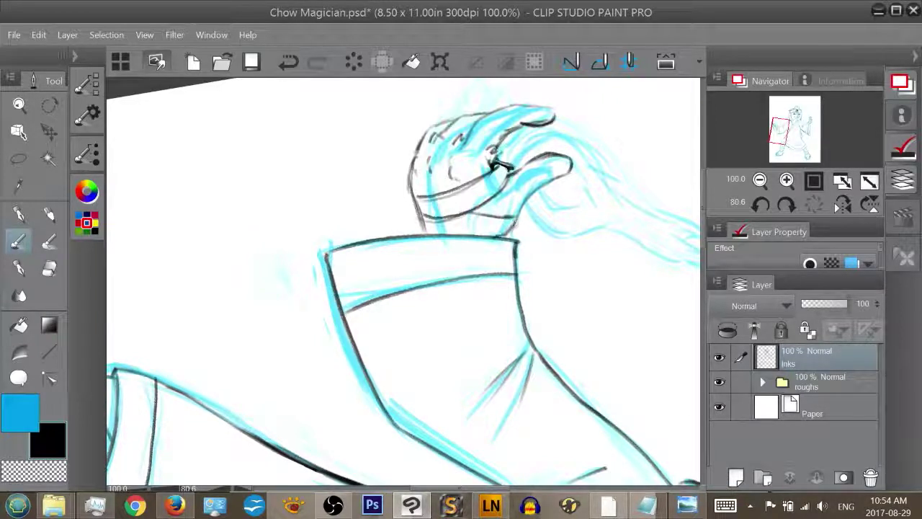
pyautogui.moveTo(428, 211); pyautogui.dragTo(420, 235)
pyautogui.moveTo(516, 217); pyautogui.dragTo(500, 236)
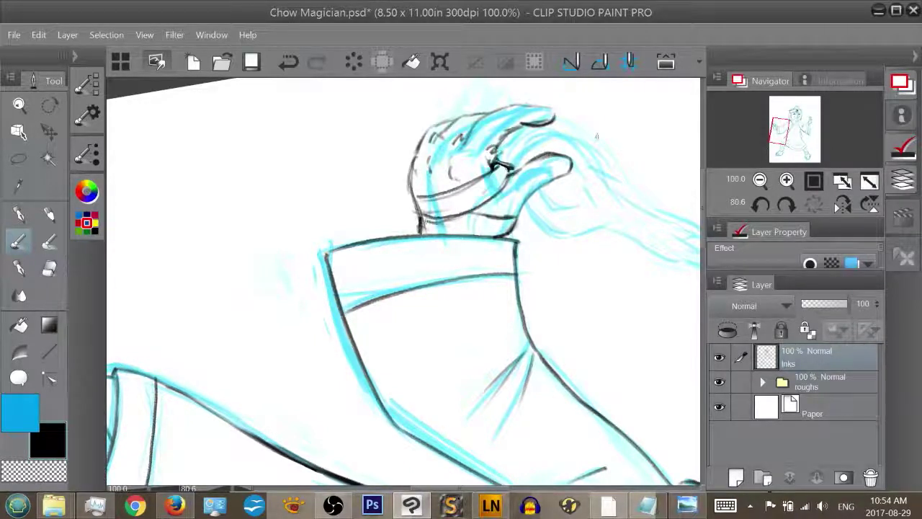
pyautogui.moveTo(516, 216)
pyautogui.mouseDown()
pyautogui.moveTo(503, 235)
pyautogui.moveTo(510, 232)
pyautogui.mouseUp()
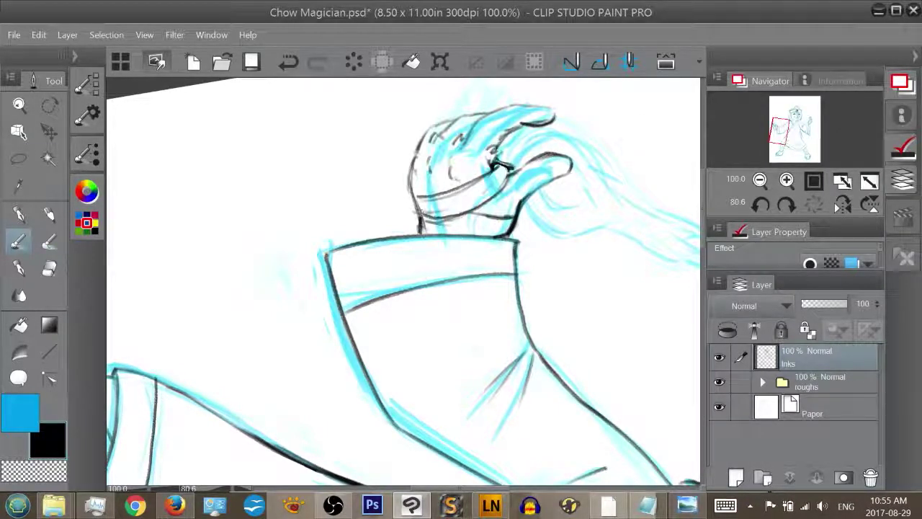
# Clean up the corner where the wrist's outer edge meets the cuff, undoing the unwanted retouching strokes
pyautogui.press('e')
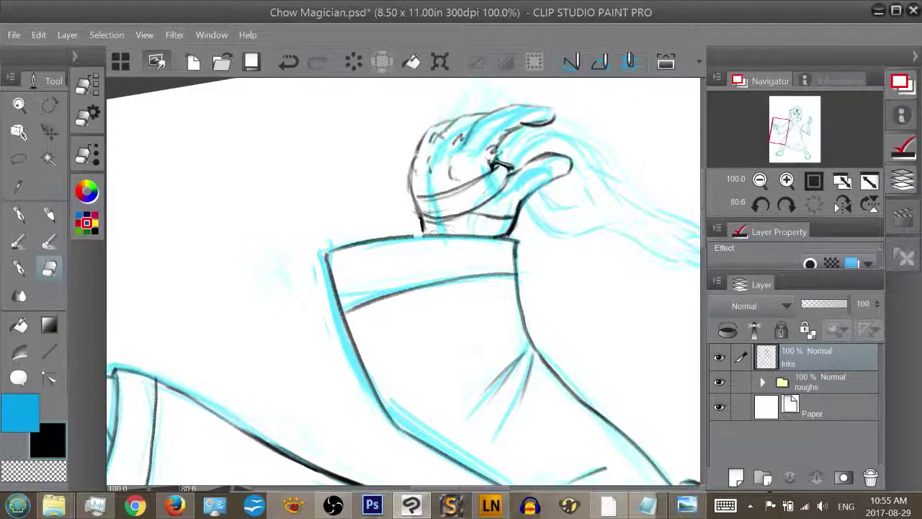
pyautogui.press('b')
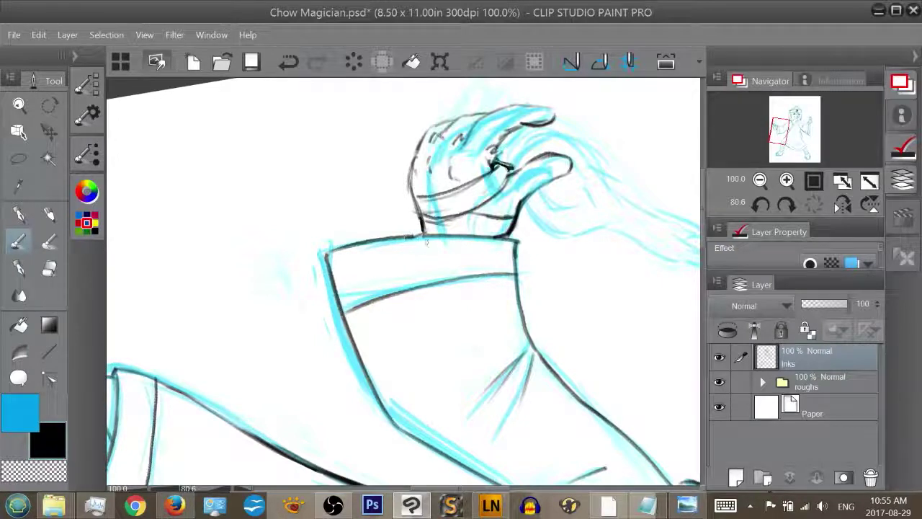
pyautogui.hotkey('ctrl', 'z')
pyautogui.moveTo(420, 216); pyautogui.dragTo(429, 237)
pyautogui.hotkey('ctrl', 'z')
# Rotate the canvas nearly upright around the other, raised hand and ink short strokes at the base of its fingers
pyautogui.moveTo(787, 127)
pyautogui.mouseDown()
pyautogui.moveTo(809, 147)
pyautogui.moveTo(829, 138)
pyautogui.moveTo(821, 126)
pyautogui.mouseUp()
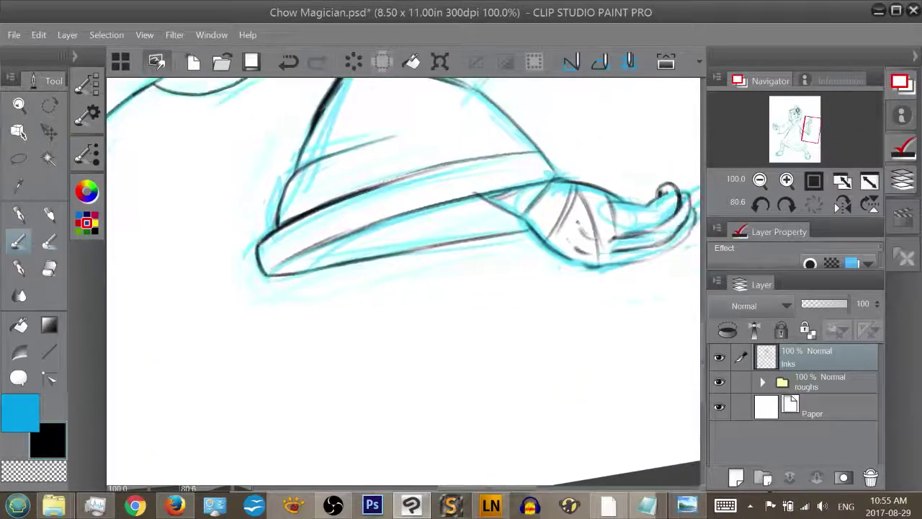
pyautogui.press('r')
pyautogui.moveTo(641, 189); pyautogui.dragTo(351, 145)
pyautogui.moveTo(814, 132); pyautogui.dragTo(804, 124)
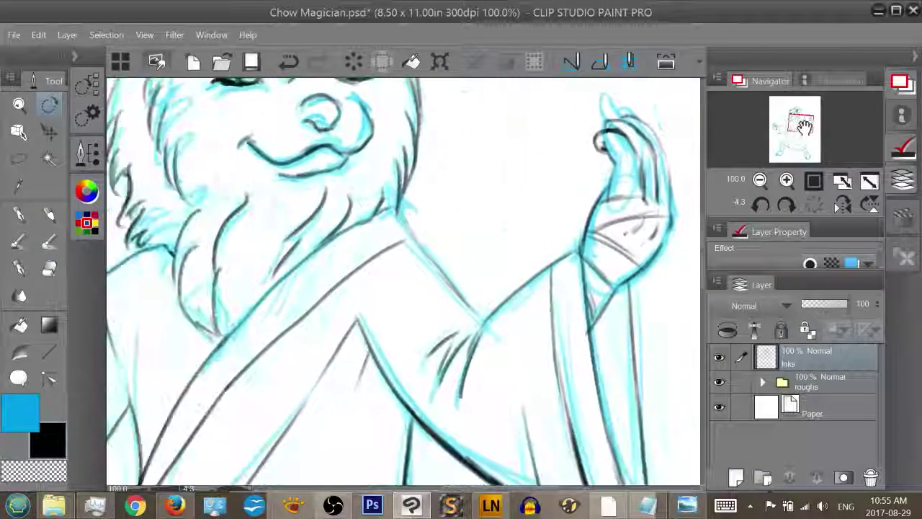
pyautogui.press('b')
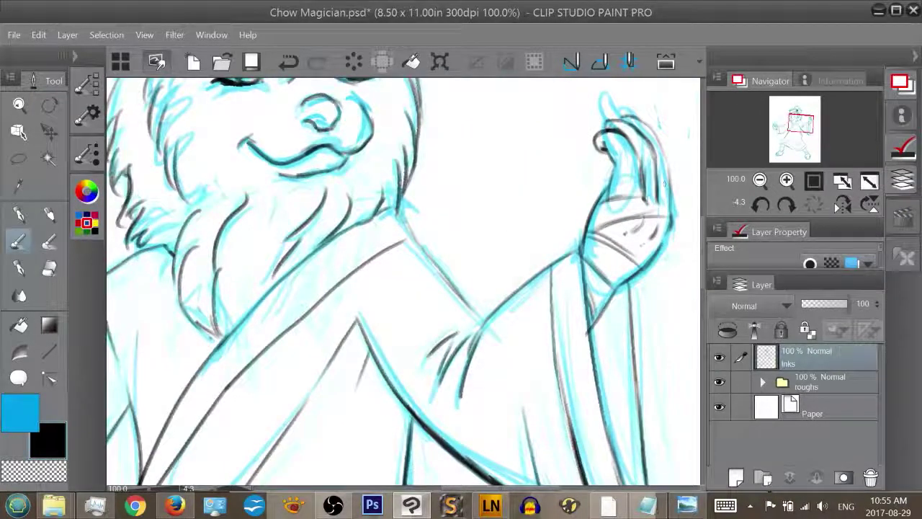
pyautogui.moveTo(648, 189)
pyautogui.mouseDown()
pyautogui.moveTo(647, 204)
pyautogui.moveTo(662, 203)
pyautogui.moveTo(660, 188)
pyautogui.mouseUp()
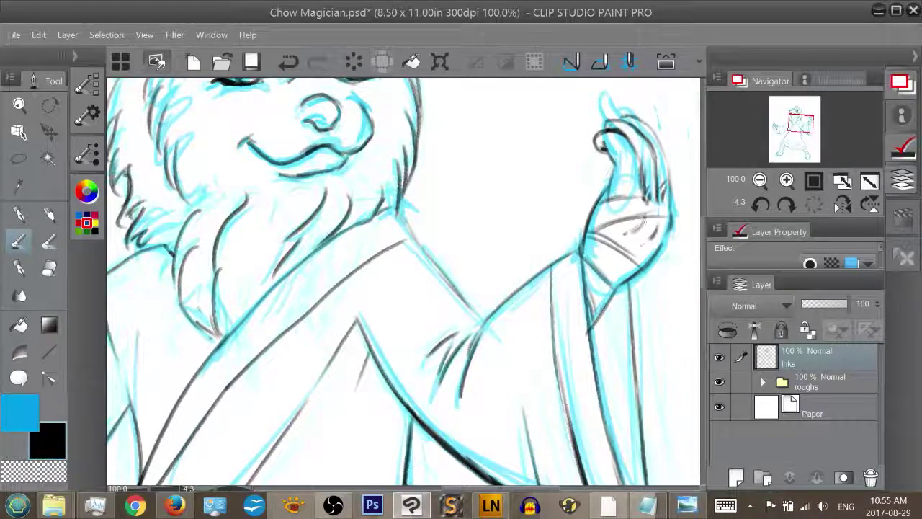
# Erase the marks just below the raised hand's upper wrap line and re-ink them as smaller, shorter ticks
pyautogui.press('e')
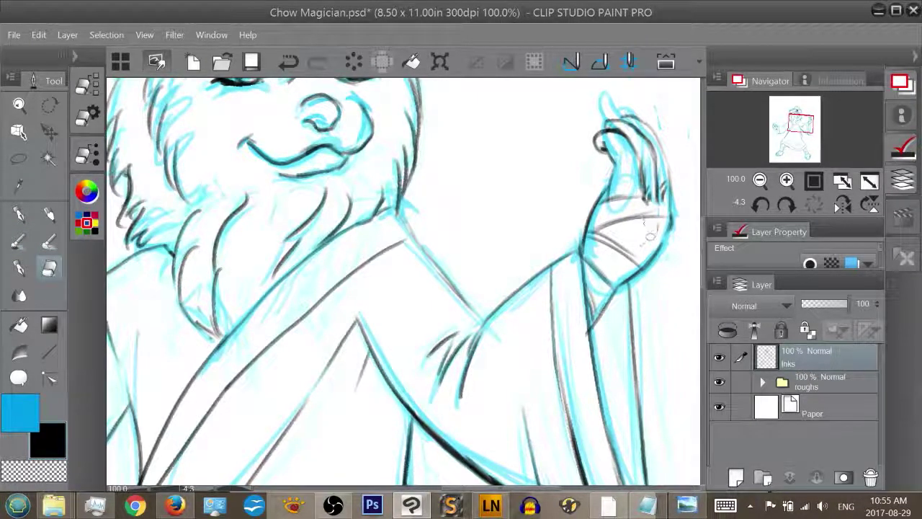
pyautogui.press('b')
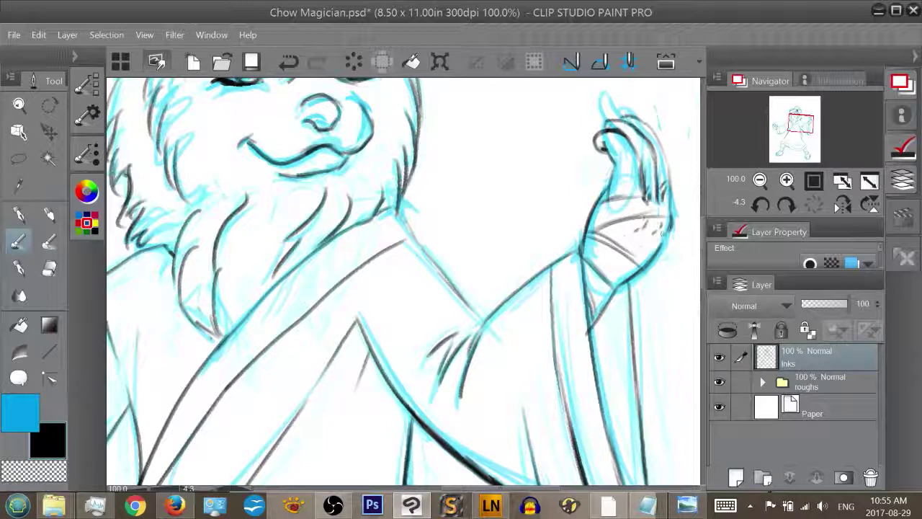
pyautogui.press('e')
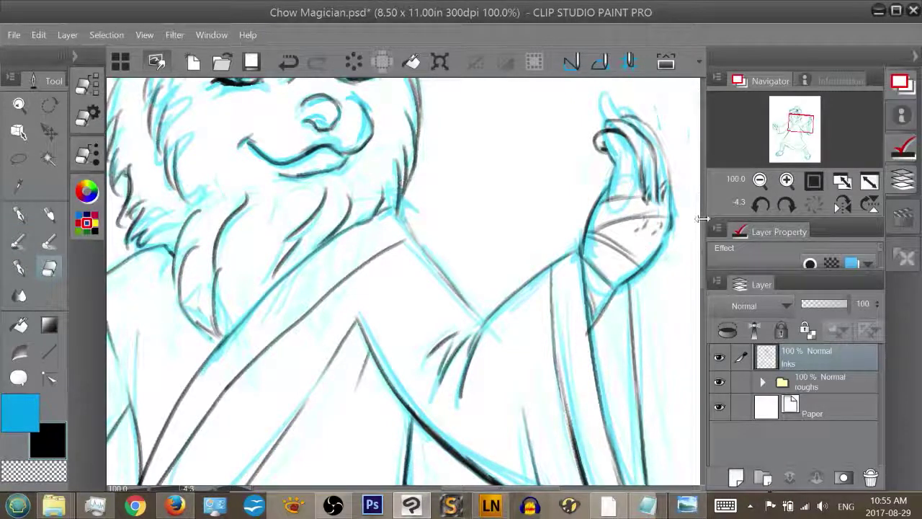
pyautogui.press('b')
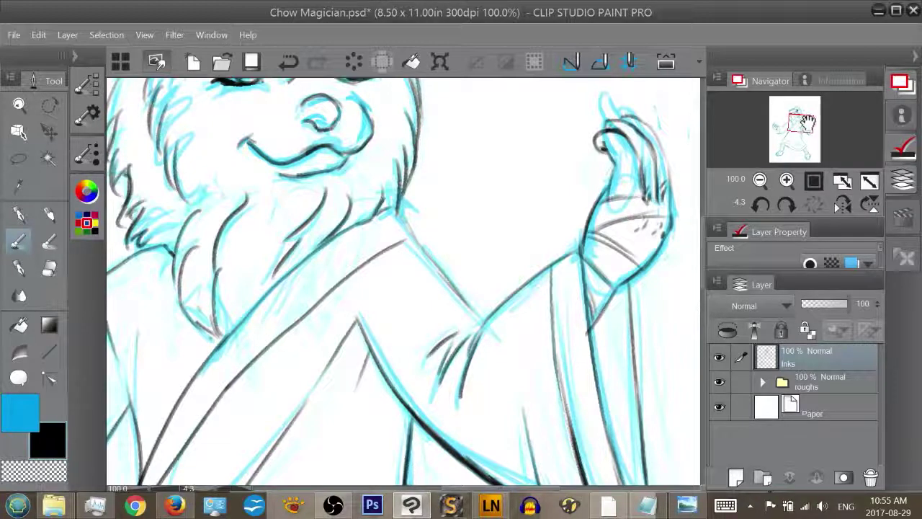
pyautogui.moveTo(807, 126)
pyautogui.mouseDown()
pyautogui.moveTo(803, 117)
pyautogui.moveTo(806, 126)
pyautogui.moveTo(783, 128)
pyautogui.moveTo(799, 128)
pyautogui.moveTo(809, 121)
pyautogui.moveTo(767, 127)
pyautogui.moveTo(811, 127)
pyautogui.moveTo(779, 134)
pyautogui.moveTo(802, 125)
pyautogui.mouseUp()
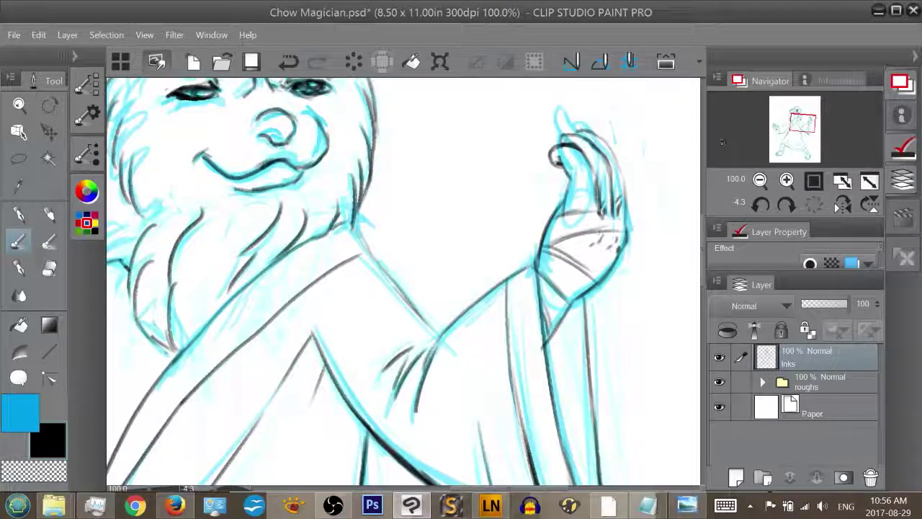
pyautogui.press('e')
pyautogui.moveTo(607, 246)
pyautogui.mouseDown()
pyautogui.moveTo(599, 249)
pyautogui.moveTo(614, 250)
pyautogui.mouseUp()
pyautogui.press('b')
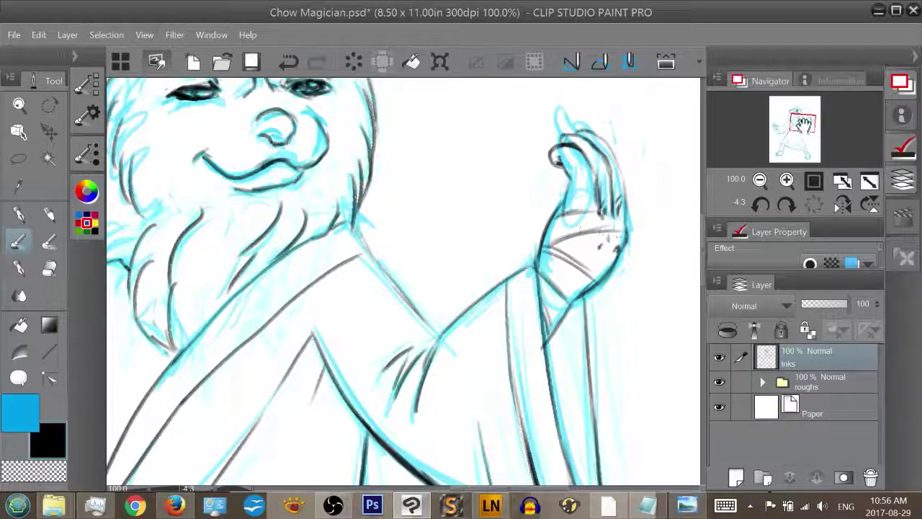
# Erase the line overshooting the sleeve edge below the raised hand and ink the top edge of the ear beside the hat
pyautogui.moveTo(800, 122)
pyautogui.mouseDown()
pyautogui.moveTo(772, 124)
pyautogui.moveTo(802, 124)
pyautogui.mouseUp()
pyautogui.press('e')
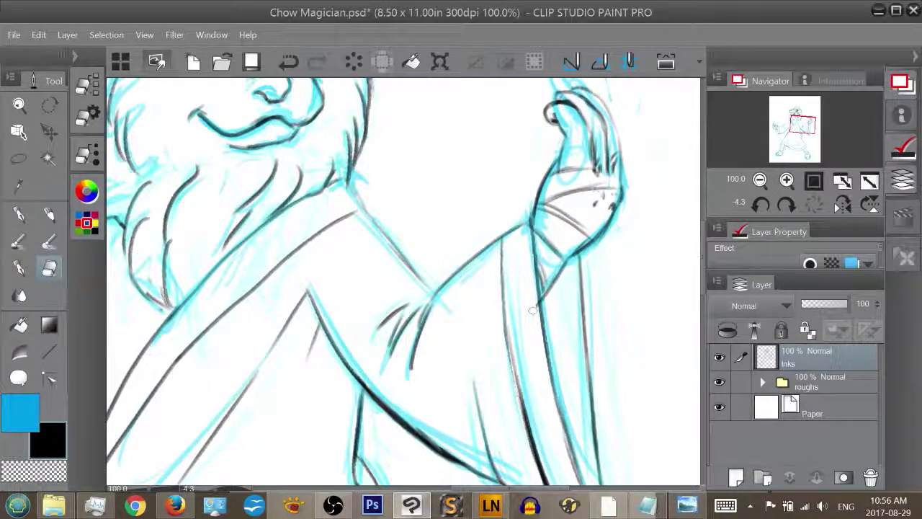
pyautogui.press('p')
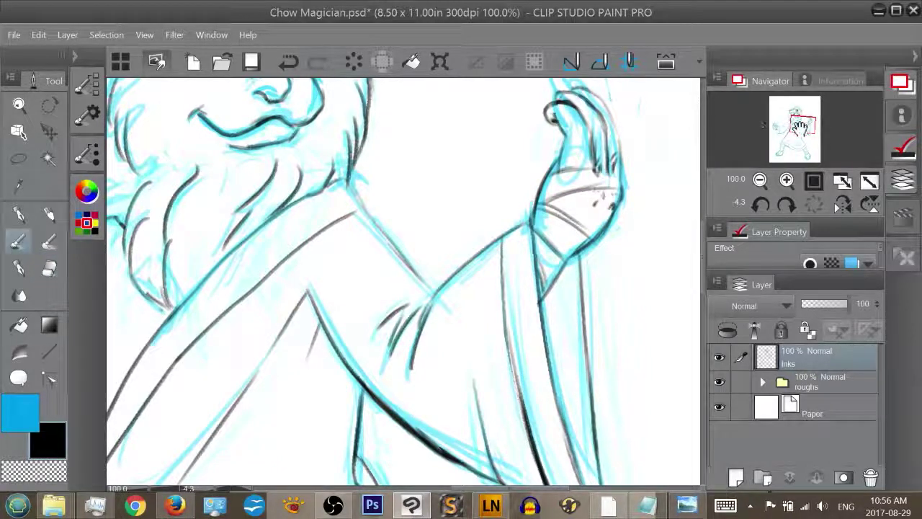
pyautogui.moveTo(801, 125); pyautogui.dragTo(790, 118)
pyautogui.moveTo(532, 119); pyautogui.dragTo(574, 107)
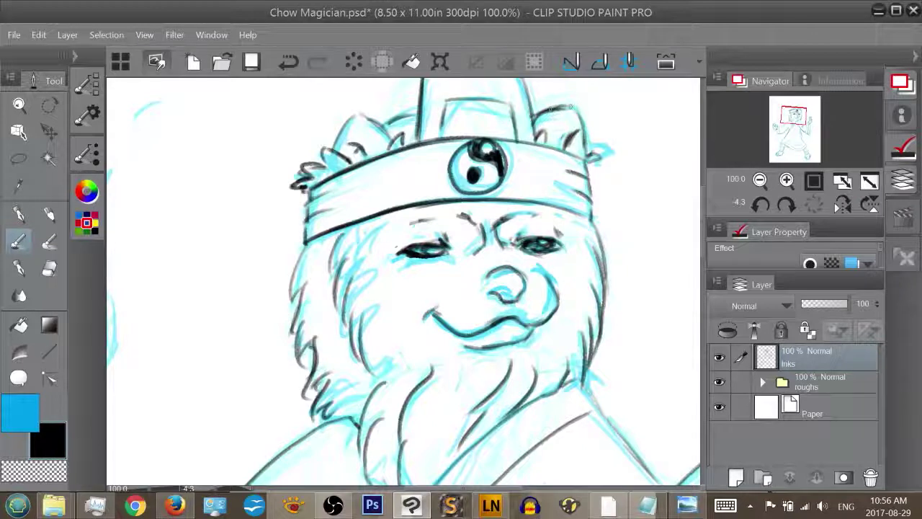
# Lock the Inks layer and add a new layer above it
pyautogui.moveTo(795, 117)
pyautogui.mouseDown()
pyautogui.moveTo(807, 123)
pyautogui.moveTo(789, 121)
pyautogui.moveTo(805, 153)
pyautogui.moveTo(788, 156)
pyautogui.moveTo(798, 120)
pyautogui.moveTo(814, 120)
pyautogui.moveTo(790, 127)
pyautogui.mouseUp()
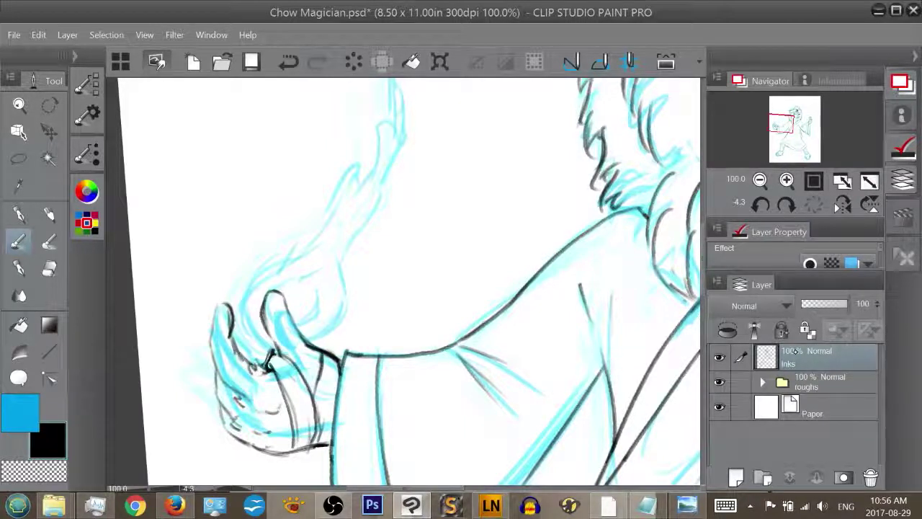
pyautogui.click(780, 330)
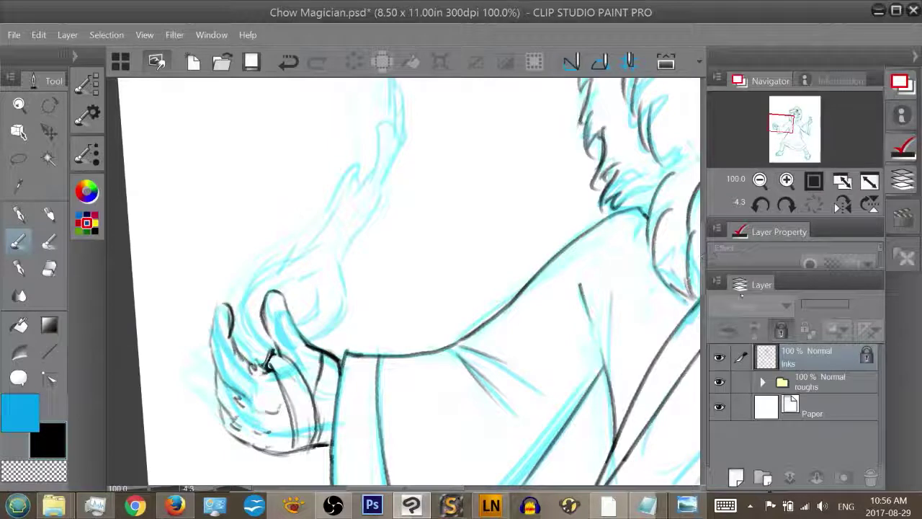
pyautogui.hotkey('ctrl', 'shift', 'n')
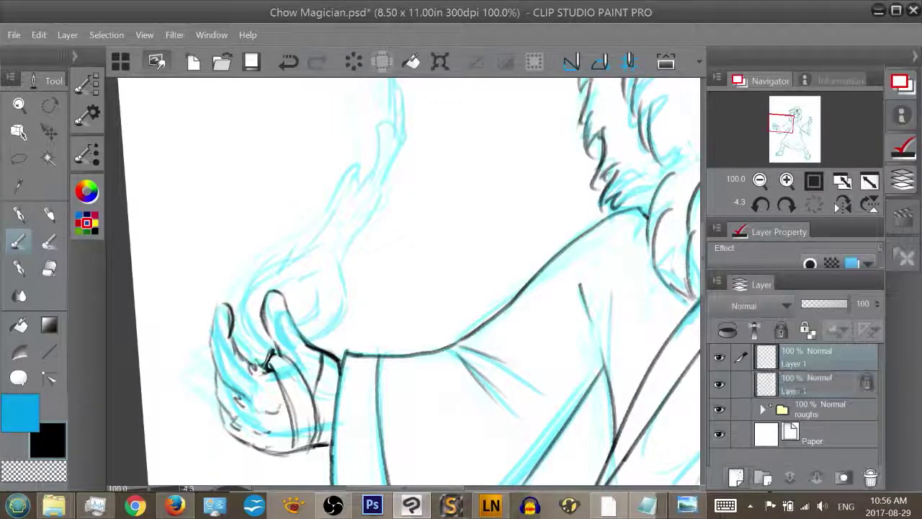
pyautogui.doubleClick(792, 363)
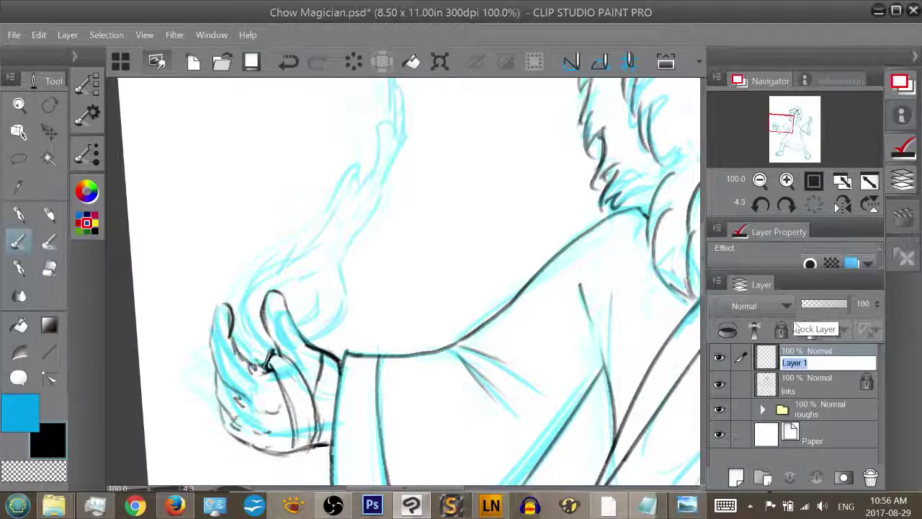
# Create a layer folder above the new layer and name it SFX
pyautogui.click(765, 480)
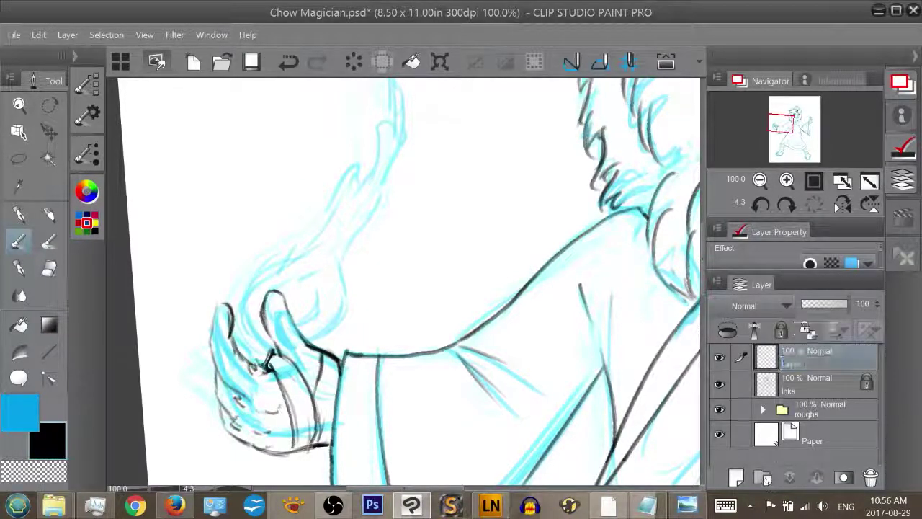
pyautogui.doubleClick(813, 357)
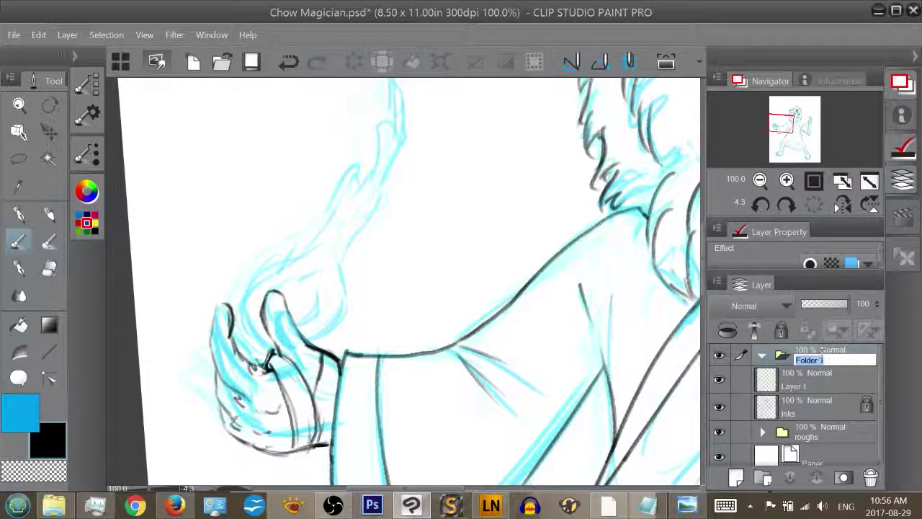
pyautogui.write('SFX')
pyautogui.press('Return')
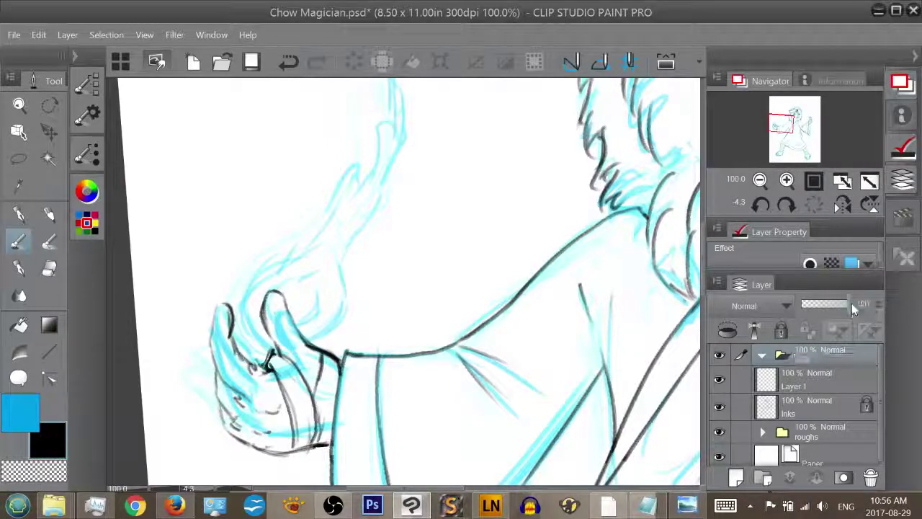
# Move the new layer into the SFX folder and rename the layer SFX
pyautogui.click(819, 376)
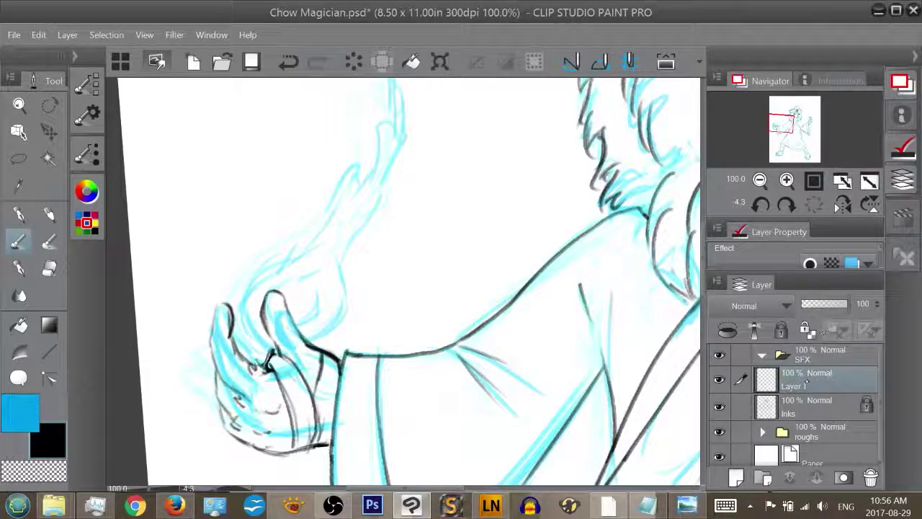
pyautogui.moveTo(819, 366); pyautogui.dragTo(821, 357)
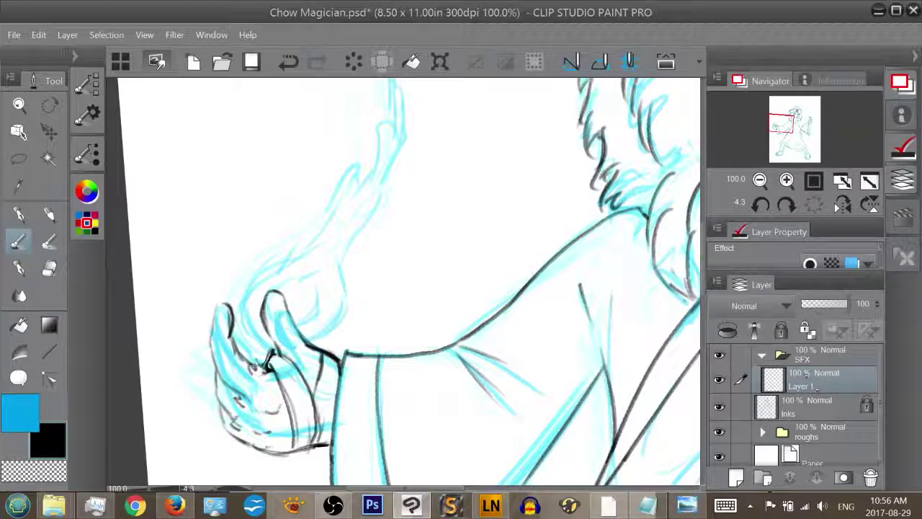
pyautogui.doubleClick(812, 386)
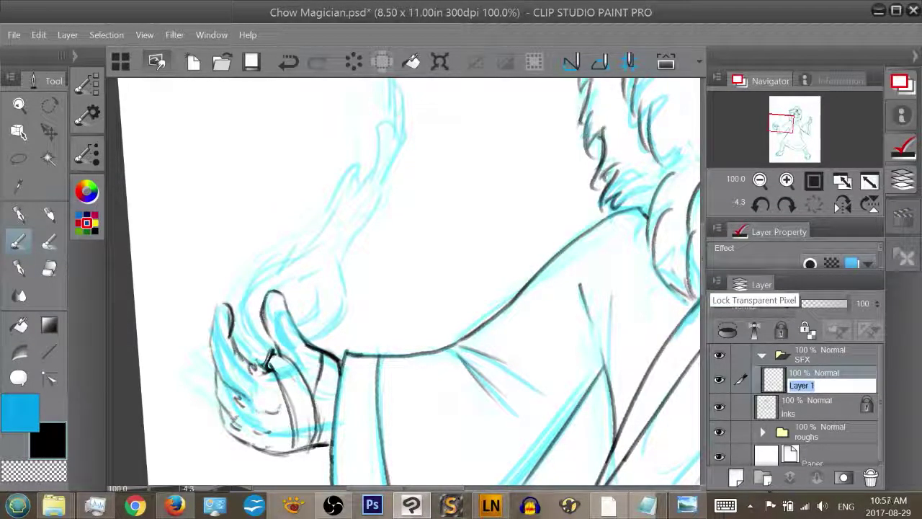
pyautogui.write('SFX')
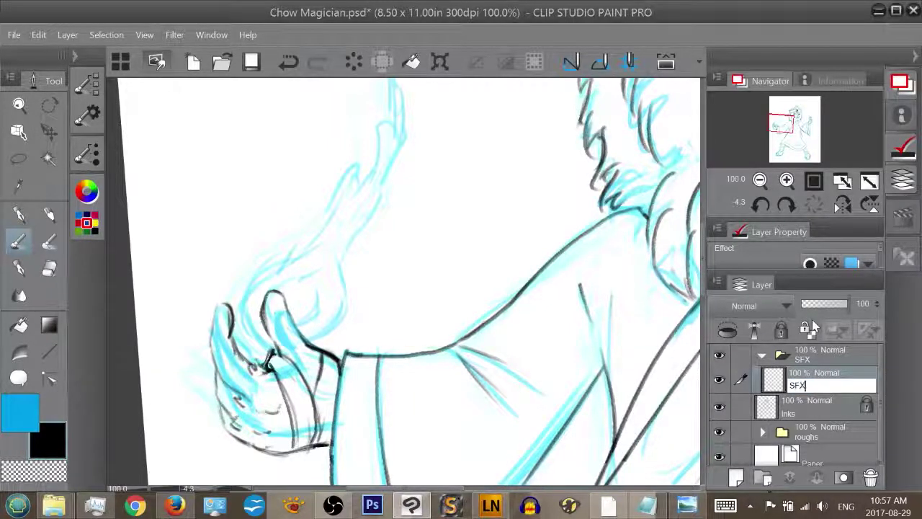
pyautogui.press('Return')
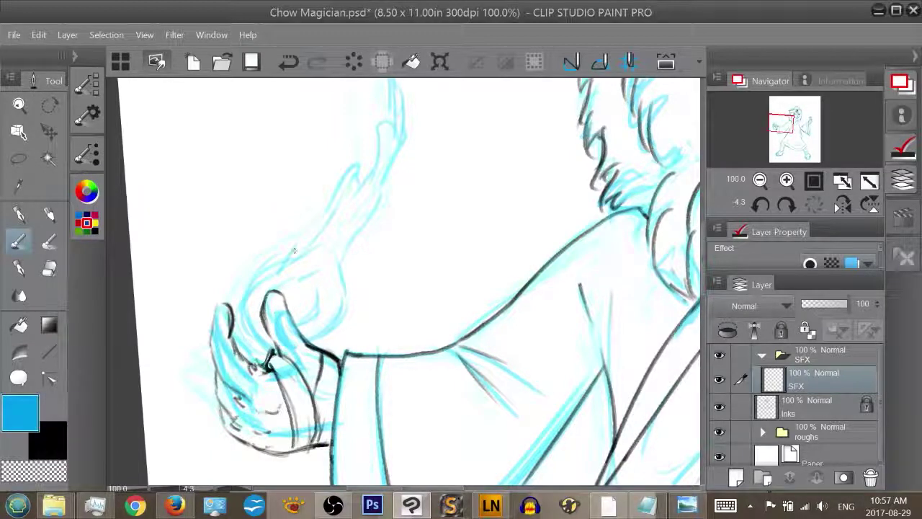
# Hide the Paper layer and set the SFX folder's blending mode to Through
pyautogui.click(718, 456)
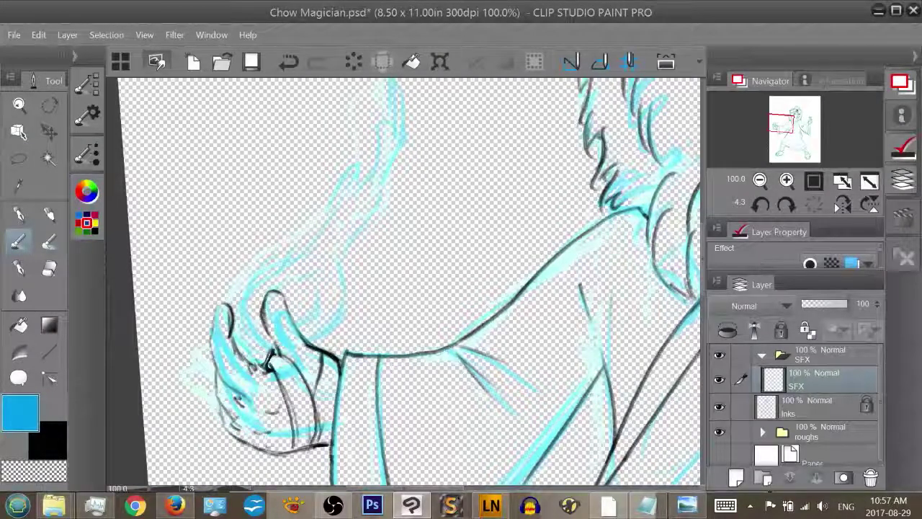
pyautogui.click(821, 353)
pyautogui.click(762, 305)
pyautogui.click(755, 15)
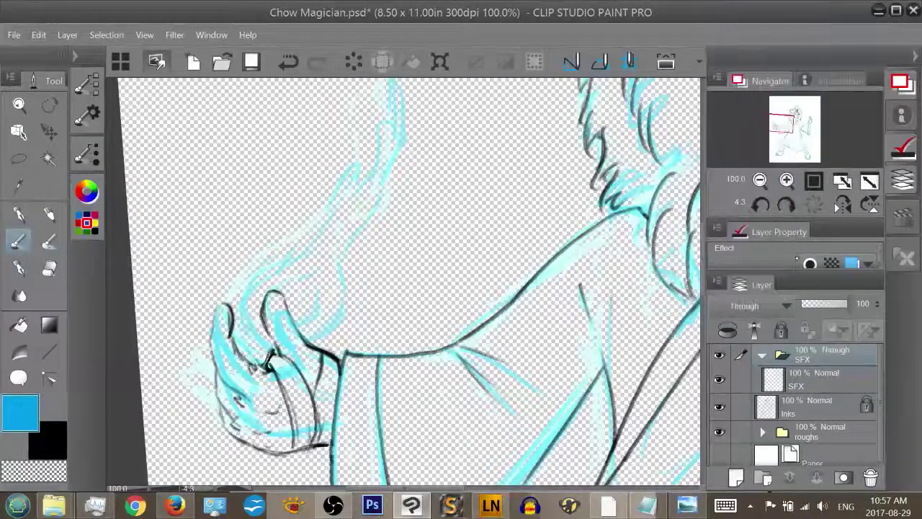
# On the SFX layer, outline both edges of the lower flame in blue, from the cupped hand upward over the rough
pyautogui.click(829, 382)
pyautogui.press('b')
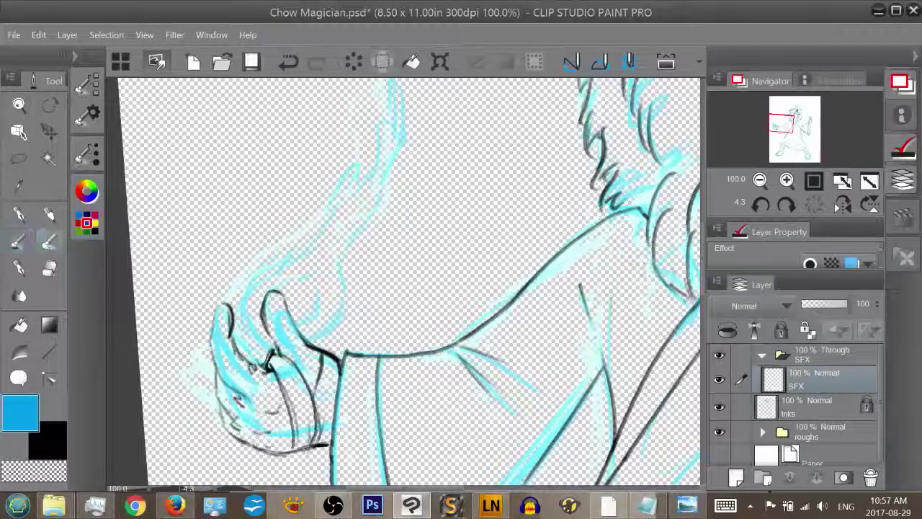
pyautogui.press('b')
pyautogui.press('b')
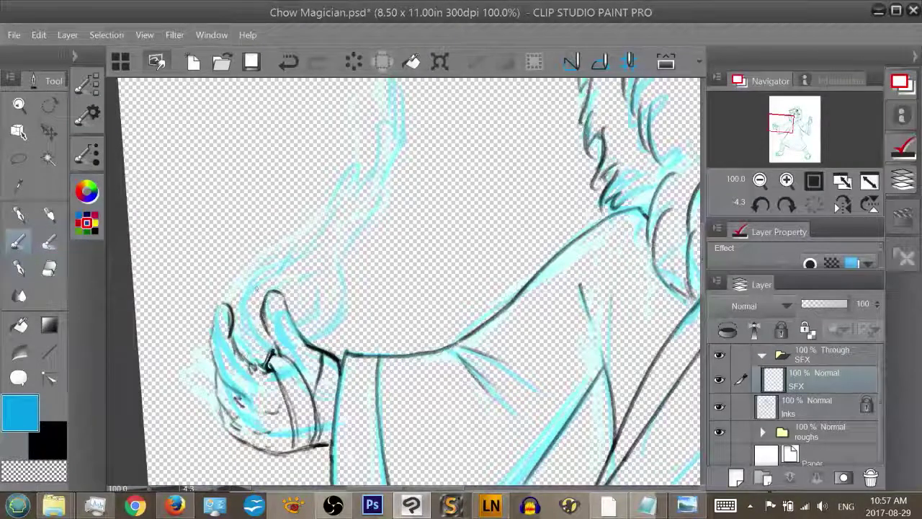
pyautogui.moveTo(264, 350)
pyautogui.mouseDown()
pyautogui.moveTo(243, 296)
pyautogui.moveTo(307, 242)
pyautogui.moveTo(325, 205)
pyautogui.mouseUp()
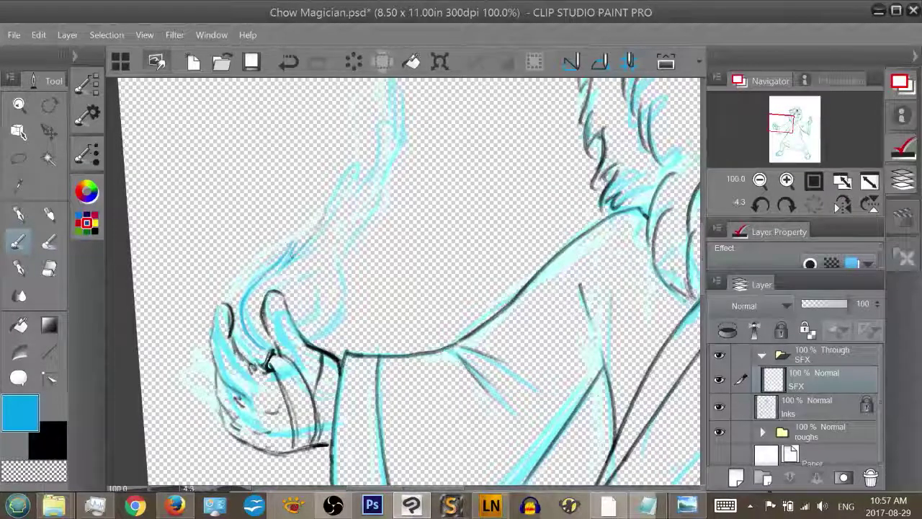
pyautogui.moveTo(291, 258)
pyautogui.mouseDown()
pyautogui.moveTo(368, 154)
pyautogui.moveTo(385, 117)
pyautogui.mouseUp()
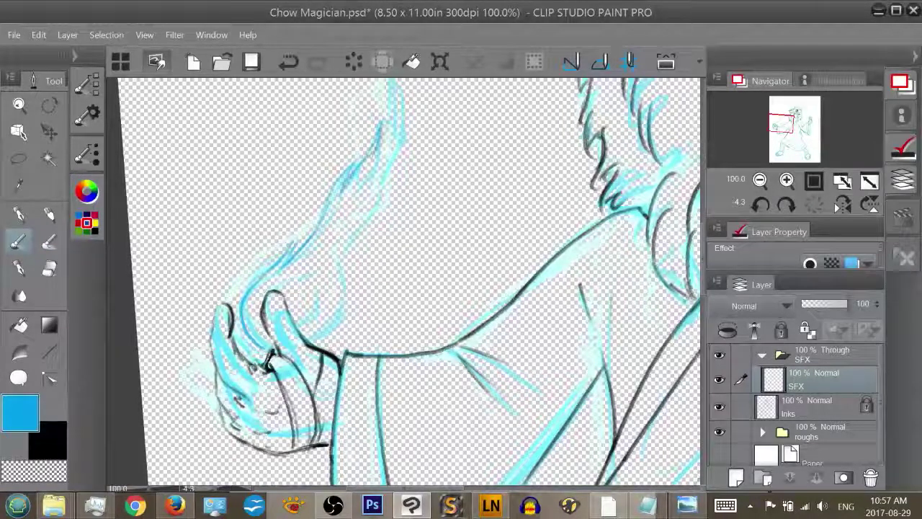
pyautogui.moveTo(372, 153); pyautogui.dragTo(389, 120)
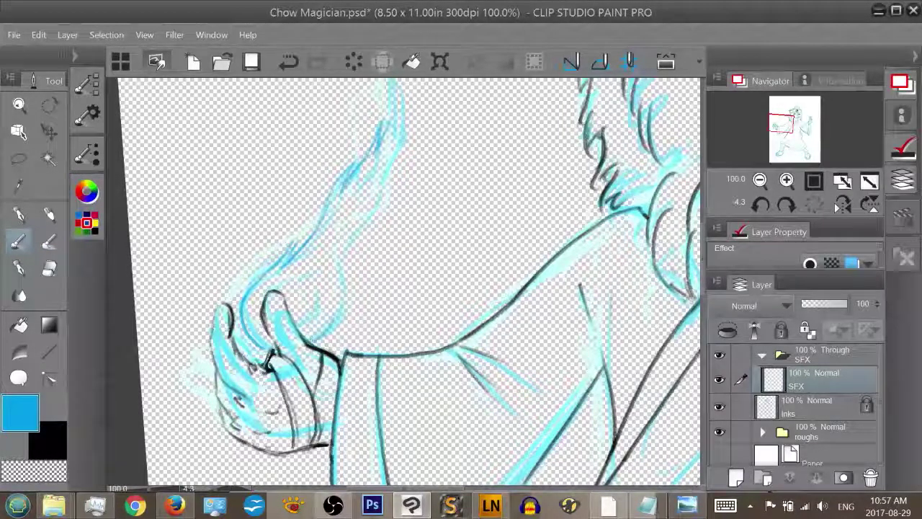
pyautogui.moveTo(316, 339)
pyautogui.mouseDown()
pyautogui.moveTo(337, 315)
pyautogui.moveTo(336, 258)
pyautogui.moveTo(376, 214)
pyautogui.moveTo(390, 173)
pyautogui.mouseUp()
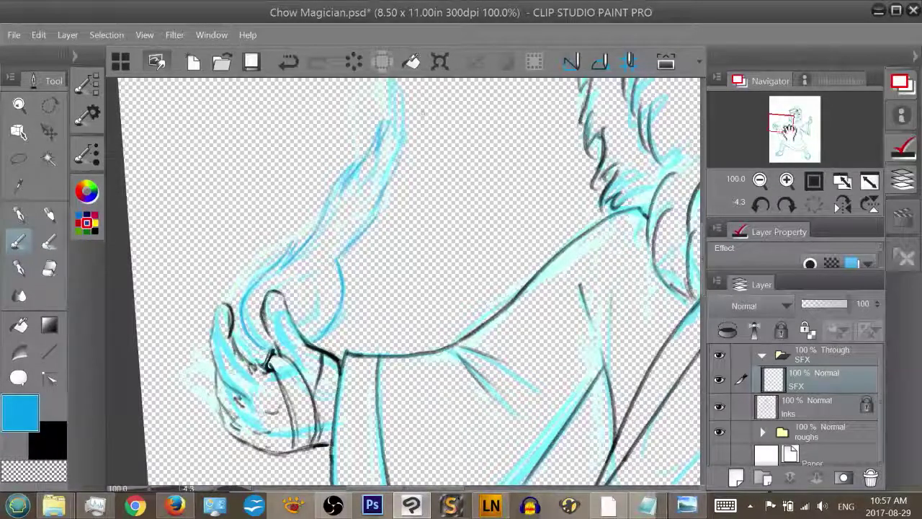
# Continue the blue flame outline up to its narrow tip, adding wispy strokes along the inner edge
pyautogui.moveTo(794, 127); pyautogui.dragTo(793, 119)
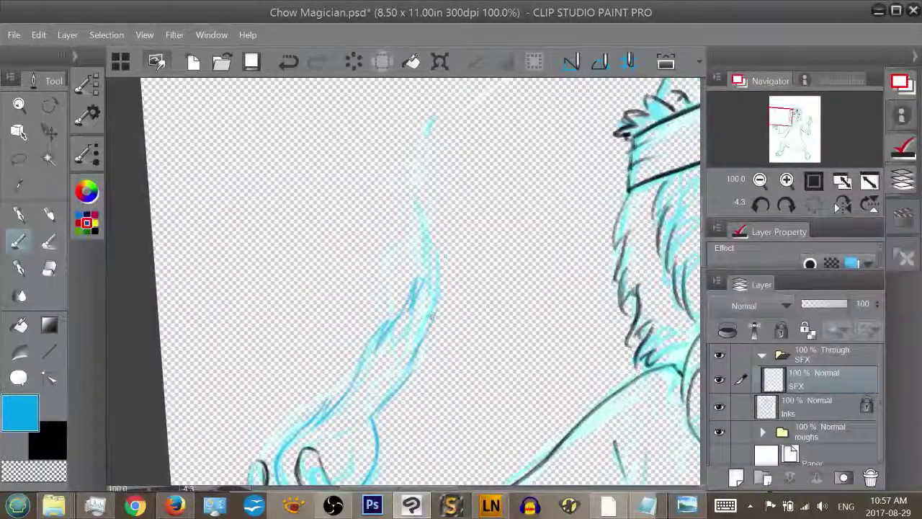
pyautogui.moveTo(430, 317)
pyautogui.mouseDown()
pyautogui.moveTo(434, 264)
pyautogui.moveTo(418, 193)
pyautogui.mouseUp()
pyautogui.moveTo(419, 229); pyautogui.dragTo(416, 186)
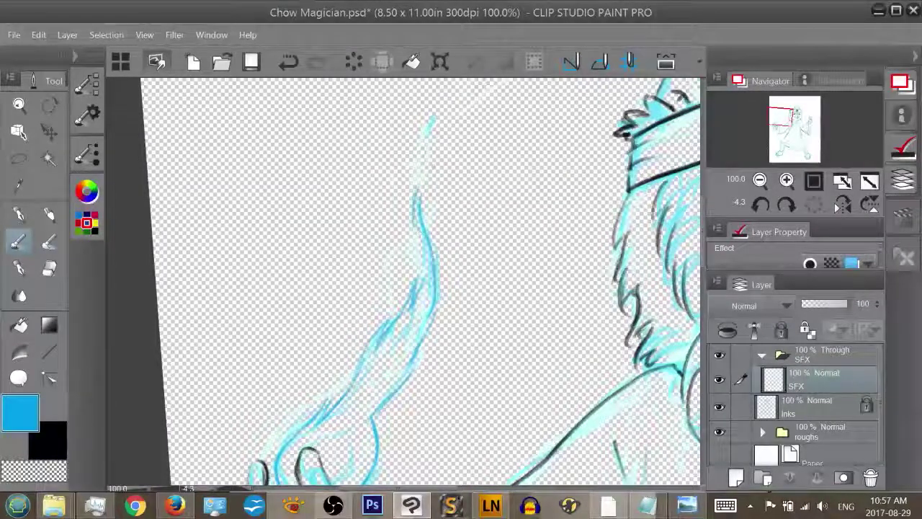
pyautogui.moveTo(423, 296); pyautogui.dragTo(404, 199)
pyautogui.moveTo(404, 231); pyautogui.dragTo(412, 186)
pyautogui.moveTo(411, 224)
pyautogui.mouseDown()
pyautogui.moveTo(403, 186)
pyautogui.moveTo(403, 209)
pyautogui.mouseUp()
# Draw the small detached blue flame wisps trailing above the flame's tip
pyautogui.moveTo(424, 138); pyautogui.dragTo(428, 119)
pyautogui.moveTo(791, 116); pyautogui.dragTo(790, 111)
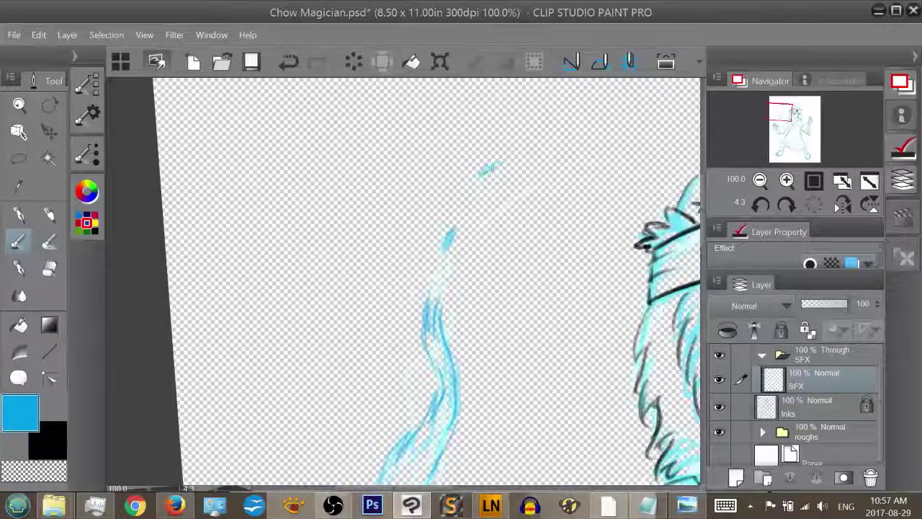
pyautogui.moveTo(481, 173); pyautogui.dragTo(503, 159)
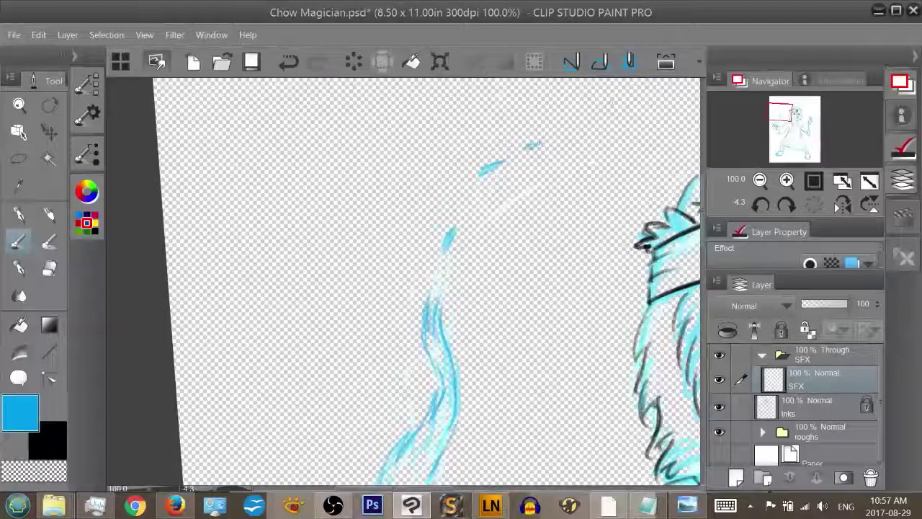
# Change the drawing colour to a pale cyan for the highlights inside the flame
pyautogui.moveTo(783, 110); pyautogui.dragTo(780, 127)
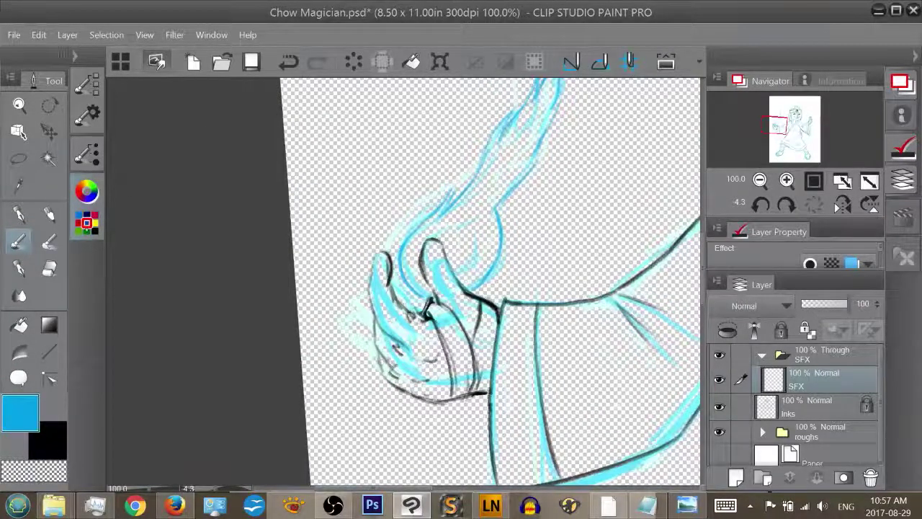
pyautogui.click(86, 190)
pyautogui.click(185, 314)
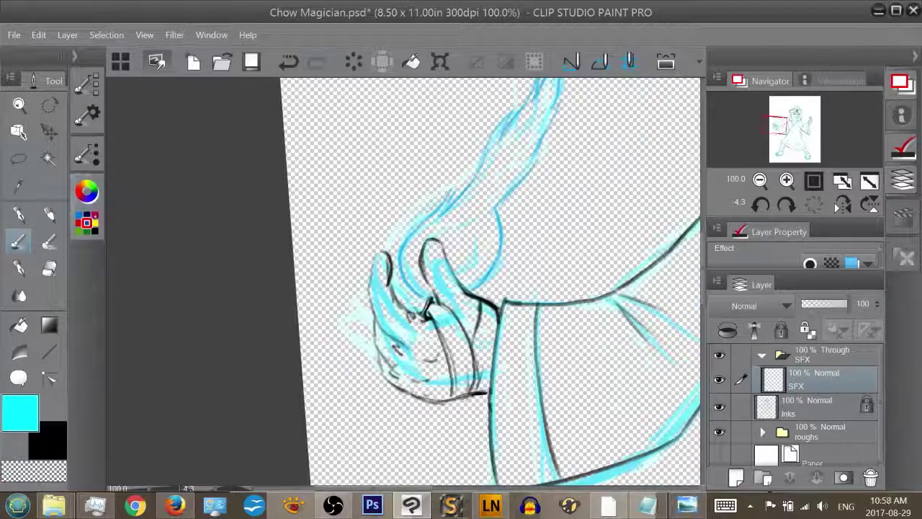
pyautogui.click(86, 191)
pyautogui.click(218, 154)
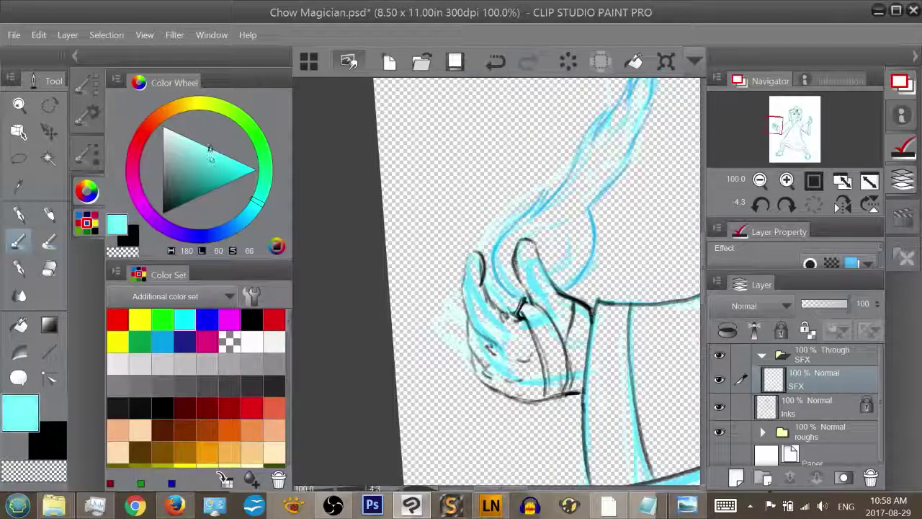
pyautogui.click(86, 191)
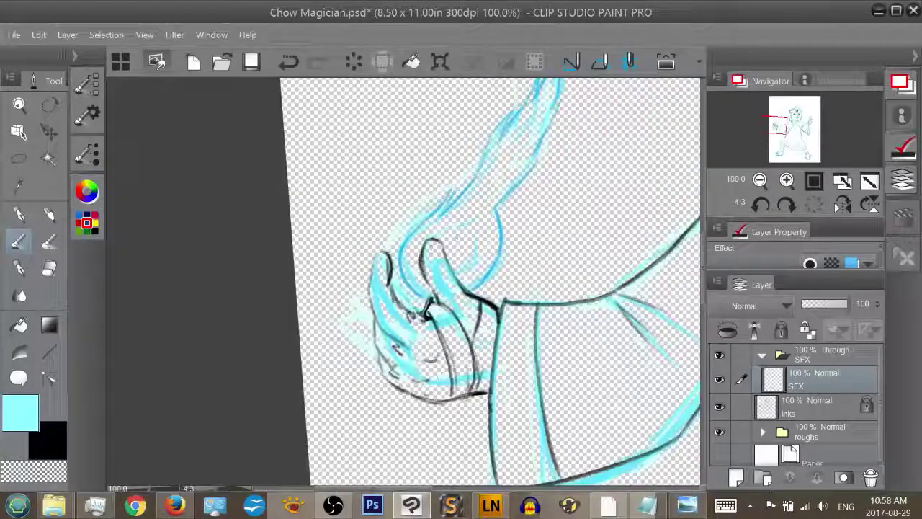
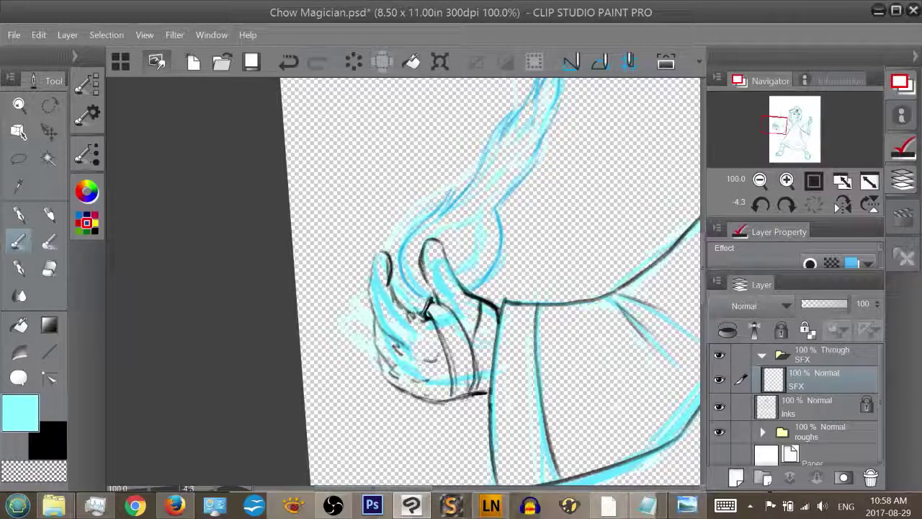
# Hide the roughs folder and bring the hand holding the flame into view
pyautogui.moveTo(781, 124)
pyautogui.mouseDown()
pyautogui.moveTo(790, 121)
pyautogui.moveTo(790, 130)
pyautogui.mouseUp()
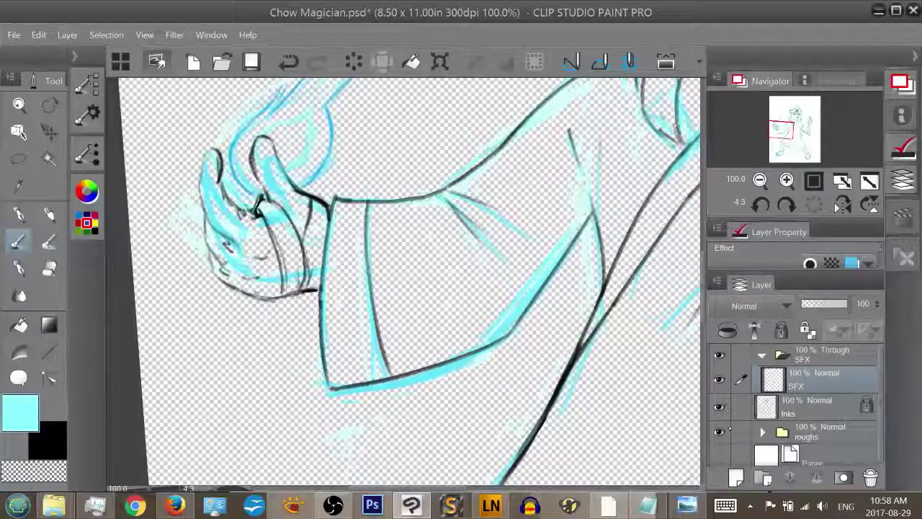
pyautogui.click(719, 431)
pyautogui.moveTo(780, 131)
pyautogui.mouseDown()
pyautogui.moveTo(816, 119)
pyautogui.moveTo(779, 129)
pyautogui.mouseUp()
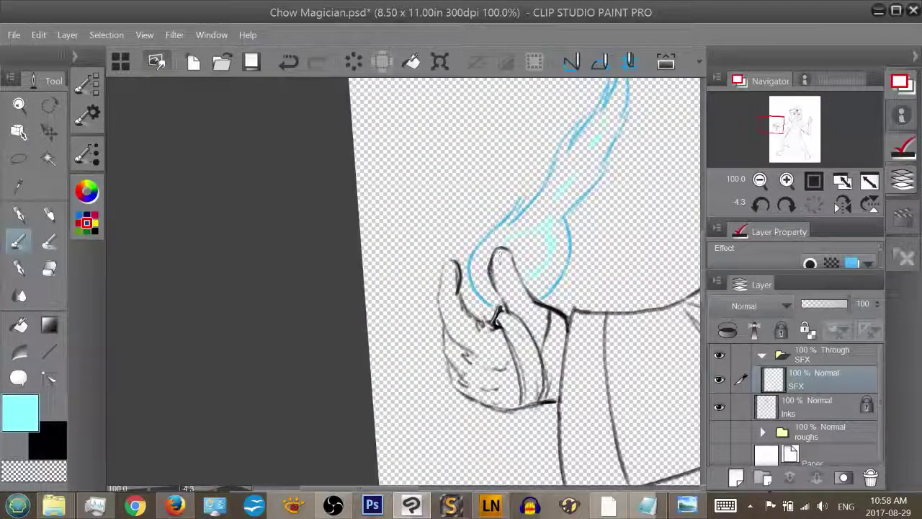
# Undo and redo the last pale cyan strokes of the inner flame beside the thumb tip
pyautogui.hotkey('ctrl', 'z')
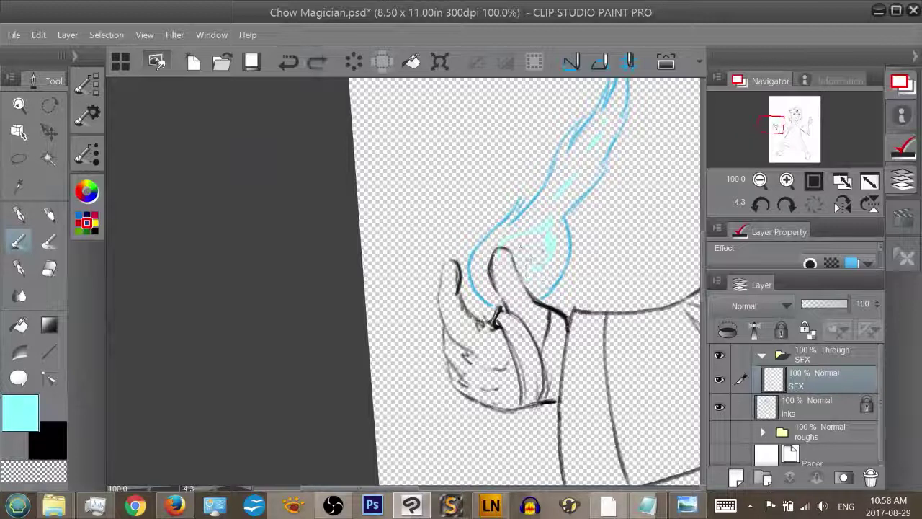
pyautogui.hotkey('ctrl', 'y')
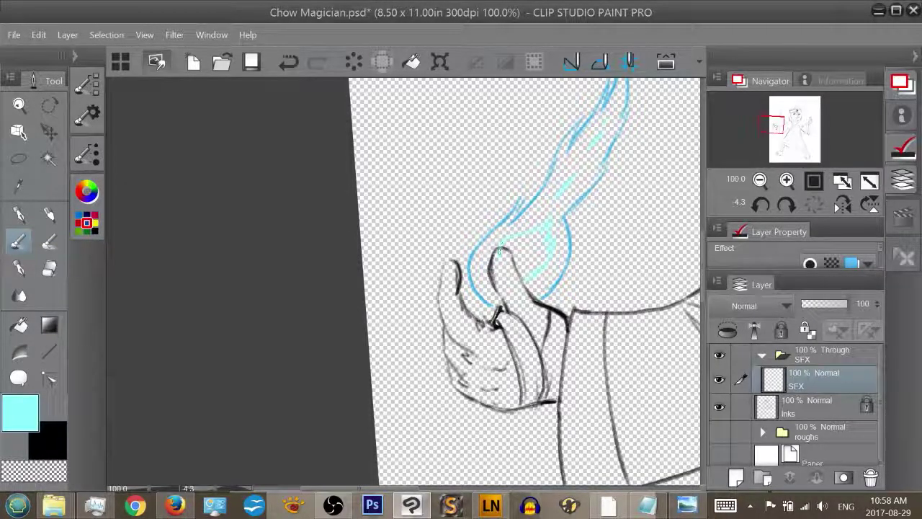
pyautogui.hotkey('ctrl', 'z')
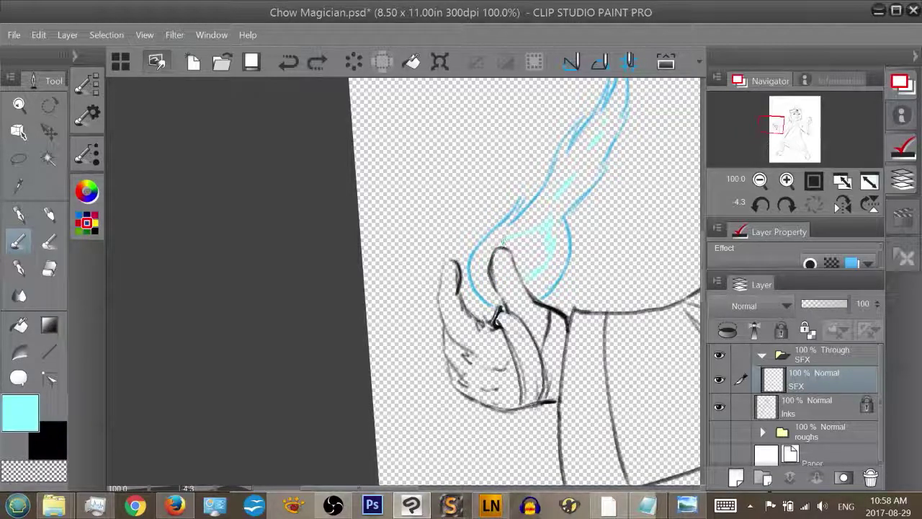
pyautogui.hotkey('ctrl', 'y')
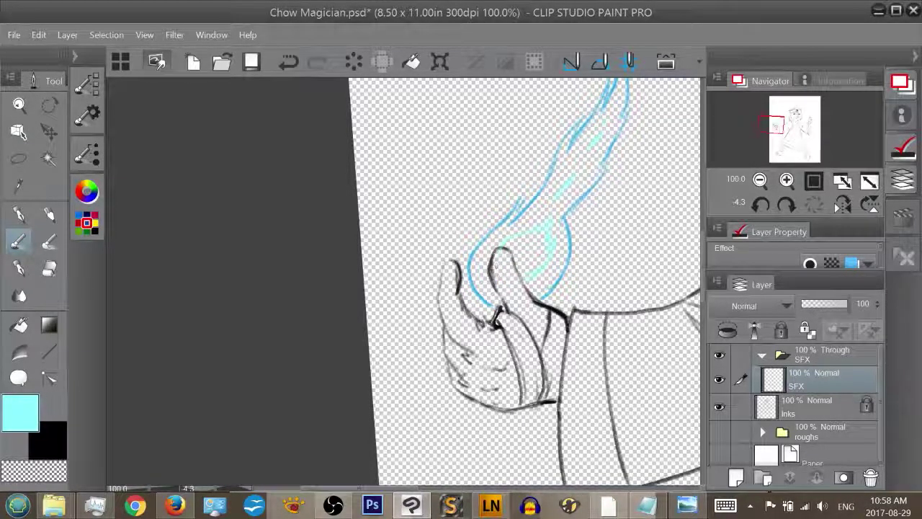
pyautogui.hotkey('ctrl', 'z')
pyautogui.hotkey('ctrl', 'y')
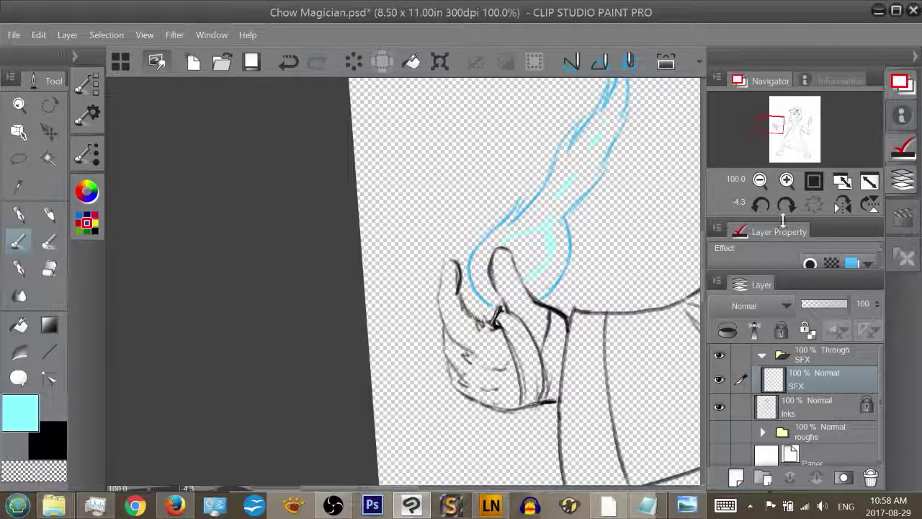
# Rename the SFX layer to SFX Line and set its blending mode to Screen
pyautogui.doubleClick(809, 385)
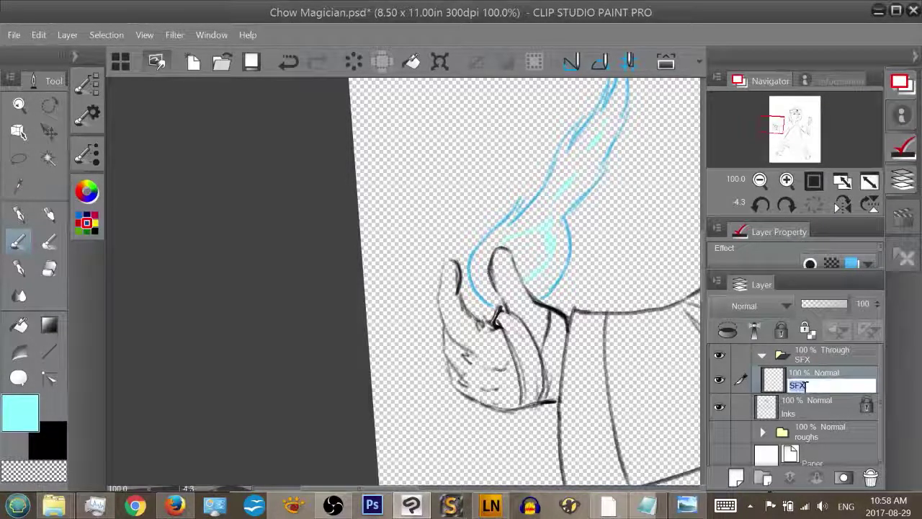
pyautogui.write('Line')
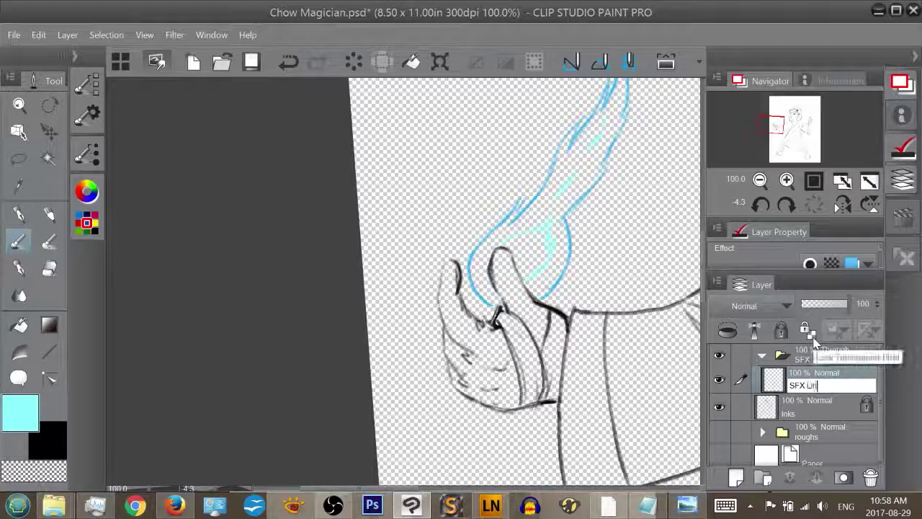
pyautogui.press('Return')
pyautogui.click(757, 306)
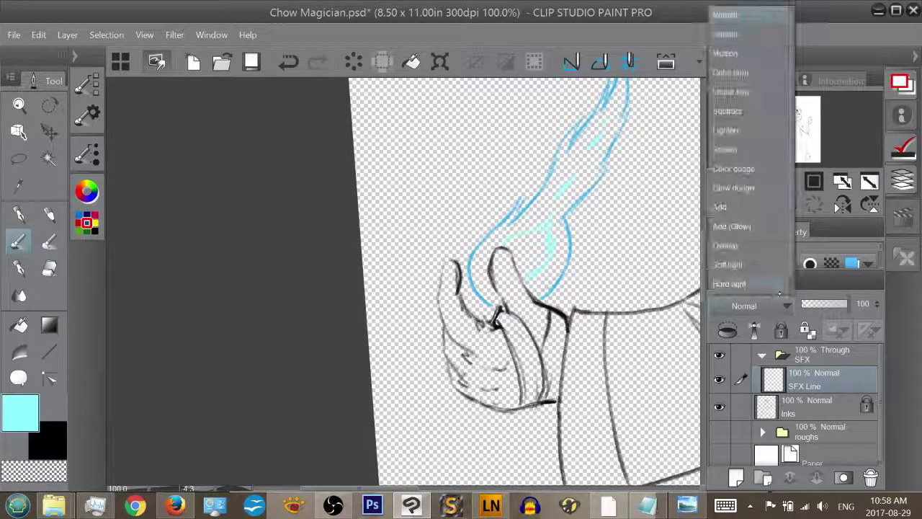
pyautogui.click(749, 140)
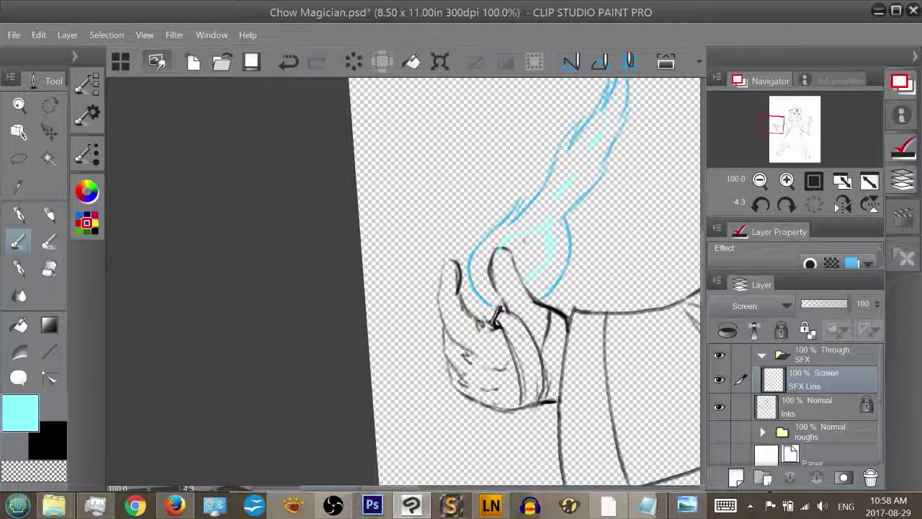
pyautogui.hotkey('ctrl', 'z')
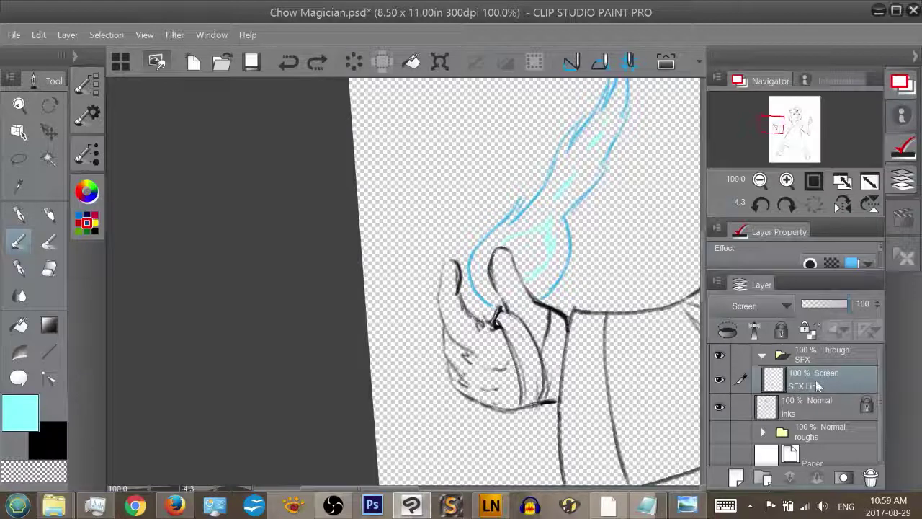
# Lock the SFX Line layer and add a new layer beneath it inside the SFX folder
pyautogui.click(781, 329)
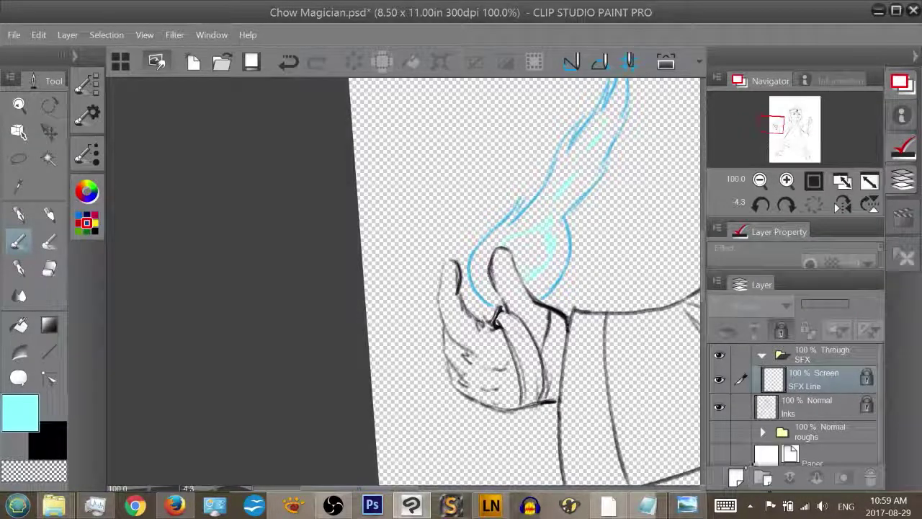
pyautogui.click(736, 478)
pyautogui.moveTo(823, 381); pyautogui.dragTo(827, 418)
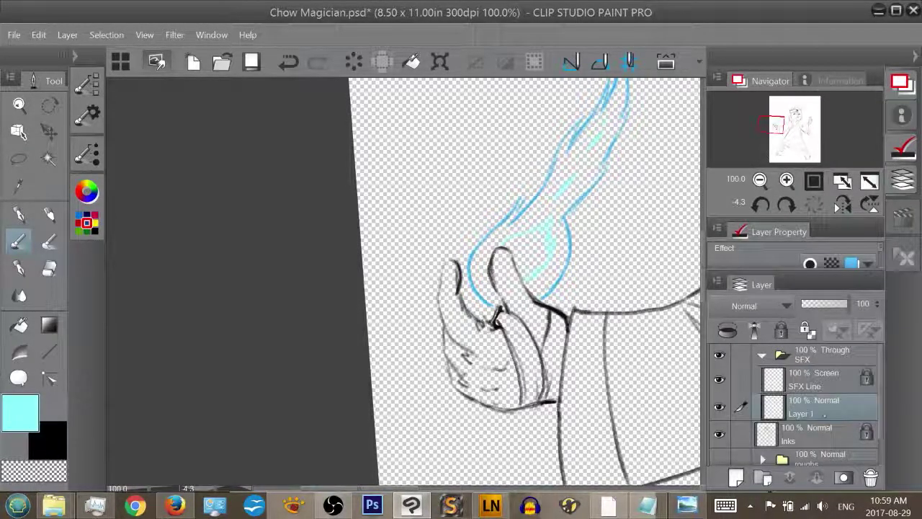
# Rename the new layer below SFX Line to SFX FILL 1
pyautogui.doubleClick(817, 413)
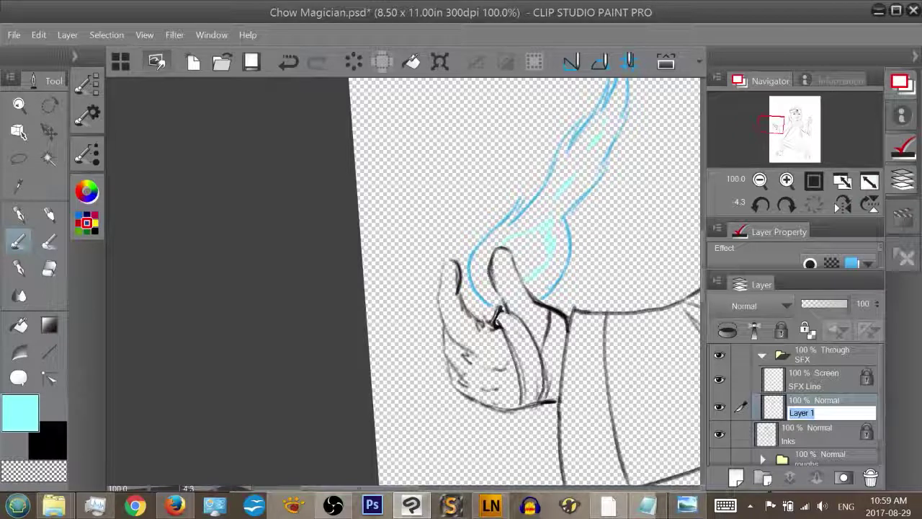
pyautogui.write('SFX Fill')
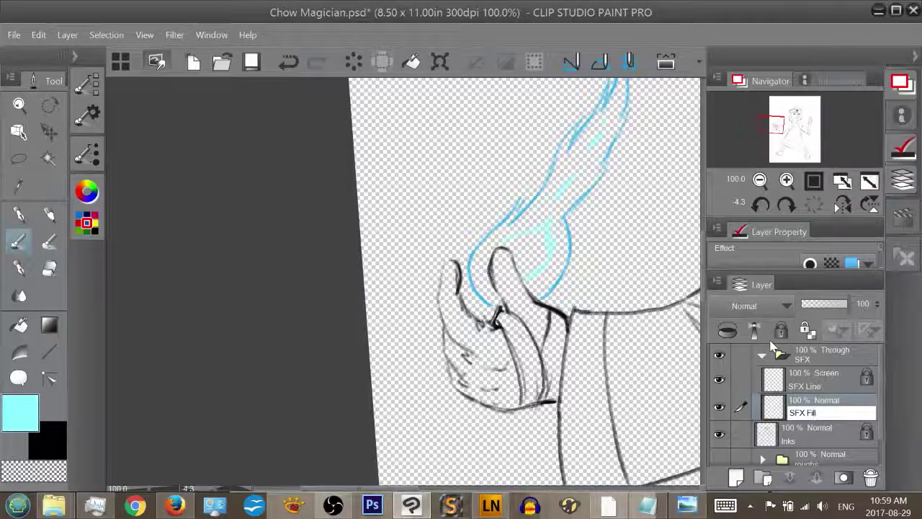
pyautogui.press('BackSpace')
pyautogui.write('ill')
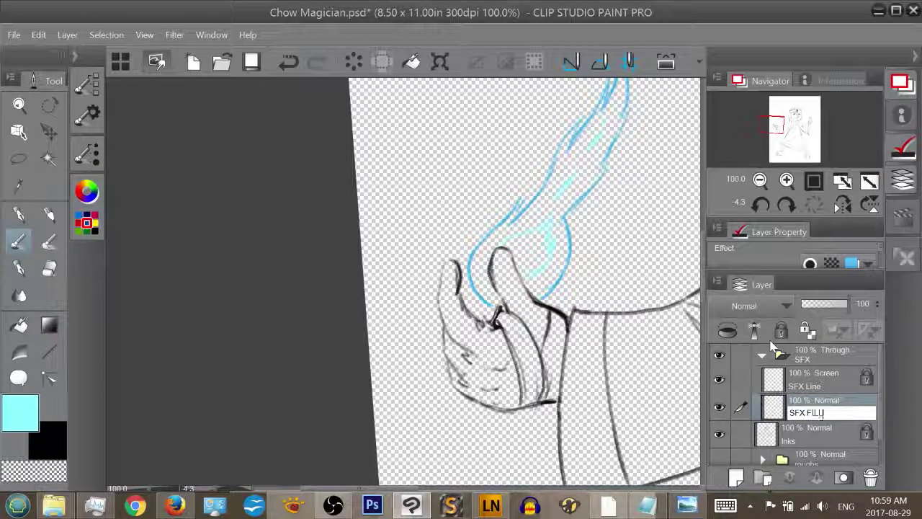
pyautogui.press('Return')
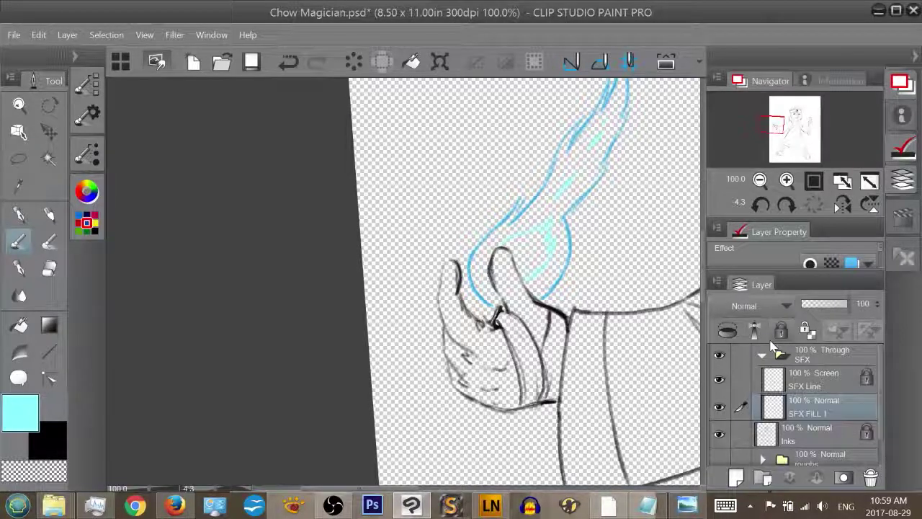
# Paint soft translucent blue (RGB 0, 160, 232) inside the flame's base and lower left side on the SFX FILL 1 layer
pyautogui.click(86, 191)
pyautogui.click(162, 341)
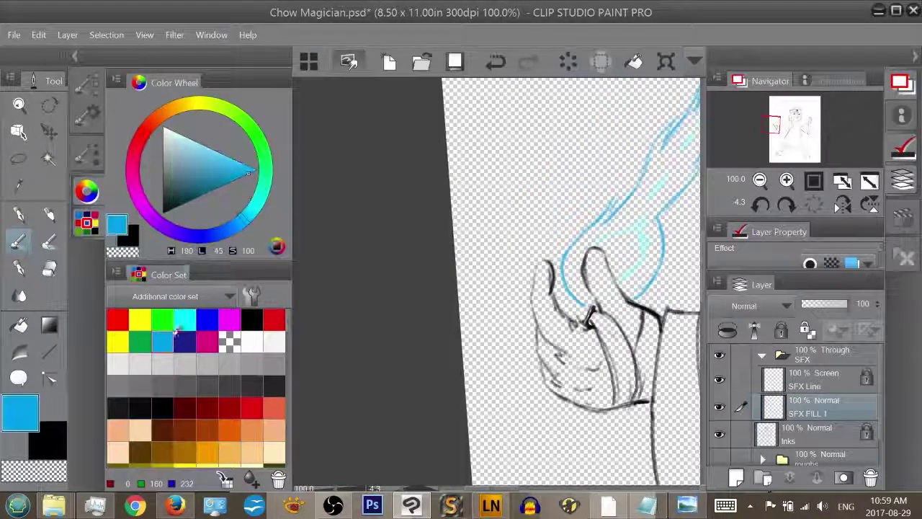
pyautogui.click(86, 190)
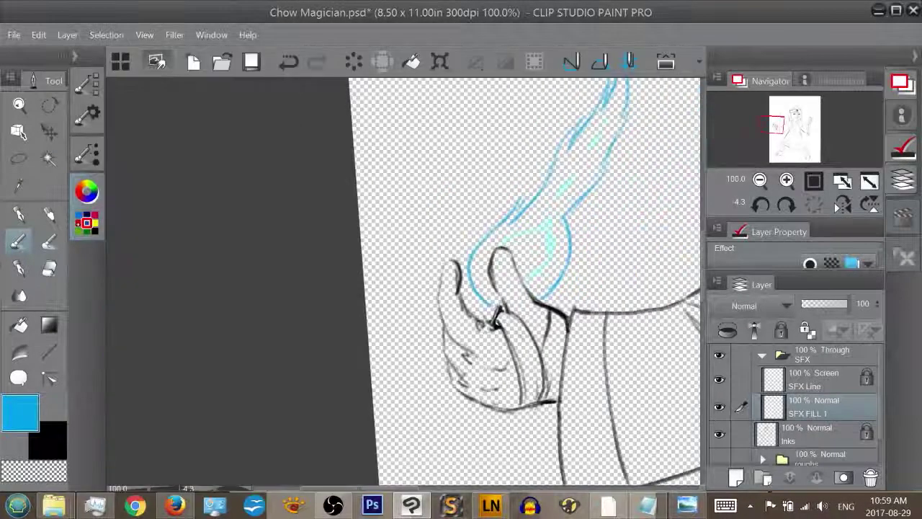
pyautogui.press('b')
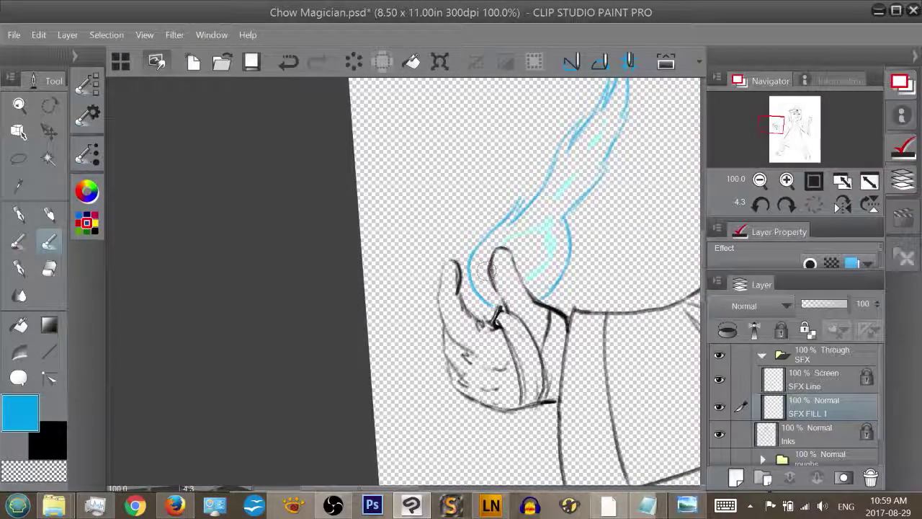
pyautogui.moveTo(484, 270)
pyautogui.mouseDown()
pyautogui.moveTo(485, 240)
pyautogui.moveTo(483, 277)
pyautogui.moveTo(493, 238)
pyautogui.moveTo(521, 213)
pyautogui.moveTo(497, 245)
pyautogui.moveTo(587, 127)
pyautogui.moveTo(540, 288)
pyautogui.moveTo(566, 255)
pyautogui.moveTo(556, 249)
pyautogui.moveTo(499, 296)
pyautogui.moveTo(514, 228)
pyautogui.moveTo(475, 278)
pyautogui.moveTo(455, 268)
pyautogui.moveTo(457, 285)
pyautogui.moveTo(468, 241)
pyautogui.moveTo(511, 189)
pyautogui.mouseUp()
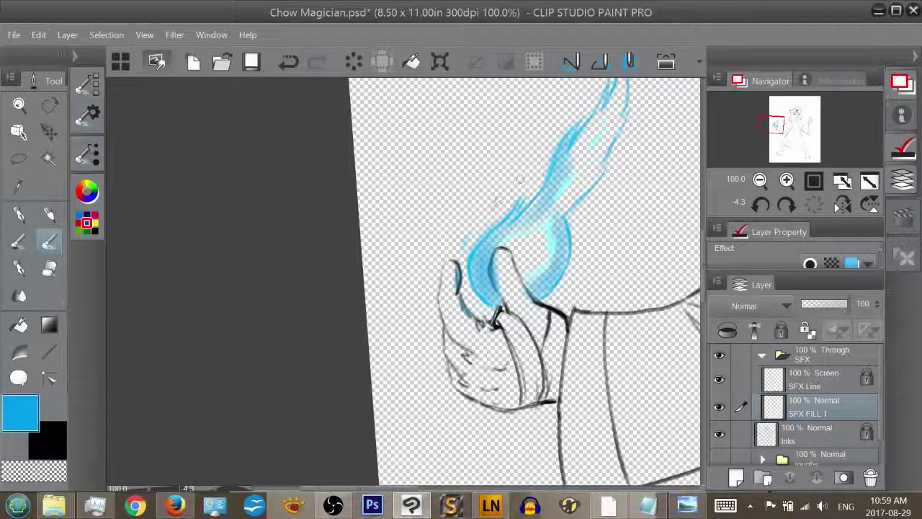
# Extend the blue fill up through the middle and narrow upper tail of the flame, following its outlines
pyautogui.moveTo(770, 123); pyautogui.dragTo(772, 120)
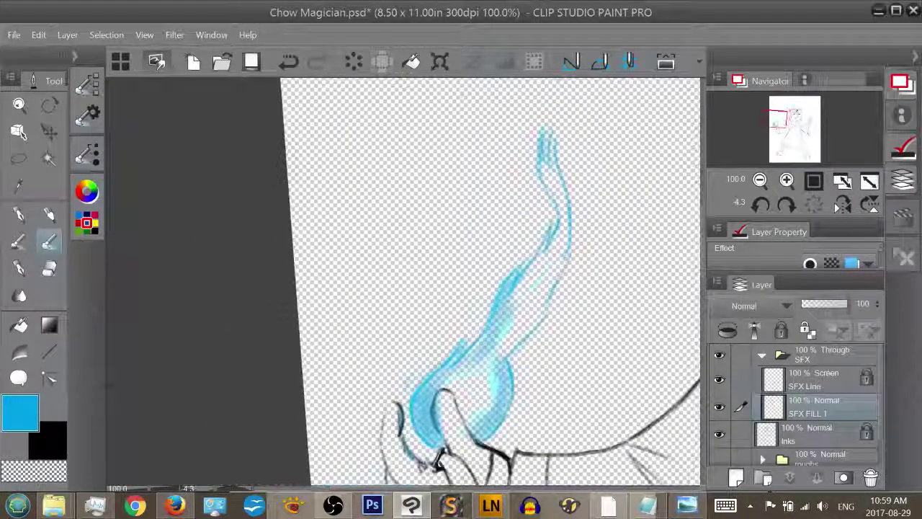
pyautogui.moveTo(504, 349); pyautogui.dragTo(537, 284)
pyautogui.moveTo(469, 356)
pyautogui.mouseDown()
pyautogui.moveTo(550, 280)
pyautogui.moveTo(546, 249)
pyautogui.mouseUp()
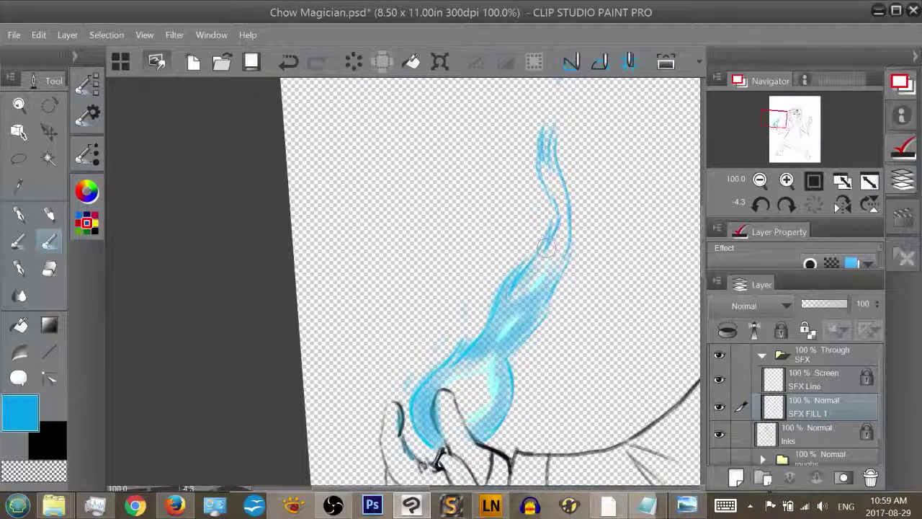
pyautogui.moveTo(514, 299)
pyautogui.mouseDown()
pyautogui.moveTo(548, 229)
pyautogui.moveTo(541, 273)
pyautogui.moveTo(572, 245)
pyautogui.mouseUp()
pyautogui.moveTo(533, 335)
pyautogui.mouseDown()
pyautogui.moveTo(564, 209)
pyautogui.moveTo(559, 144)
pyautogui.mouseUp()
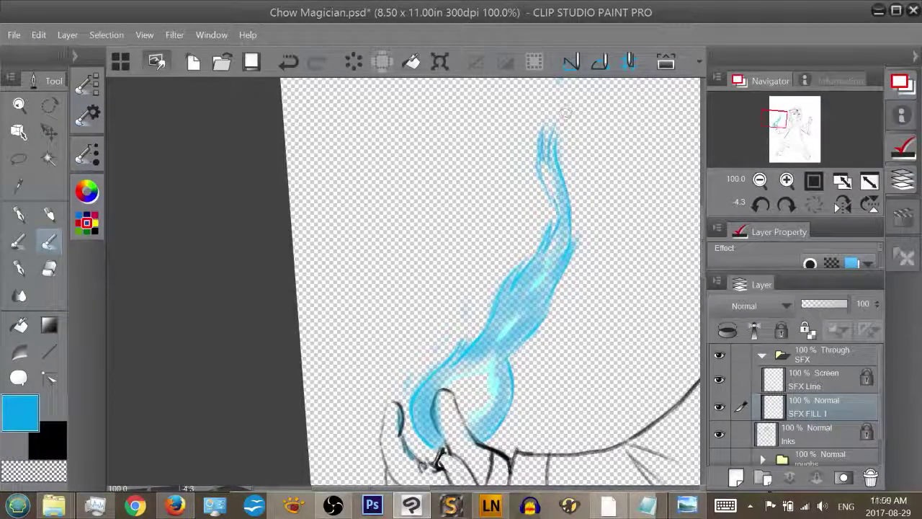
pyautogui.moveTo(550, 184)
pyautogui.mouseDown()
pyautogui.moveTo(547, 153)
pyautogui.moveTo(557, 241)
pyautogui.moveTo(547, 156)
pyautogui.mouseUp()
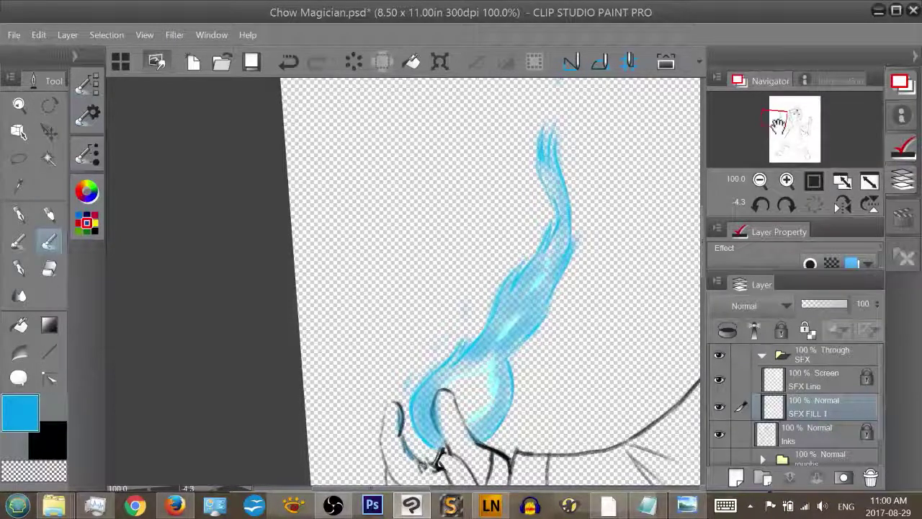
# Fill the inner flame around the thumb with blue and touch up the flame's base and left edge
pyautogui.moveTo(777, 124); pyautogui.dragTo(781, 116)
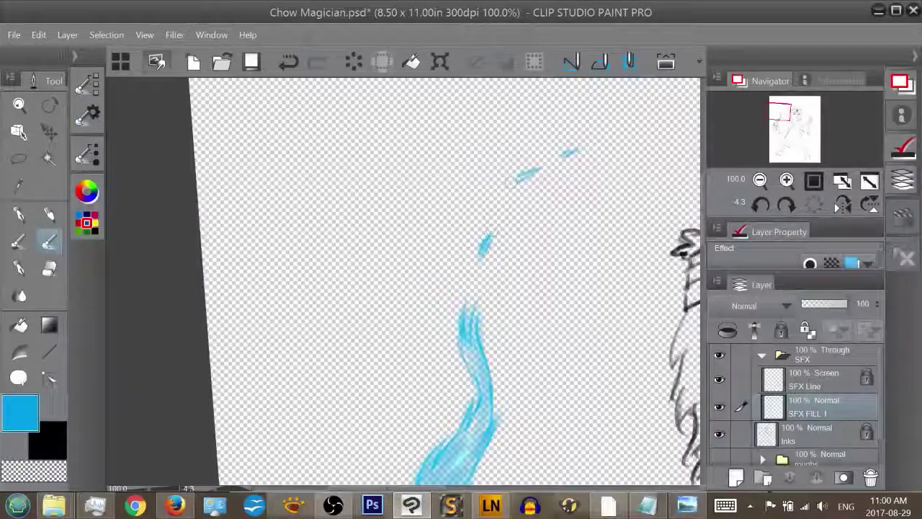
pyautogui.moveTo(785, 110); pyautogui.dragTo(769, 126)
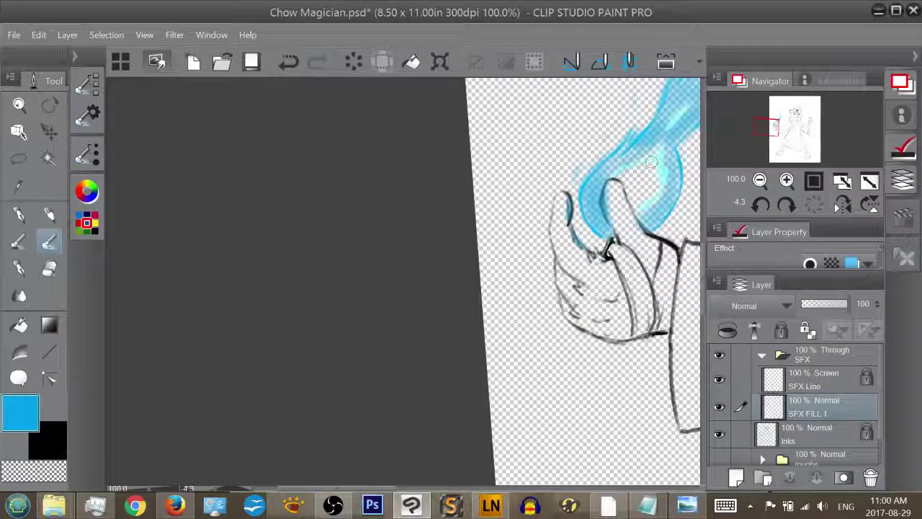
pyautogui.moveTo(649, 175)
pyautogui.mouseDown()
pyautogui.moveTo(640, 188)
pyautogui.moveTo(631, 175)
pyautogui.moveTo(656, 158)
pyautogui.mouseUp()
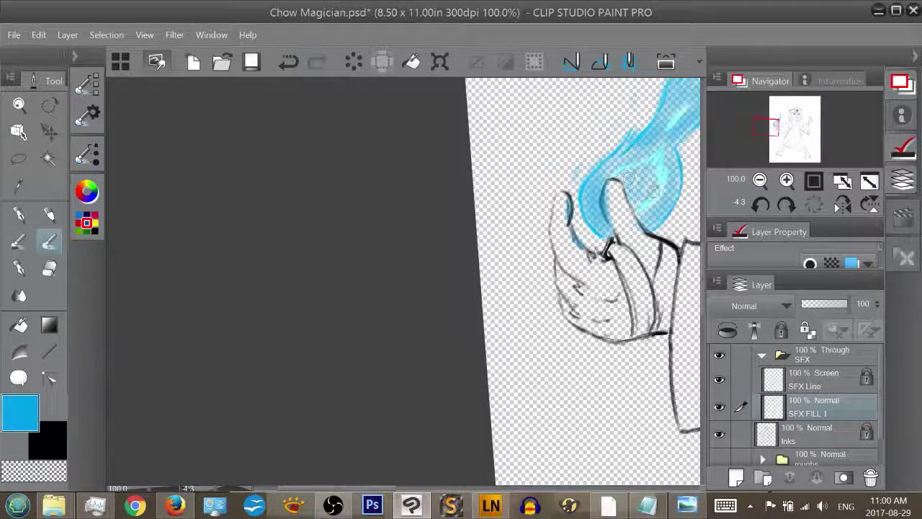
pyautogui.moveTo(774, 129)
pyautogui.mouseDown()
pyautogui.moveTo(784, 132)
pyautogui.moveTo(781, 126)
pyautogui.mouseUp()
pyautogui.moveTo(450, 236); pyautogui.dragTo(447, 265)
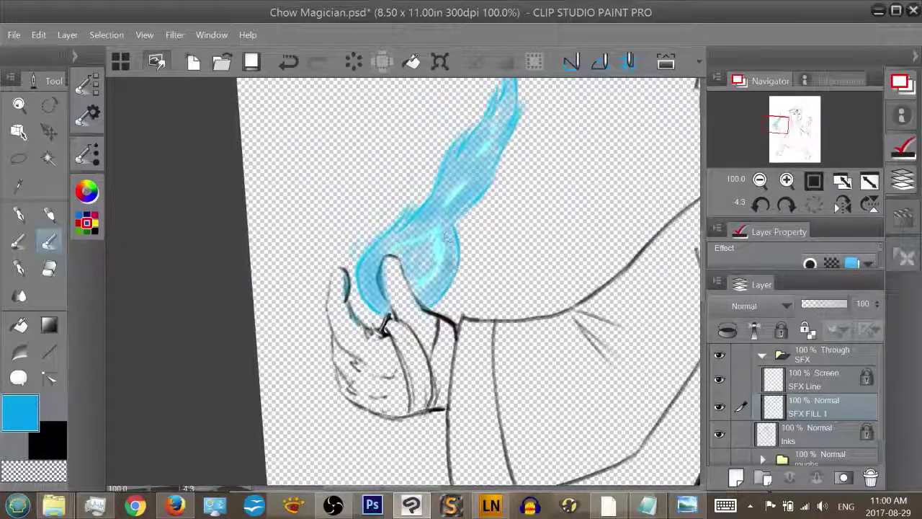
pyautogui.moveTo(400, 227)
pyautogui.mouseDown()
pyautogui.moveTo(386, 243)
pyautogui.moveTo(412, 233)
pyautogui.mouseUp()
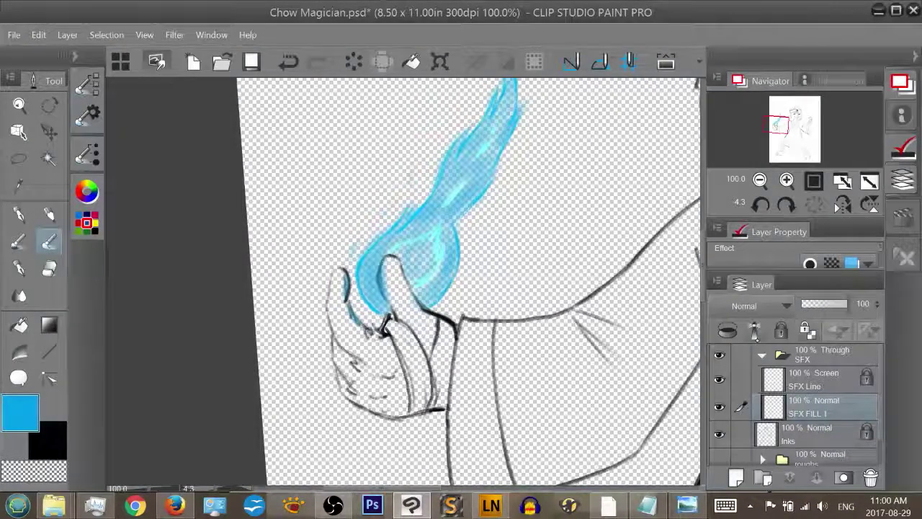
# Set the SFX FILL 1 layer's blending mode to Screen and lock the layer
pyautogui.click(768, 306)
pyautogui.click(742, 150)
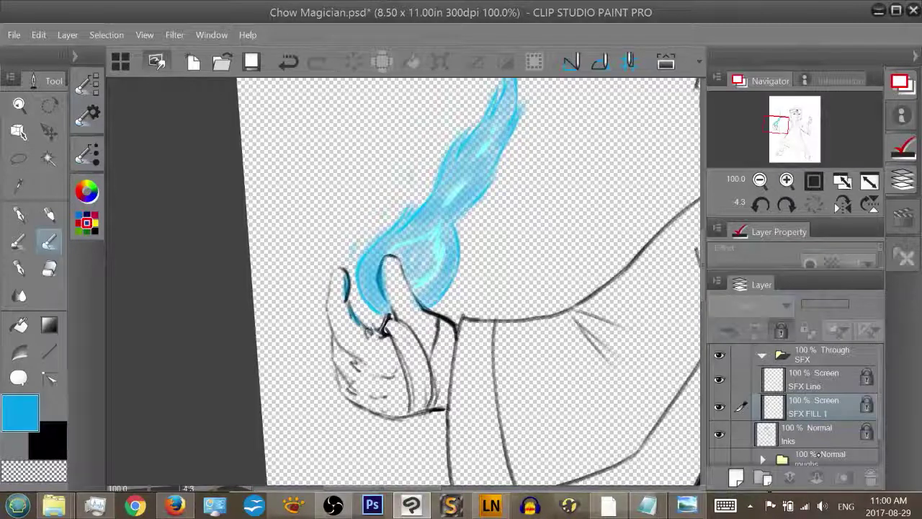
# Add a layer named SFX FILL 2 above SFX FILL 1 and set its blending mode to Screen
pyautogui.click(735, 477)
pyautogui.doubleClick(801, 414)
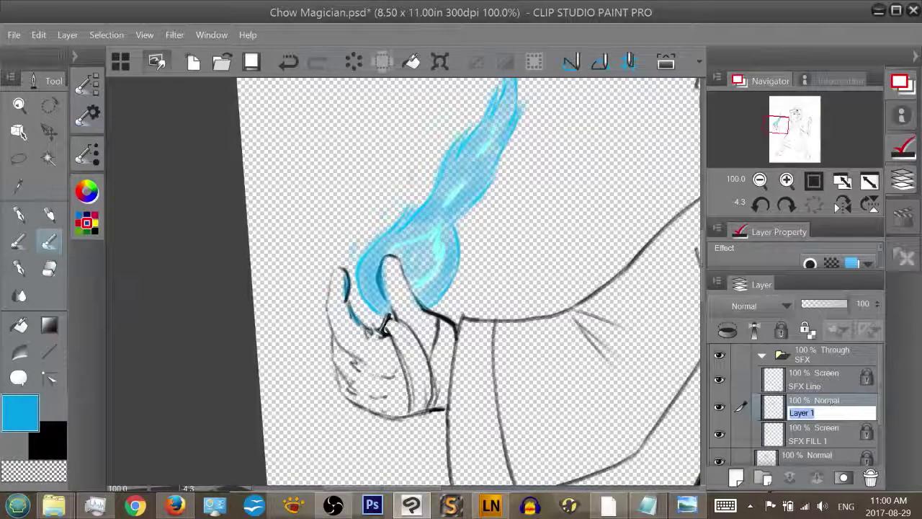
pyautogui.write('S')
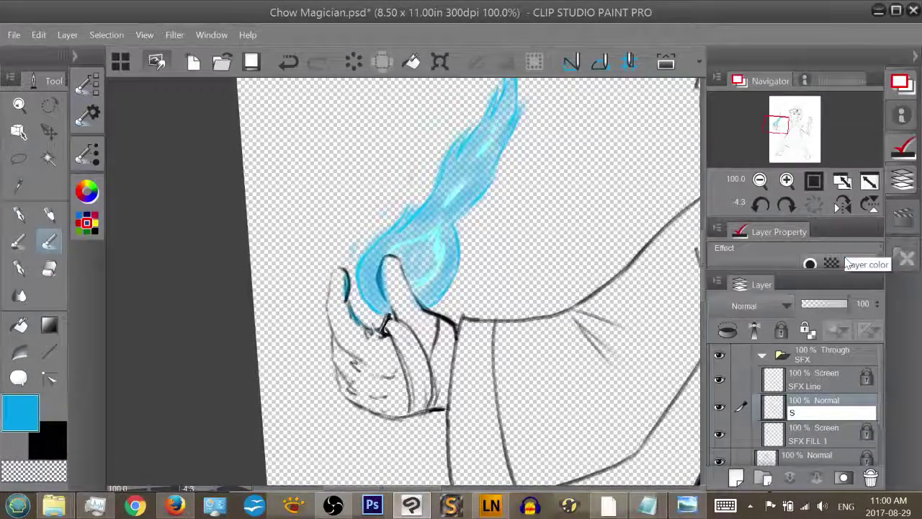
pyautogui.write('FX')
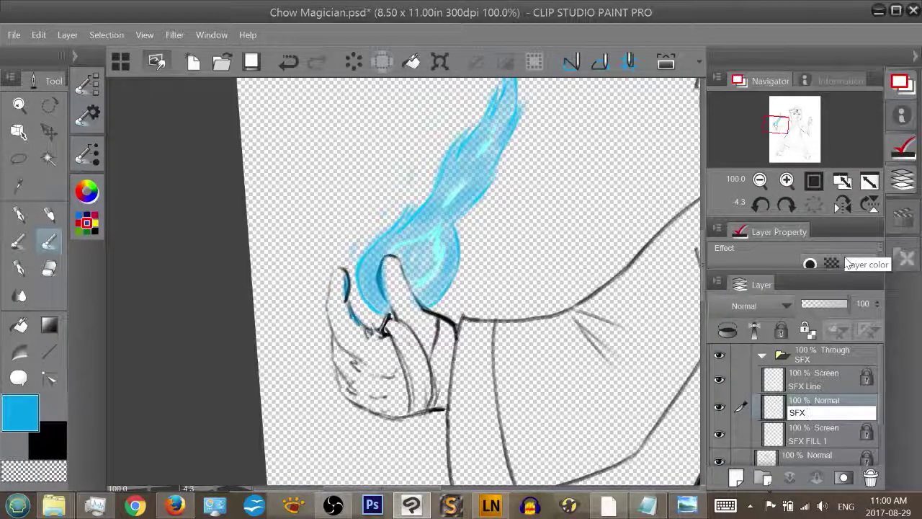
pyautogui.write(' FILL 2')
pyautogui.press('Return')
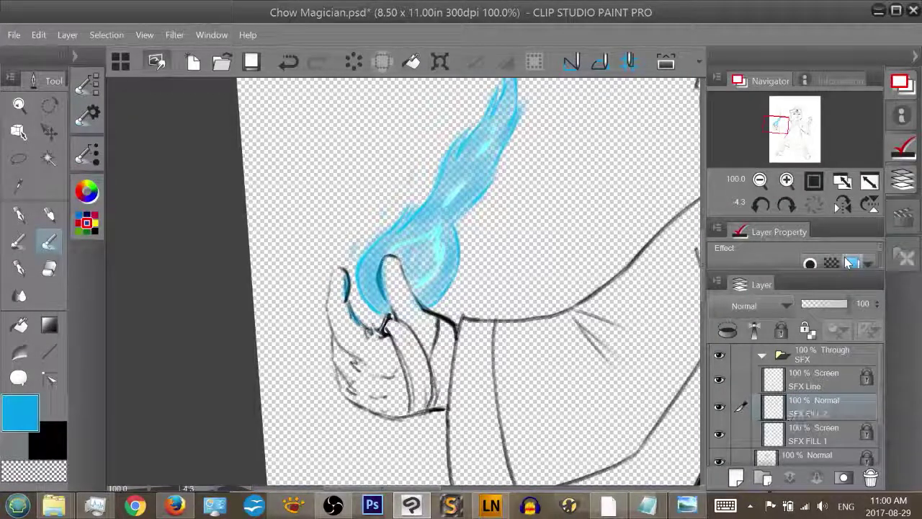
pyautogui.click(786, 305)
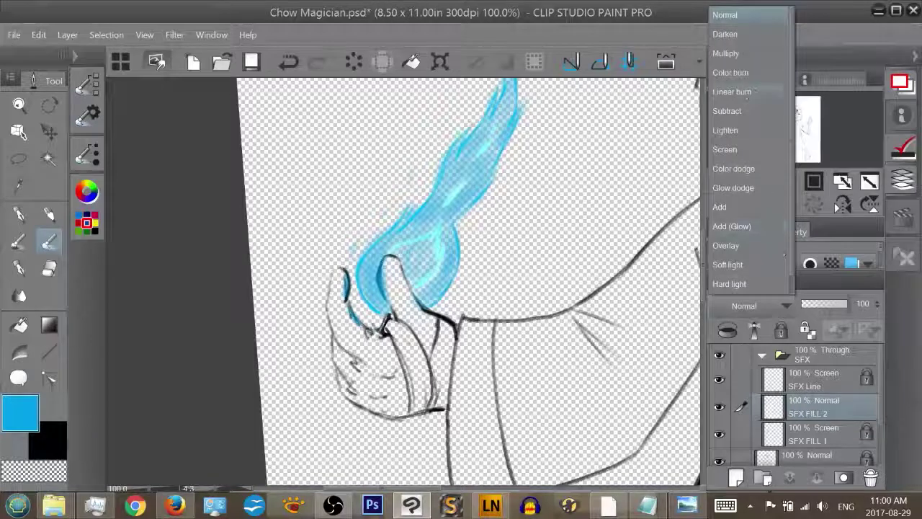
pyautogui.click(726, 150)
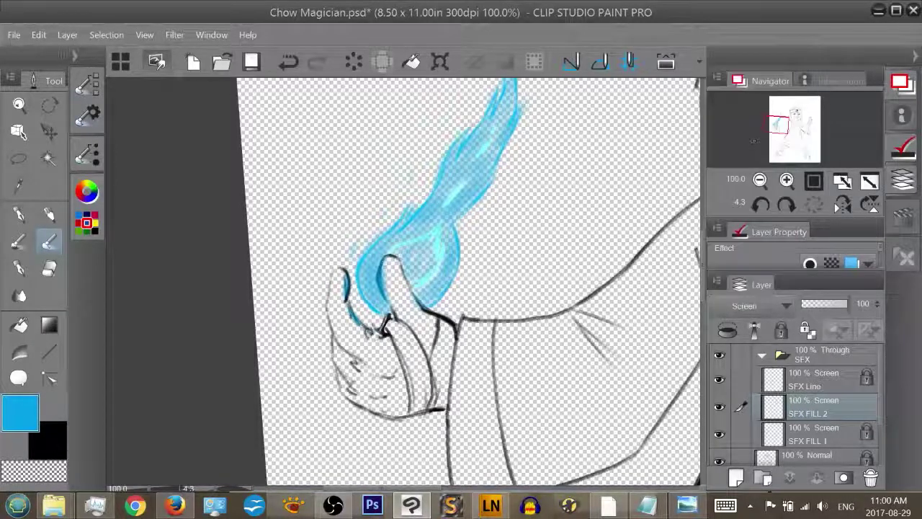
# Paint bright cyan over the inner flame around the thumb and up the flame's core on SFX FILL 2
pyautogui.click(87, 191)
pyautogui.click(184, 317)
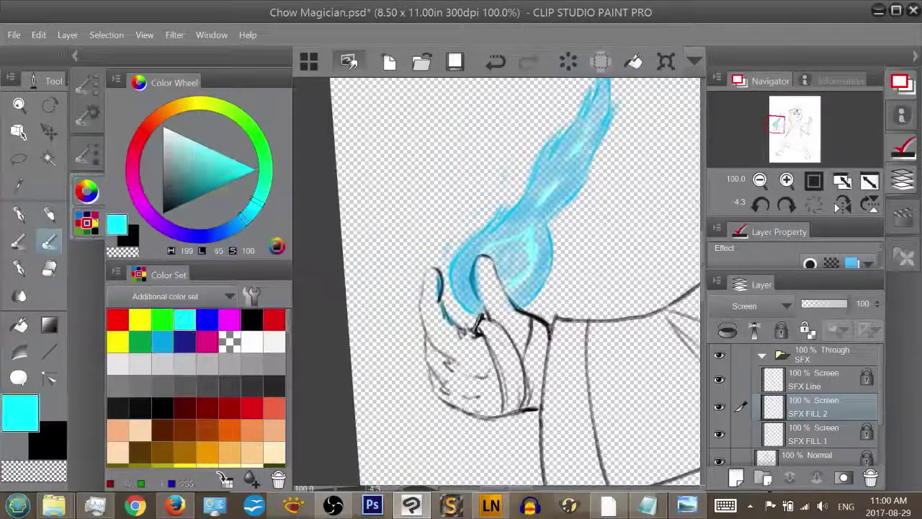
pyautogui.moveTo(423, 236)
pyautogui.mouseDown()
pyautogui.moveTo(395, 250)
pyautogui.moveTo(409, 254)
pyautogui.moveTo(416, 278)
pyautogui.moveTo(438, 242)
pyautogui.moveTo(419, 286)
pyautogui.moveTo(380, 281)
pyautogui.mouseUp()
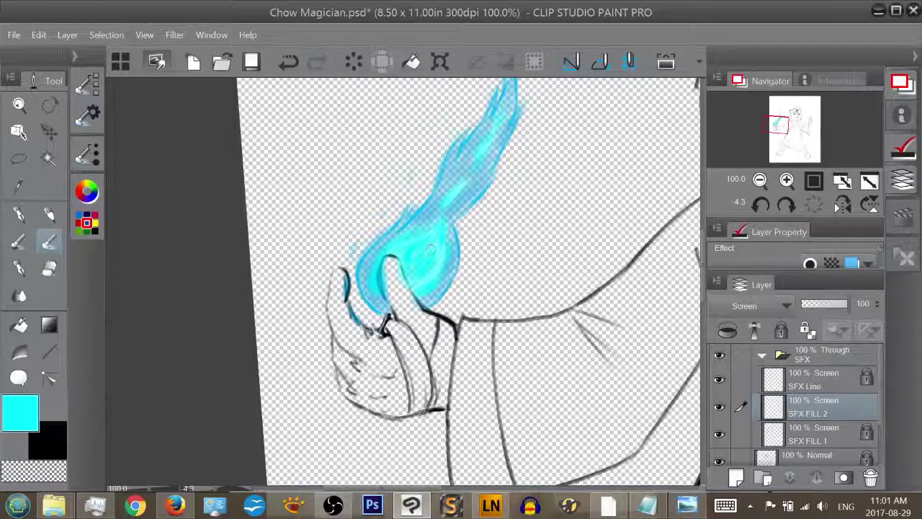
pyautogui.moveTo(410, 259)
pyautogui.mouseDown()
pyautogui.moveTo(419, 283)
pyautogui.moveTo(410, 284)
pyautogui.mouseUp()
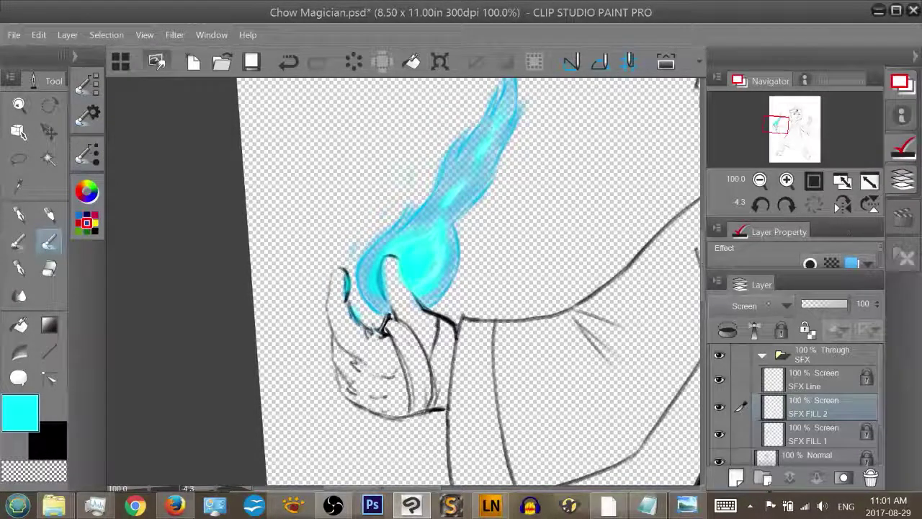
# Try the Normal blending mode on the SFX FILL 2 layer and switch it back to Screen
pyautogui.click(763, 305)
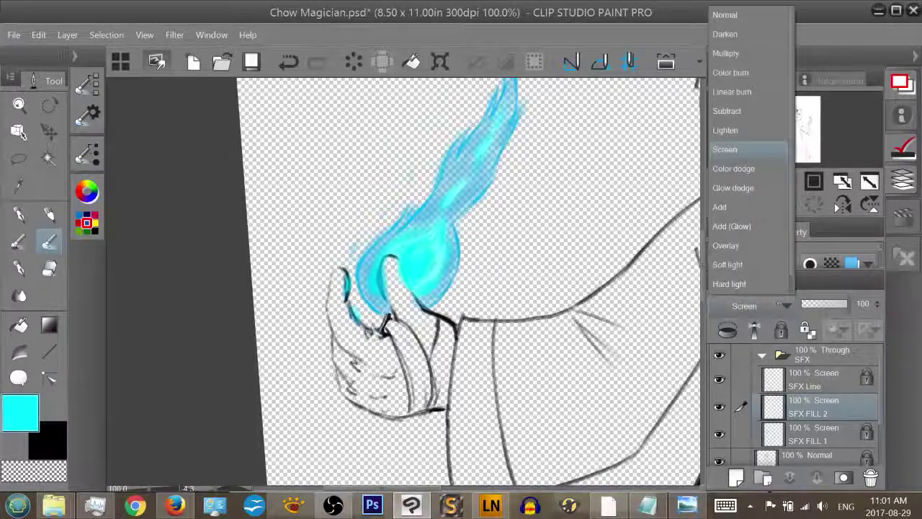
pyautogui.click(734, 13)
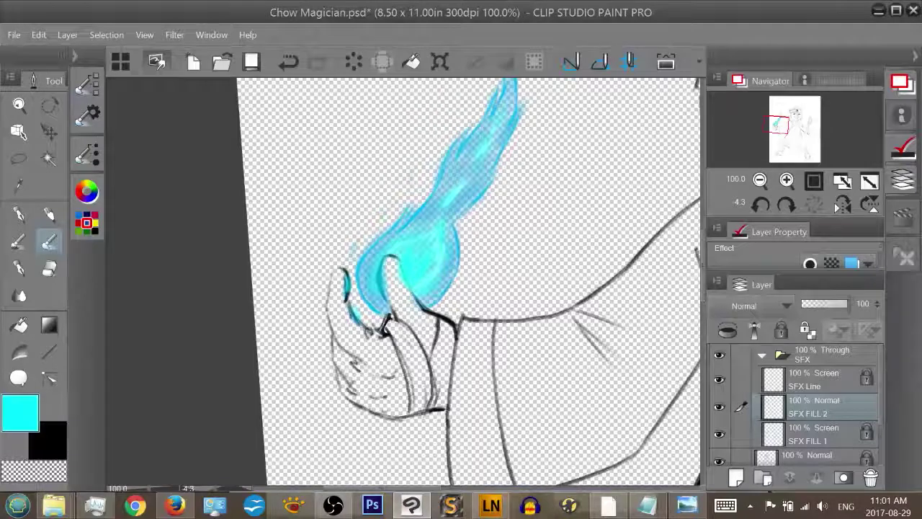
pyautogui.click(773, 303)
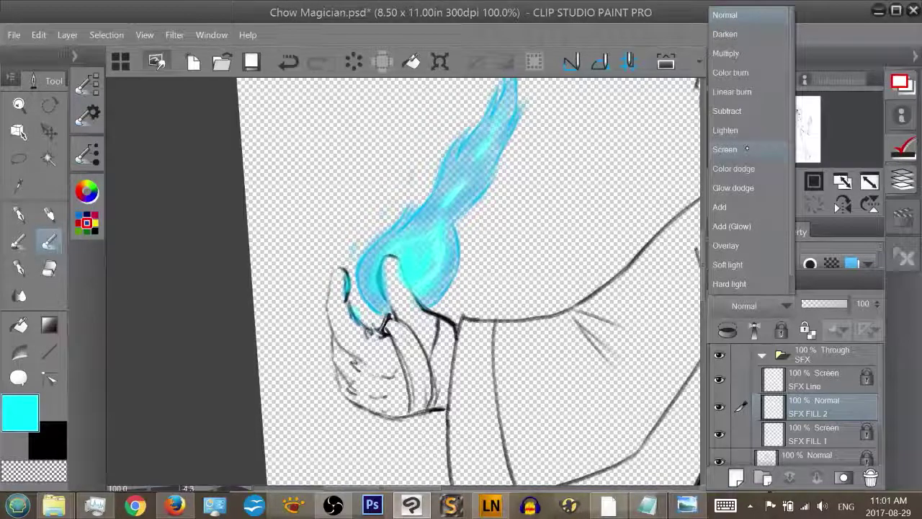
pyautogui.click(746, 148)
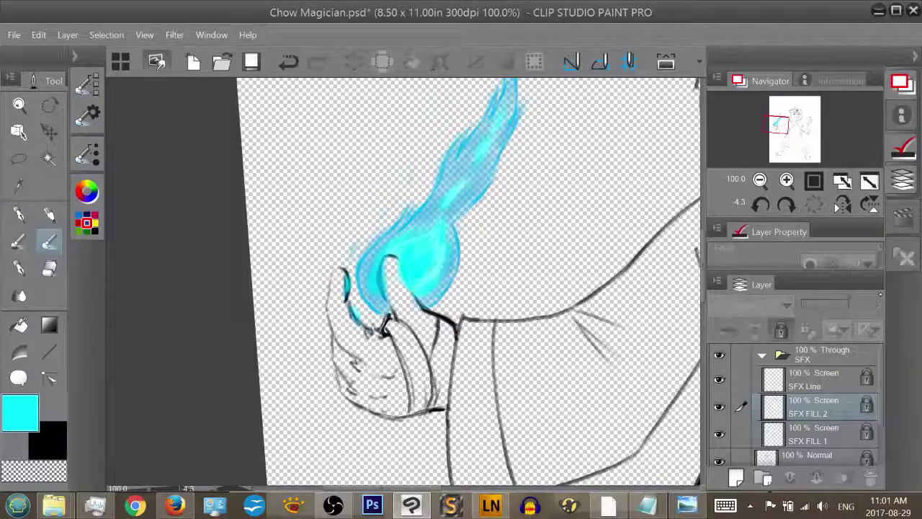
# Add a layer named SFX FILL 3 above SFX FILL 2 and set its blending mode to Screen
pyautogui.click(736, 477)
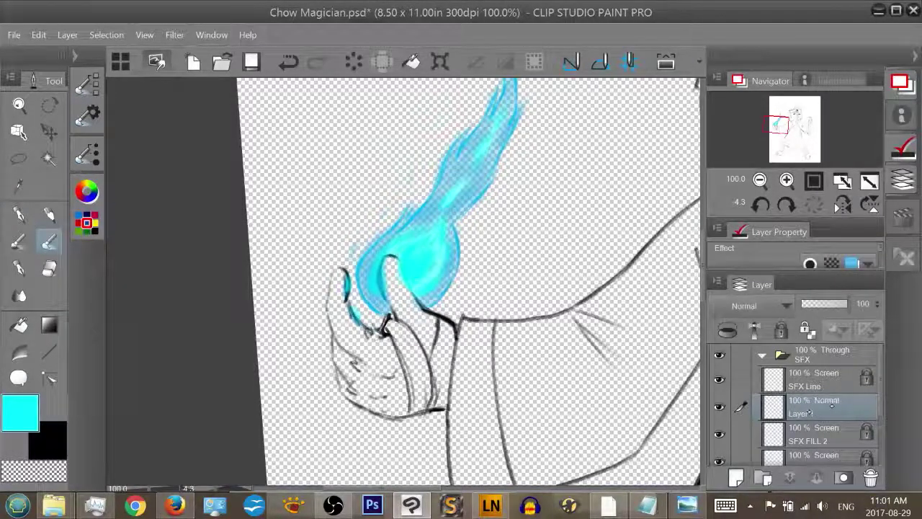
pyautogui.doubleClick(810, 412)
pyautogui.write('SFX')
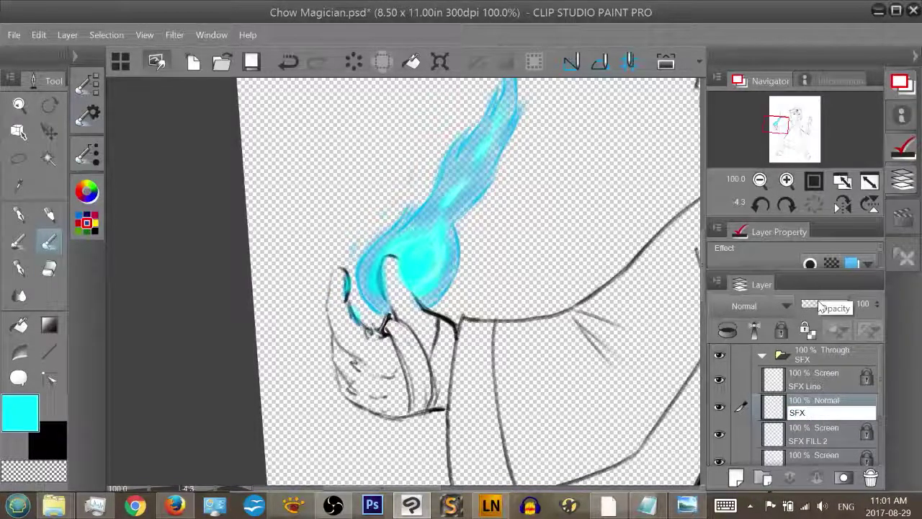
pyautogui.write(' FILL 3')
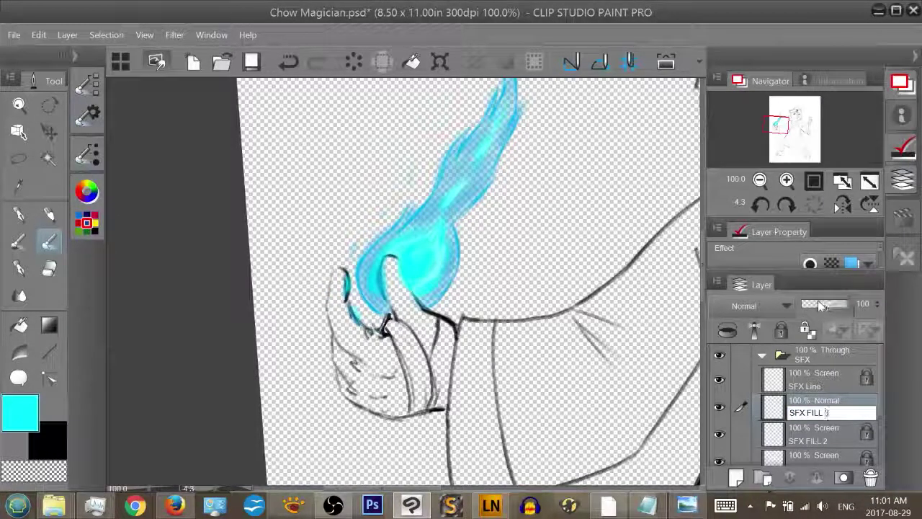
pyautogui.press('Return')
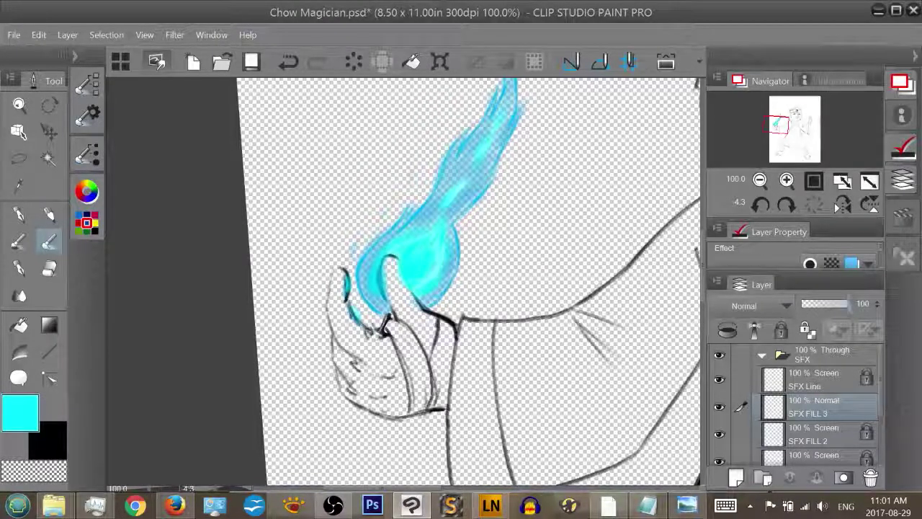
pyautogui.click(759, 305)
pyautogui.click(743, 149)
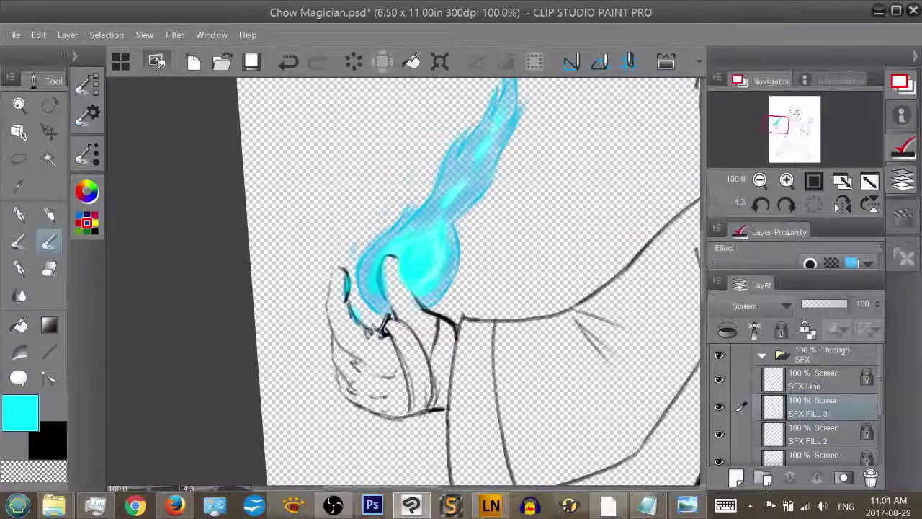
# Paint pale cyan highlights (H 180, L 89, S 100) over the flame's round core beside the thumb on SFX FILL 3
pyautogui.click(86, 191)
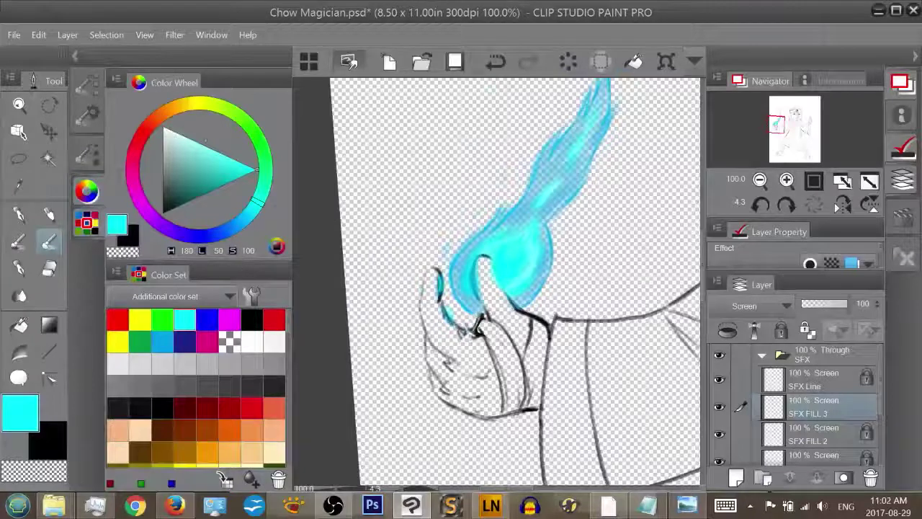
pyautogui.click(193, 140)
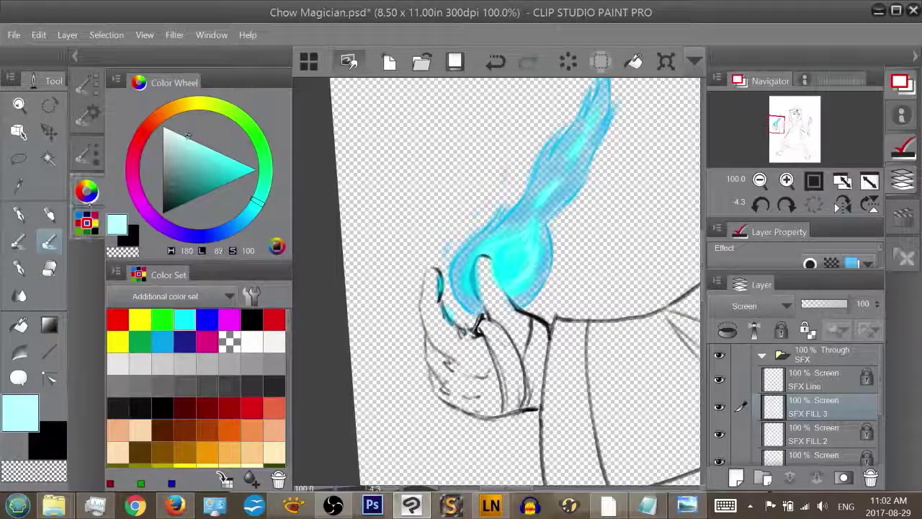
pyautogui.click(86, 193)
pyautogui.hotkey('ctrl', 'z')
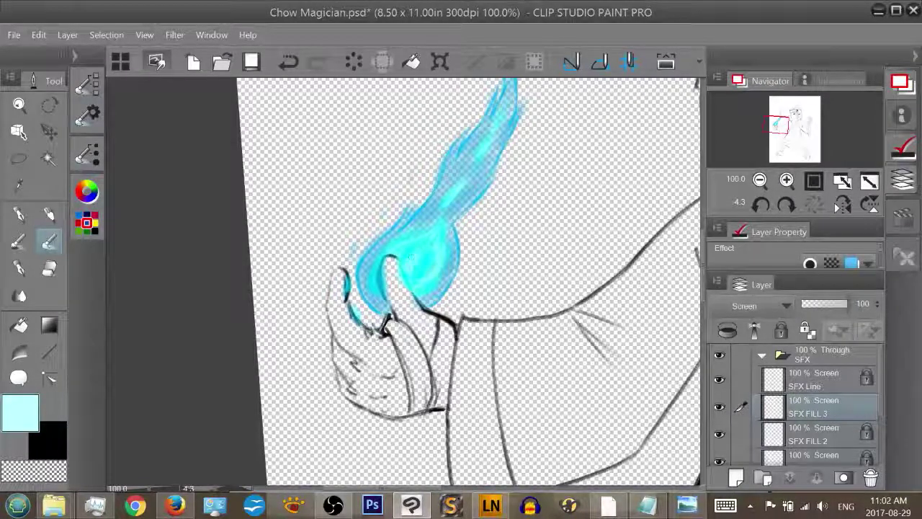
pyautogui.moveTo(412, 258)
pyautogui.mouseDown()
pyautogui.moveTo(430, 257)
pyautogui.moveTo(416, 248)
pyautogui.moveTo(427, 269)
pyautogui.moveTo(409, 274)
pyautogui.moveTo(406, 265)
pyautogui.moveTo(429, 254)
pyautogui.moveTo(417, 248)
pyautogui.moveTo(418, 271)
pyautogui.moveTo(411, 262)
pyautogui.moveTo(425, 267)
pyautogui.moveTo(436, 232)
pyautogui.mouseUp()
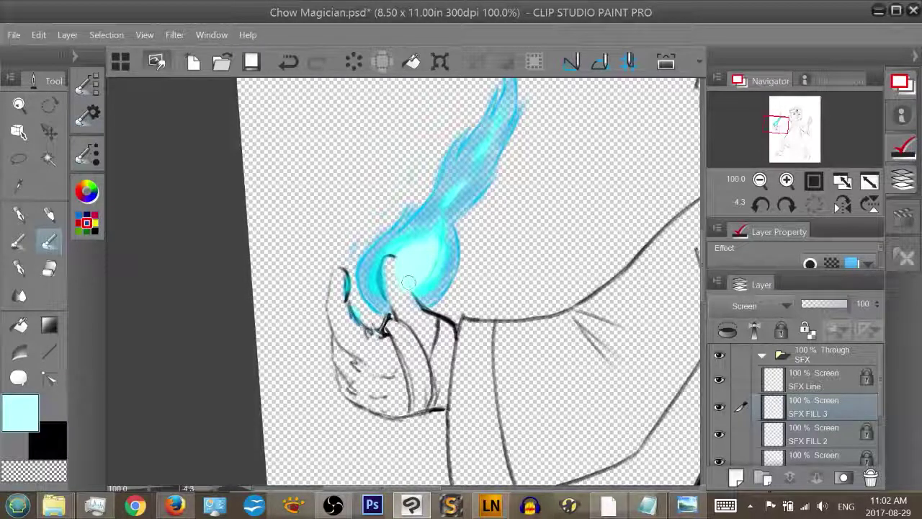
pyautogui.hotkey('ctrl', 'z')
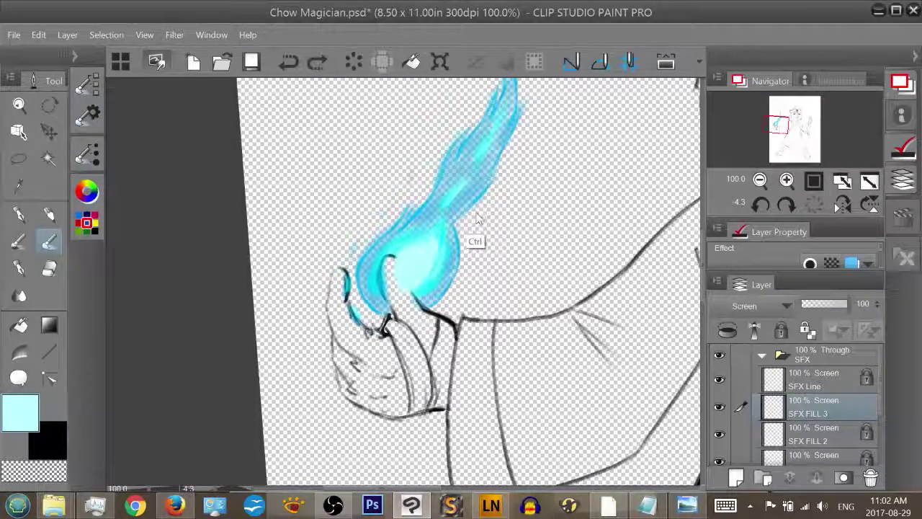
pyautogui.hotkey('ctrl', 'z')
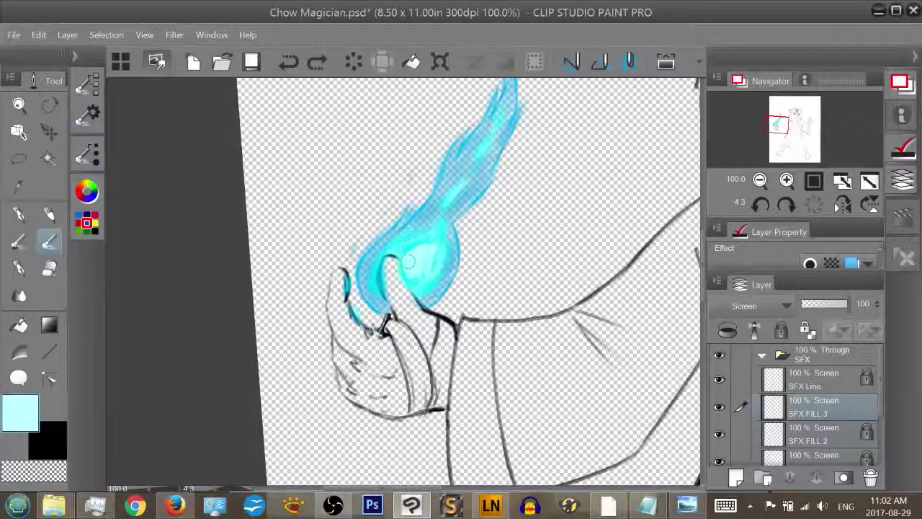
pyautogui.moveTo(408, 267)
pyautogui.mouseDown()
pyautogui.moveTo(412, 275)
pyautogui.moveTo(434, 247)
pyautogui.moveTo(424, 245)
pyautogui.moveTo(429, 251)
pyautogui.mouseUp()
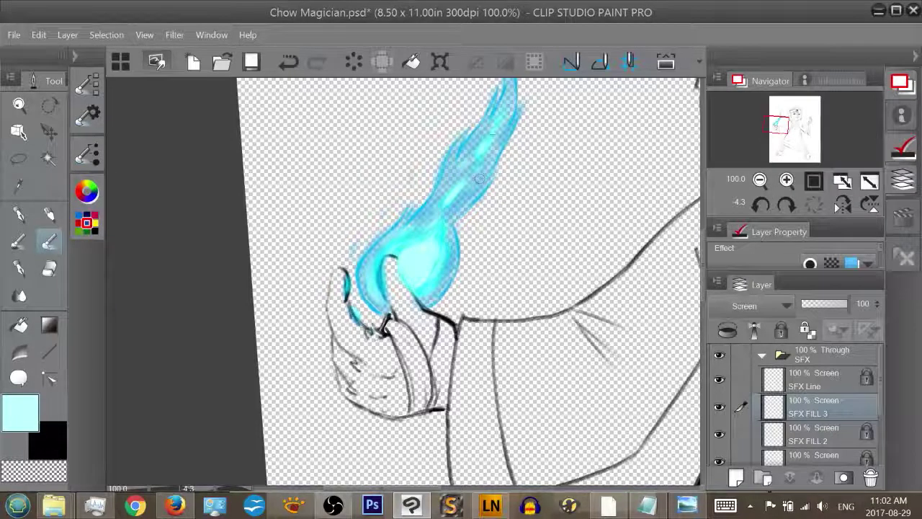
pyautogui.click(794, 121)
pyautogui.moveTo(794, 121)
pyautogui.mouseDown()
pyautogui.moveTo(794, 108)
pyautogui.moveTo(780, 118)
pyautogui.mouseUp()
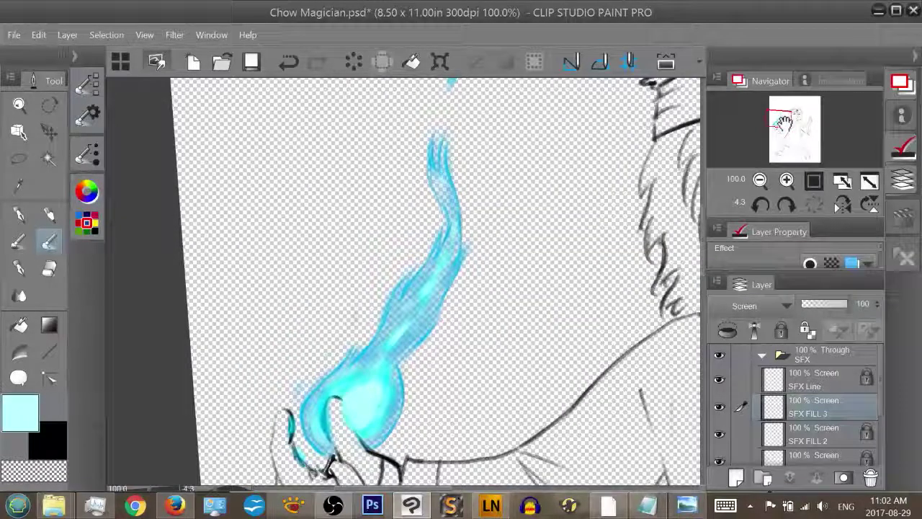
pyautogui.moveTo(795, 115); pyautogui.dragTo(795, 111)
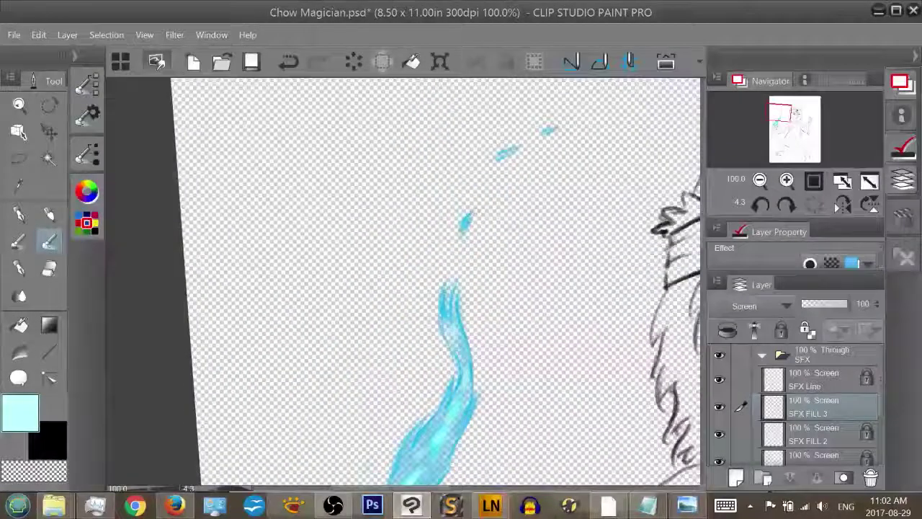
pyautogui.moveTo(787, 112); pyautogui.dragTo(778, 124)
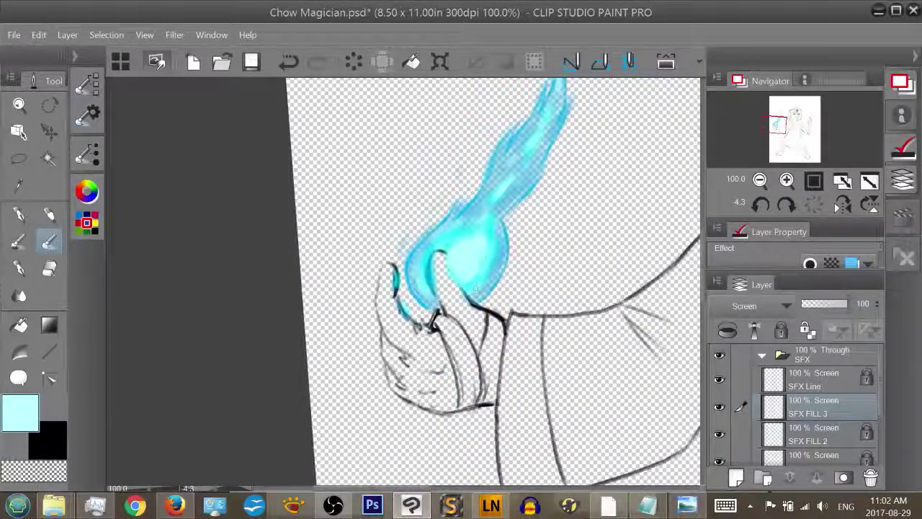
# Compare the whole figure and its flame against white and transparent backgrounds by toggling the Paper layer's visibility
pyautogui.hotkey('ctrl', '-')
pyautogui.hotkey('ctrl', '-')
pyautogui.hotkey('ctrl', '-')
pyautogui.hotkey('ctrl', '-')
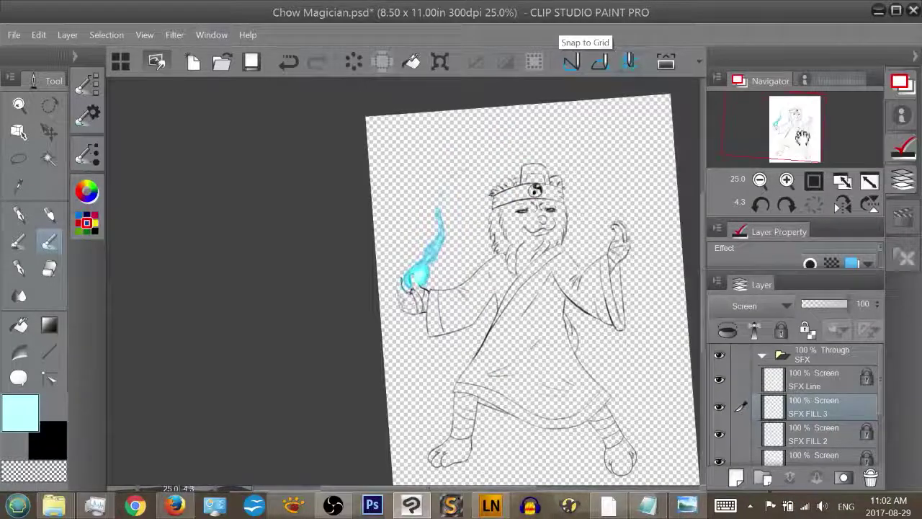
pyautogui.moveTo(801, 136); pyautogui.dragTo(811, 140)
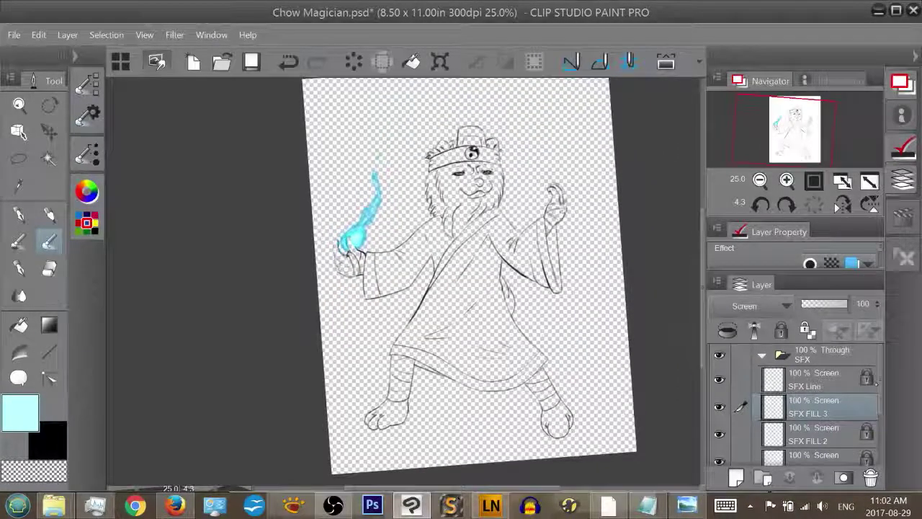
pyautogui.scroll(-4, 793, 418)
pyautogui.click(718, 452)
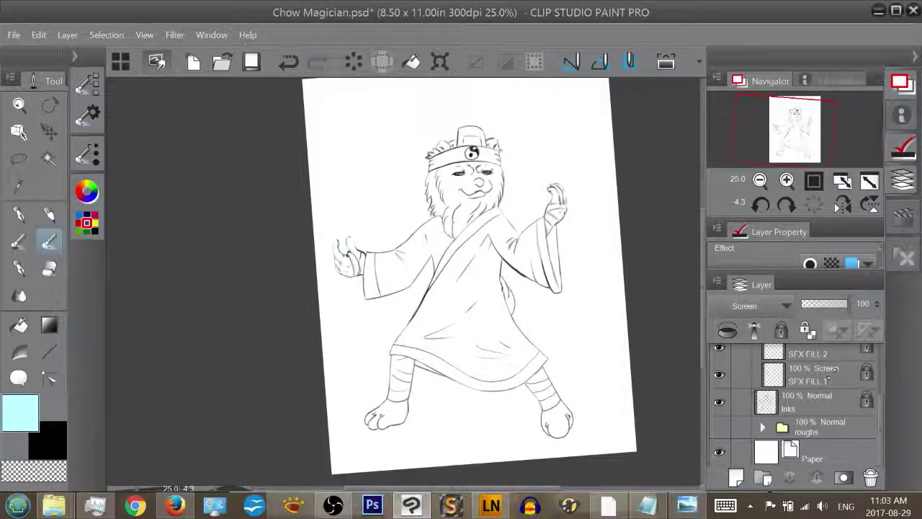
pyautogui.click(718, 452)
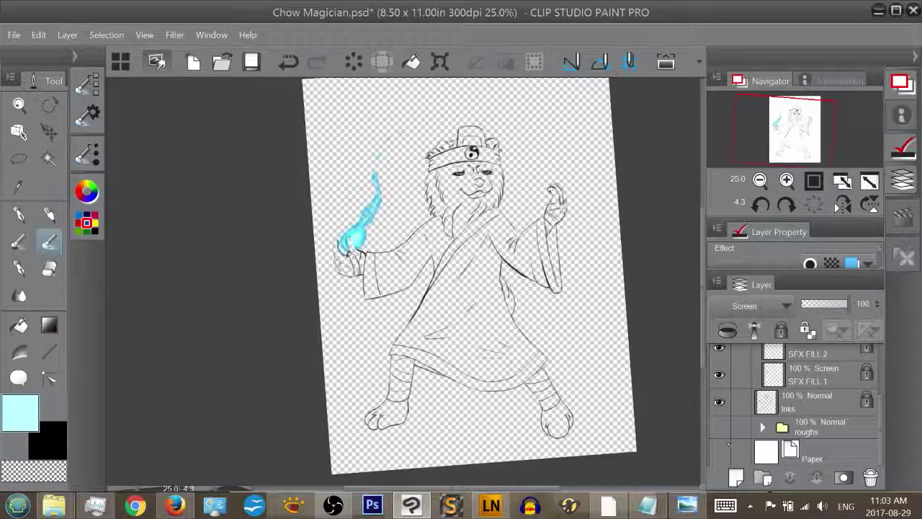
pyautogui.click(718, 452)
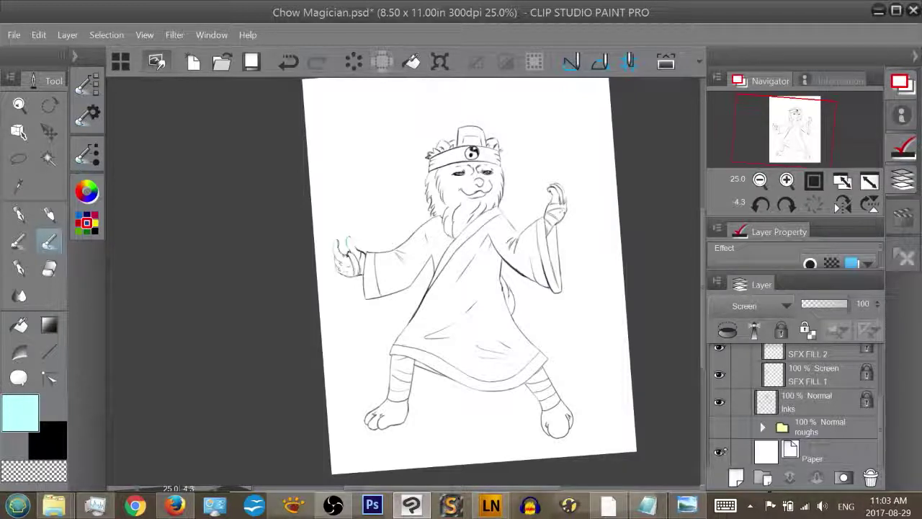
pyautogui.click(719, 451)
pyautogui.click(718, 452)
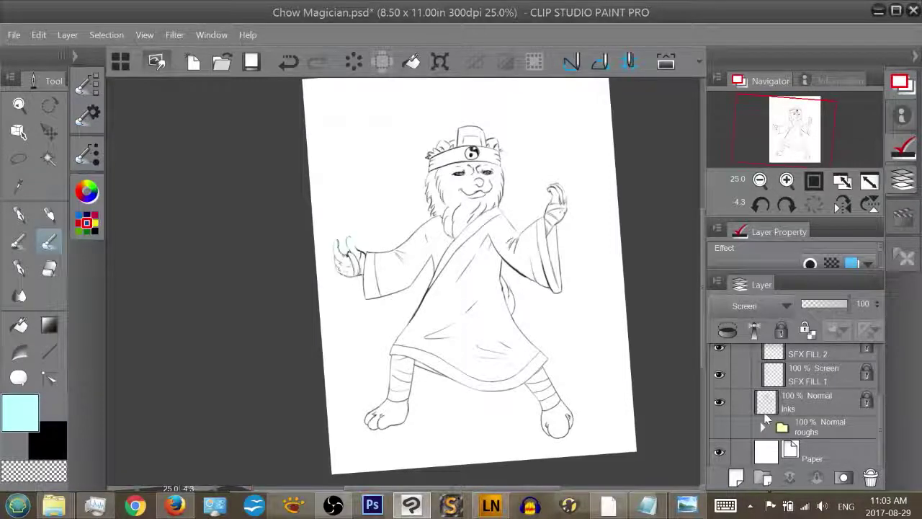
# Hide the Paper layer so the flame sits on transparency, and save the Chow Magician file
pyautogui.hotkey('ctrl', '+')
pyautogui.hotkey('ctrl', '+')
pyautogui.hotkey('ctrl', '+')
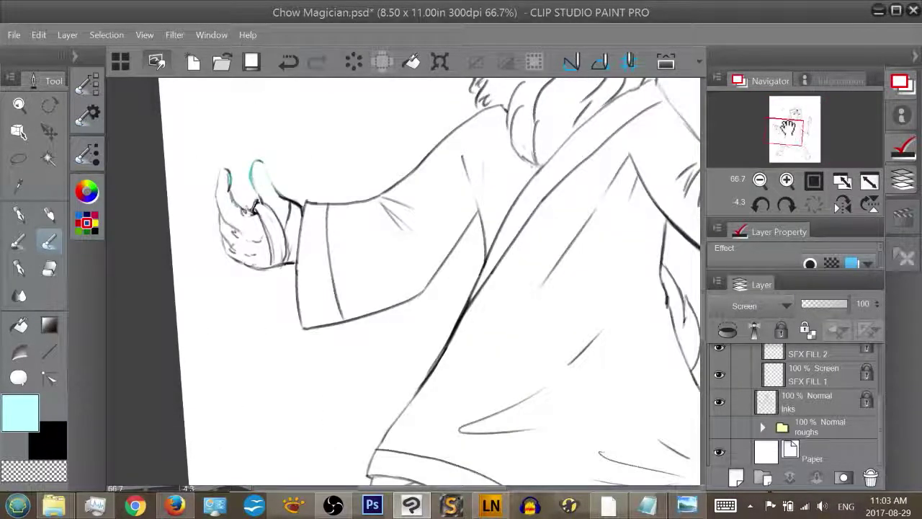
pyautogui.moveTo(790, 133)
pyautogui.mouseDown()
pyautogui.moveTo(784, 128)
pyautogui.moveTo(798, 126)
pyautogui.moveTo(793, 149)
pyautogui.moveTo(795, 123)
pyautogui.moveTo(795, 150)
pyautogui.moveTo(797, 124)
pyautogui.moveTo(805, 124)
pyautogui.moveTo(795, 125)
pyautogui.mouseUp()
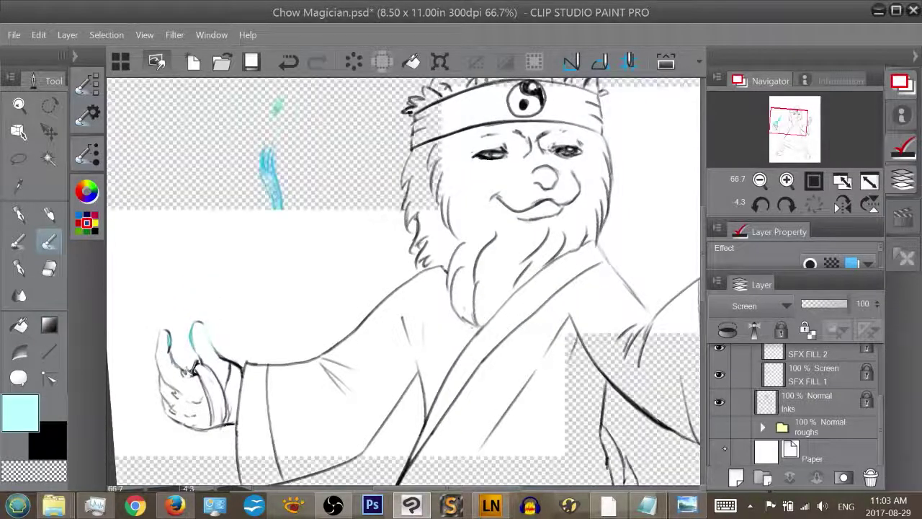
pyautogui.moveTo(810, 128)
pyautogui.mouseDown()
pyautogui.moveTo(799, 119)
pyautogui.moveTo(811, 131)
pyautogui.moveTo(795, 131)
pyautogui.moveTo(799, 153)
pyautogui.moveTo(809, 117)
pyautogui.moveTo(800, 125)
pyautogui.mouseUp()
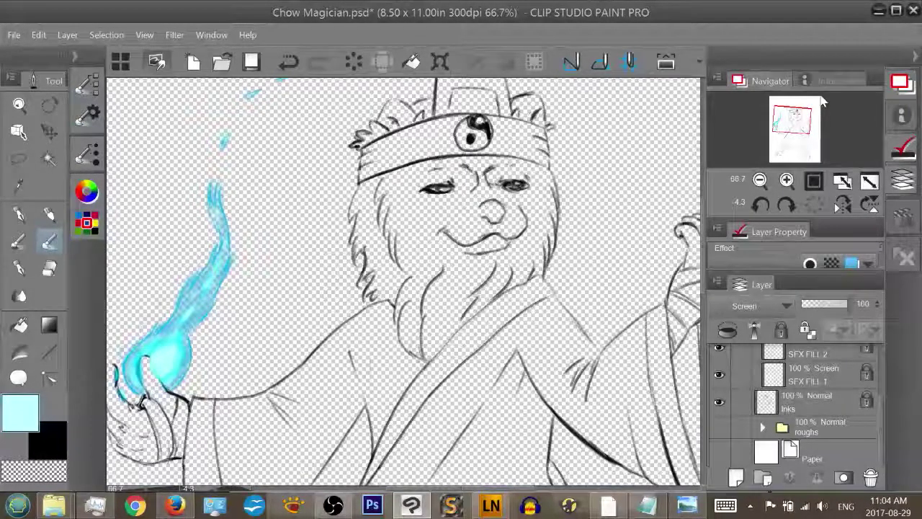
pyautogui.hotkey('ctrl', 's')
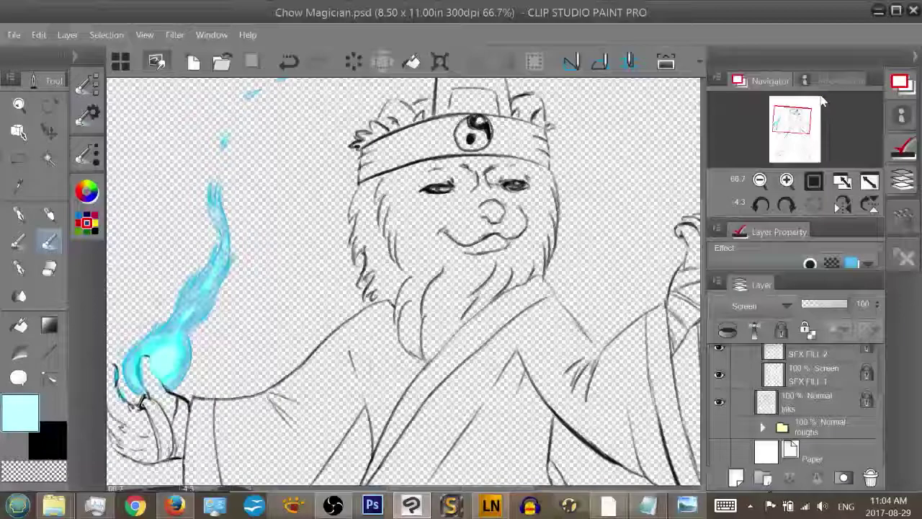